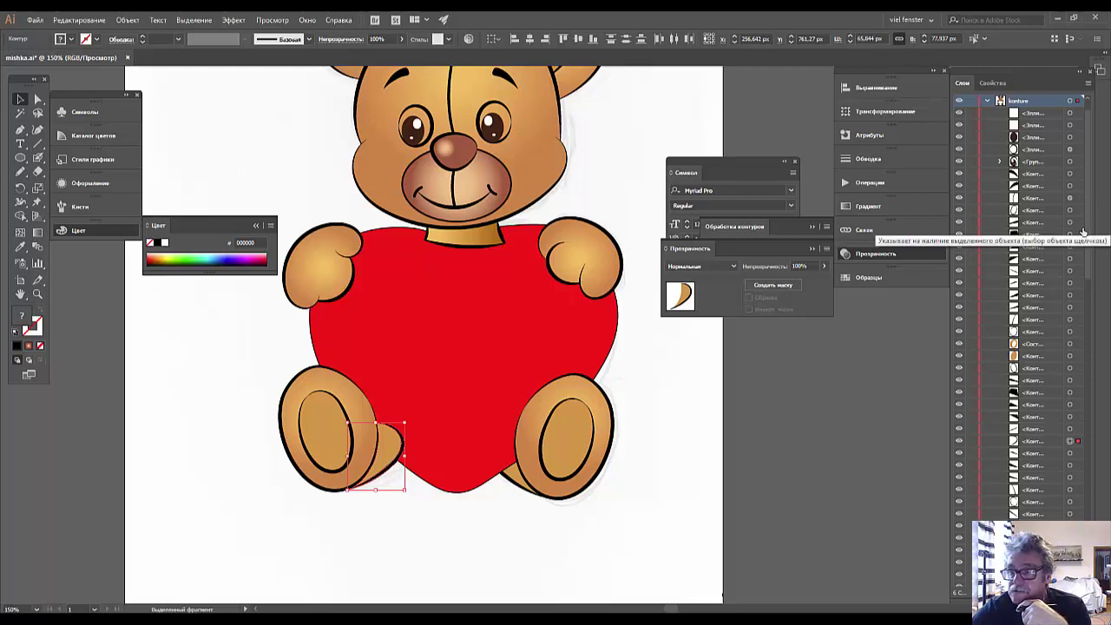
Locate and select the tan toe shape on the bear's left foot
scroll(1083, 232, down, 5)
scroll(1084, 231, down, 5)
scroll(1083, 232, down, 5)
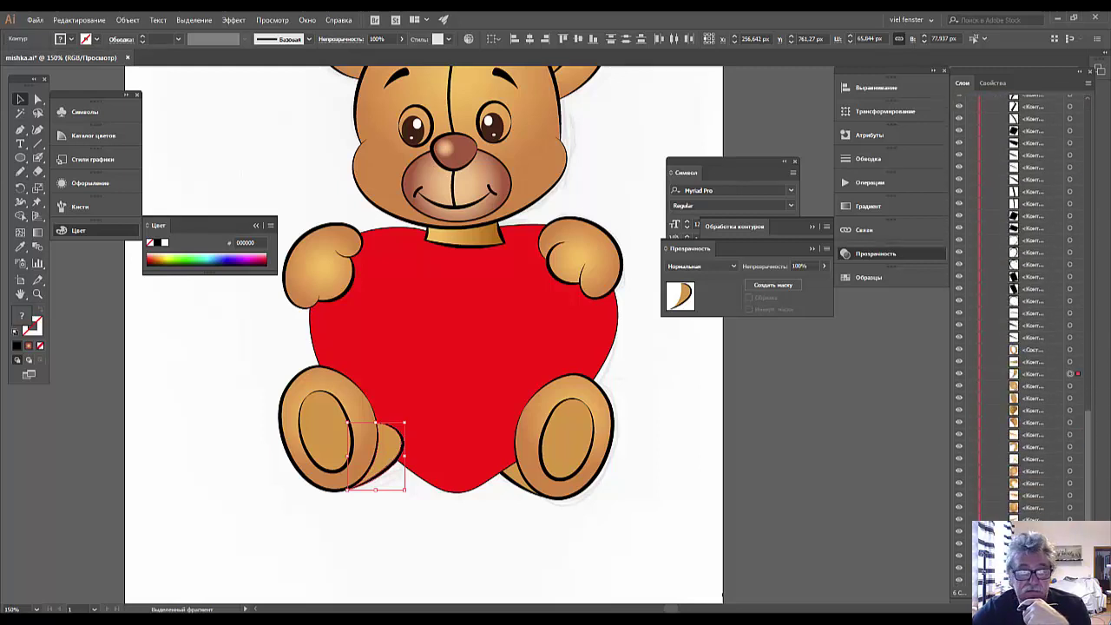
scroll(1031, 289, up, 5)
scroll(1031, 289, up, 5)
scroll(1032, 289, up, 5)
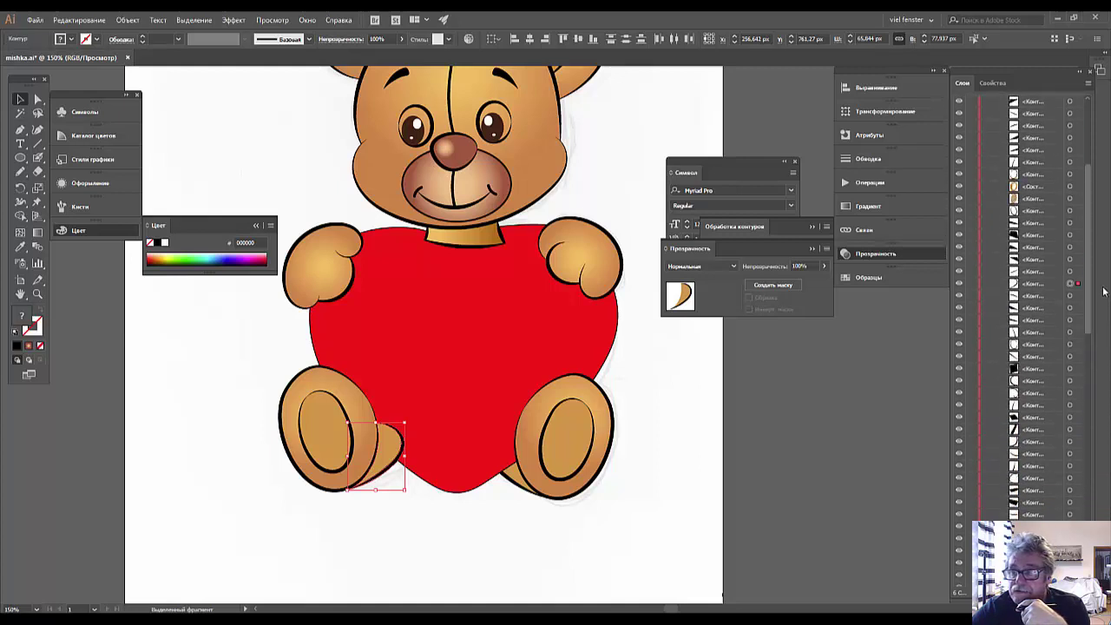
click(1031, 287)
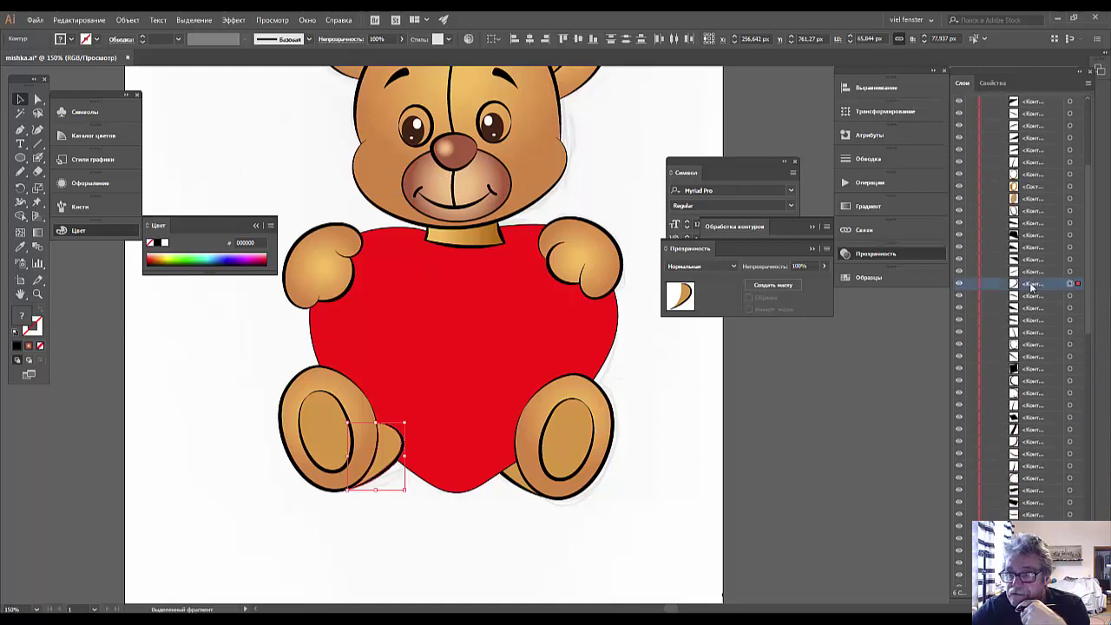
click(960, 286)
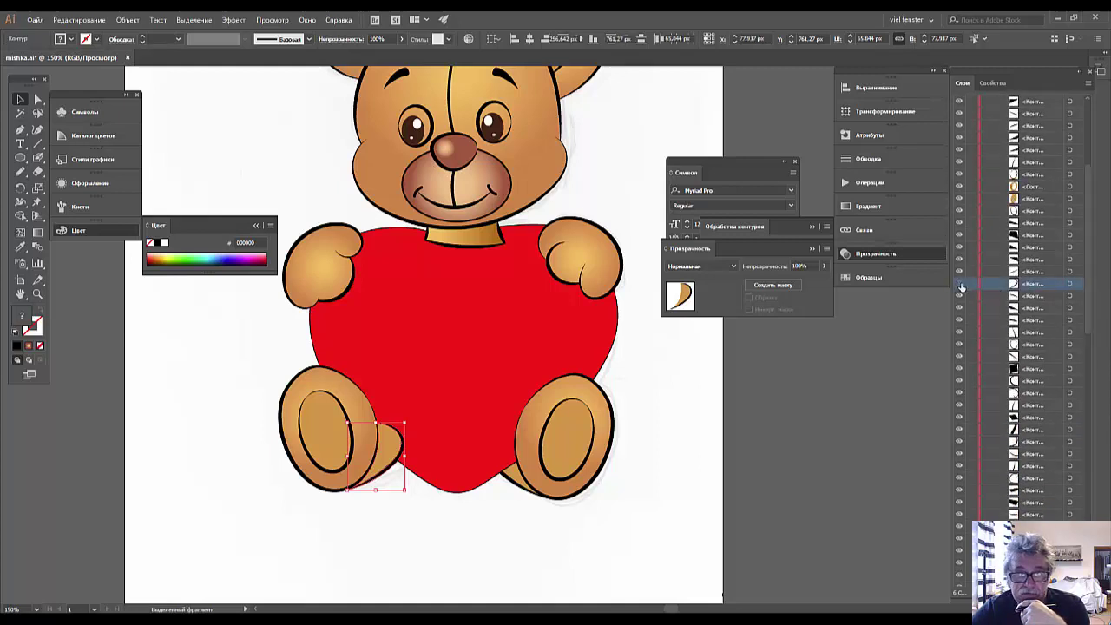
click(960, 286)
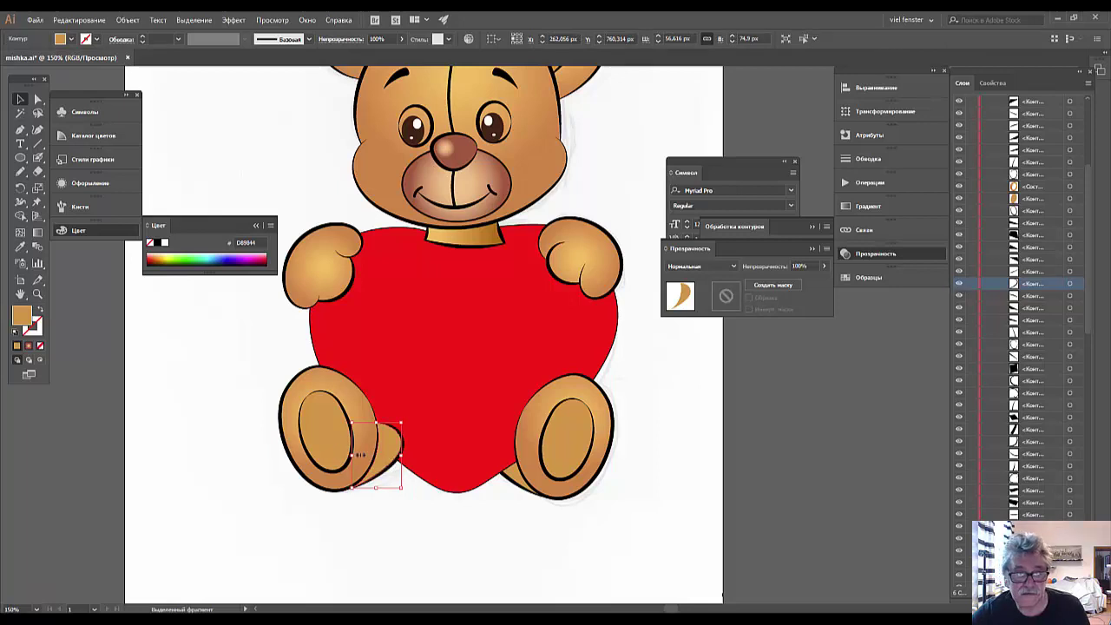
key(a)
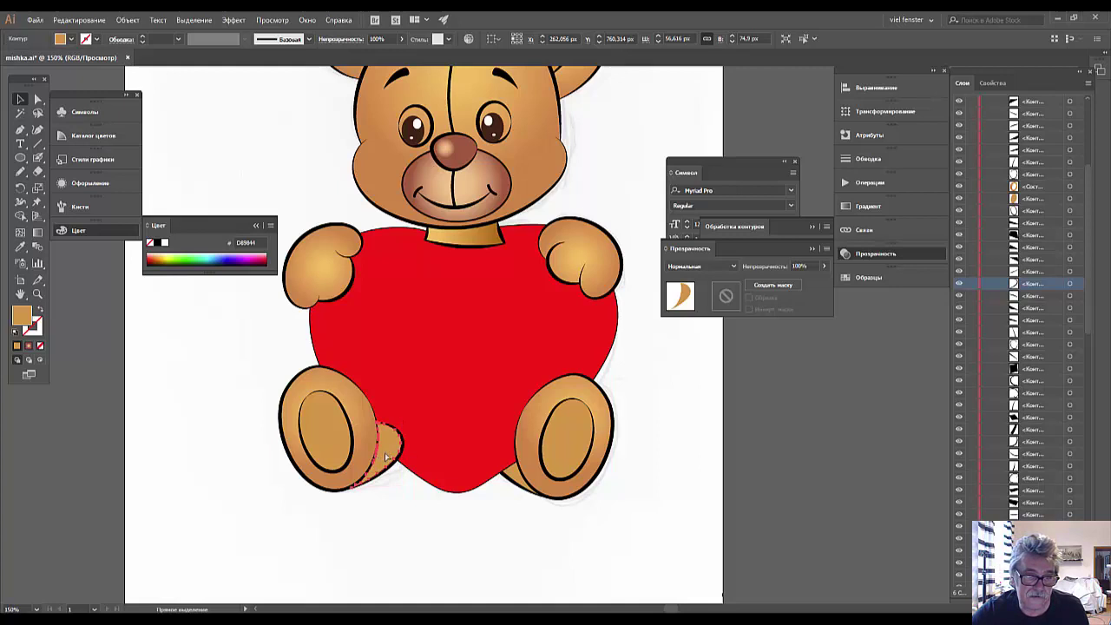
key(v)
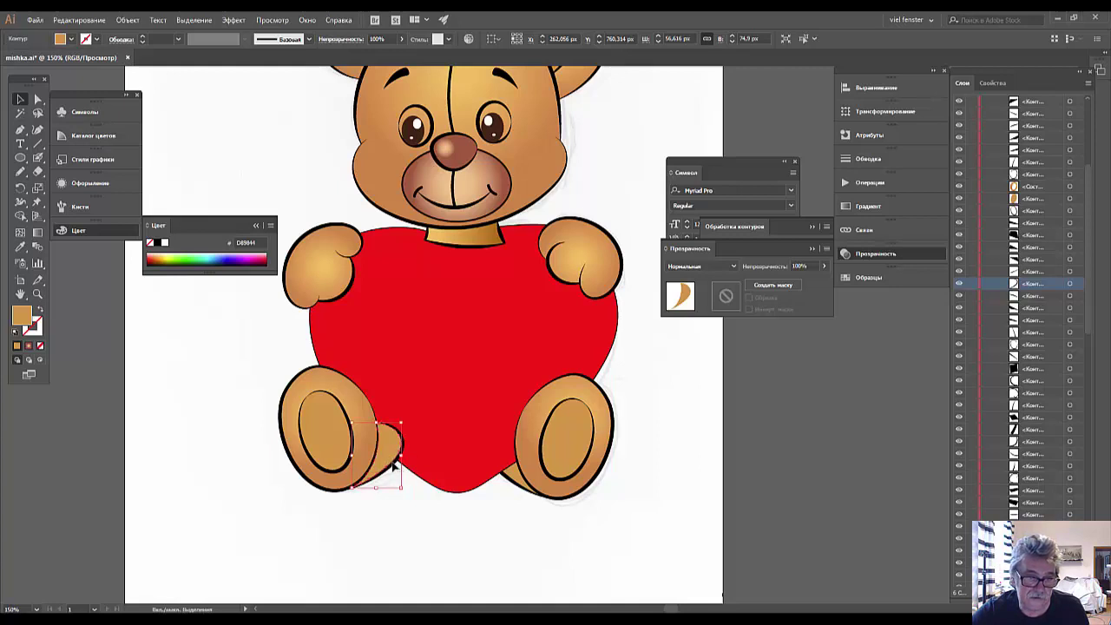
Select the toe's black outline together with the tan toe shape
click(408, 512)
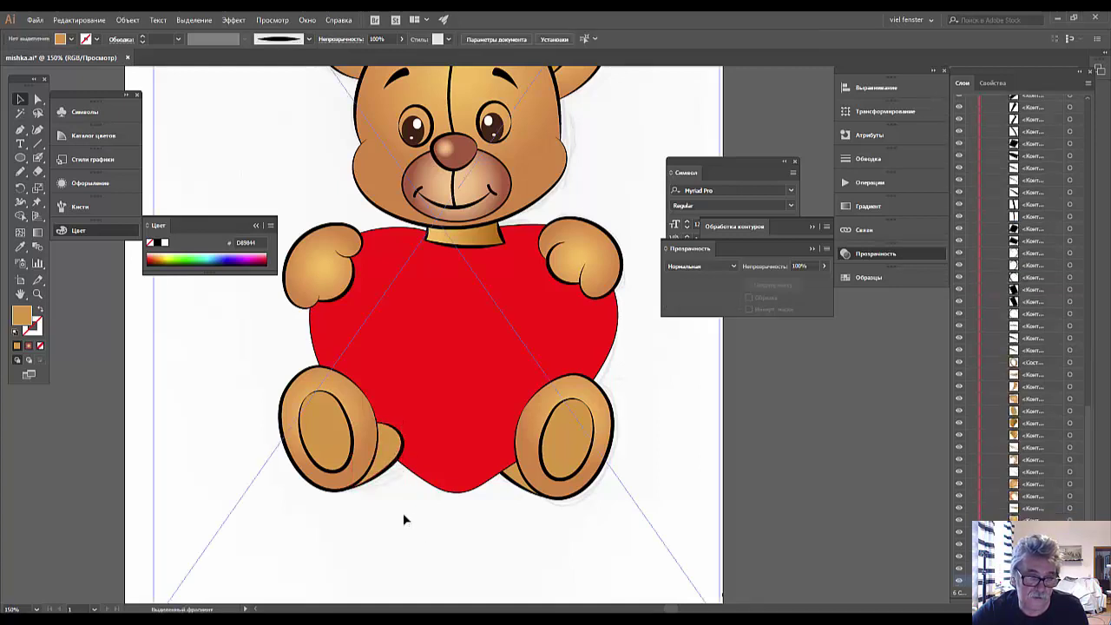
click(379, 478)
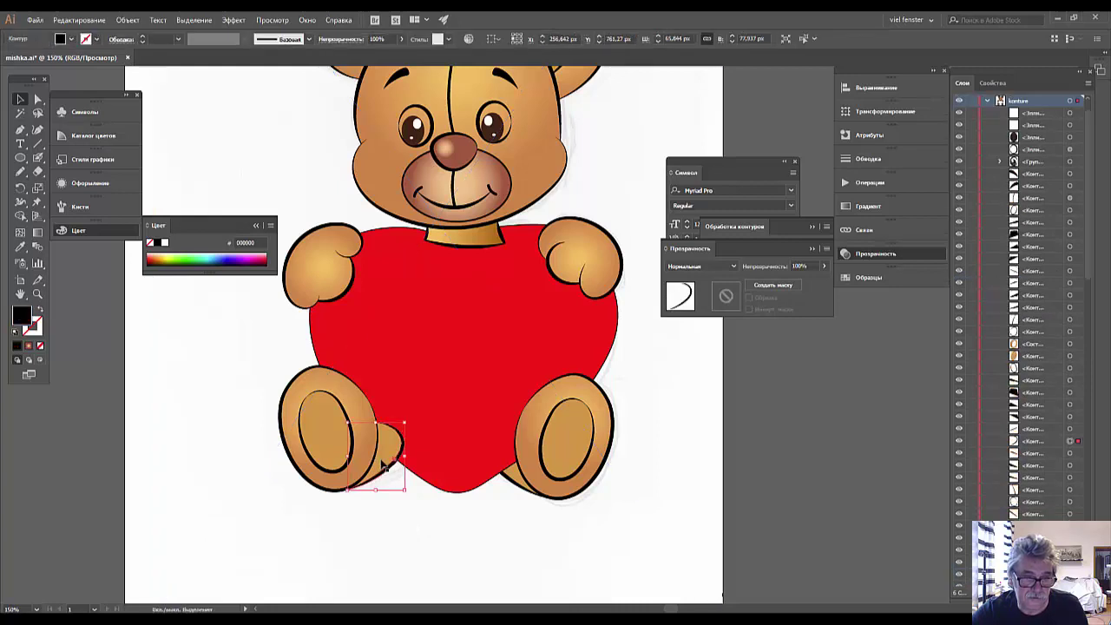
shift+click(388, 453)
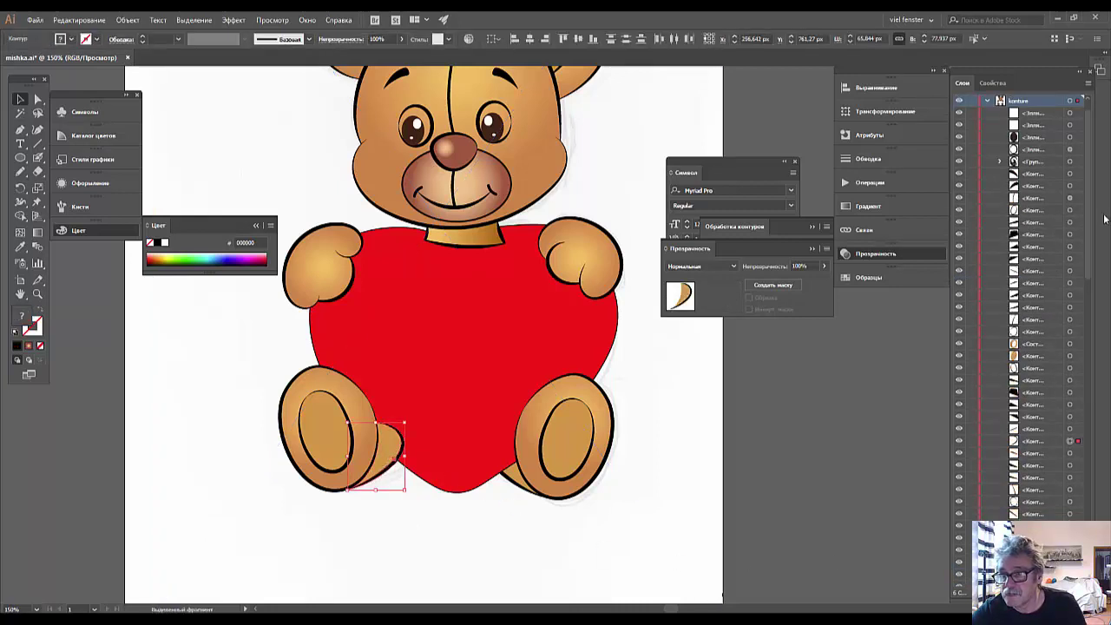
scroll(1089, 247, down, 5)
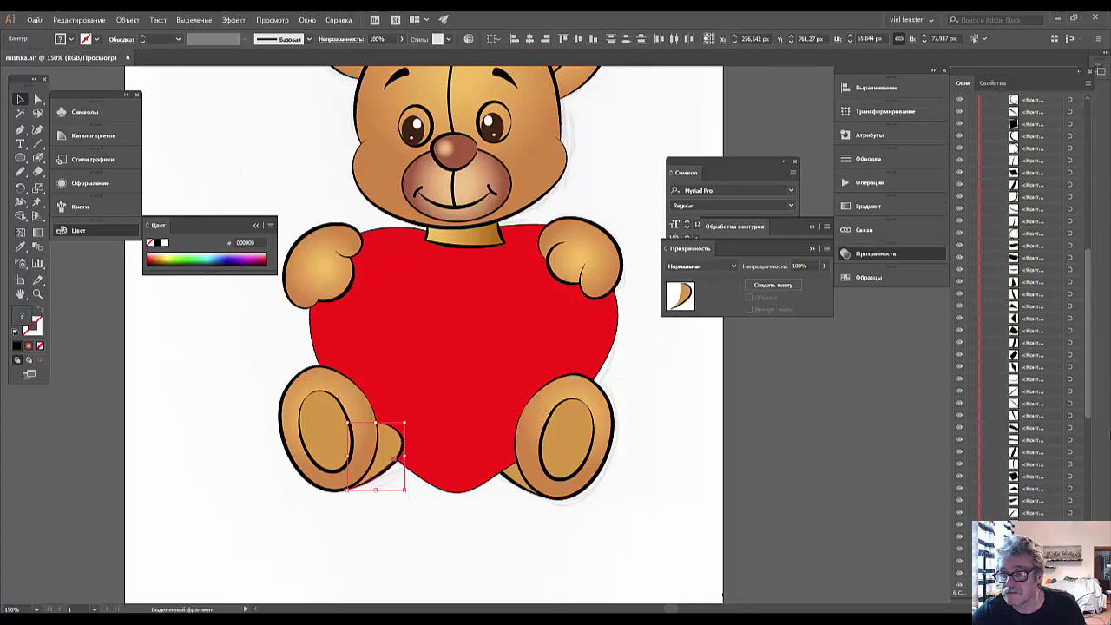
scroll(1025, 304, down, 5)
scroll(1024, 304, down, 5)
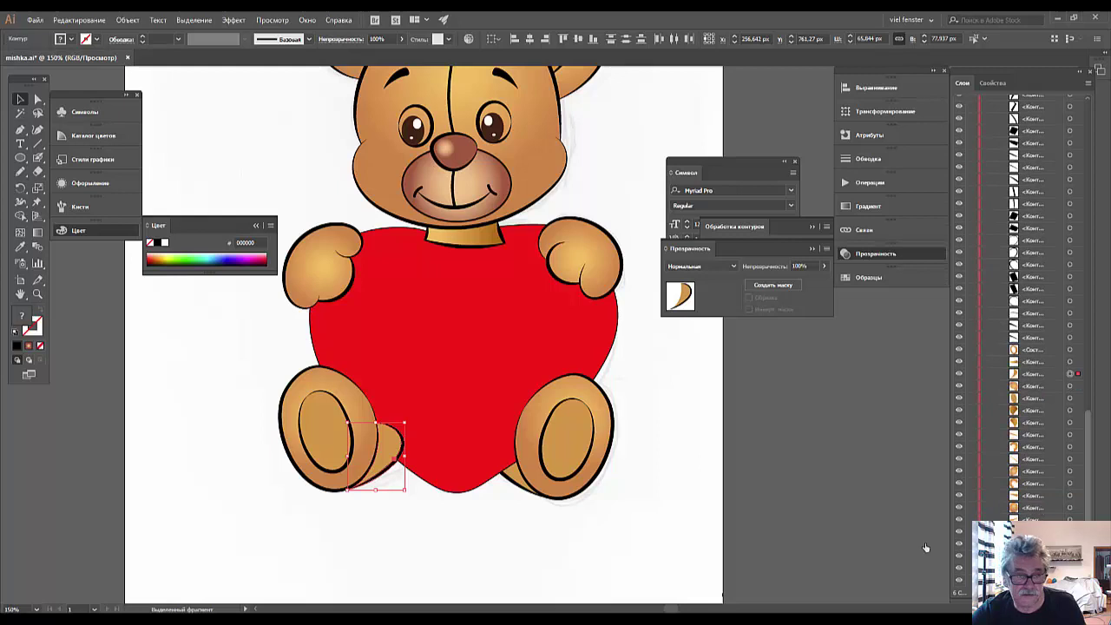
Group the selected toe shape and its black outline into one object
right_click(383, 468)
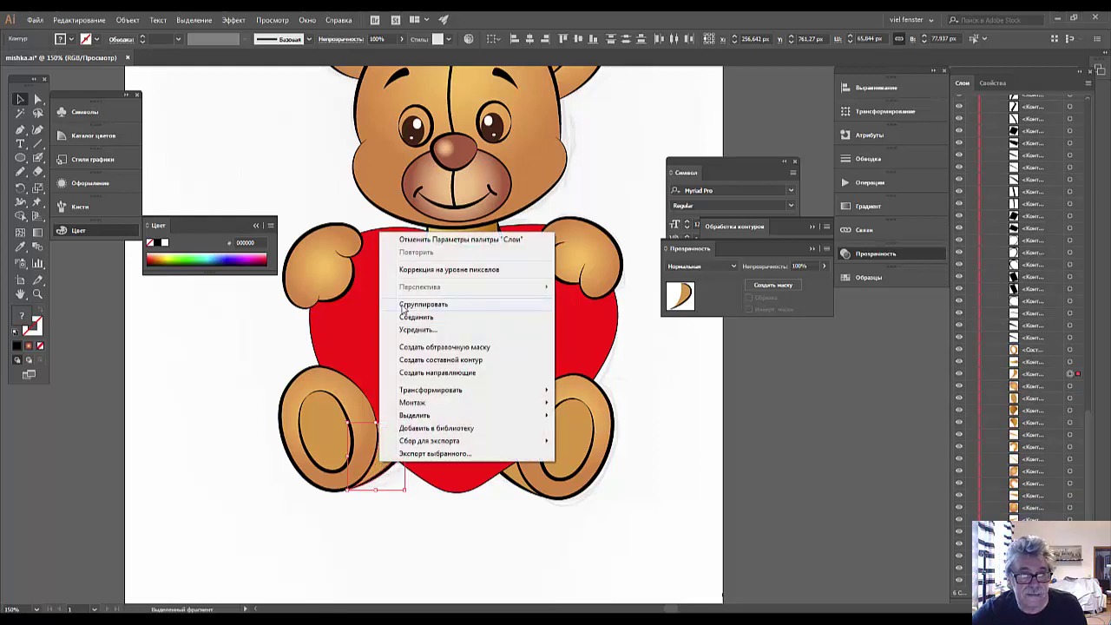
click(68, 20)
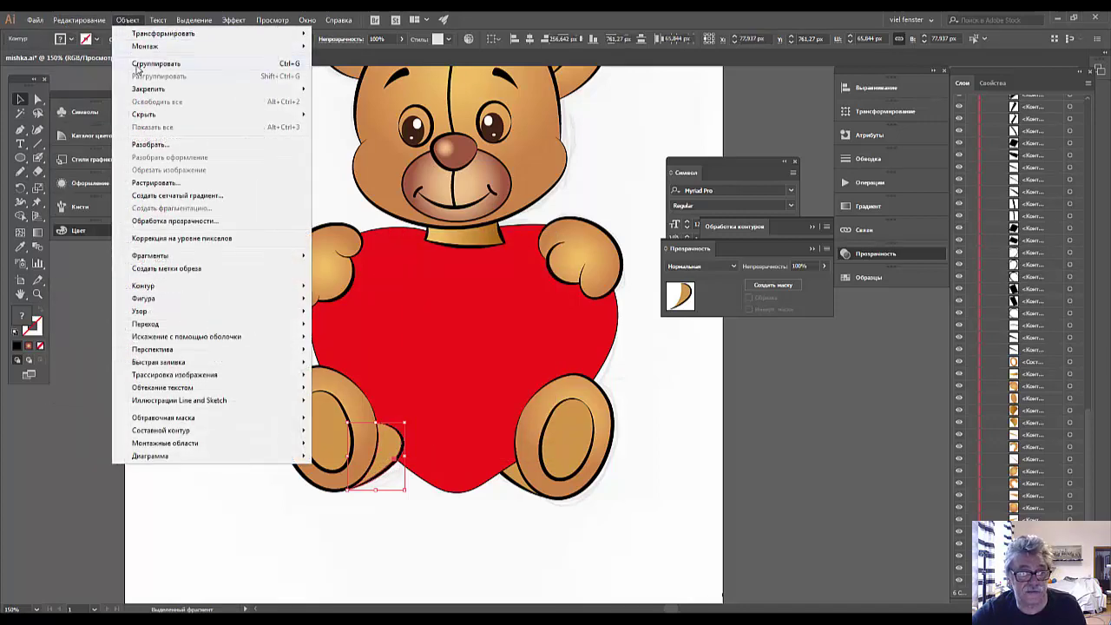
click(137, 69)
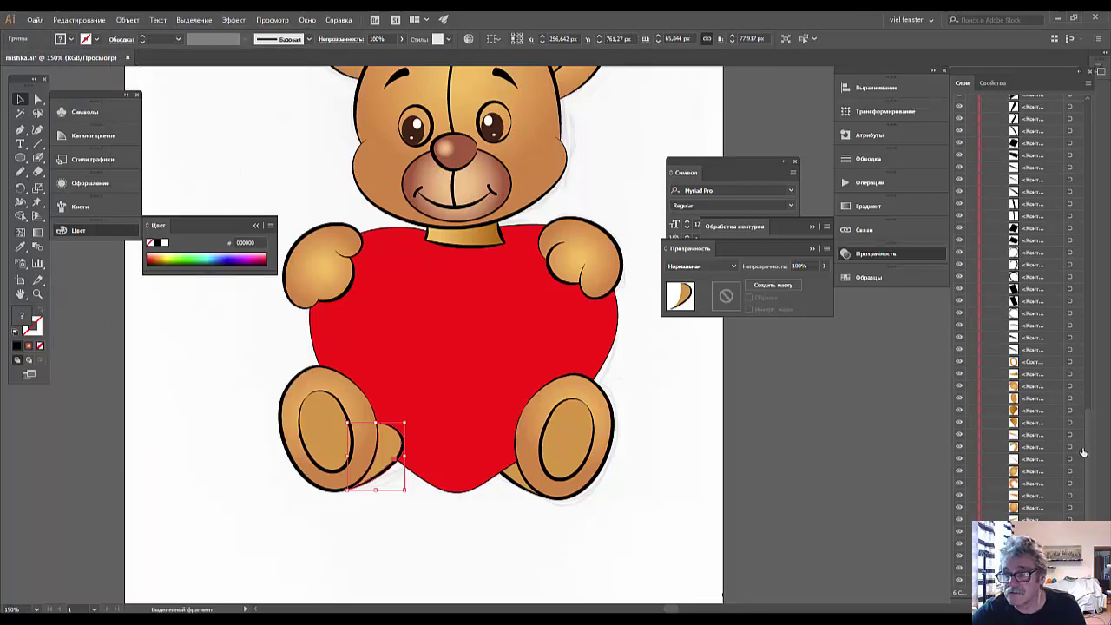
scroll(1092, 356, up, 3)
scroll(1093, 356, up, 3)
scroll(1094, 304, up, 3)
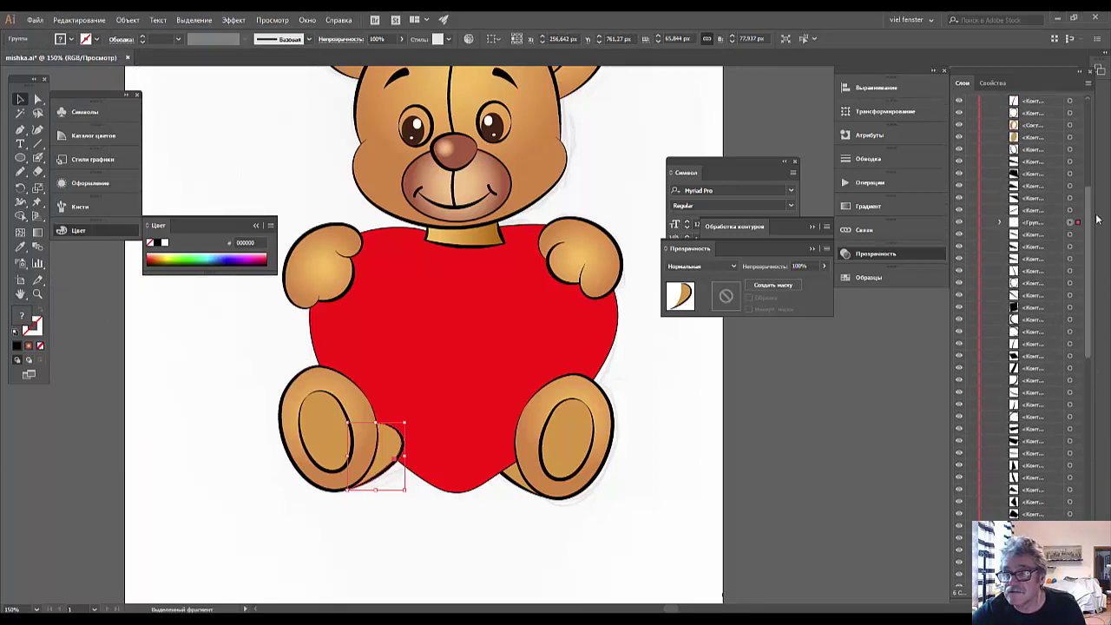
scroll(1095, 251, up, 3)
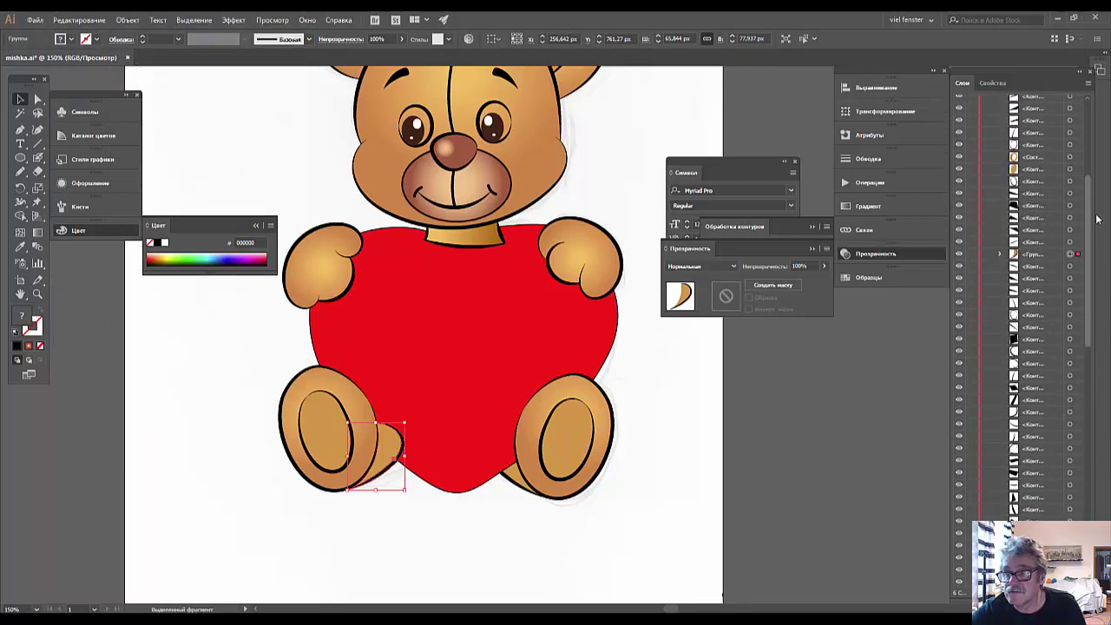
Find the toe group in the Layers panel, apply Ctrl+Shift+G, and deselect
click(1046, 257)
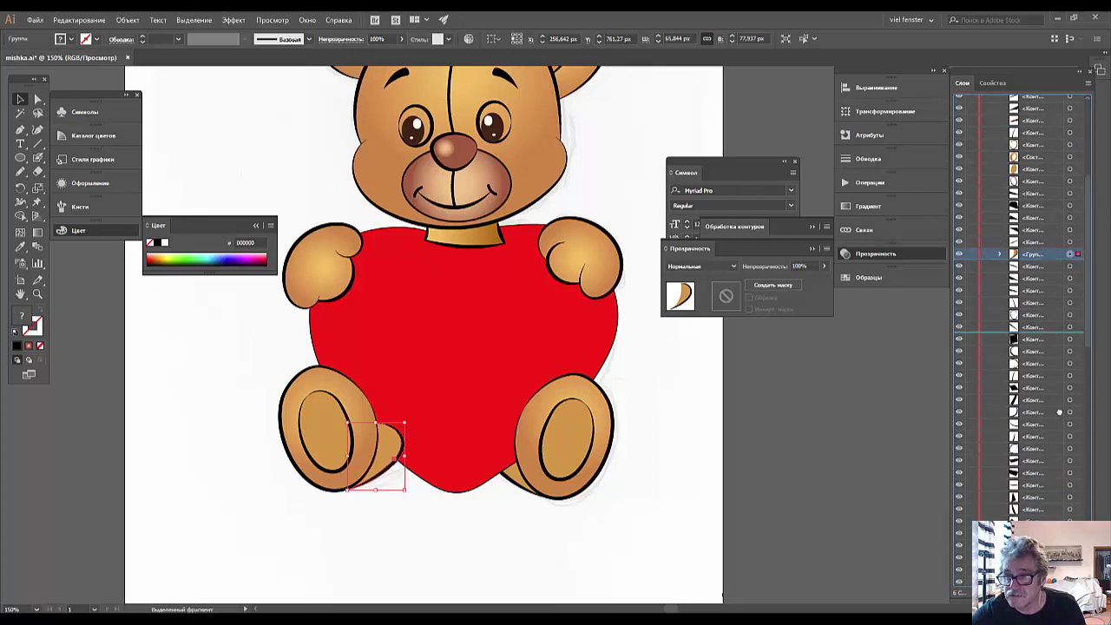
scroll(1046, 257, down, 1)
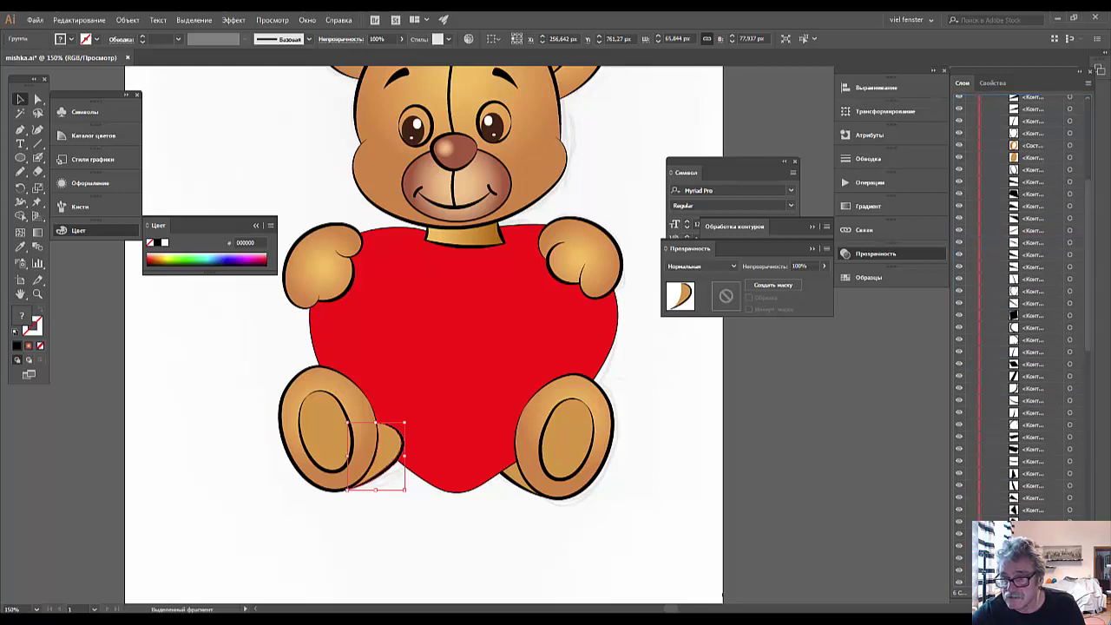
scroll(1094, 295, down, 5)
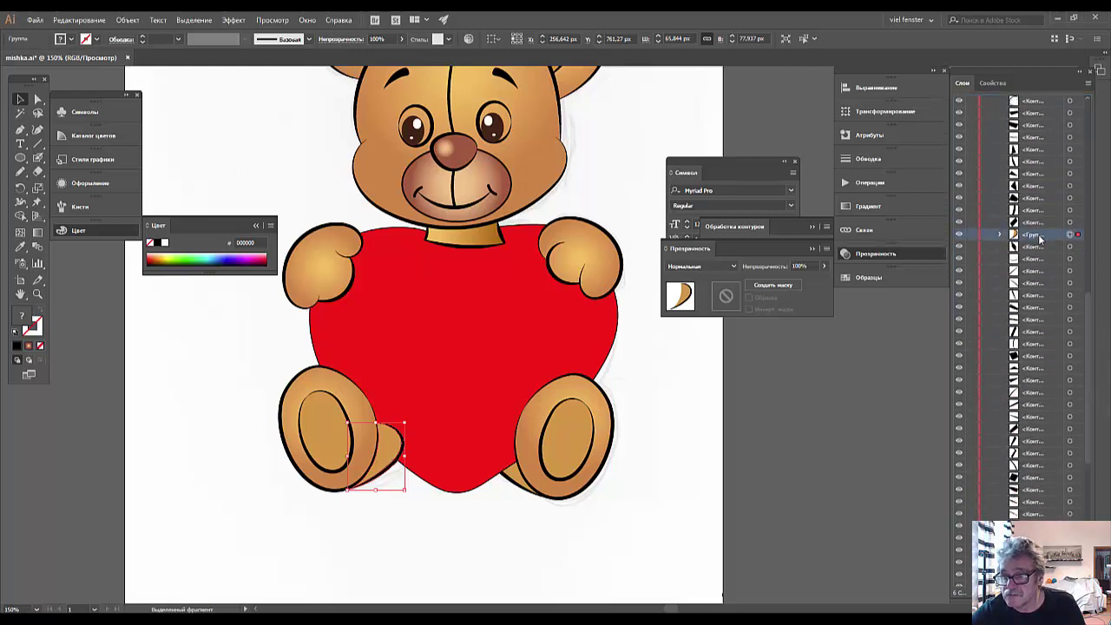
click(1037, 236)
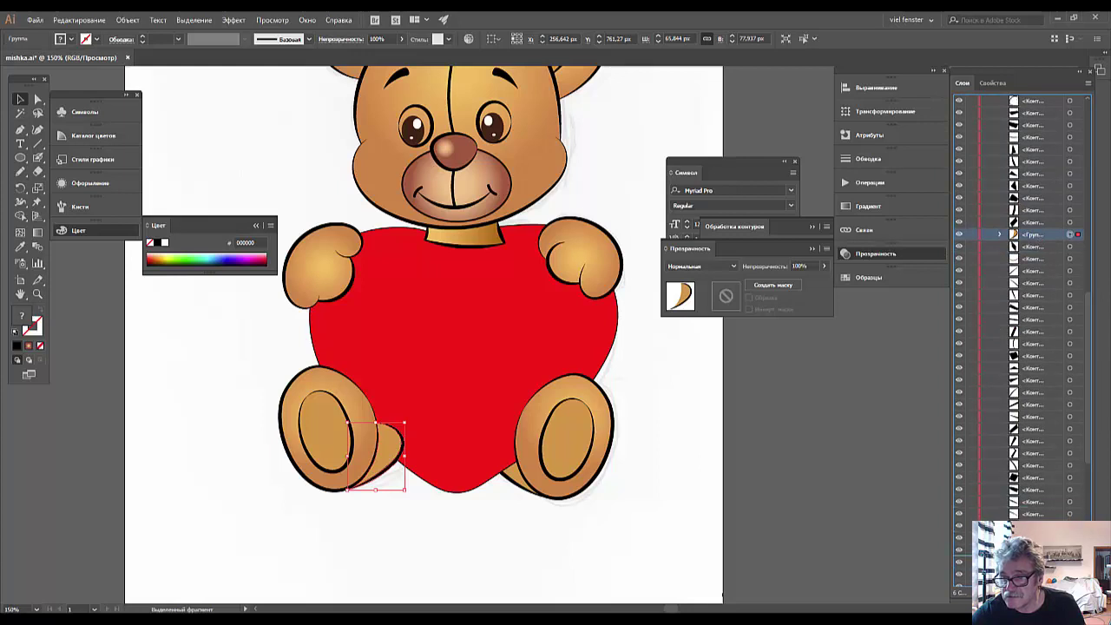
scroll(1090, 434, down, 2)
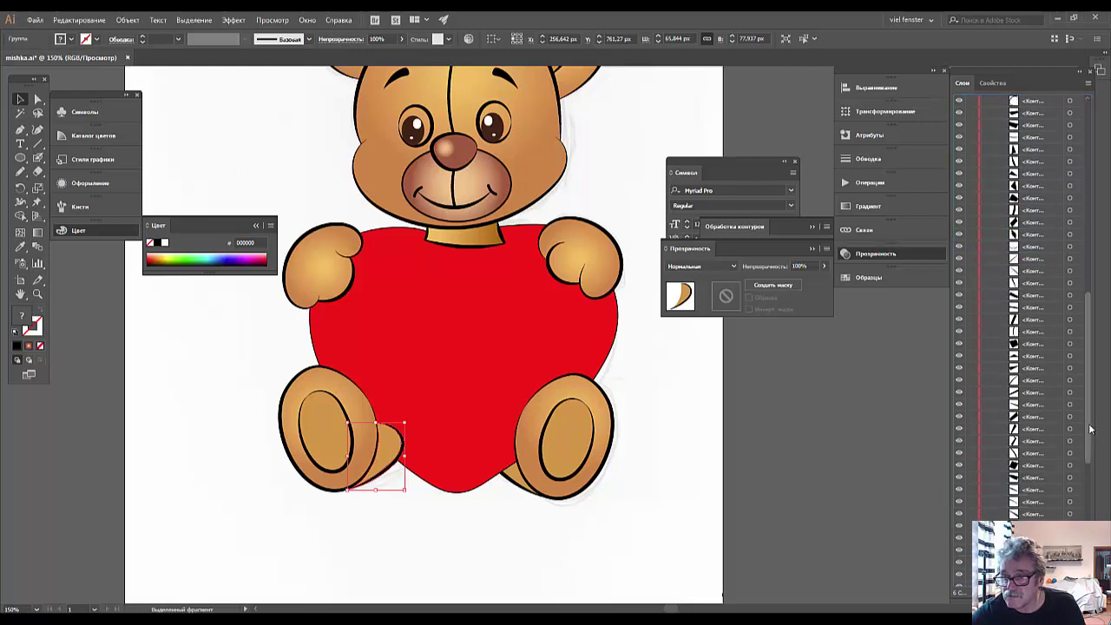
scroll(1095, 486, down, 3)
scroll(1101, 492, down, 3)
scroll(1101, 491, down, 3)
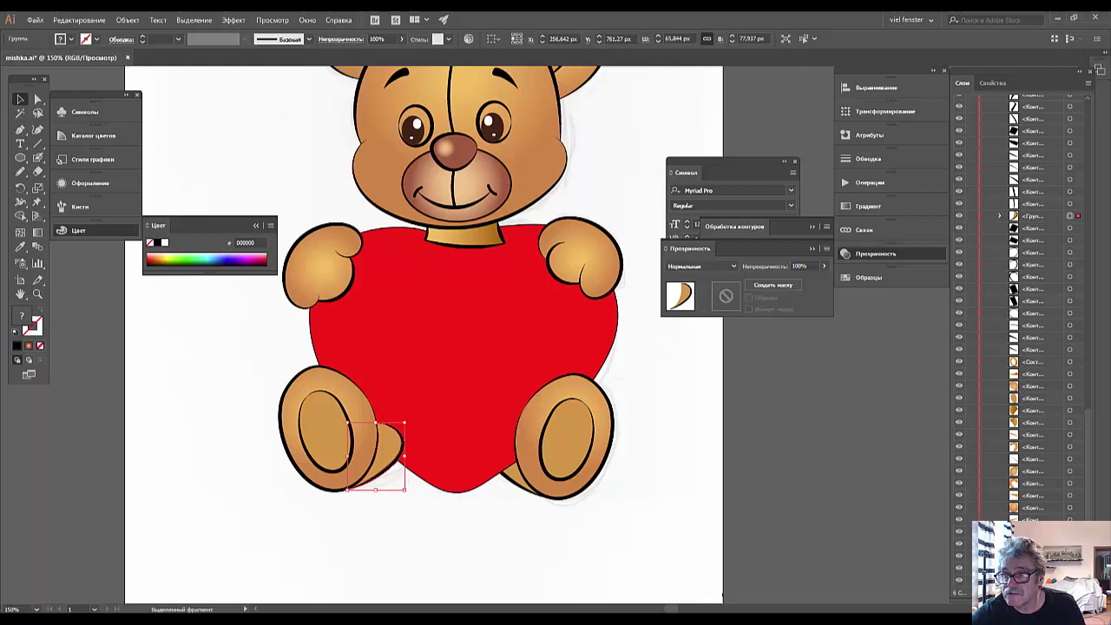
click(1045, 217)
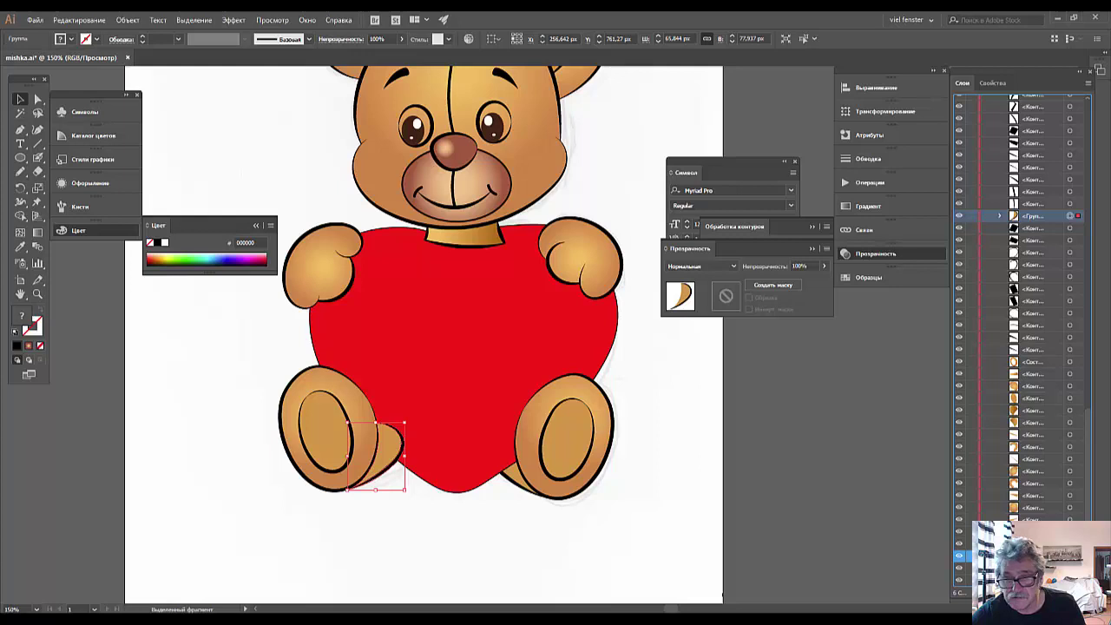
key(ctrl+shift+g)
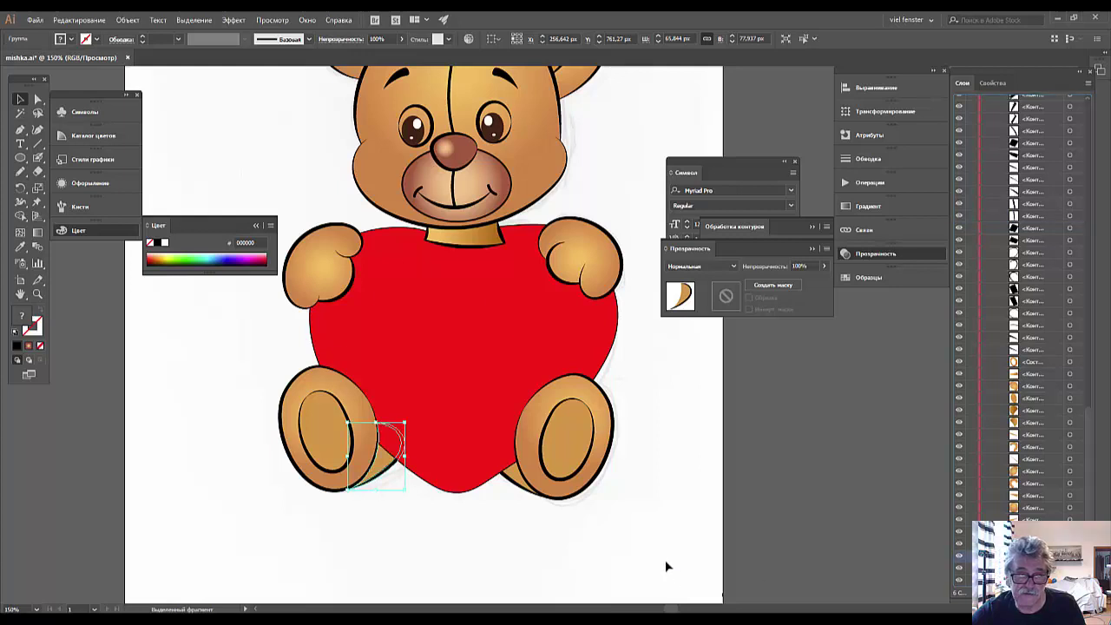
click(666, 562)
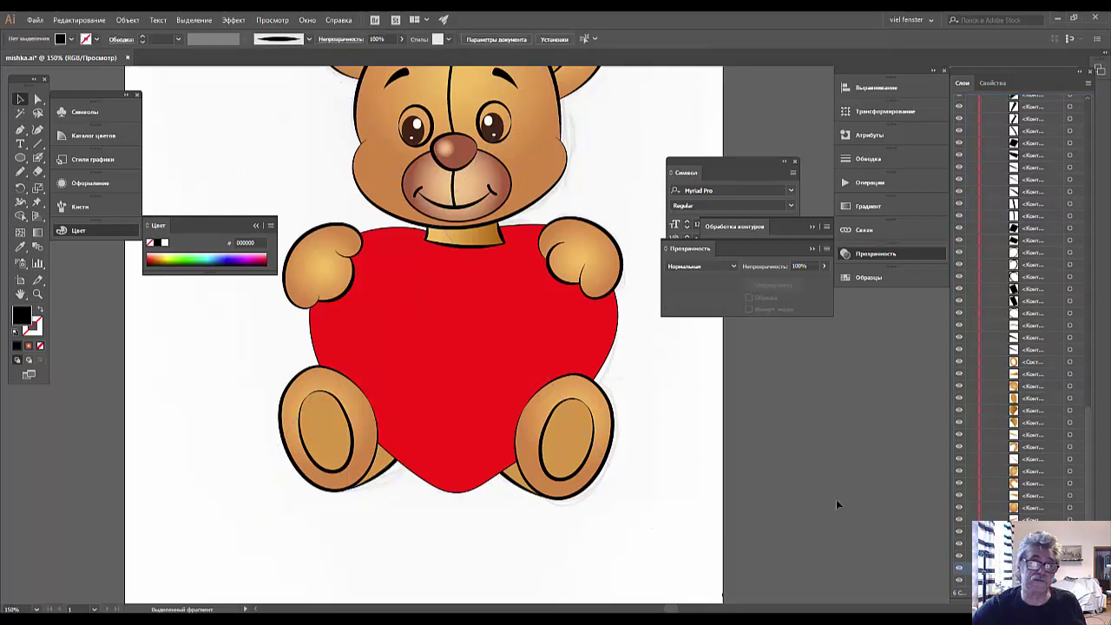
Zoom in on the bear and group its gold collar into a single object
key(ctrl+minus)
key(ctrl+plus)
key(ctrl+plus)
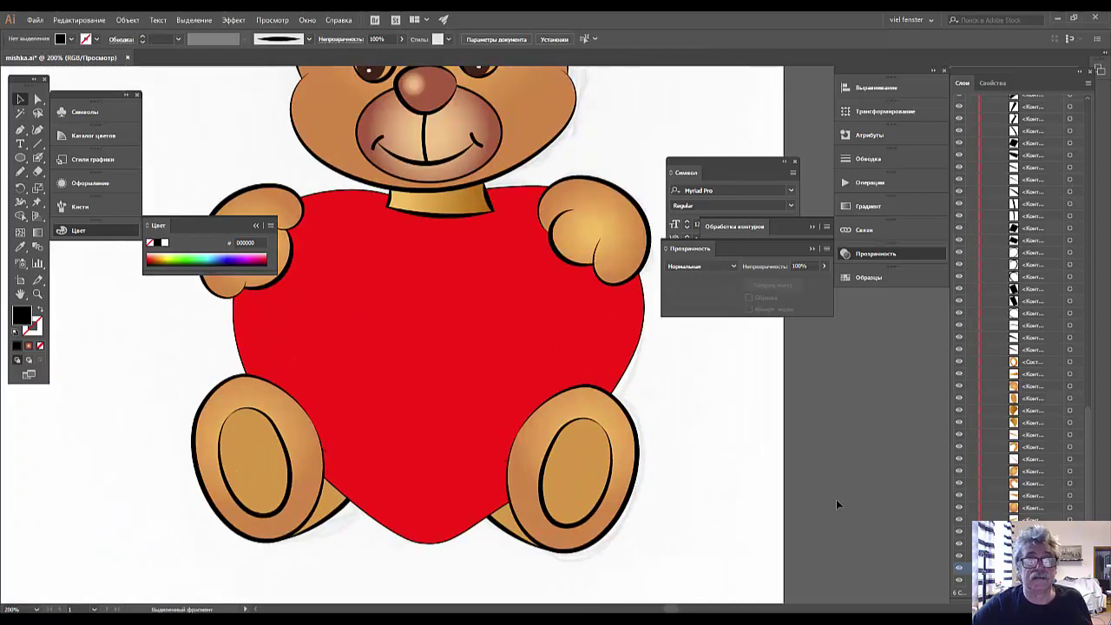
click(466, 211)
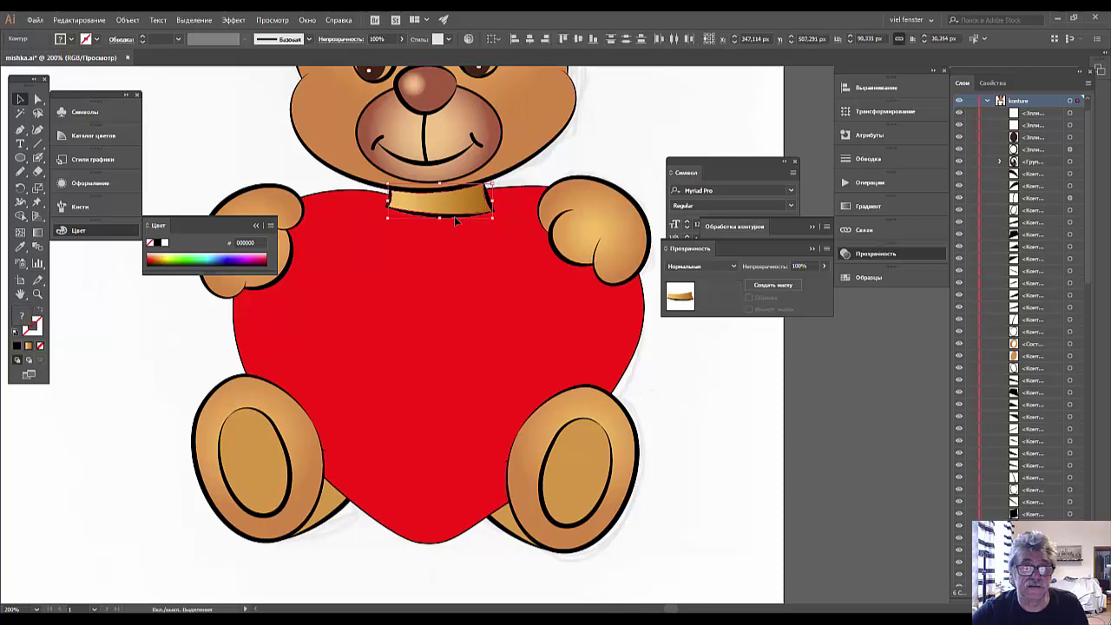
click(79, 19)
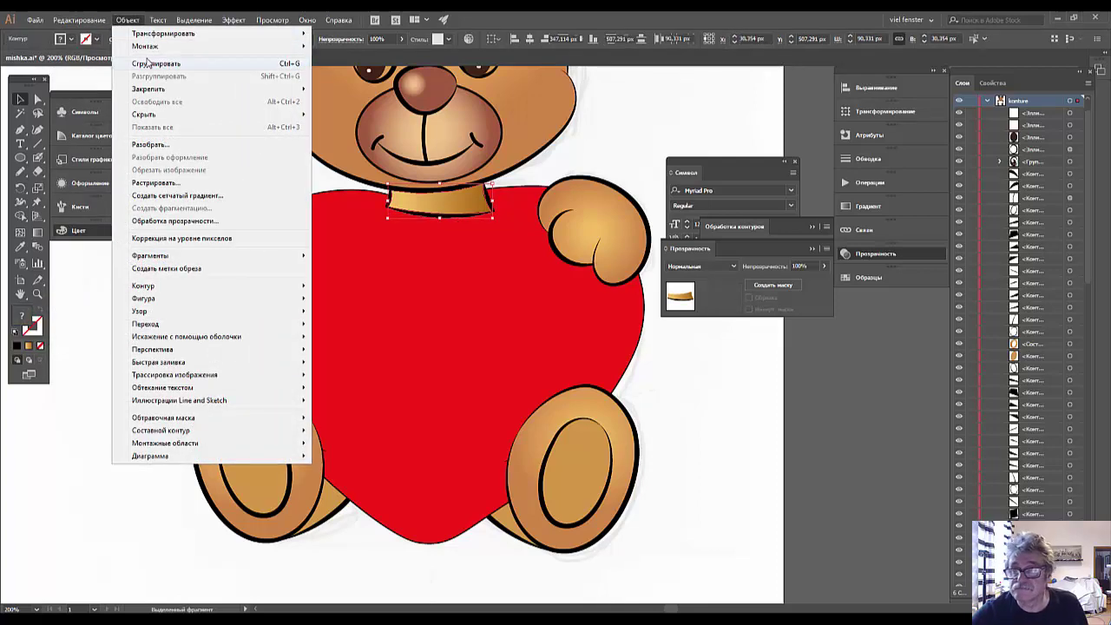
click(150, 64)
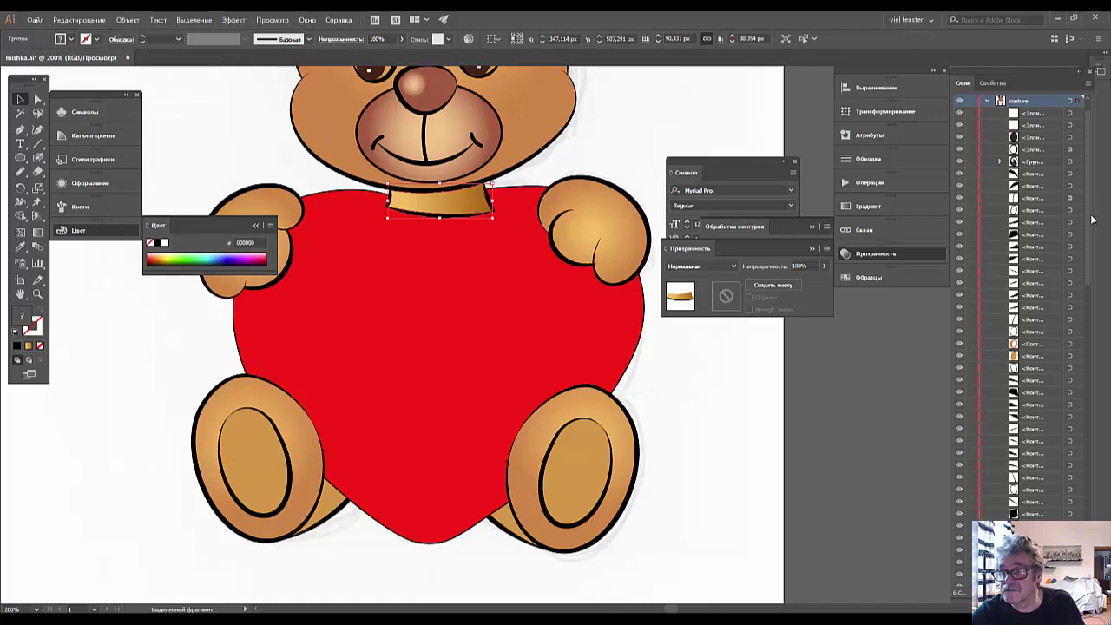
Hide the collar group in the Layers panel and select the placed reference image
scroll(1092, 220, down, 3)
scroll(1092, 221, down, 3)
scroll(1093, 221, down, 3)
scroll(1092, 220, down, 3)
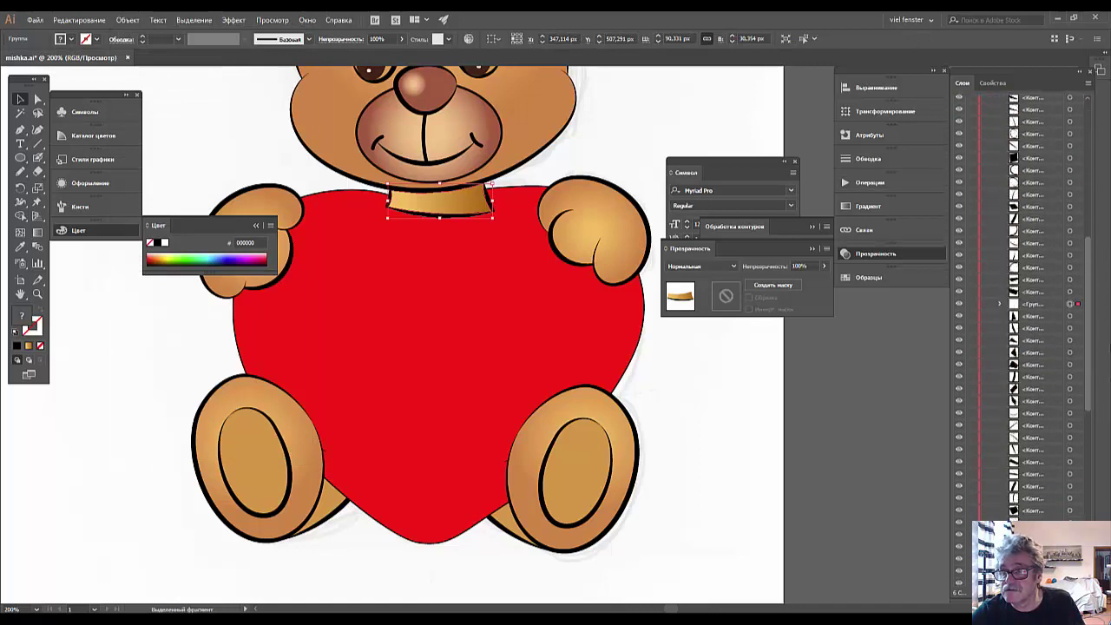
click(1054, 304)
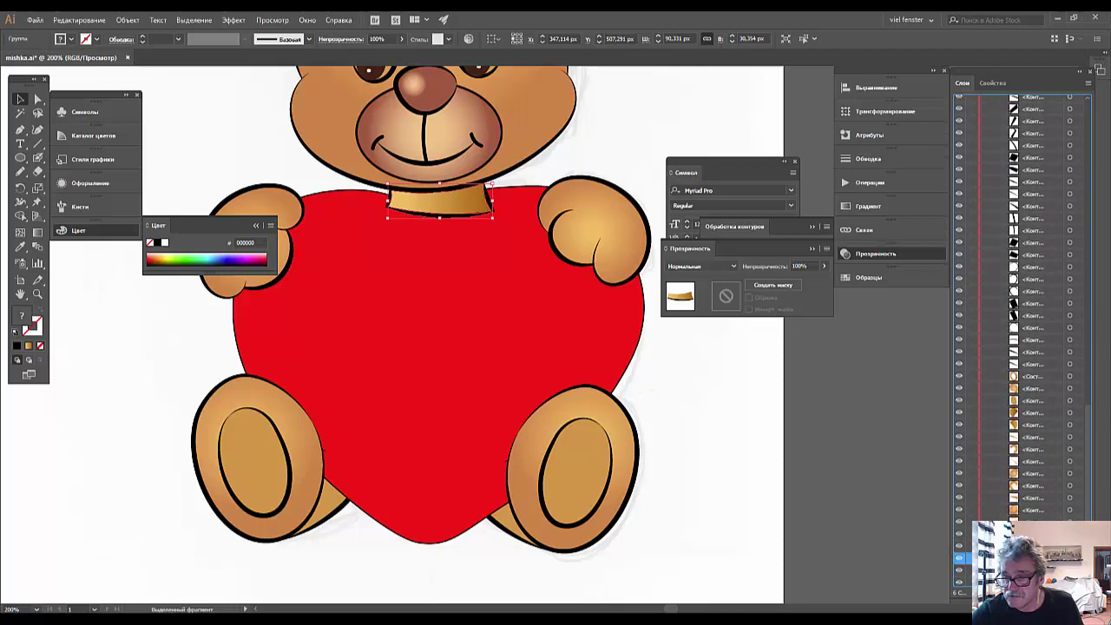
click(959, 557)
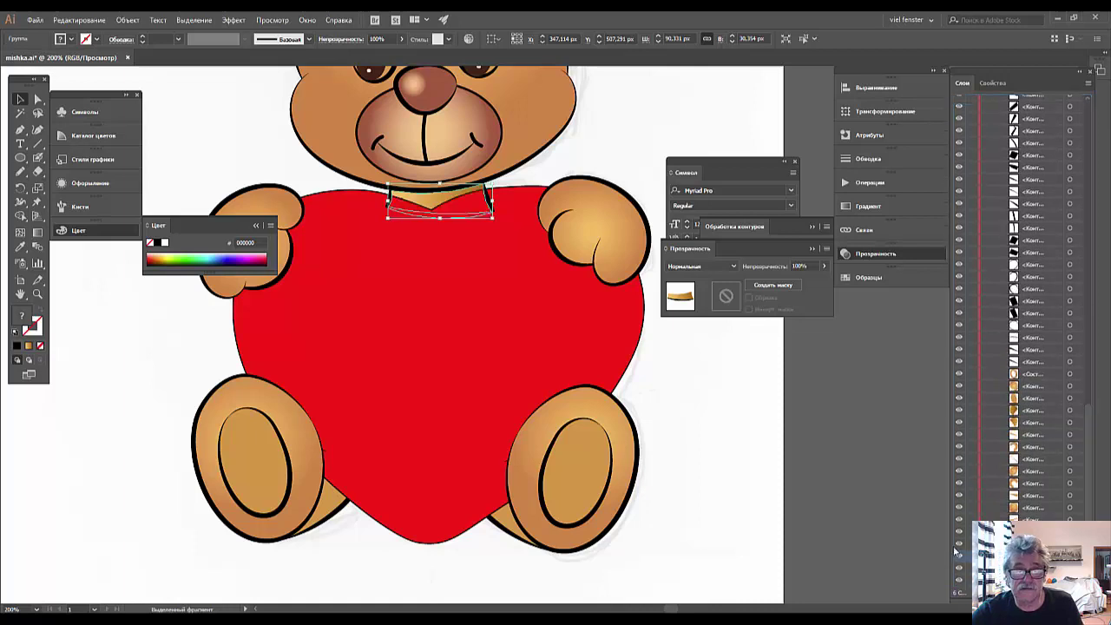
click(700, 477)
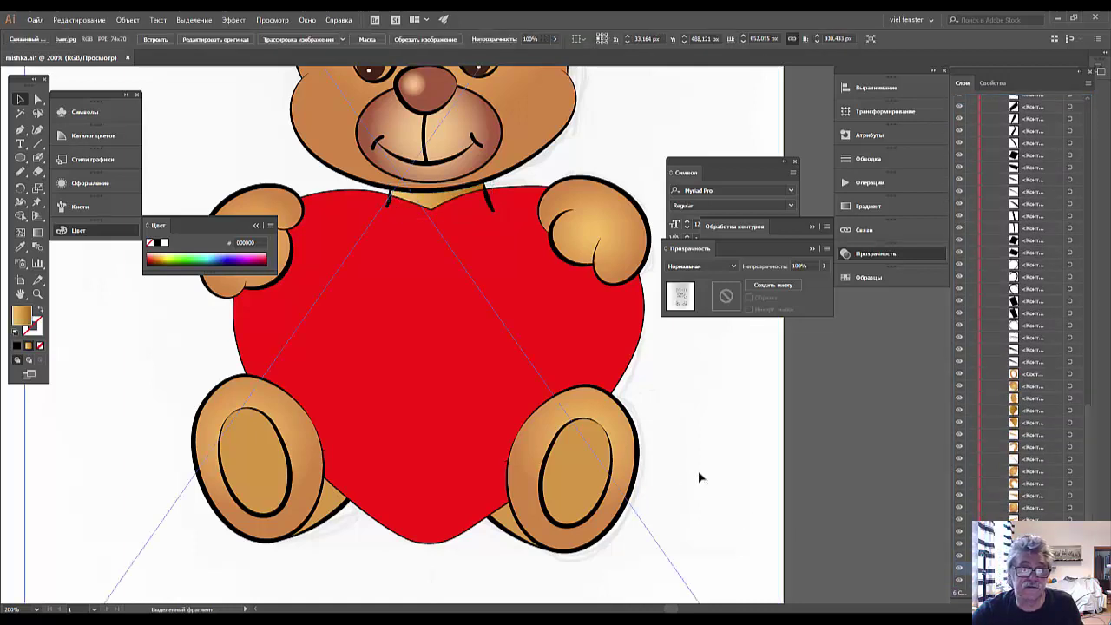
Select the right black stroke on the heart's edge, delete it, then undo the deletion
click(489, 199)
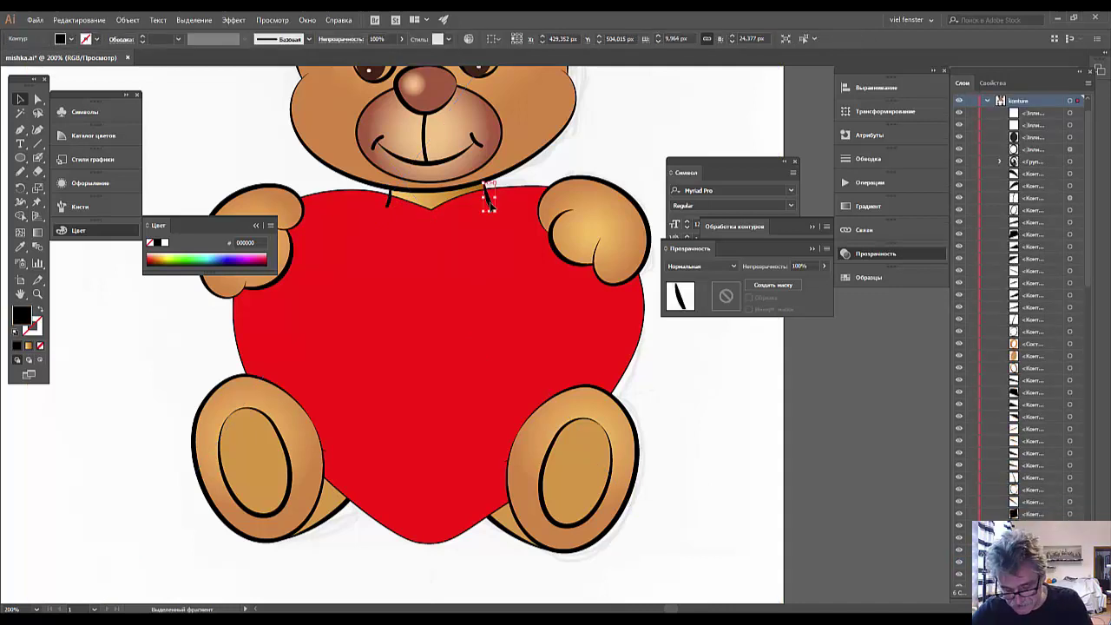
key(Delete)
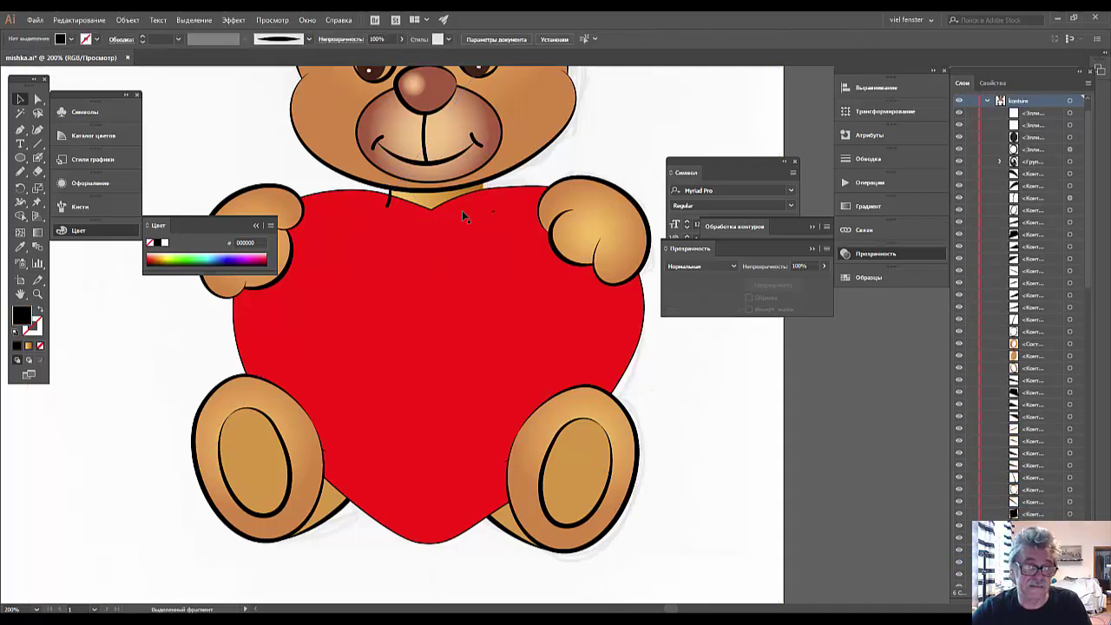
key(a)
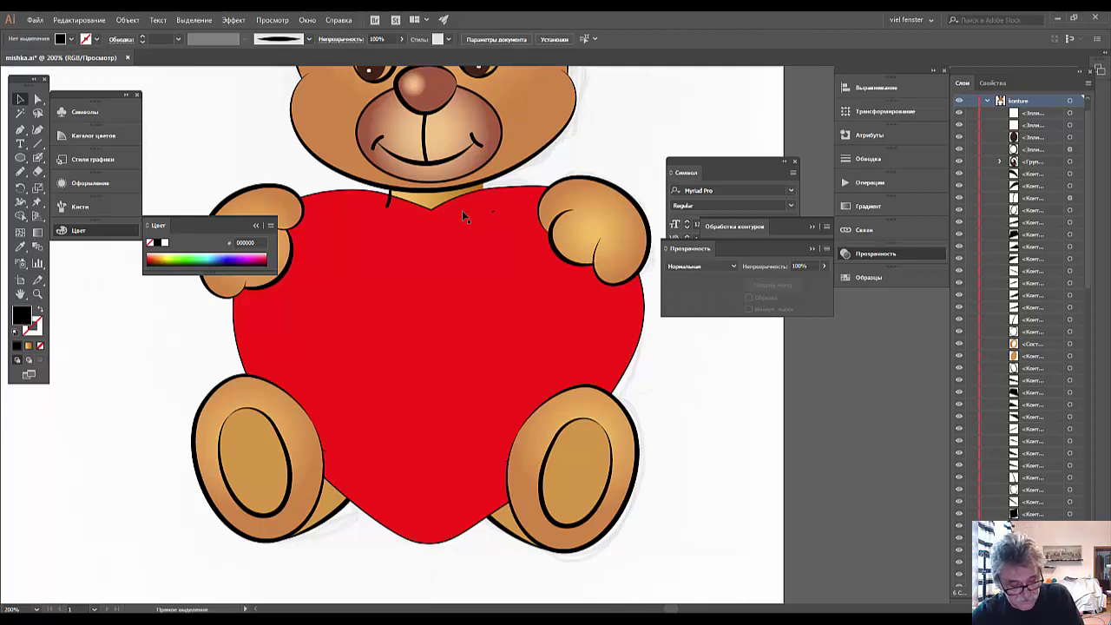
key(ctrl+z)
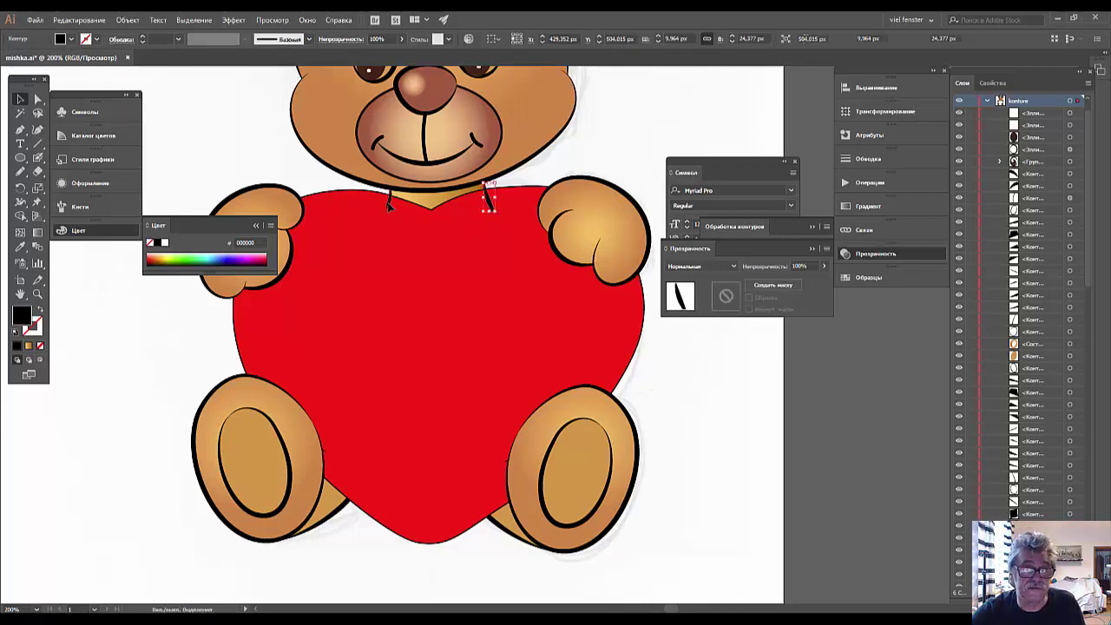
Add the left stroke, group both strokes, and select the new group in Layers
shift+click(390, 205)
right_click(388, 203)
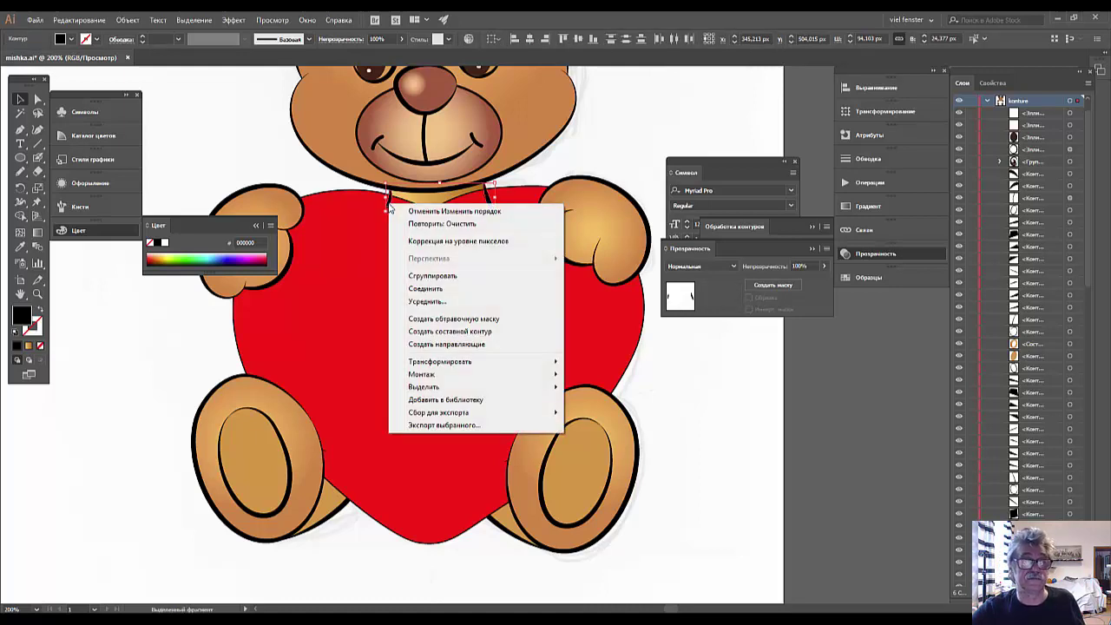
click(437, 276)
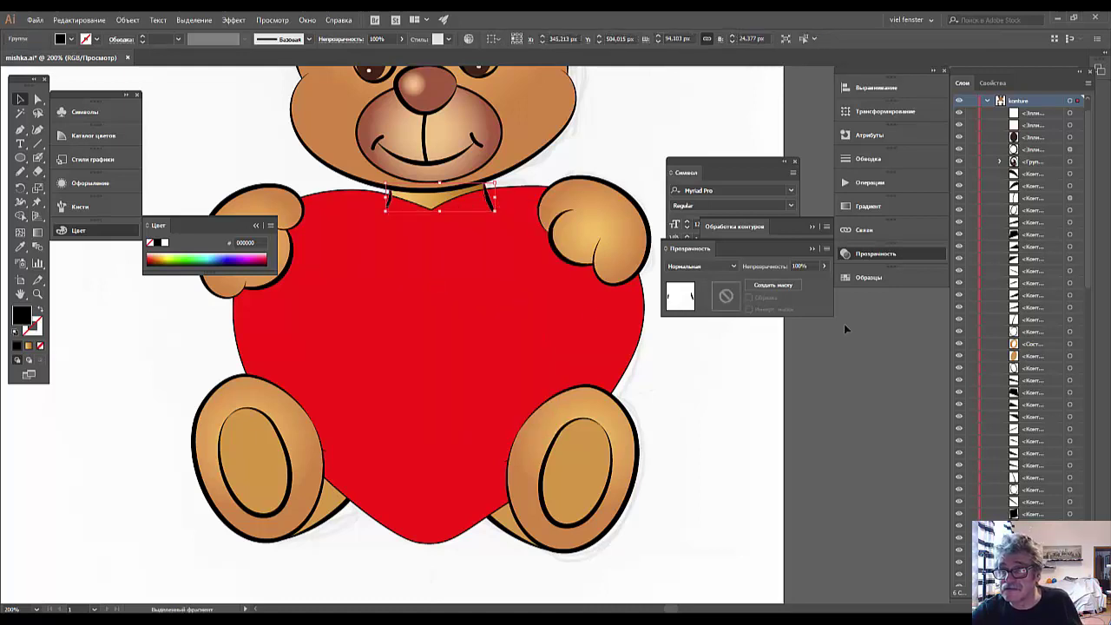
scroll(1092, 289, down, 3)
scroll(1092, 290, down, 3)
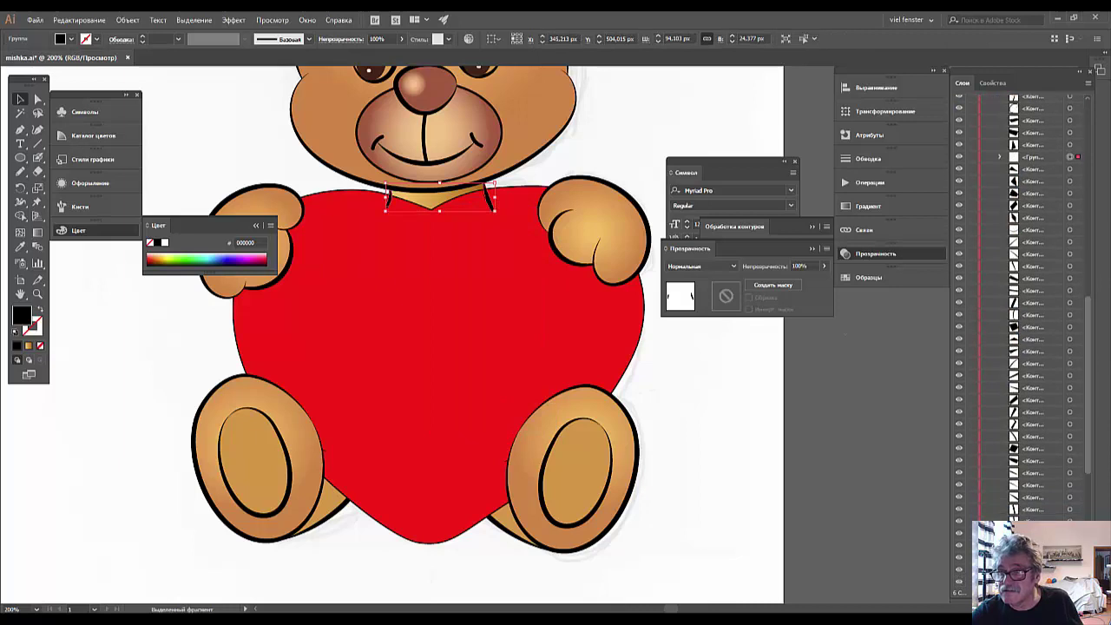
scroll(1092, 289, down, 3)
click(1043, 245)
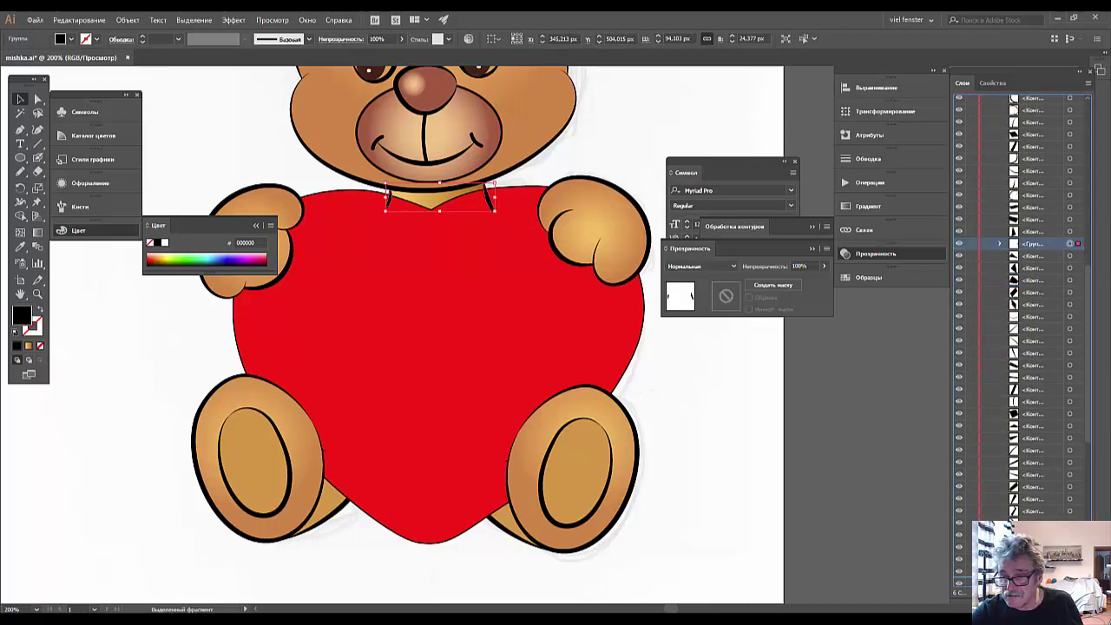
Scroll down through the Layers panel and clear the selection
scroll(1024, 304, down, 1)
scroll(1025, 304, down, 1)
scroll(1025, 304, down, 2)
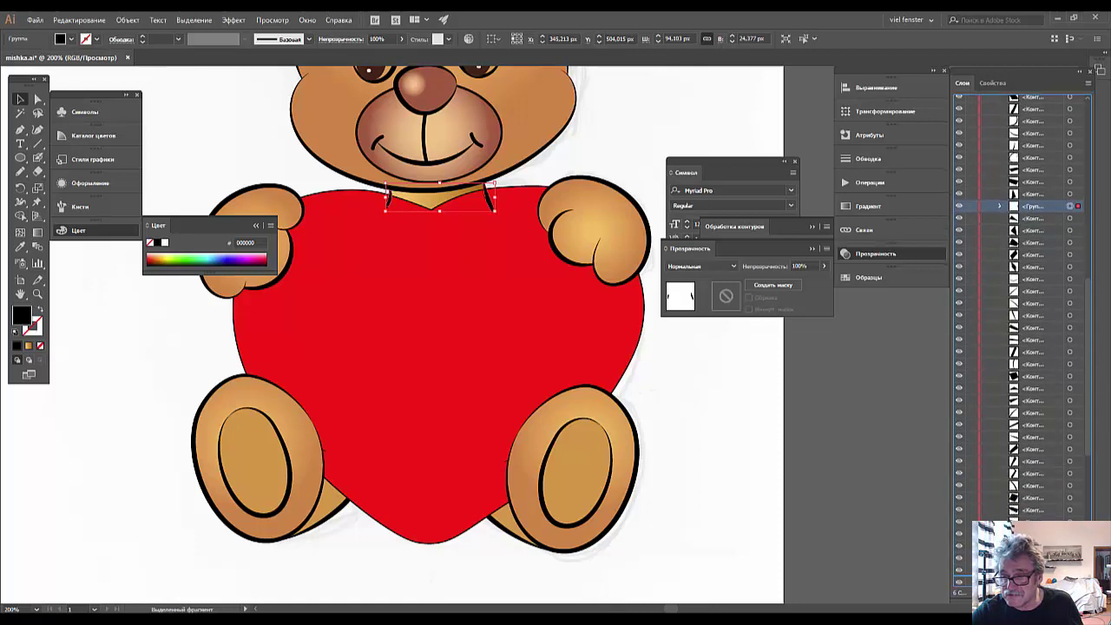
scroll(1024, 304, down, 2)
scroll(1025, 304, down, 1)
scroll(1025, 304, down, 2)
scroll(1024, 304, down, 2)
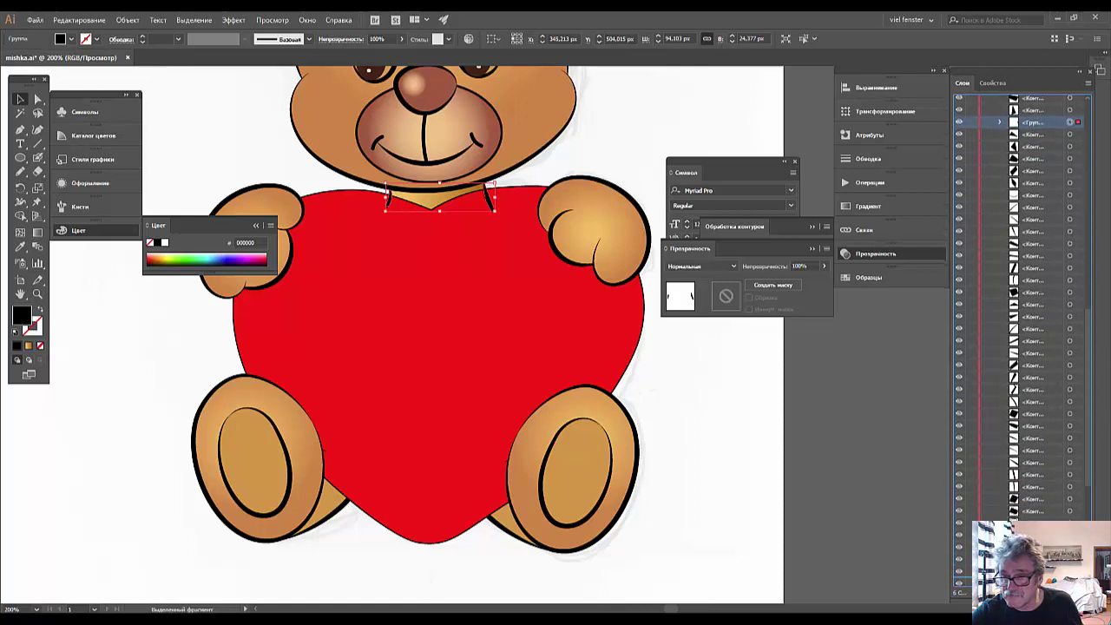
scroll(1025, 304, down, 2)
scroll(1024, 304, down, 2)
scroll(1024, 304, down, 2)
scroll(1024, 304, down, 2)
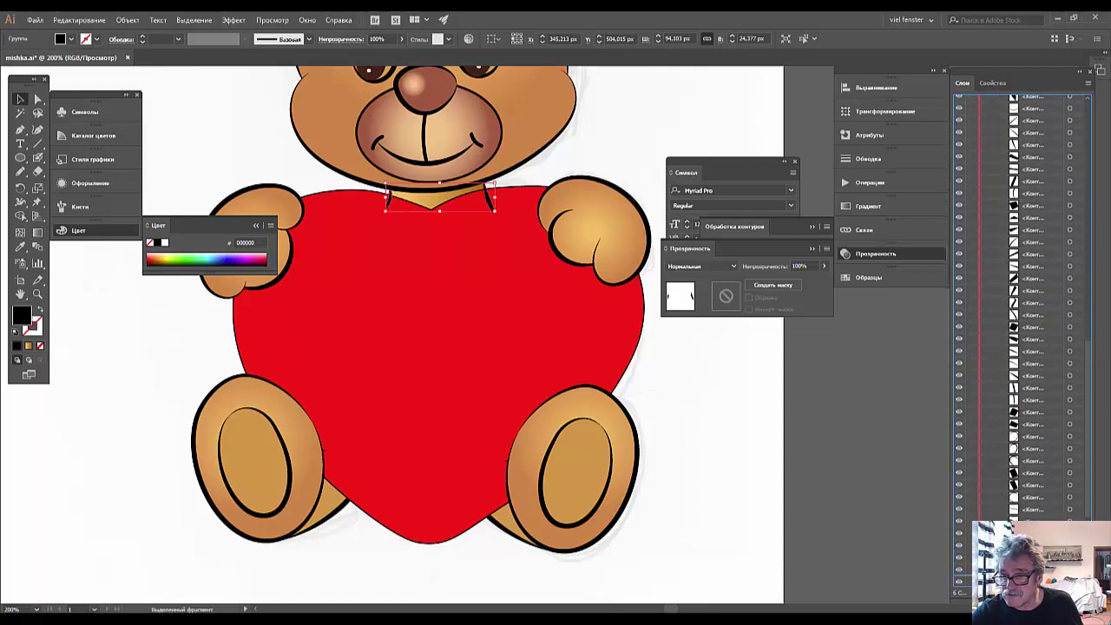
scroll(1025, 304, down, 2)
scroll(1024, 304, down, 2)
scroll(1024, 304, down, 2)
scroll(1025, 304, down, 2)
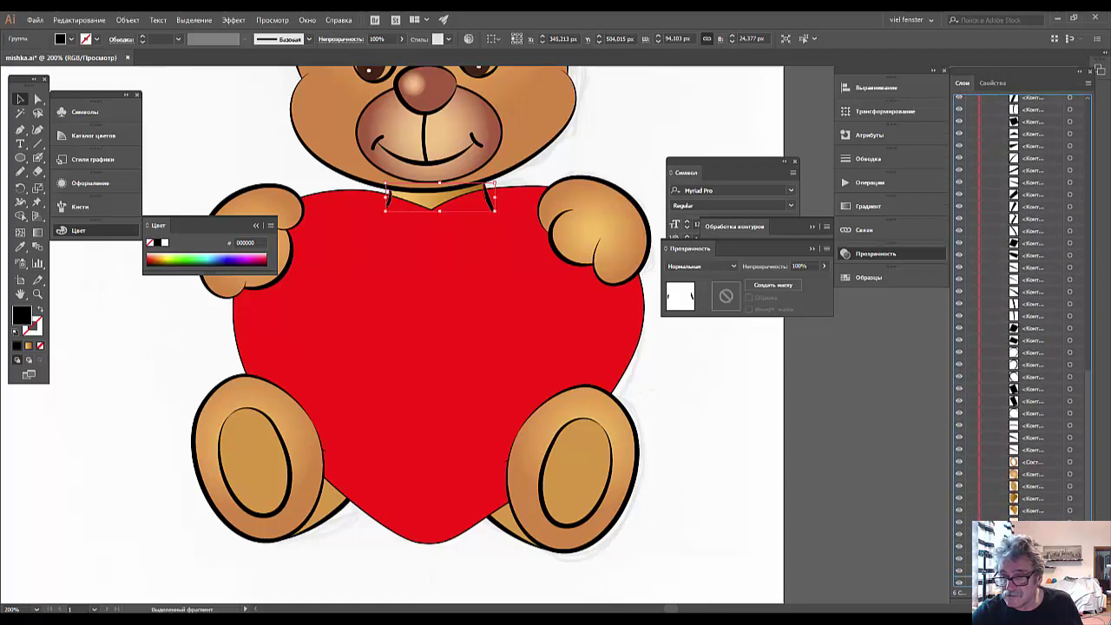
scroll(1024, 304, down, 2)
scroll(1024, 304, down, 1)
scroll(1024, 304, down, 1)
scroll(1024, 304, down, 2)
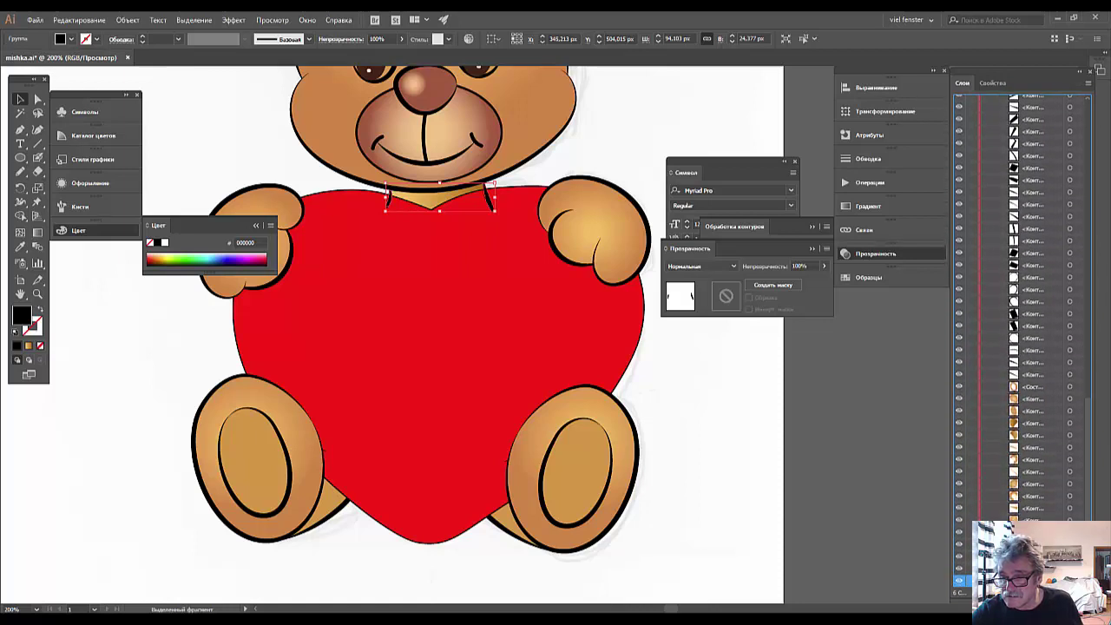
scroll(1024, 304, down, 1)
scroll(1025, 304, down, 1)
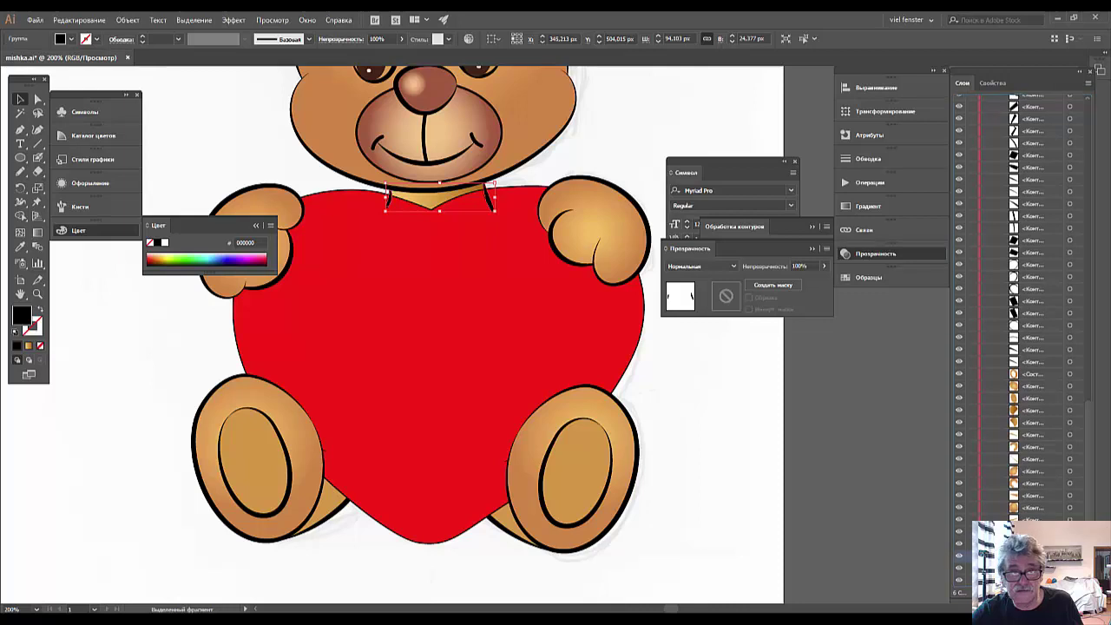
key(ctrl+shift+a)
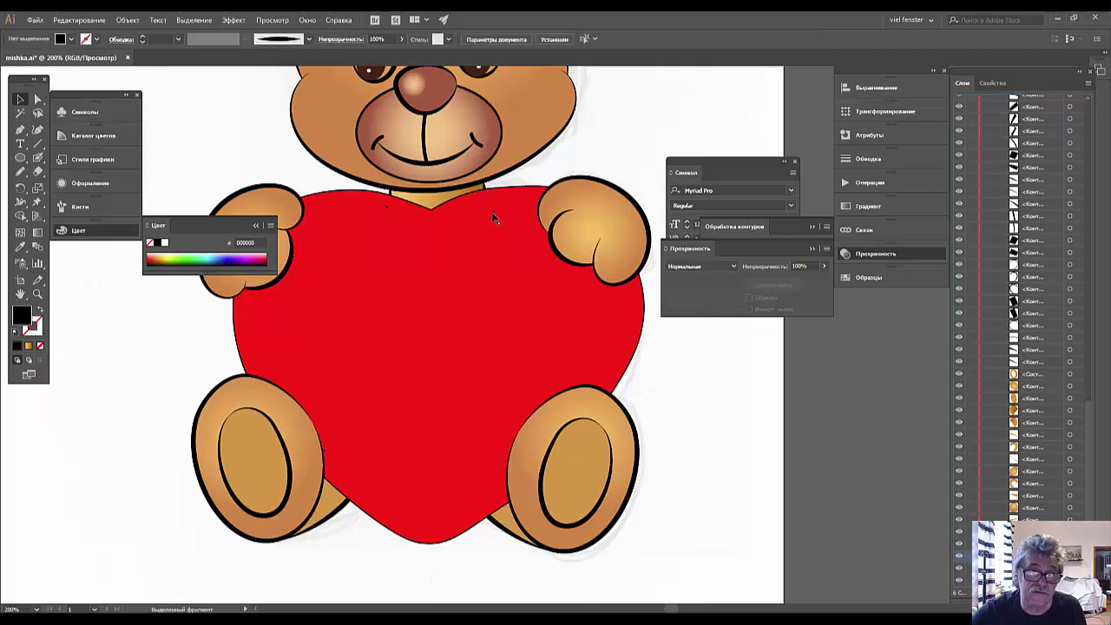
click(387, 210)
click(686, 454)
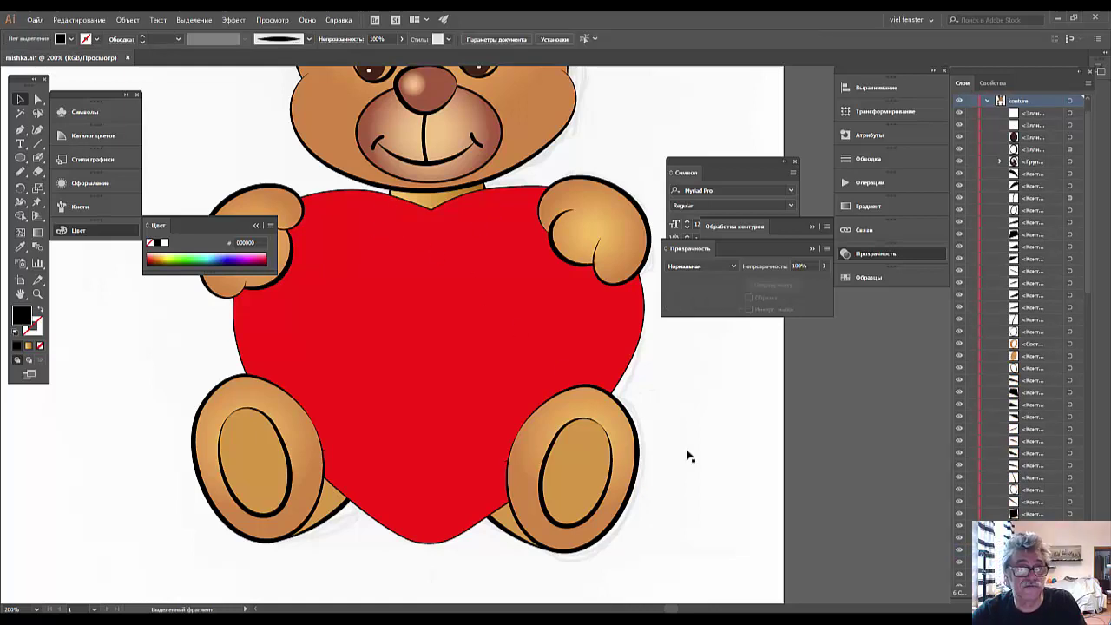
key(ctrl+0)
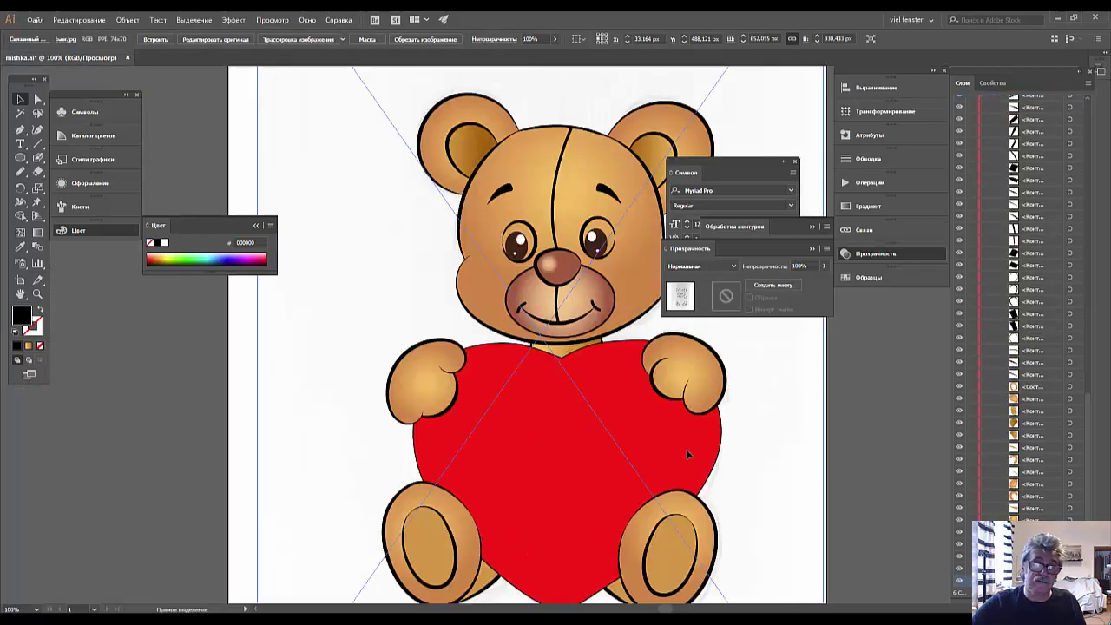
key(ctrl+plus)
key(ctrl+plus)
key(ctrl+plus)
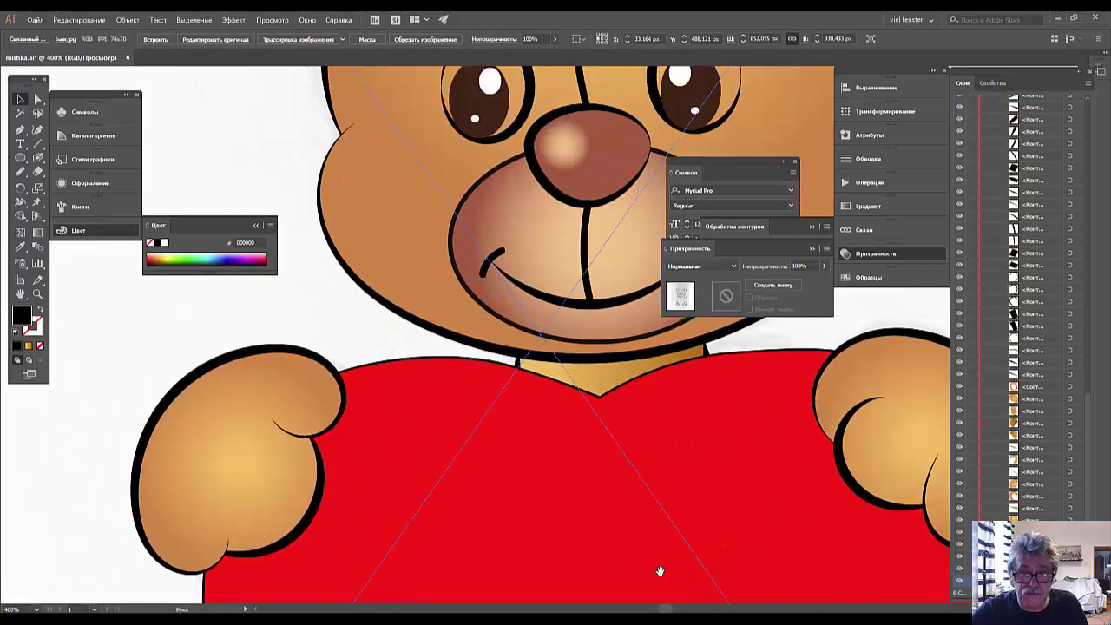
scroll(617, 454, down, 5)
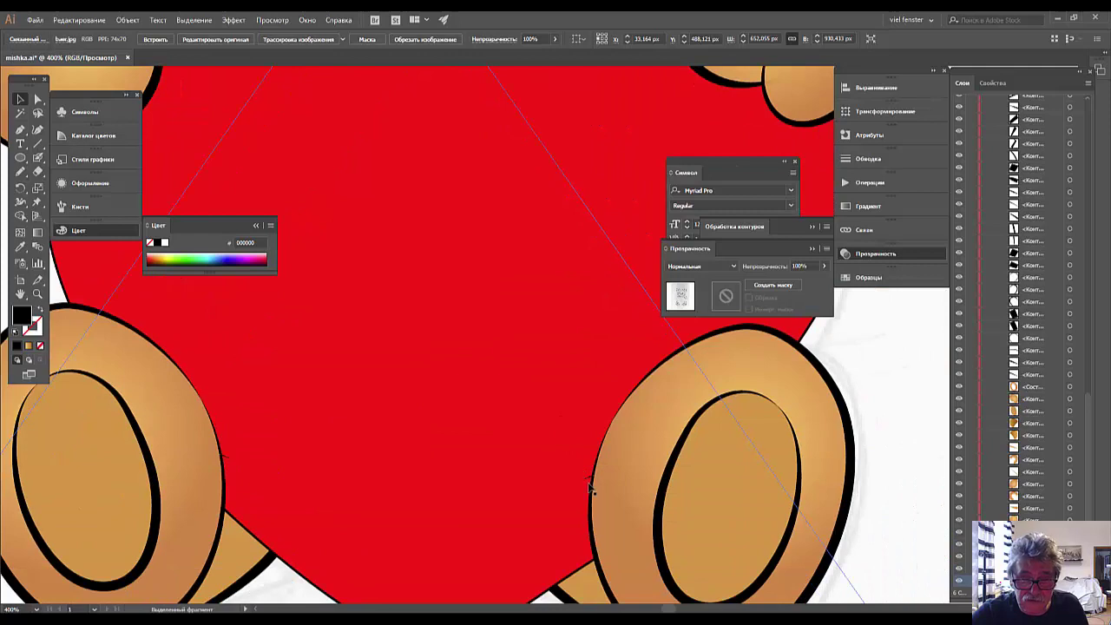
click(589, 482)
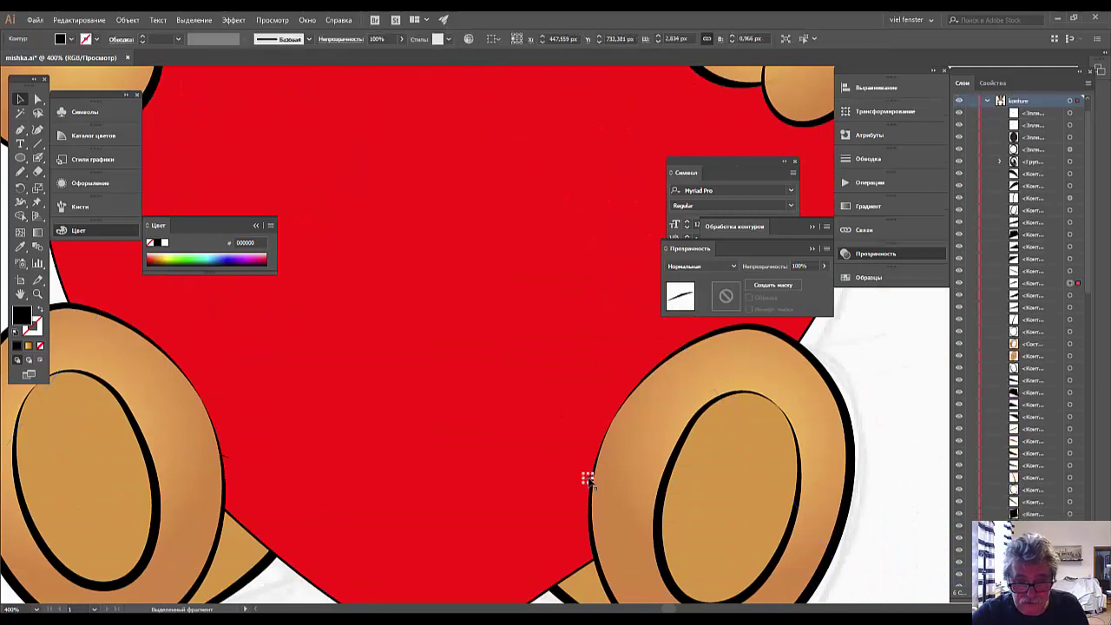
key(ctrl+shift+a)
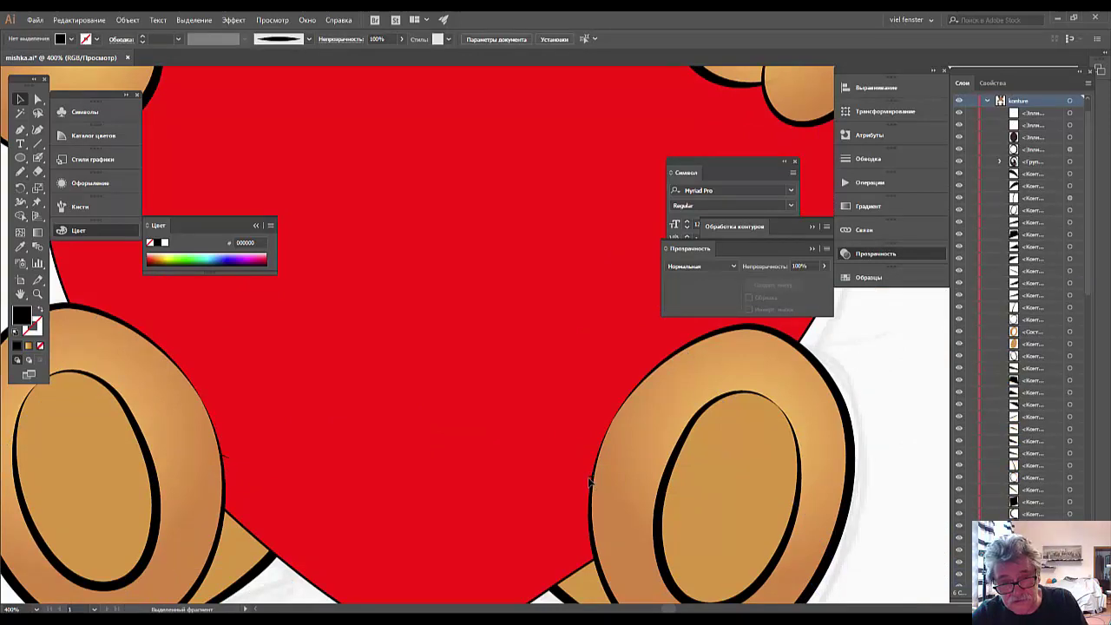
click(591, 478)
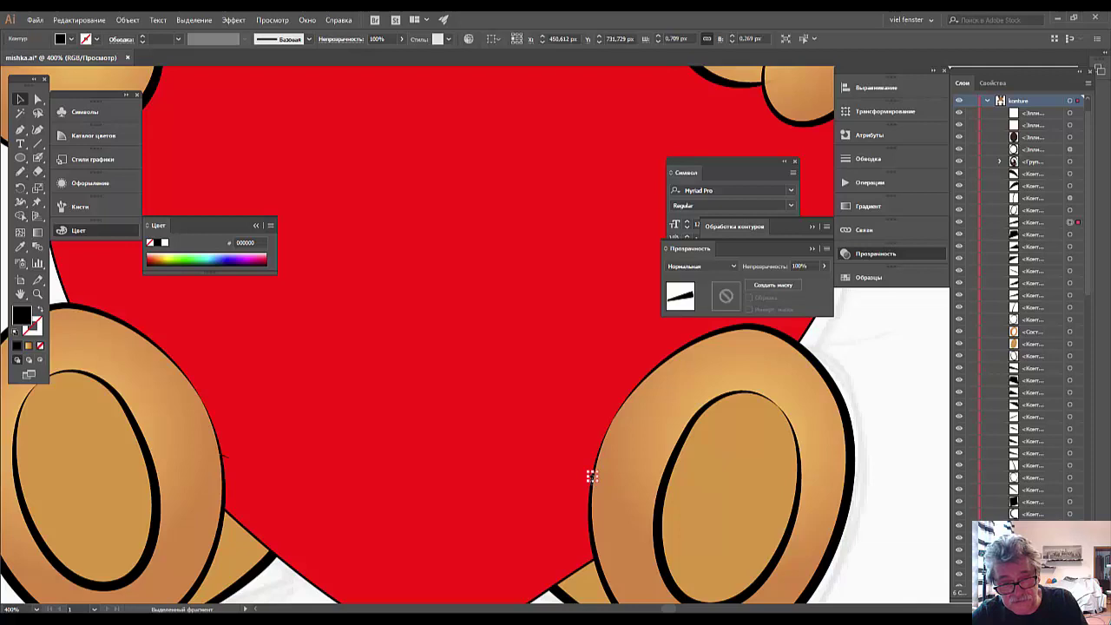
key(ctrl+shift+a)
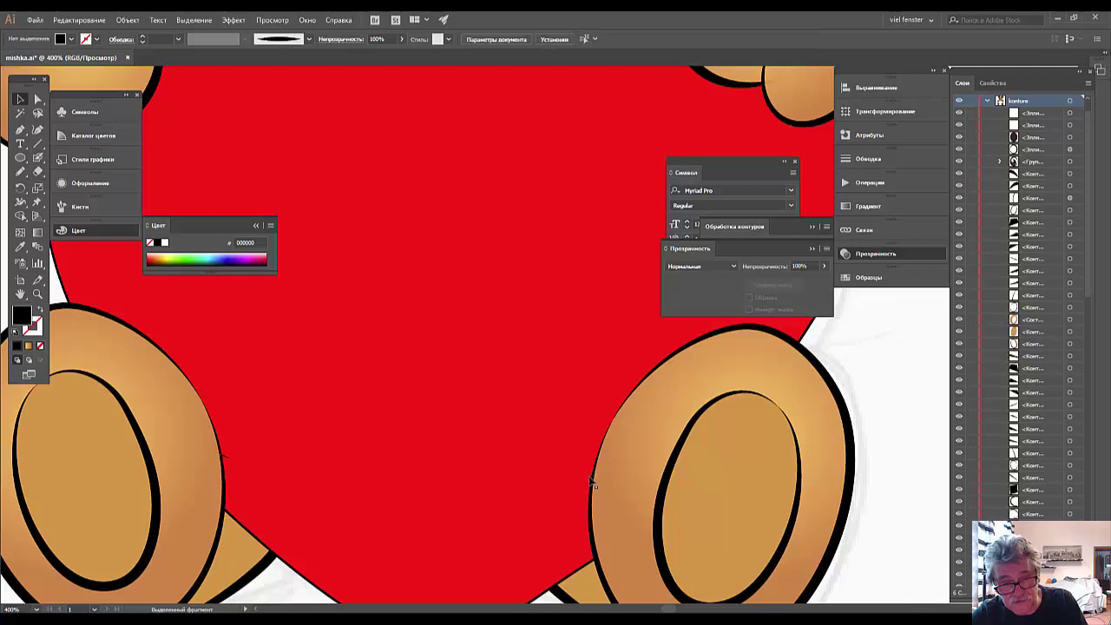
click(592, 481)
key(ctrl+shift+a)
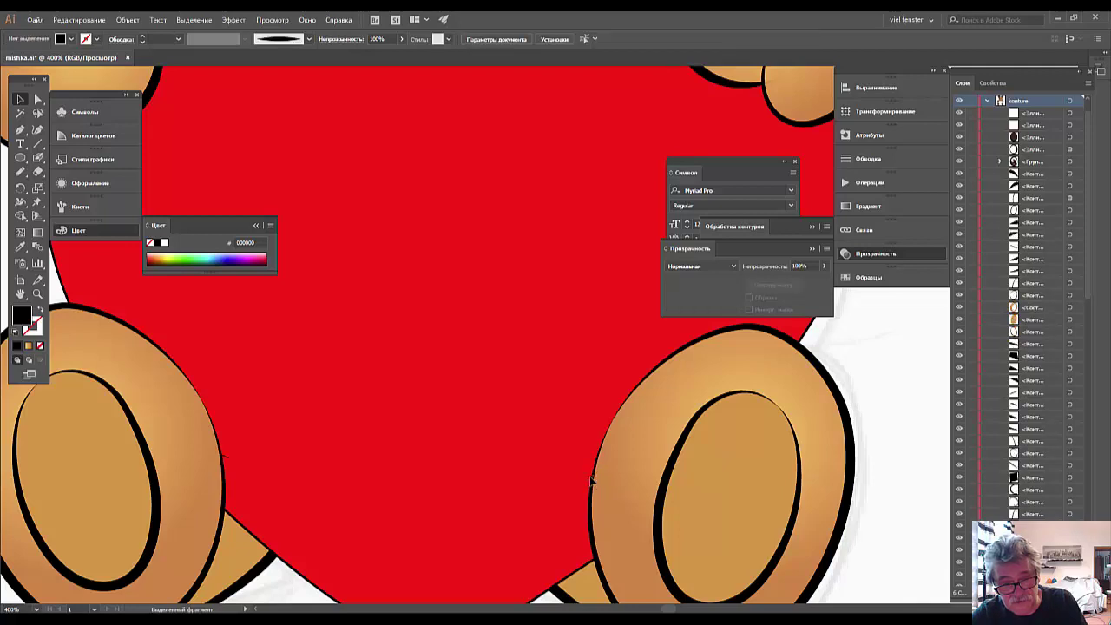
key(ctrl+plus)
key(ctrl+plus)
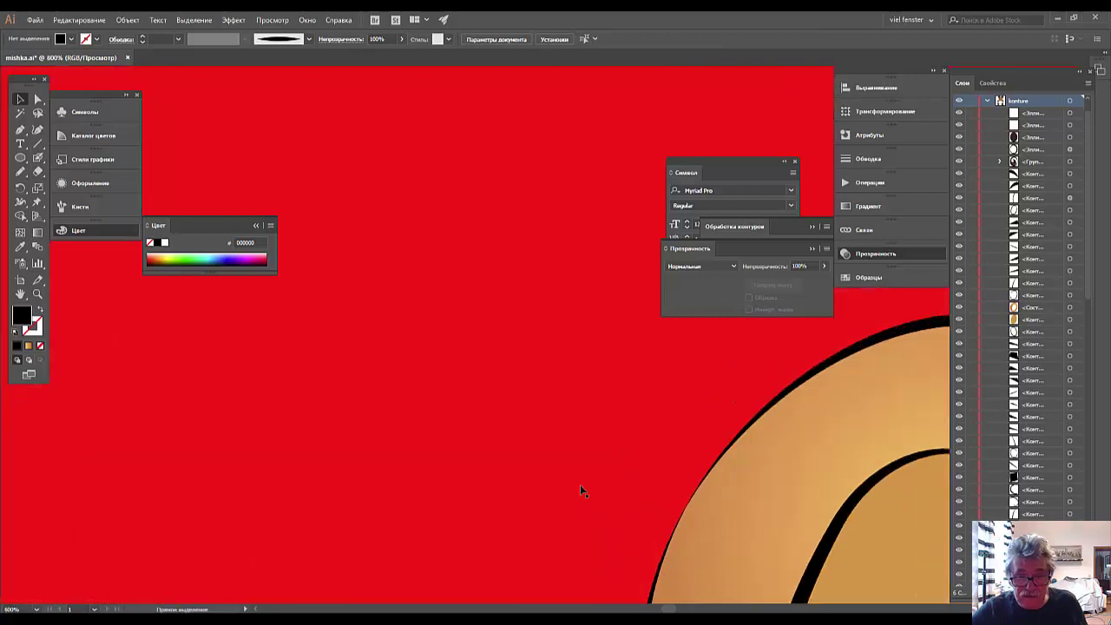
key(ctrl+plus)
drag(584, 492, 494, 227)
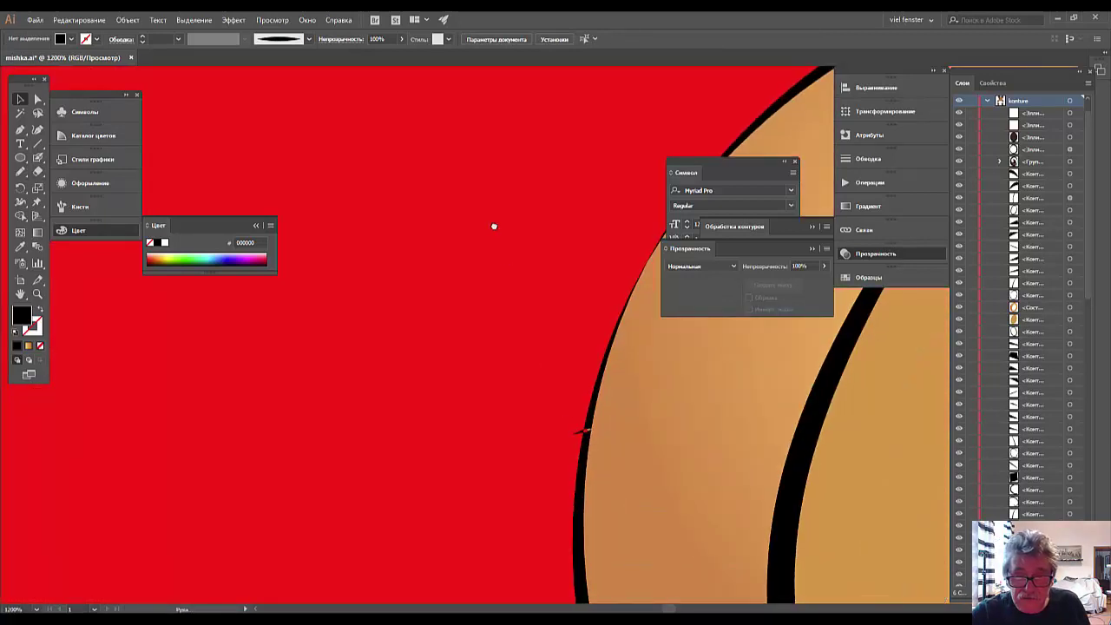
click(586, 532)
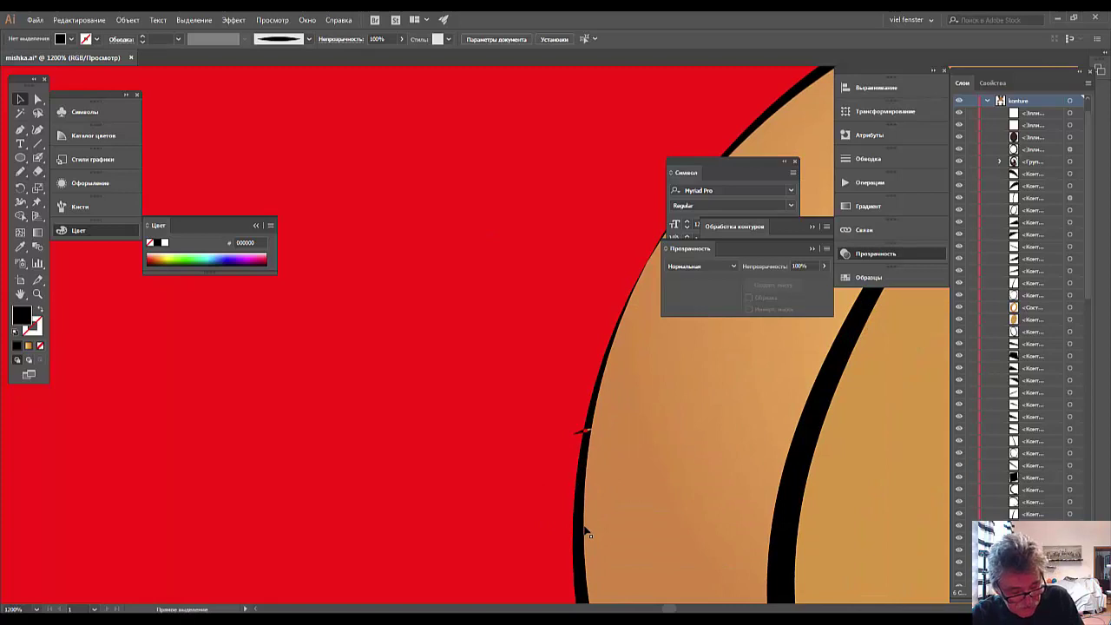
click(584, 531)
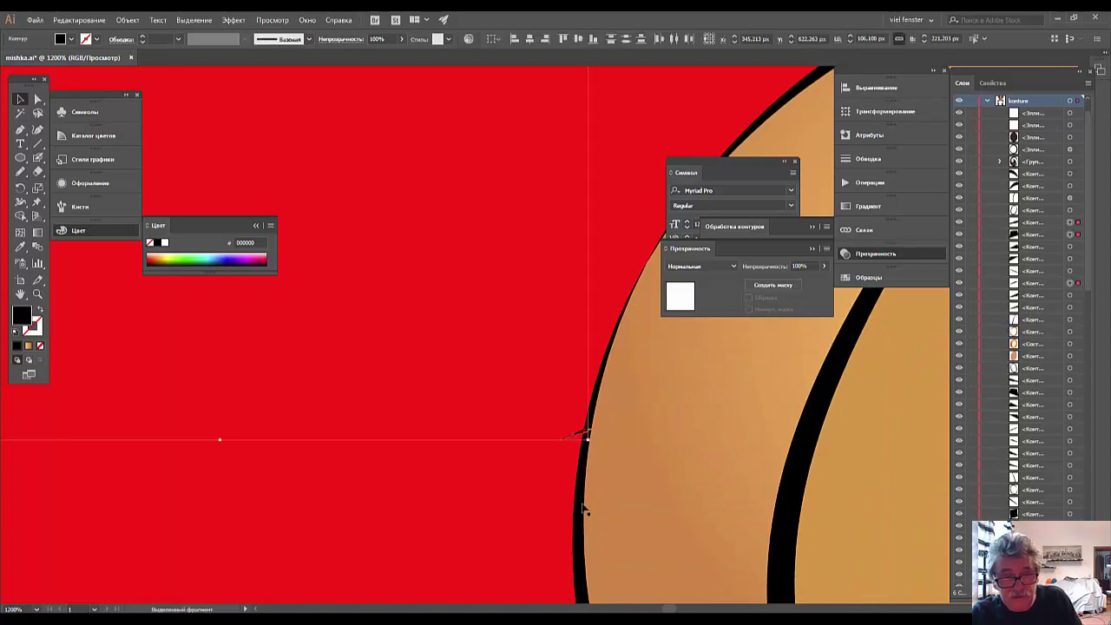
click(577, 445)
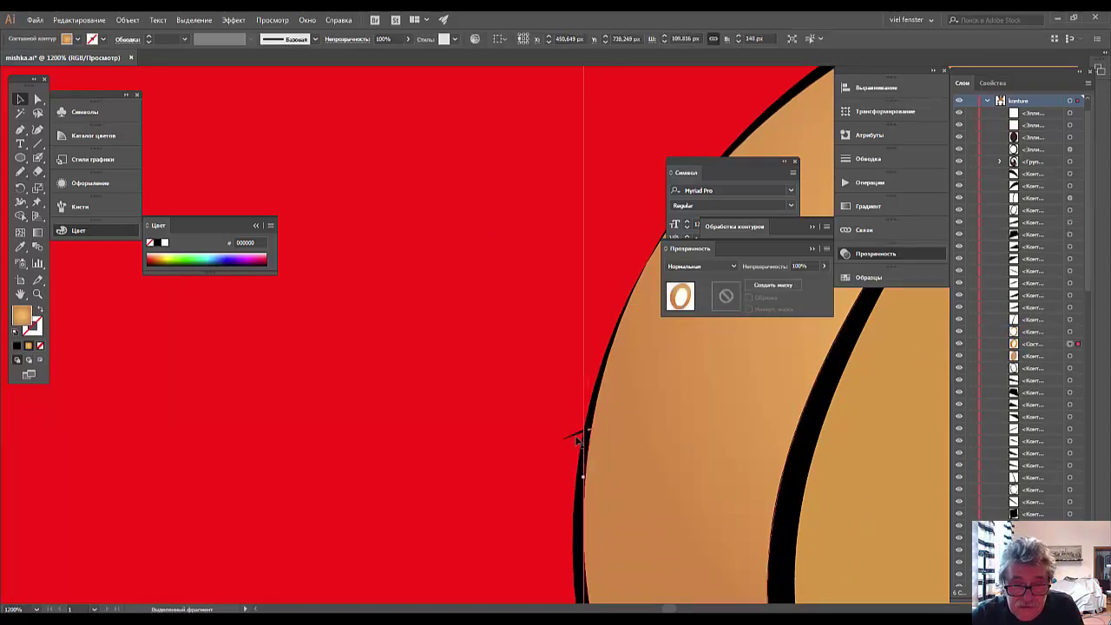
click(576, 439)
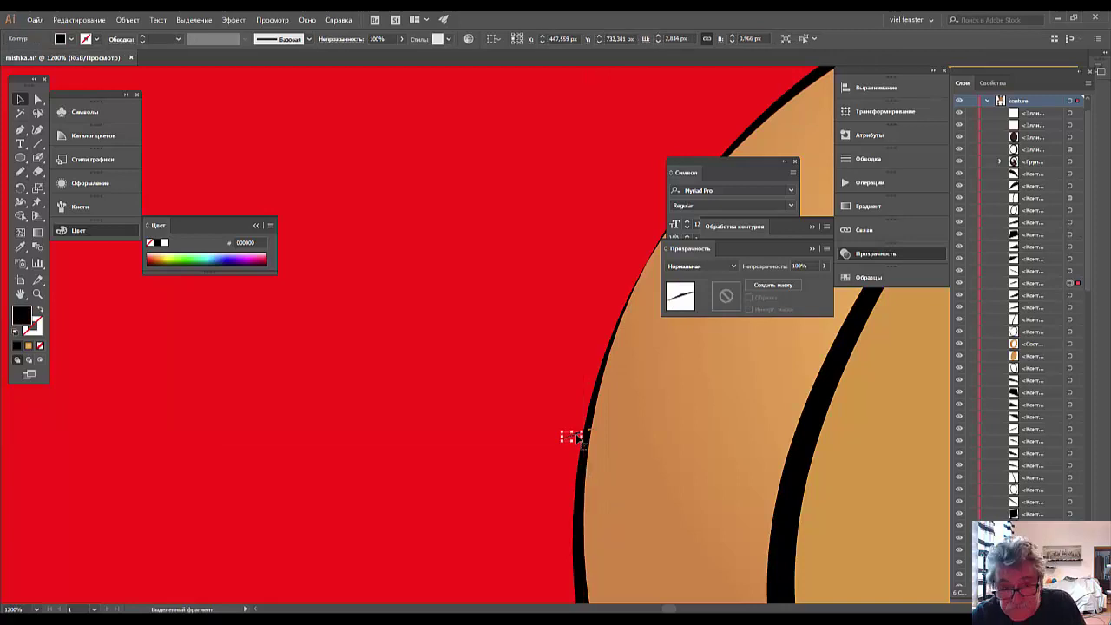
click(578, 439)
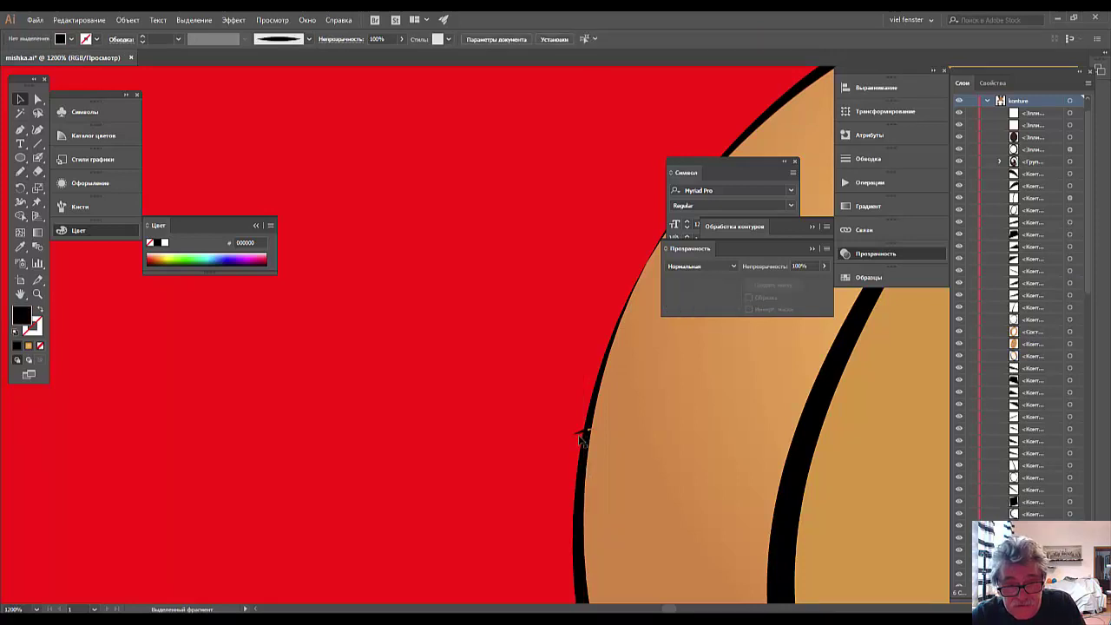
click(576, 429)
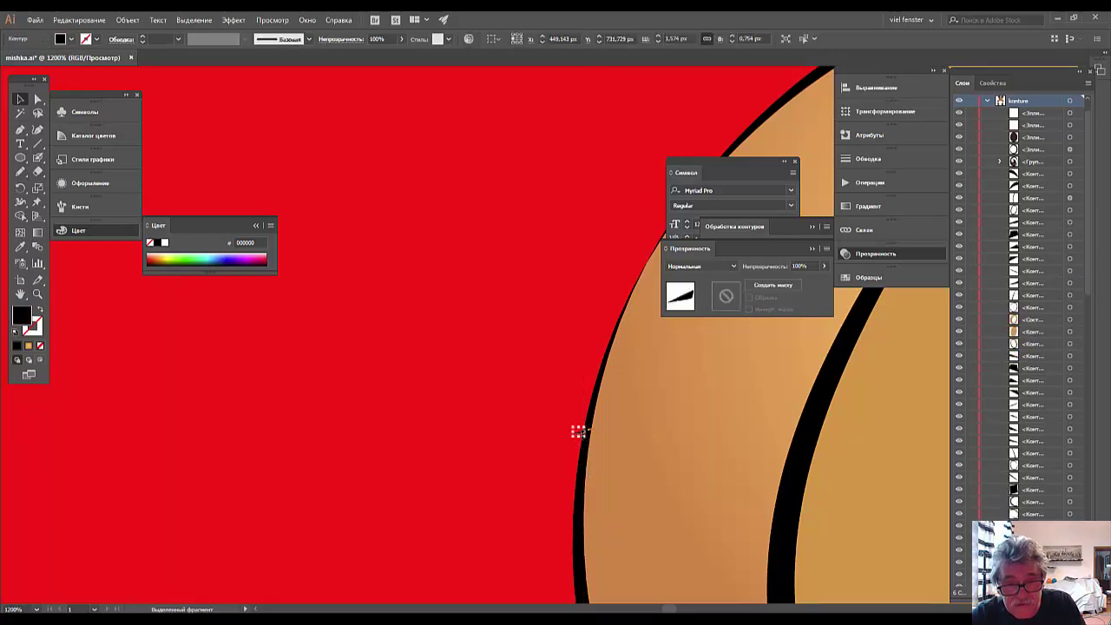
click(707, 509)
key(ctrl+0)
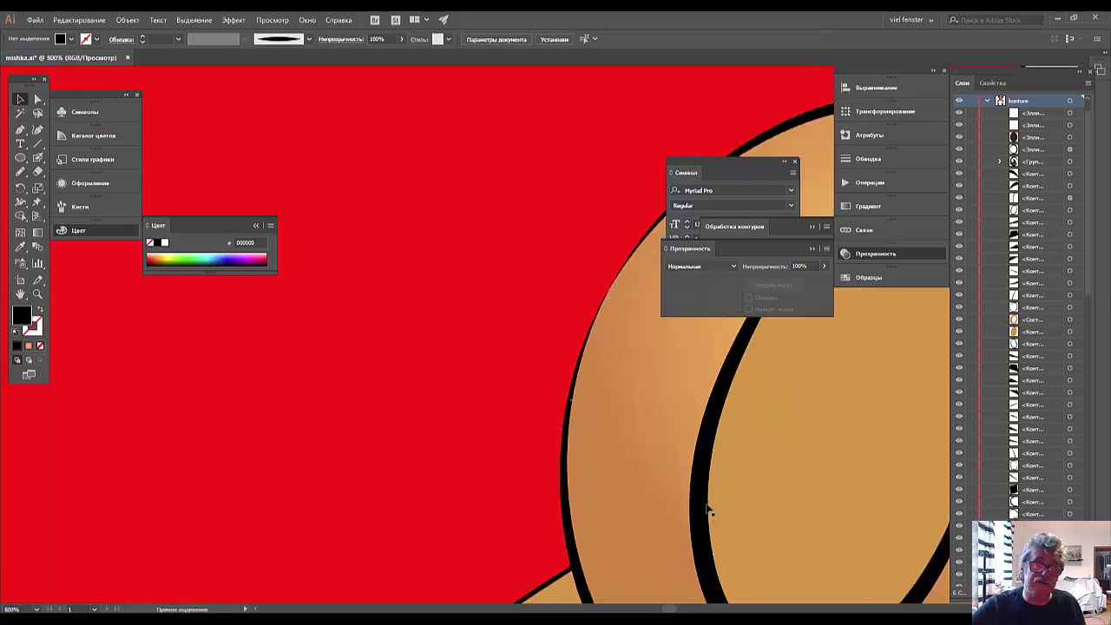
scroll(706, 508, up, 2)
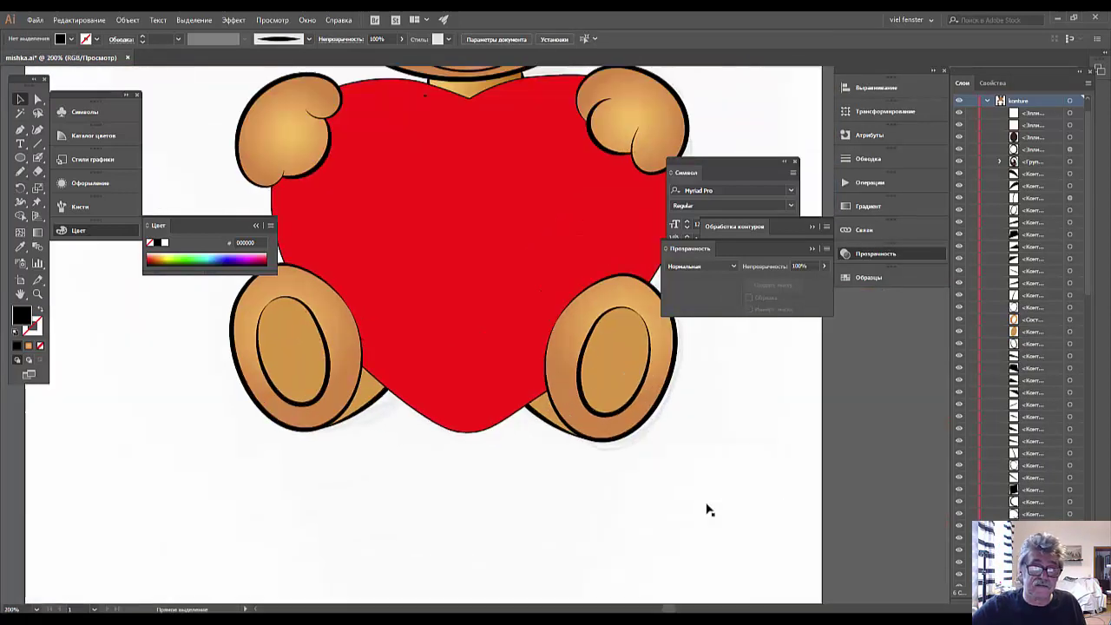
scroll(707, 509, up, 2)
scroll(707, 509, up, 2)
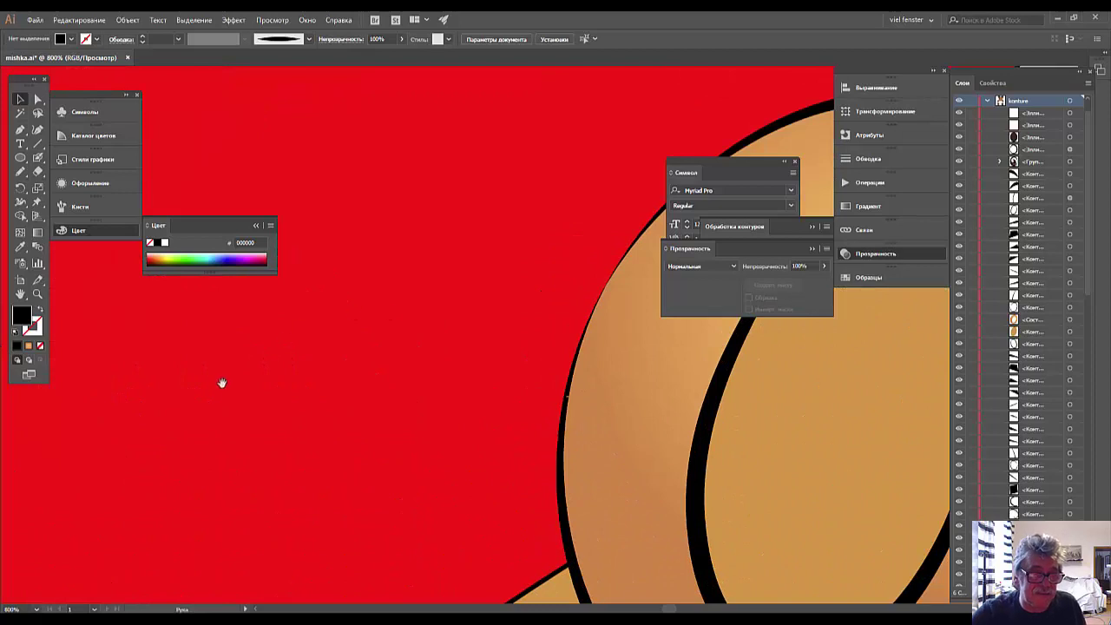
Inspect a segment and an anchor point of the heart's black outline path
mouse_move(223, 385)
mouse_down()
mouse_move(677, 435)
mouse_move(721, 451)
mouse_up()
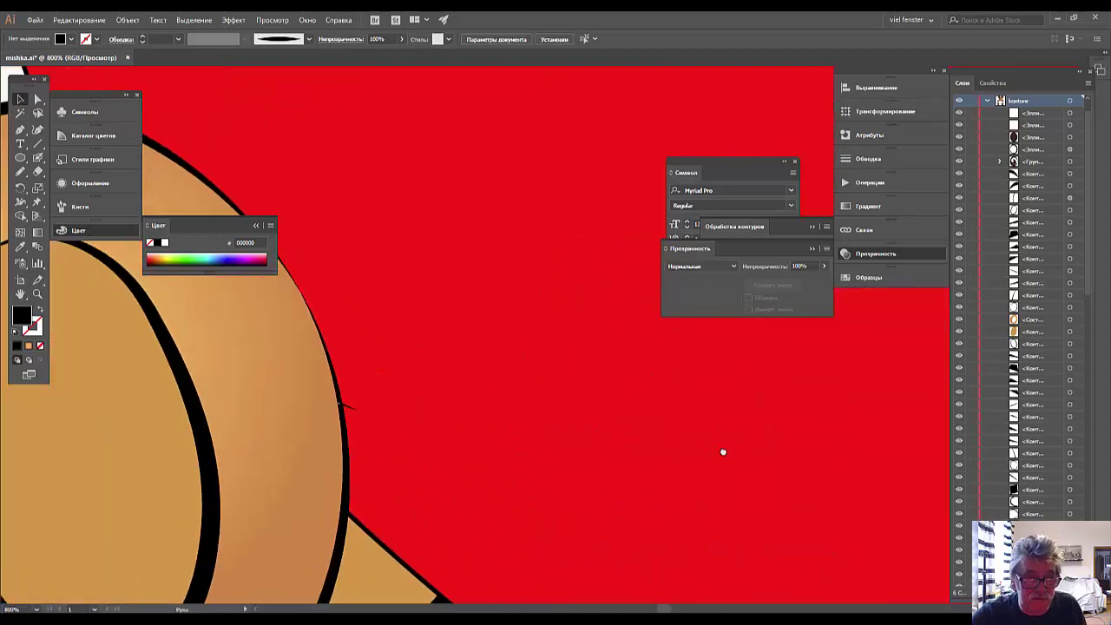
click(344, 405)
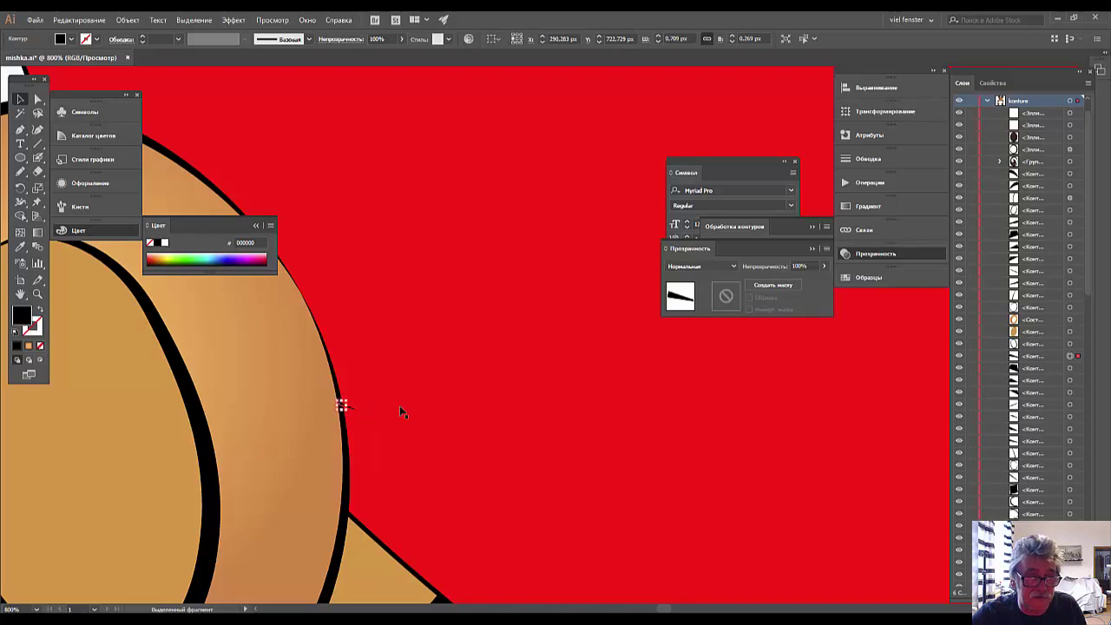
click(38, 99)
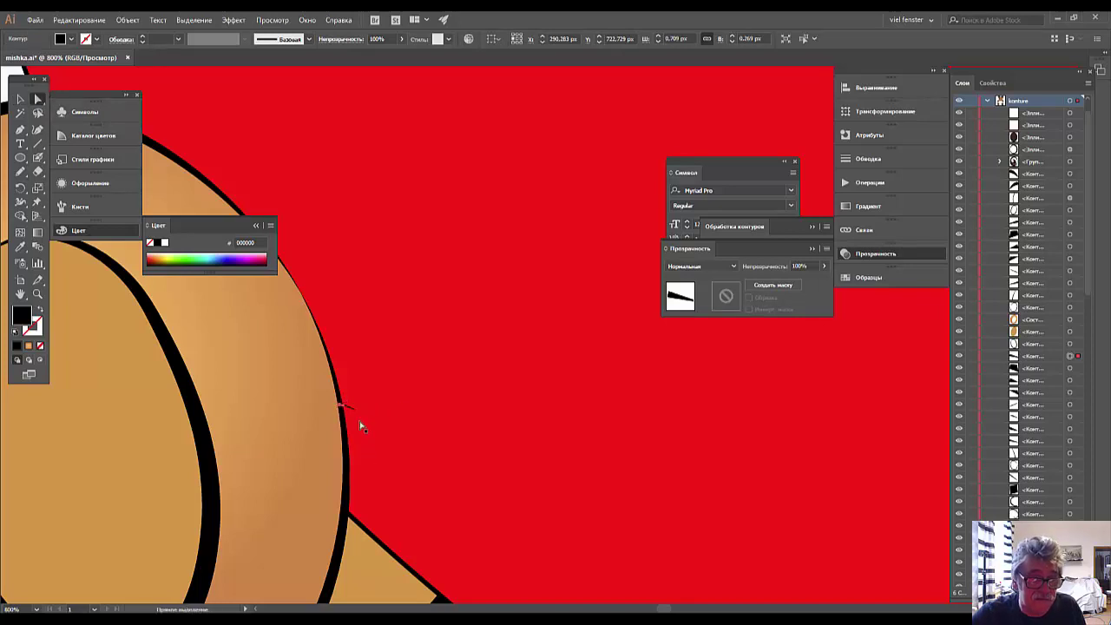
click(353, 411)
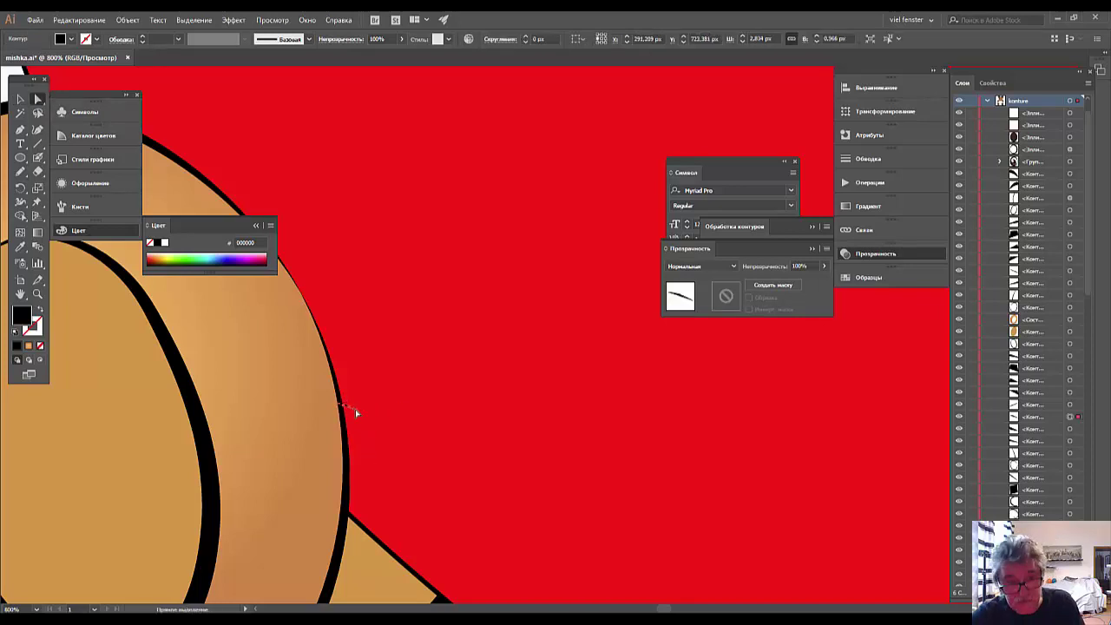
click(390, 447)
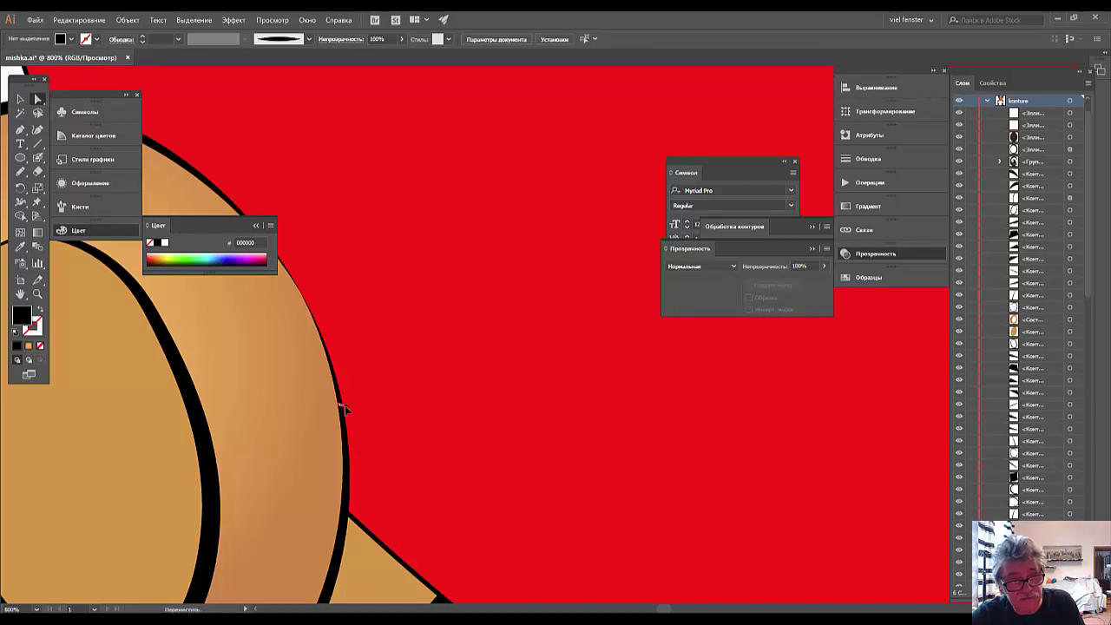
click(343, 406)
click(364, 422)
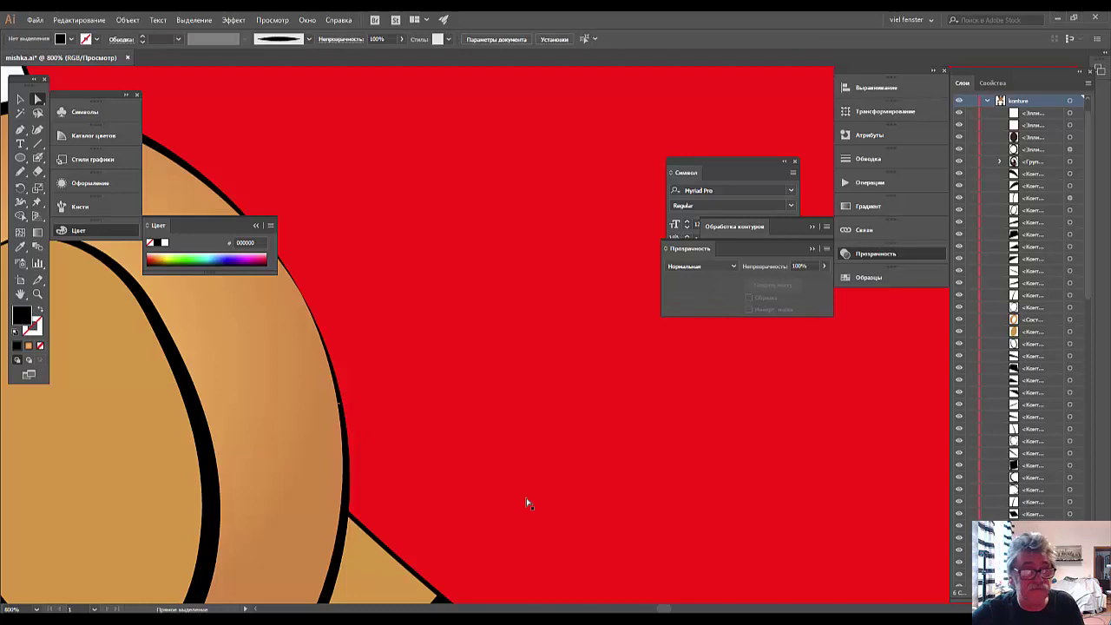
Zoom out and centre the whole bear-and-heart artboard in the window
key(ctrl+minus)
key(ctrl+minus)
key(ctrl+minus)
key(ctrl+minus)
key(ctrl+minus)
key(ctrl+minus)
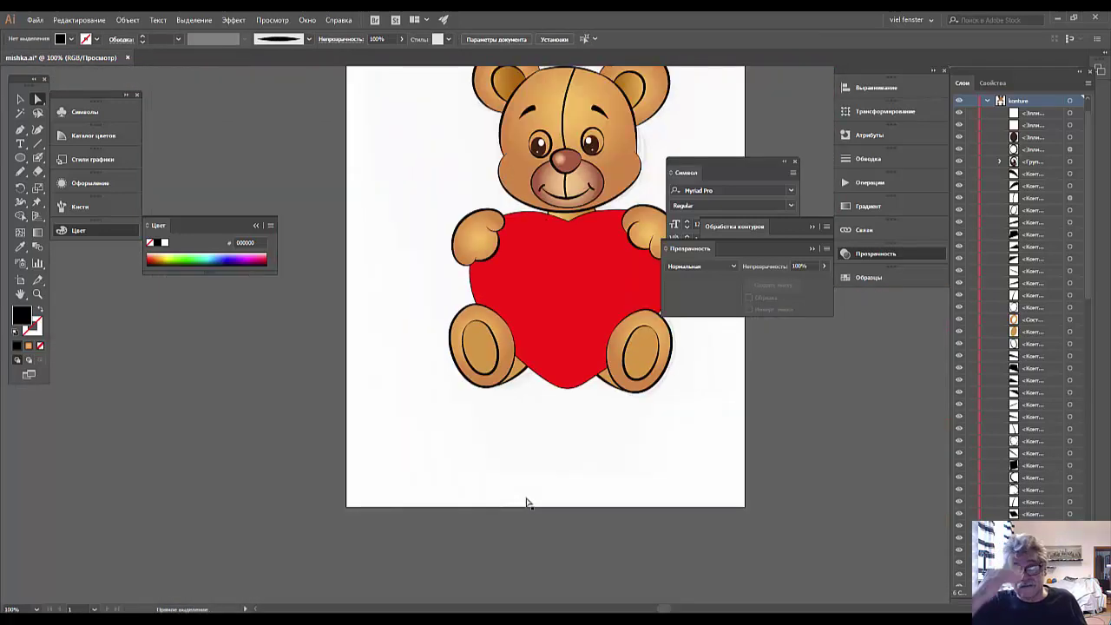
key(ctrl+plus)
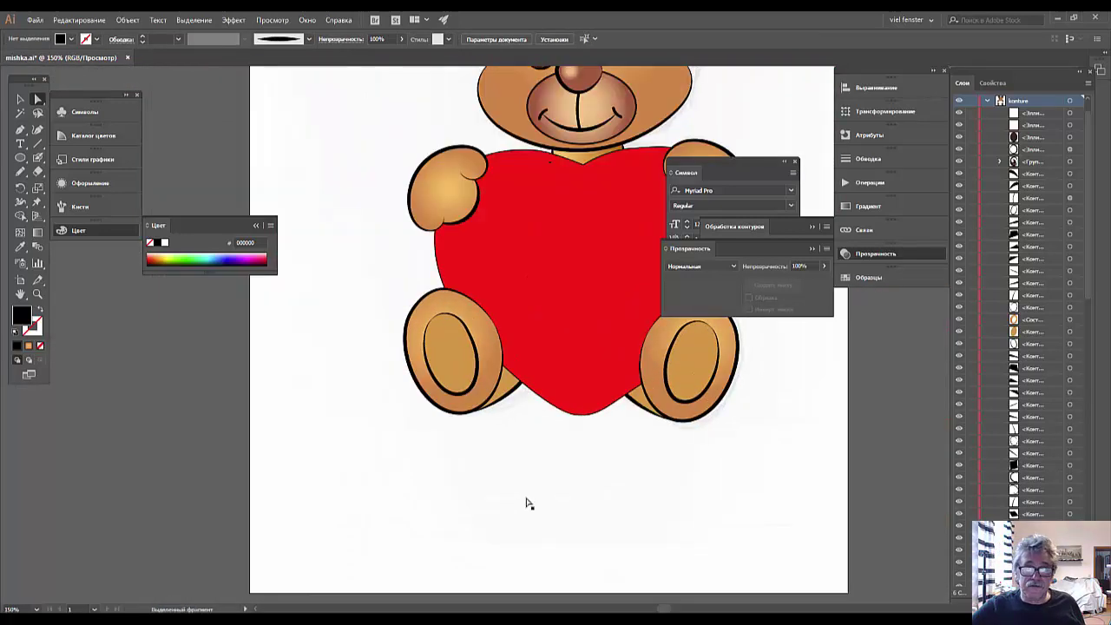
key(ctrl+minus)
key(ctrl+minus)
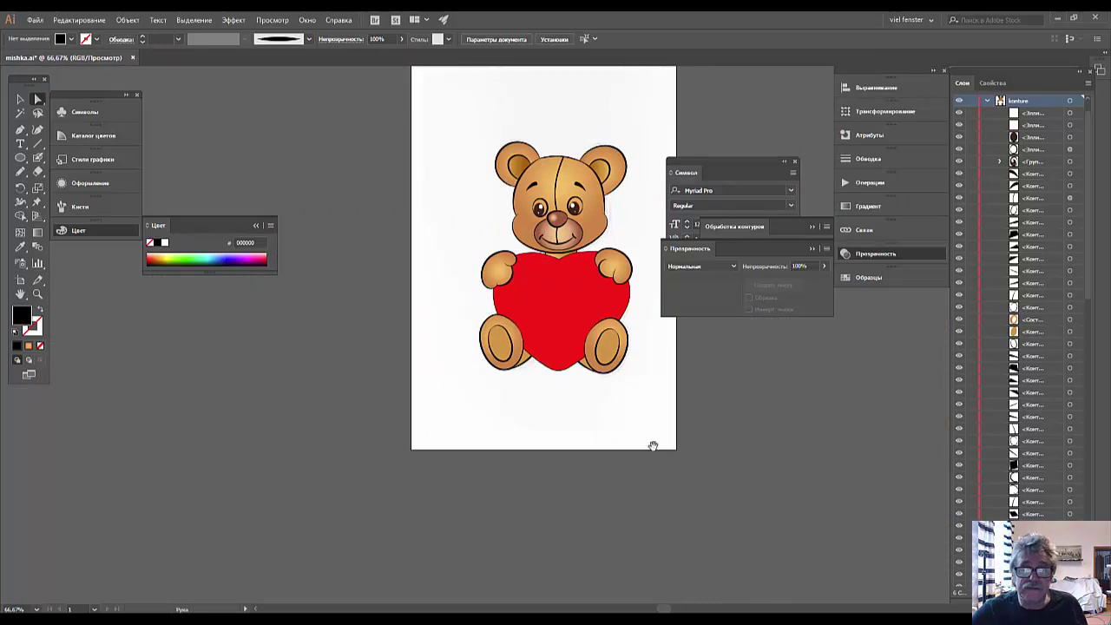
mouse_move(674, 402)
mouse_down()
mouse_move(581, 464)
mouse_move(561, 454)
mouse_up()
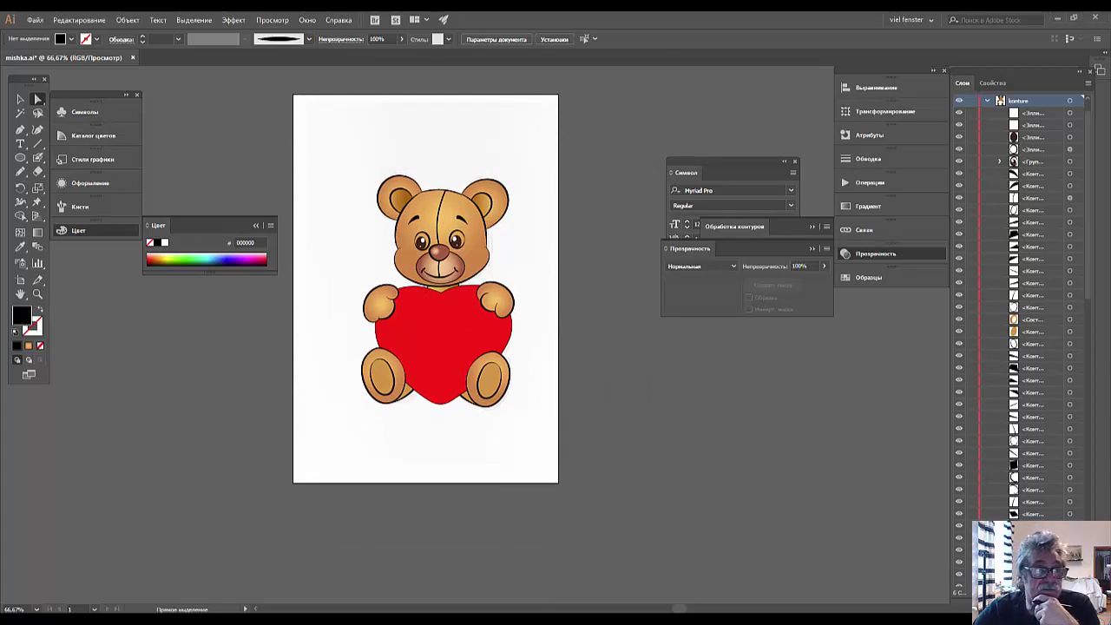
Convert the red heart into a gradient mesh with a four-by-four grid
click(440, 338)
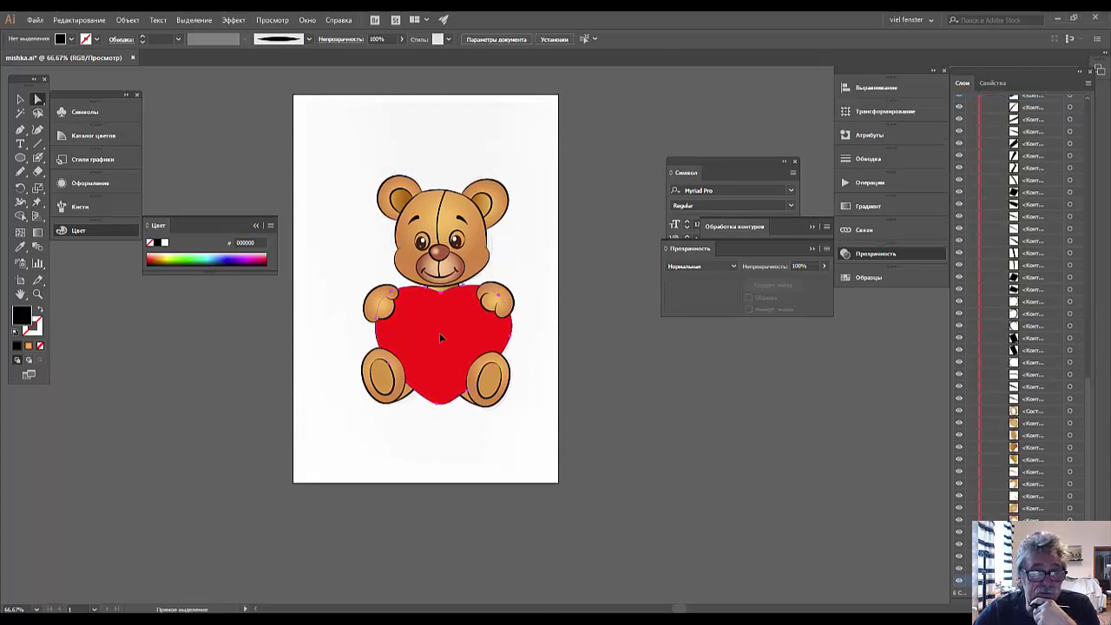
click(129, 20)
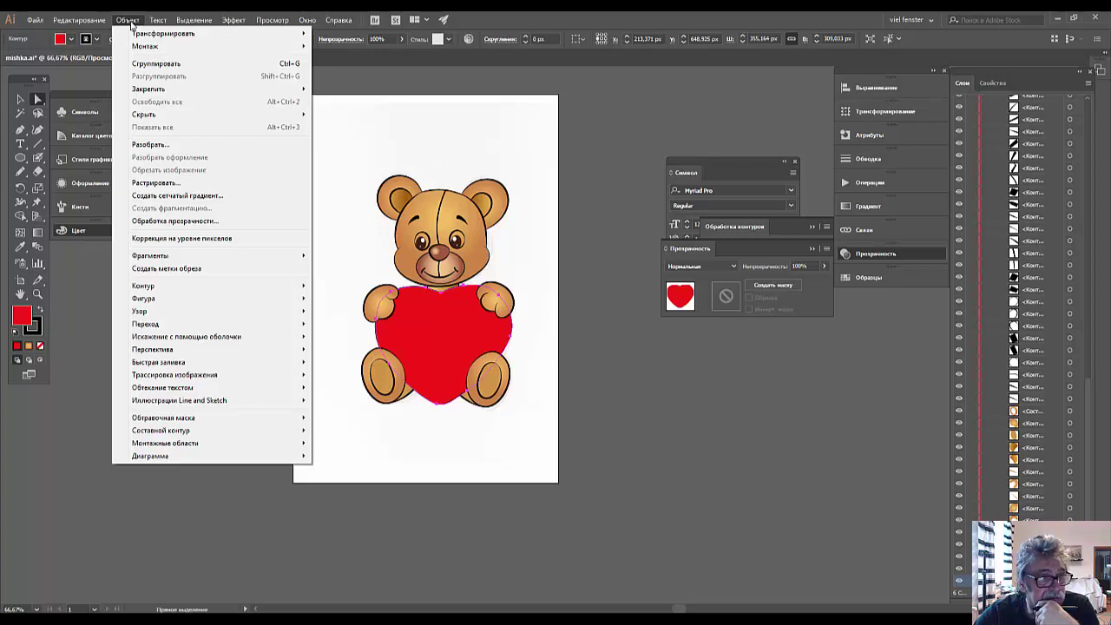
click(19, 234)
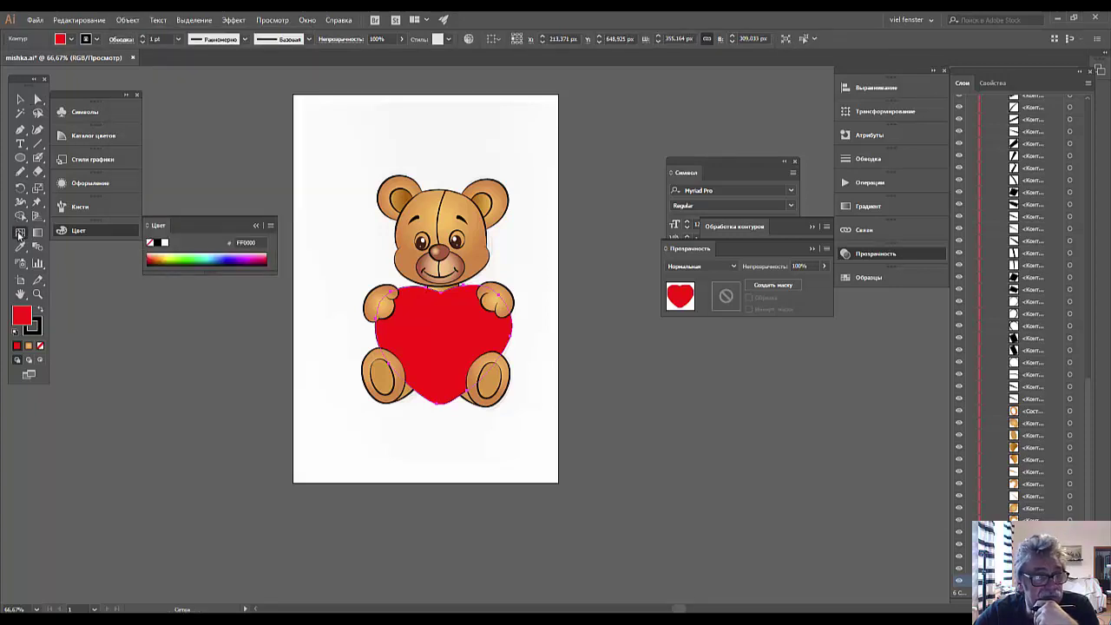
click(129, 20)
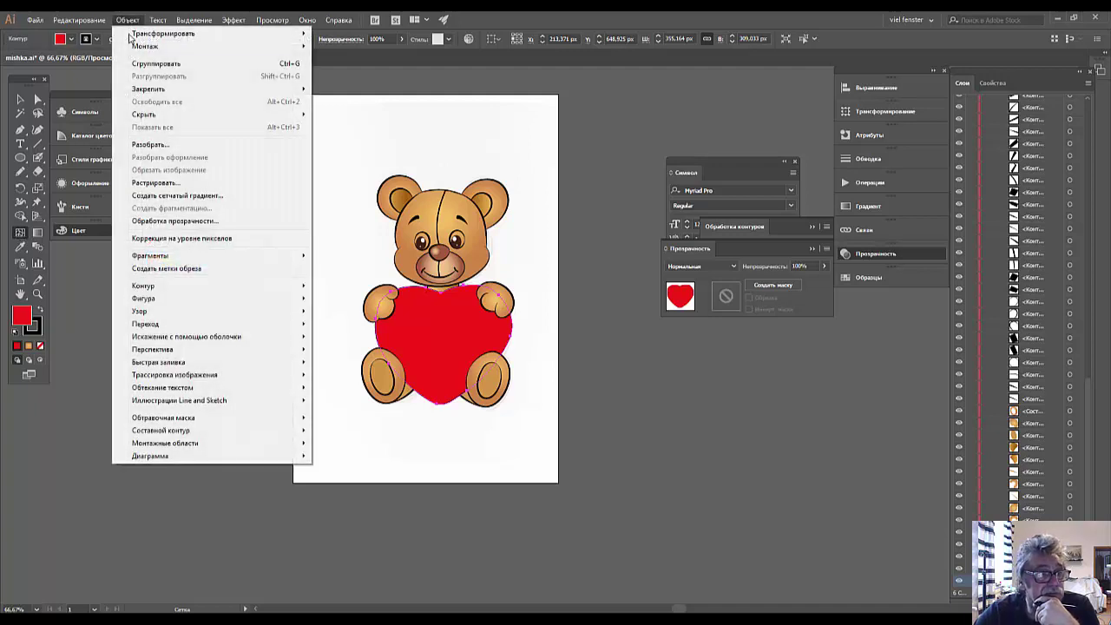
click(155, 196)
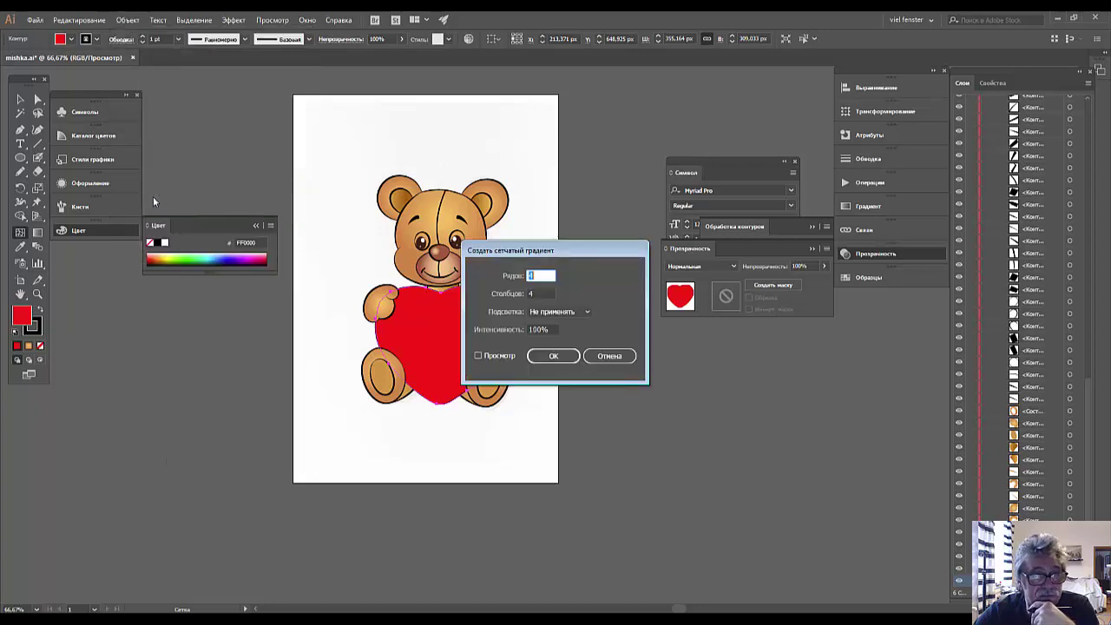
click(553, 357)
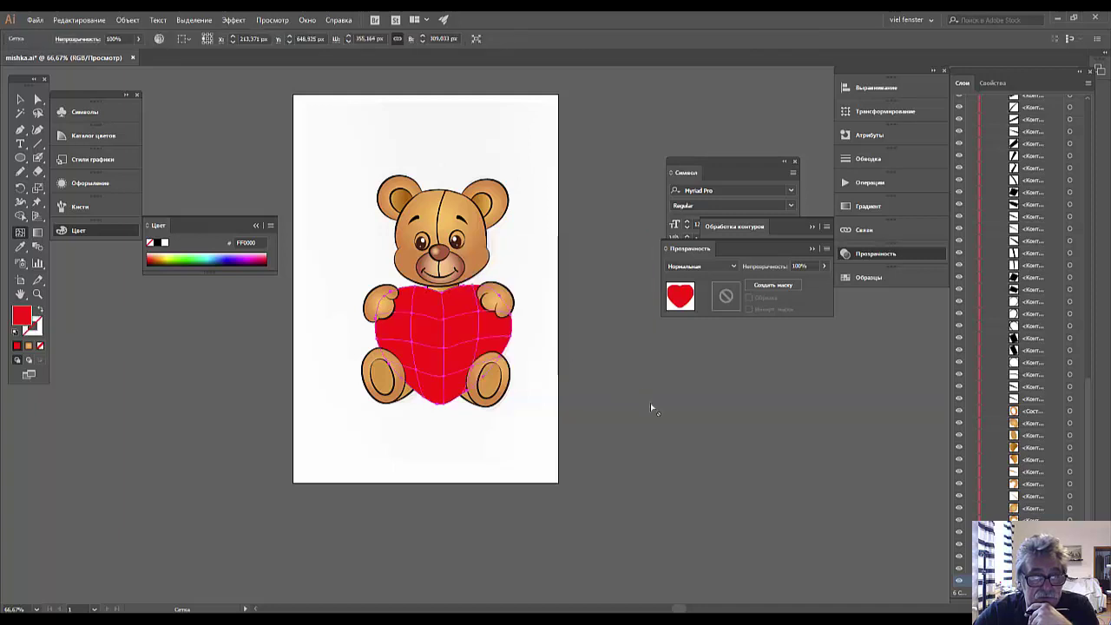
Try a white fill on the heart, undo it, and reselect the heart mesh
double_click(27, 322)
click(827, 246)
drag(827, 246, 758, 190)
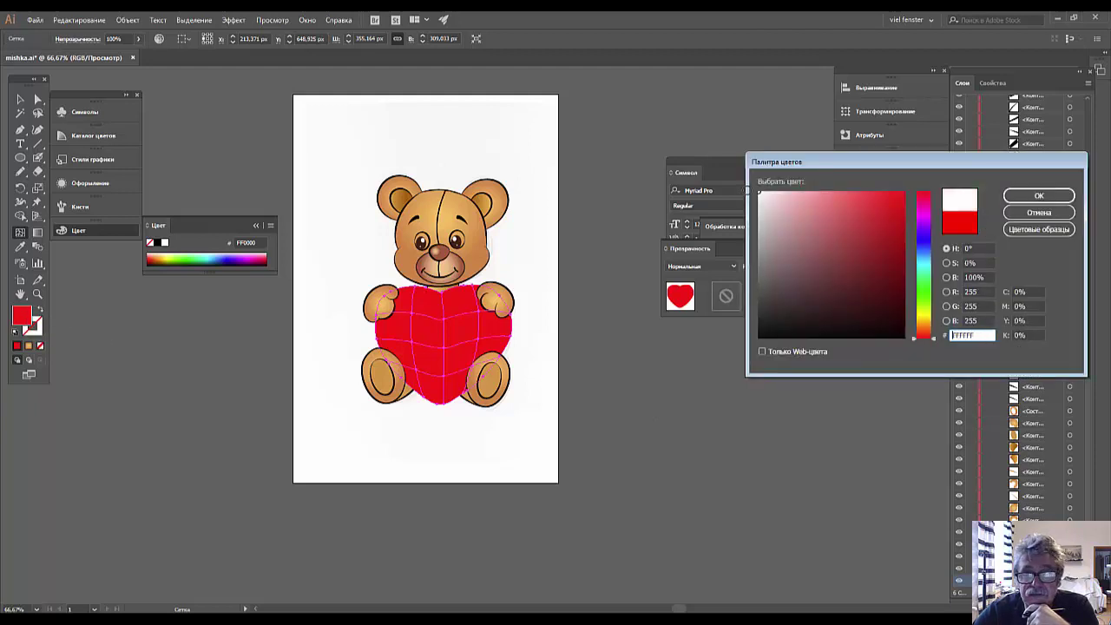
click(1040, 196)
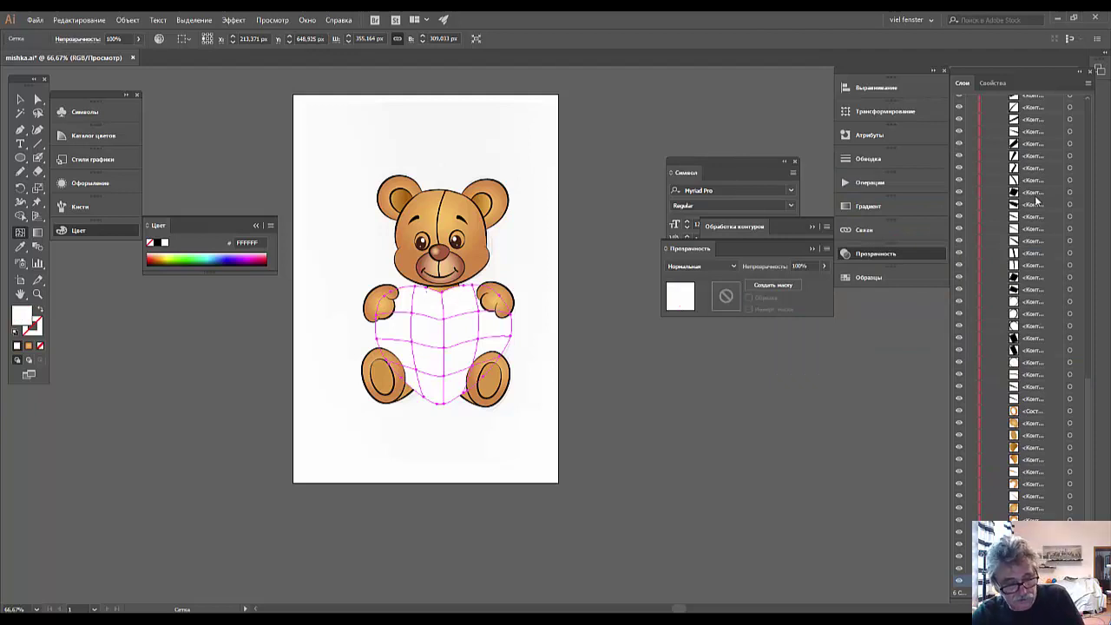
key(ctrl+z)
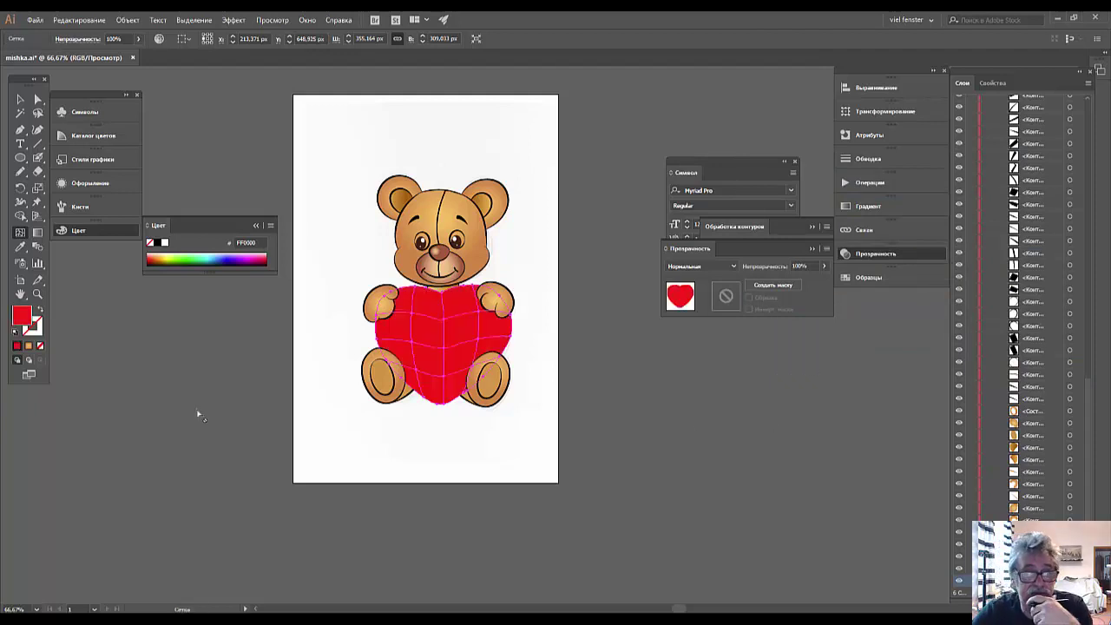
click(20, 98)
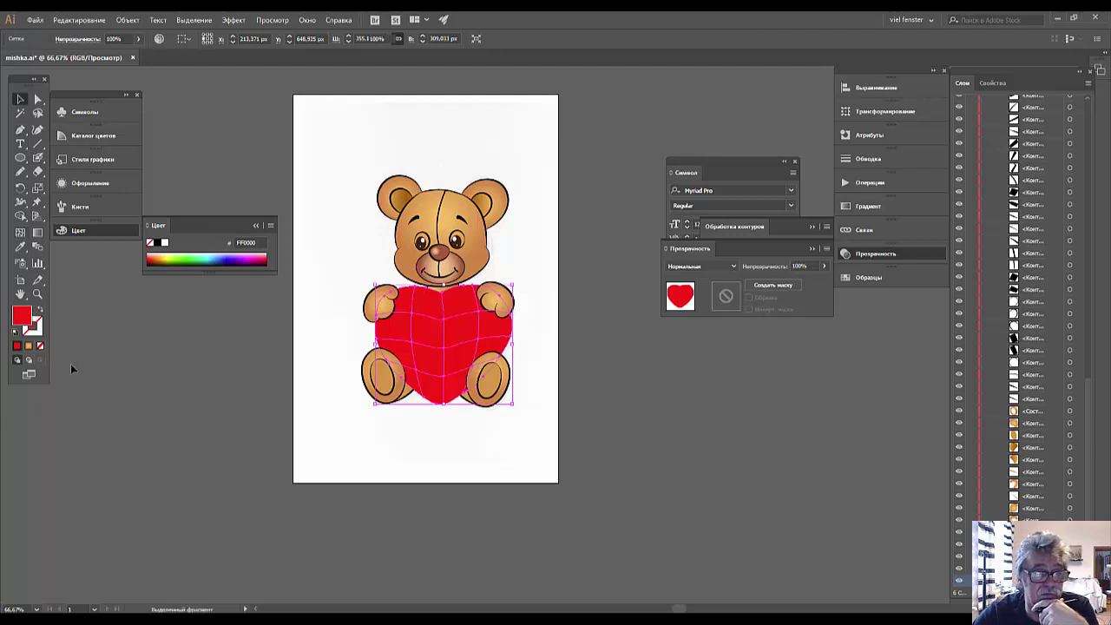
click(251, 374)
click(412, 316)
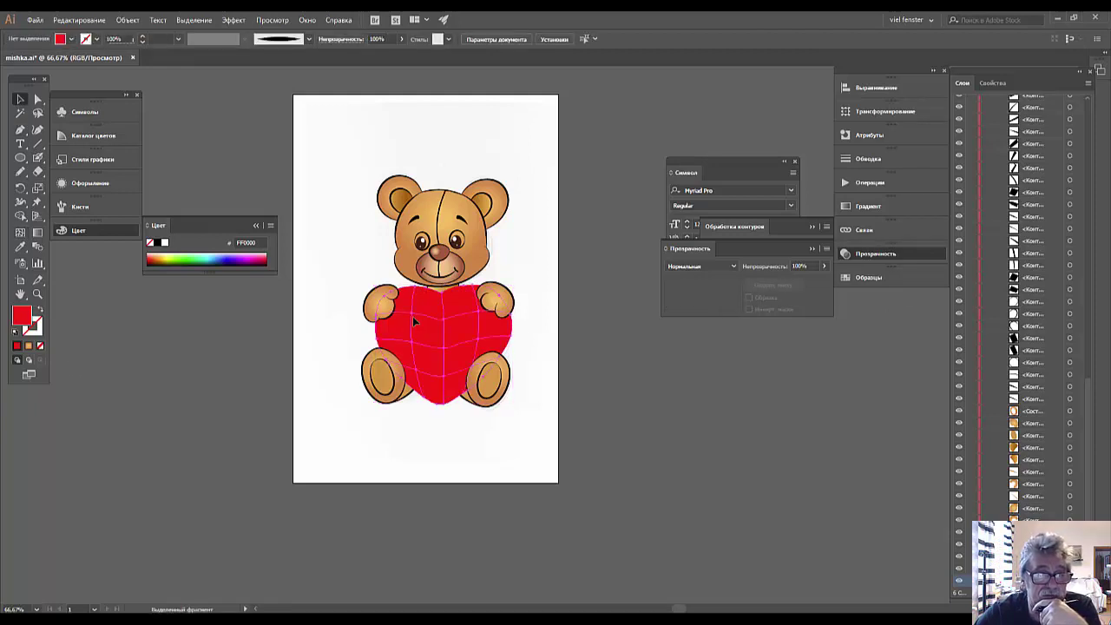
click(38, 98)
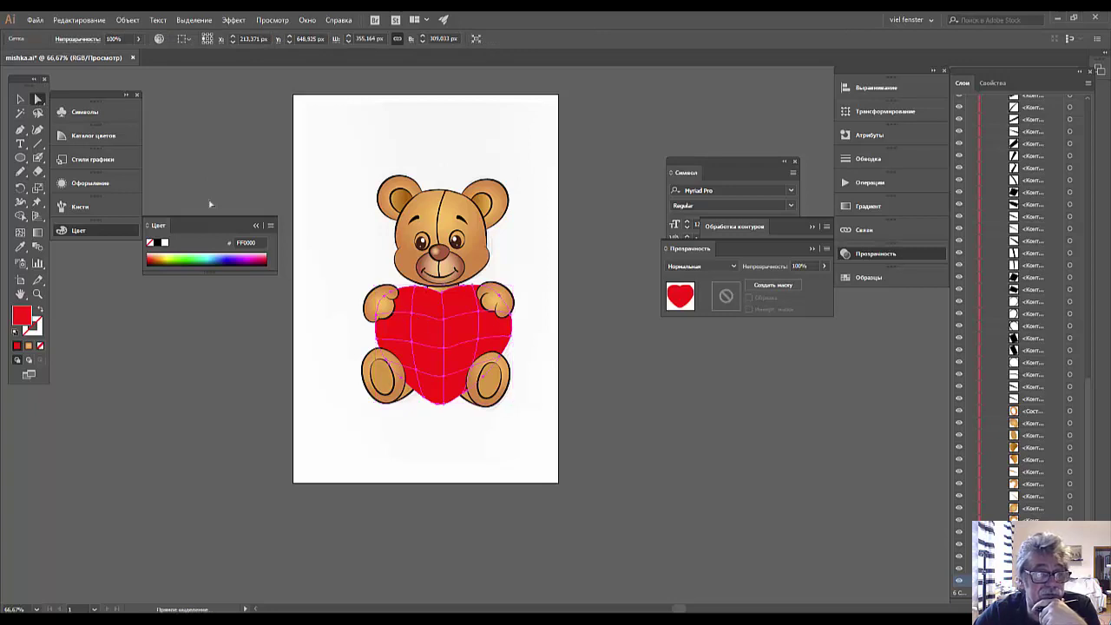
Colour a mesh point on the heart's upper left pale pink F9C5C5
click(412, 318)
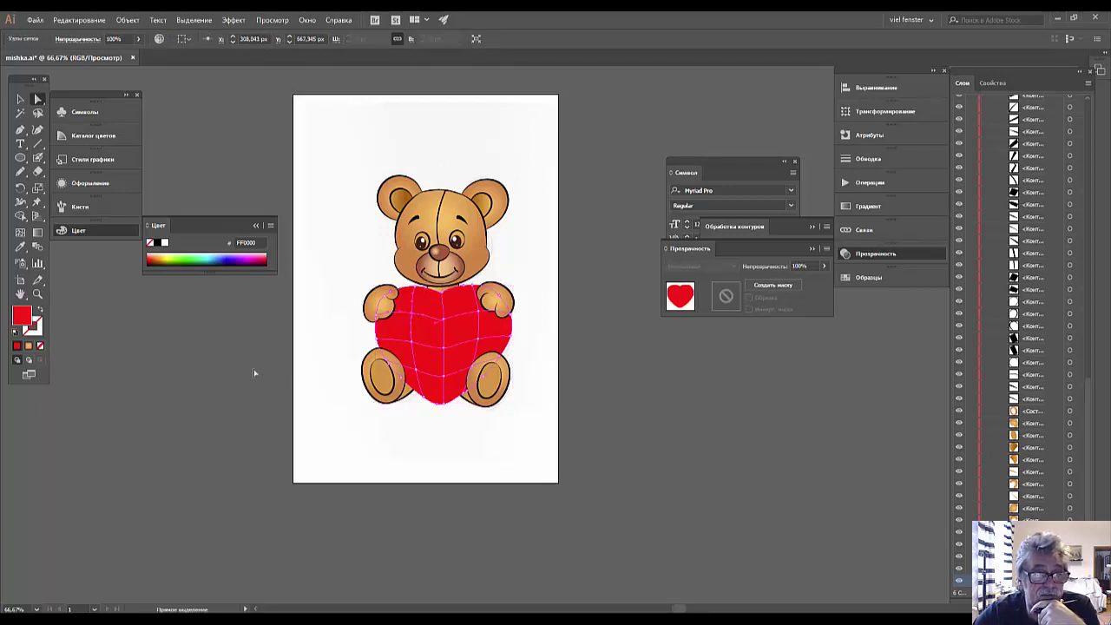
double_click(28, 317)
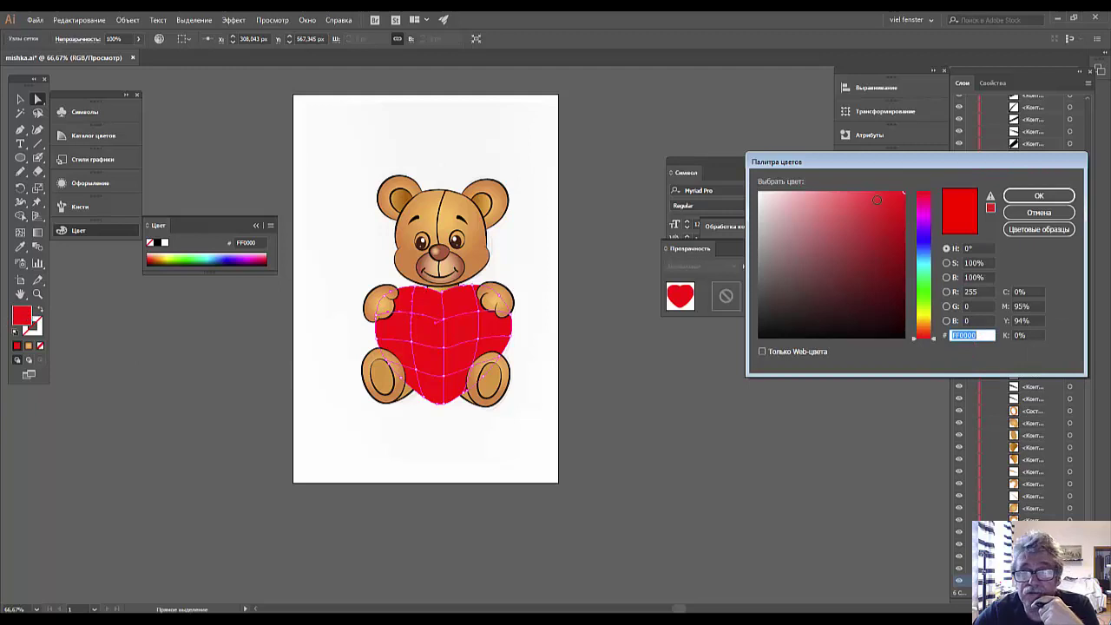
drag(877, 200, 788, 193)
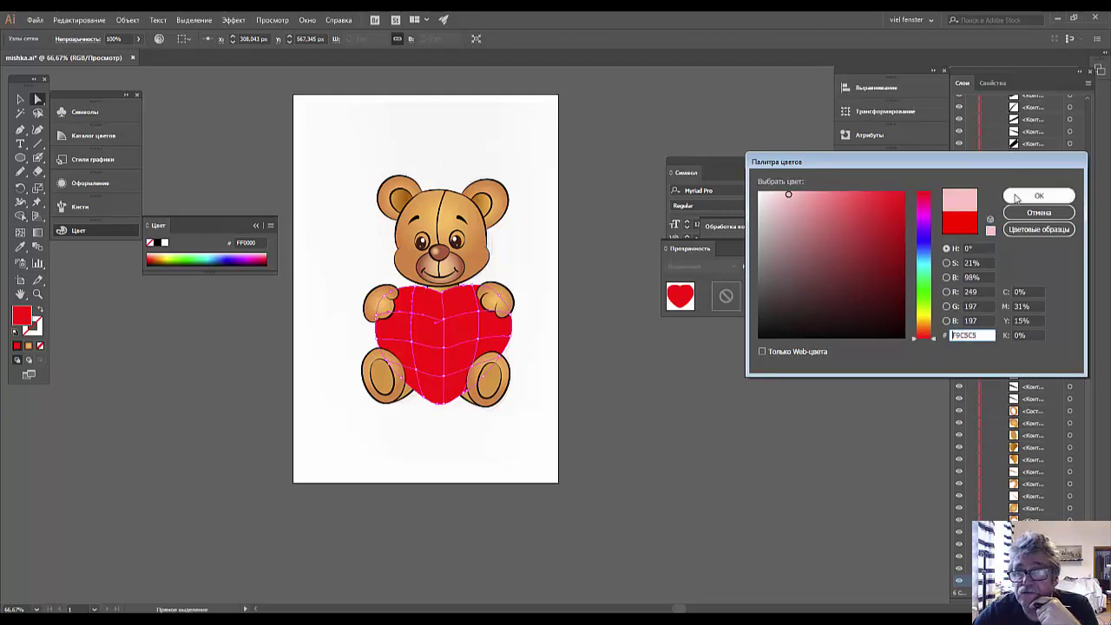
click(1039, 196)
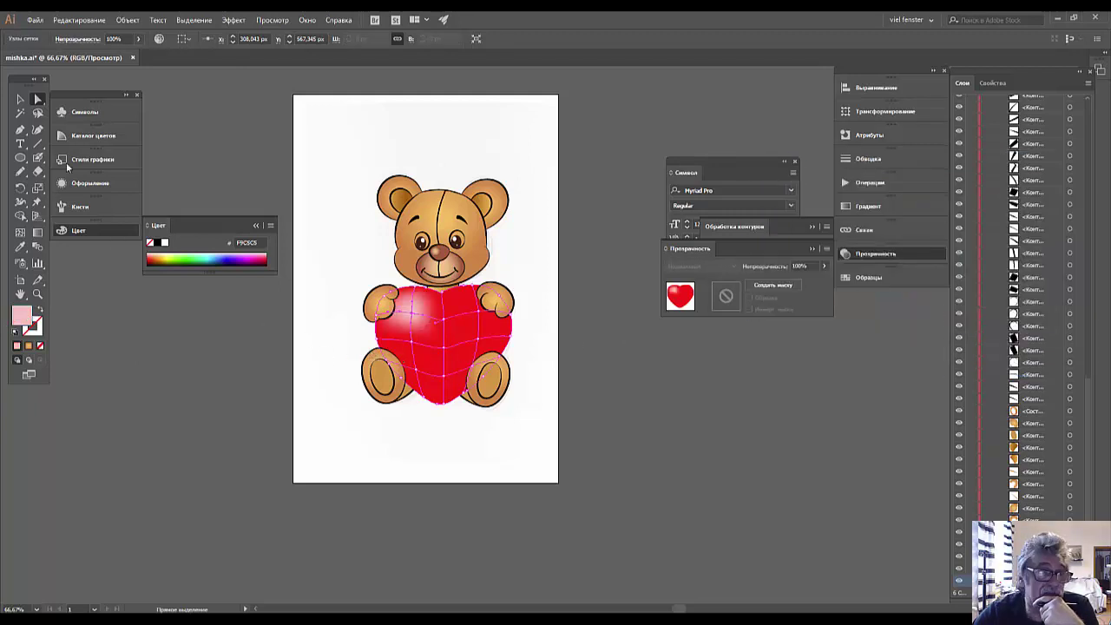
Reselect the heart mesh and give a right-side mesh point a dark red
click(20, 99)
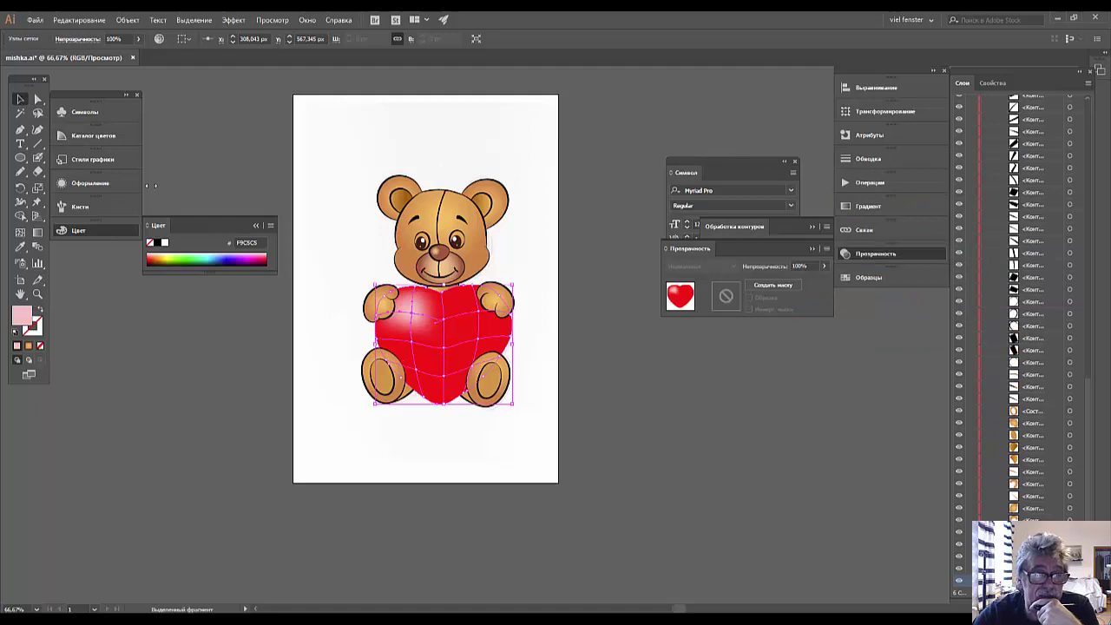
click(473, 371)
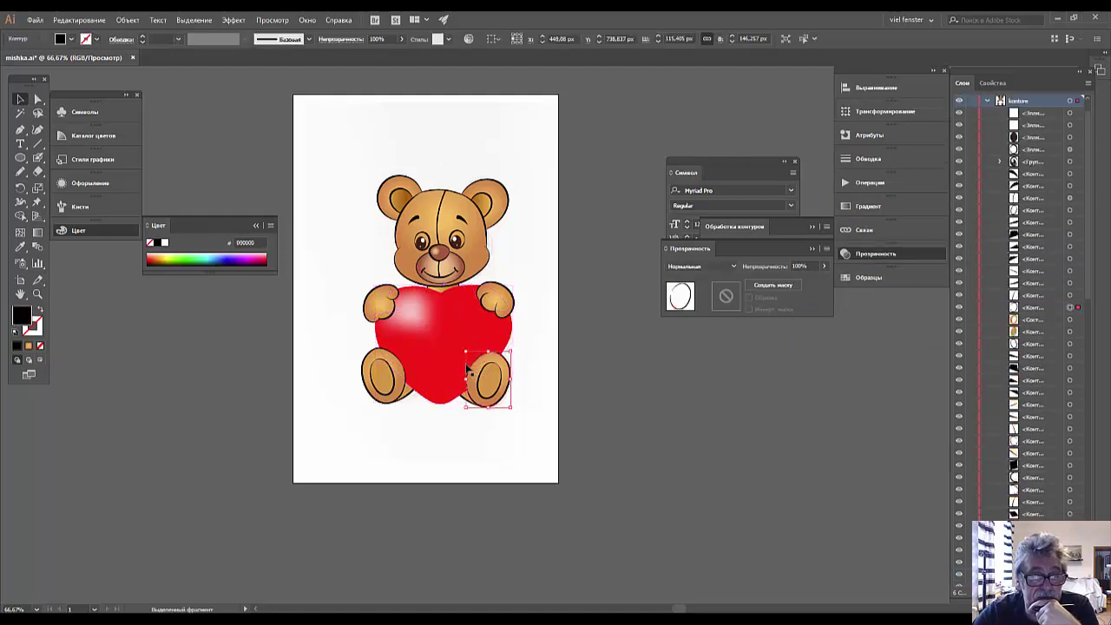
click(469, 373)
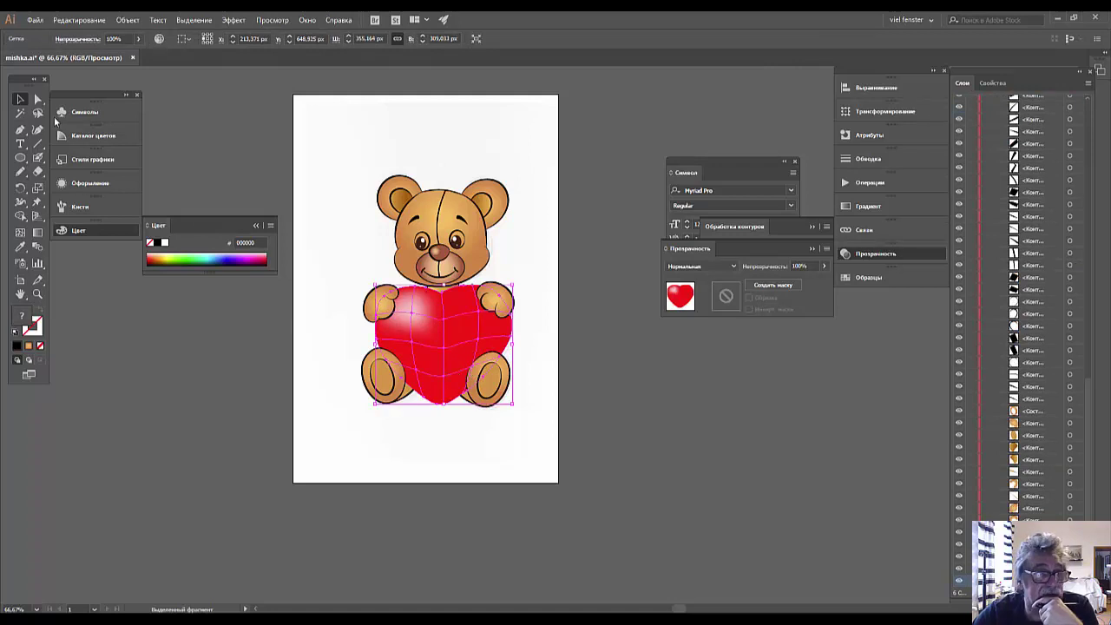
click(39, 99)
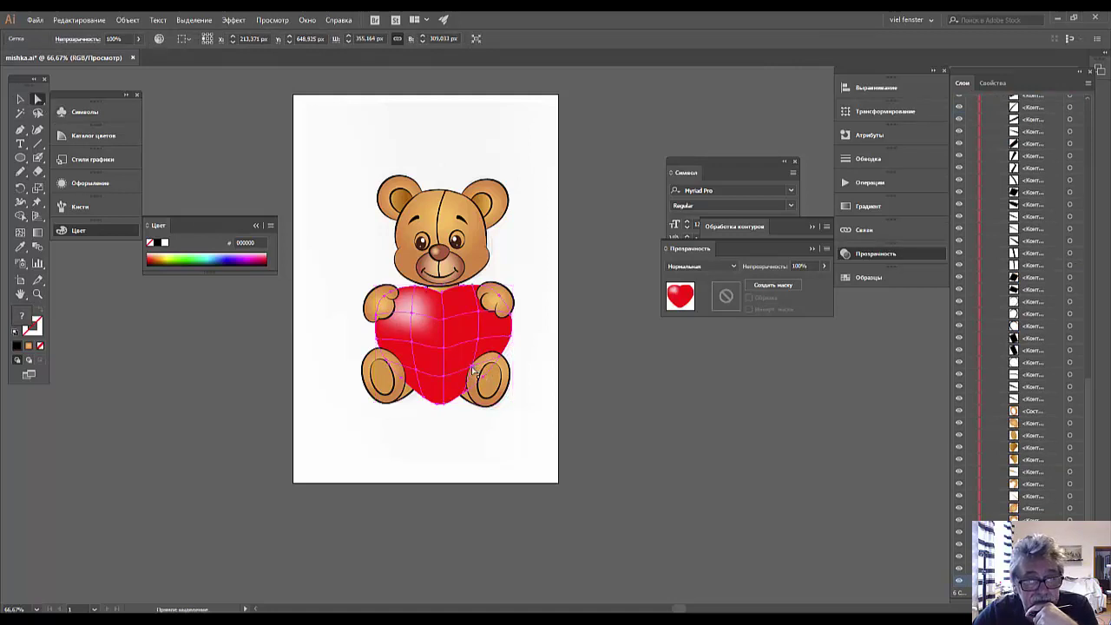
click(445, 388)
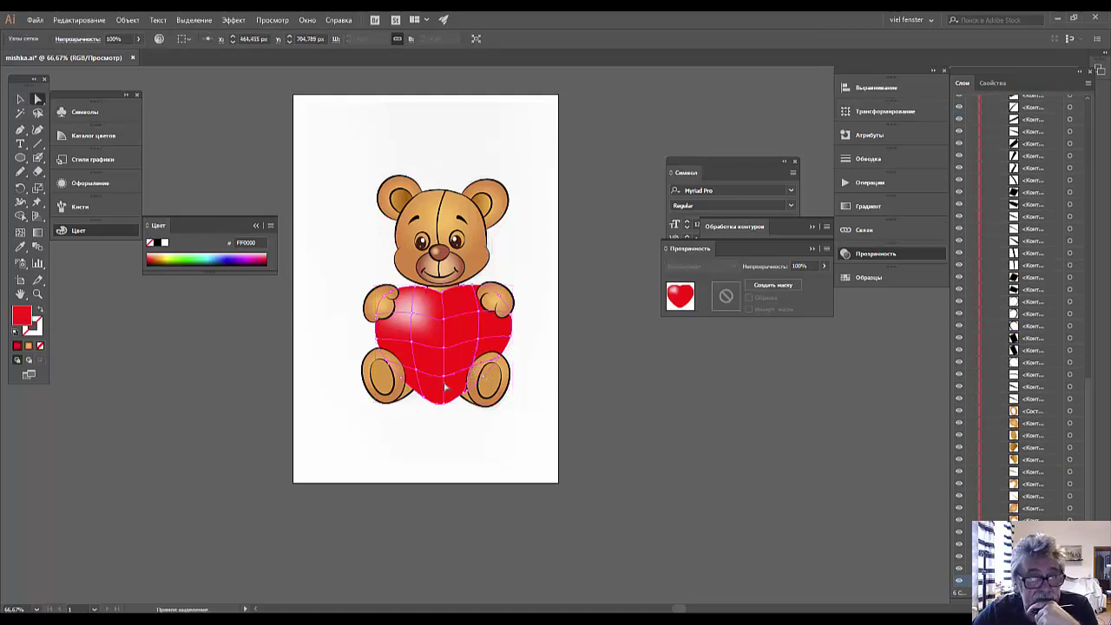
double_click(22, 318)
drag(878, 267, 885, 260)
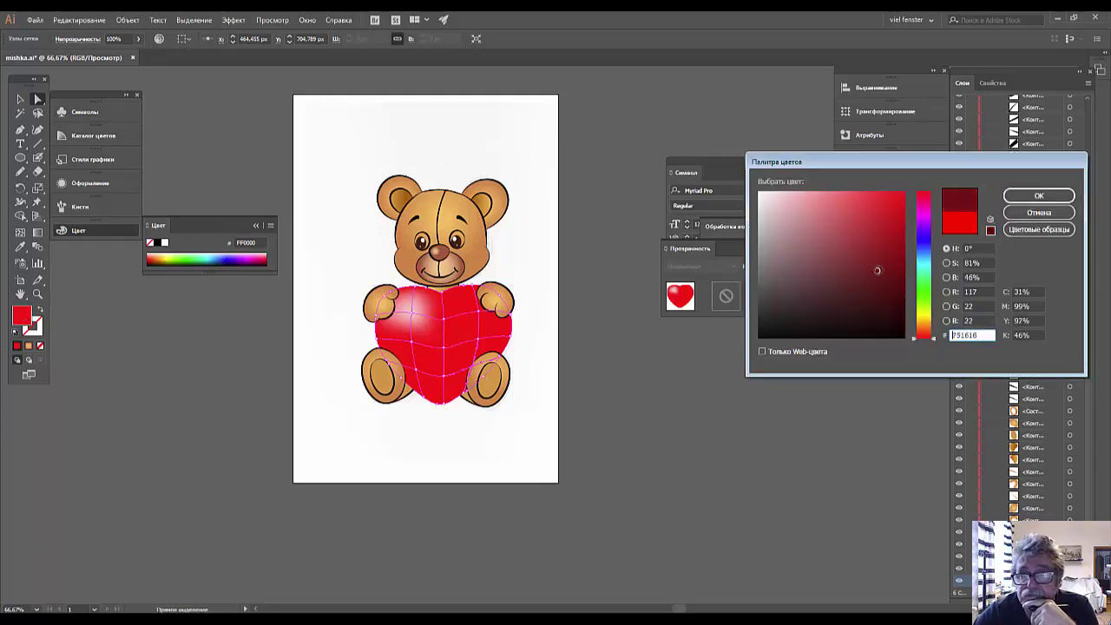
click(1039, 197)
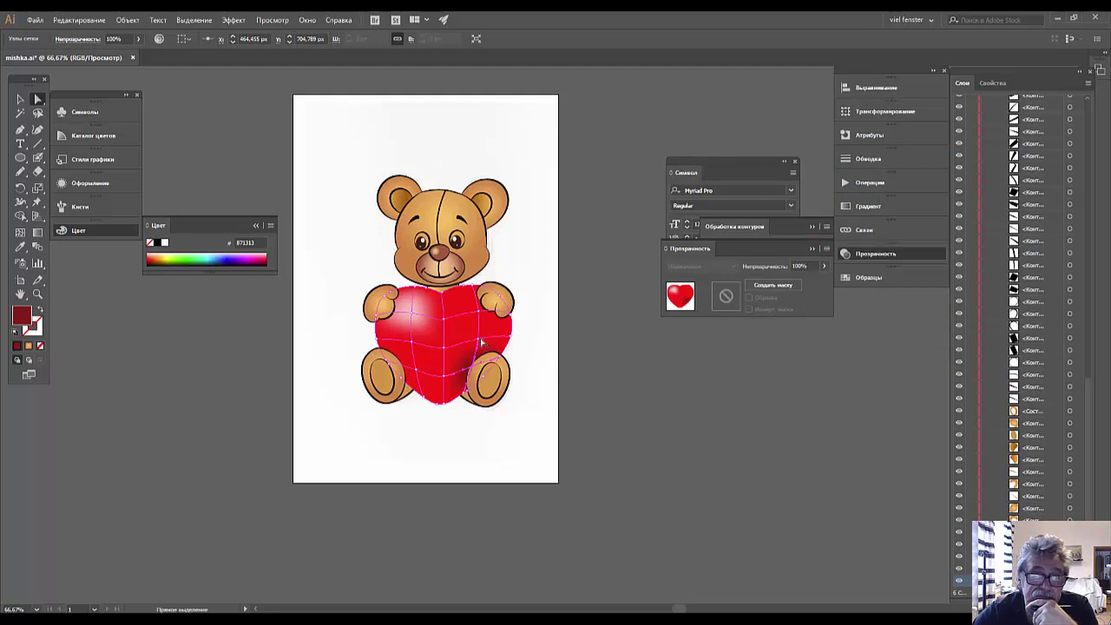
Recolour that right-side point a slightly brighter dark red, B70404
key(ctrl+z)
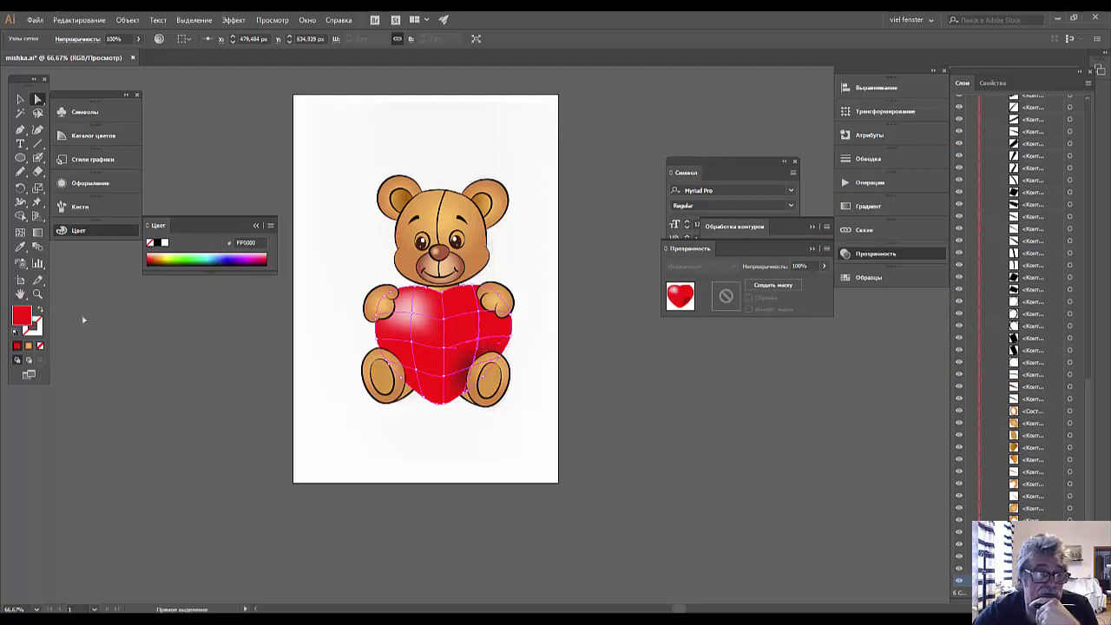
double_click(21, 318)
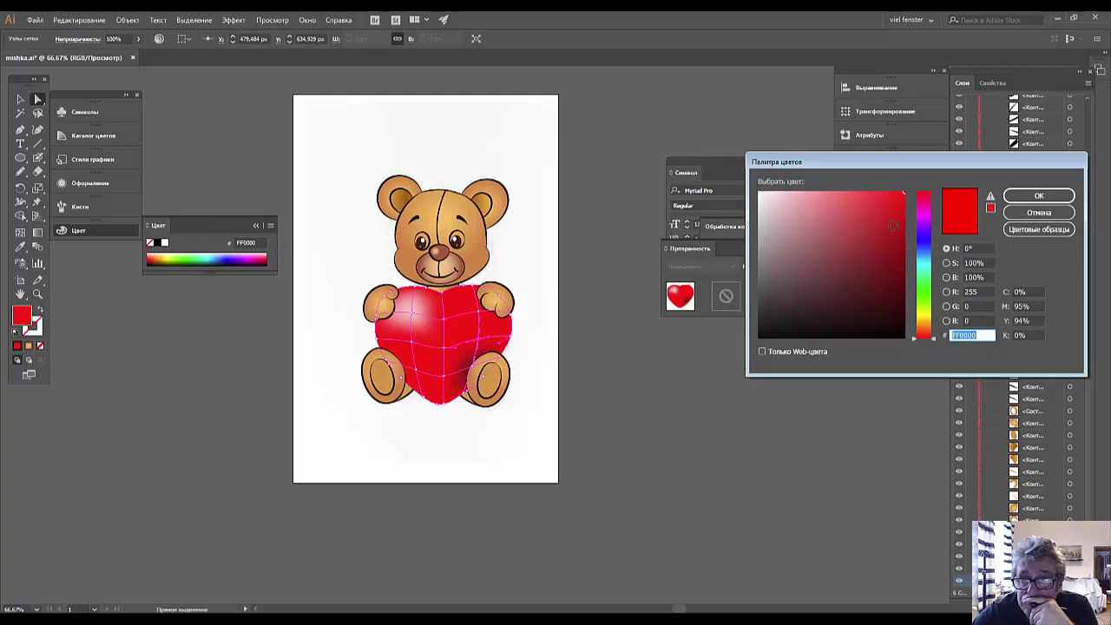
click(902, 232)
click(1039, 195)
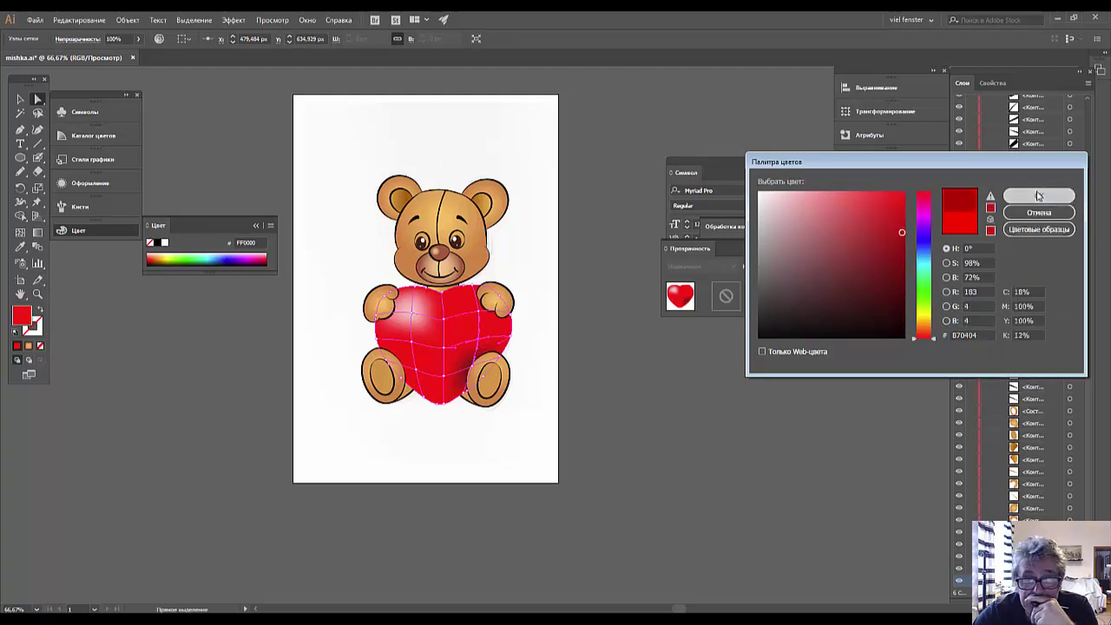
Set a lower heart mesh point to deep red 961E1E and zoom to check the shading
click(347, 388)
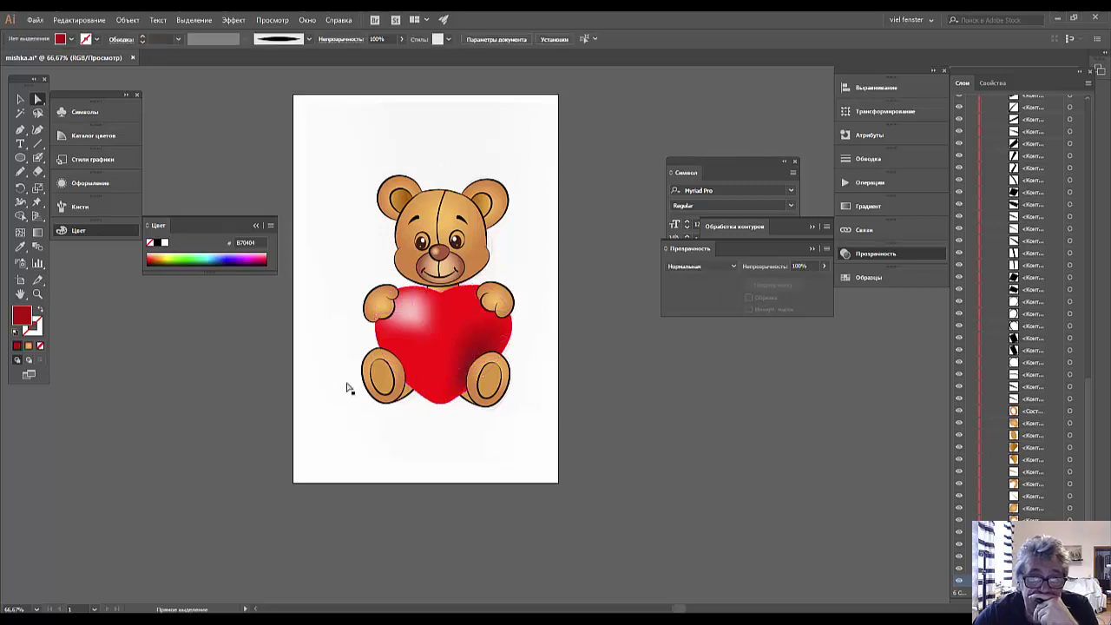
click(416, 367)
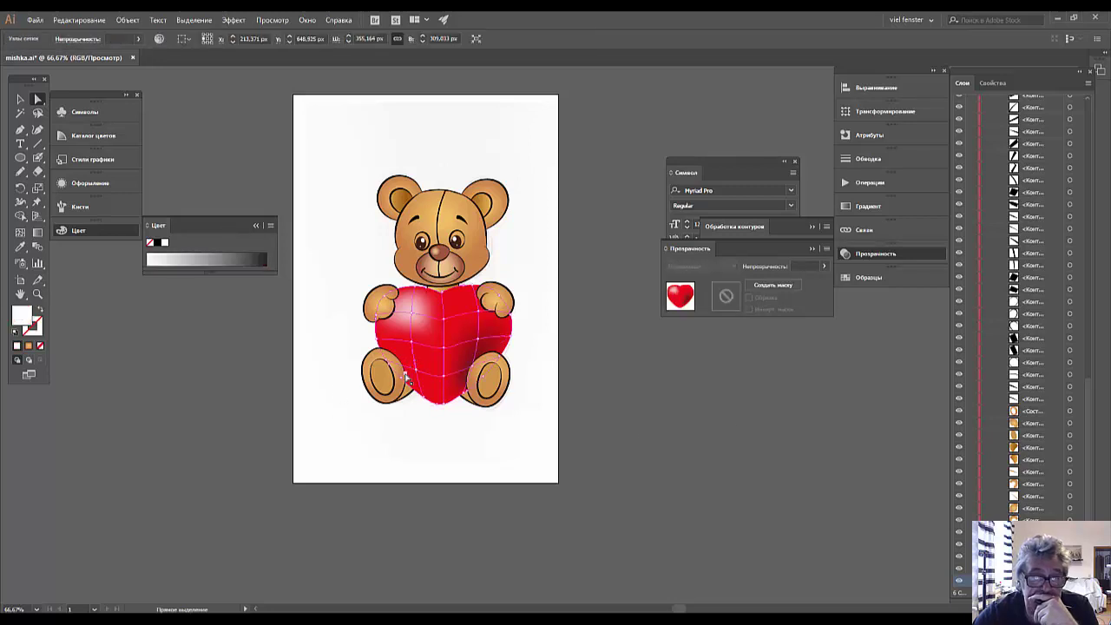
click(416, 373)
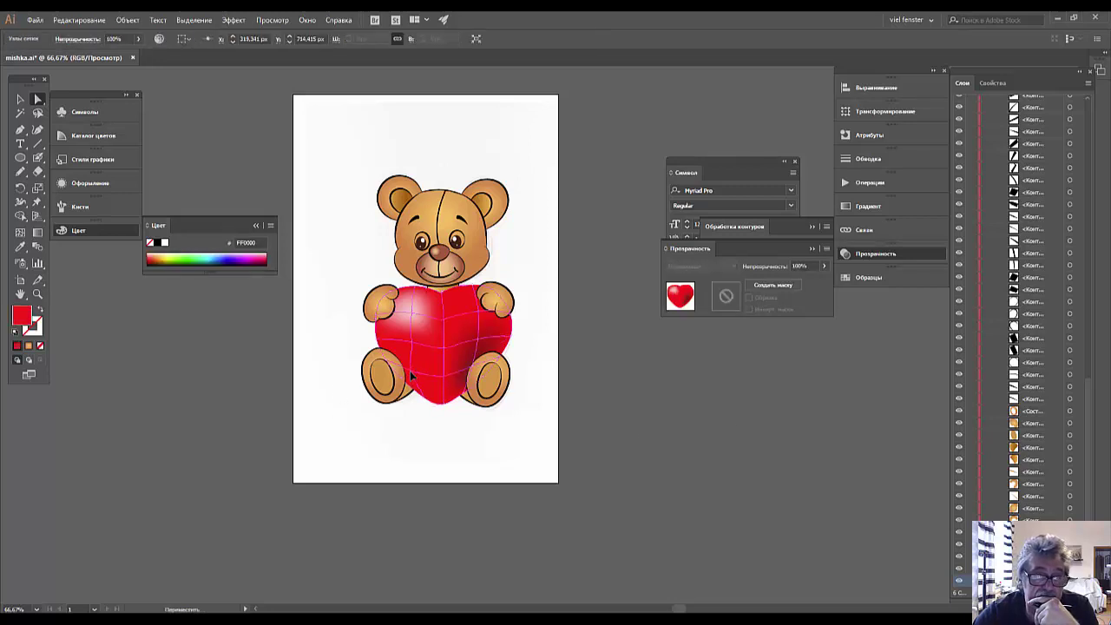
click(413, 374)
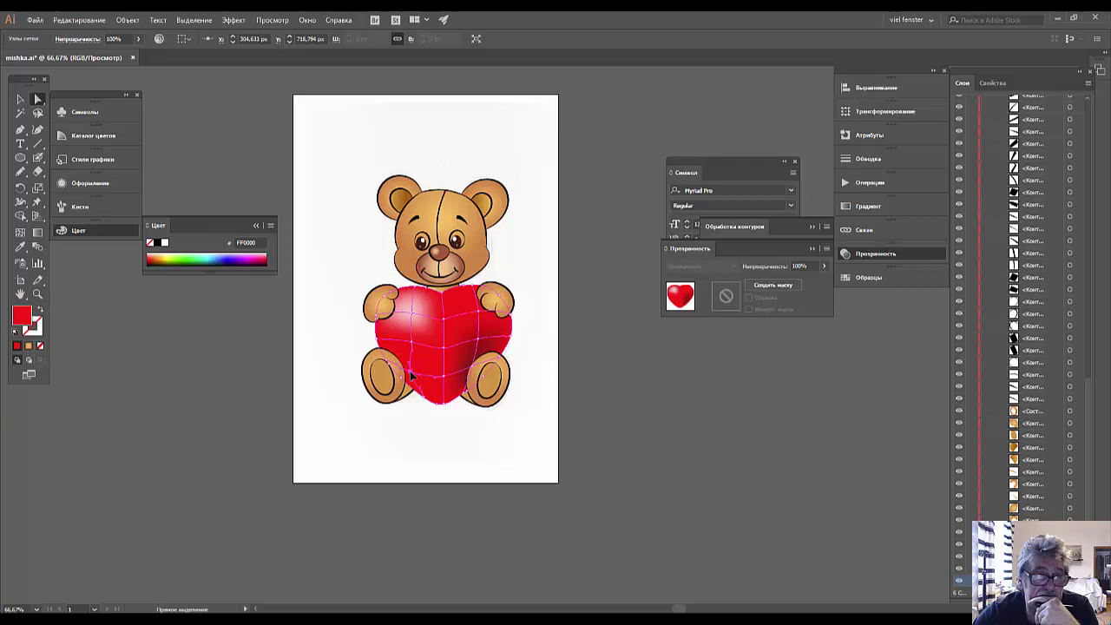
double_click(22, 315)
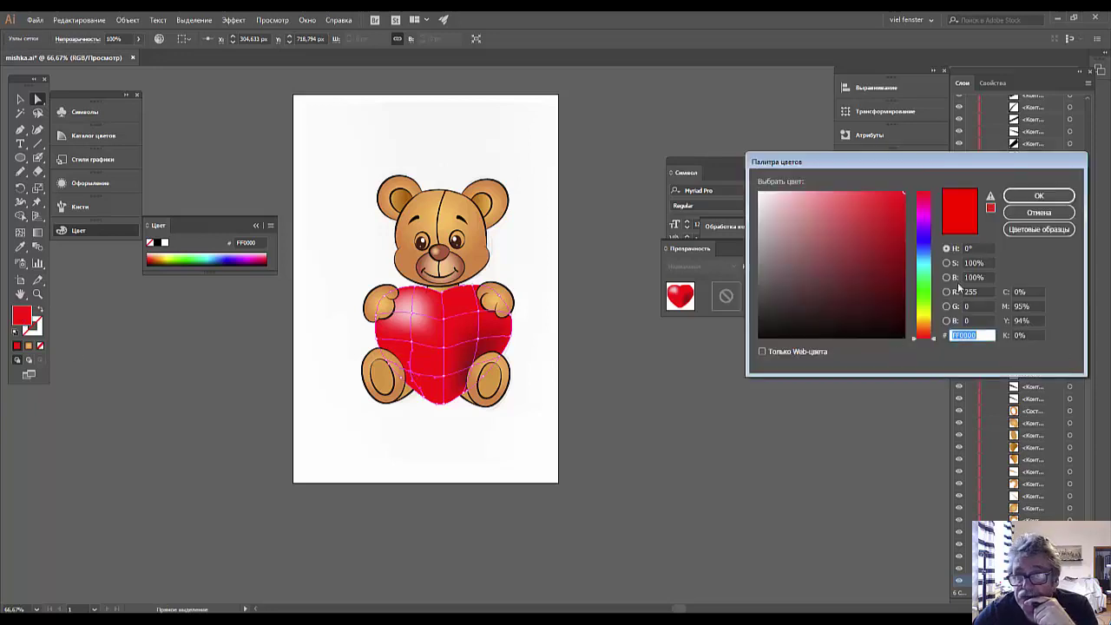
drag(864, 290, 876, 252)
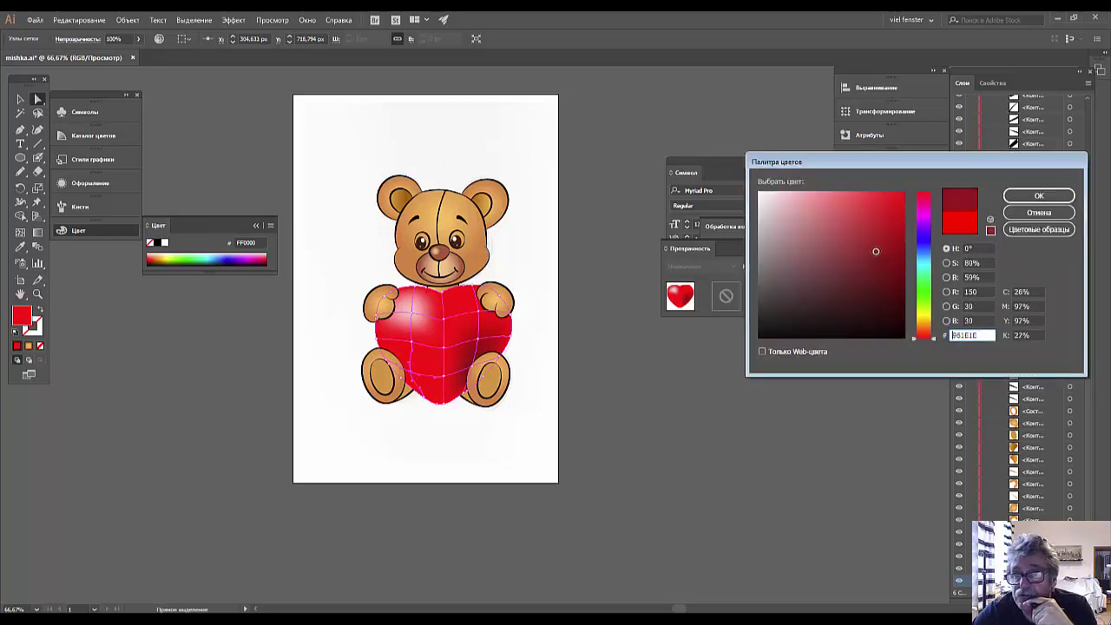
click(1033, 196)
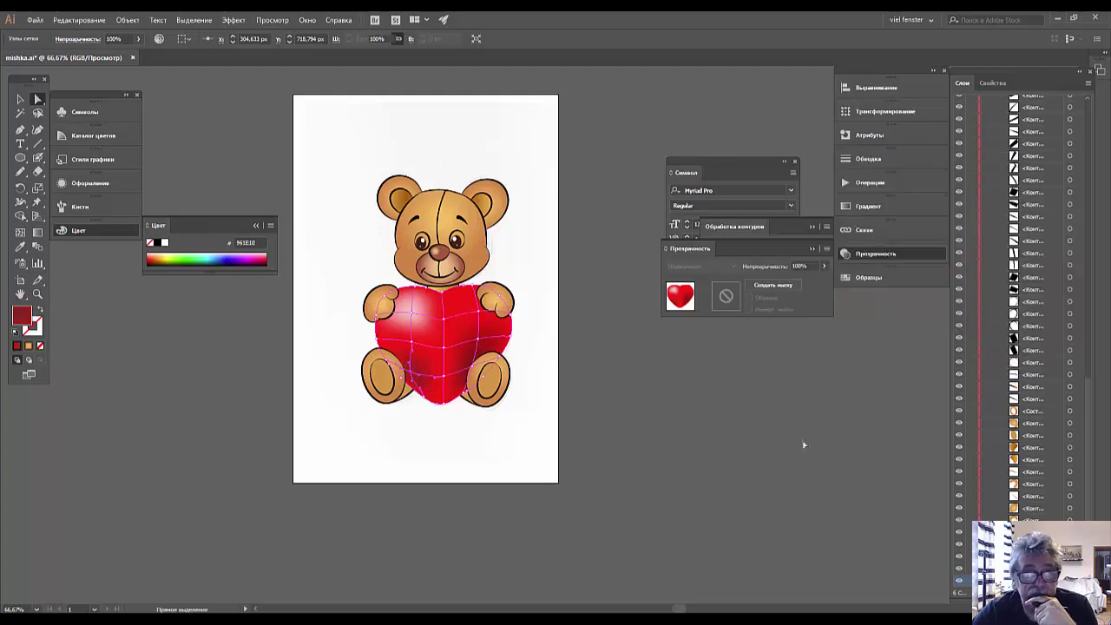
key(ctrl+minus)
key(ctrl+minus)
key(ctrl+minus)
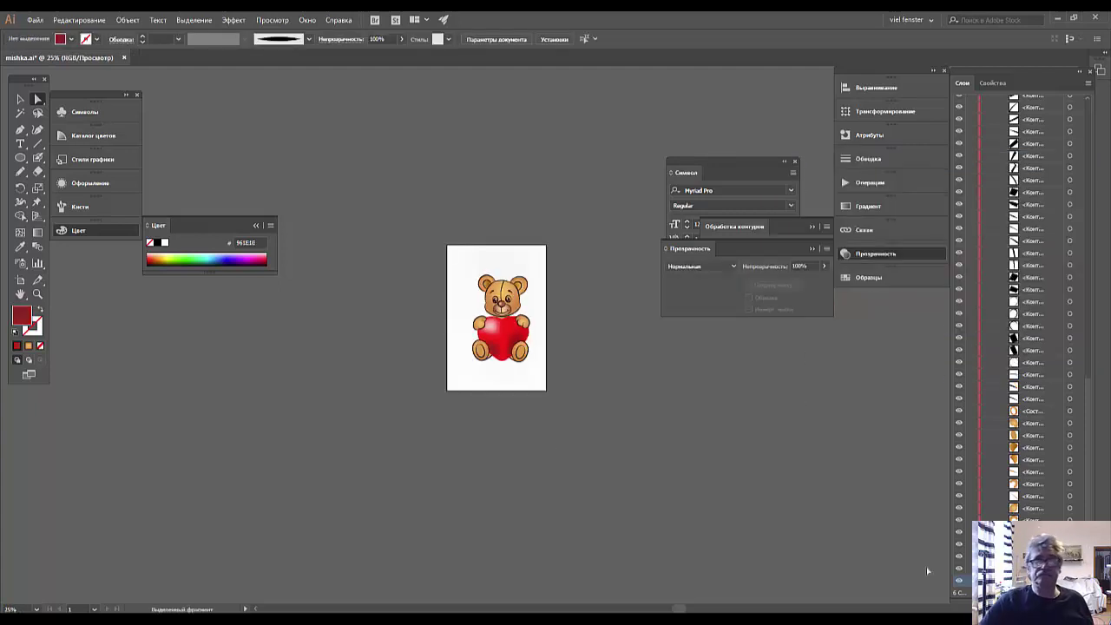
key(ctrl+plus)
key(ctrl+plus)
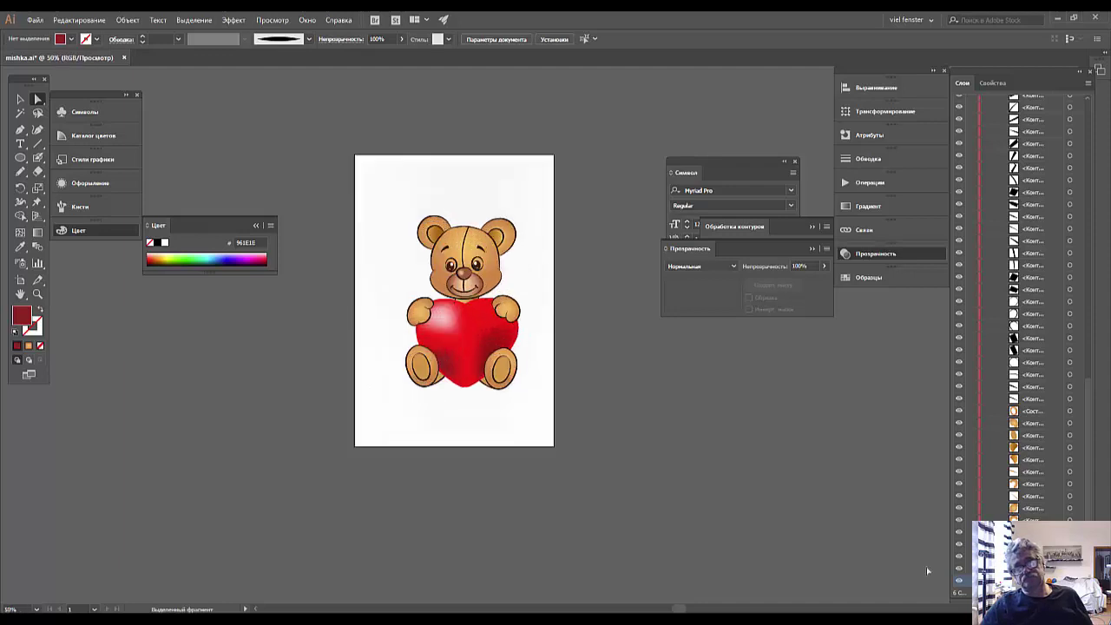
key(ctrl+plus)
key(ctrl+plus)
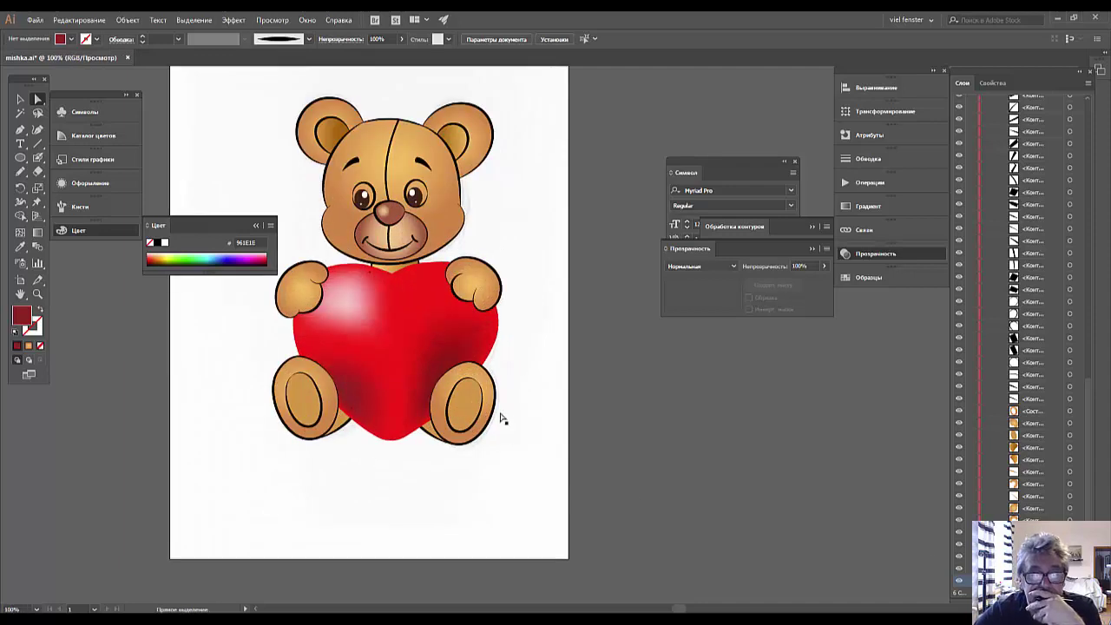
Shift a mesh point on the heart's right side and colour it a dark red
click(469, 328)
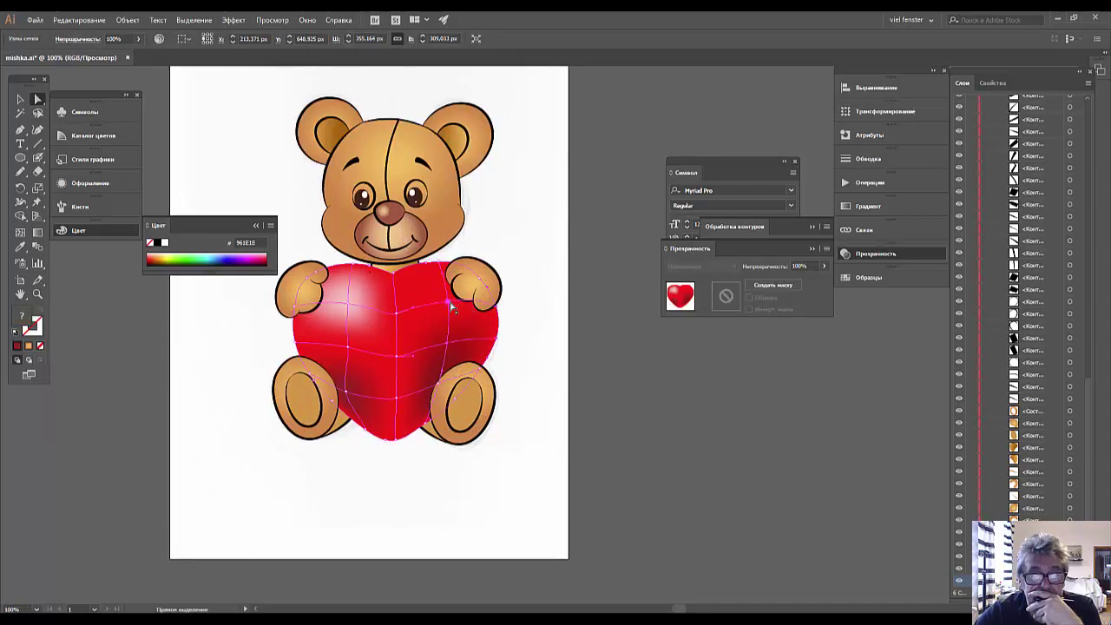
click(451, 303)
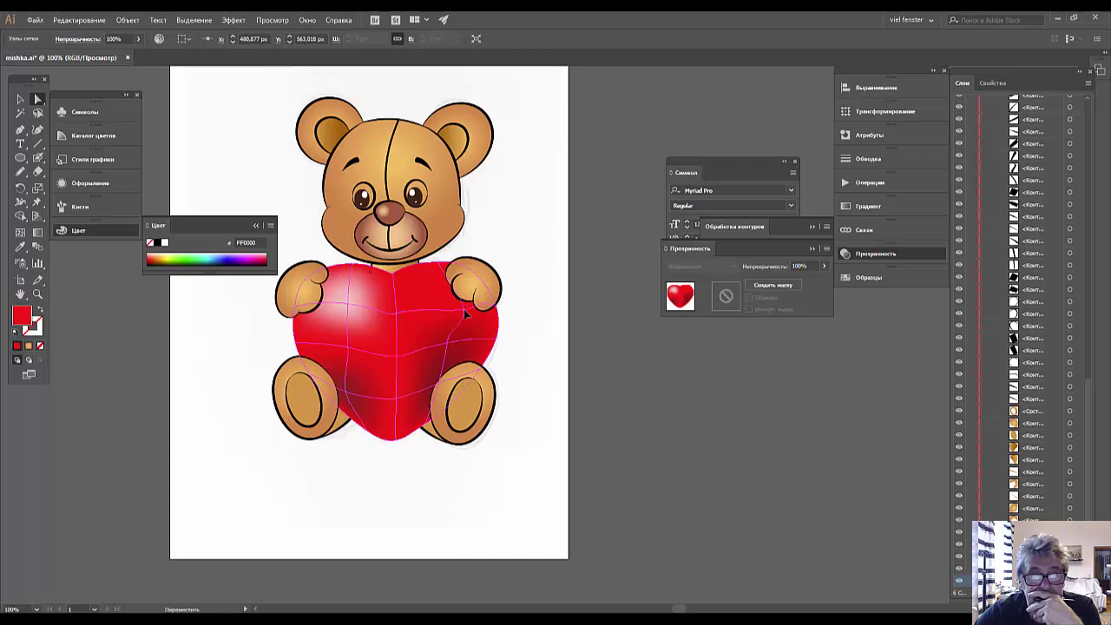
drag(462, 315, 465, 314)
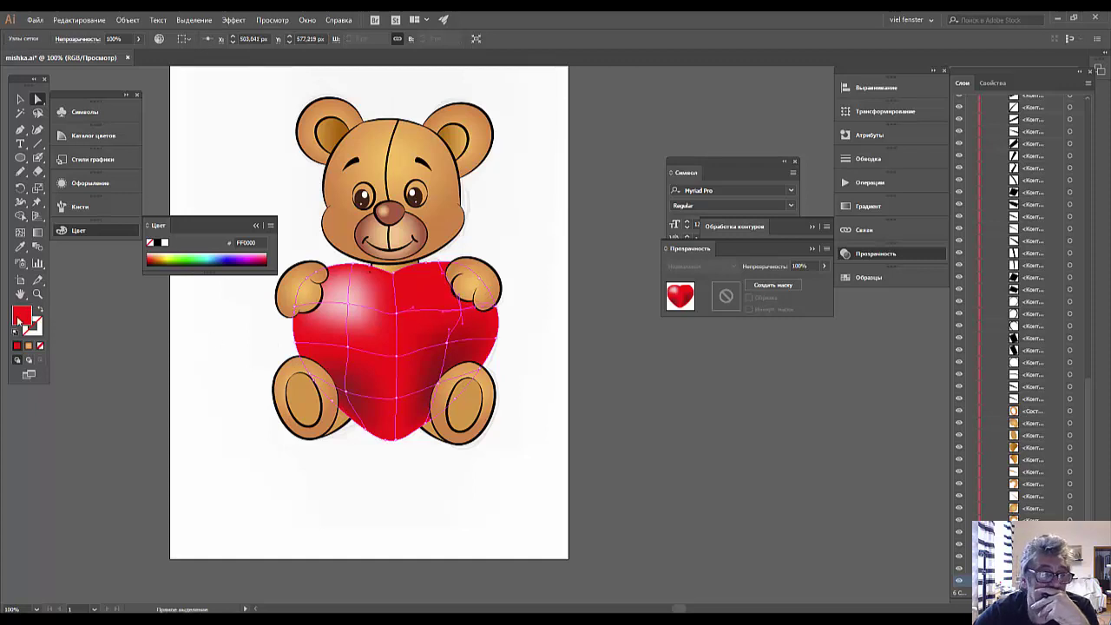
double_click(20, 319)
click(847, 270)
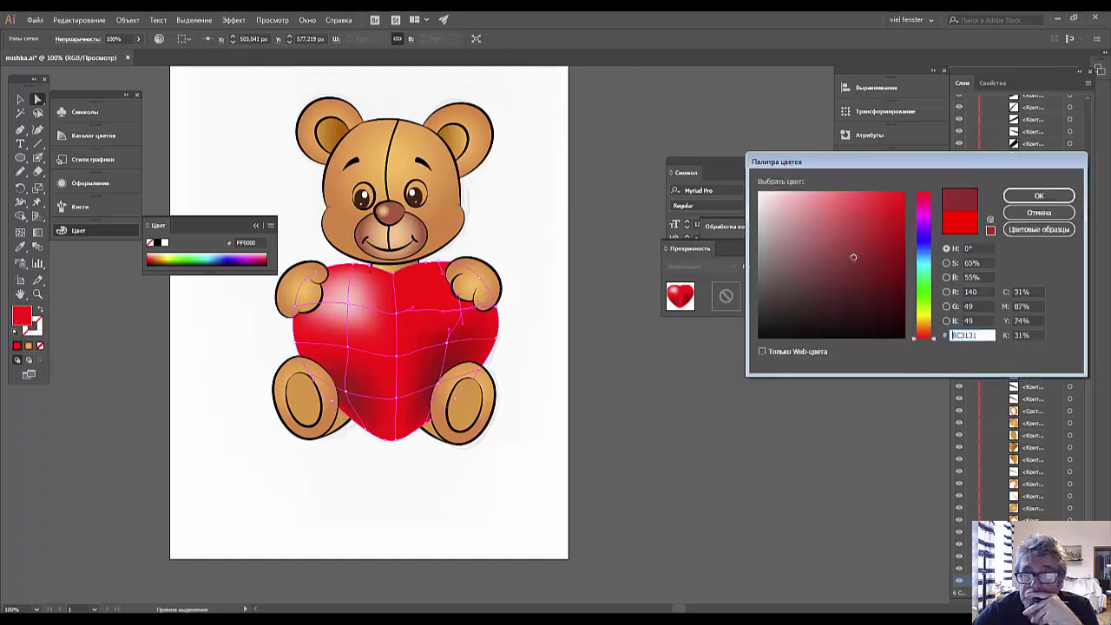
mouse_move(847, 270)
mouse_down()
mouse_move(860, 274)
mouse_move(893, 247)
mouse_up()
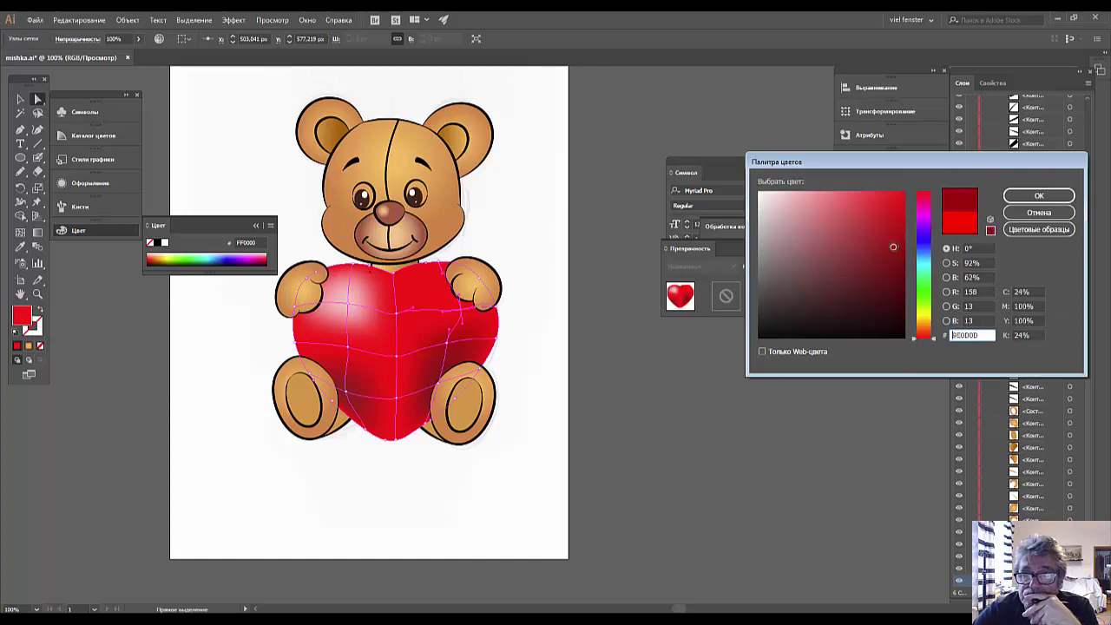
click(1033, 196)
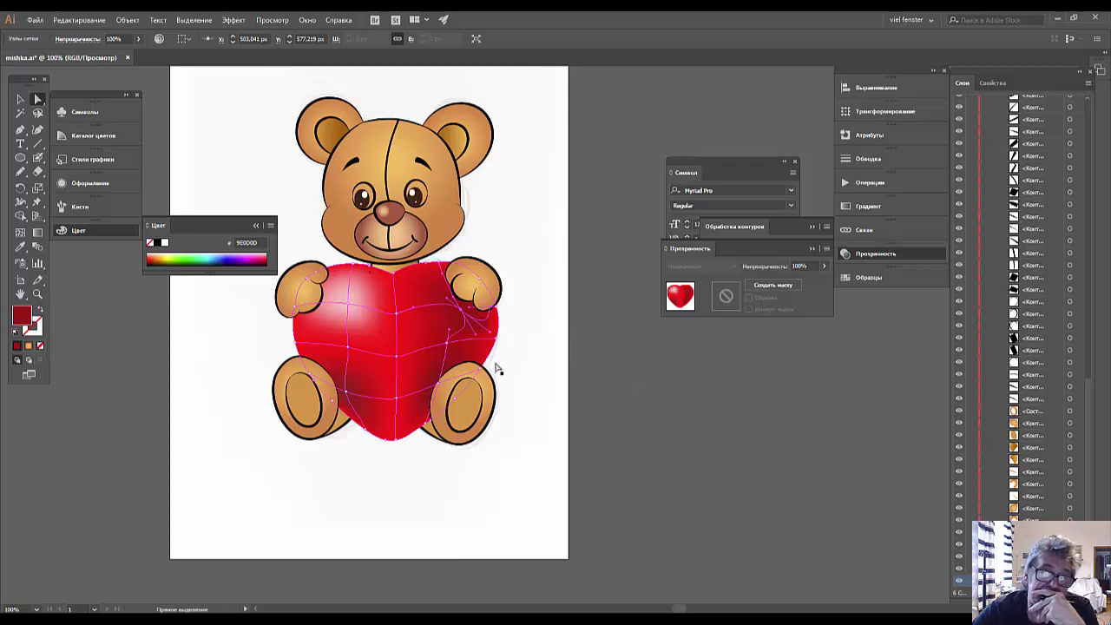
Nudge neighbouring right-side mesh points up and left to reshape the shading, then deselect
click(449, 356)
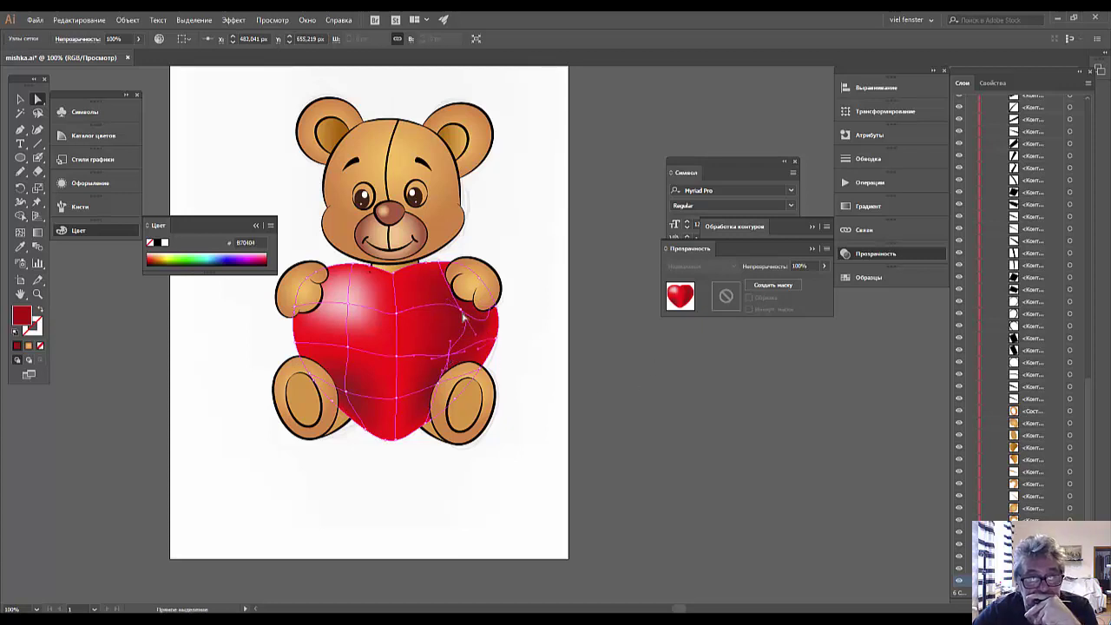
click(454, 309)
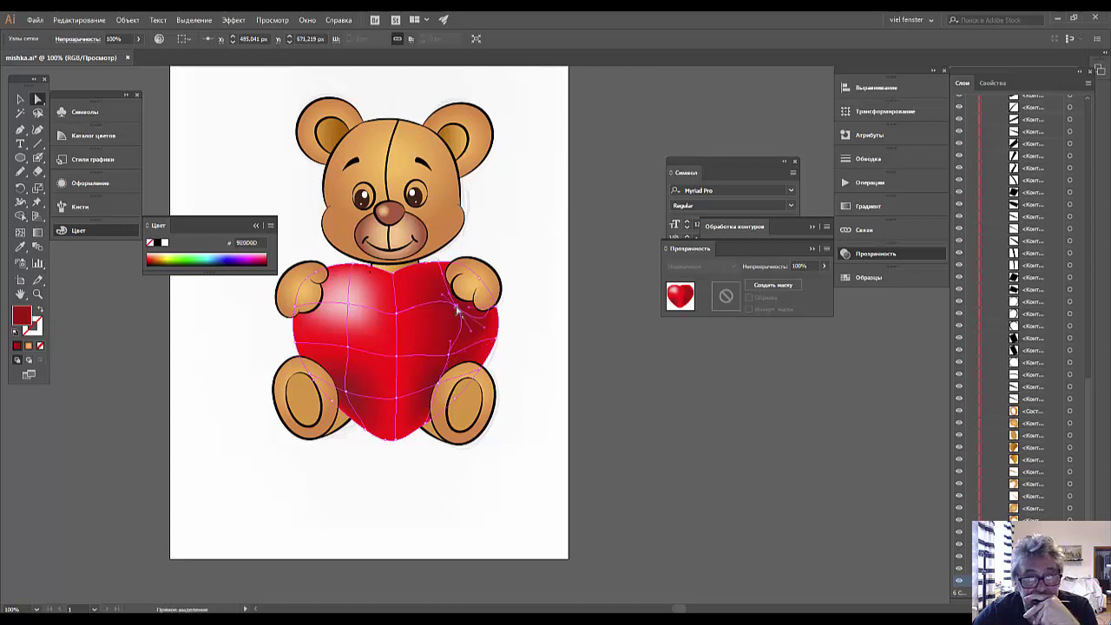
drag(454, 309, 451, 304)
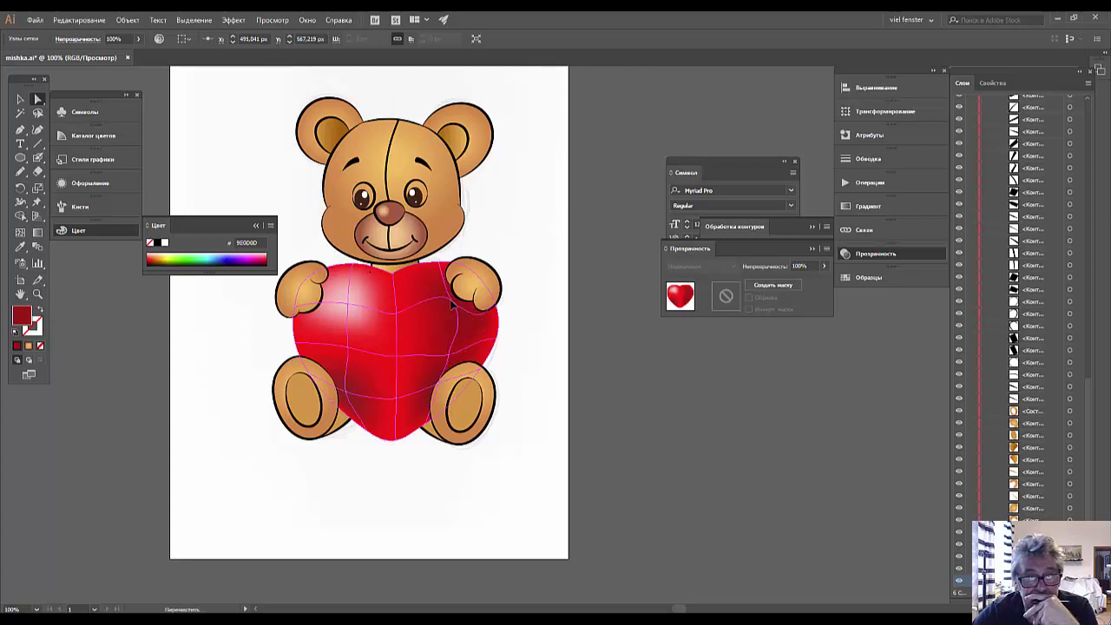
click(492, 351)
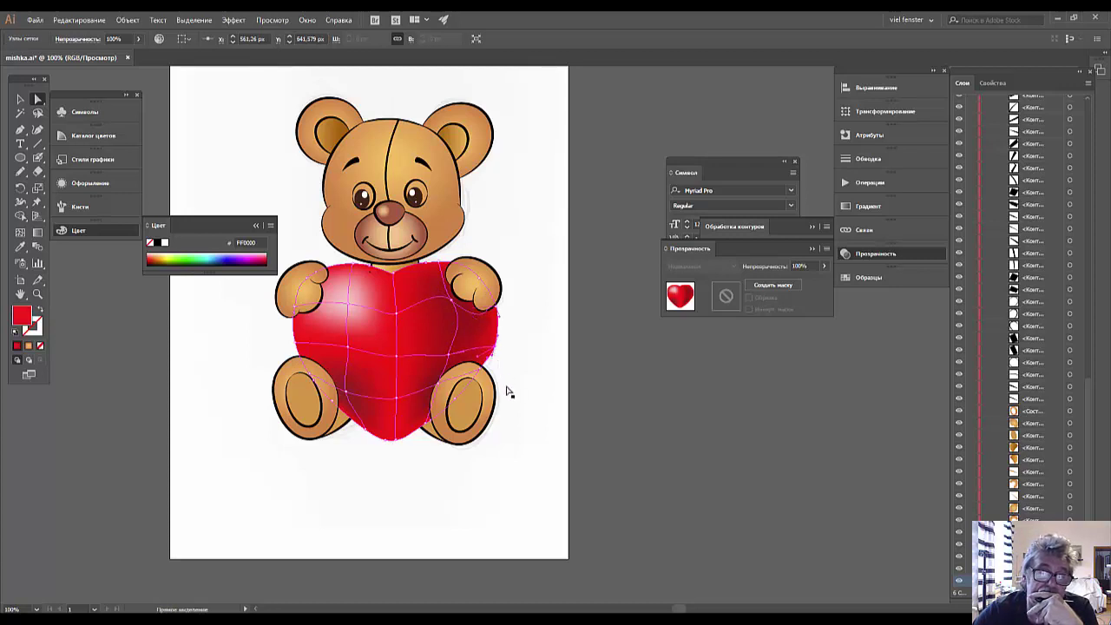
click(507, 387)
click(648, 419)
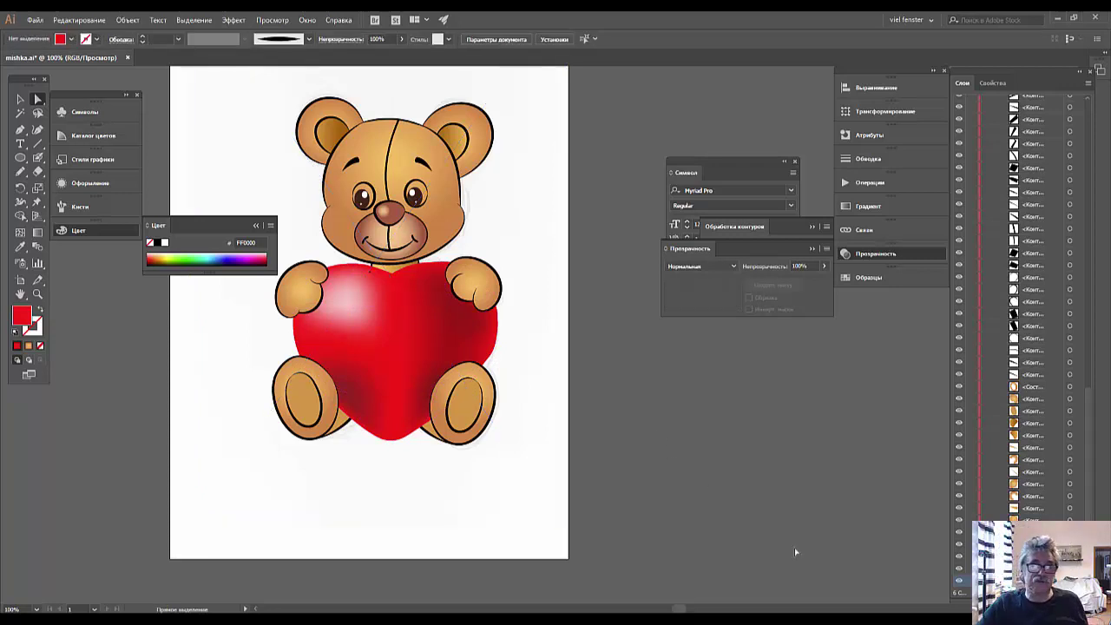
Colour a mesh point at the heart's top a darker red
click(398, 302)
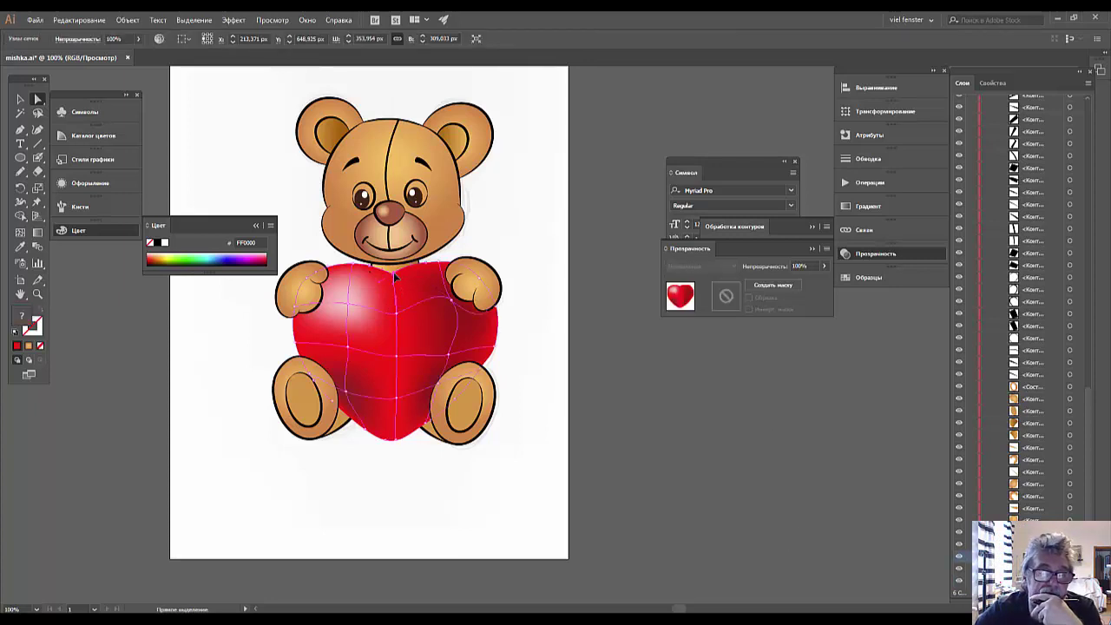
click(394, 274)
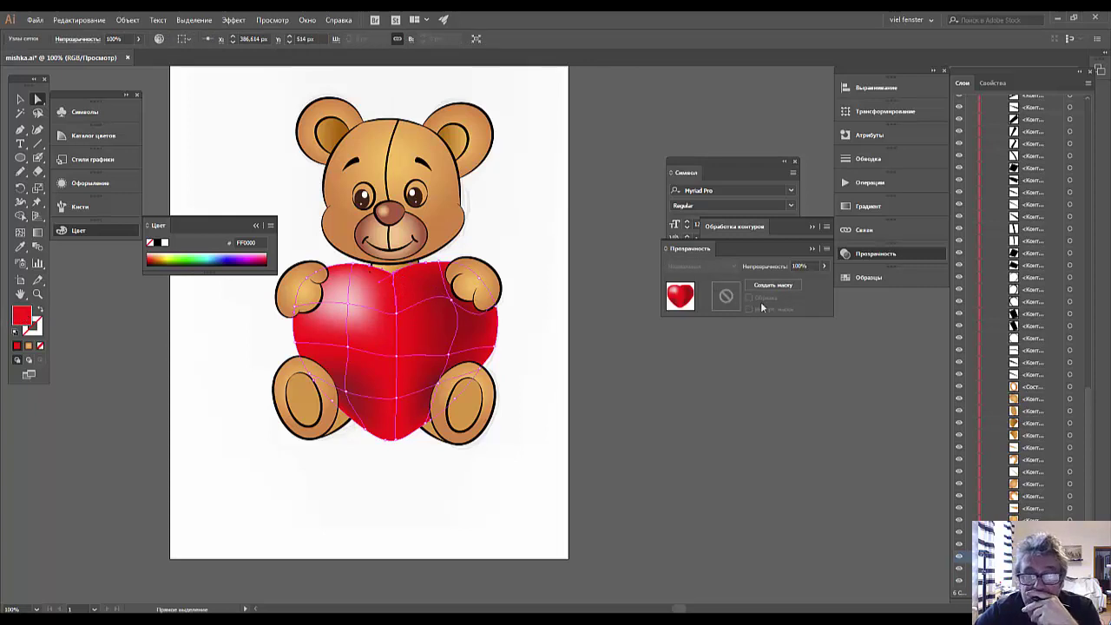
double_click(22, 316)
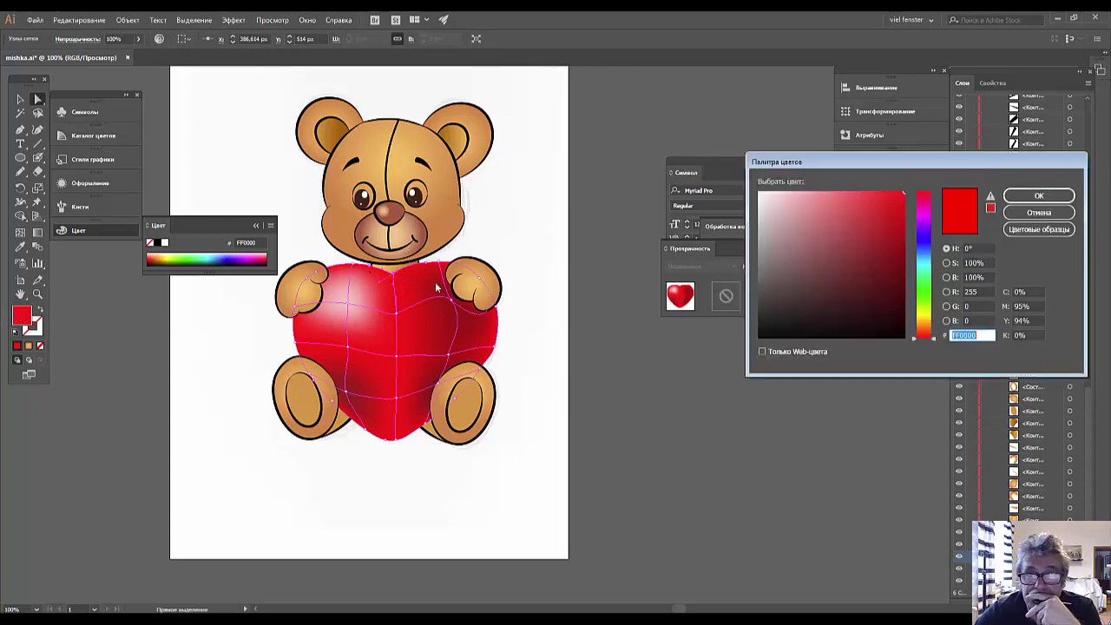
drag(840, 254, 887, 245)
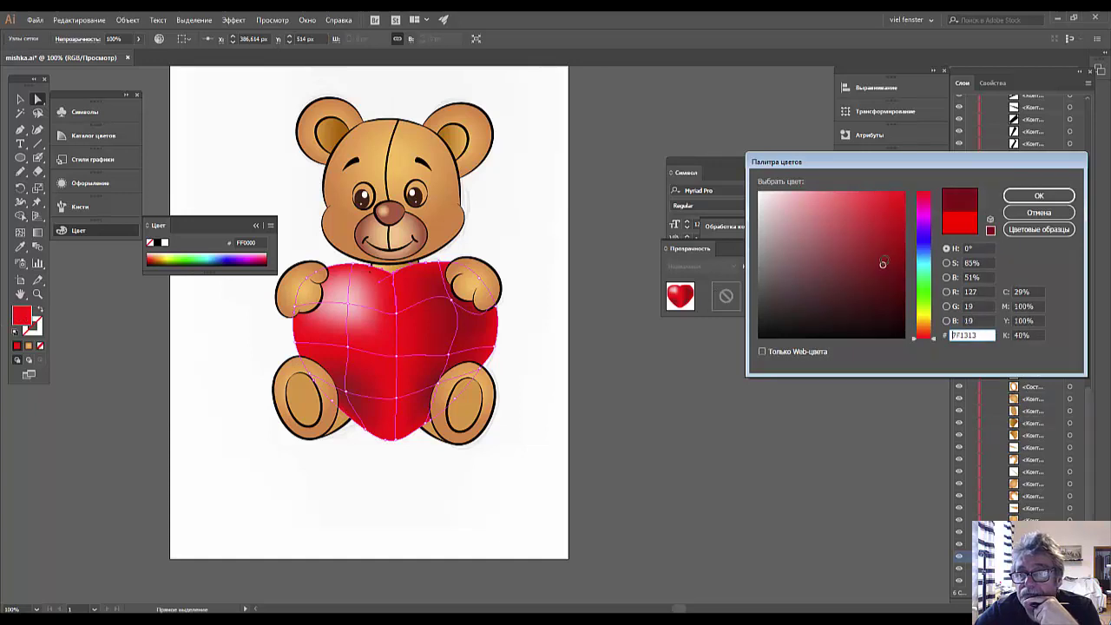
click(1026, 199)
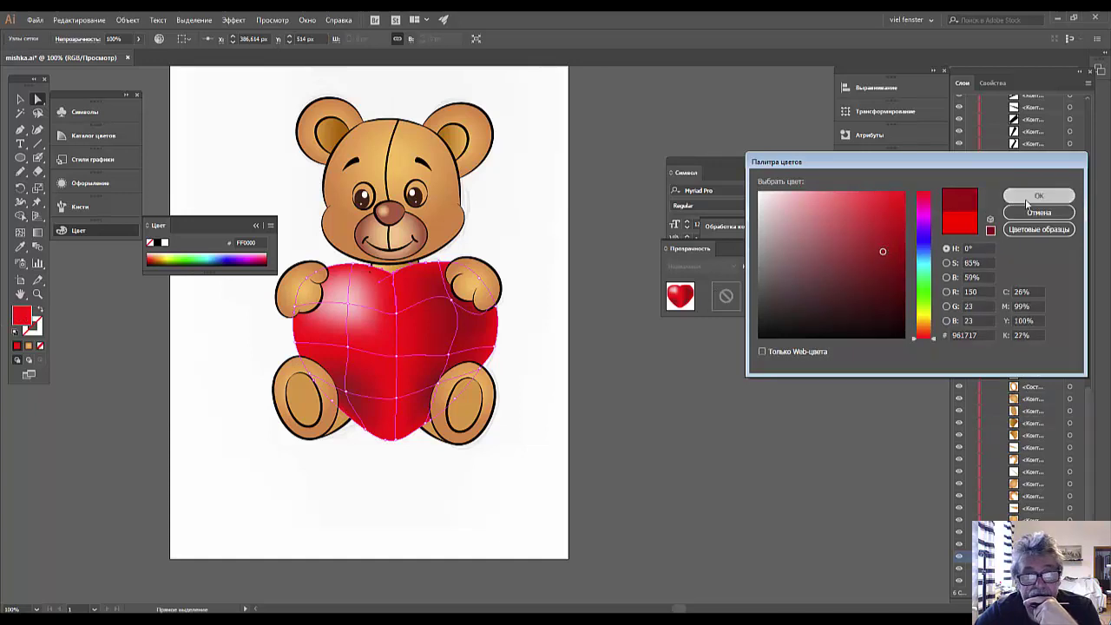
Move the heart slightly, shift the left highlight node, and pull a neighbouring node down
click(20, 98)
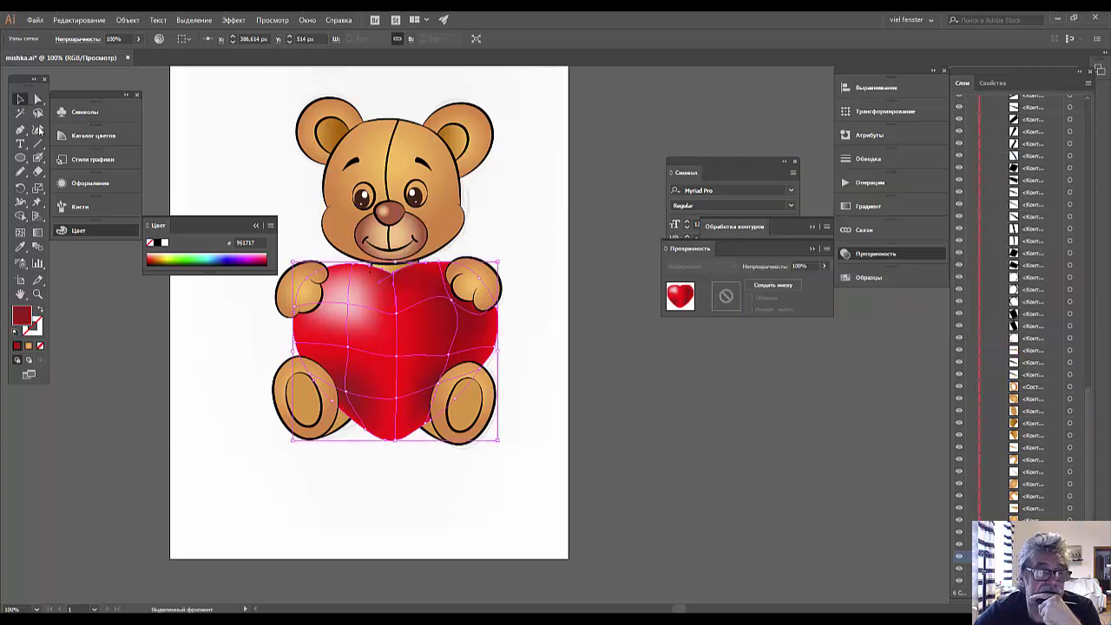
click(352, 317)
drag(347, 306, 346, 309)
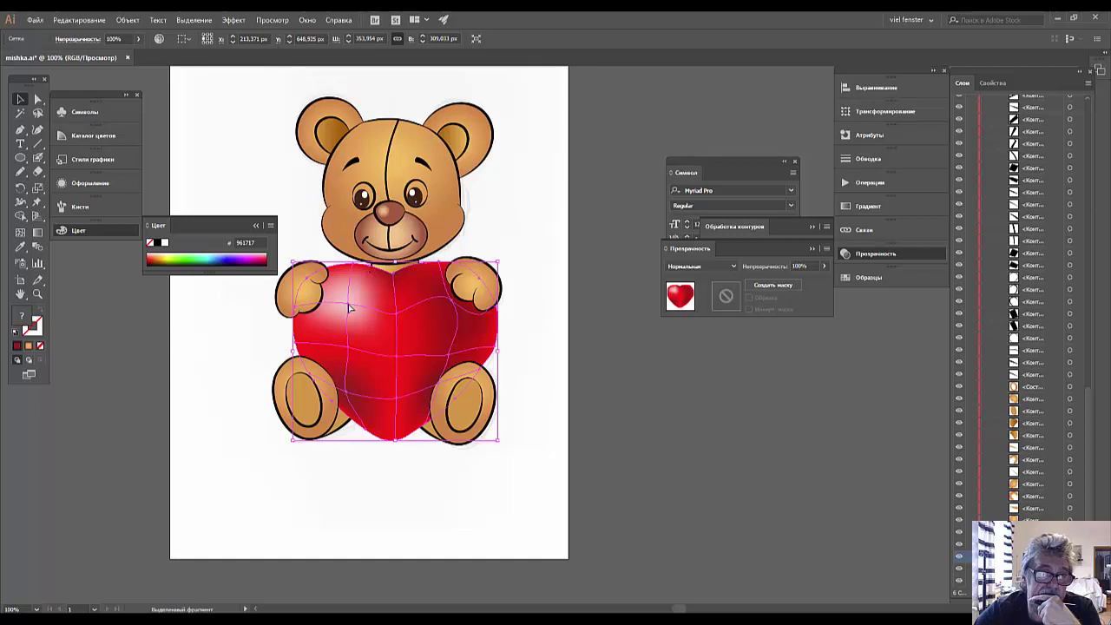
key(a)
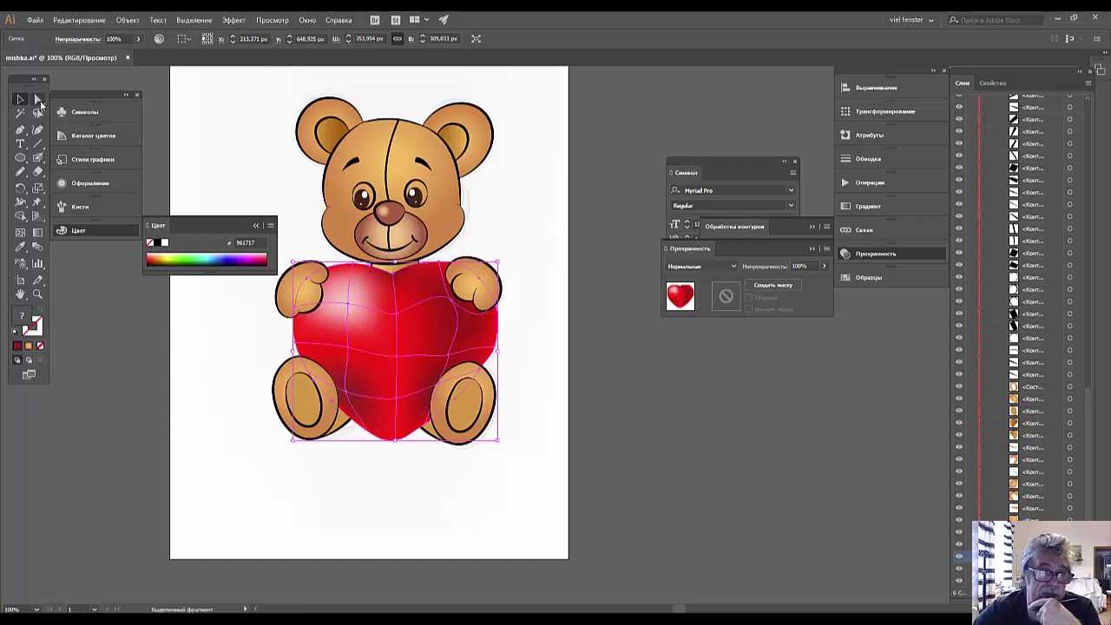
click(348, 306)
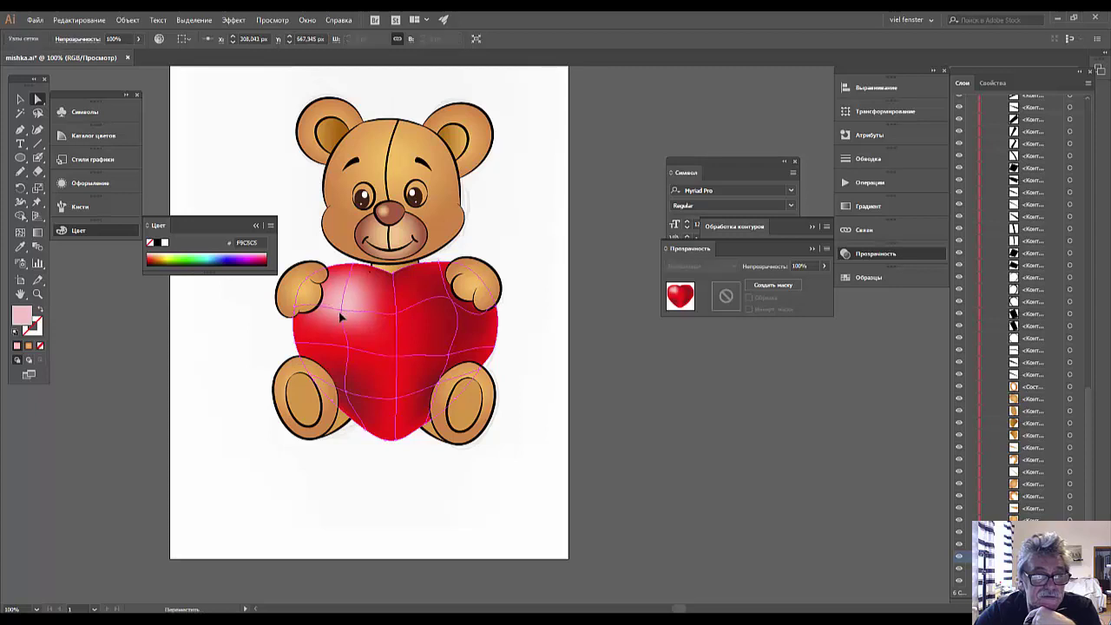
drag(340, 320, 340, 319)
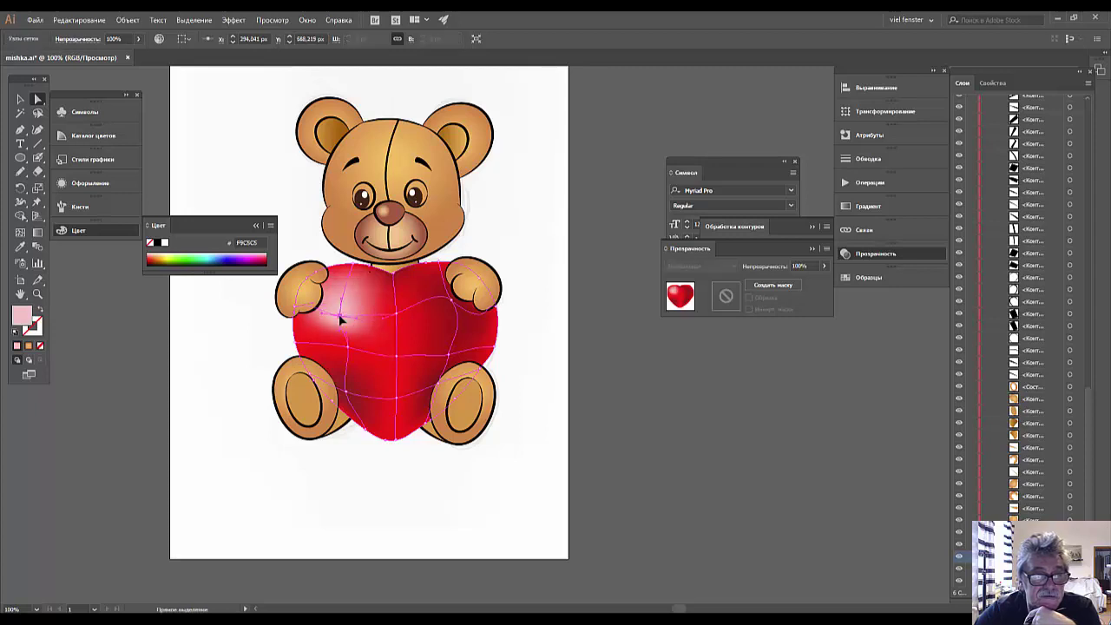
click(351, 369)
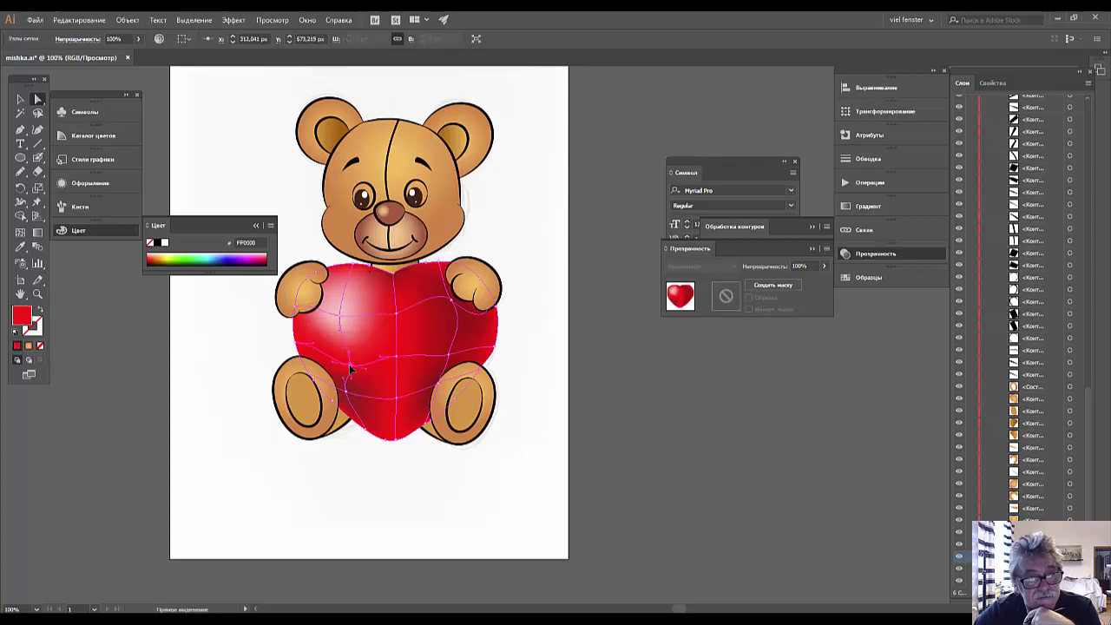
drag(351, 369, 352, 379)
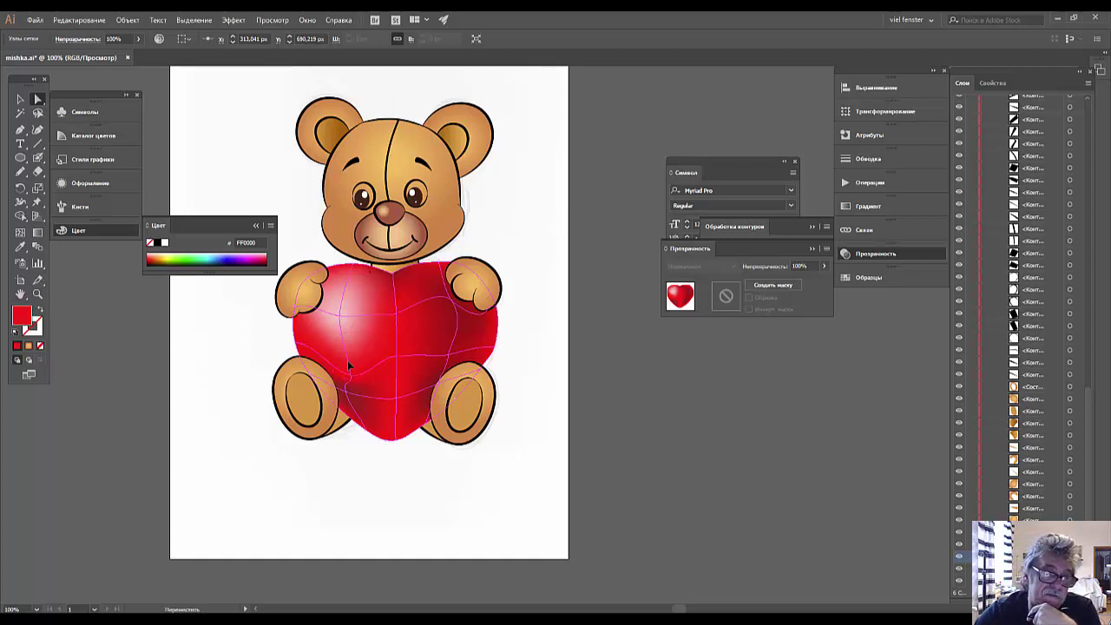
click(346, 360)
click(631, 496)
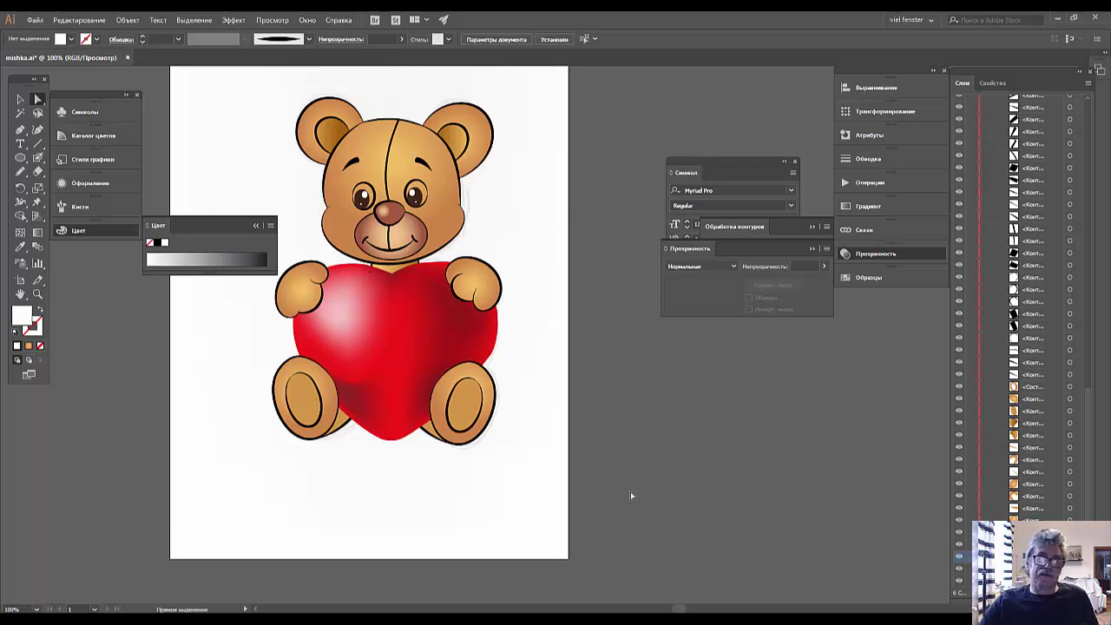
Try stretching the bottom tip, undo it, then nudge and add lower-left mesh points
click(357, 398)
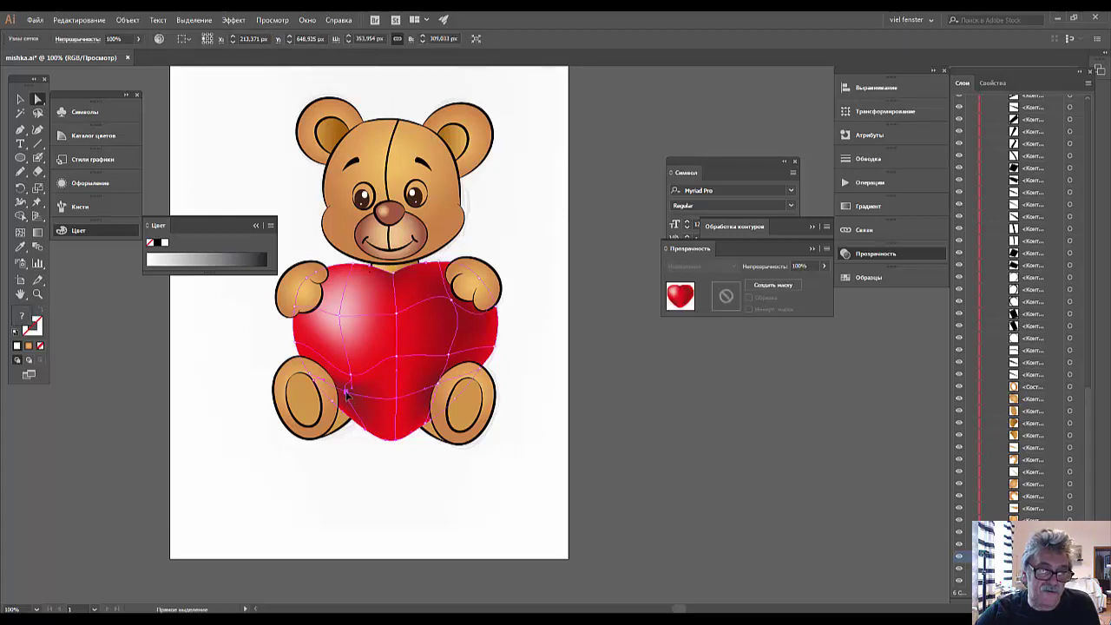
drag(346, 394, 359, 420)
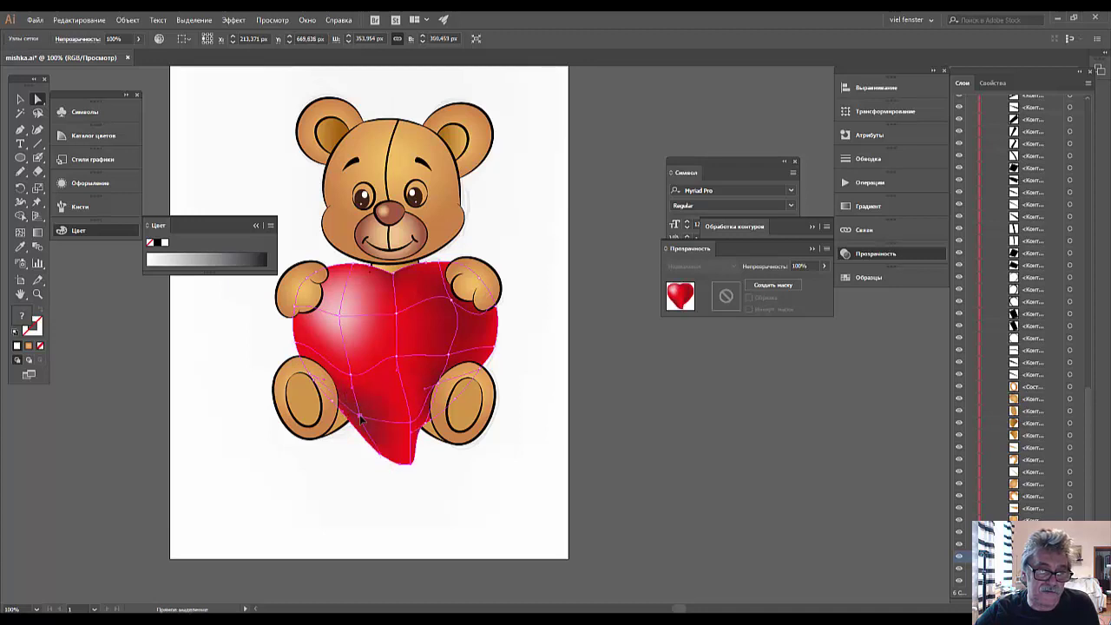
key(ctrl+z)
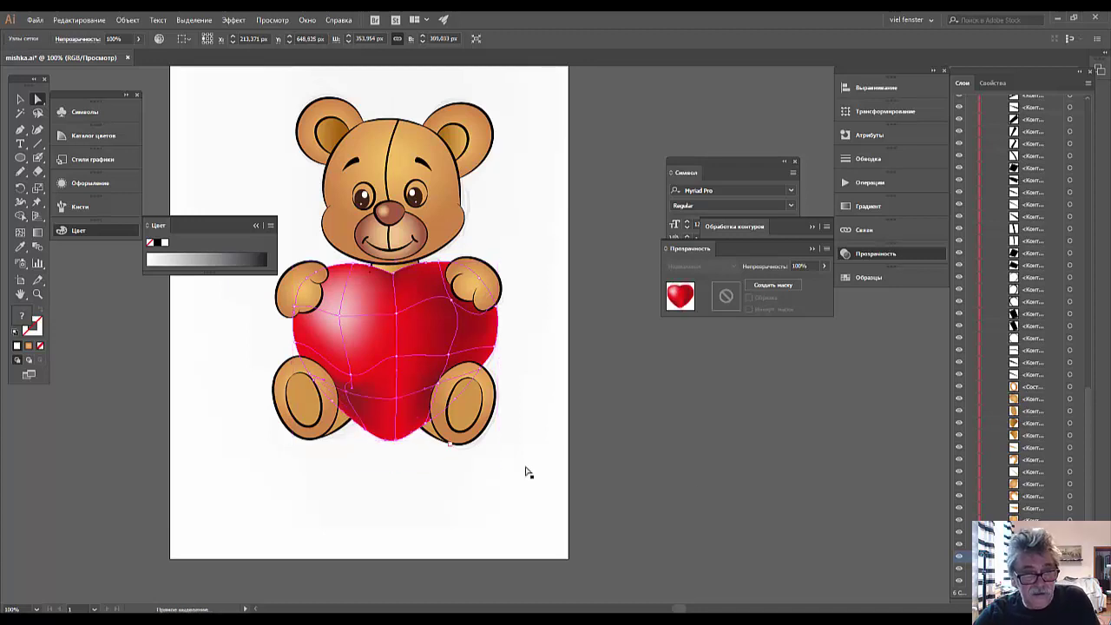
click(604, 481)
click(351, 399)
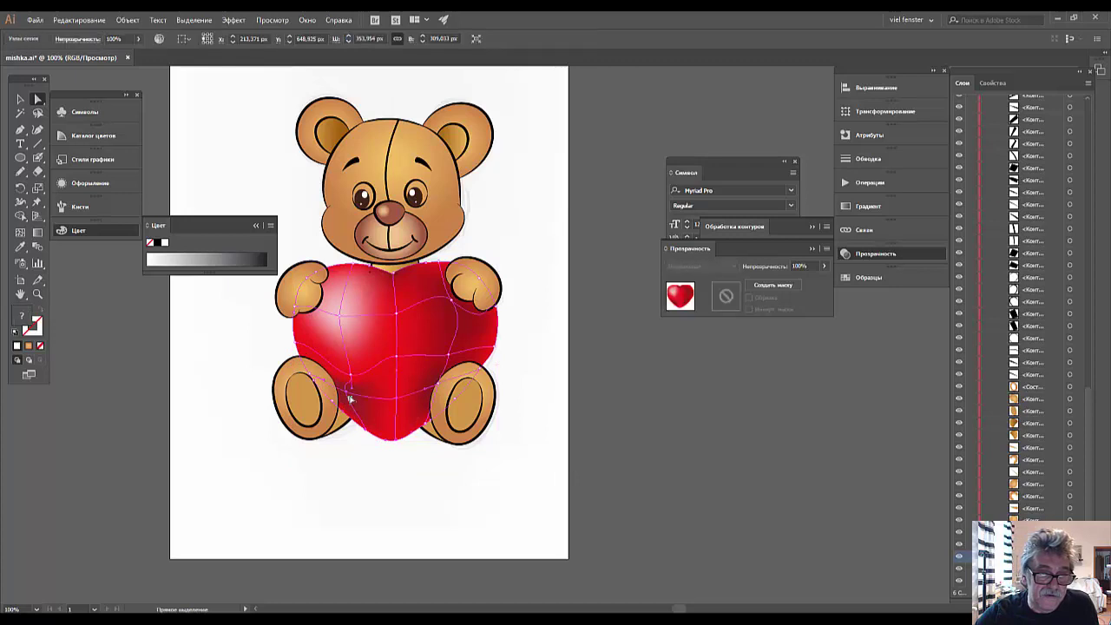
drag(351, 380, 347, 371)
click(340, 347)
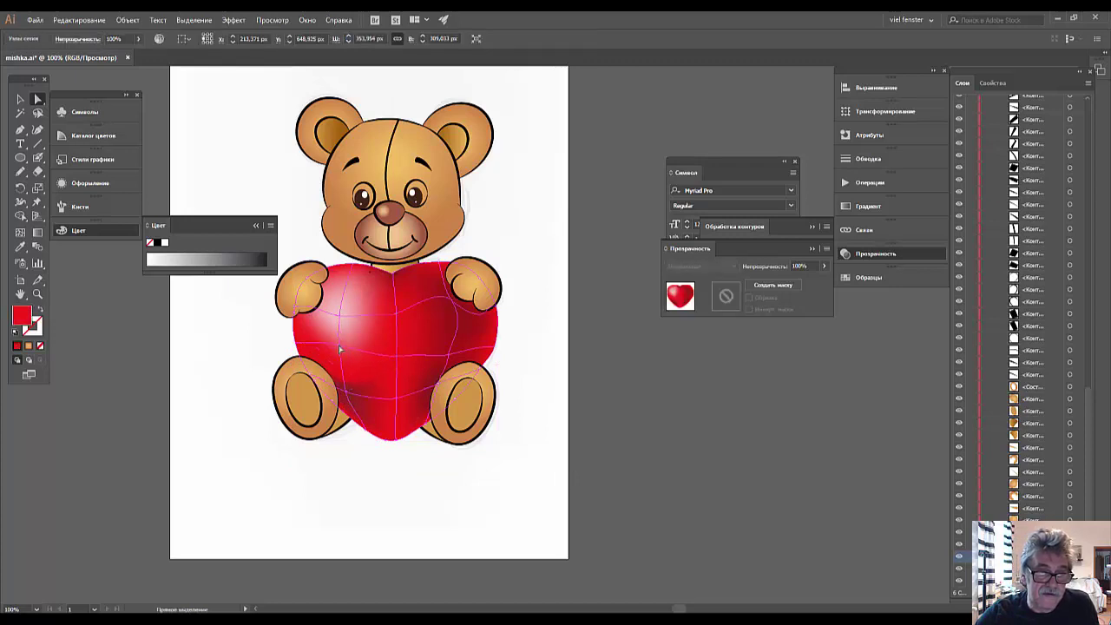
click(693, 497)
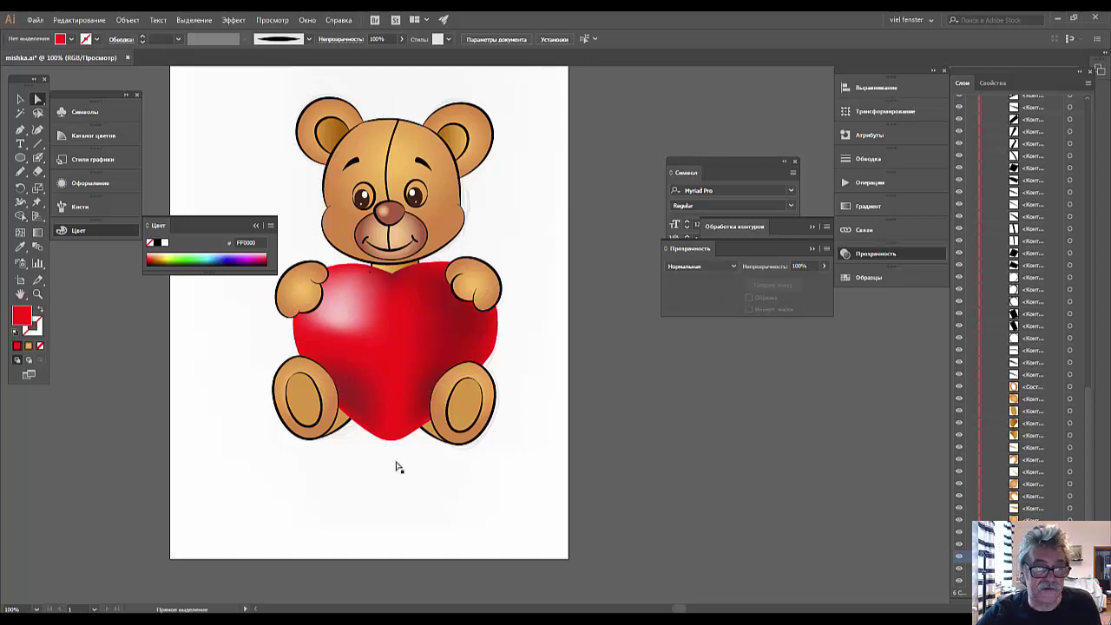
Pull the heart's lower tip slightly down and deselect everything
click(355, 400)
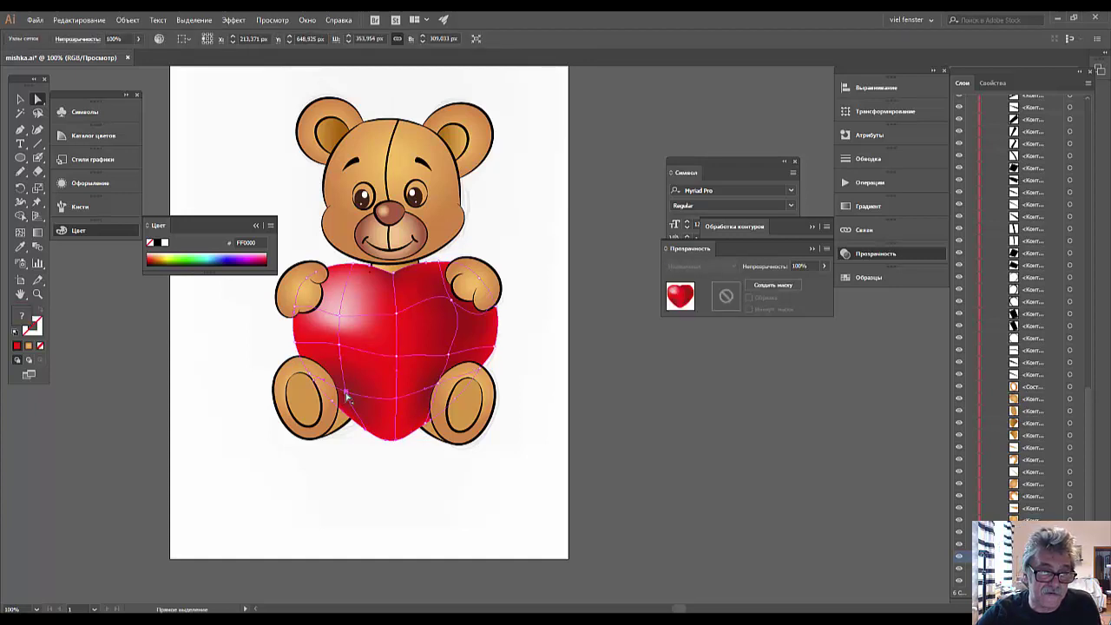
drag(346, 395, 345, 392)
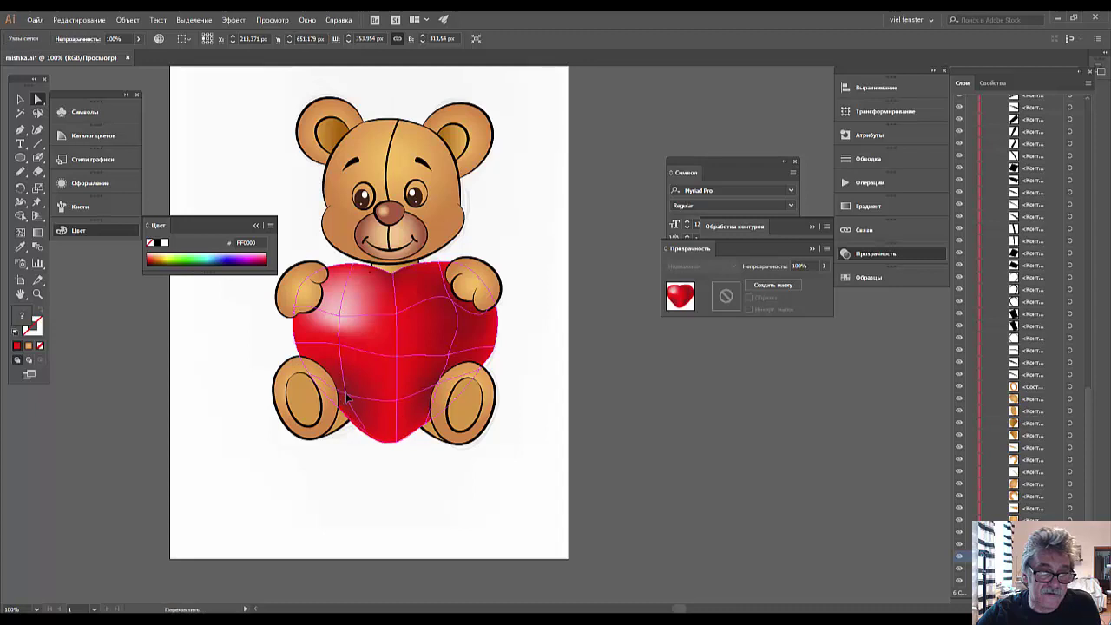
click(487, 508)
click(668, 502)
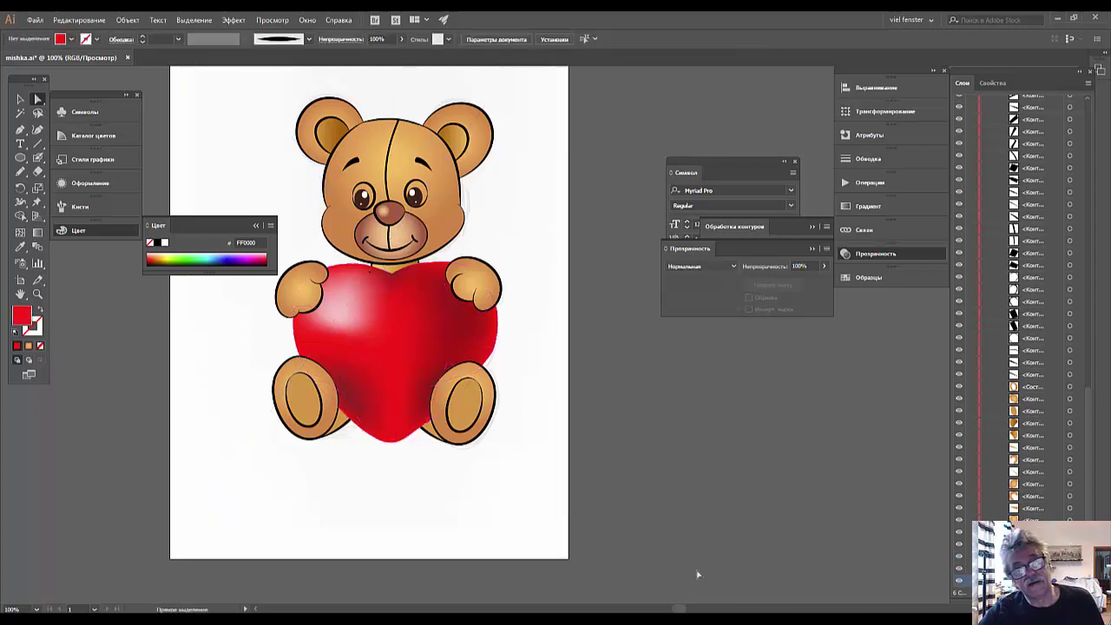
Recolour a dark mesh point on the heart to a brighter red, CE1717
key(ctrl+minus)
key(ctrl+minus)
key(ctrl+minus)
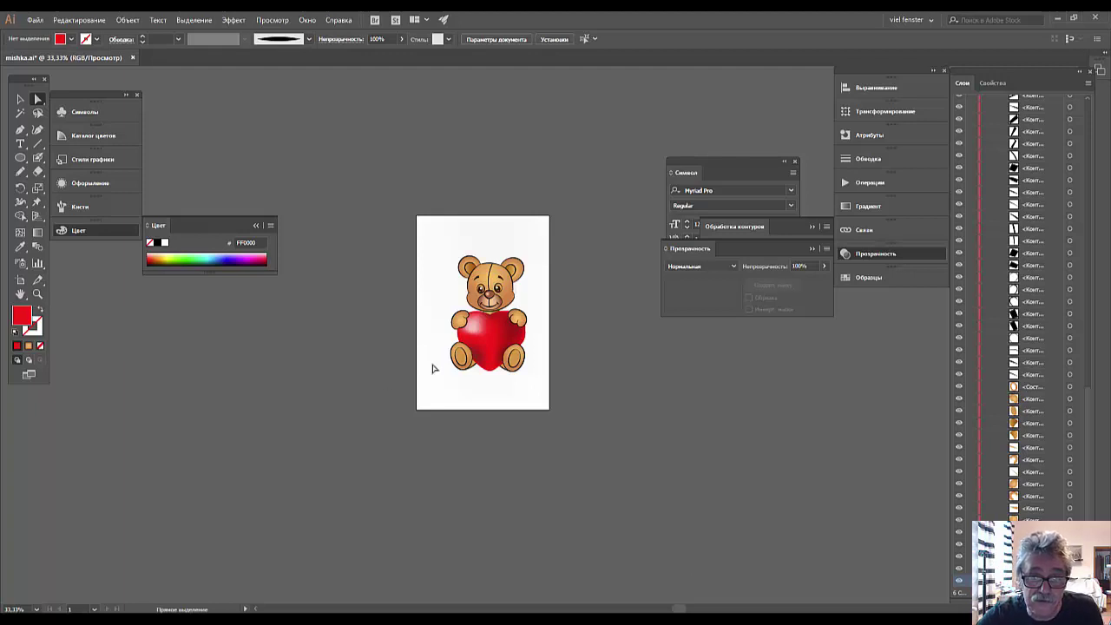
click(516, 332)
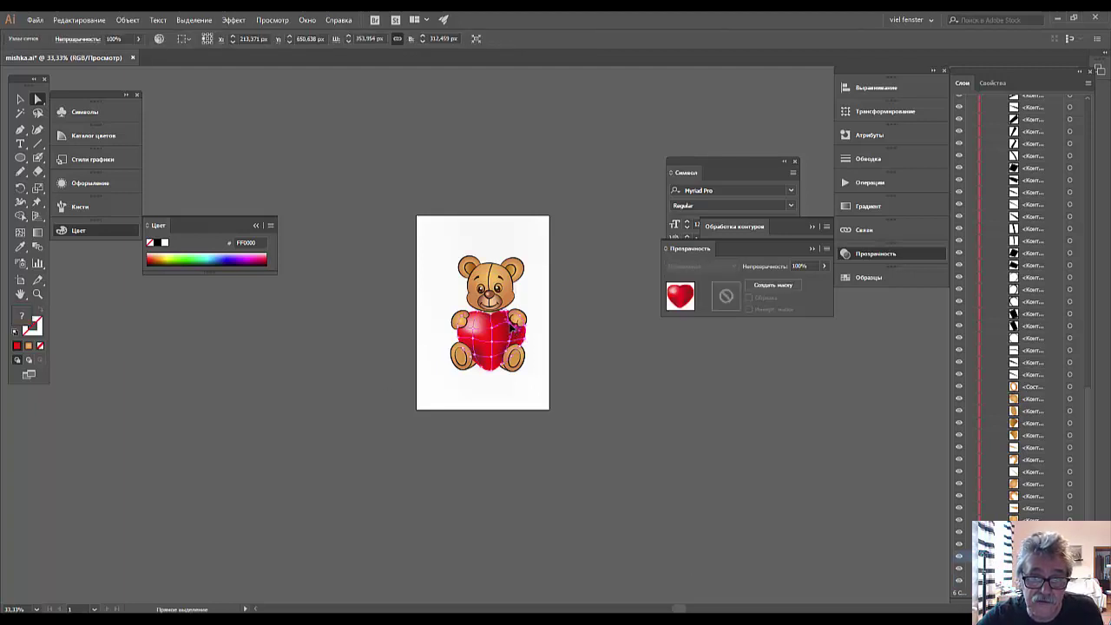
click(513, 326)
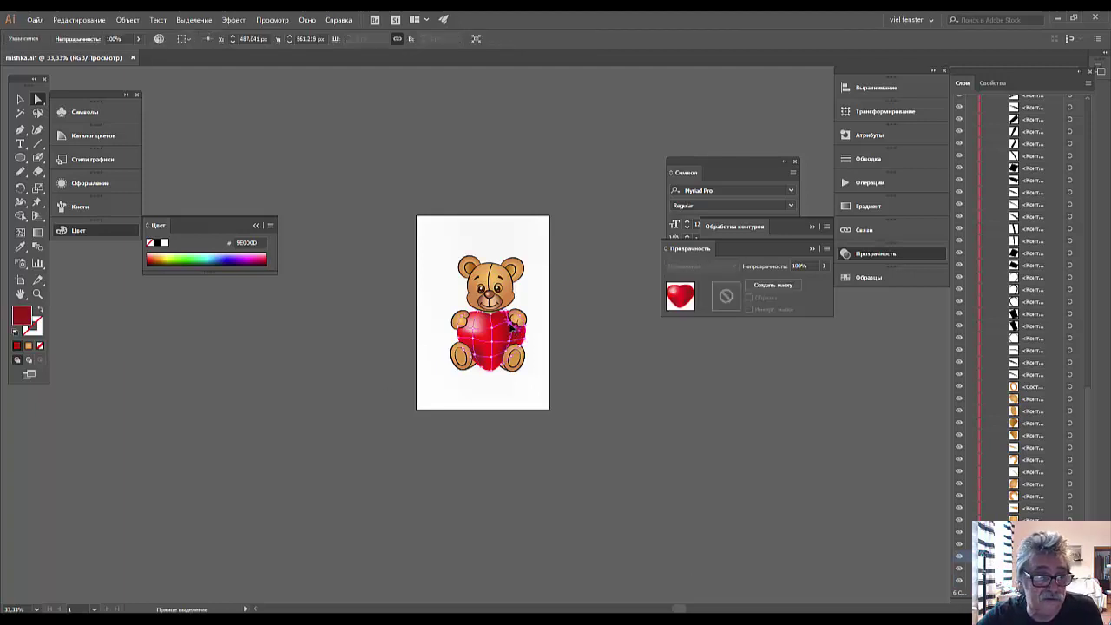
double_click(24, 318)
drag(895, 233, 889, 218)
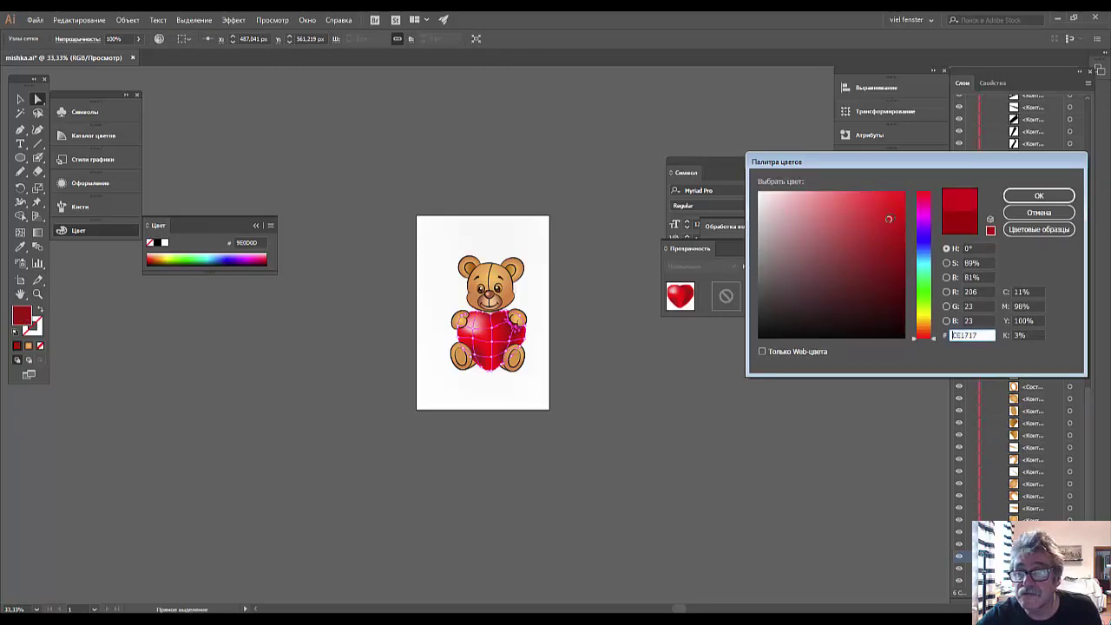
click(1013, 197)
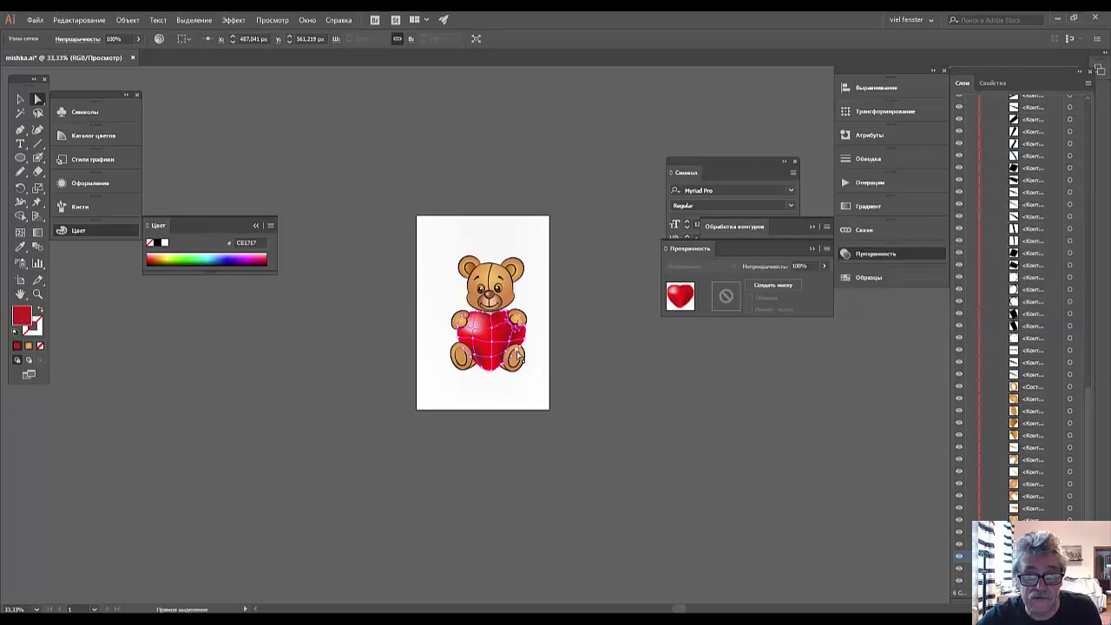
click(630, 396)
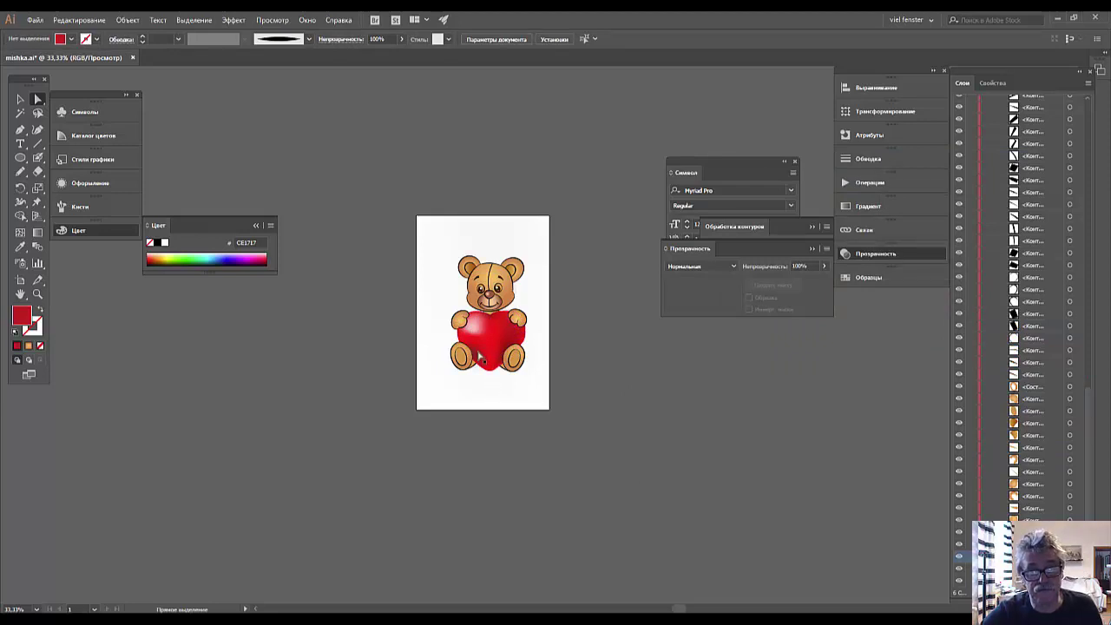
Set another dark mesh point on the heart to red C9000D
click(480, 356)
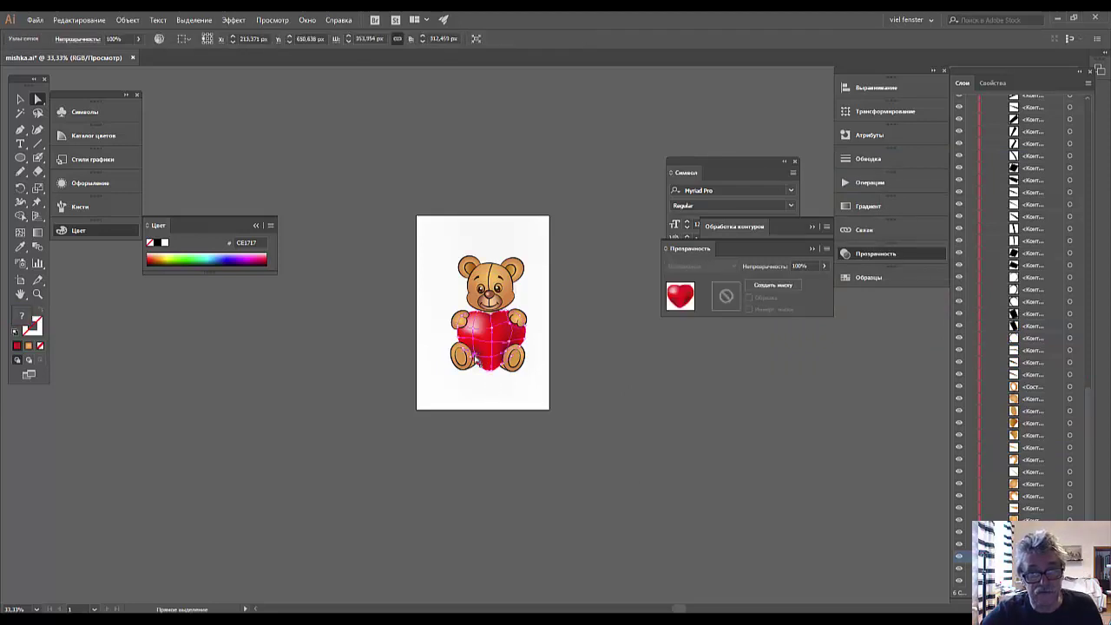
click(475, 358)
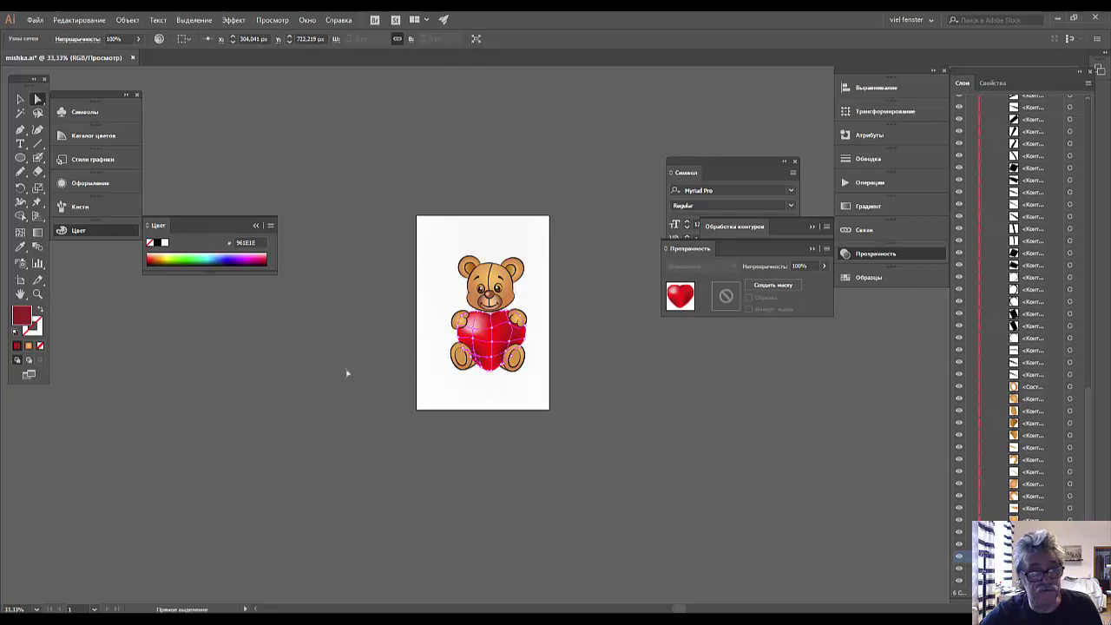
double_click(24, 317)
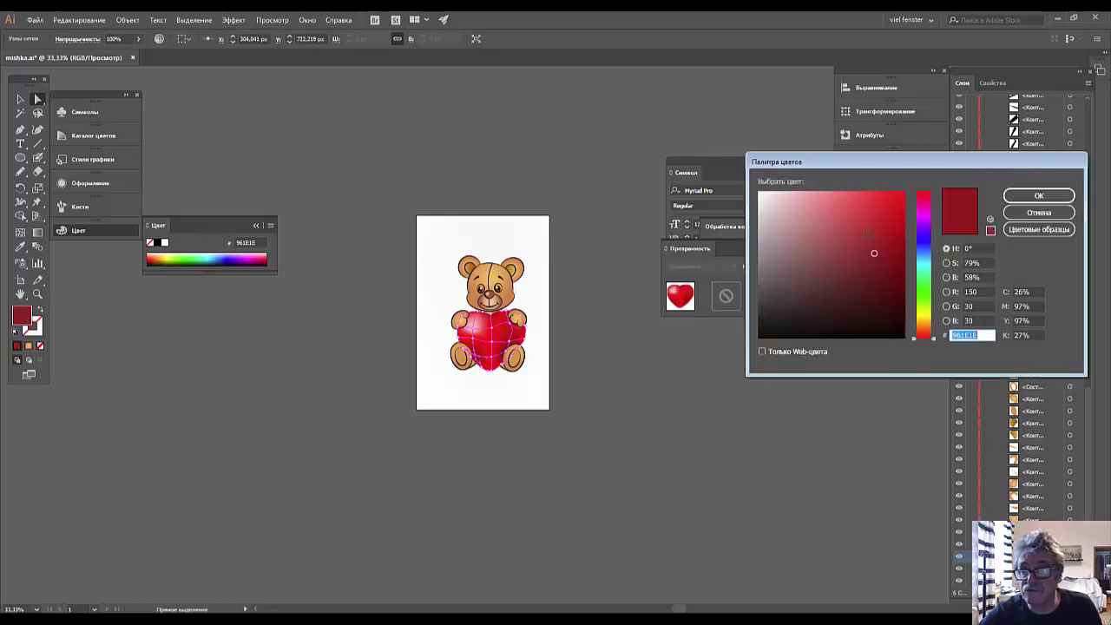
text(C9000D)
click(1039, 197)
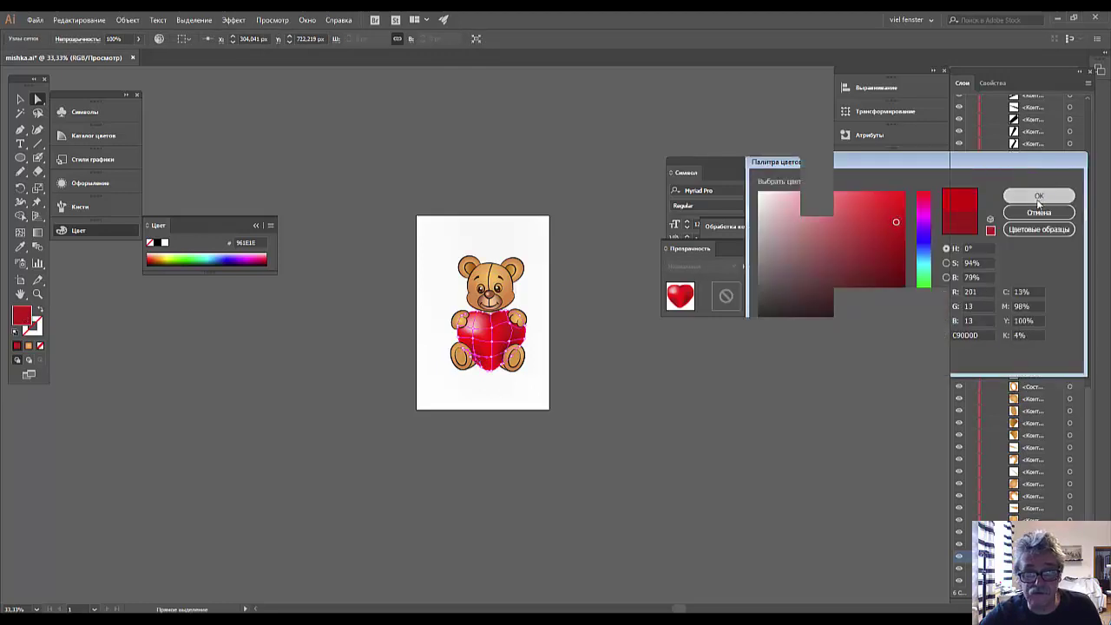
click(719, 538)
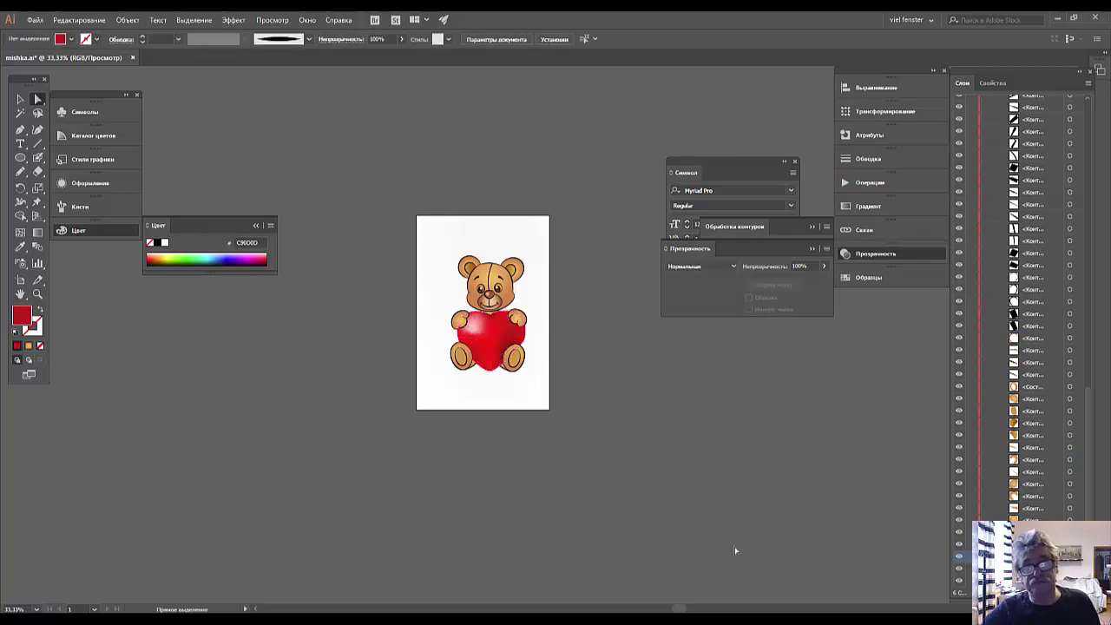
At 100% zoom, change a bright red mesh point to the softer red DB2121
key(ctrl+1)
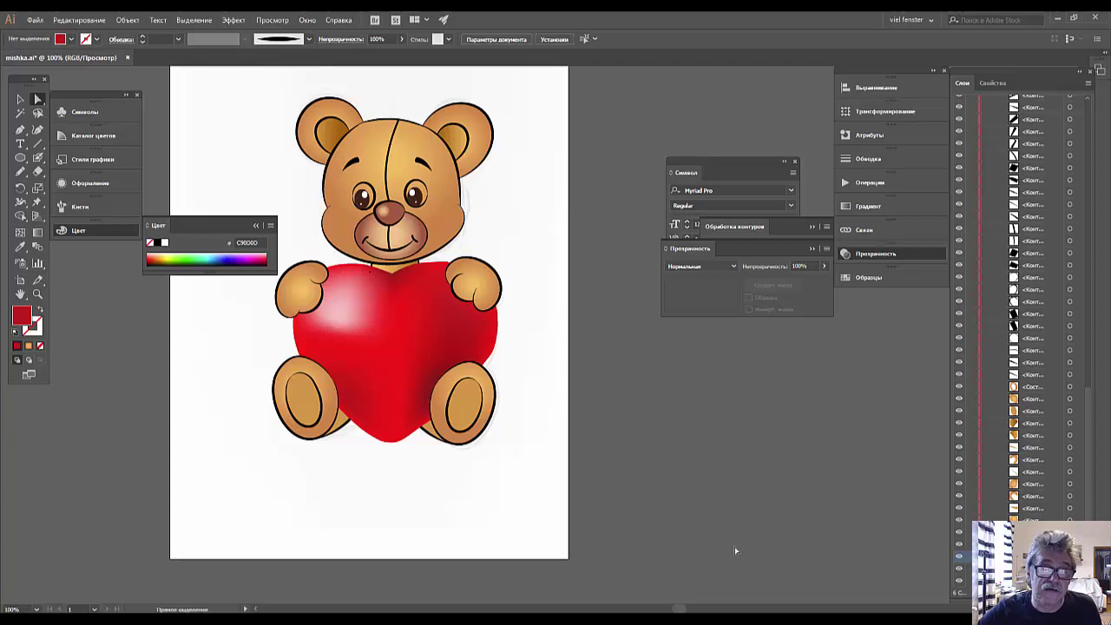
click(497, 352)
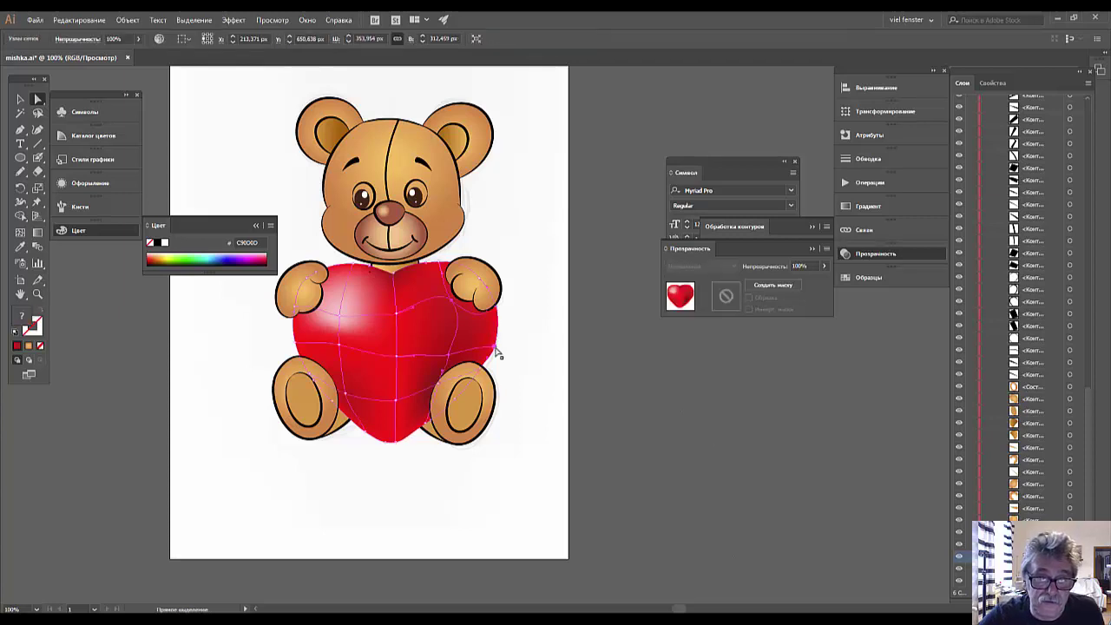
click(497, 351)
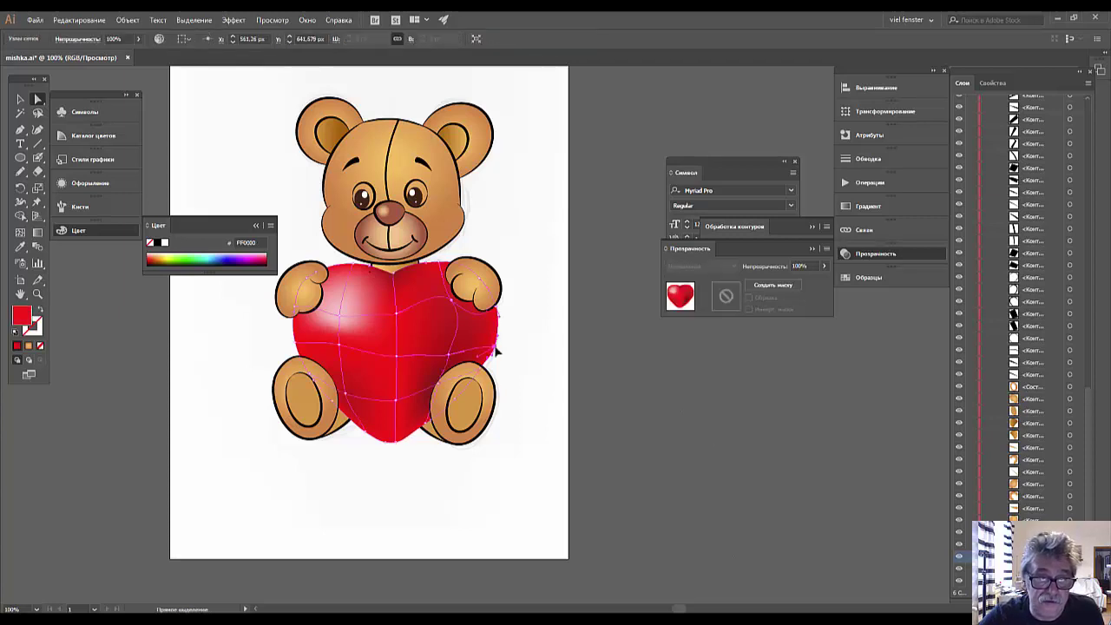
double_click(22, 317)
click(882, 213)
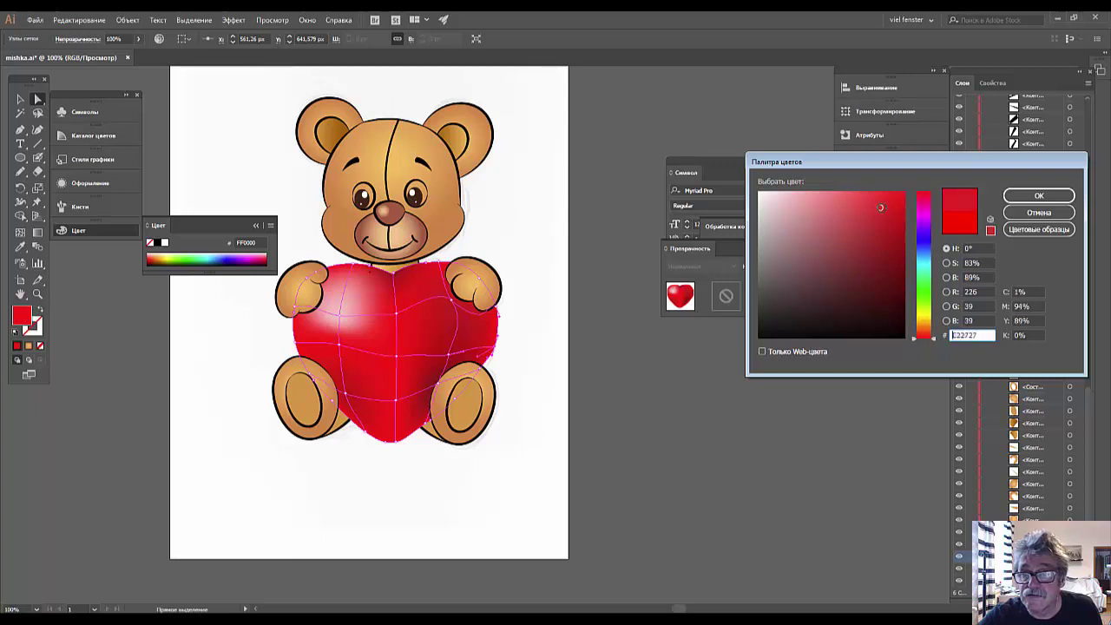
click(1021, 199)
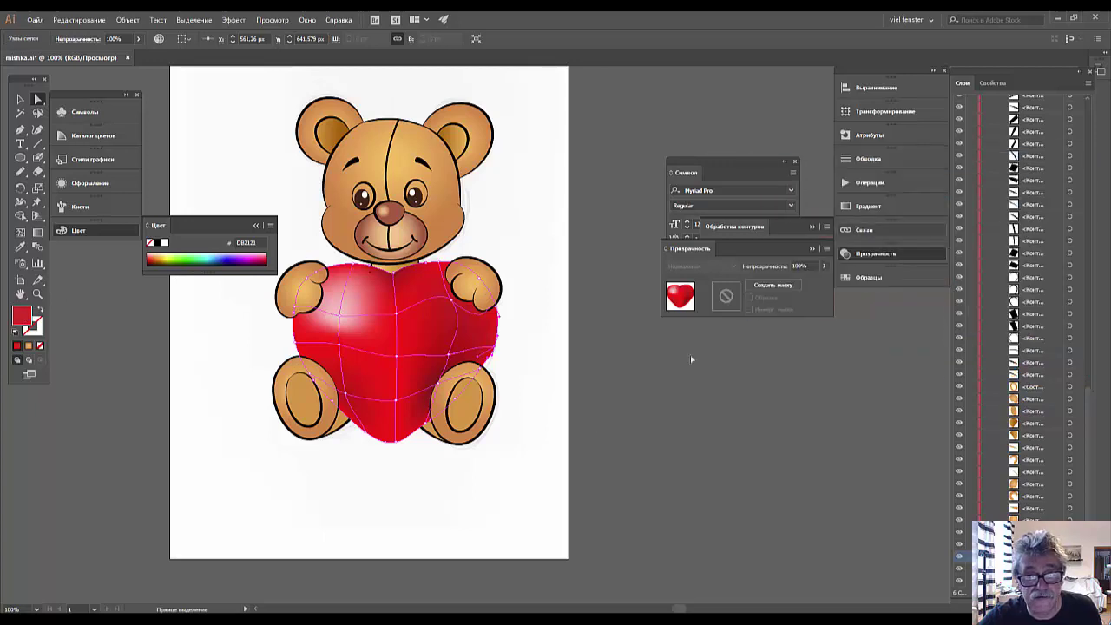
click(652, 457)
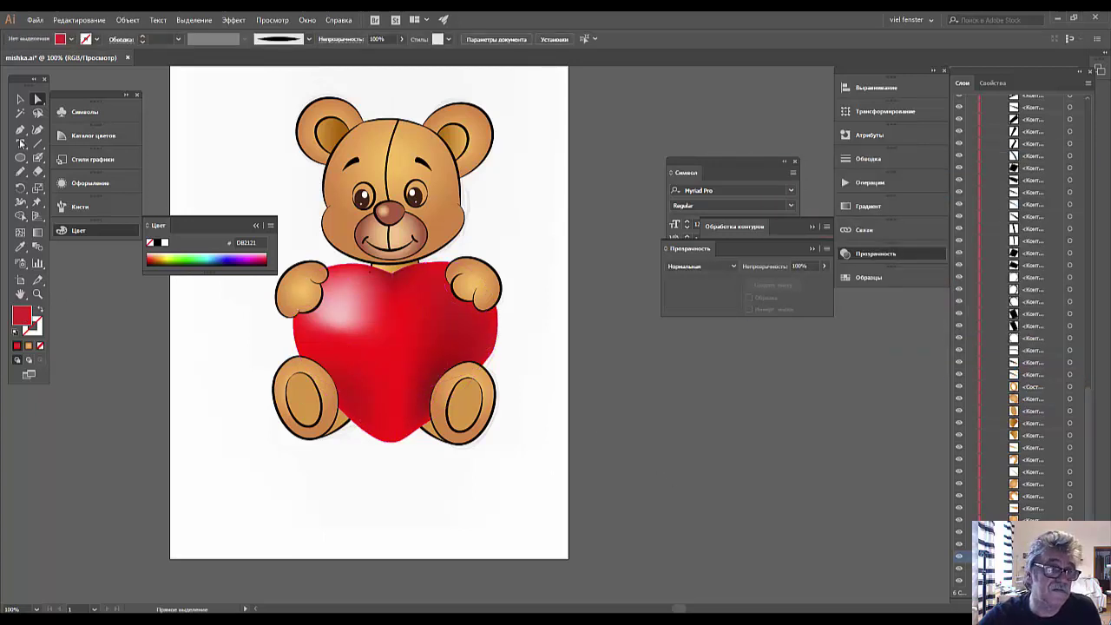
click(24, 100)
Select the sketch image and inspect the bear's head at different zoom levels
click(535, 276)
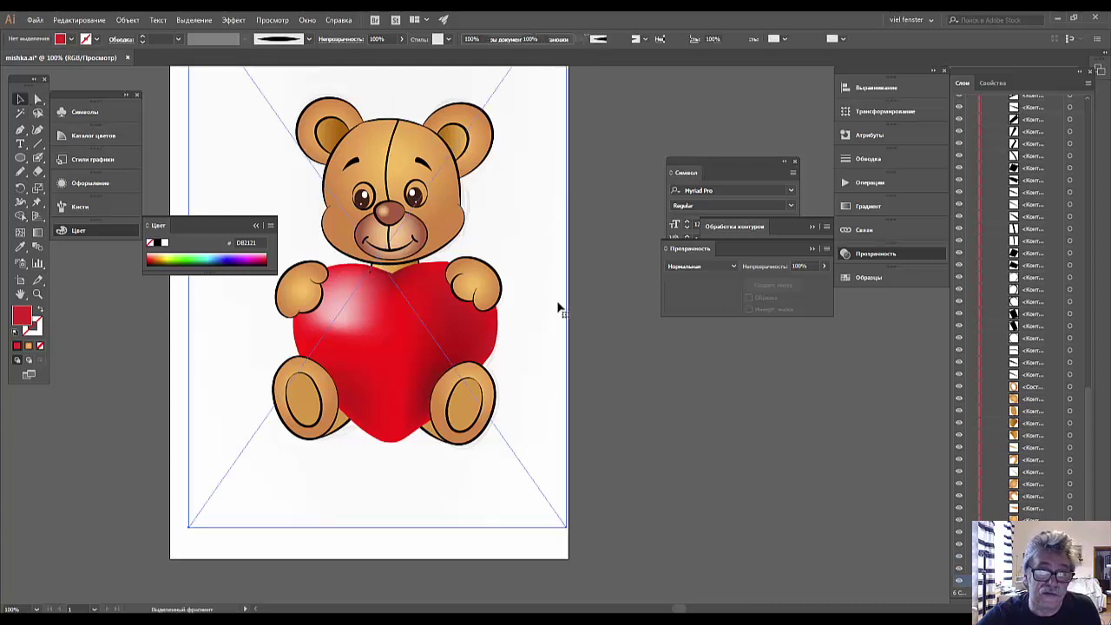
key(ctrl+minus)
key(ctrl+minus)
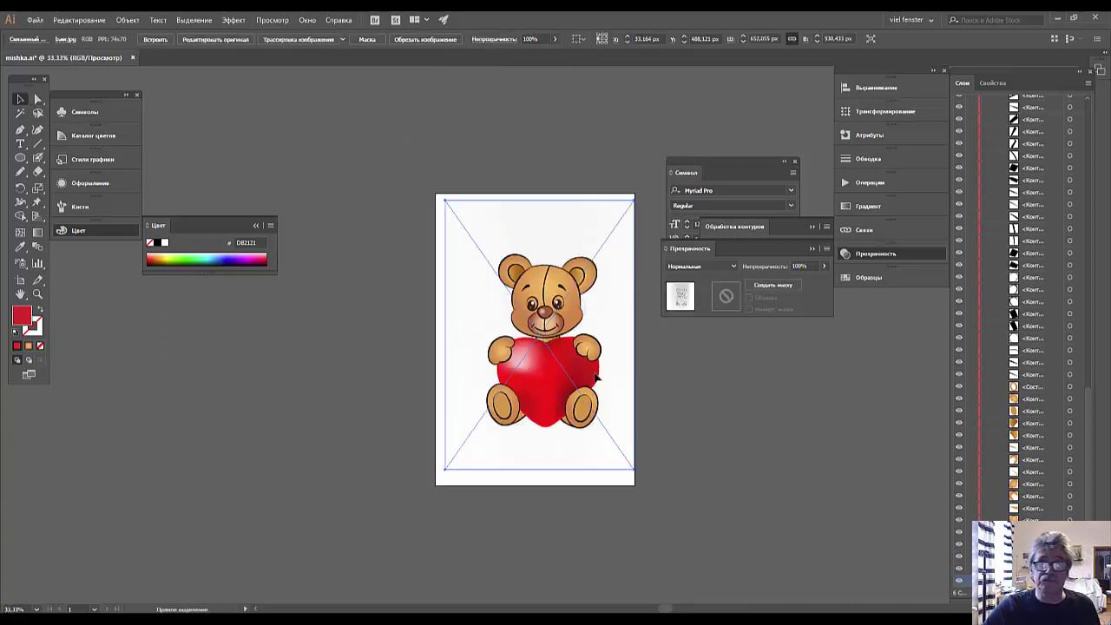
key(ctrl+minus)
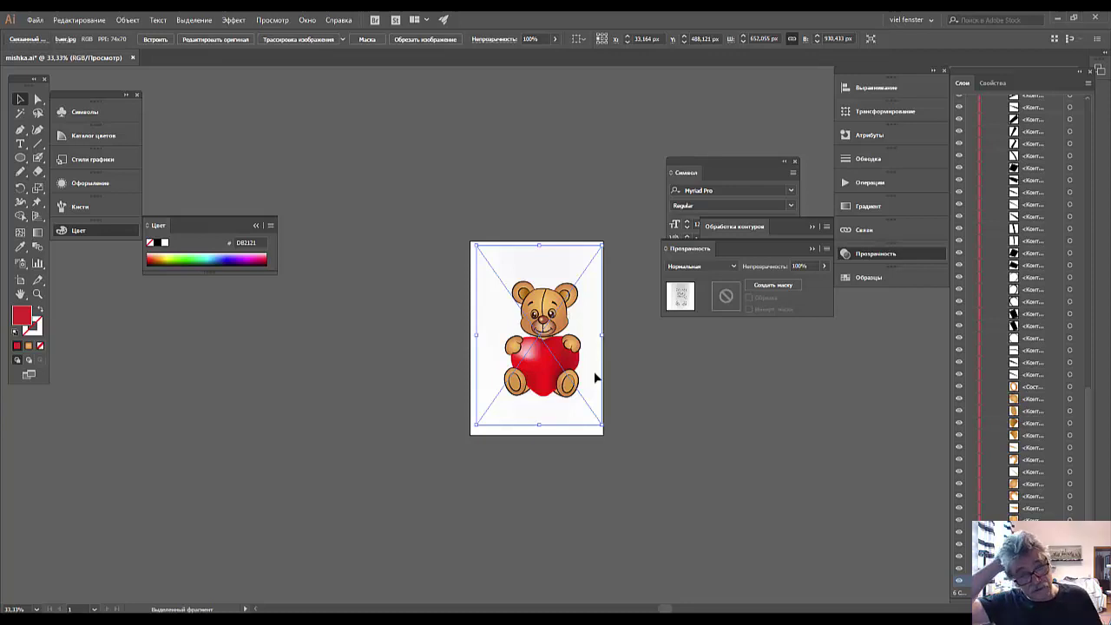
click(655, 395)
key(ctrl+1)
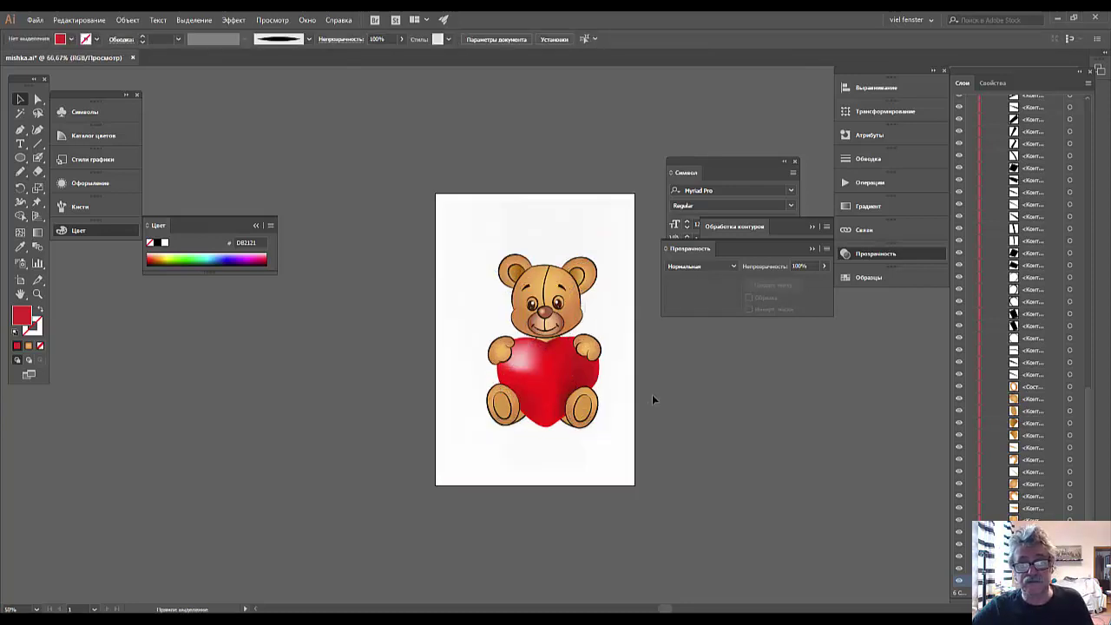
mouse_move(774, 434)
mouse_down()
mouse_move(714, 322)
mouse_move(698, 320)
mouse_up()
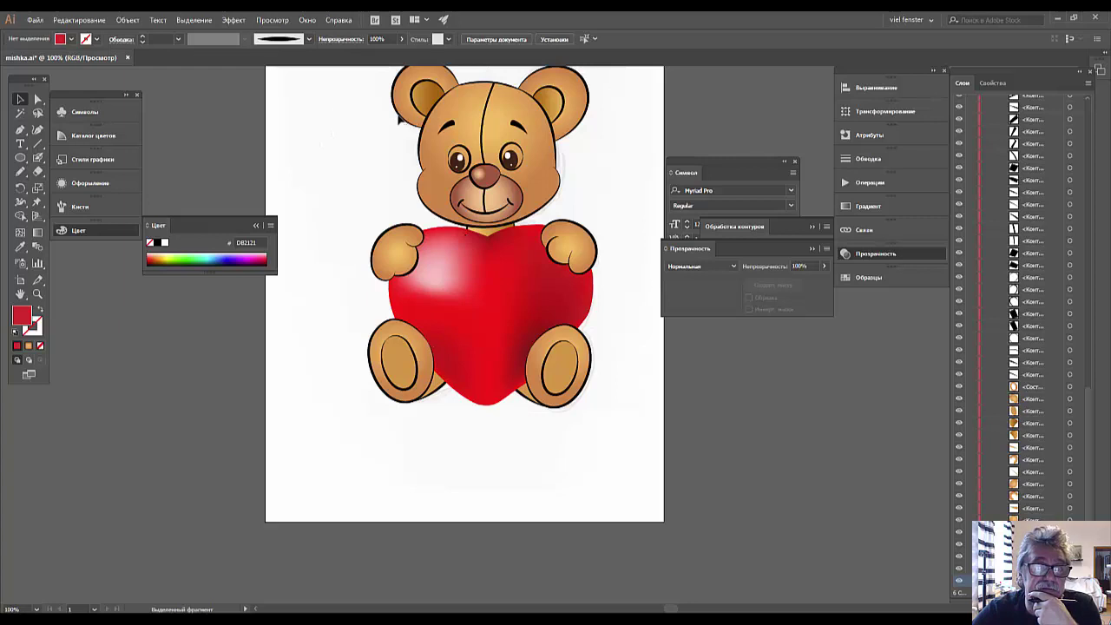
click(400, 119)
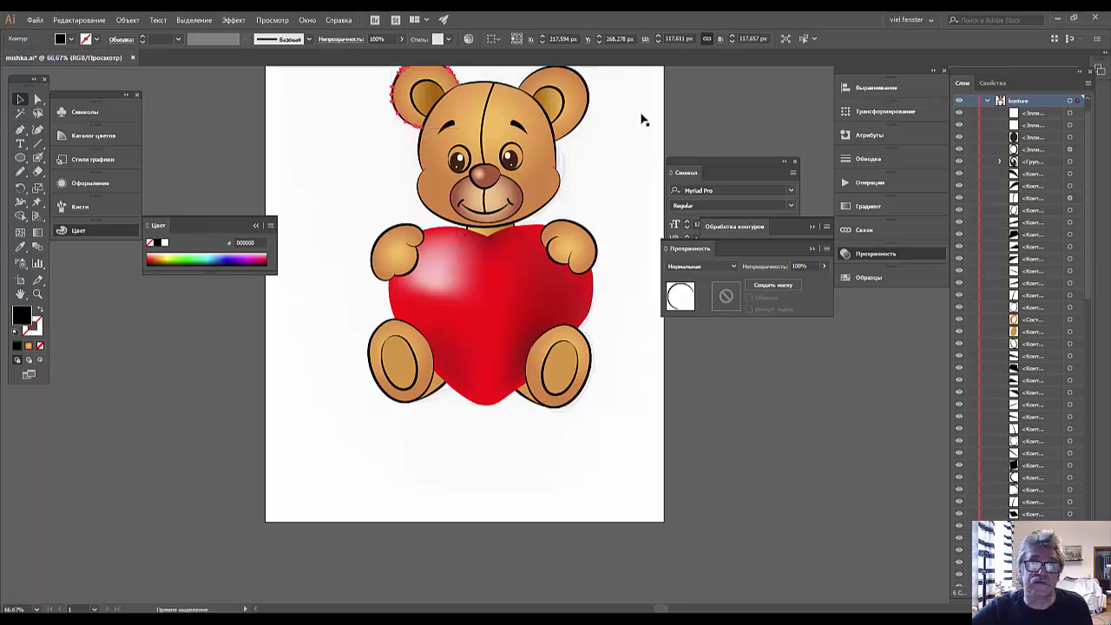
At 50% zoom, drag the faded sketch image left off the artboard and delete it
key(ctrl+minus)
key(ctrl+minus)
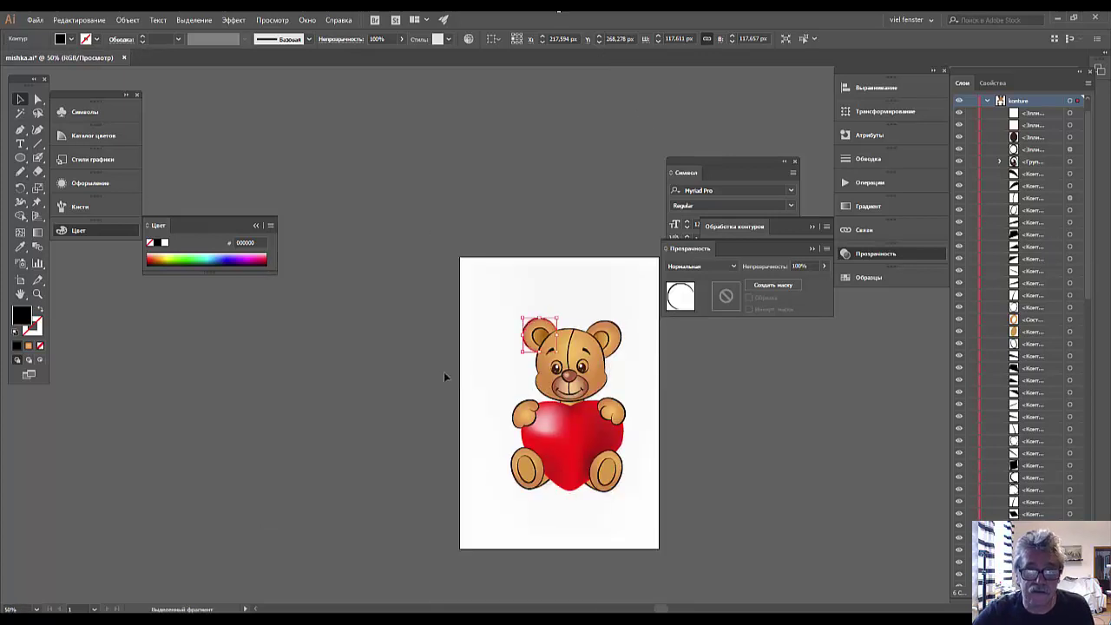
drag(484, 311, 318, 347)
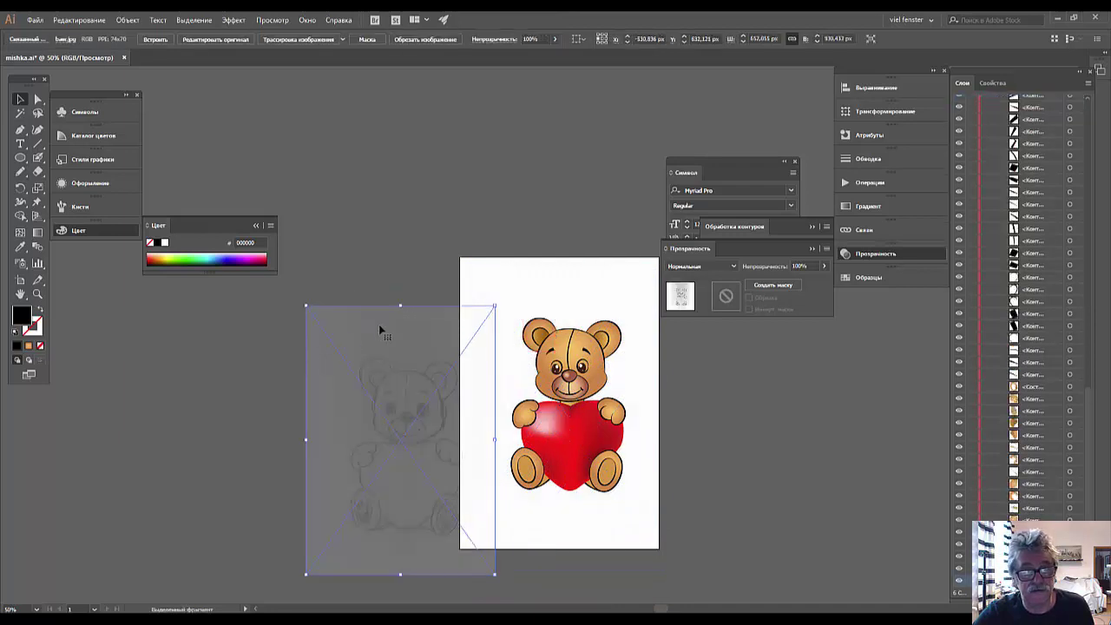
drag(403, 384, 295, 364)
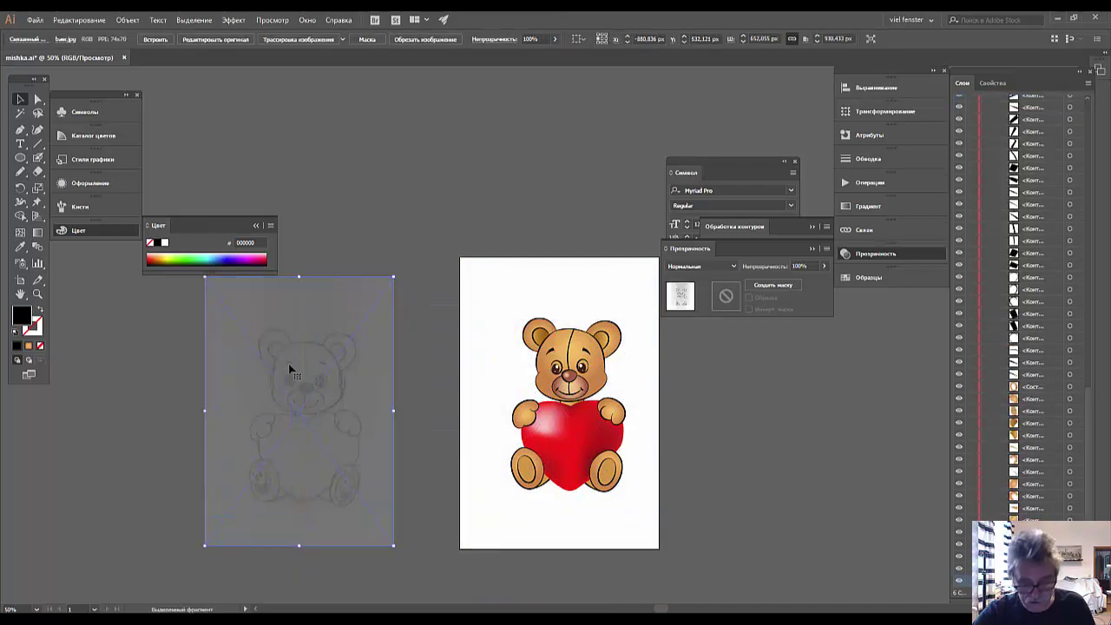
key(Delete)
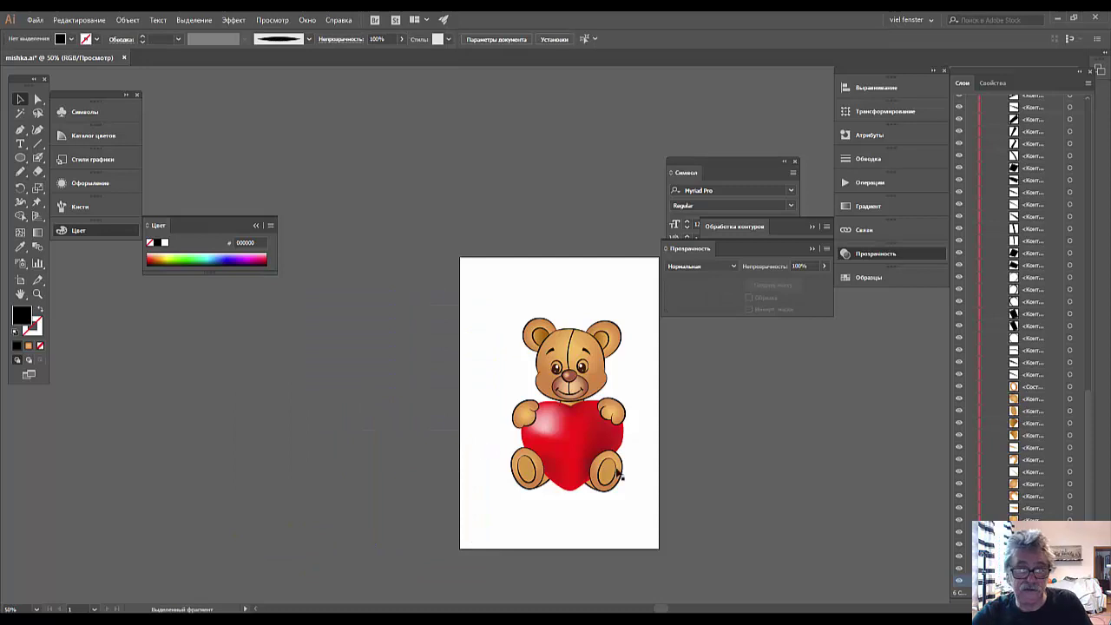
Marquee-select the bear's head, then body and heart, clear the selection, and collapse konture
click(537, 328)
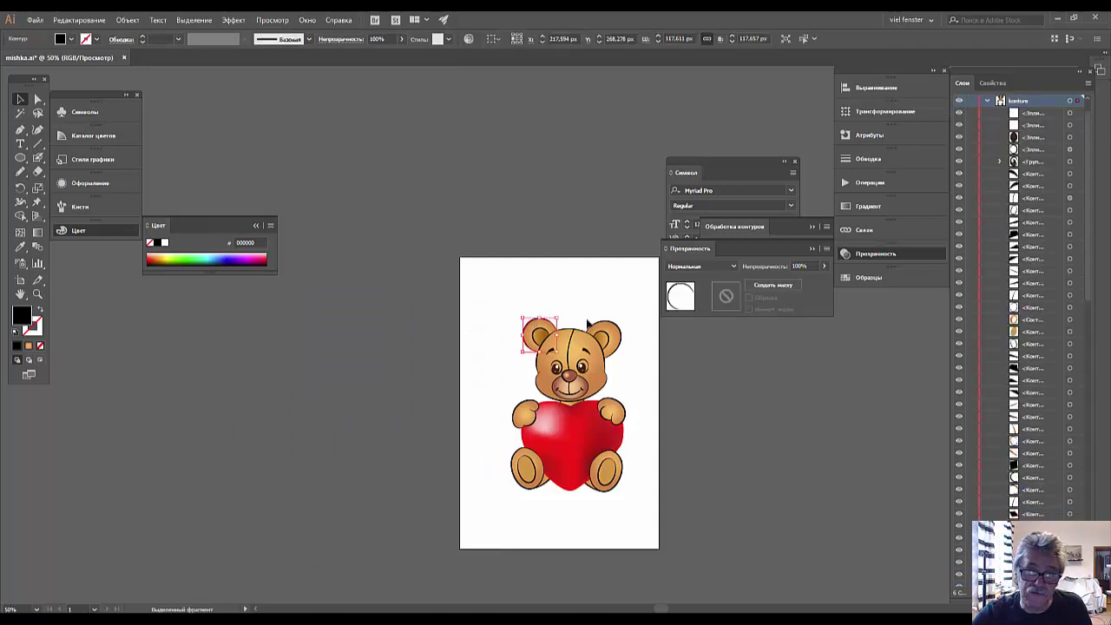
drag(647, 308, 484, 405)
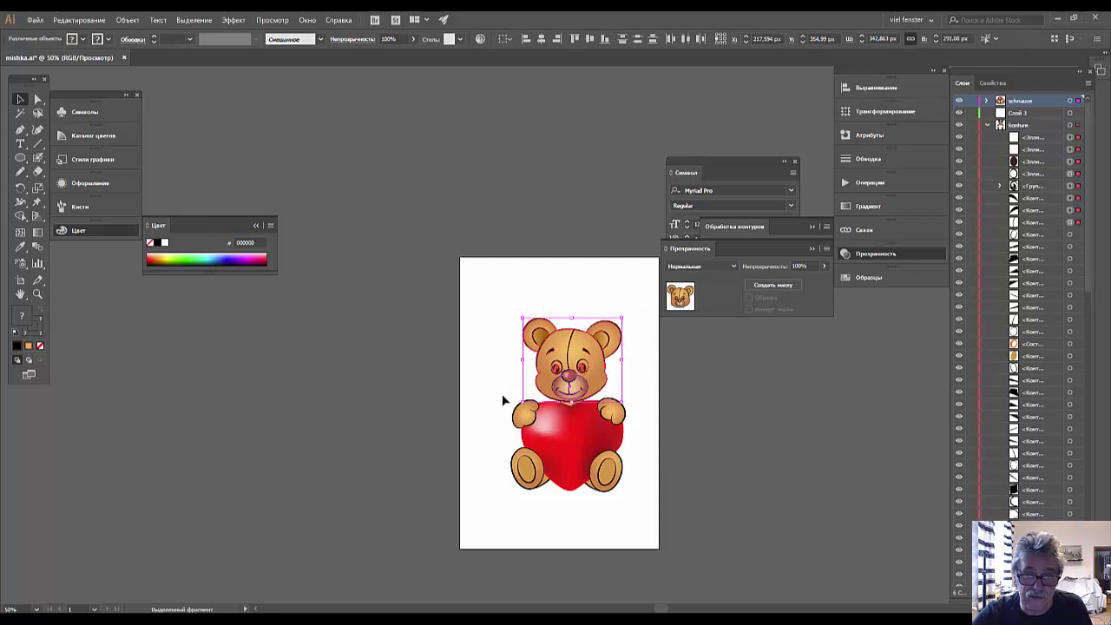
drag(502, 396, 642, 511)
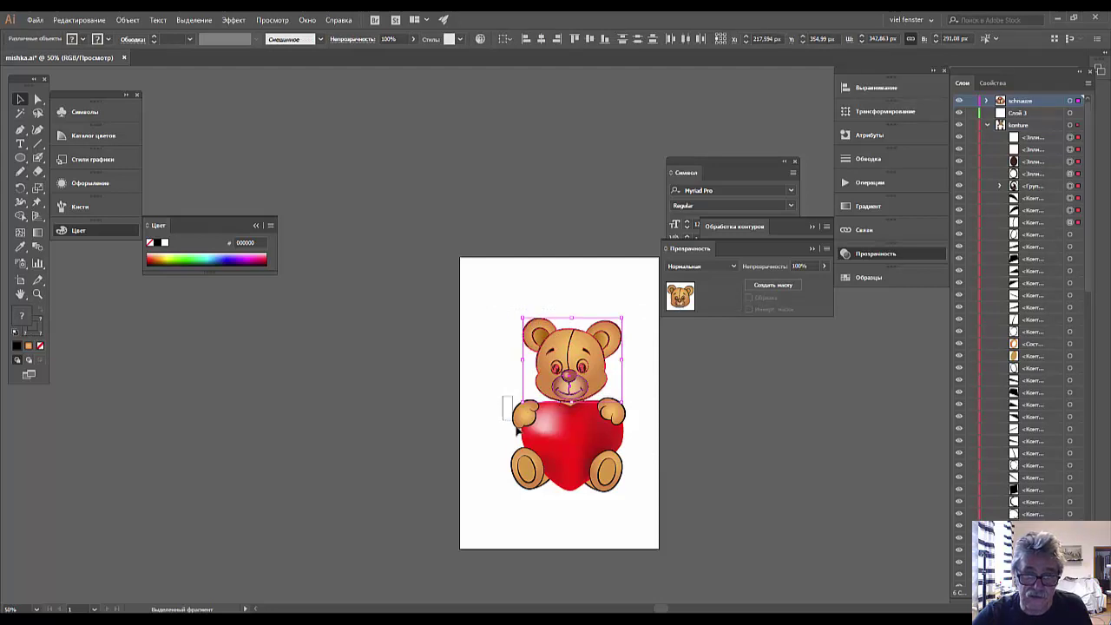
click(637, 521)
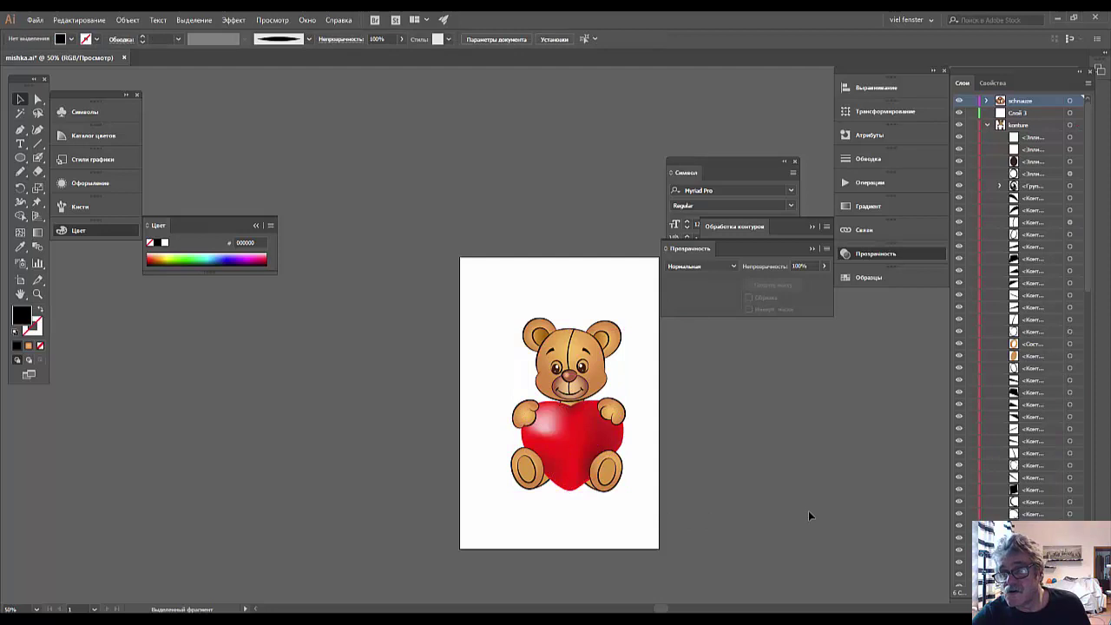
click(989, 125)
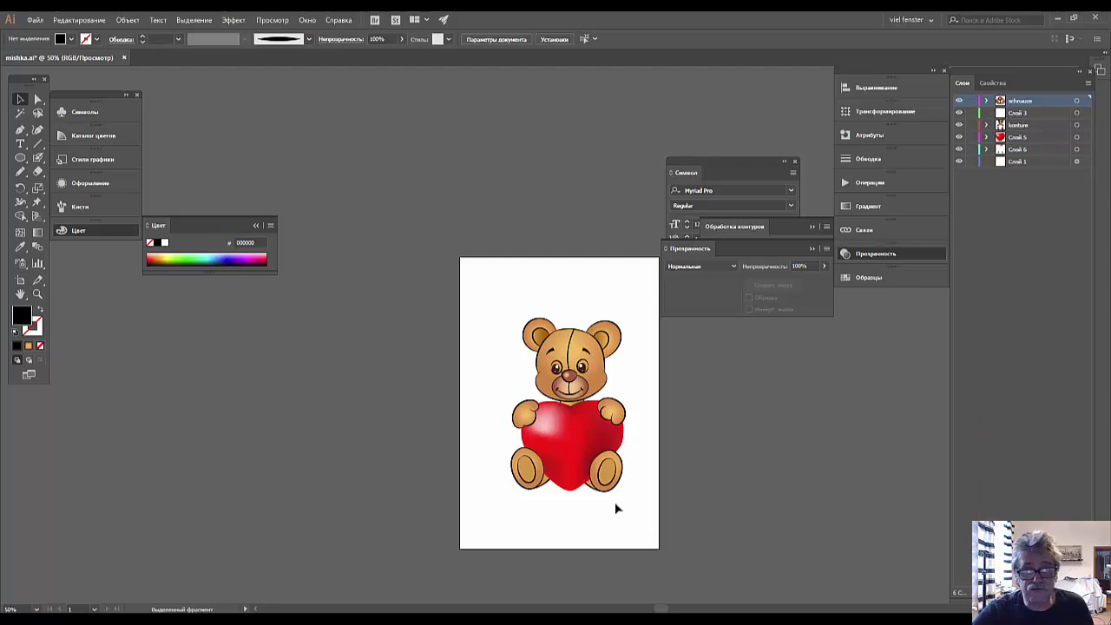
Set the stroke colour to near-black, first 070101 then 0A0A0A, leaving the heart unchanged
click(616, 444)
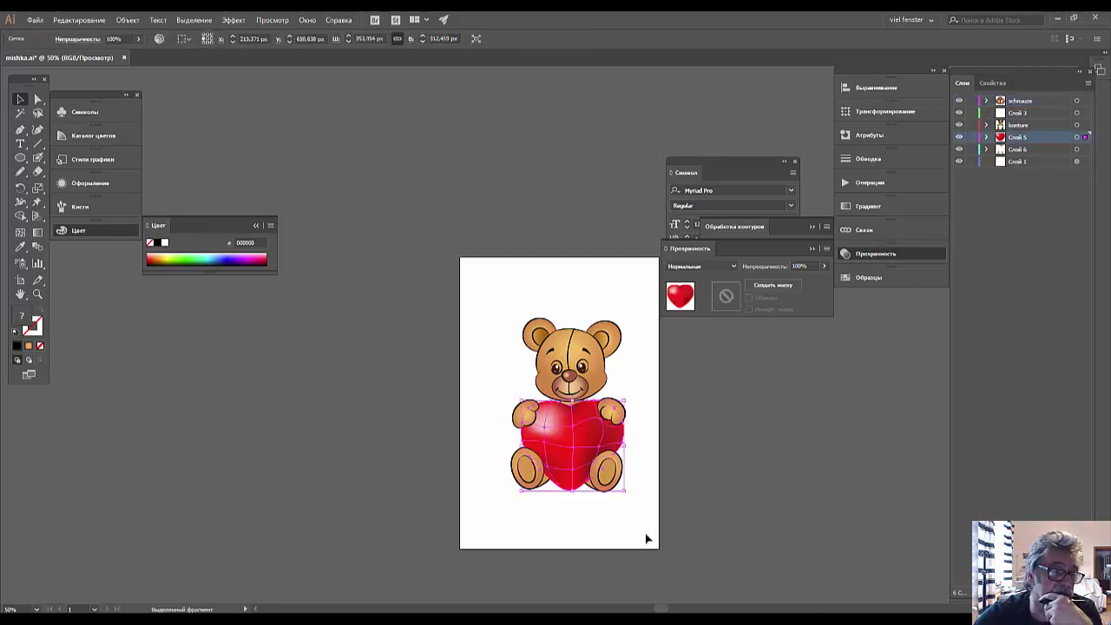
double_click(37, 331)
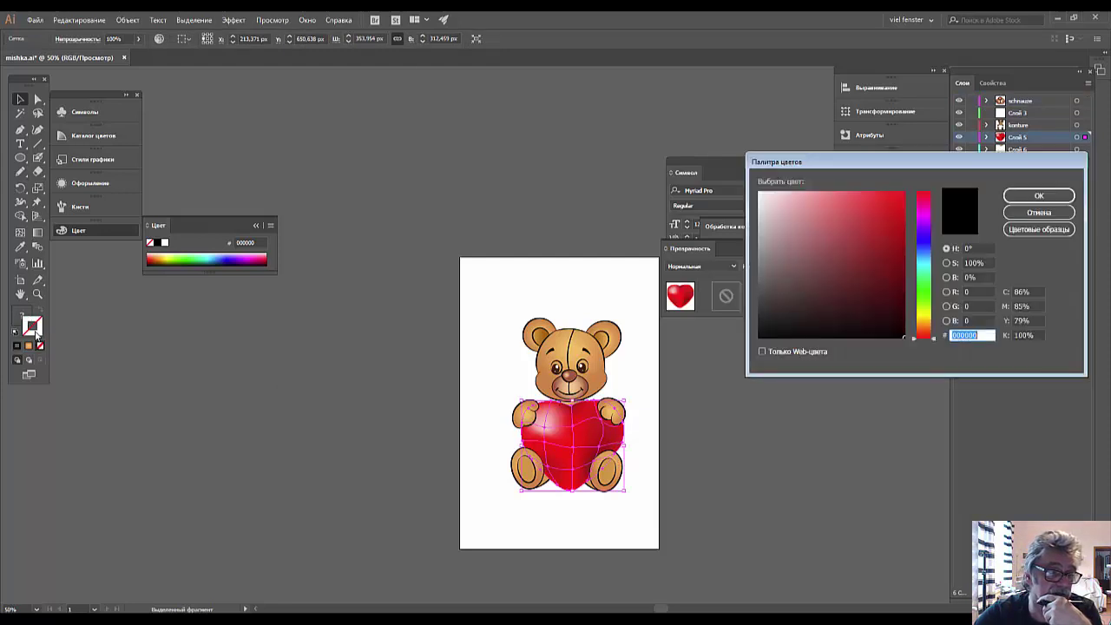
click(884, 334)
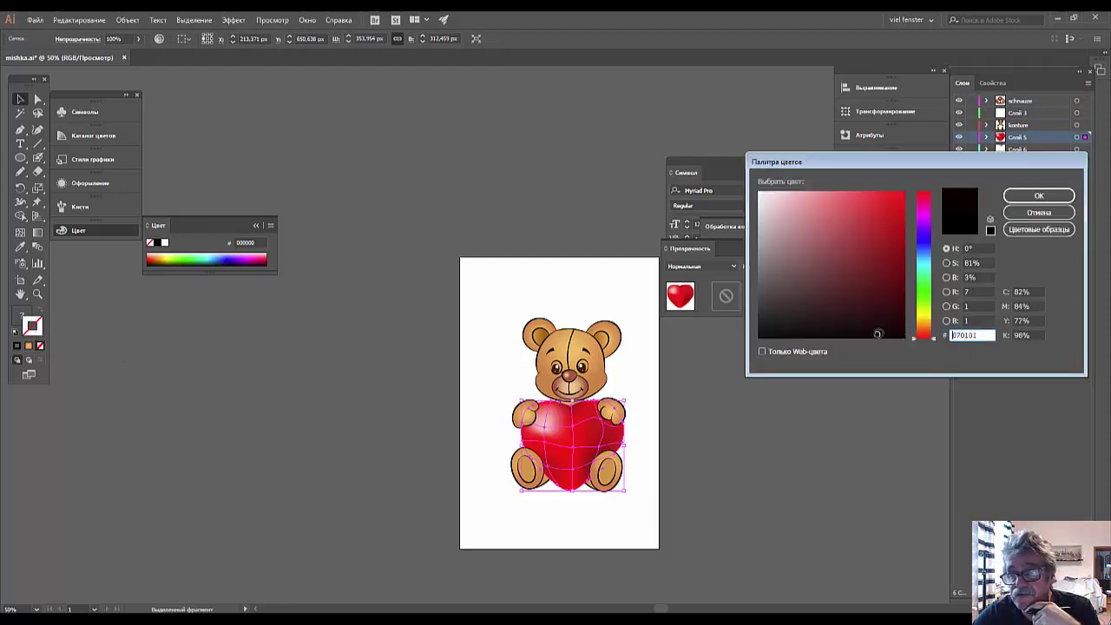
click(1038, 195)
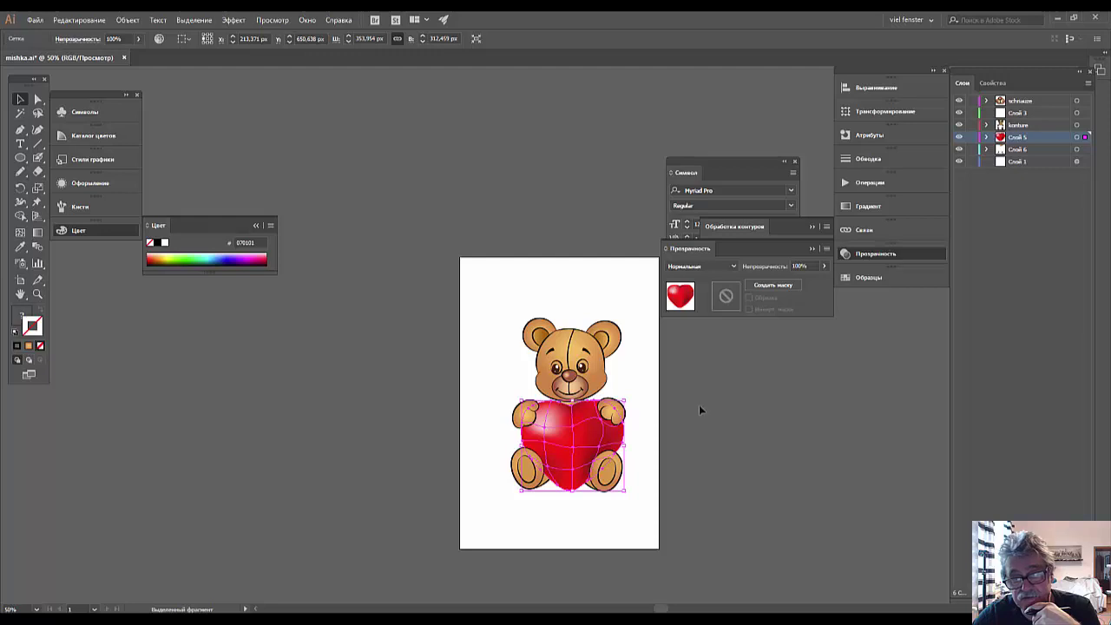
click(696, 452)
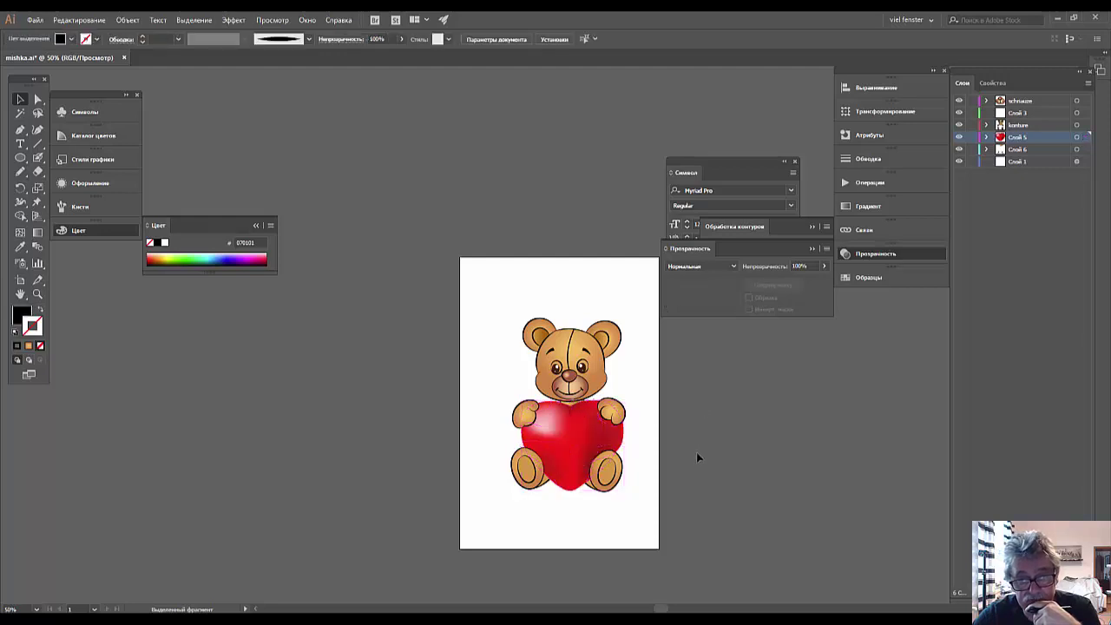
click(575, 493)
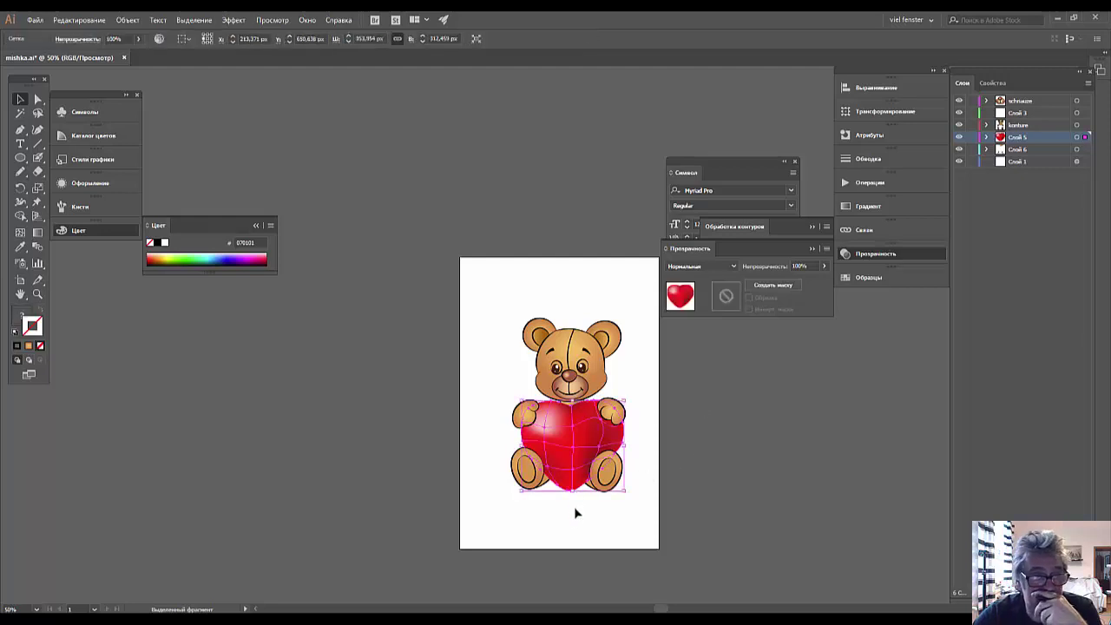
double_click(30, 327)
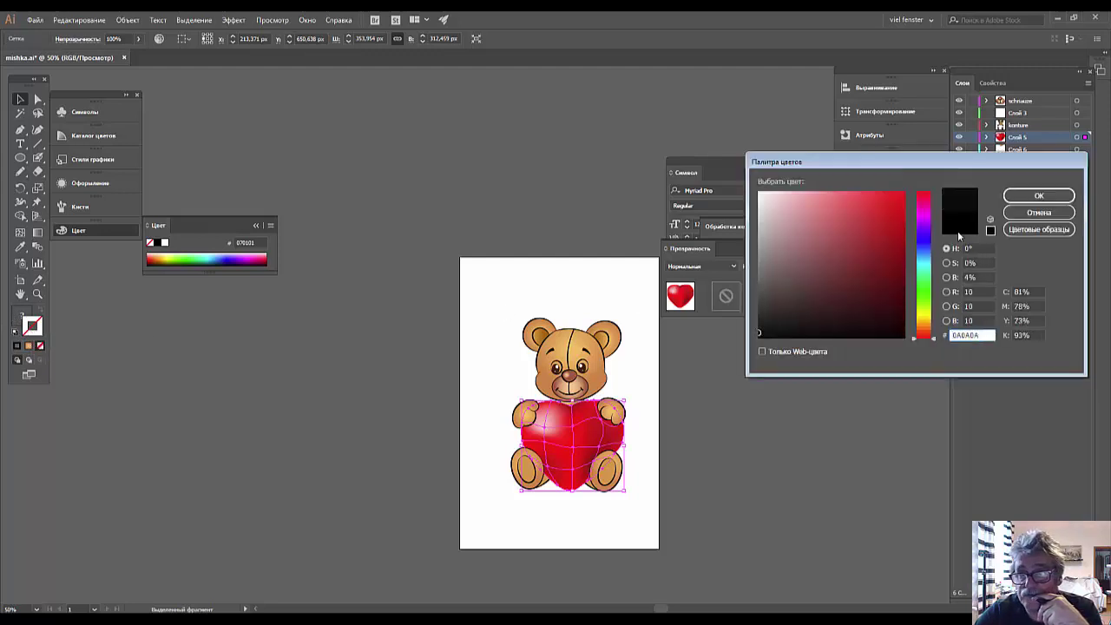
click(1031, 199)
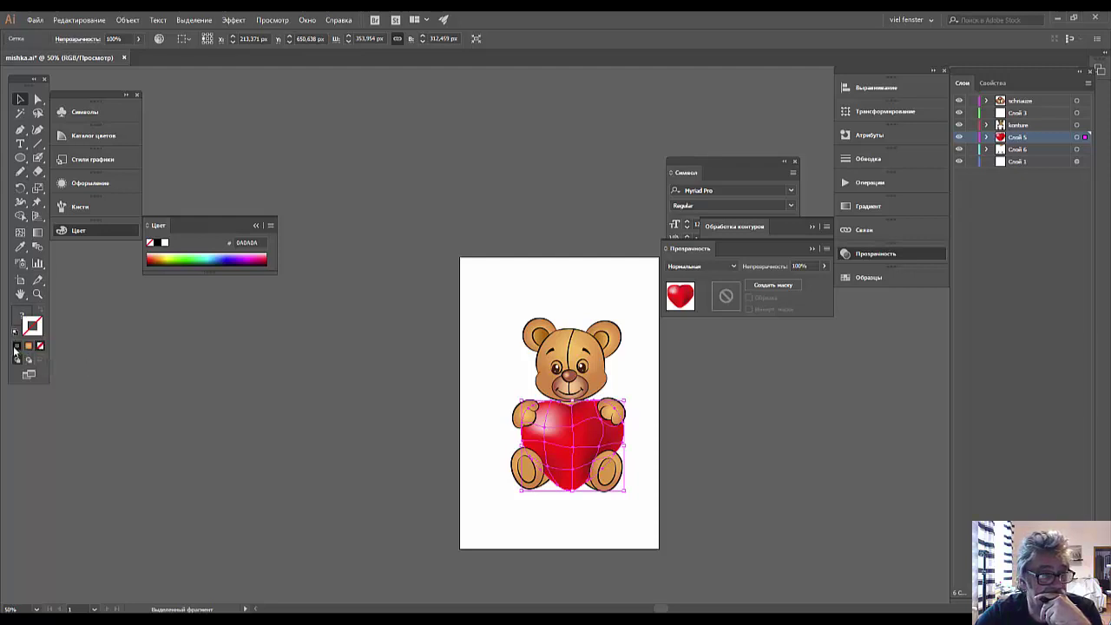
click(709, 490)
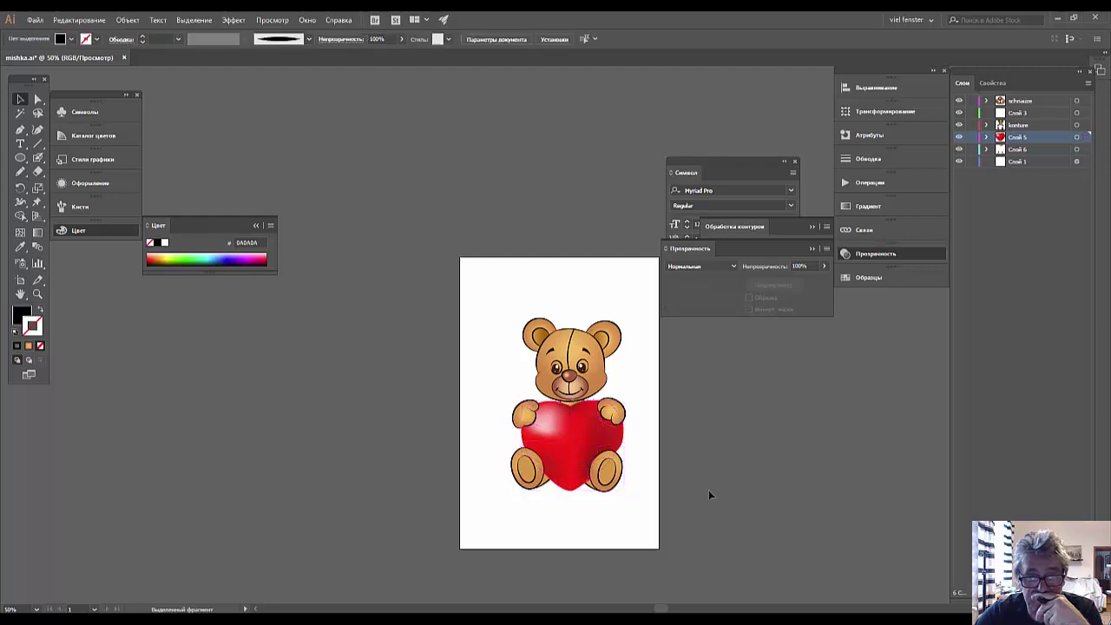
Zoom in on the bear, expand Слой 5 and konture in Layers, and select the heart mesh
ctrl+click(544, 326)
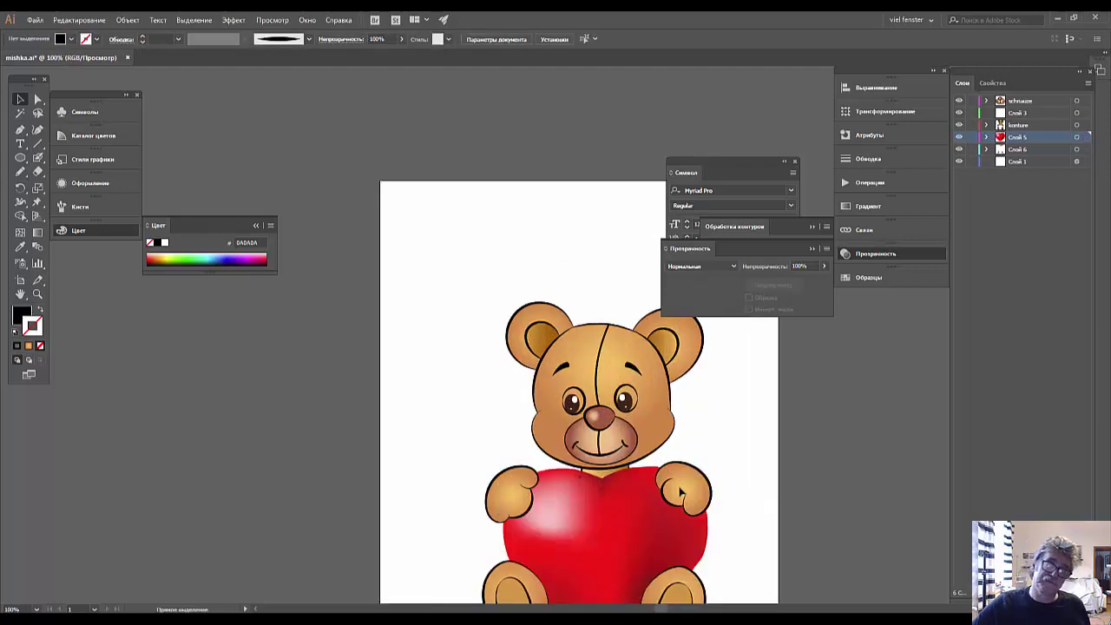
scroll(432, 261, down, 3)
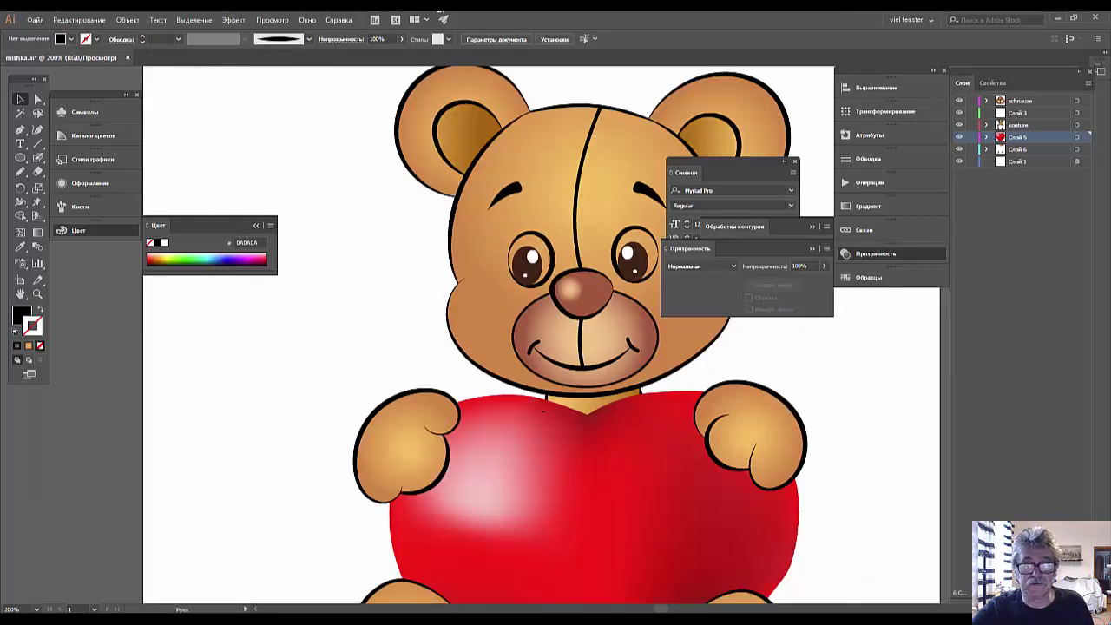
scroll(422, 521, down, 3)
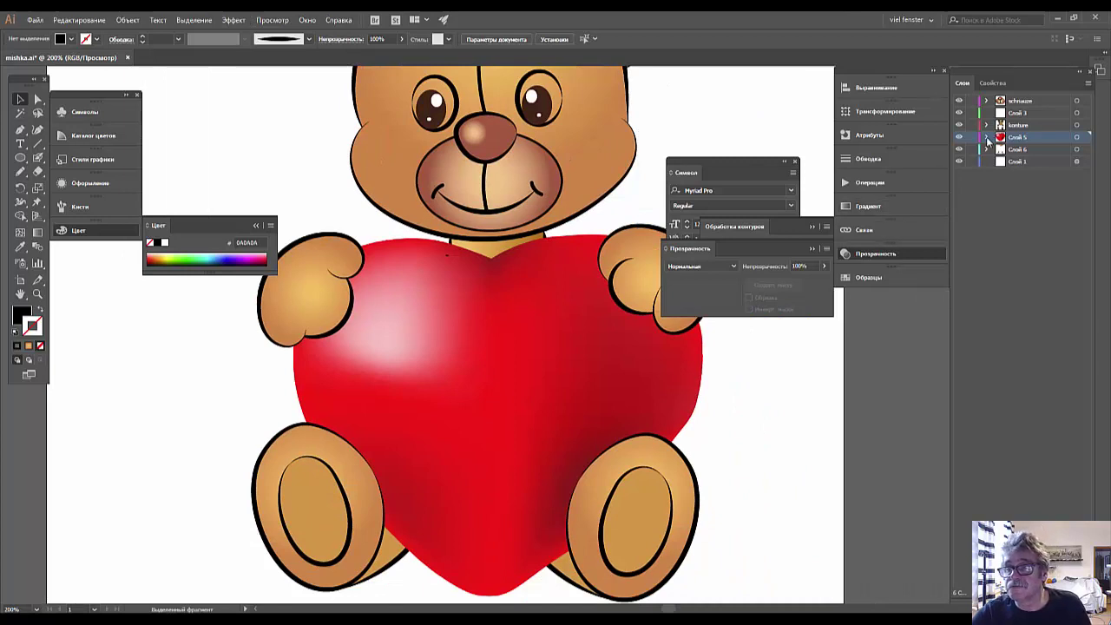
click(987, 138)
click(1014, 153)
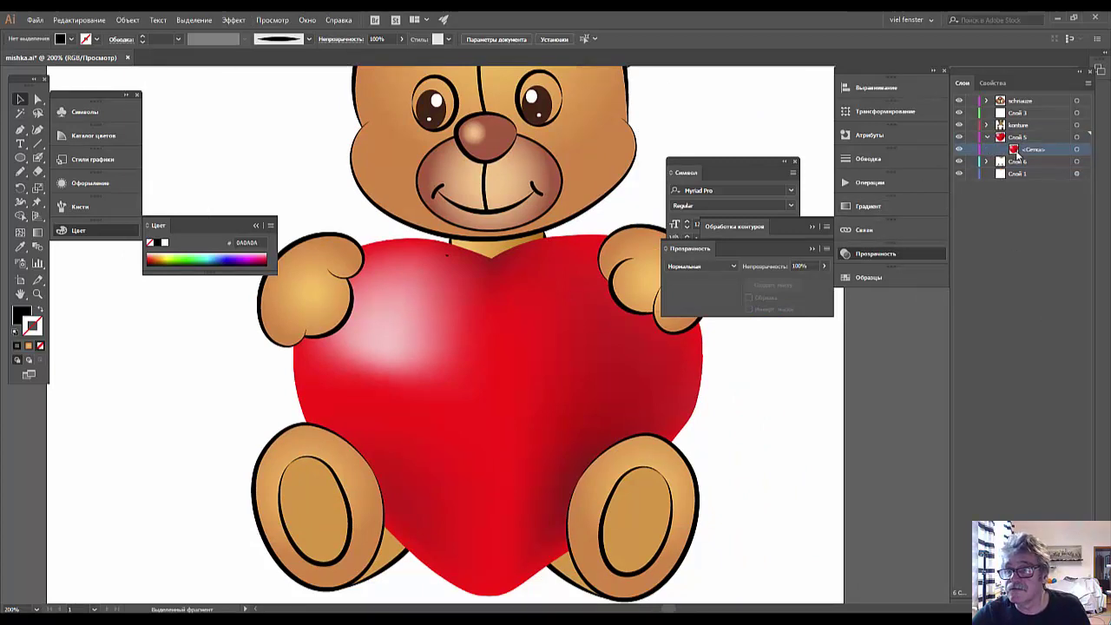
click(986, 125)
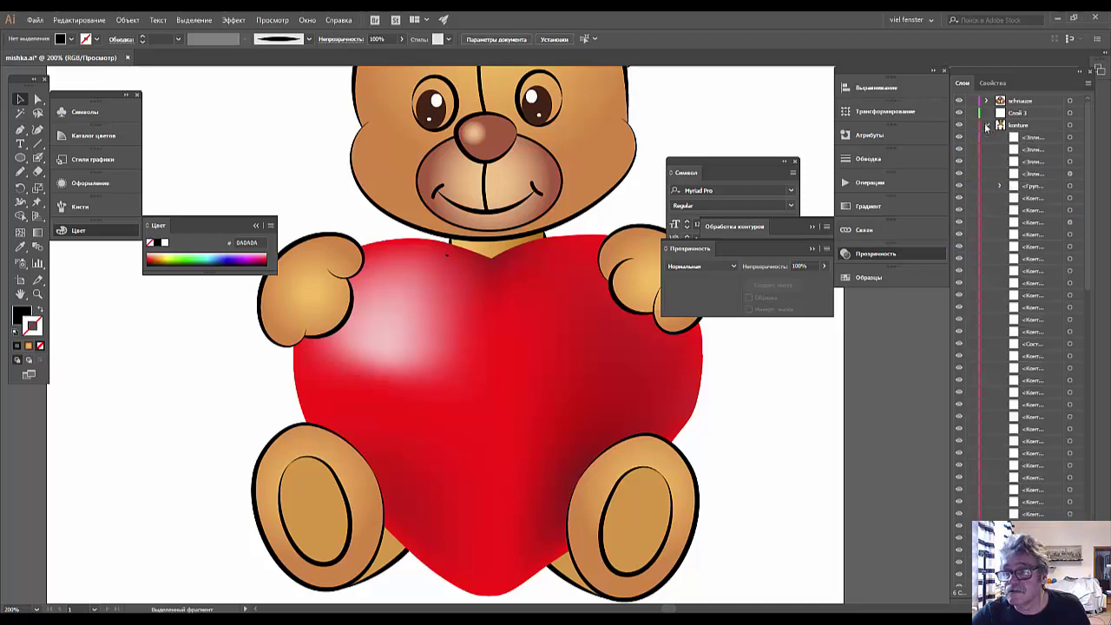
drag(1089, 210, 1091, 512)
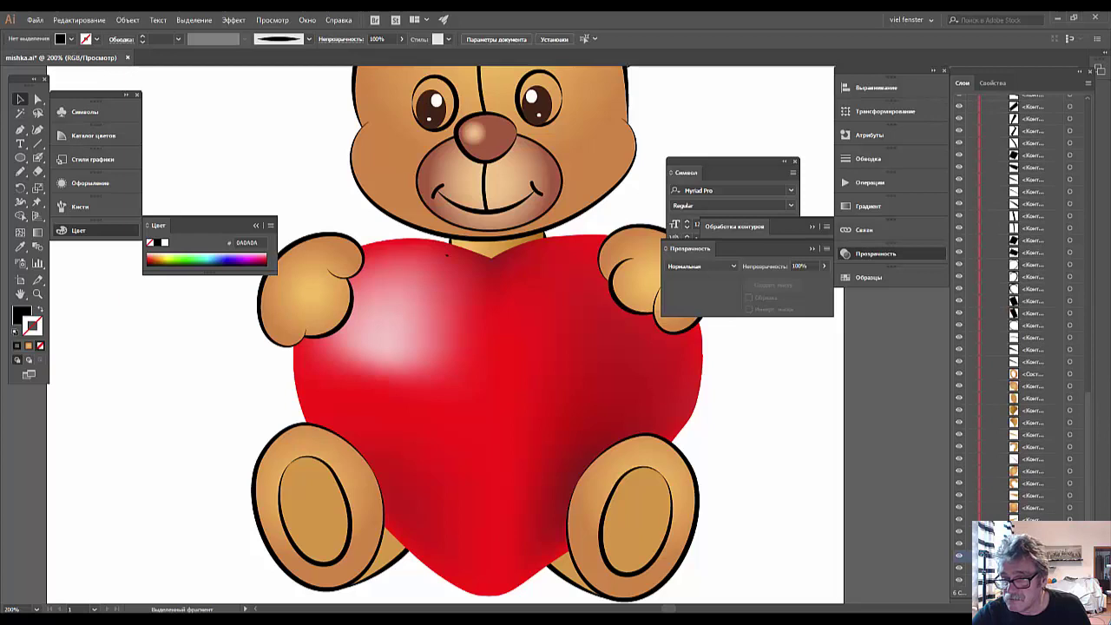
click(958, 566)
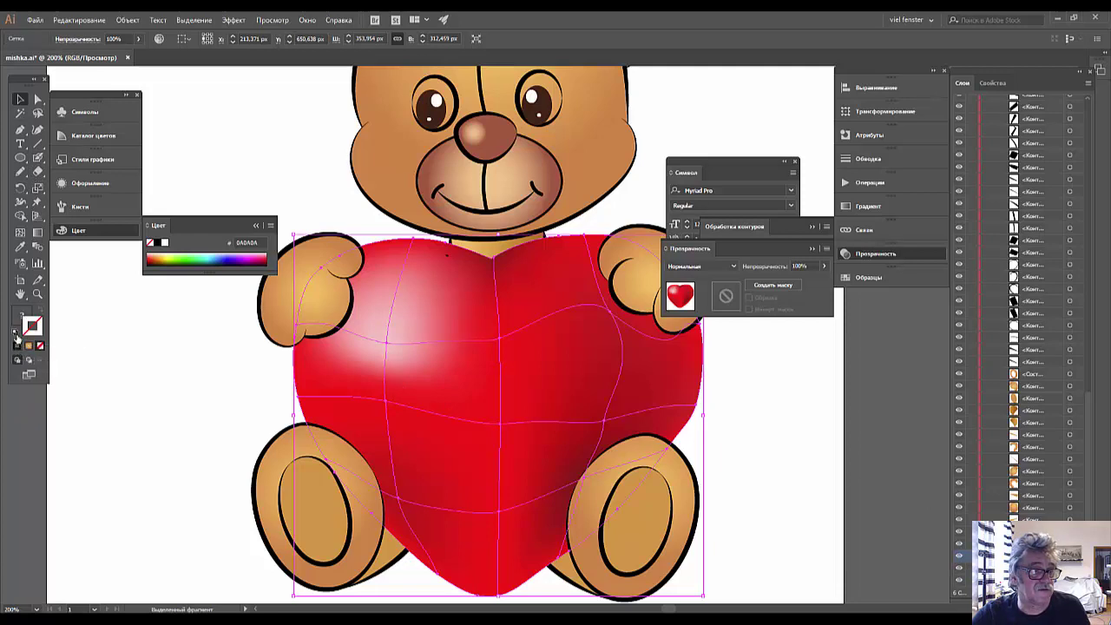
Try a white fill on the heart, undo it, and zoom out to 50%
click(16, 333)
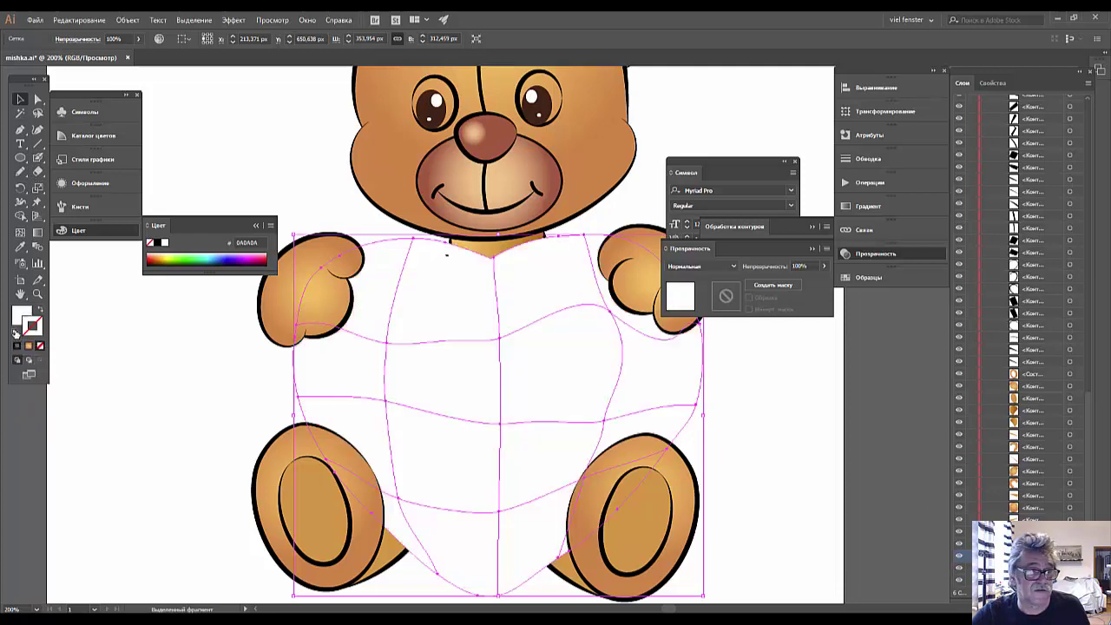
key(a)
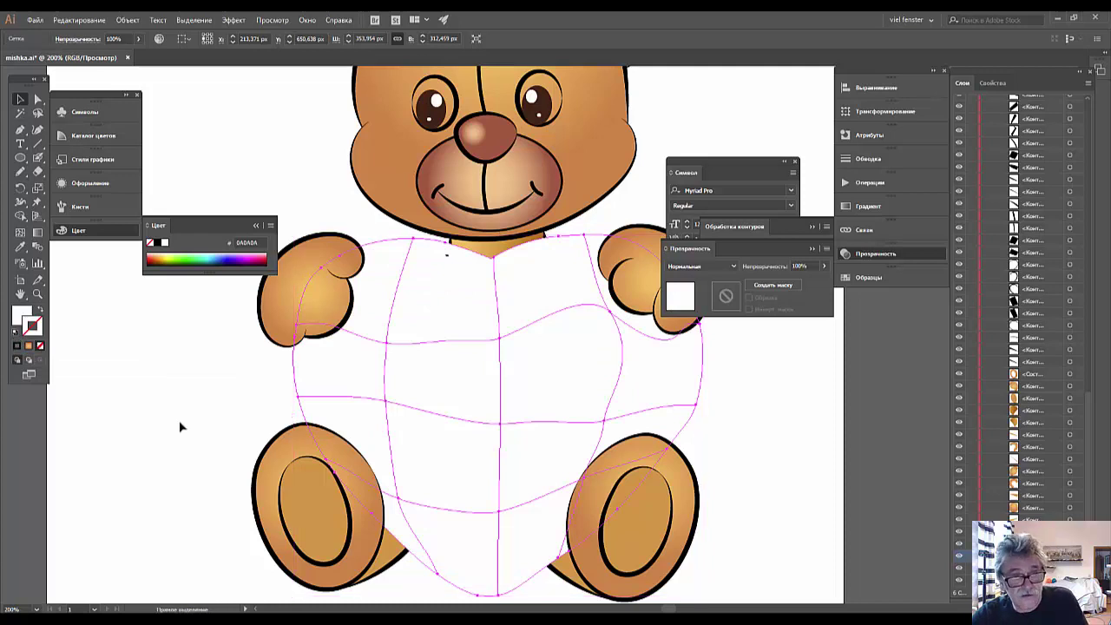
key(ctrl+z)
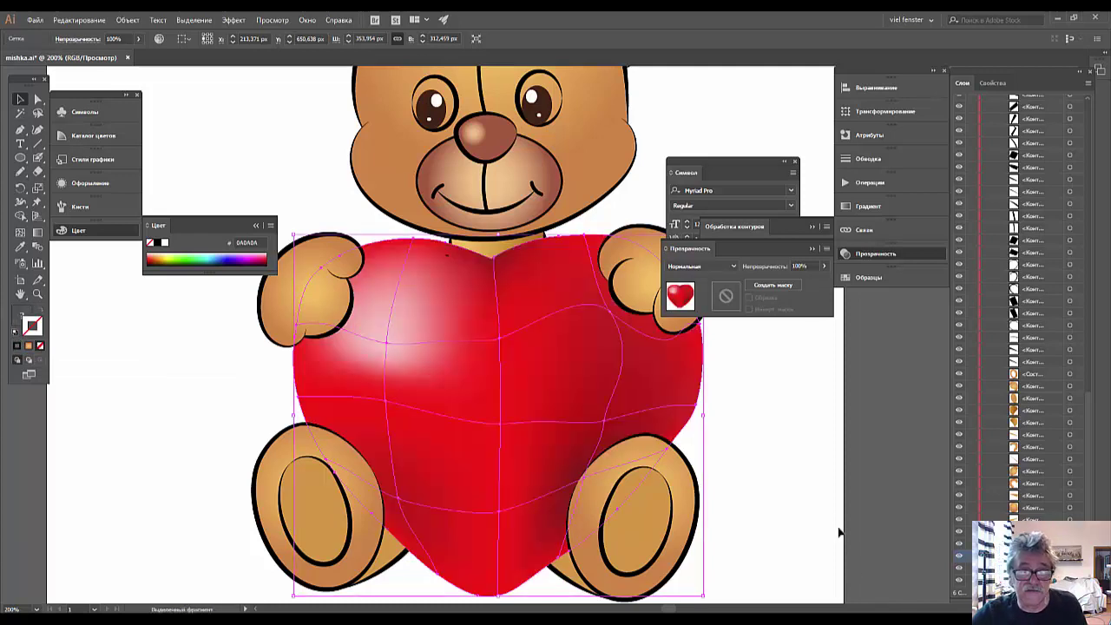
click(820, 506)
key(ctrl+minus)
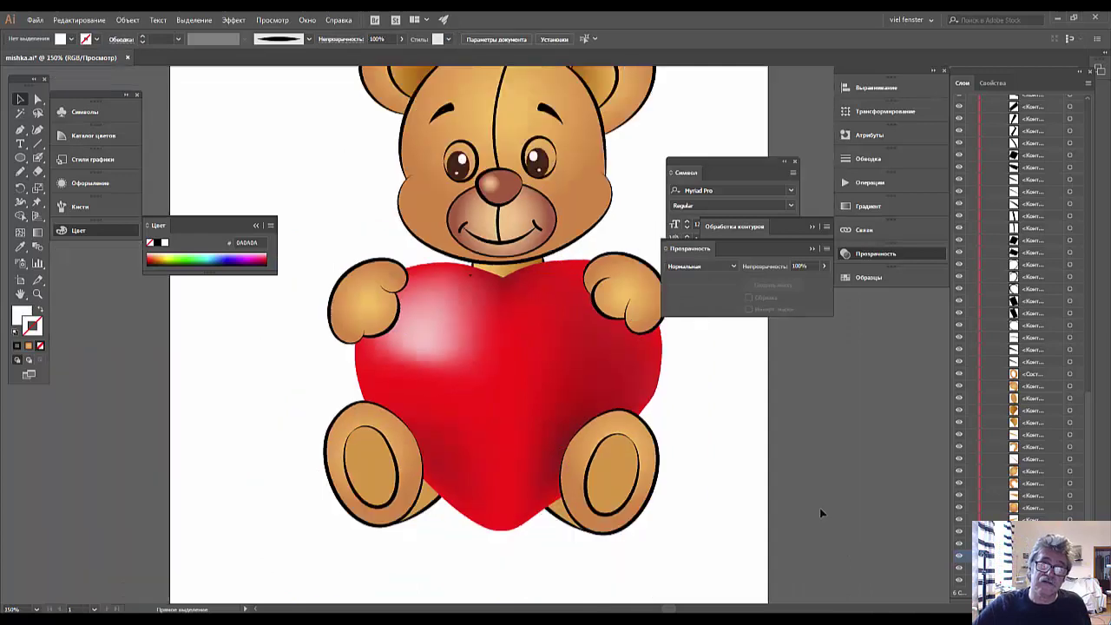
key(ctrl+minus)
key(ctrl+minus)
key(ctrl+minus)
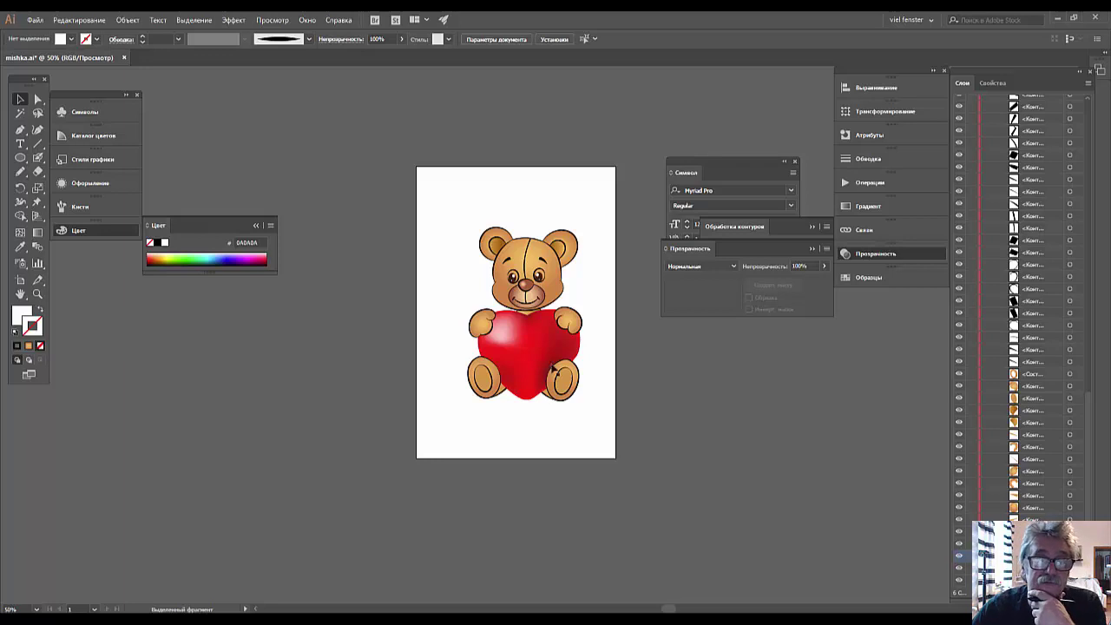
Apply Object > Expand Appearance to the whole bear, make Fill active on the heart, and zoom in
mouse_move(447, 214)
mouse_down()
mouse_move(590, 438)
mouse_move(597, 418)
mouse_up()
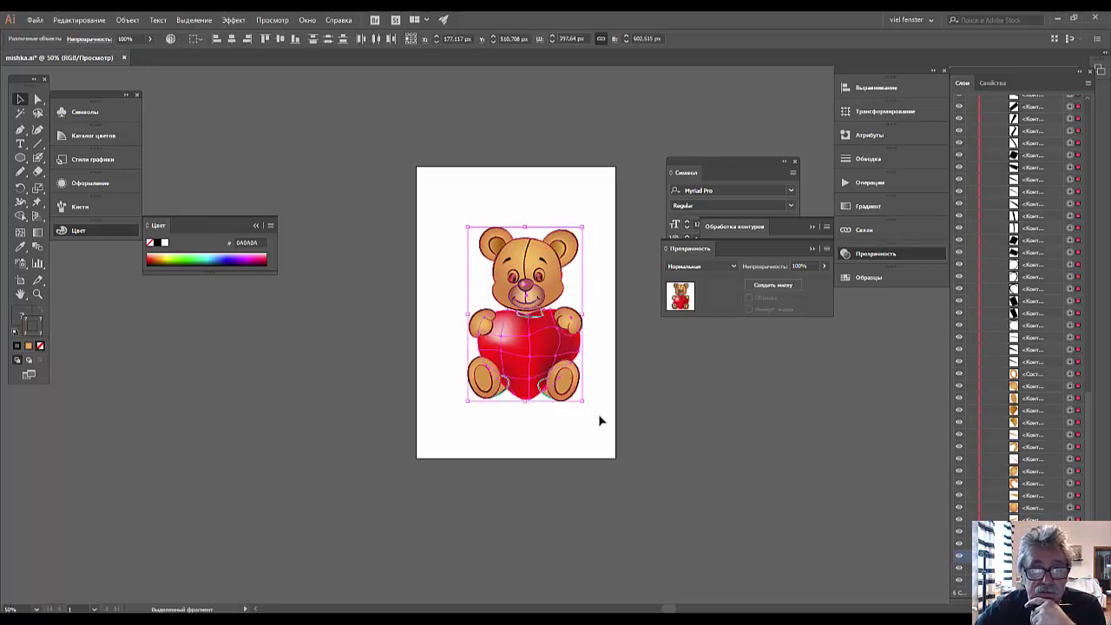
click(129, 20)
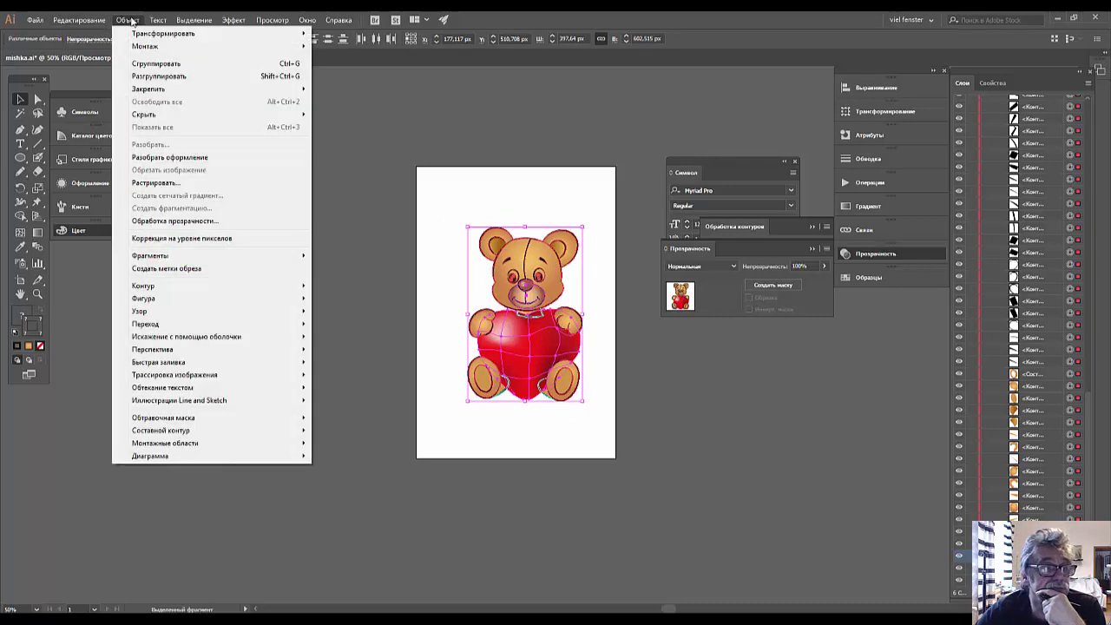
click(154, 157)
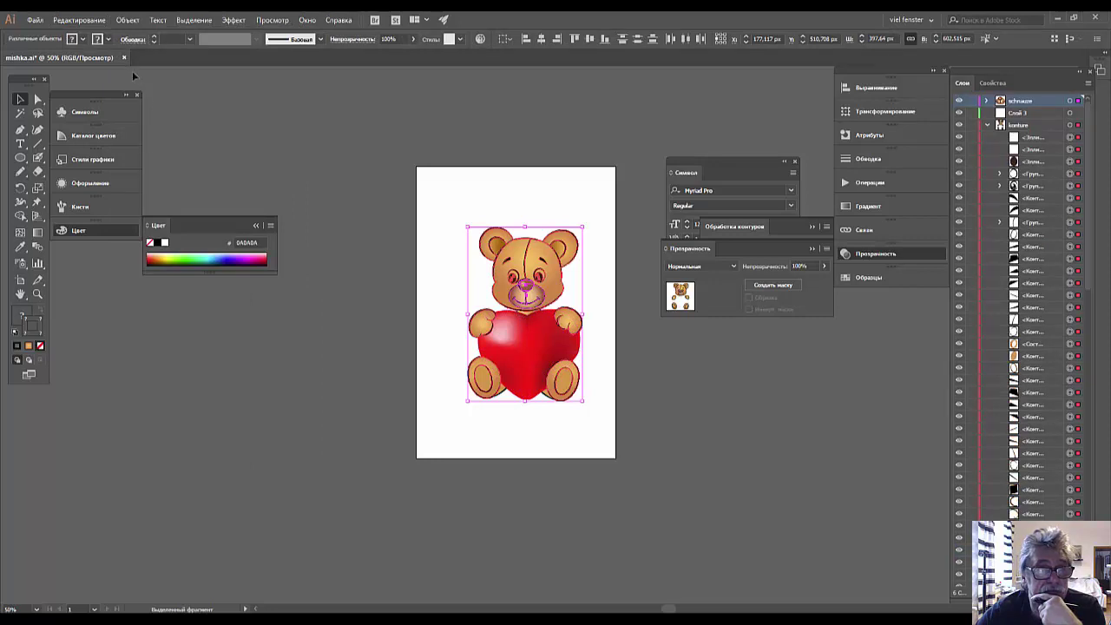
click(248, 141)
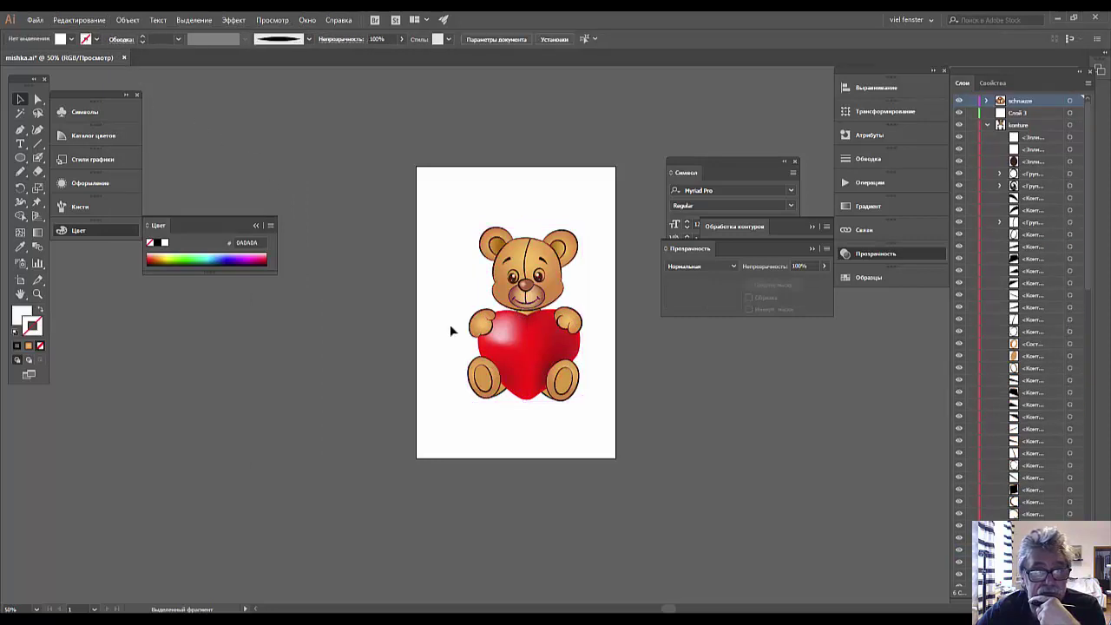
click(497, 345)
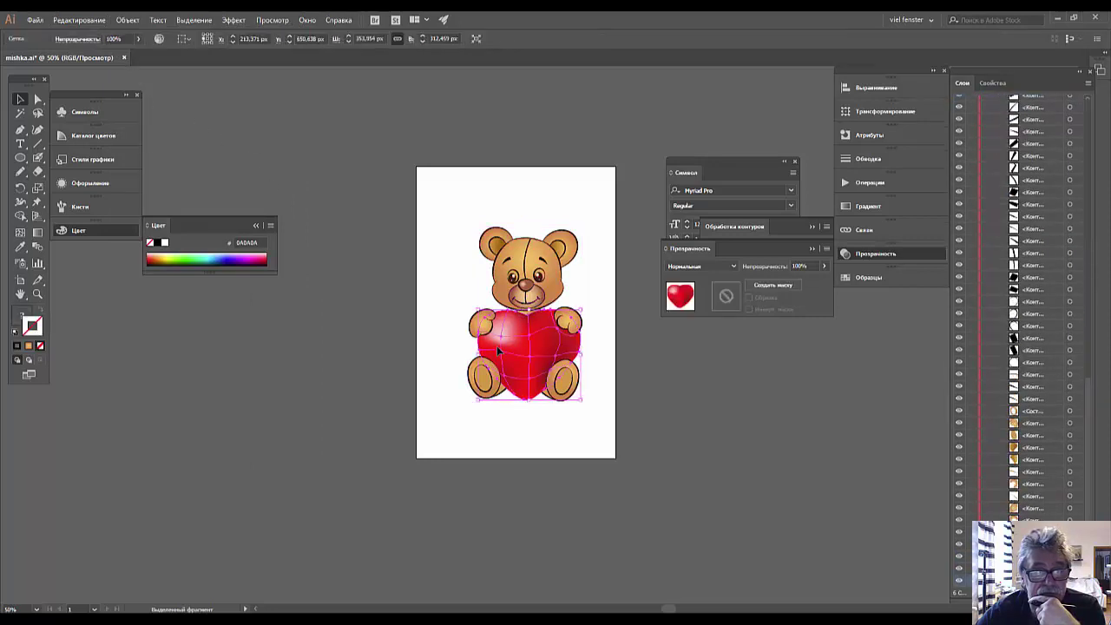
click(24, 317)
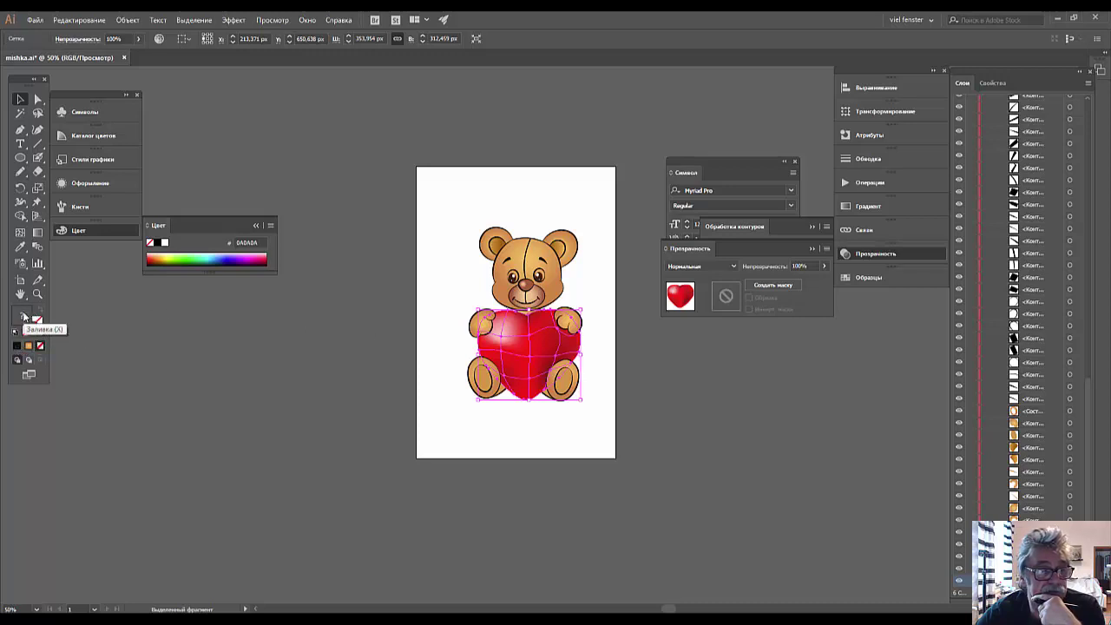
click(272, 447)
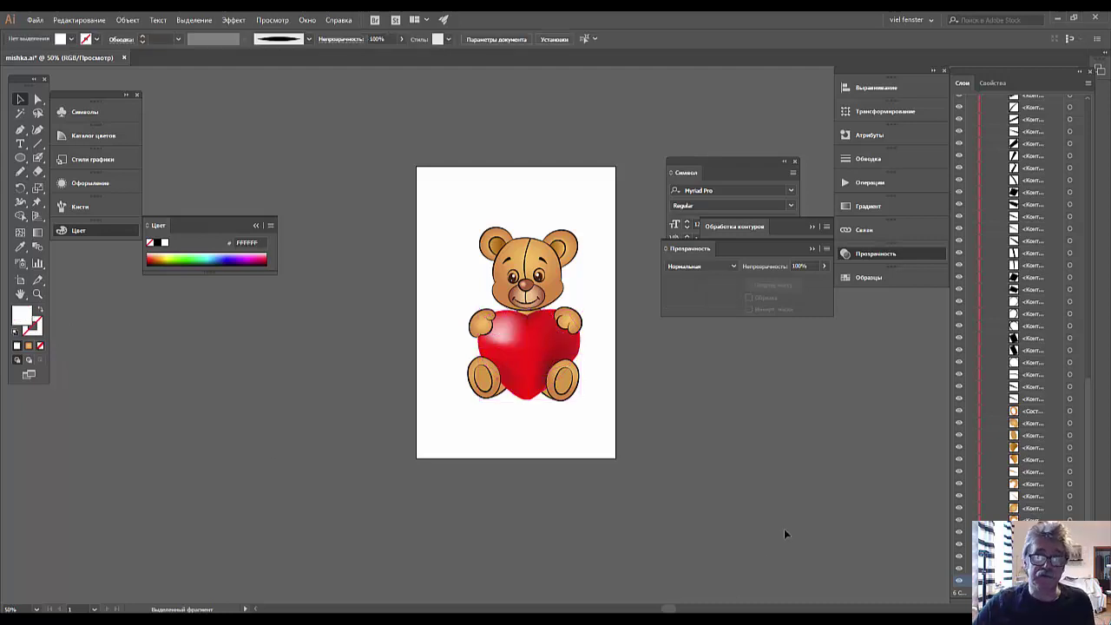
key(ctrl+plus)
key(ctrl+plus)
key(ctrl+plus)
key(ctrl+plus)
key(ctrl+plus)
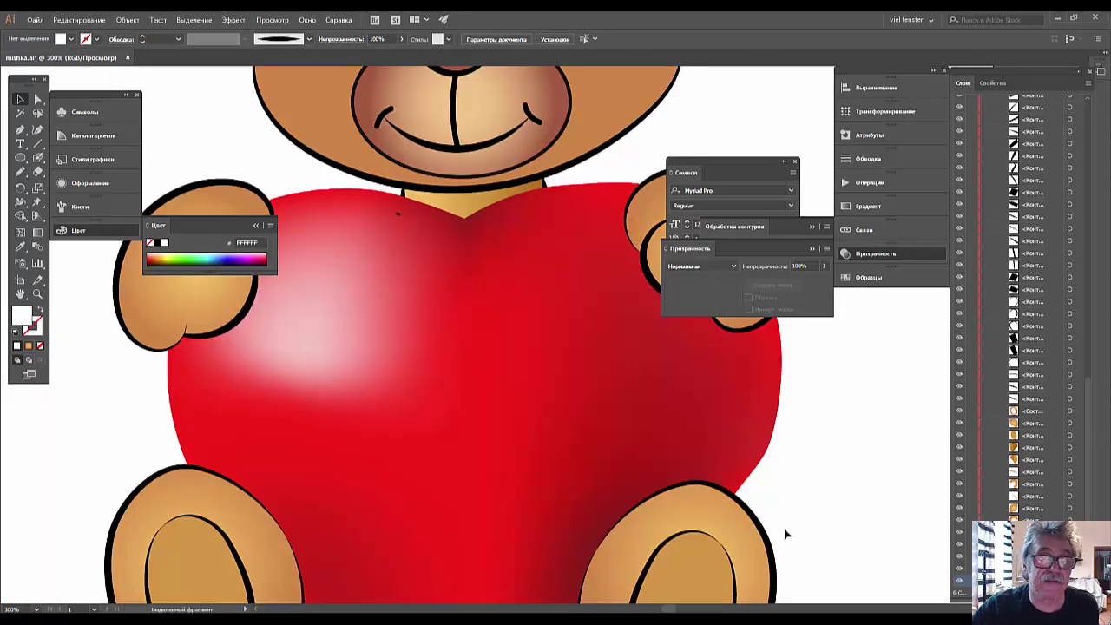
click(396, 213)
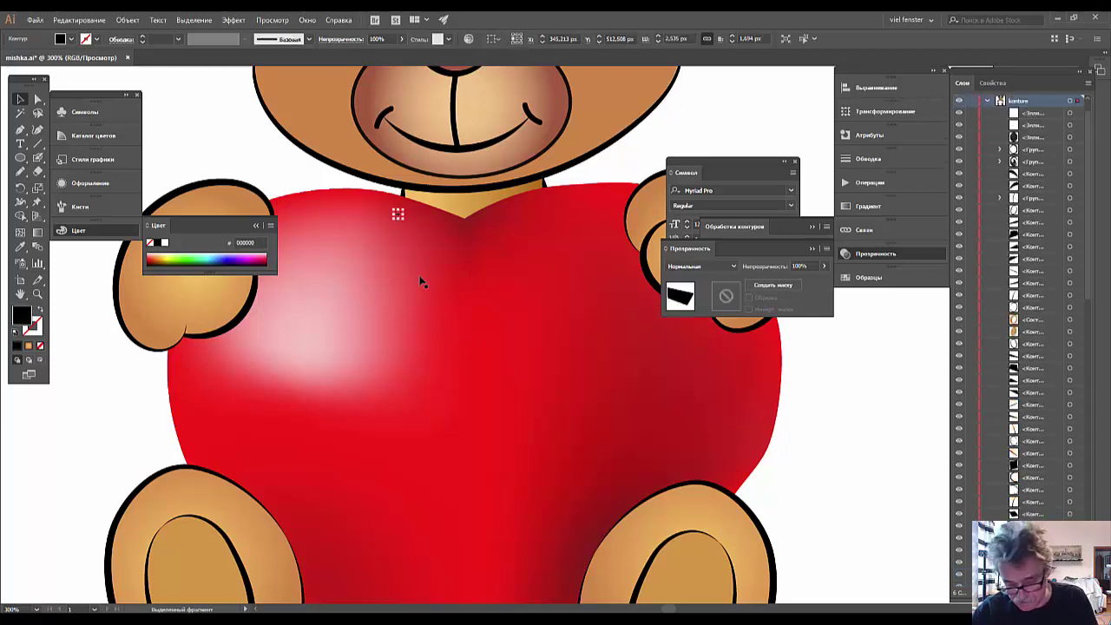
key(ctrl+shift+a)
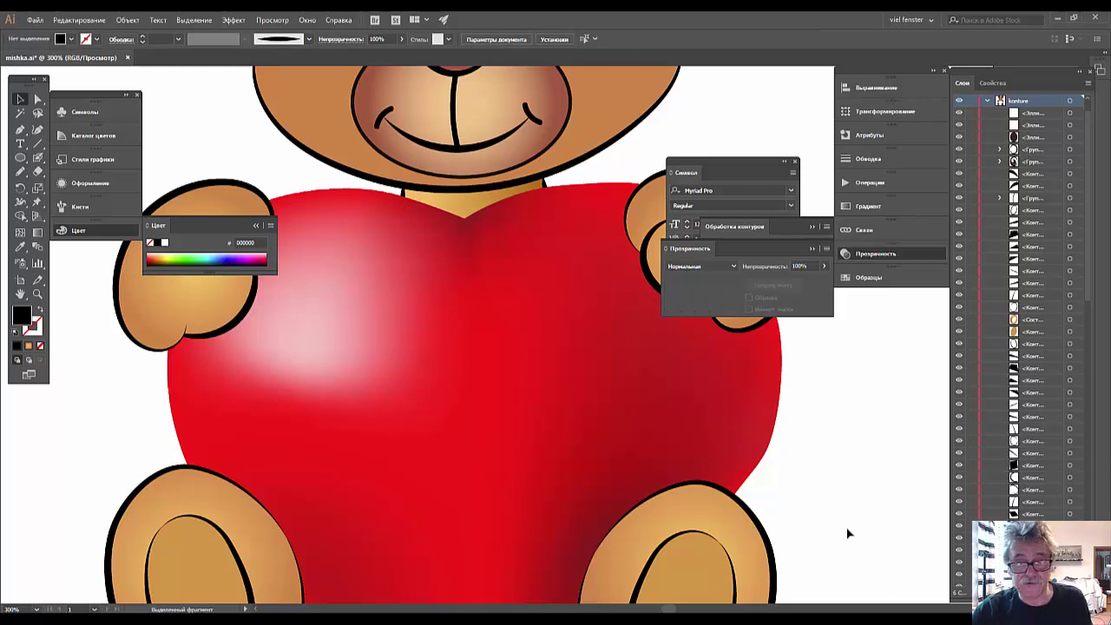
key(ctrl+minus)
key(ctrl+minus)
key(ctrl+minus)
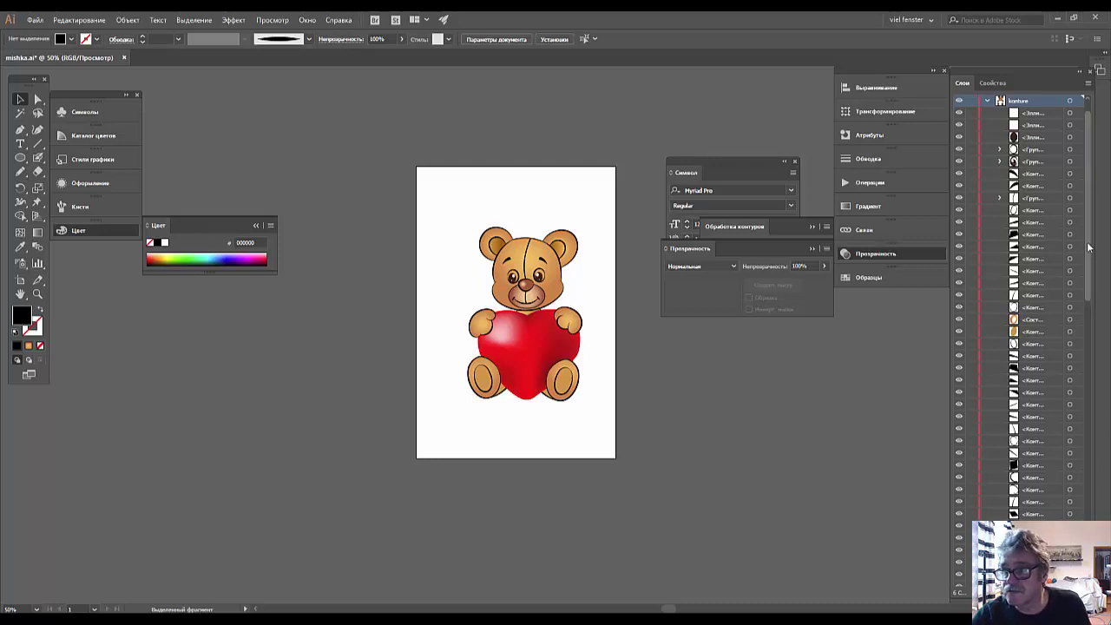
drag(1088, 234, 1088, 438)
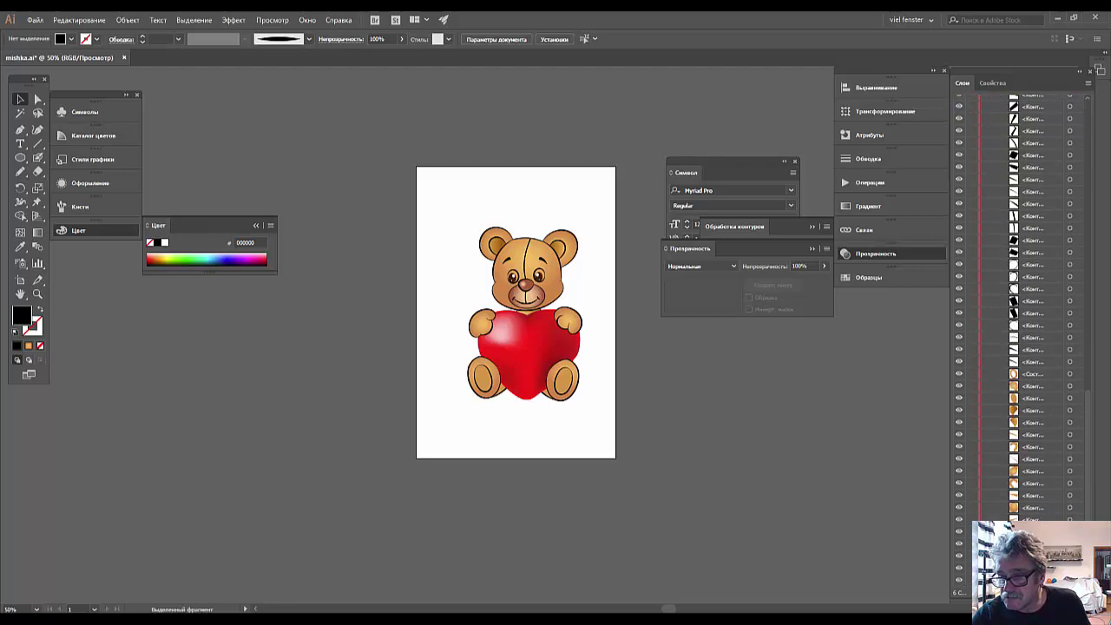
click(959, 543)
click(959, 544)
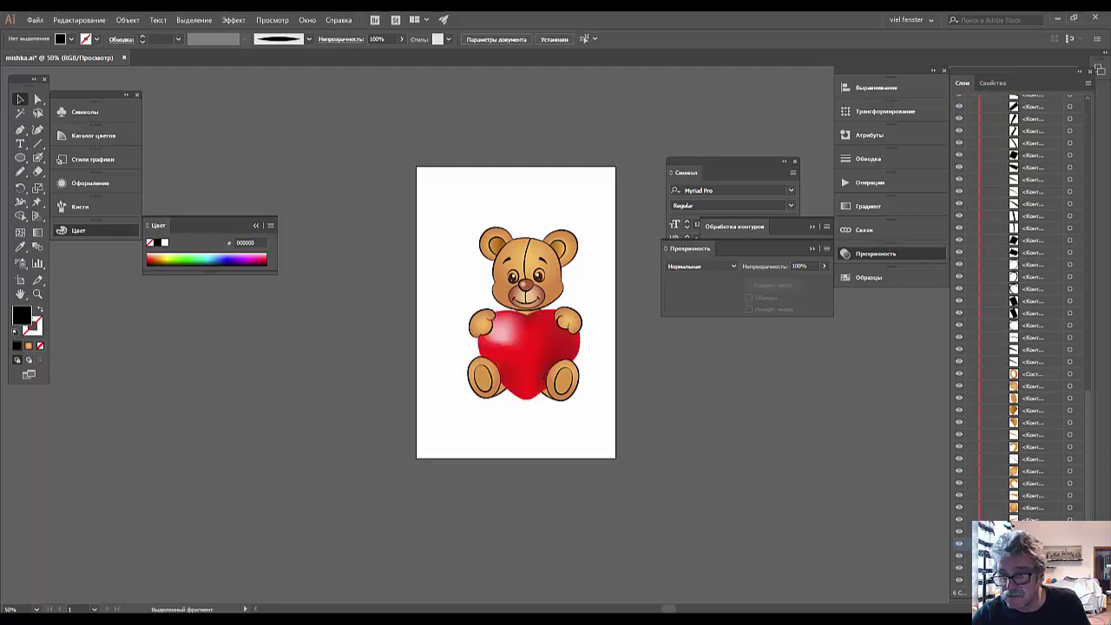
With the Pen tool, trace anchors from the heart's top centre down its right edge to the tip
key(ctrl+plus)
key(ctrl+plus)
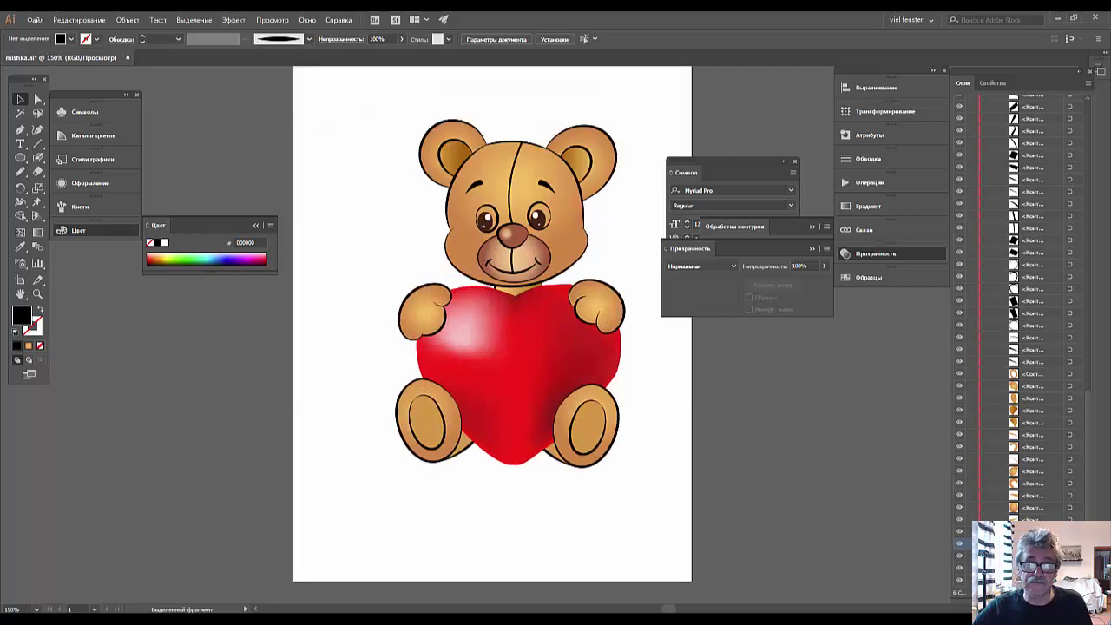
key(ctrl+plus)
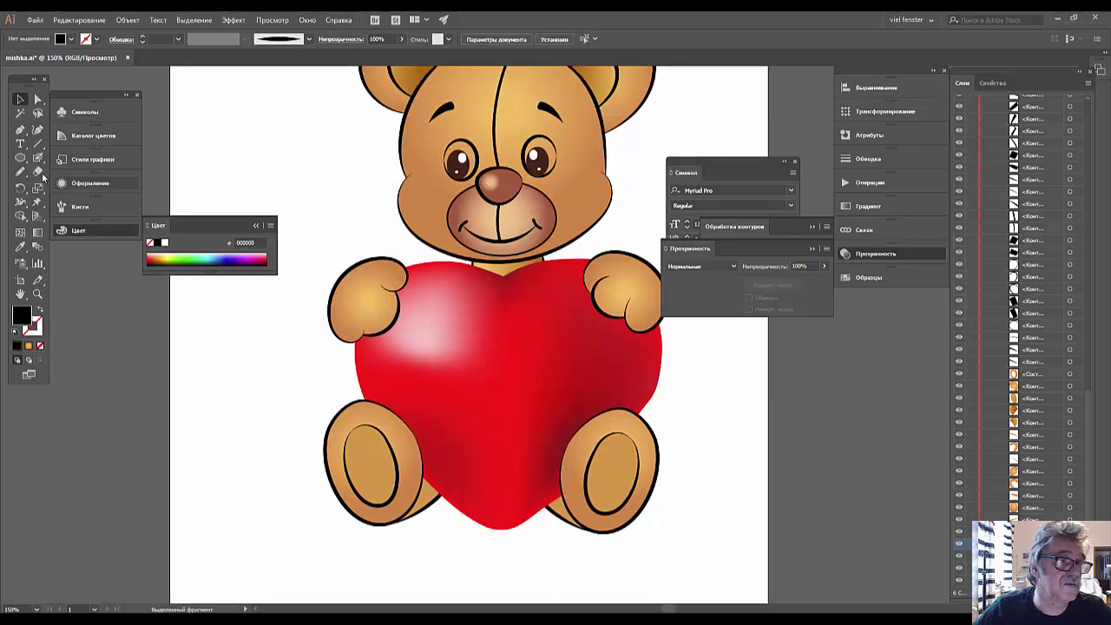
click(21, 131)
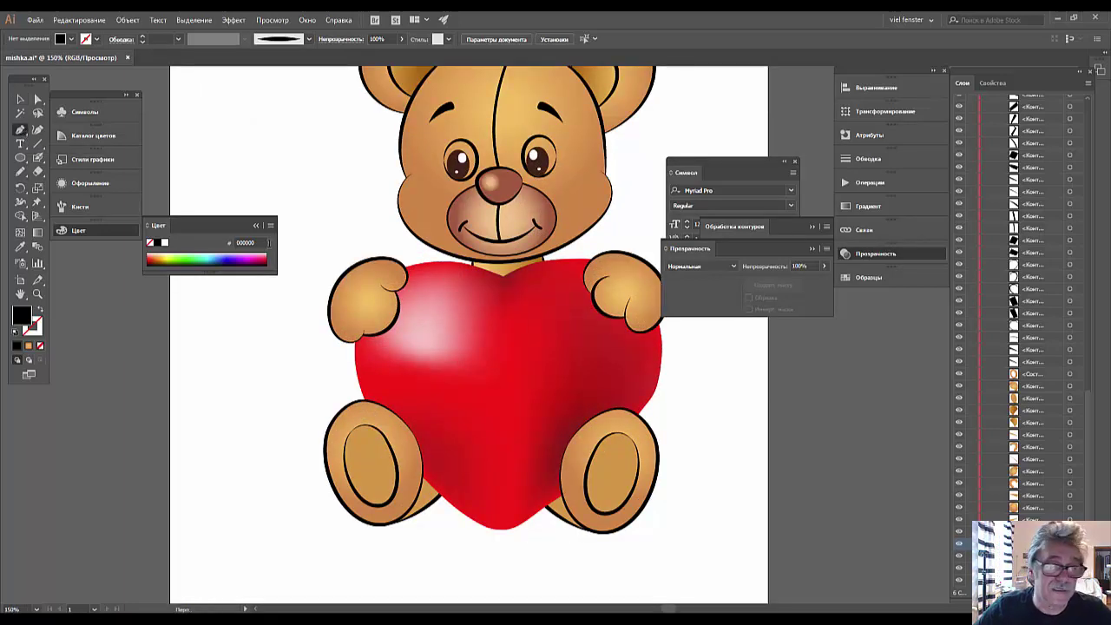
click(503, 276)
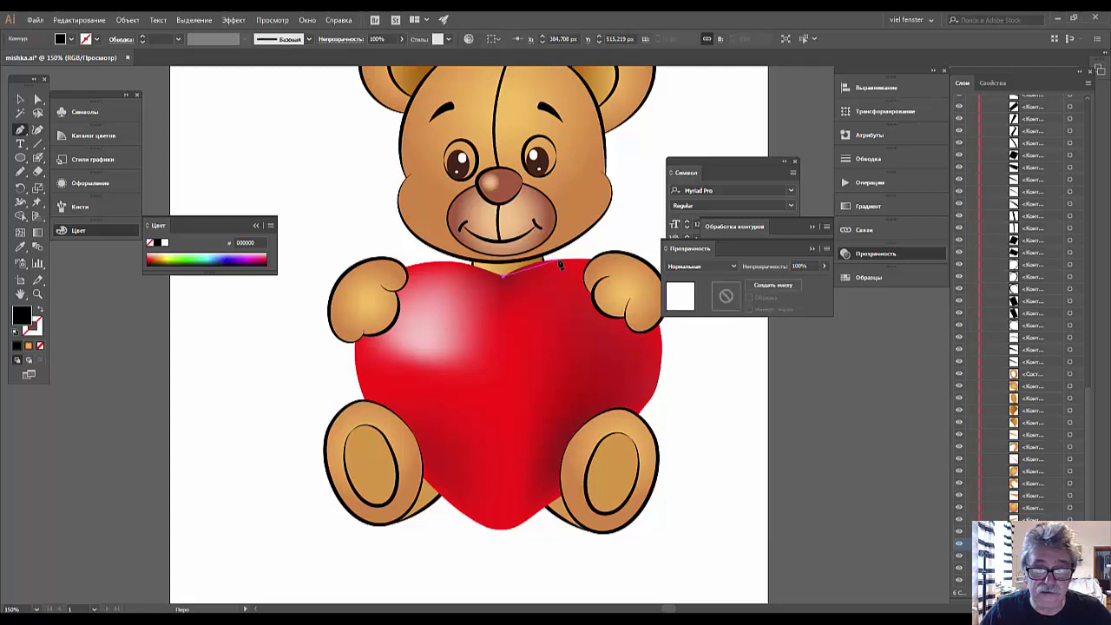
click(598, 258)
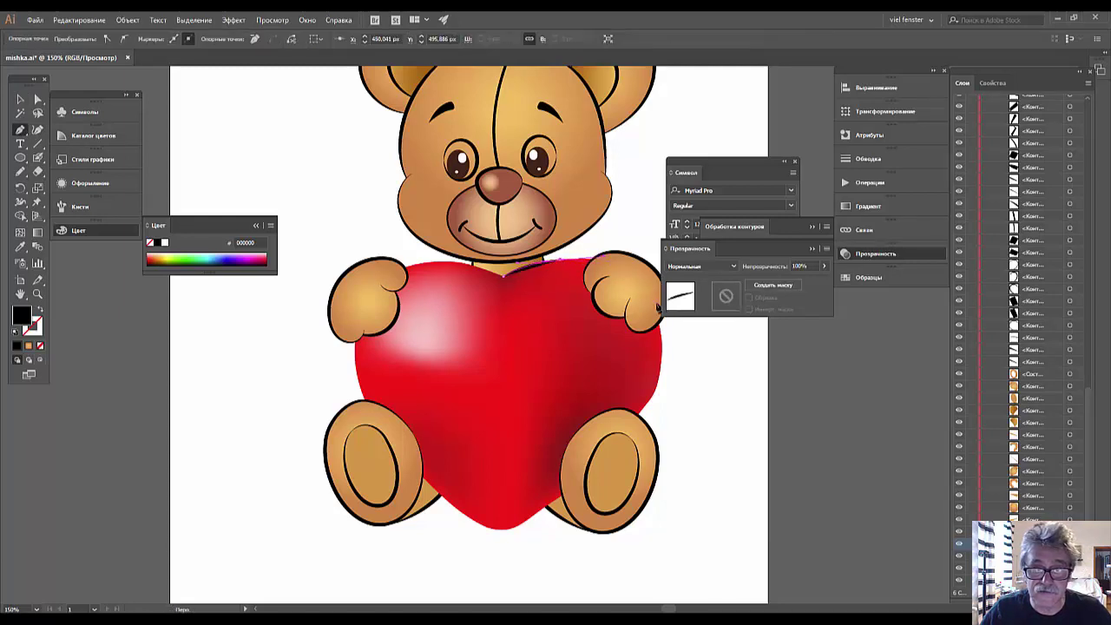
drag(660, 320, 664, 371)
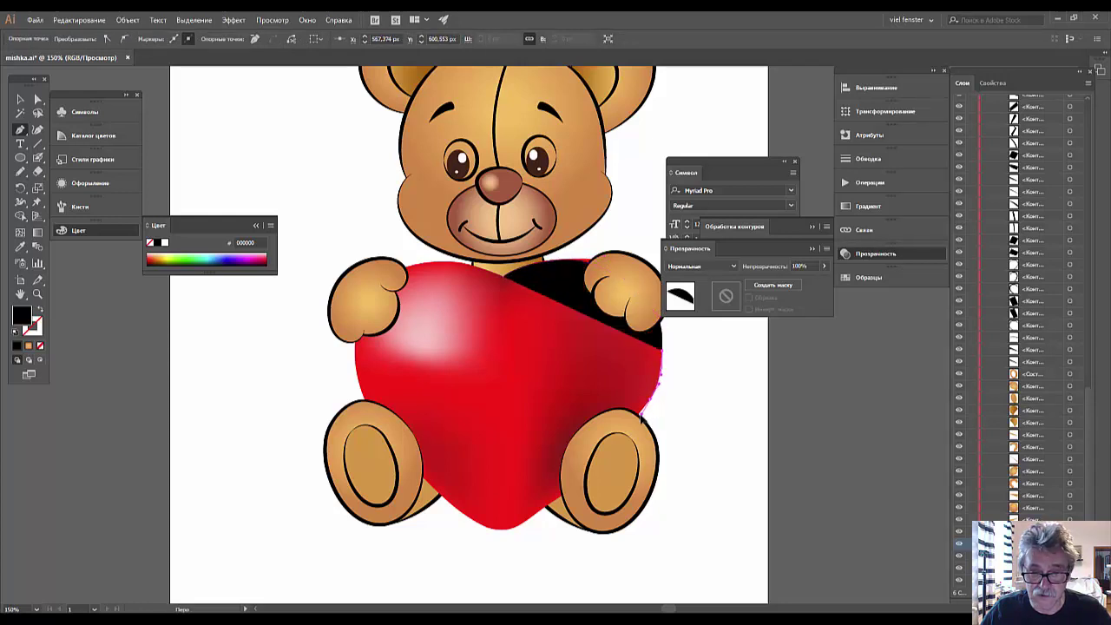
click(657, 384)
click(552, 505)
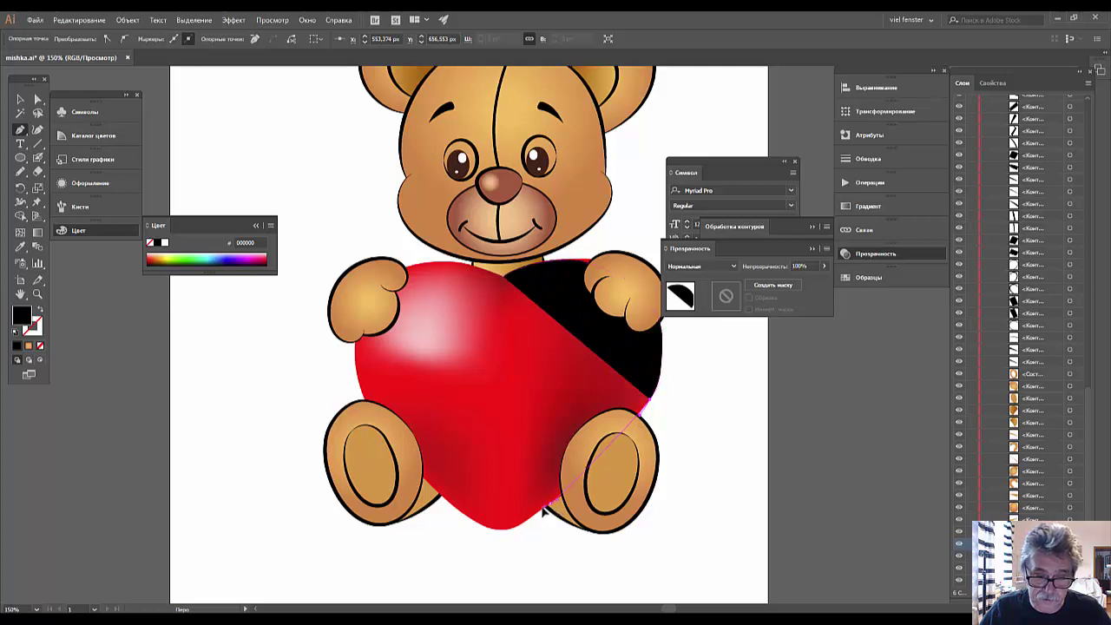
click(497, 528)
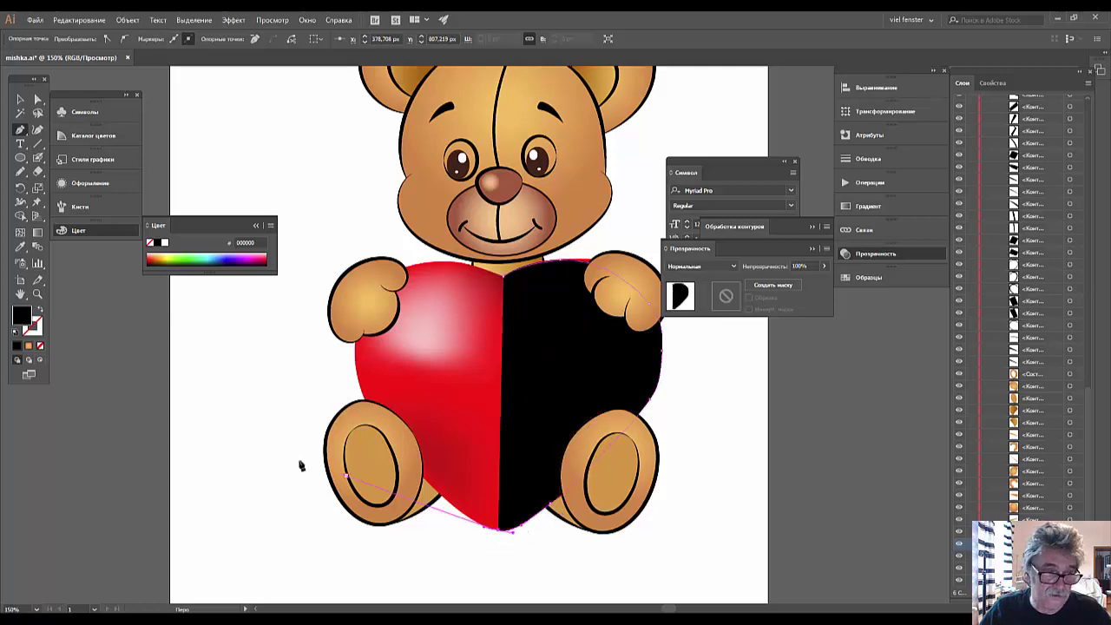
Set the path to no fill, continue up the heart's left side, and close it at the top
click(42, 311)
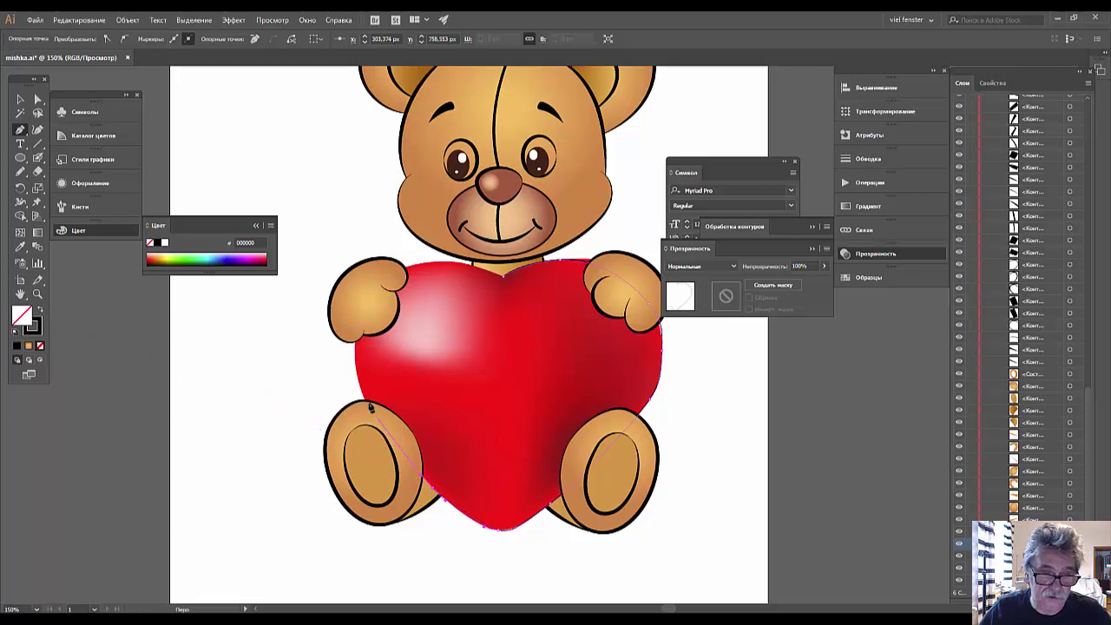
click(365, 404)
click(355, 348)
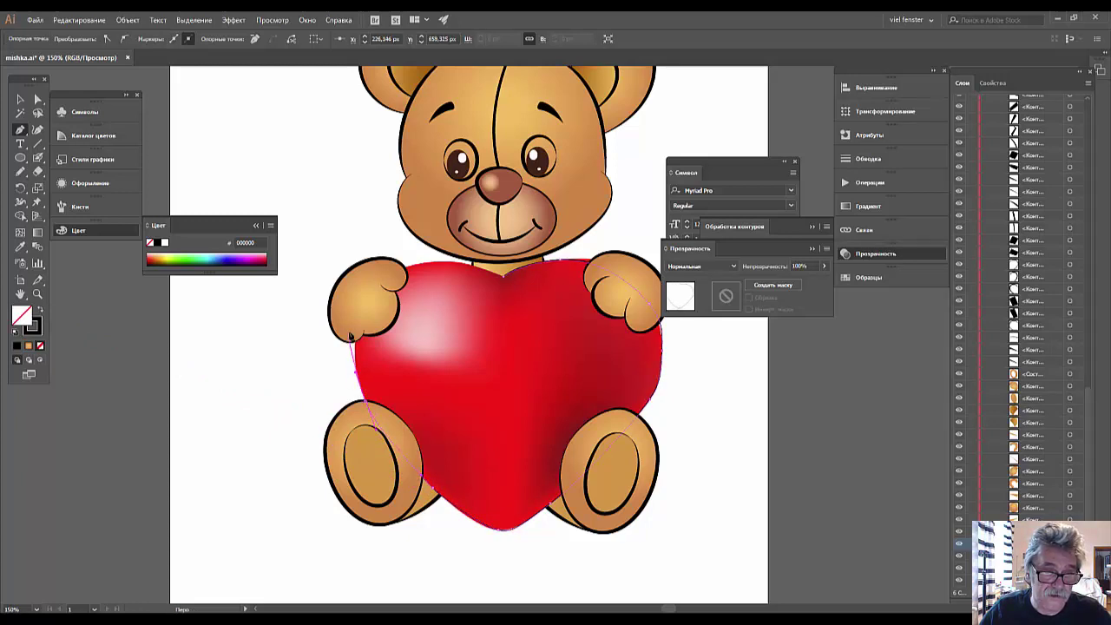
drag(356, 345, 354, 318)
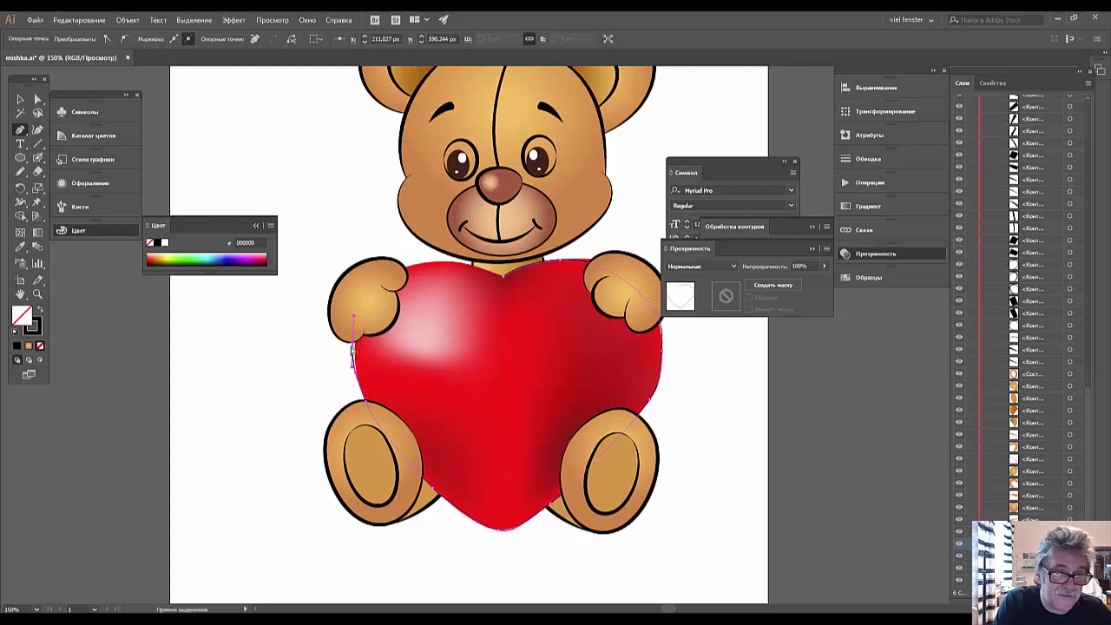
ctrl+click(357, 343)
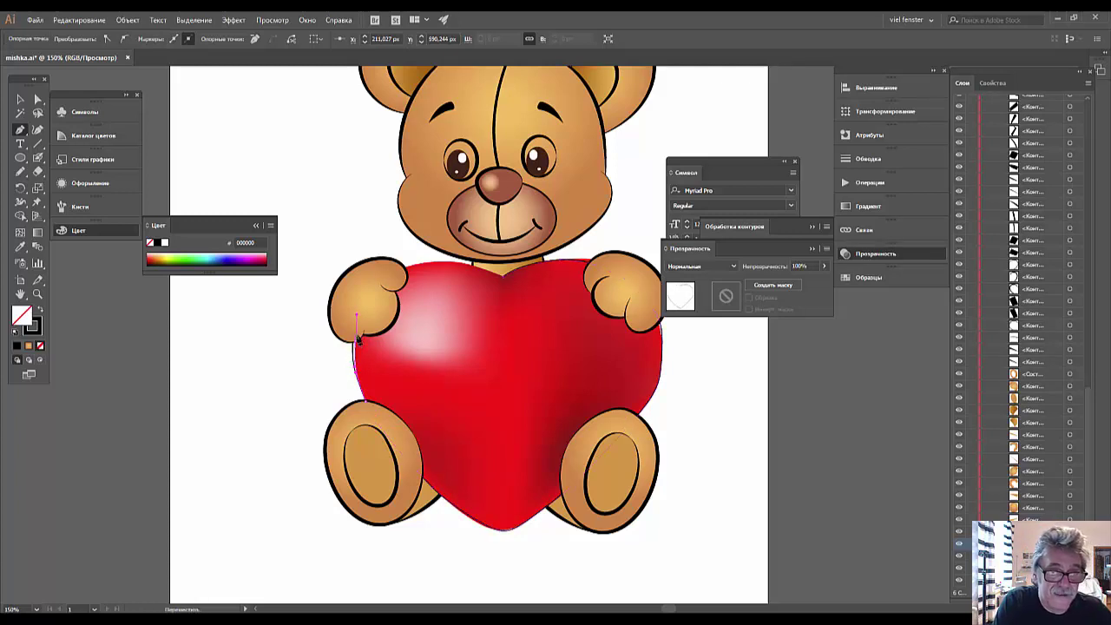
drag(357, 314, 403, 273)
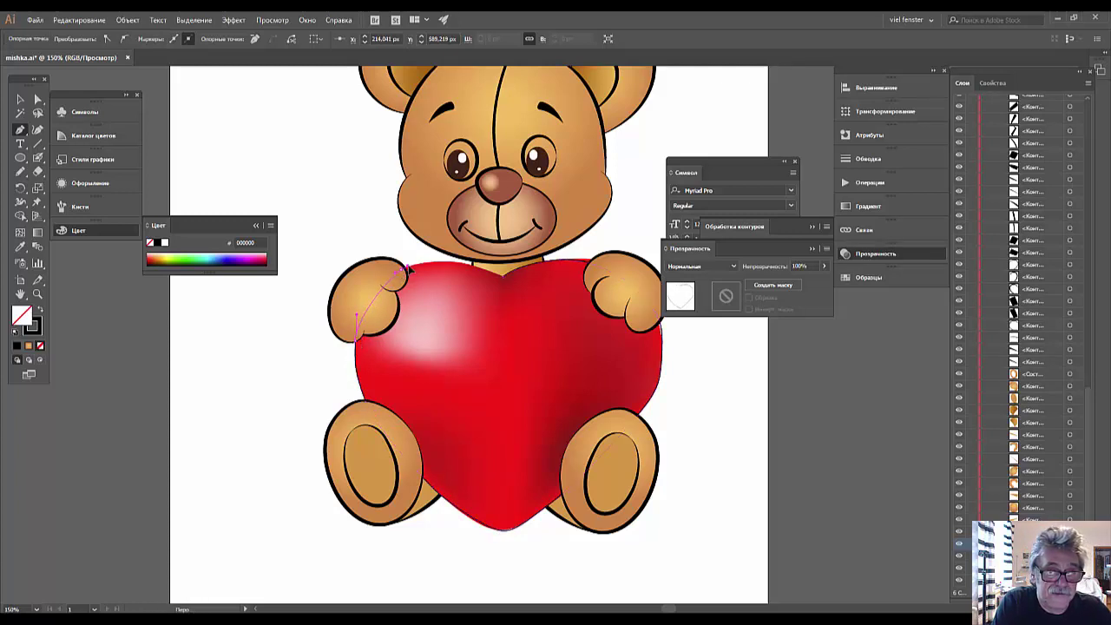
click(453, 266)
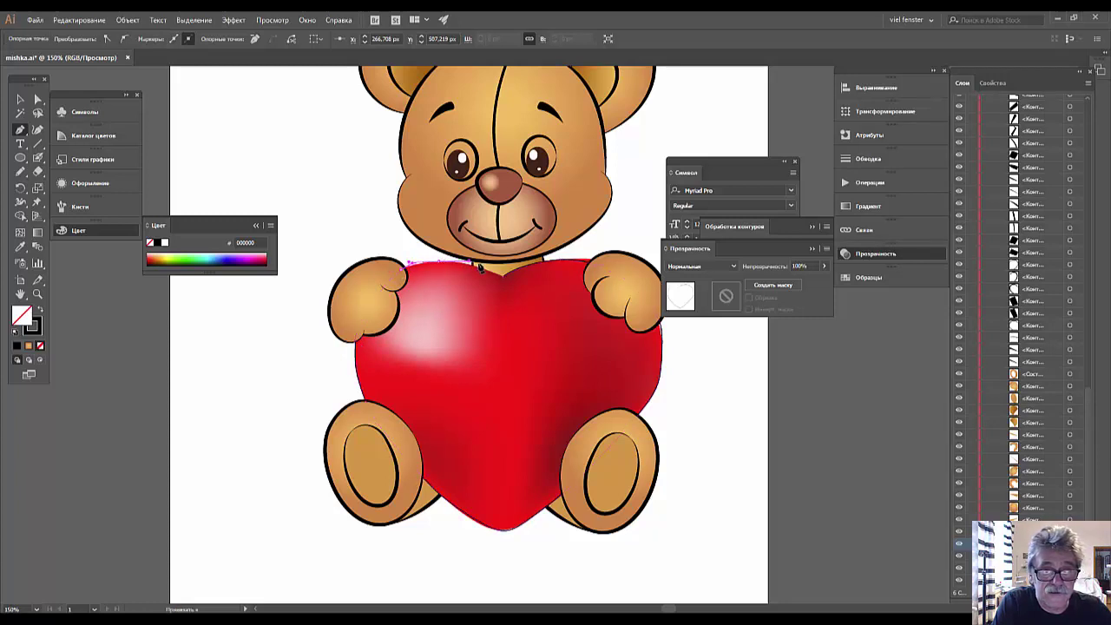
ctrl+click(497, 274)
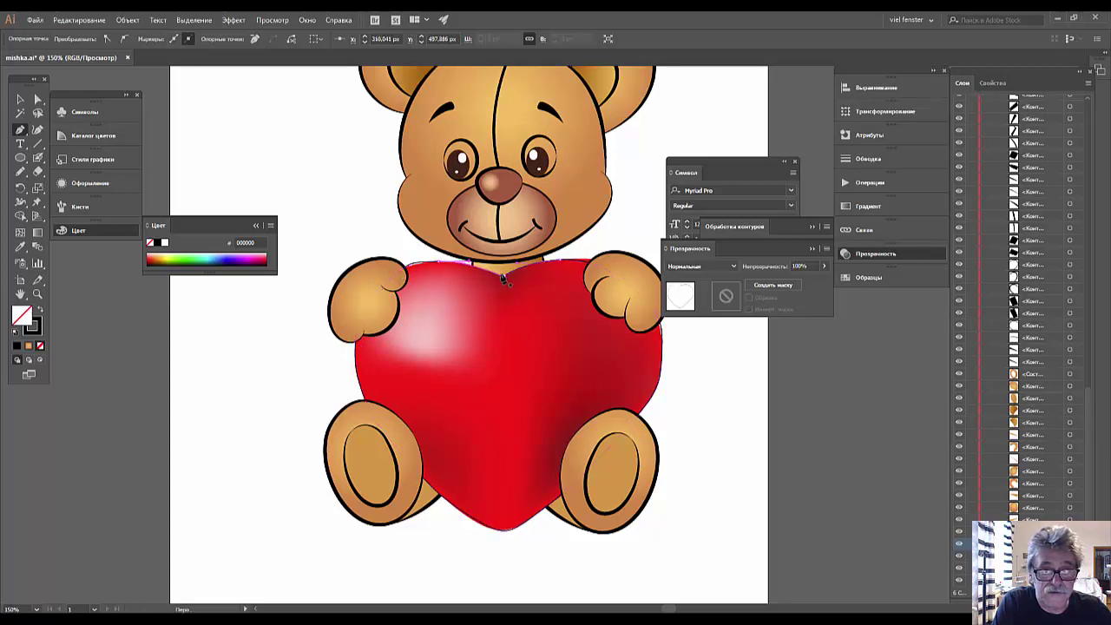
Nudge the right-edge anchor to fit the heart, then make the outline's stroke active
ctrl+click(503, 277)
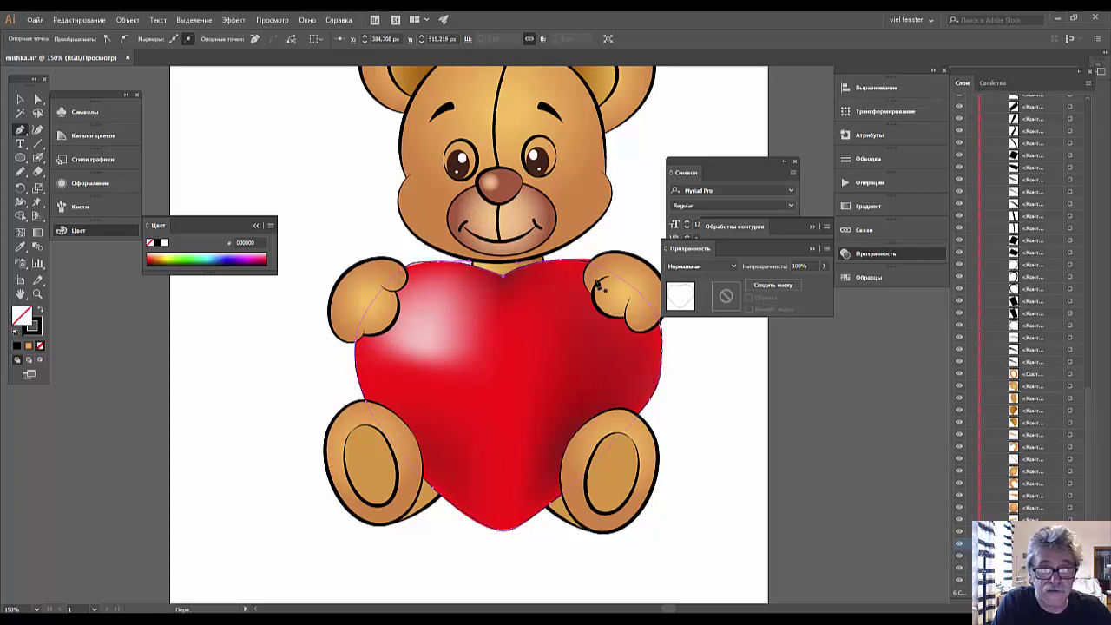
ctrl+click(652, 313)
ctrl+click(652, 309)
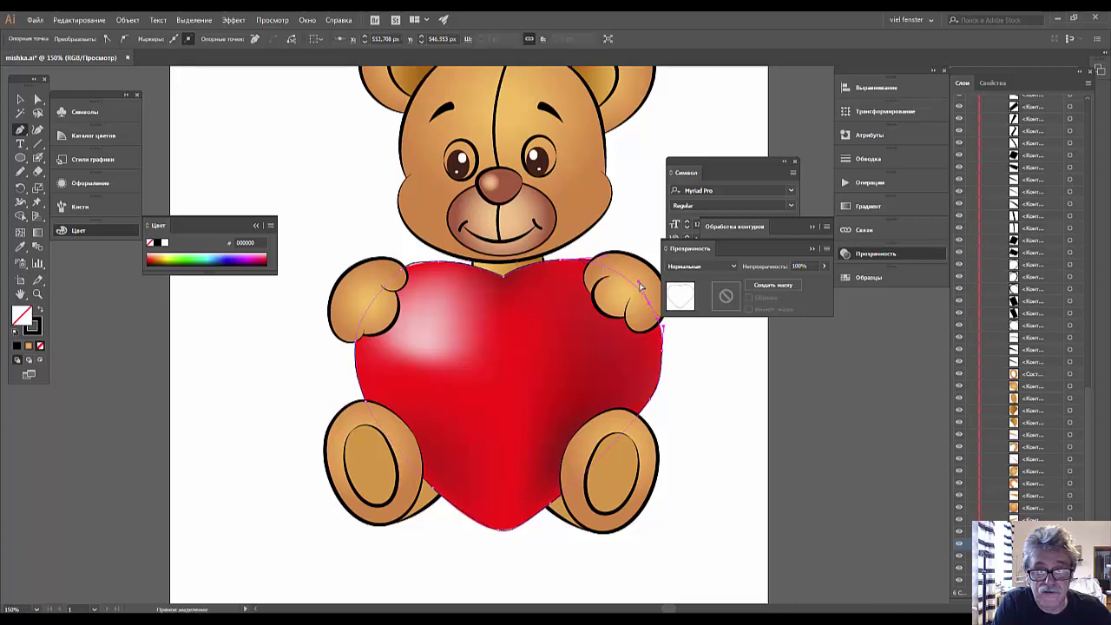
drag(640, 287, 636, 280)
click(636, 278)
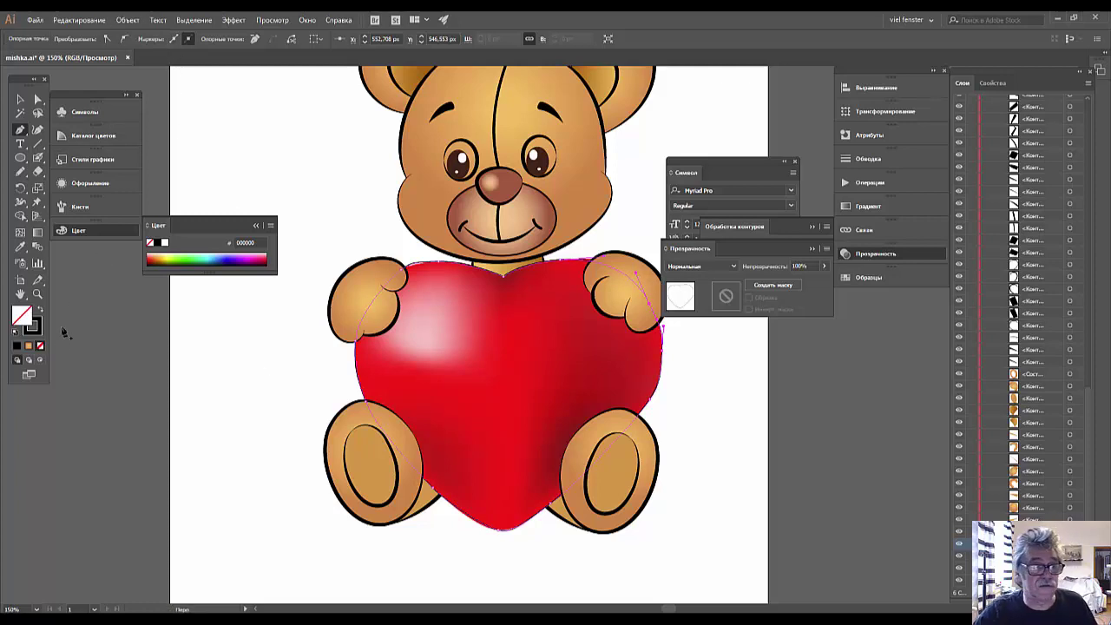
click(34, 331)
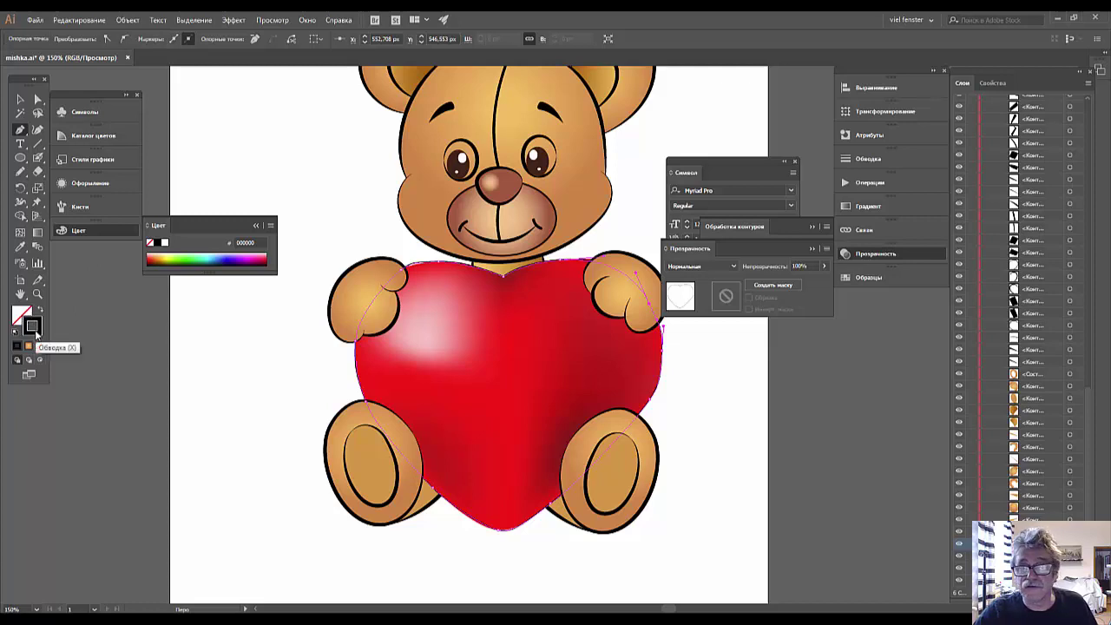
Thicken the heart outline stroke to 3 pt, then deselect and zoom in on the heart
click(993, 82)
click(1029, 224)
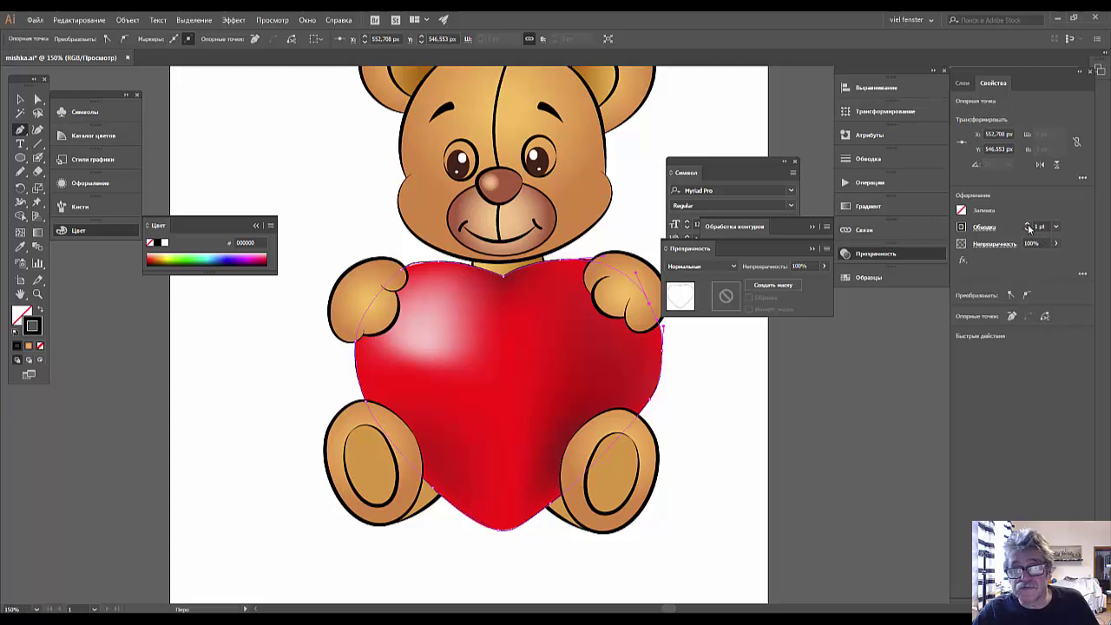
click(1029, 225)
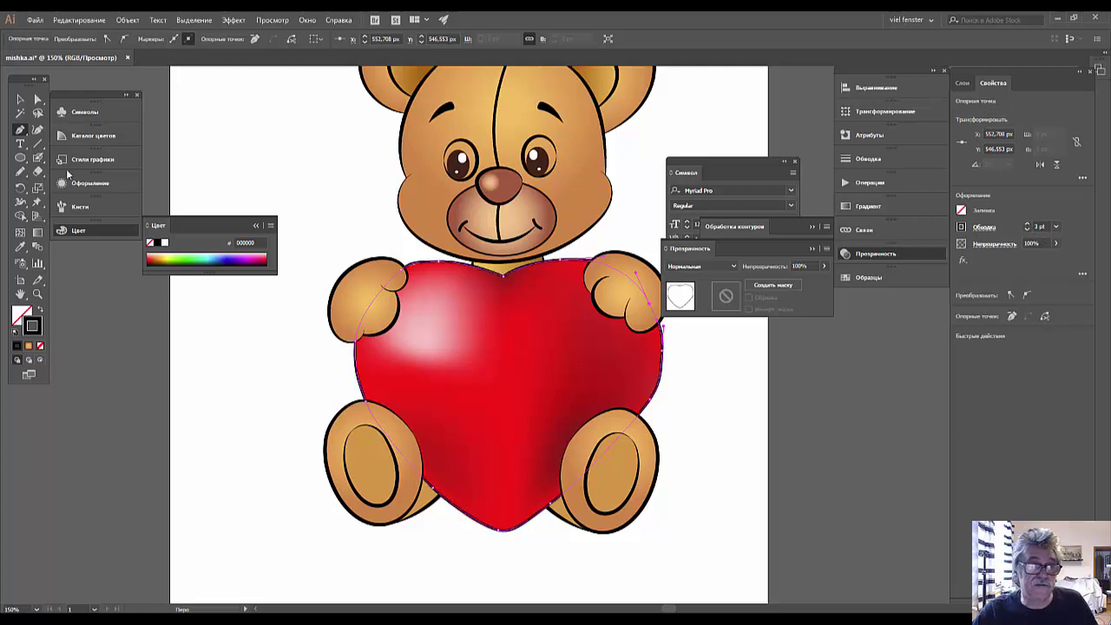
key(v)
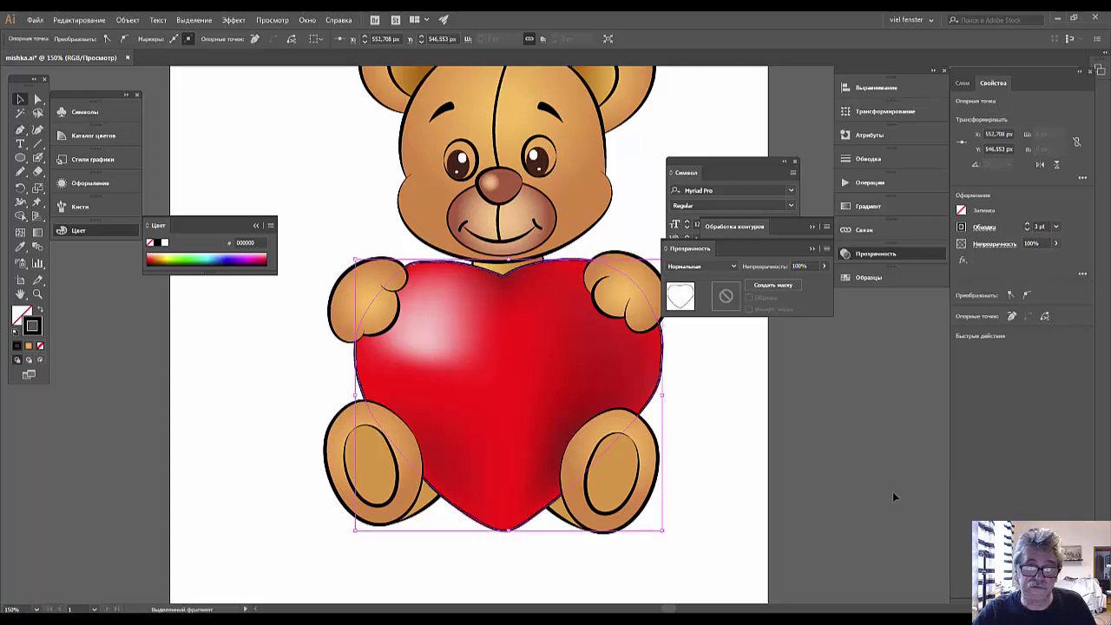
click(754, 475)
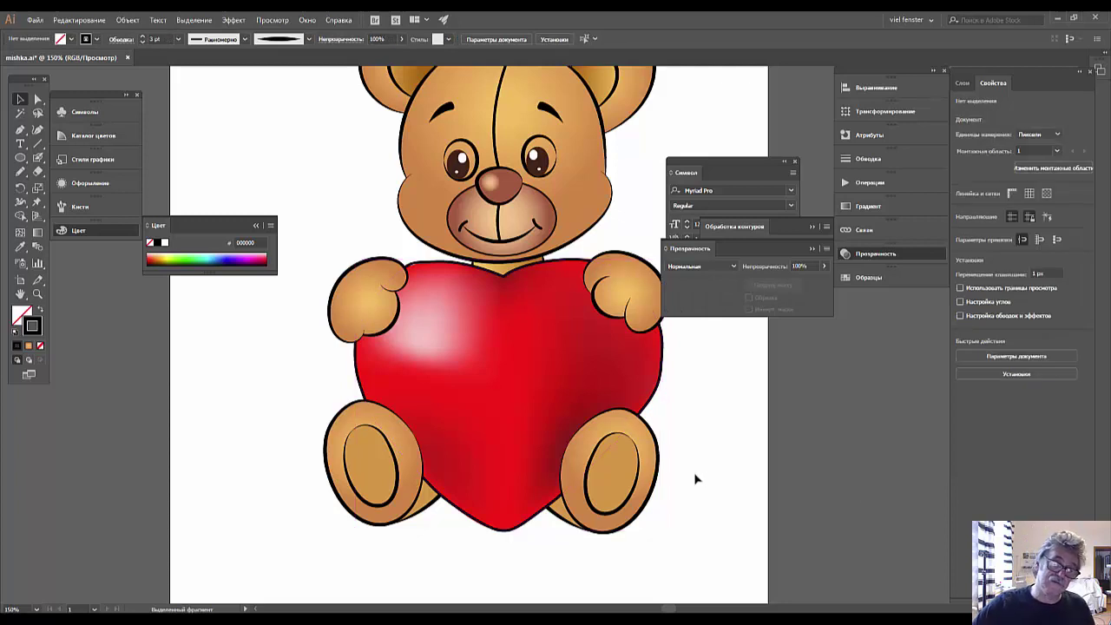
key(ctrl+0)
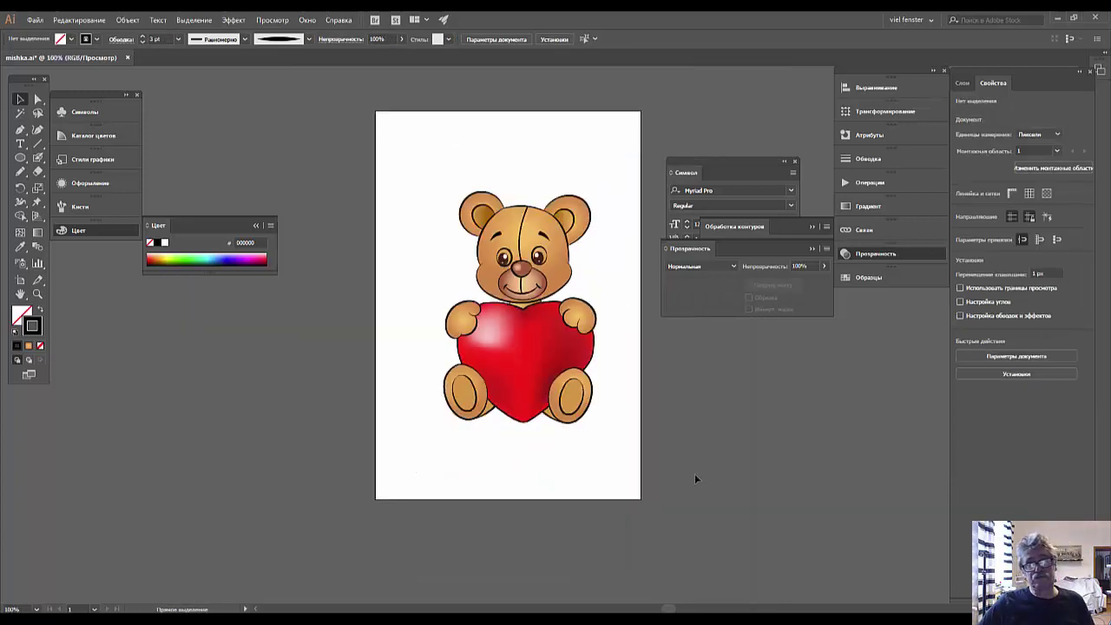
key(ctrl+1)
key(ctrl+plus)
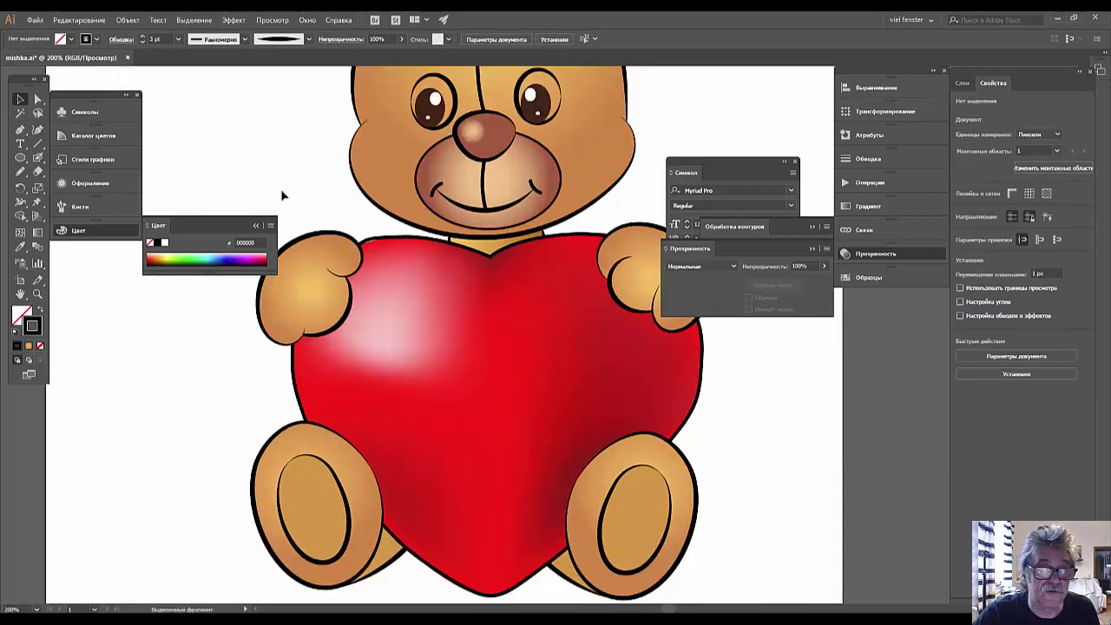
Shift the heart outline's top-left anchor slightly right, undoing an accidental outline move
click(371, 240)
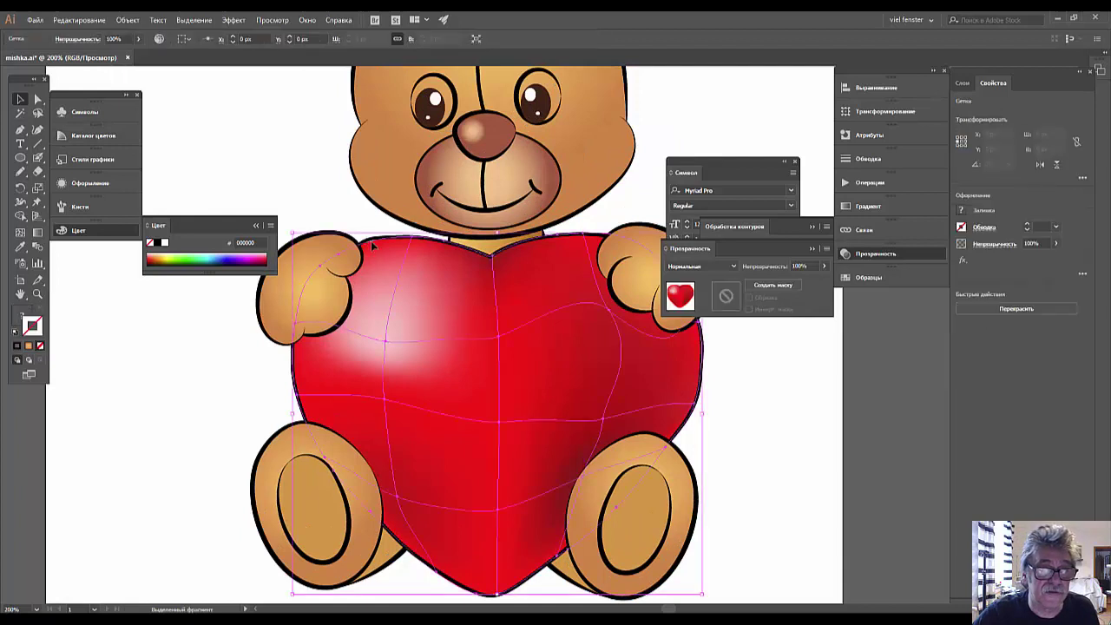
click(367, 244)
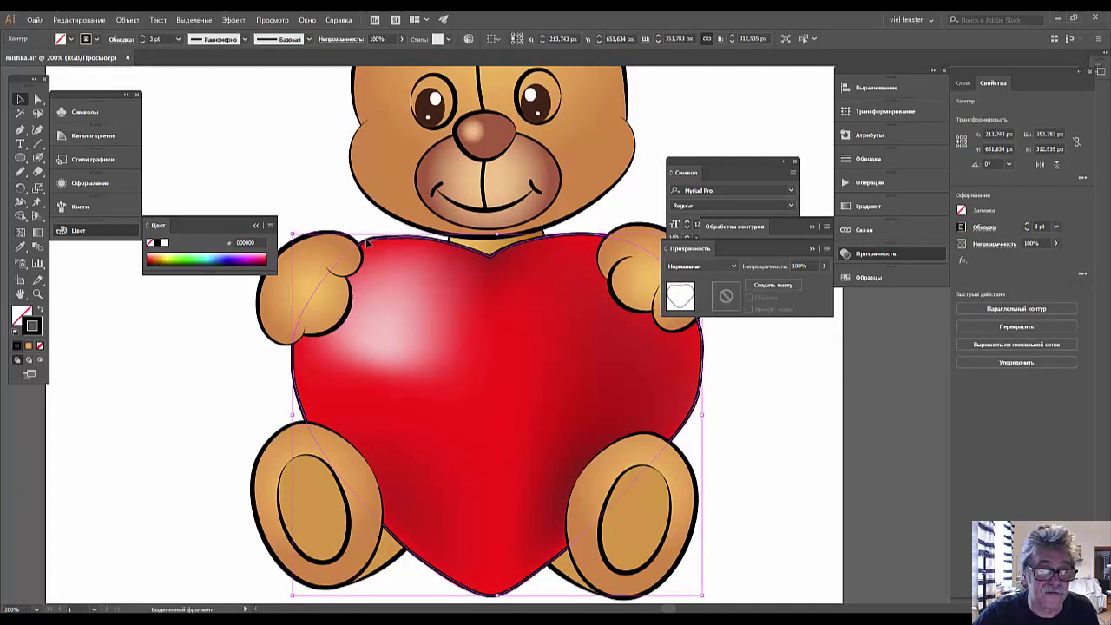
click(37, 99)
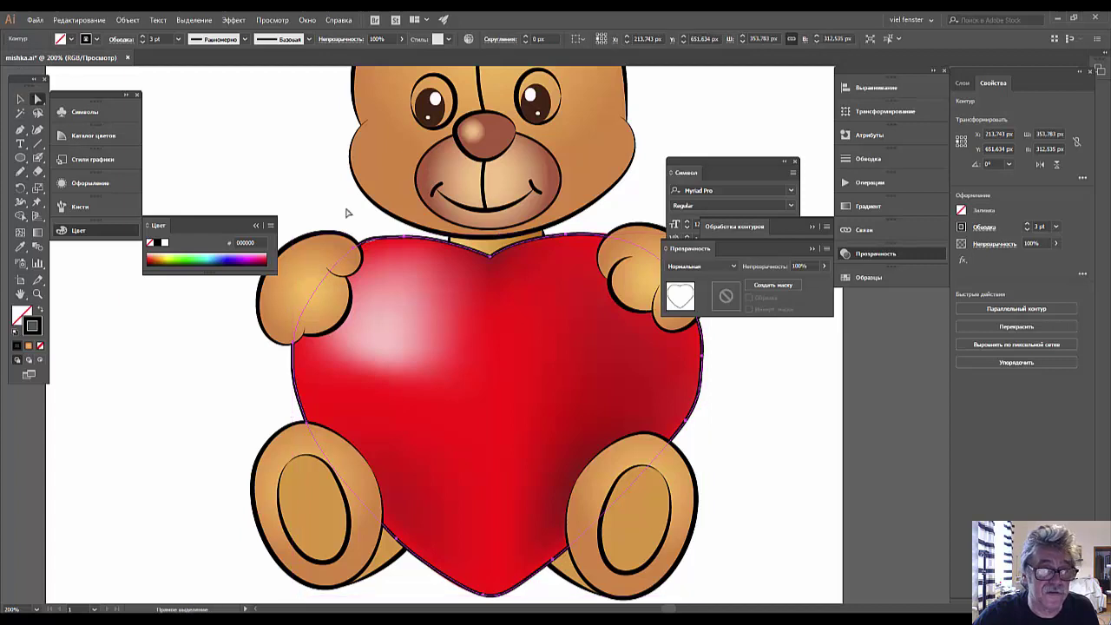
drag(356, 253, 355, 258)
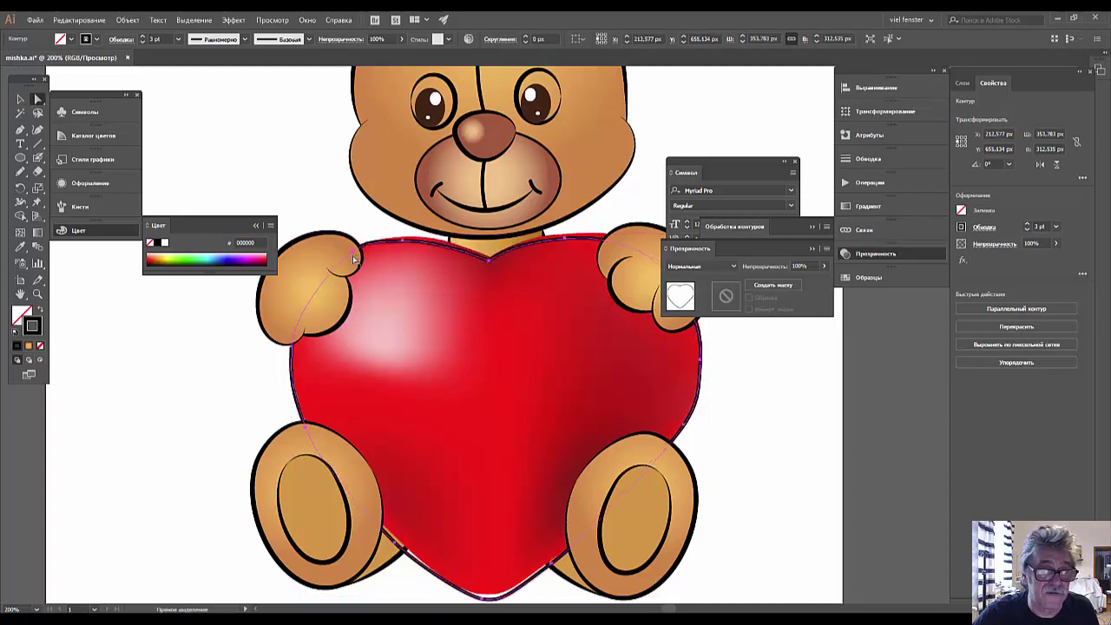
click(402, 246)
key(ctrl+z)
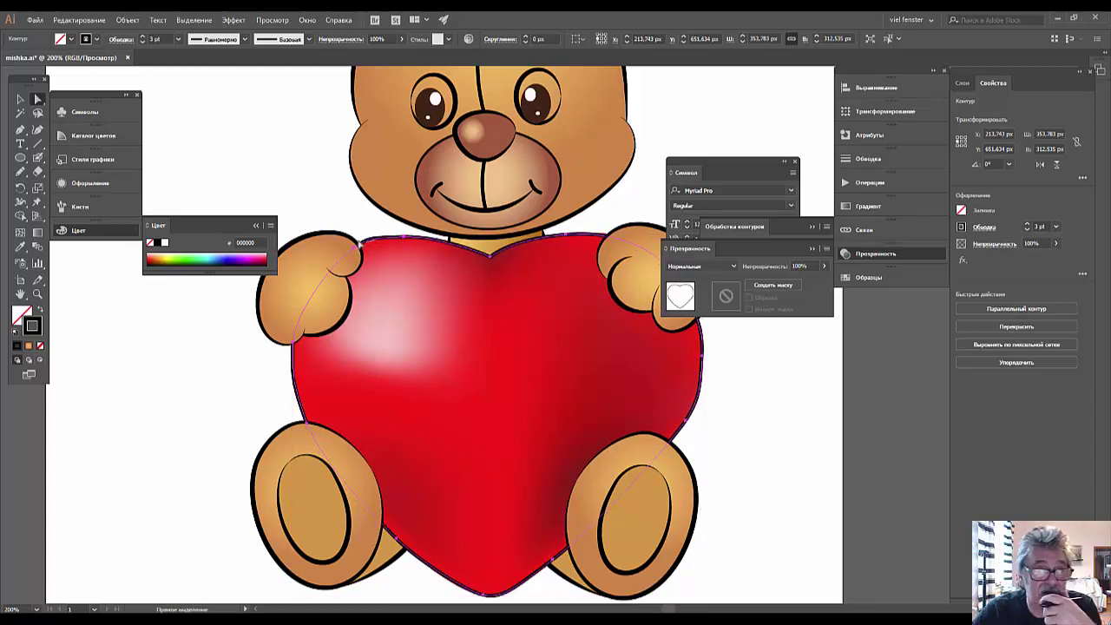
click(366, 241)
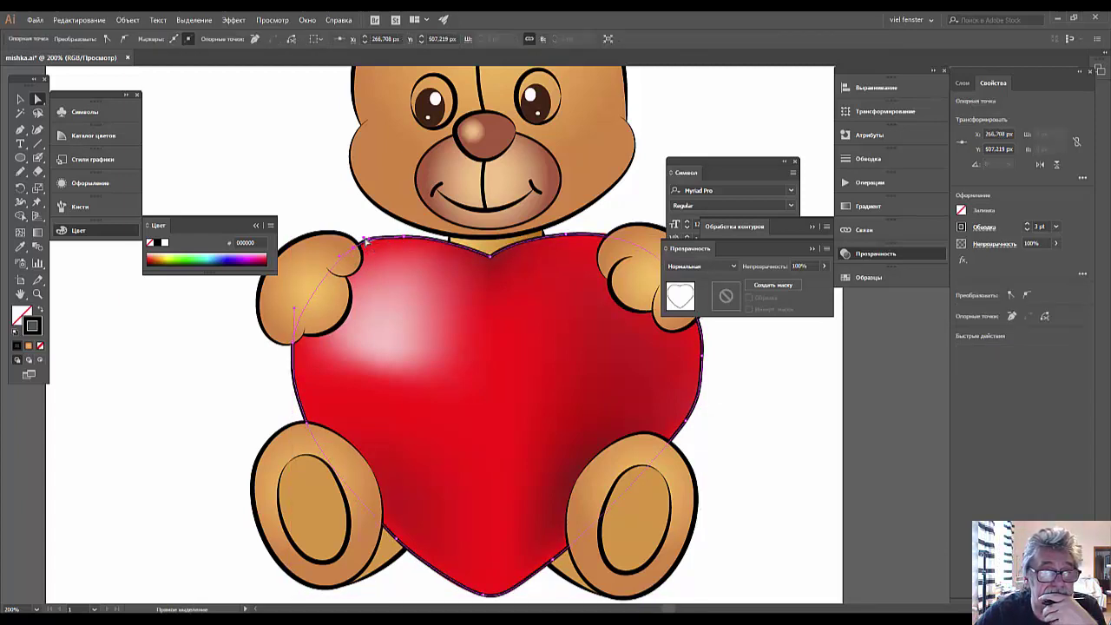
drag(366, 242, 386, 235)
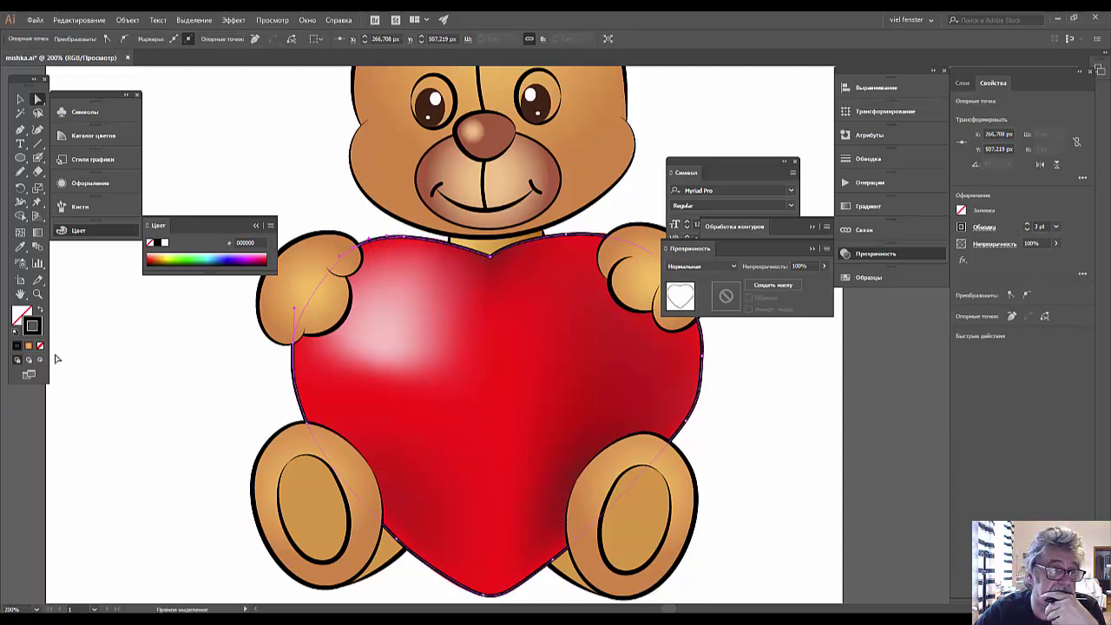
Apply the tapered black brush to the heart outline at 2 pt stroke weight
click(68, 206)
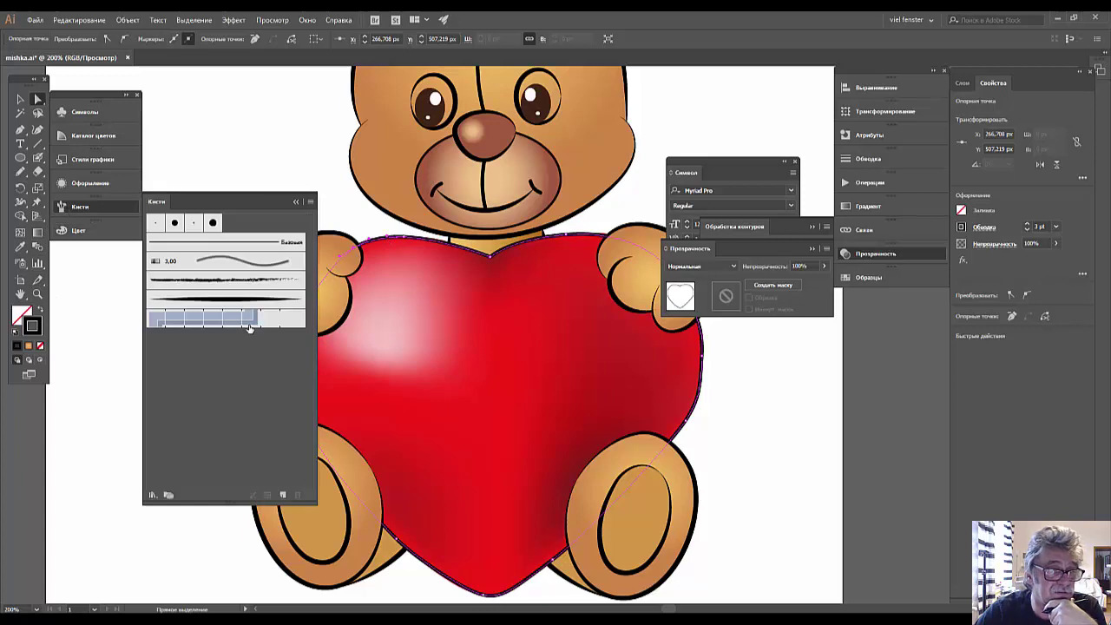
click(224, 300)
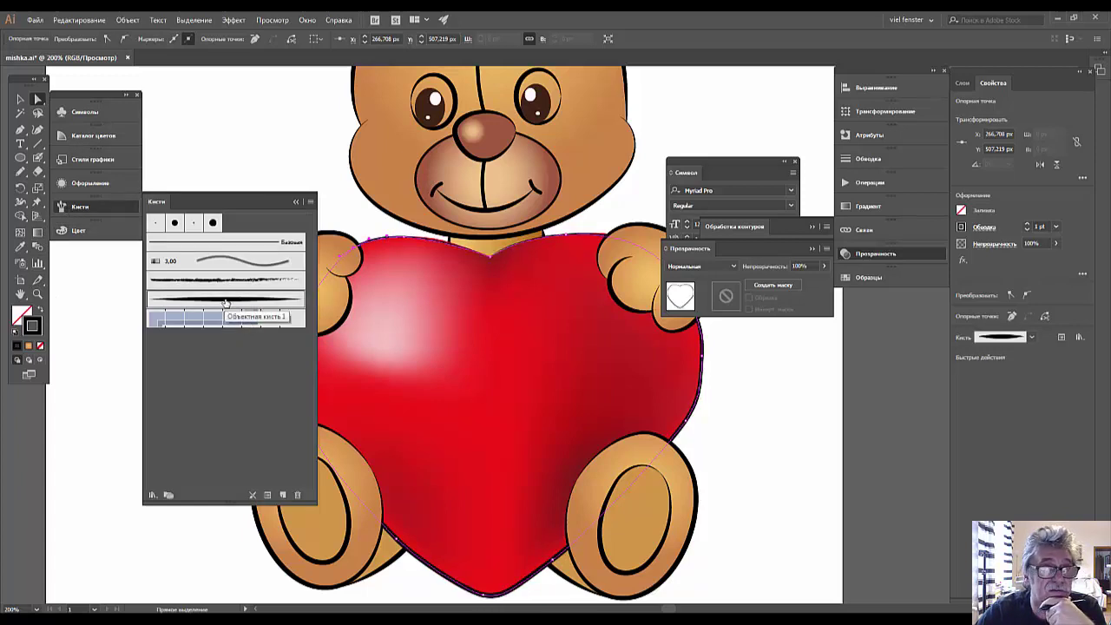
click(1027, 224)
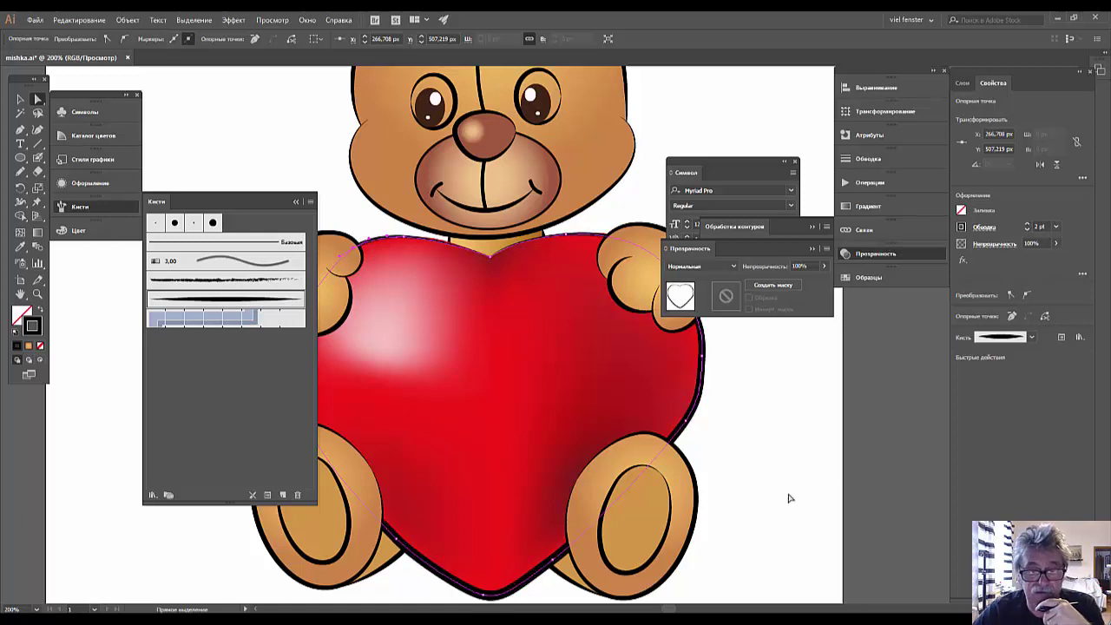
key(ctrl+minus)
key(ctrl+minus)
key(ctrl+minus)
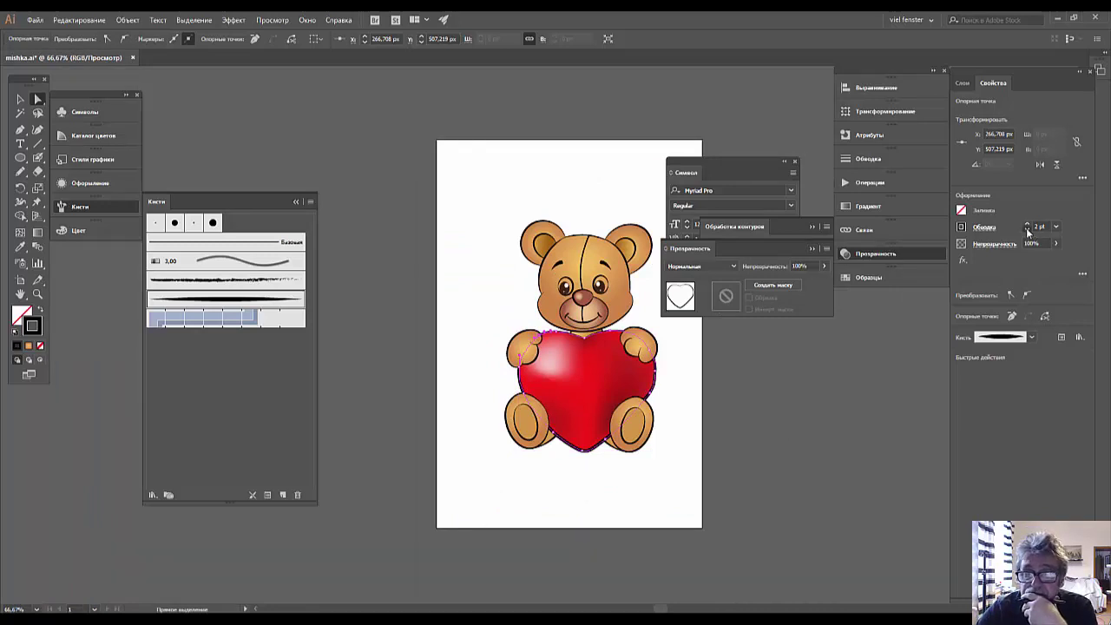
click(871, 414)
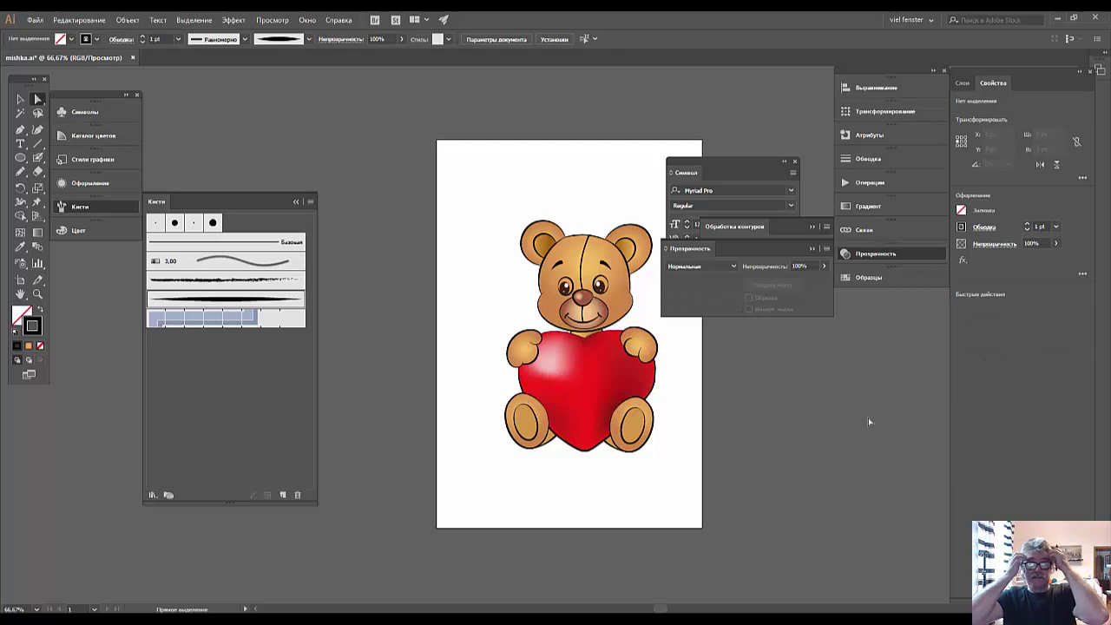
Zoom in on the heart and slightly adjust an anchor on its right edge
key(ctrl+plus)
key(ctrl+plus)
key(ctrl+plus)
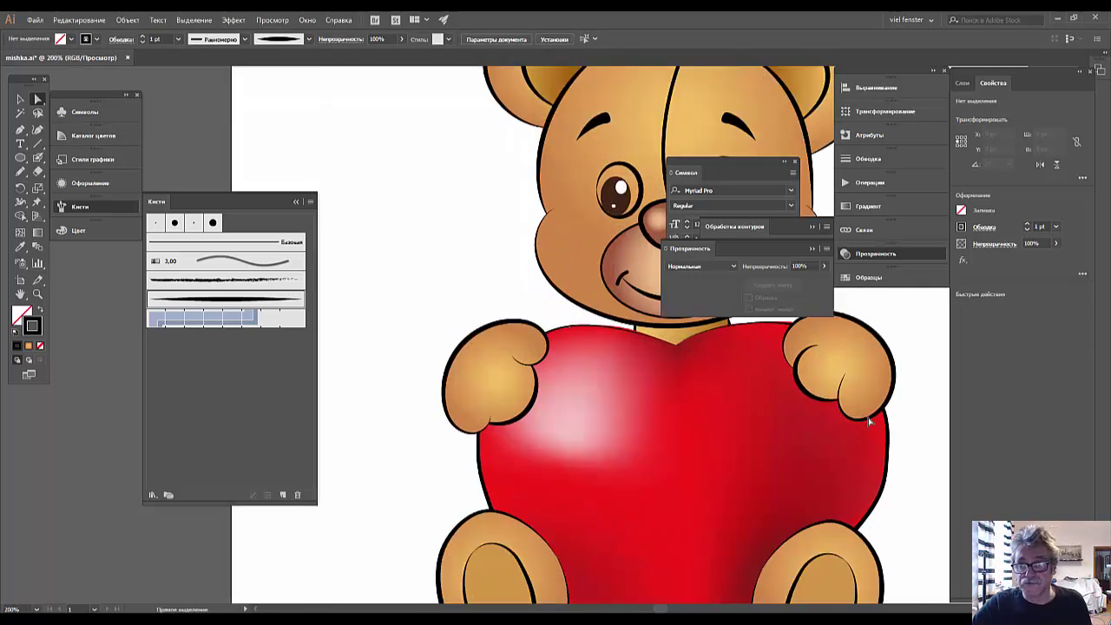
drag(682, 402, 469, 315)
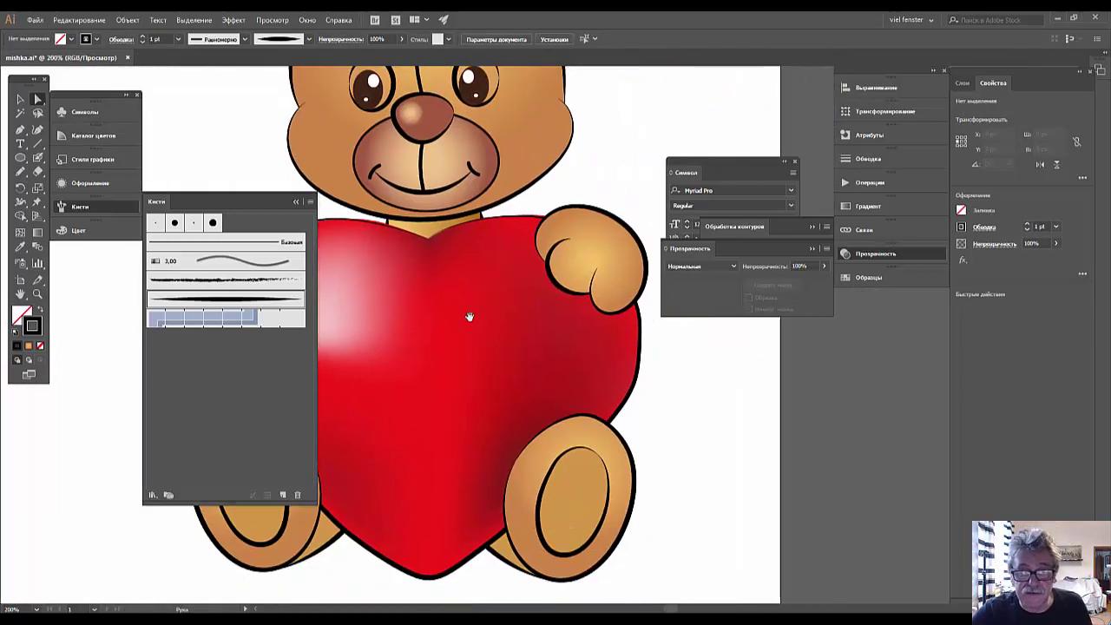
click(638, 383)
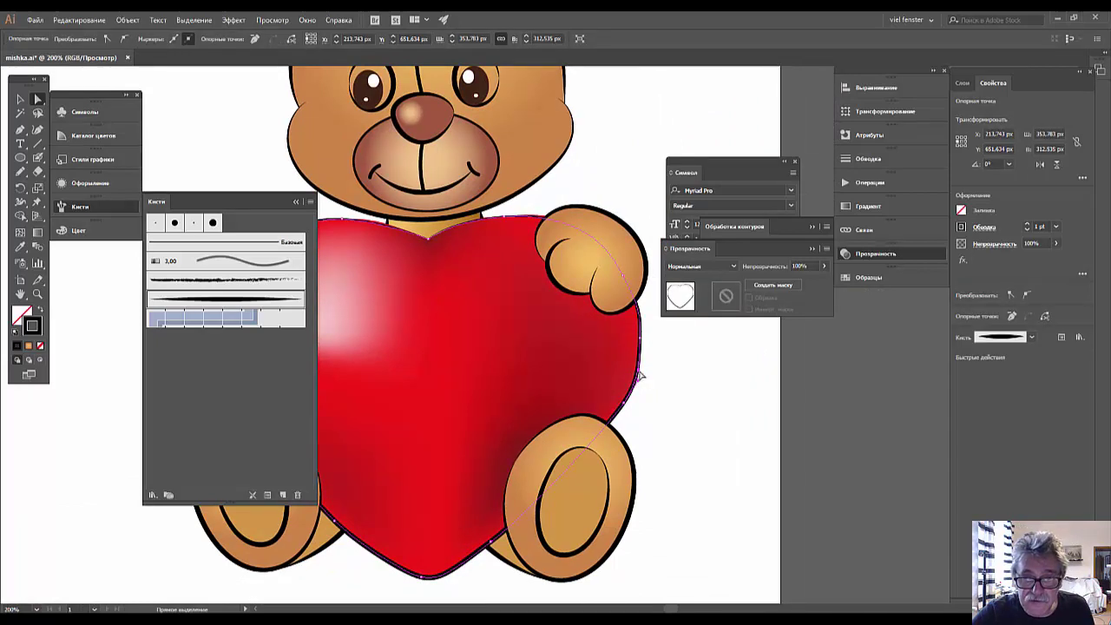
click(639, 376)
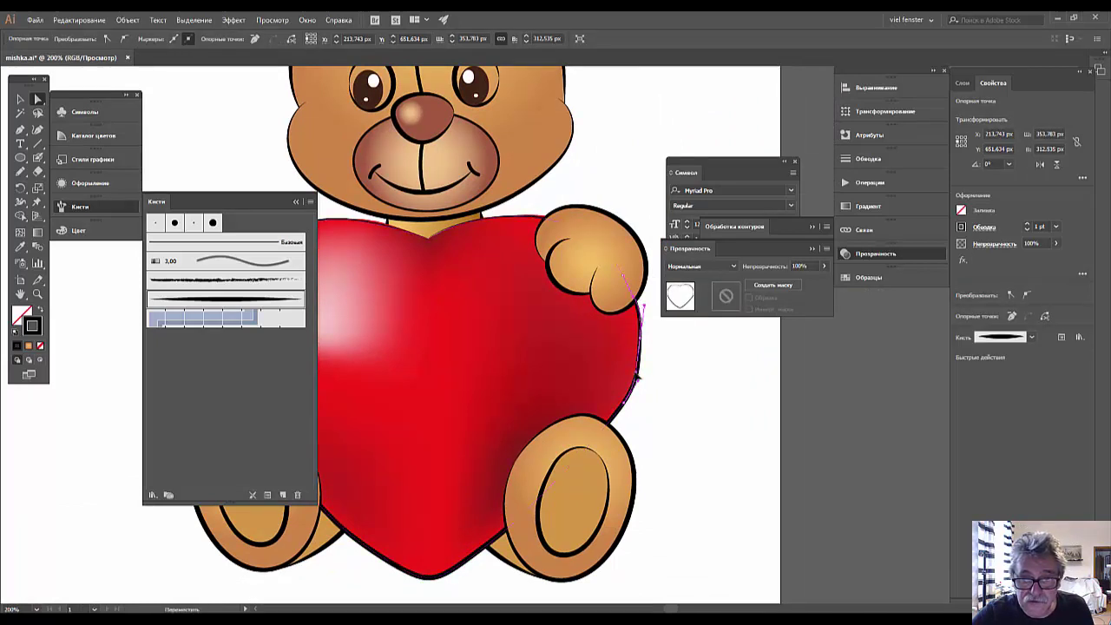
drag(639, 378, 641, 387)
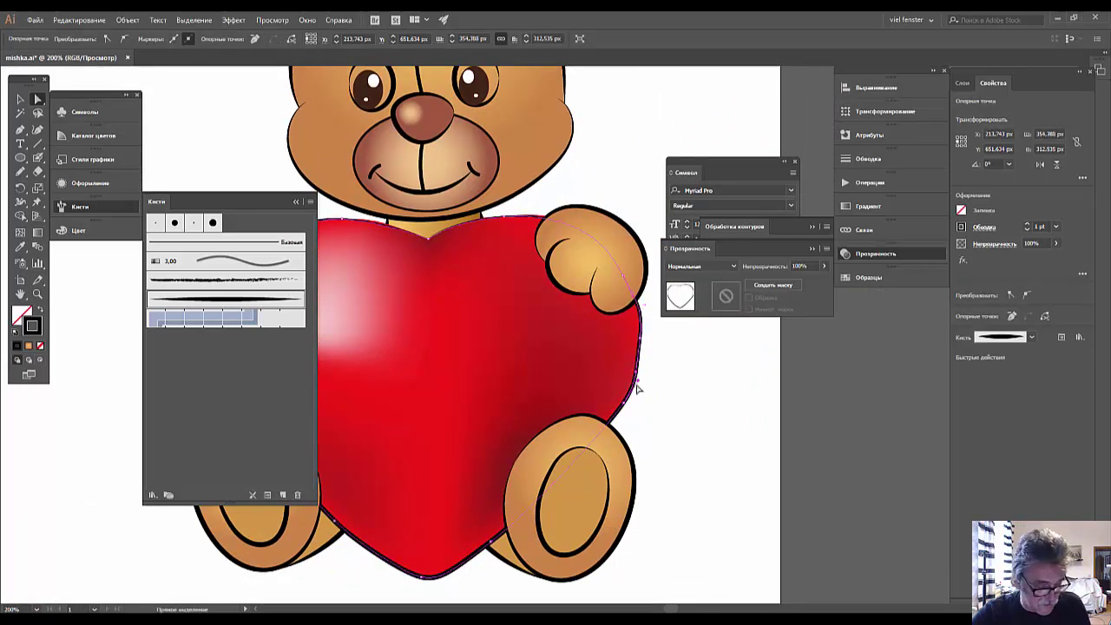
Delete the dark outline sliver over the heart
click(638, 391)
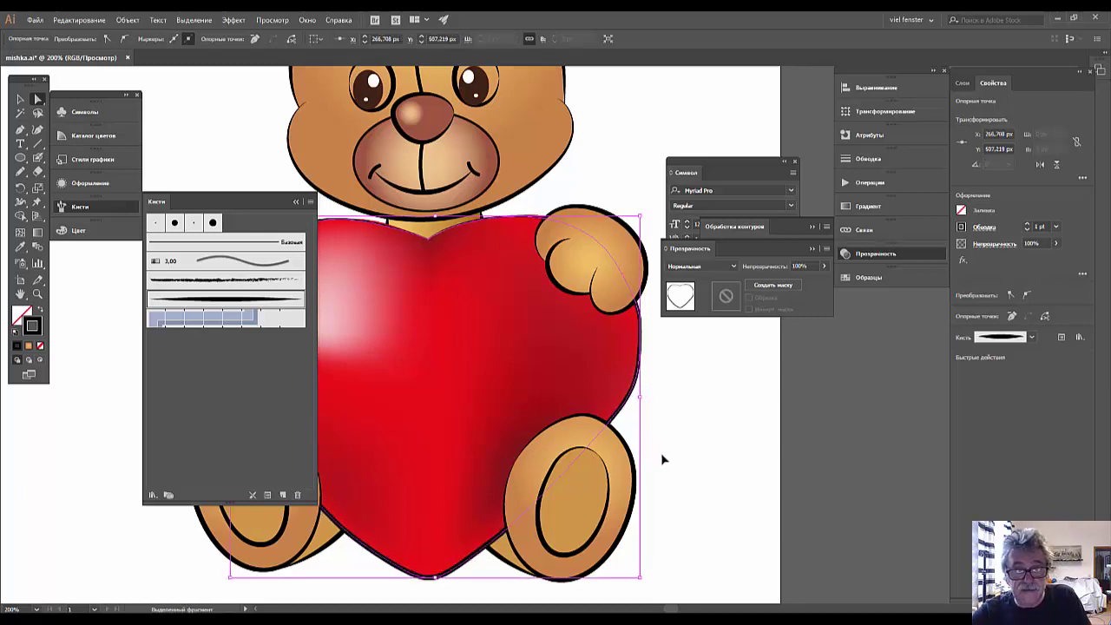
click(665, 454)
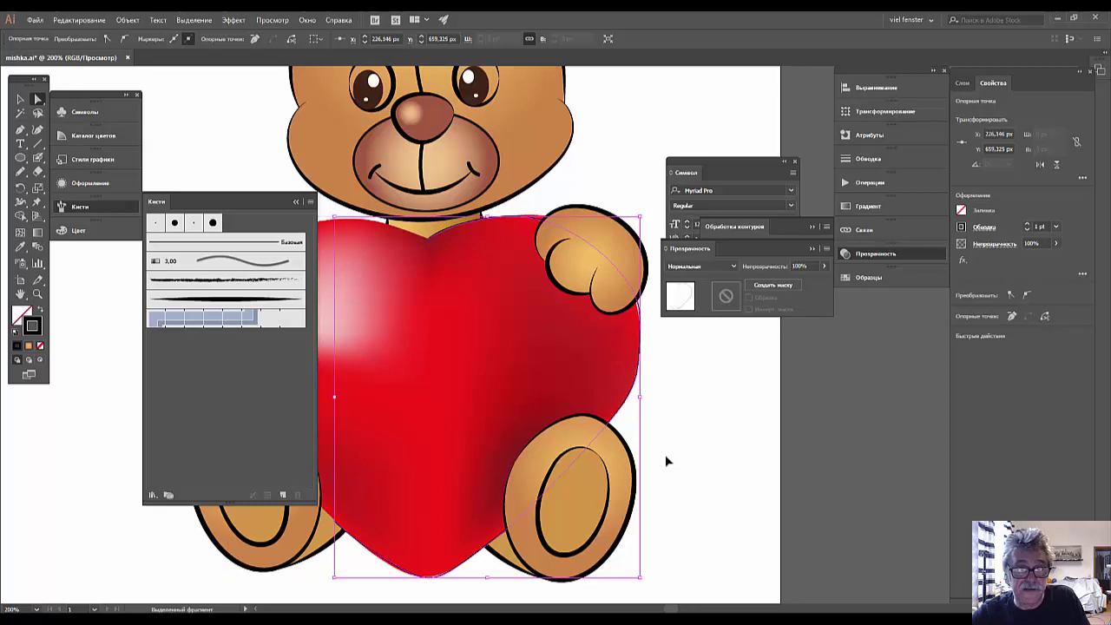
key(Delete)
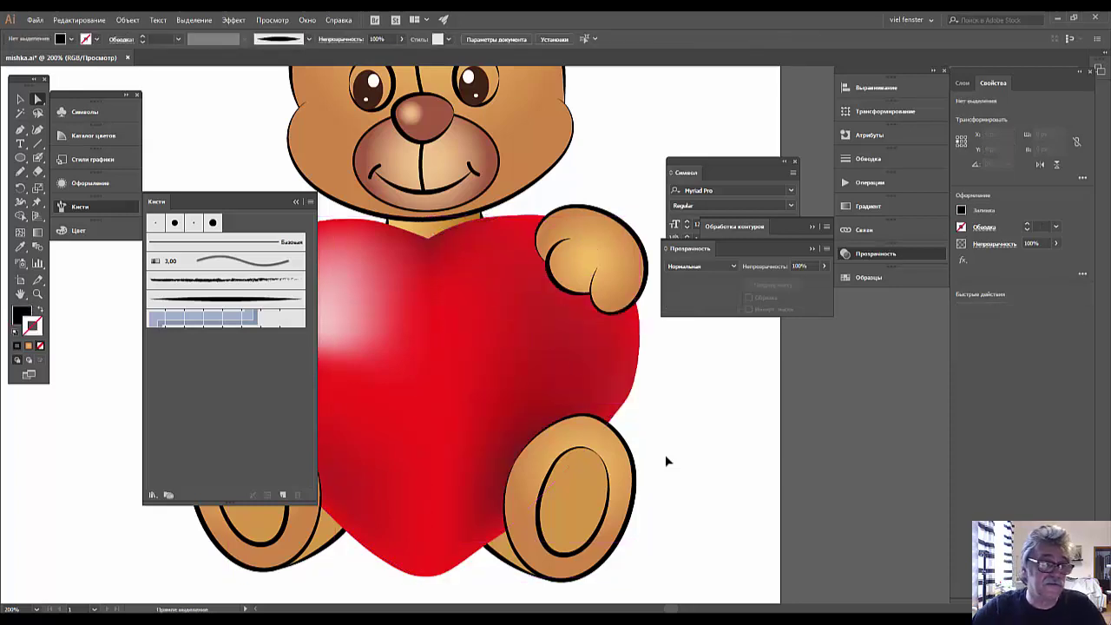
Draw a freehand pencil line along the heart's edge, then deselect it
click(20, 171)
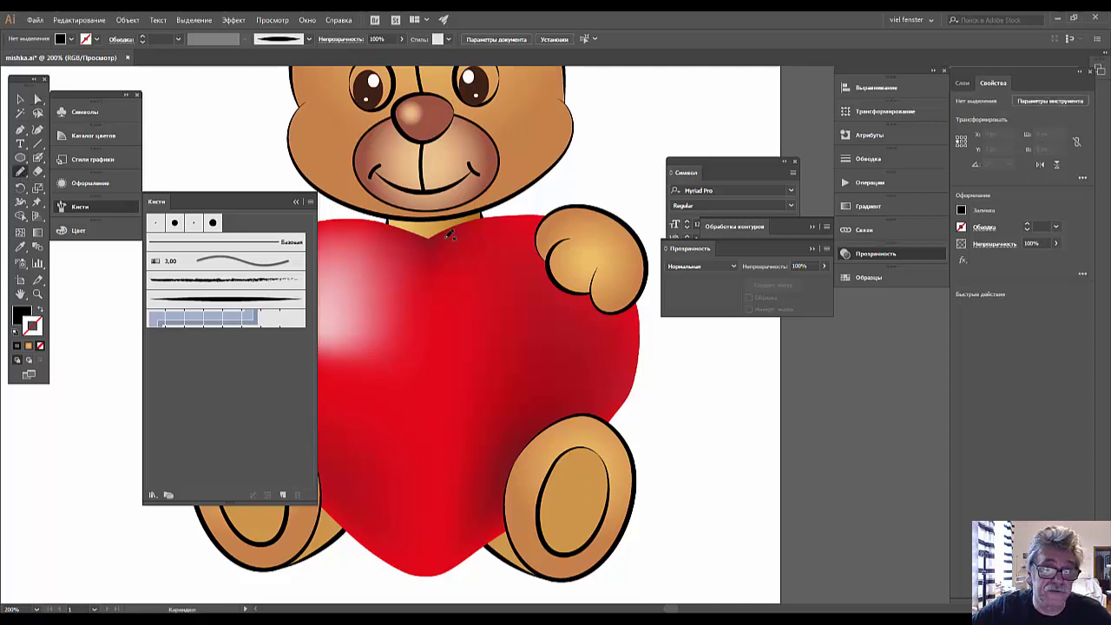
mouse_move(465, 221)
mouse_down()
mouse_move(581, 224)
mouse_move(634, 281)
mouse_move(641, 345)
mouse_move(614, 419)
mouse_move(500, 538)
mouse_move(424, 579)
mouse_up()
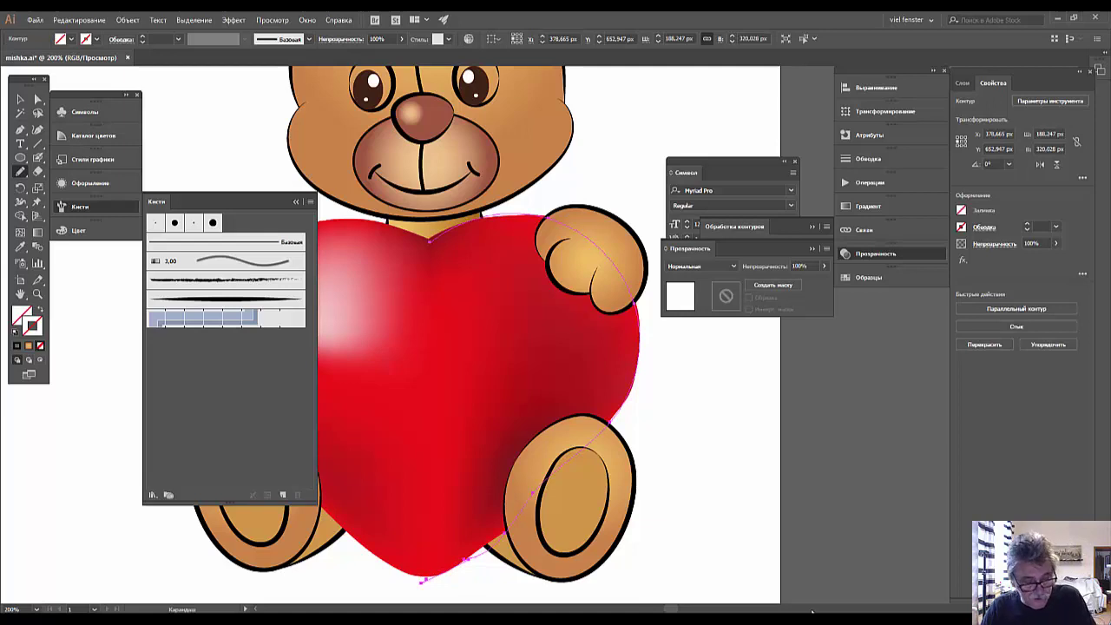
key(ctrl+shift+a)
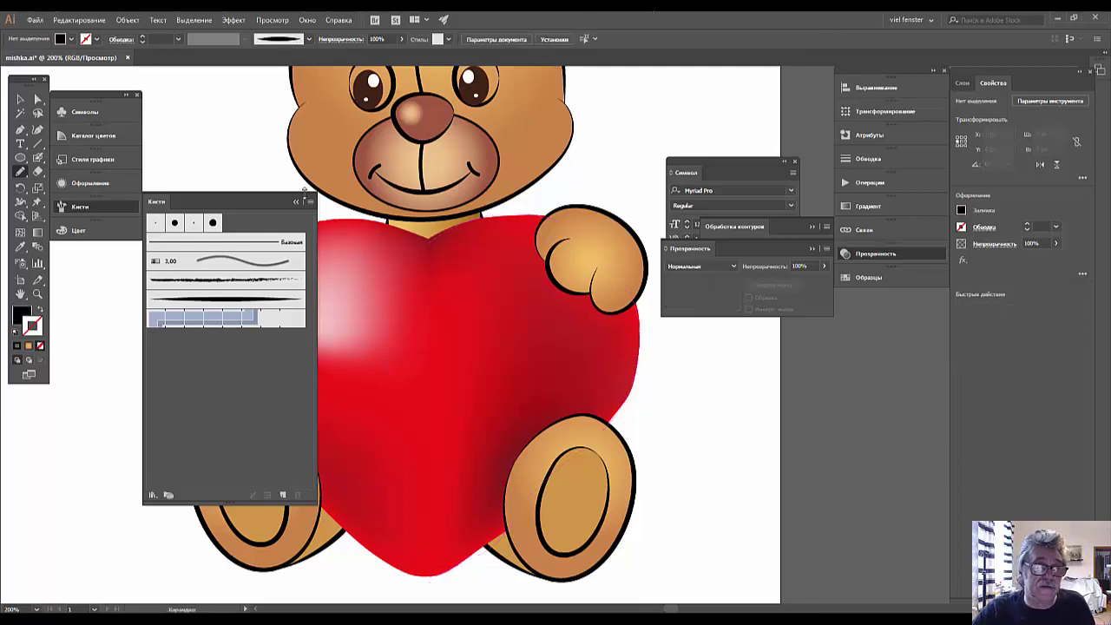
Close the Brushes and Pathfinder panels and zoom to show the whole artboard
click(299, 199)
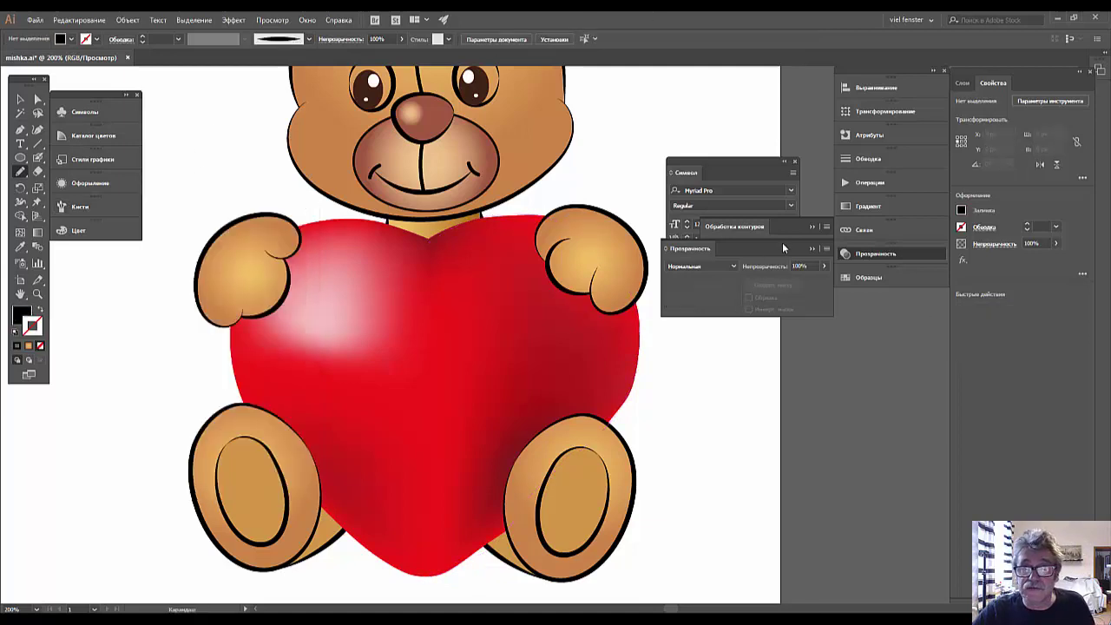
click(813, 225)
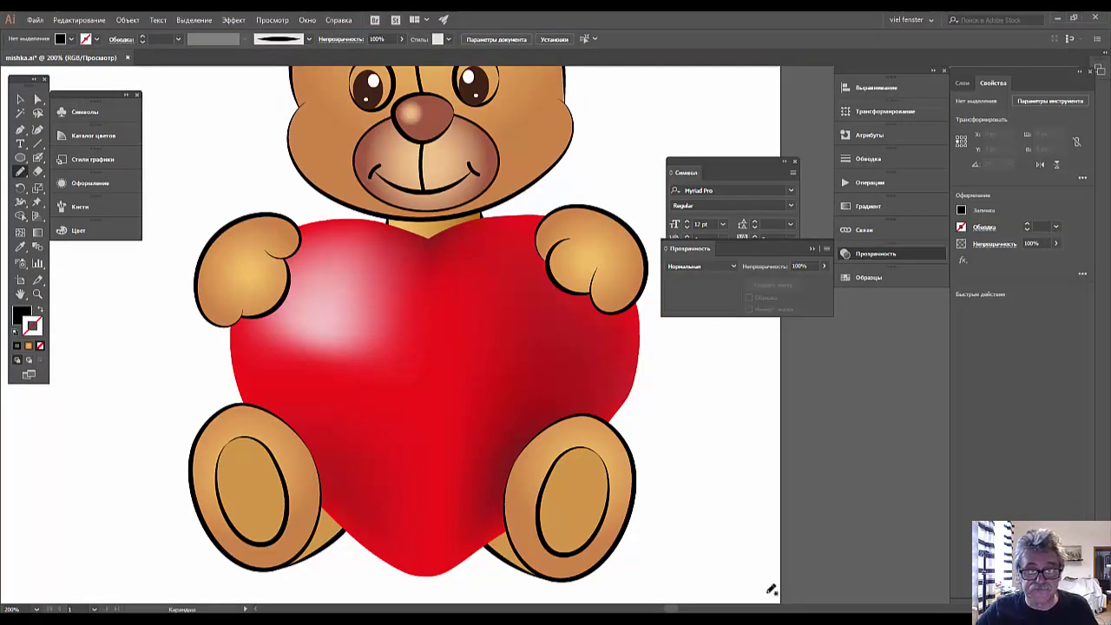
key(ctrl+minus)
key(ctrl+minus)
key(ctrl+minus)
key(ctrl+minus)
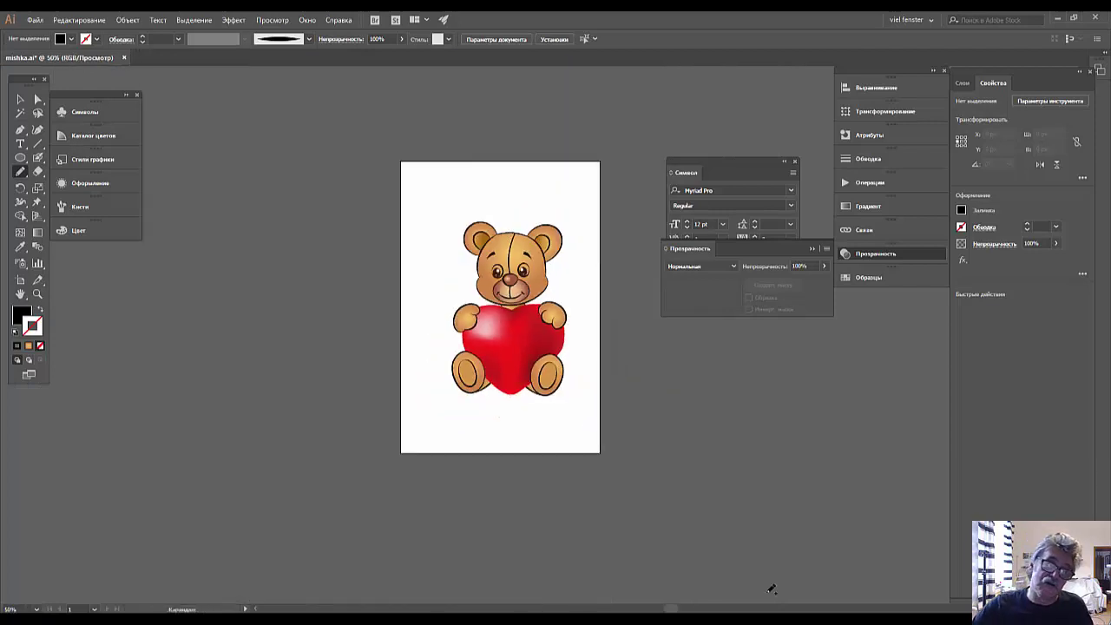
key(ctrl+plus)
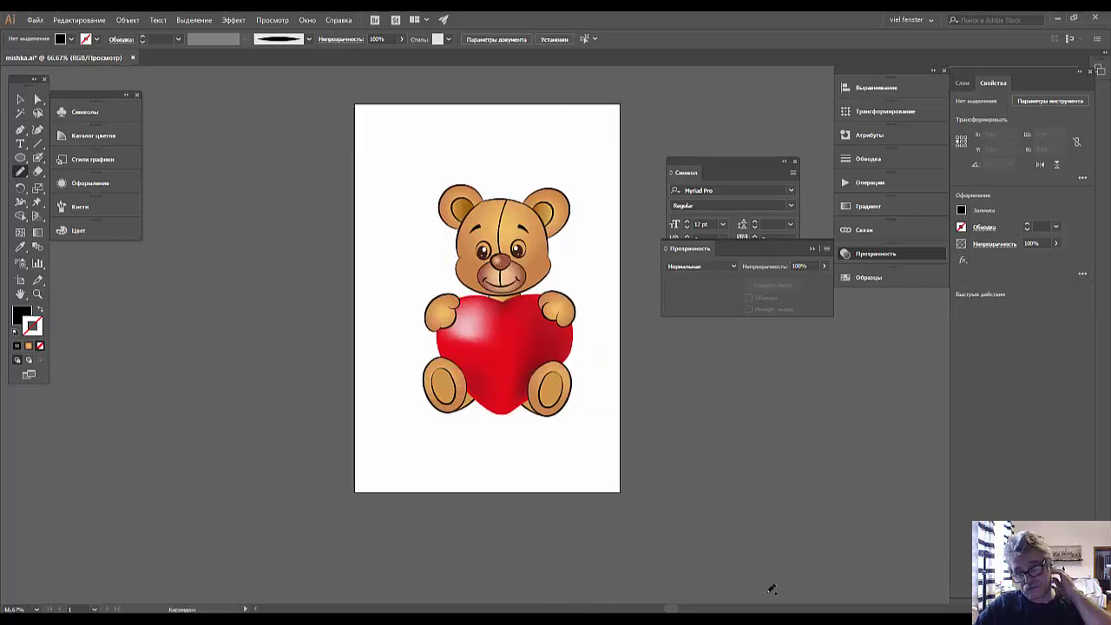
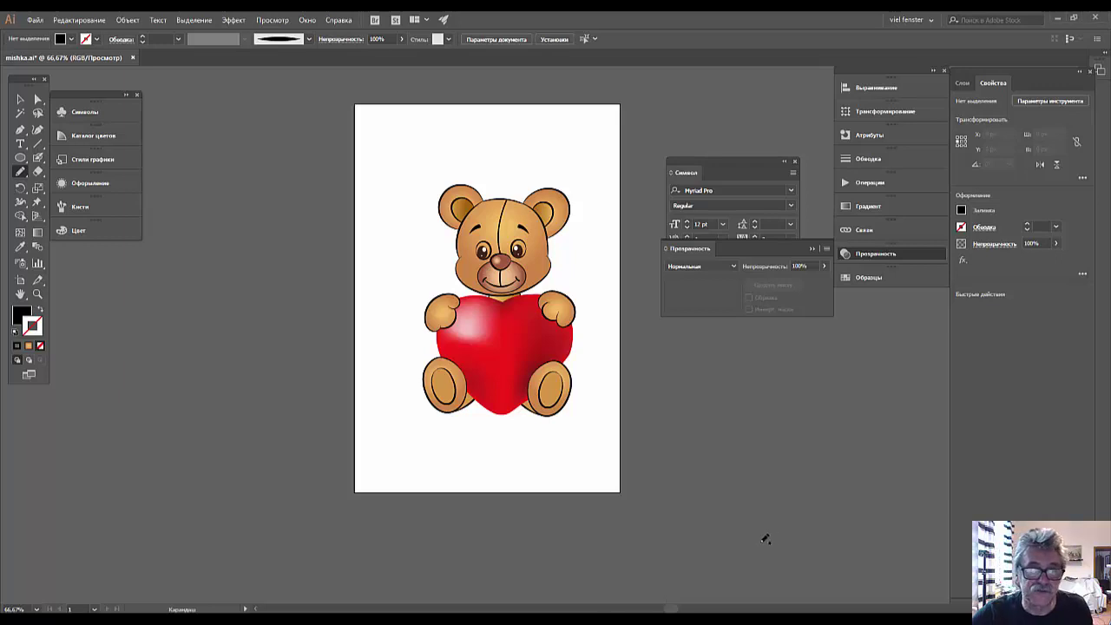
Zoom to 150% and pencil-redraw the heart's right edge beside the bear's right paw
key(ctrl+plus)
key(ctrl+plus)
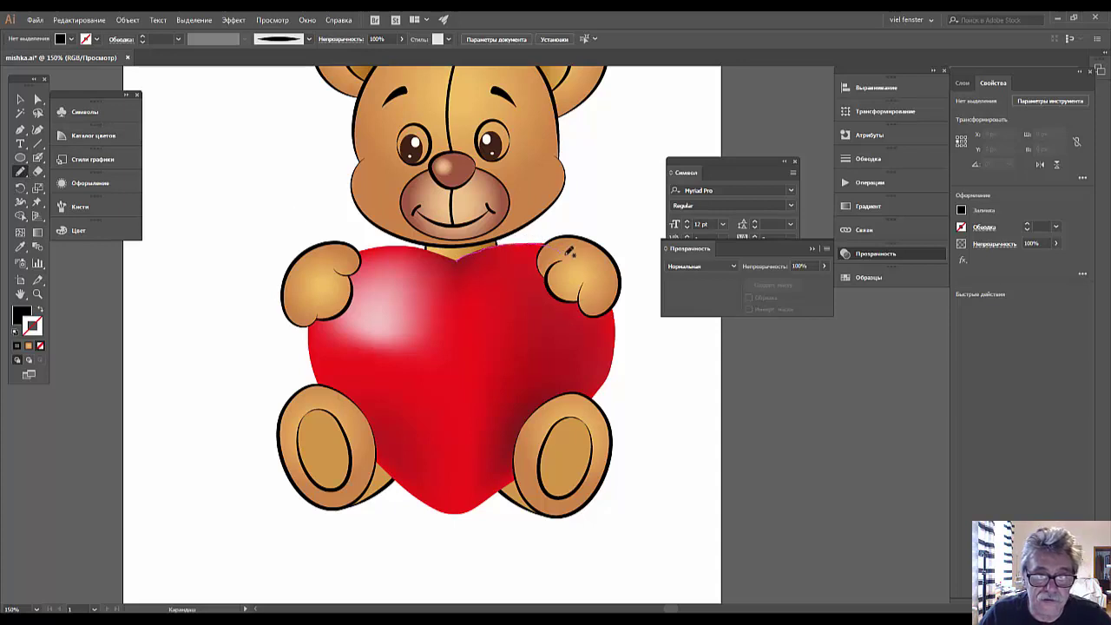
drag(567, 254, 606, 301)
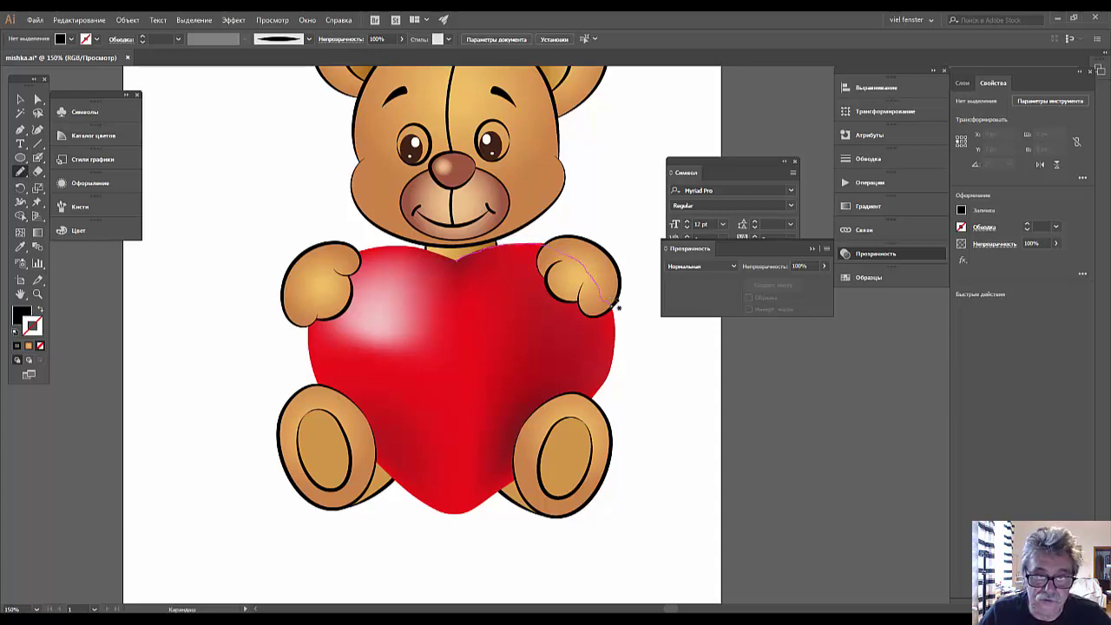
mouse_move(617, 314)
mouse_down()
mouse_move(616, 363)
mouse_move(565, 434)
mouse_move(488, 500)
mouse_move(445, 507)
mouse_move(354, 433)
mouse_move(309, 342)
mouse_move(345, 265)
mouse_move(401, 243)
mouse_move(492, 264)
mouse_up()
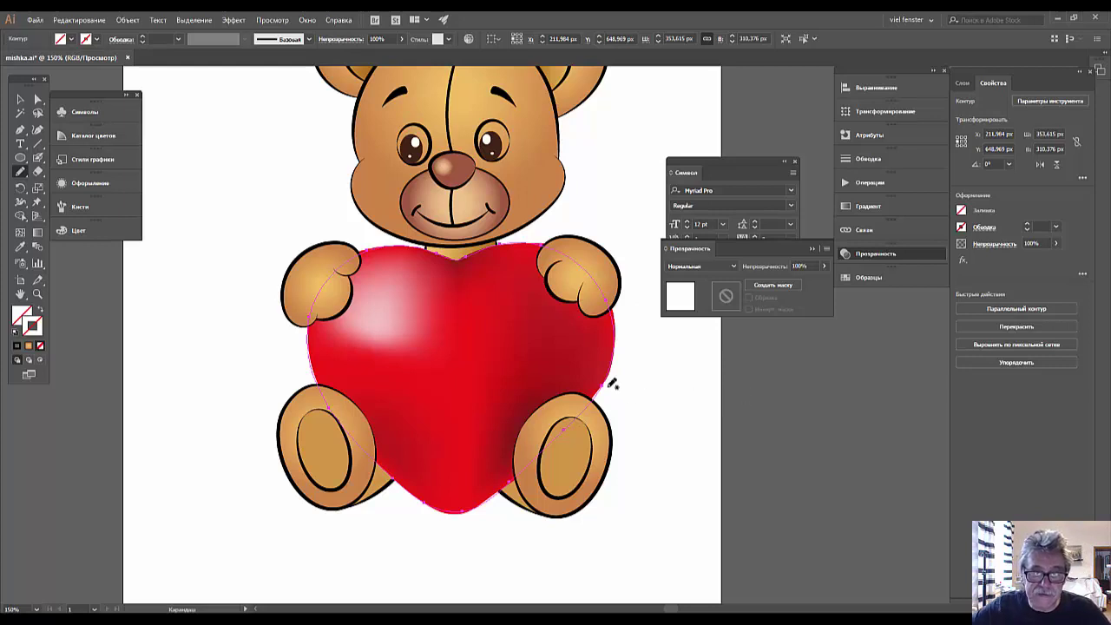
Smooth the heart outline's right edge, undoing a stray short line
drag(23, 172, 78, 198)
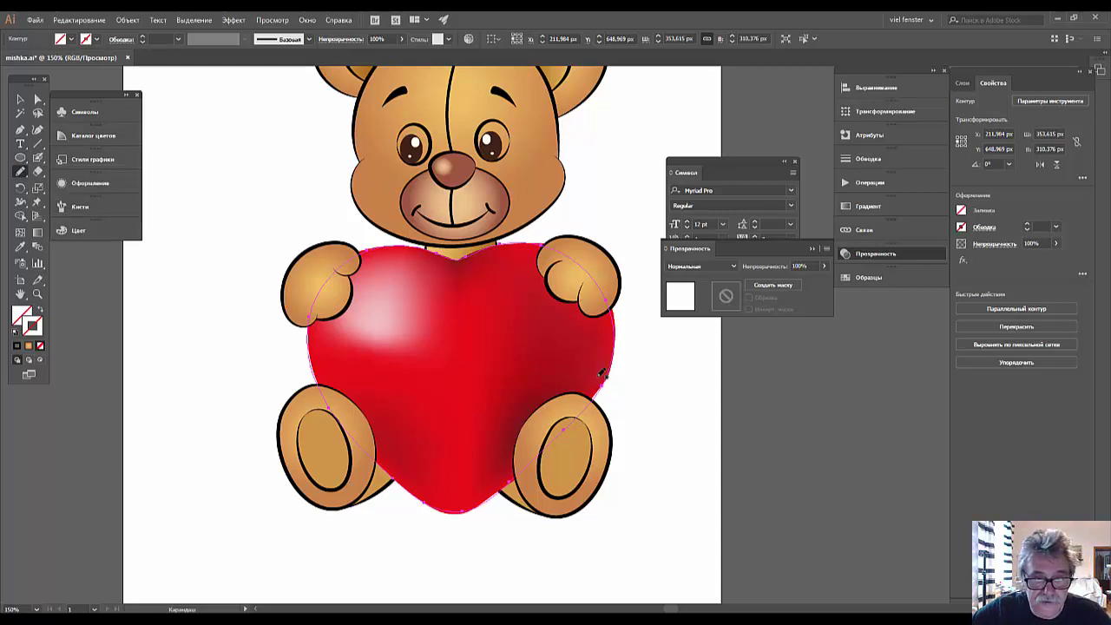
drag(598, 390, 577, 417)
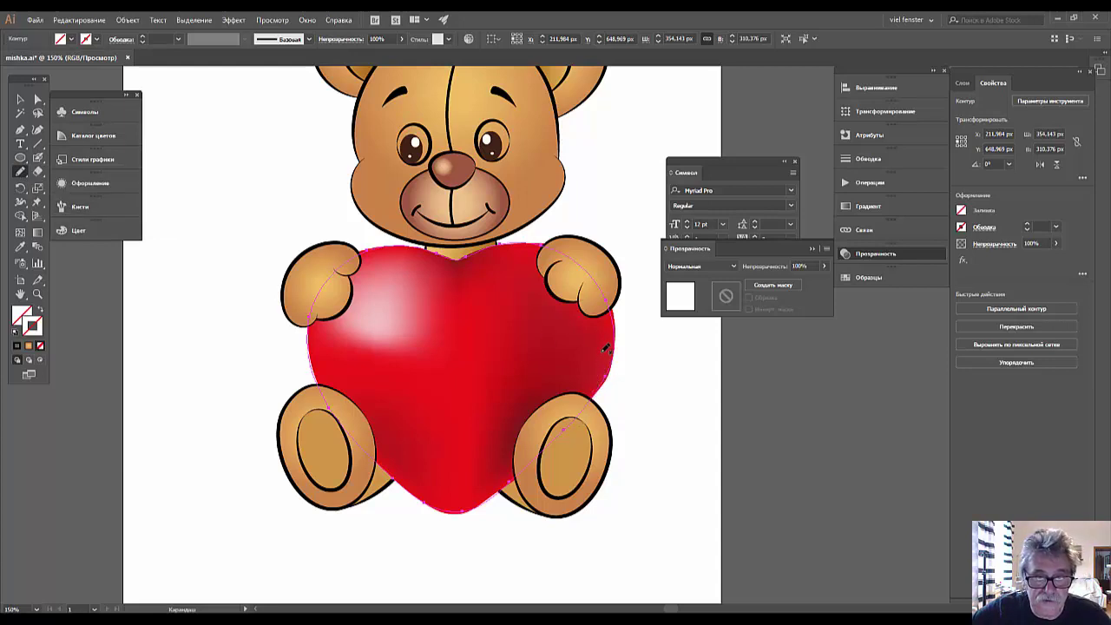
drag(601, 348, 591, 401)
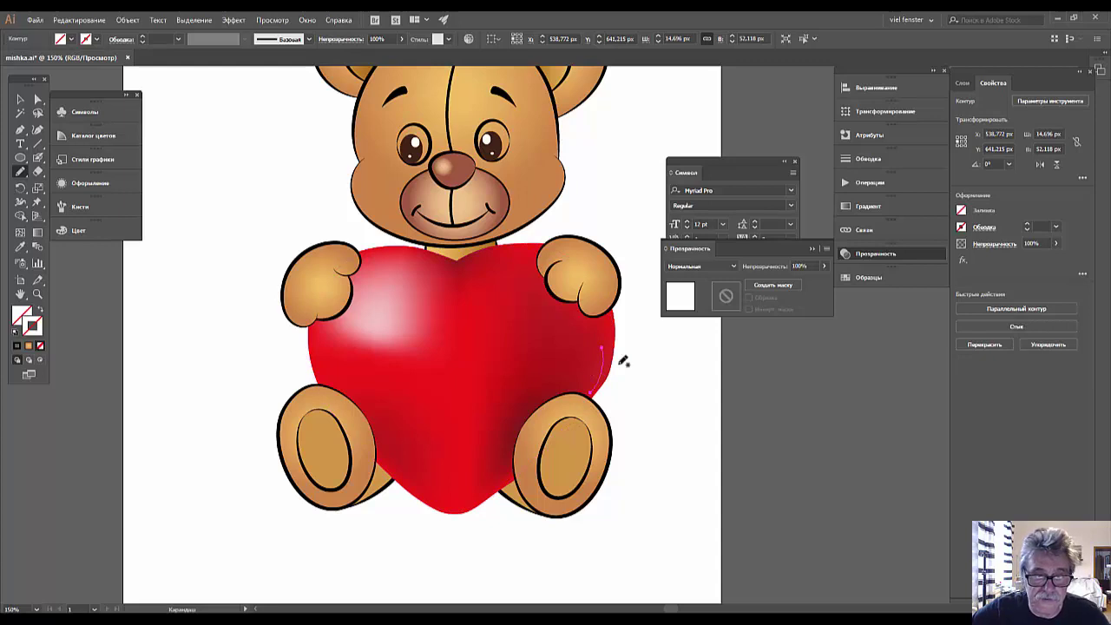
key(ctrl+z)
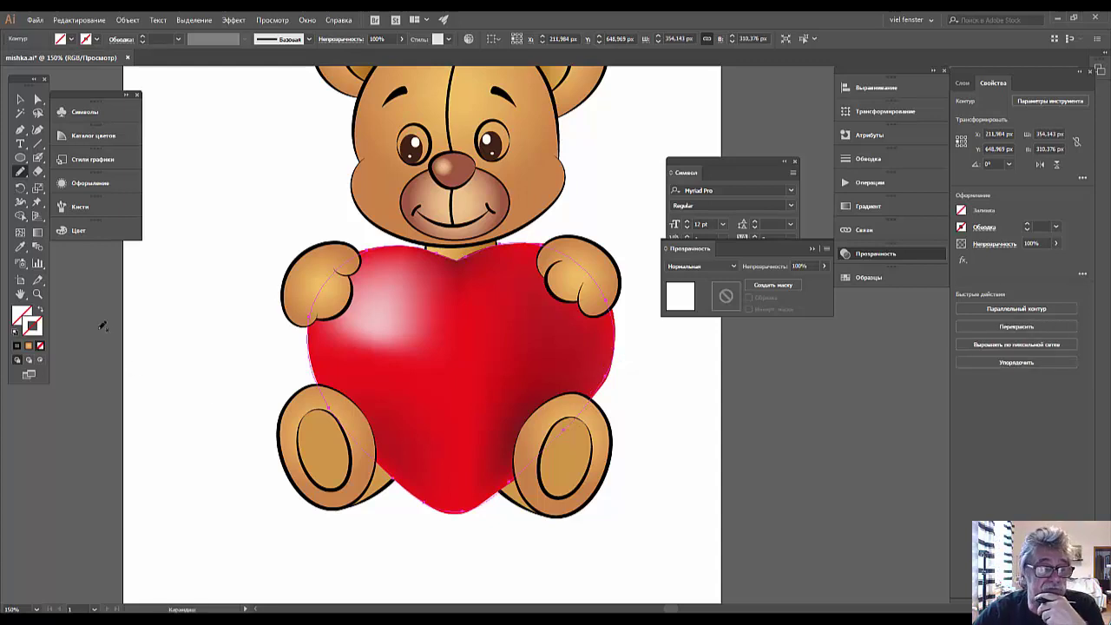
Give the heart outline a black stroke at 3 pt weight
double_click(34, 330)
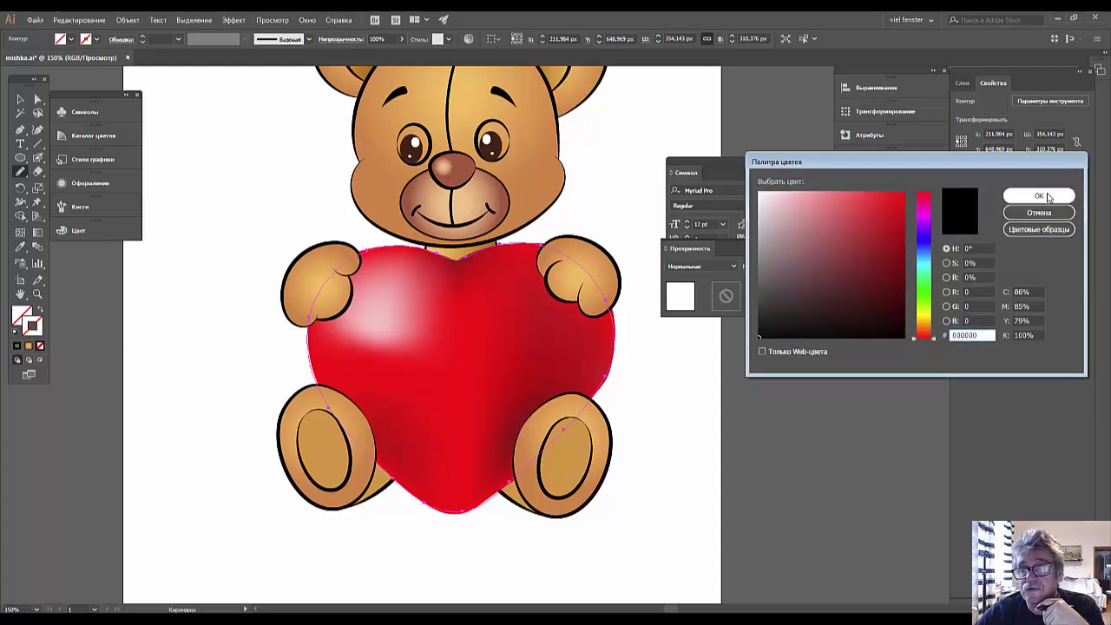
click(1042, 196)
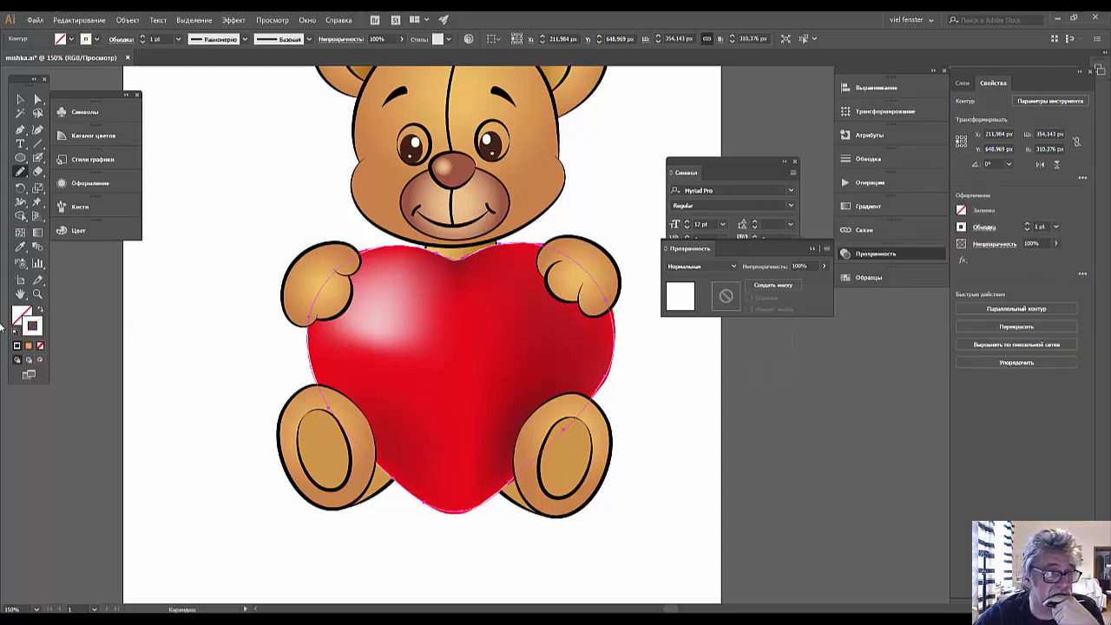
double_click(32, 332)
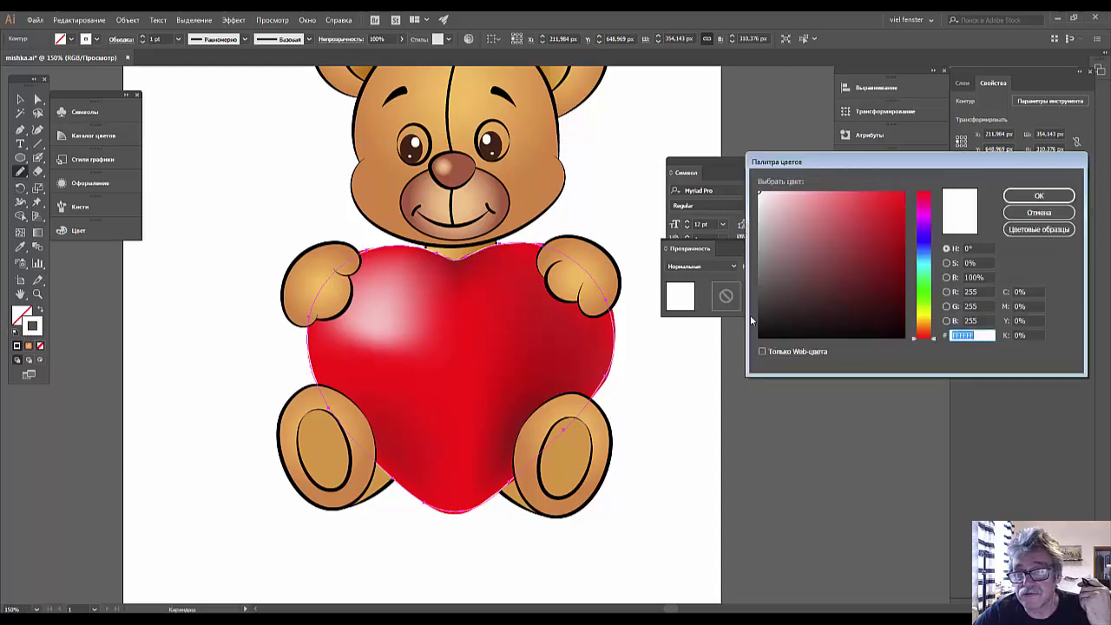
click(1020, 201)
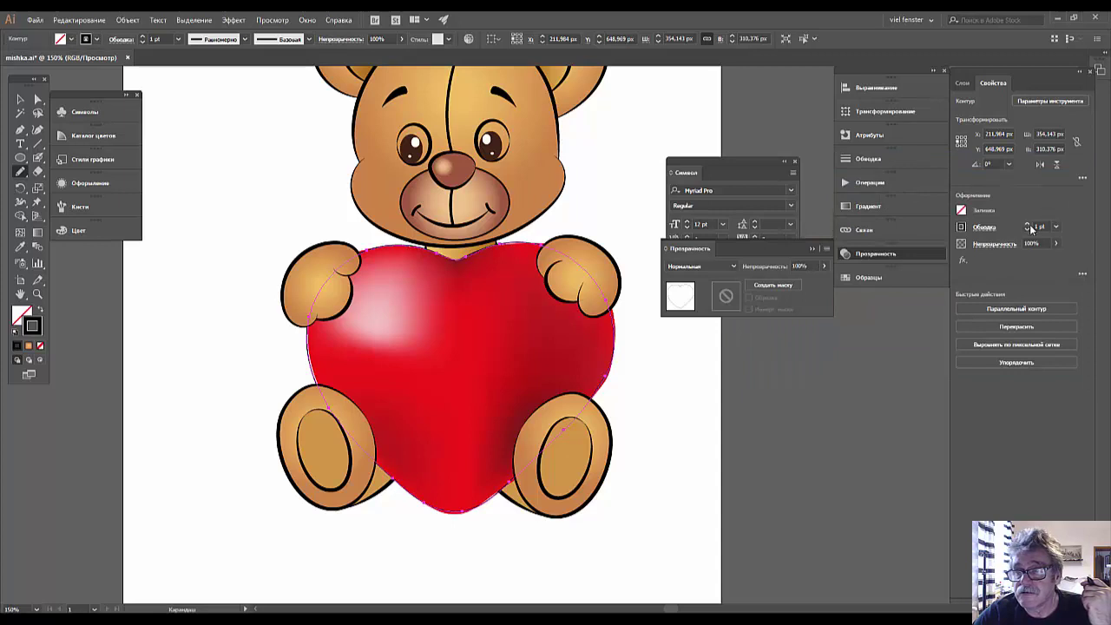
click(1028, 224)
click(1028, 224)
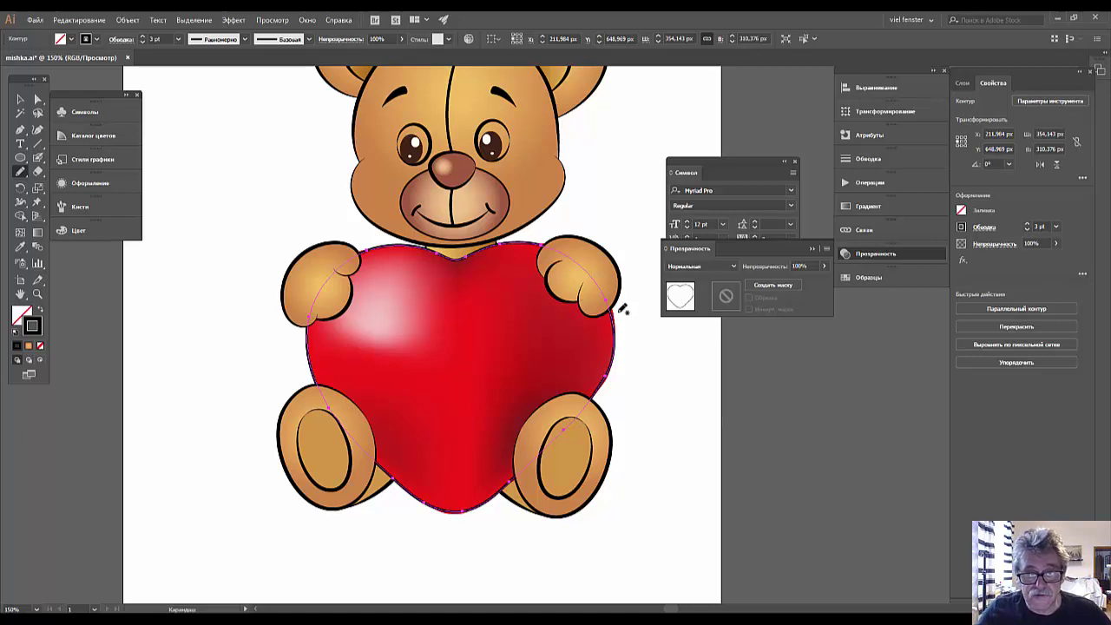
drag(623, 309, 601, 399)
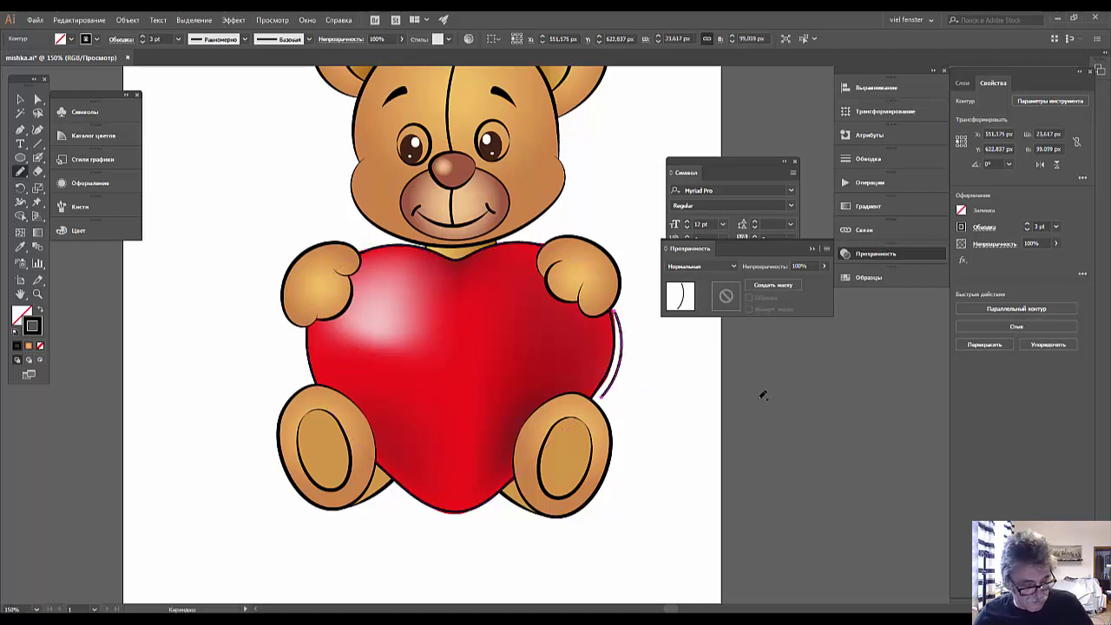
key(a)
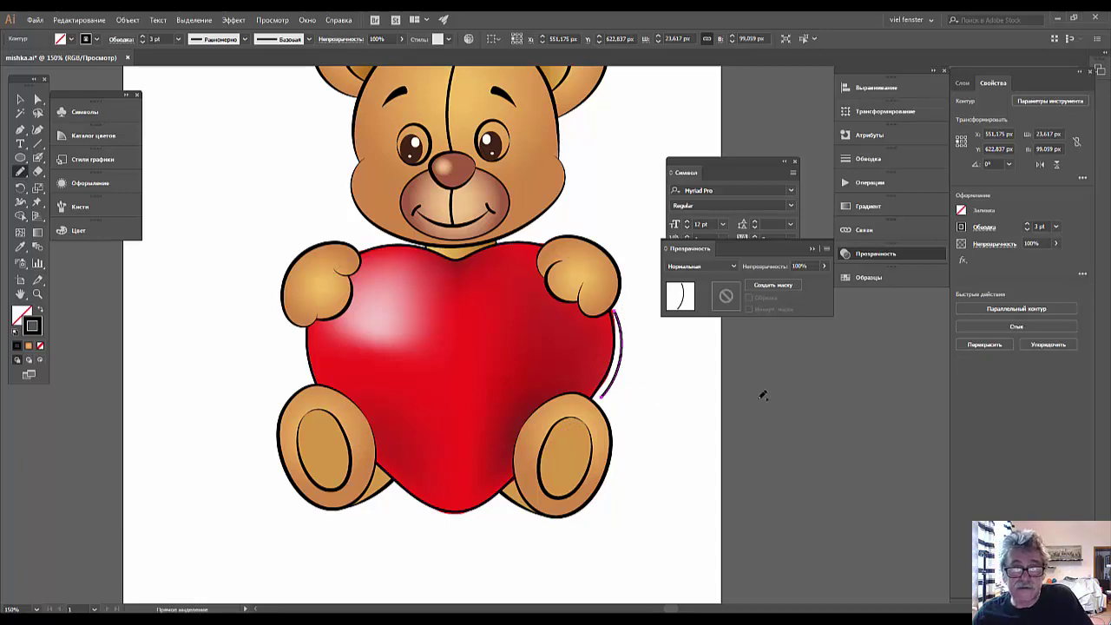
click(18, 99)
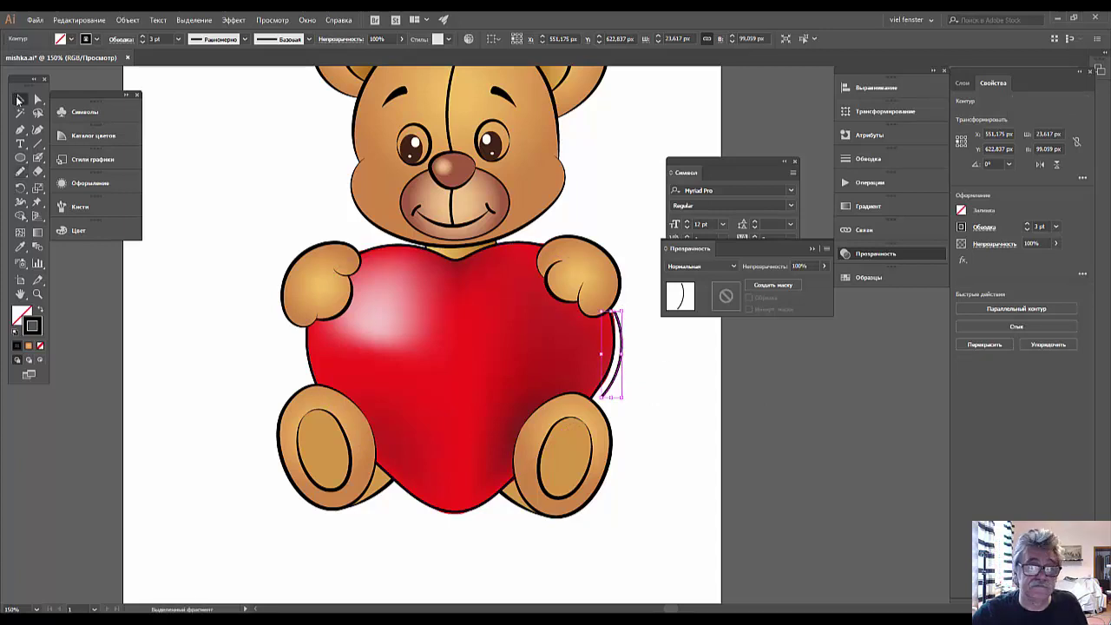
click(653, 441)
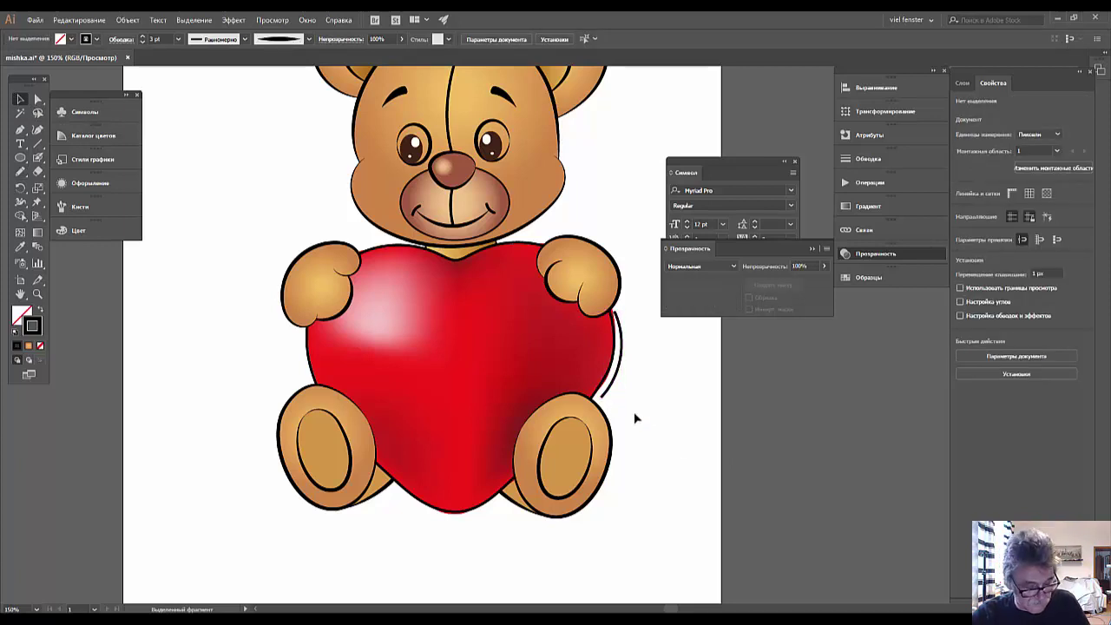
key(ctrl+z)
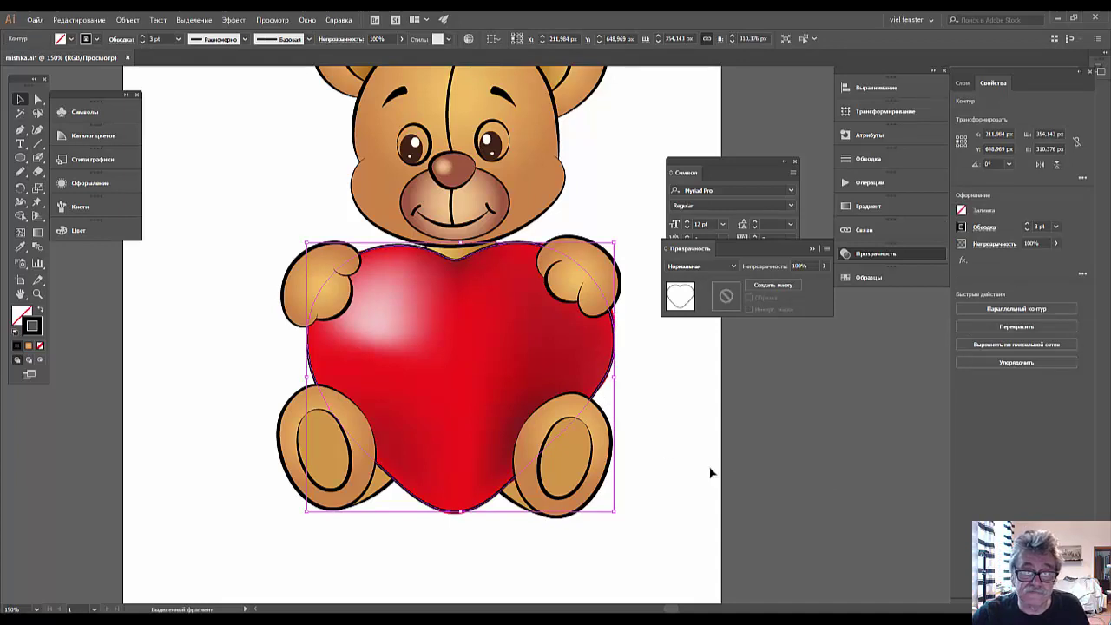
Try a brush from the Brushes panel on the heart outline and check it
click(74, 213)
click(185, 303)
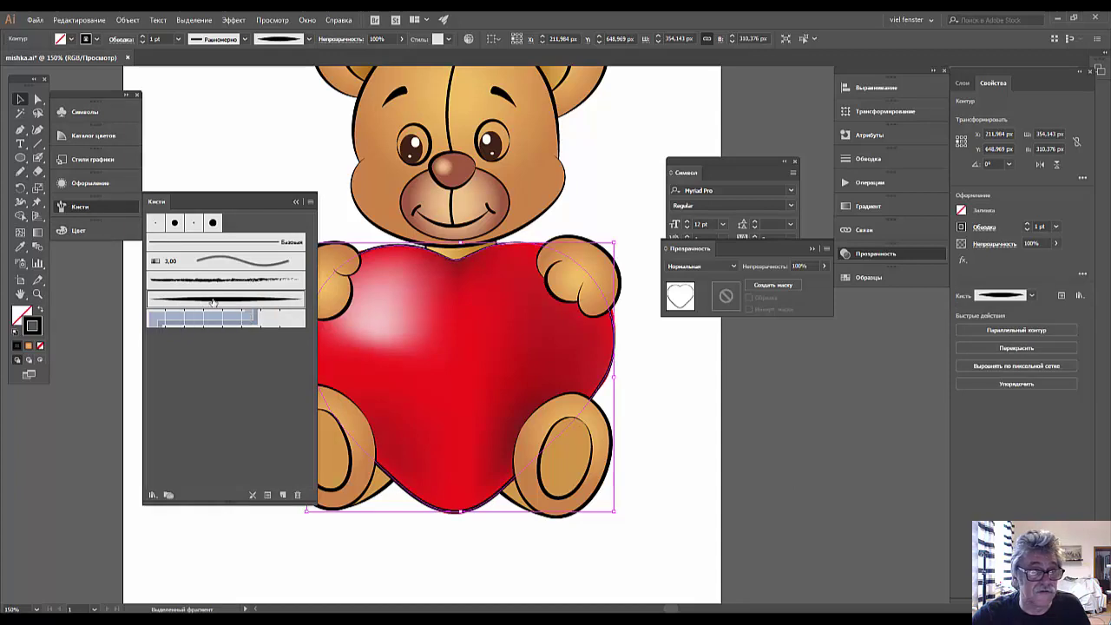
click(635, 404)
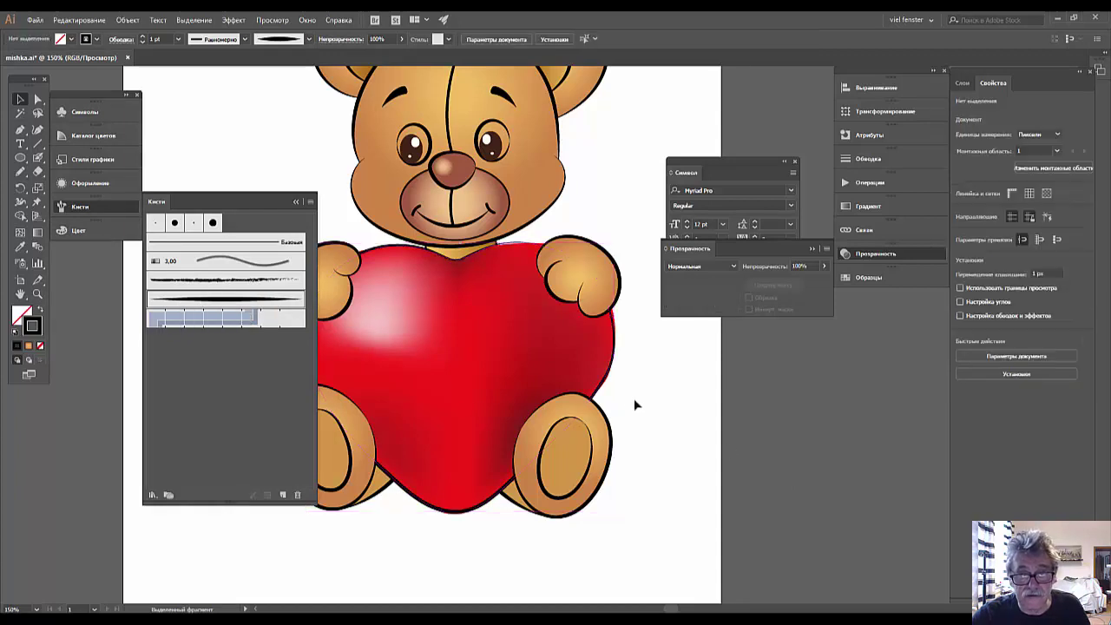
click(606, 385)
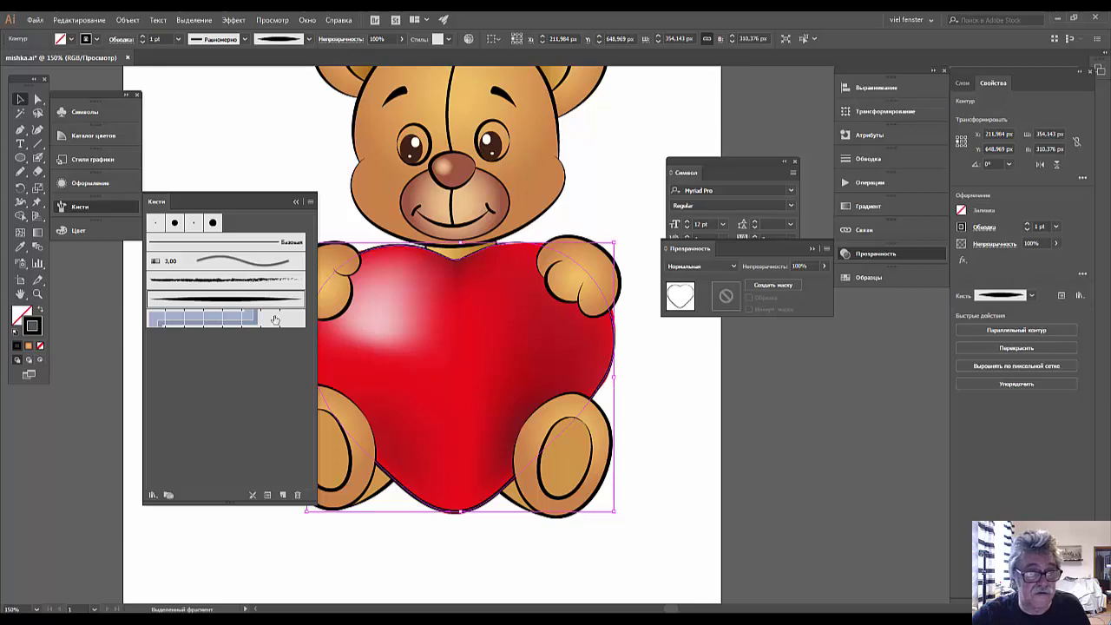
click(657, 513)
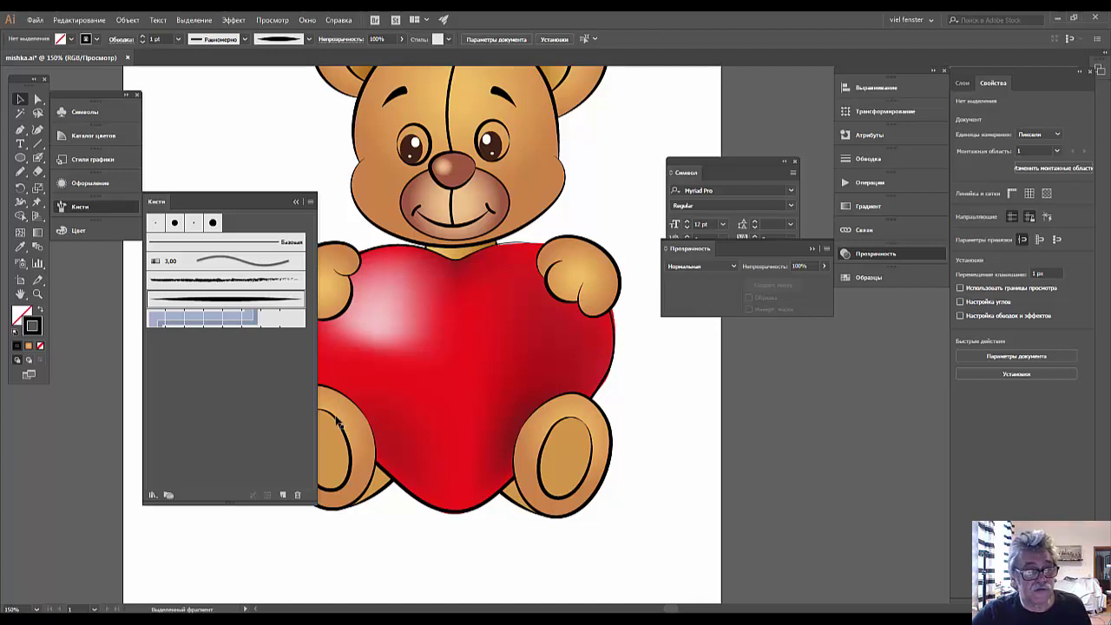
Apply the round 3,00 brush to the heart outline and zoom in to inspect
click(191, 226)
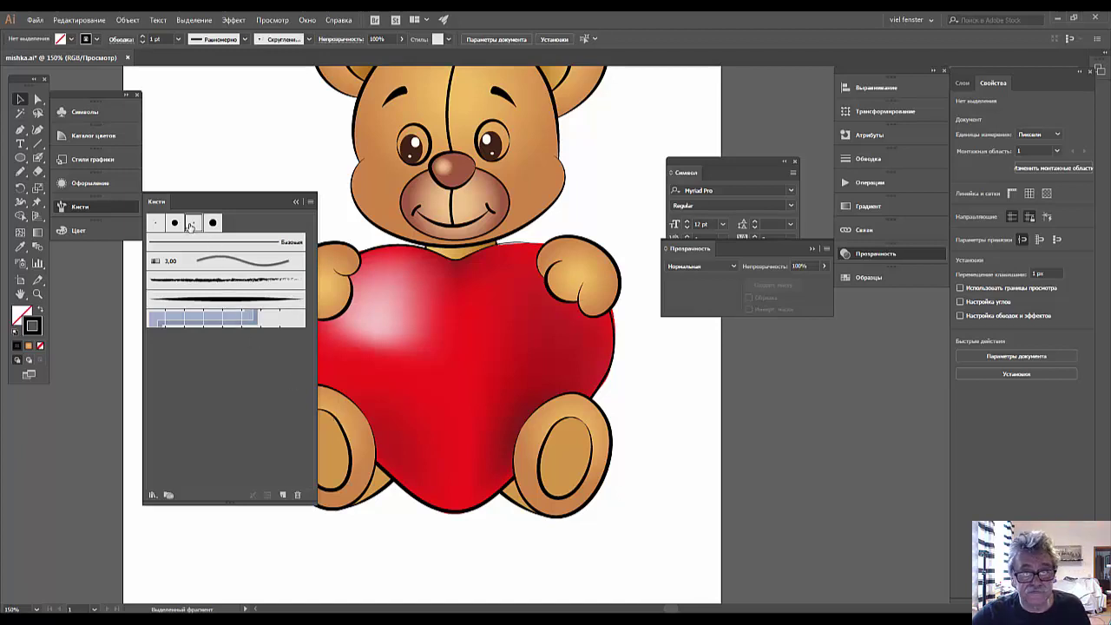
click(213, 261)
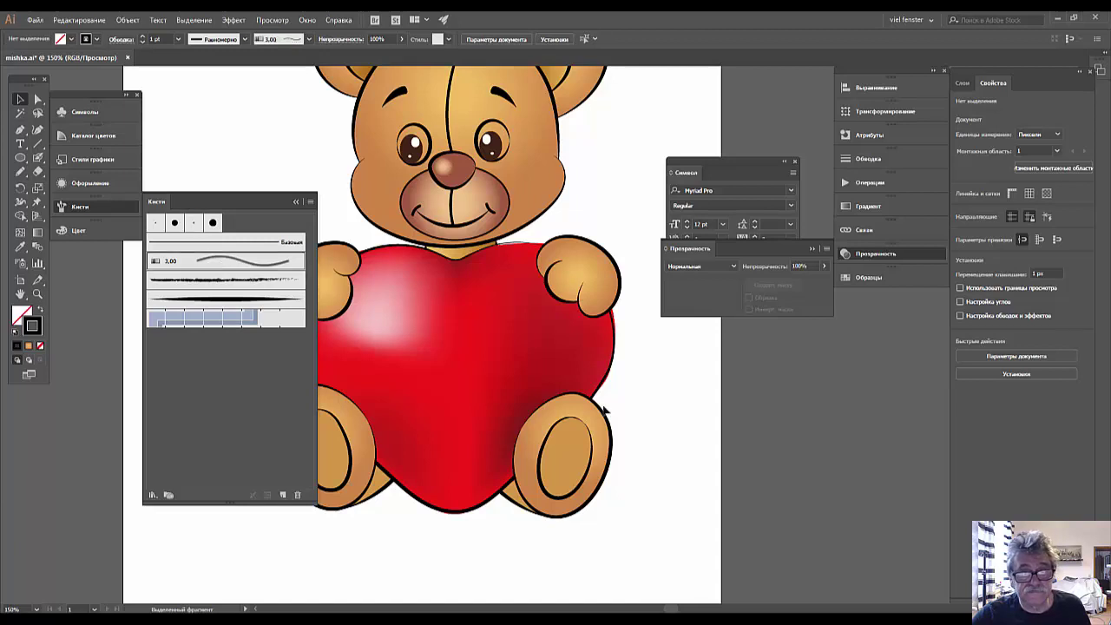
click(605, 388)
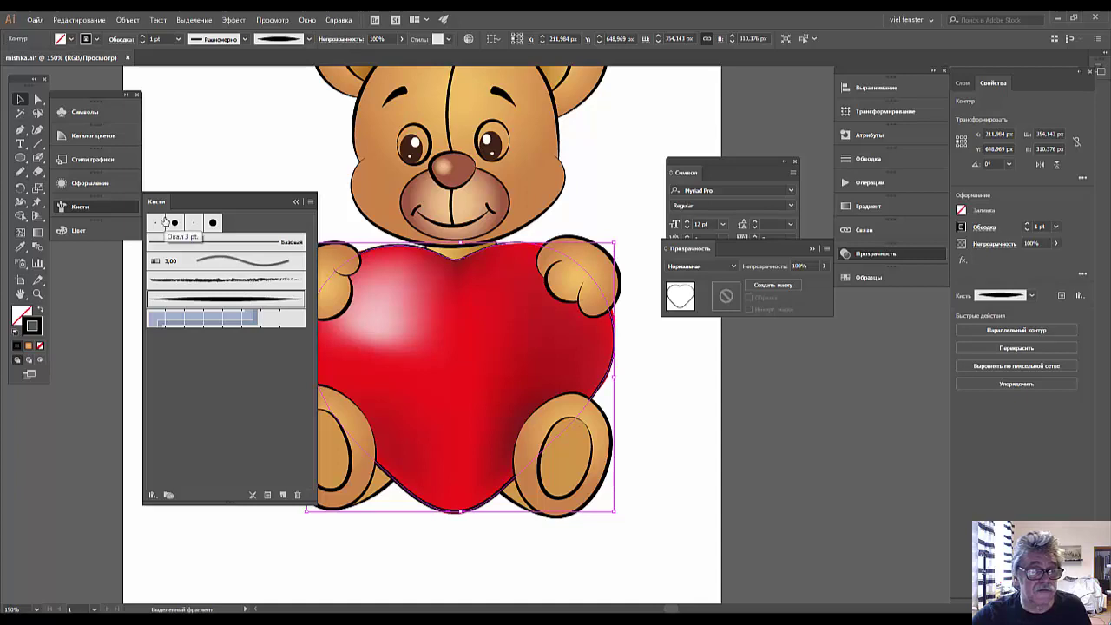
click(196, 224)
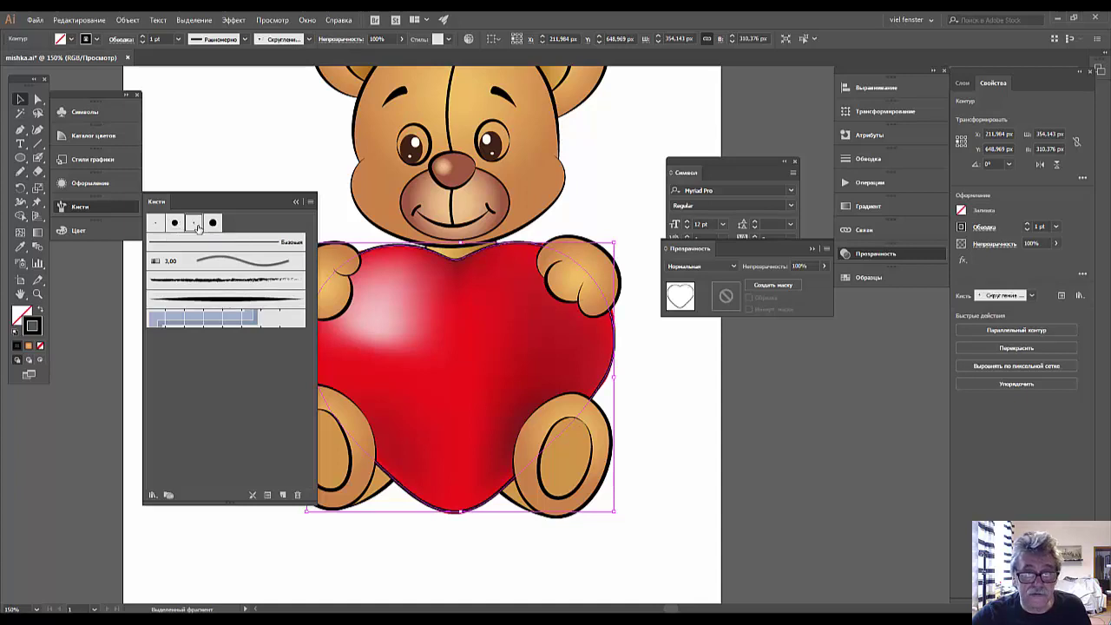
click(691, 451)
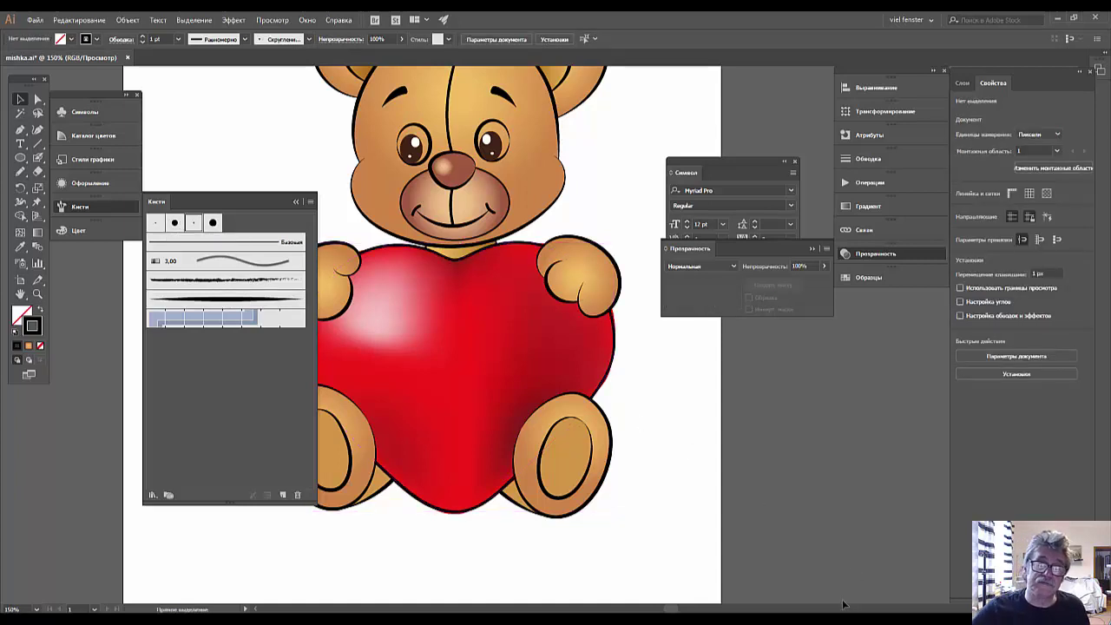
key(ctrl+plus)
key(ctrl+minus)
key(ctrl+minus)
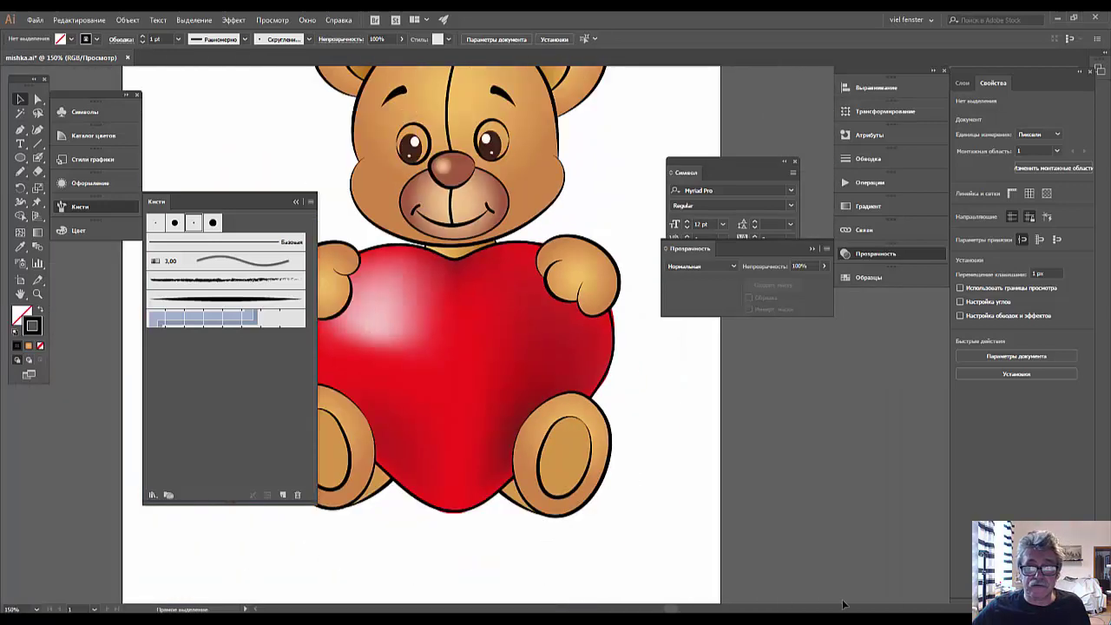
key(ctrl+plus)
key(ctrl+plus)
key(ctrl+plus)
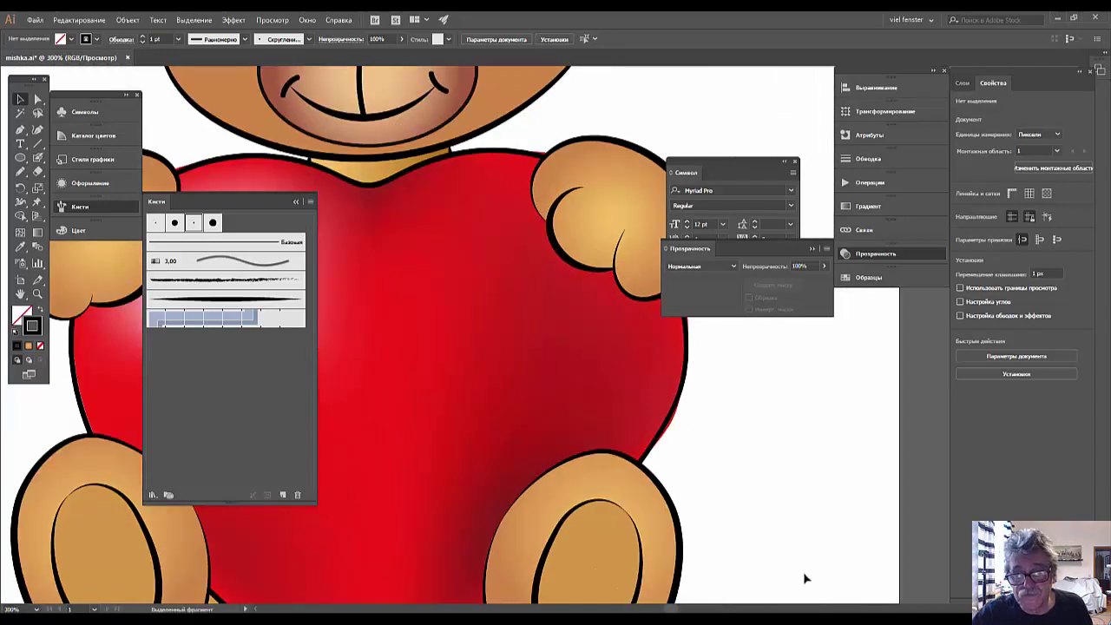
Compare the heart's stroke, then show the Layers list and select the heart's gradient mesh
click(673, 427)
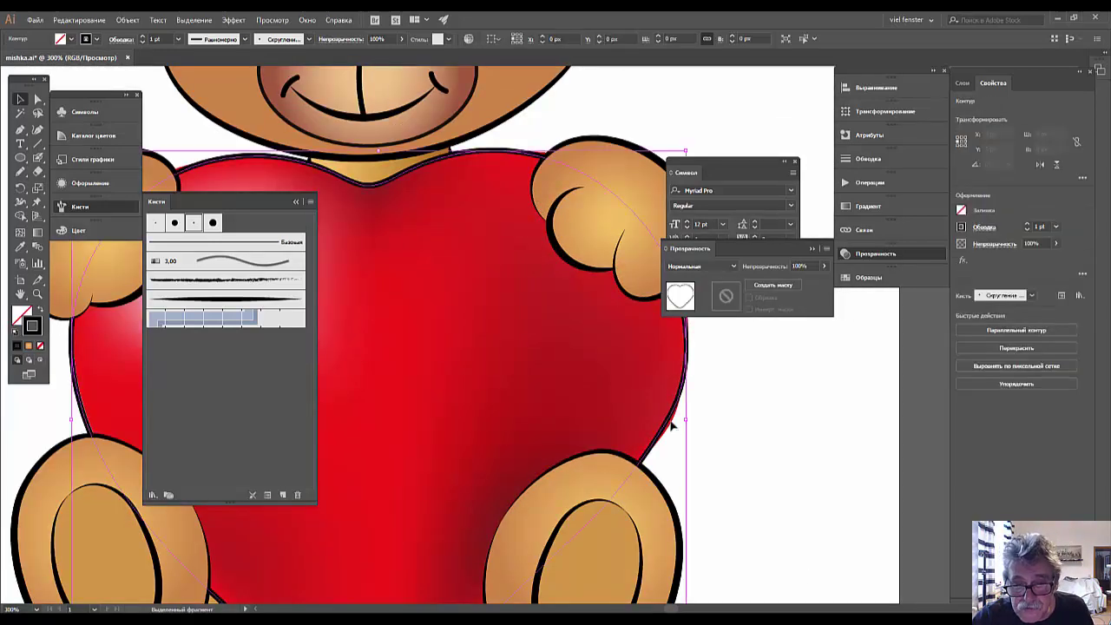
click(768, 425)
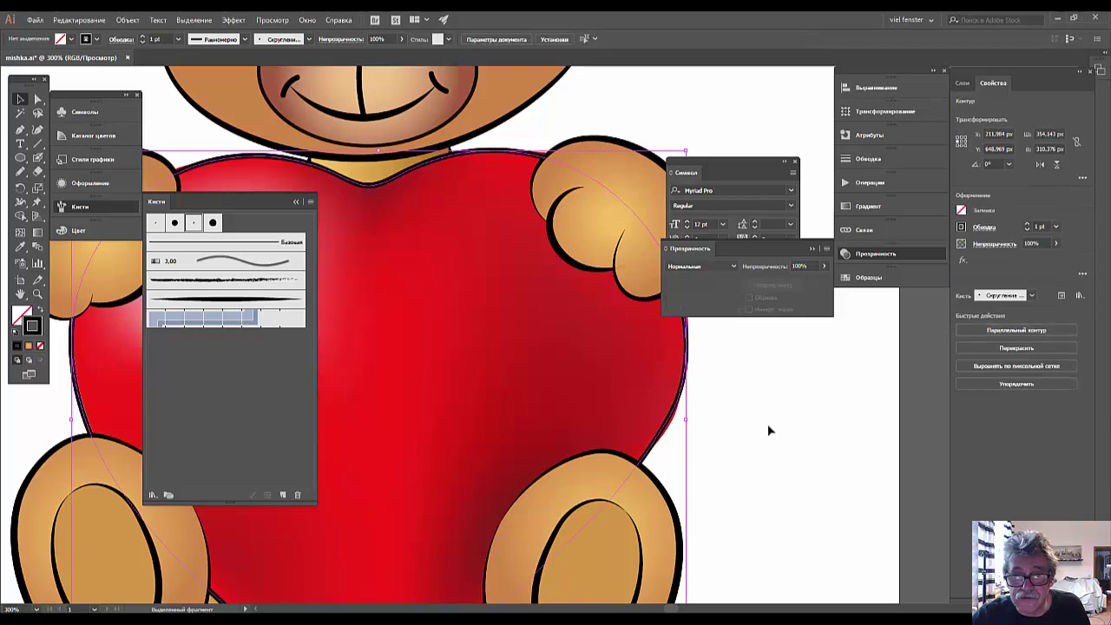
click(673, 426)
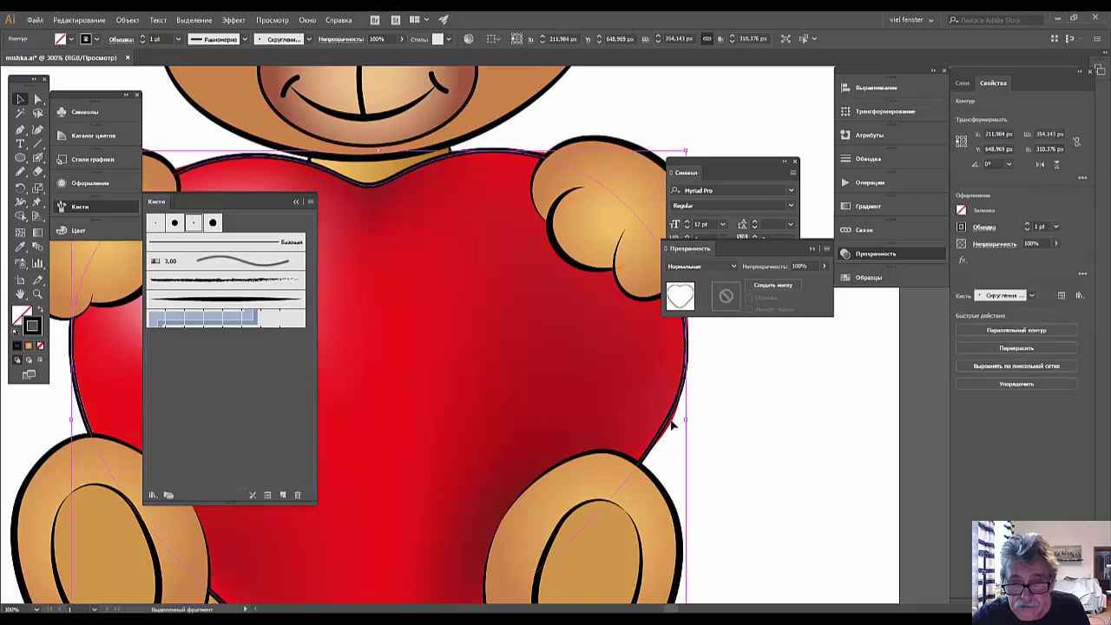
click(775, 437)
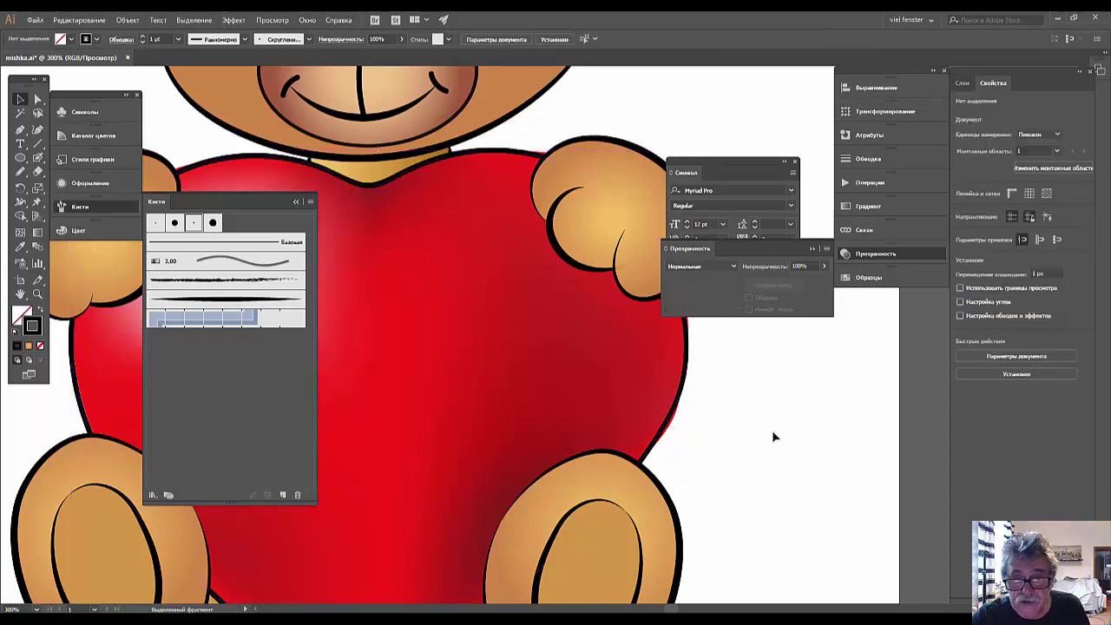
click(964, 83)
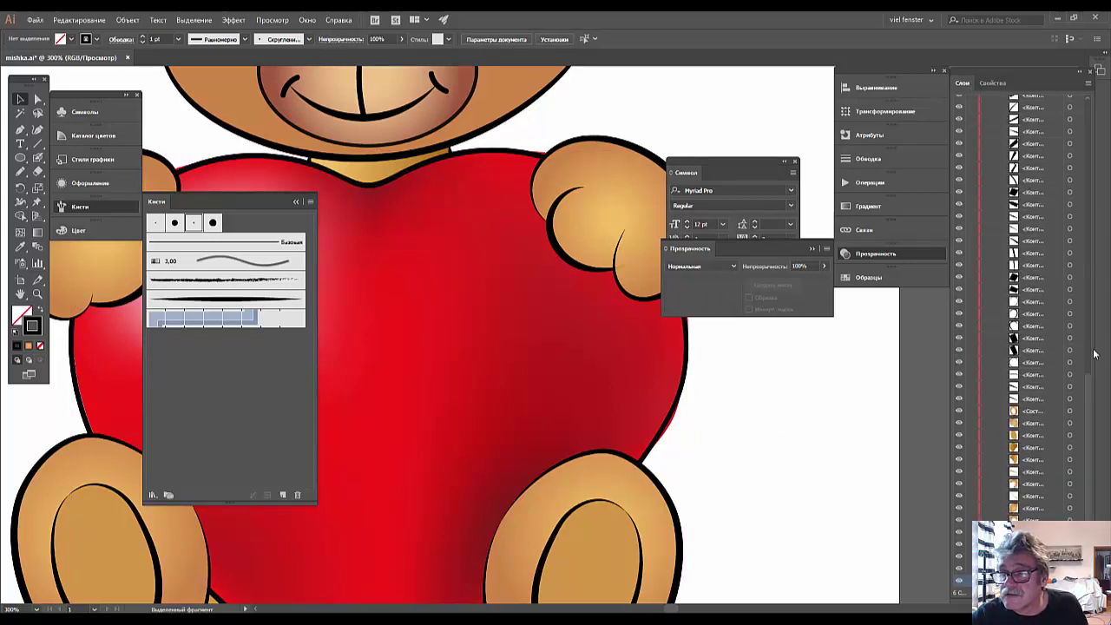
scroll(1092, 382, down, 2)
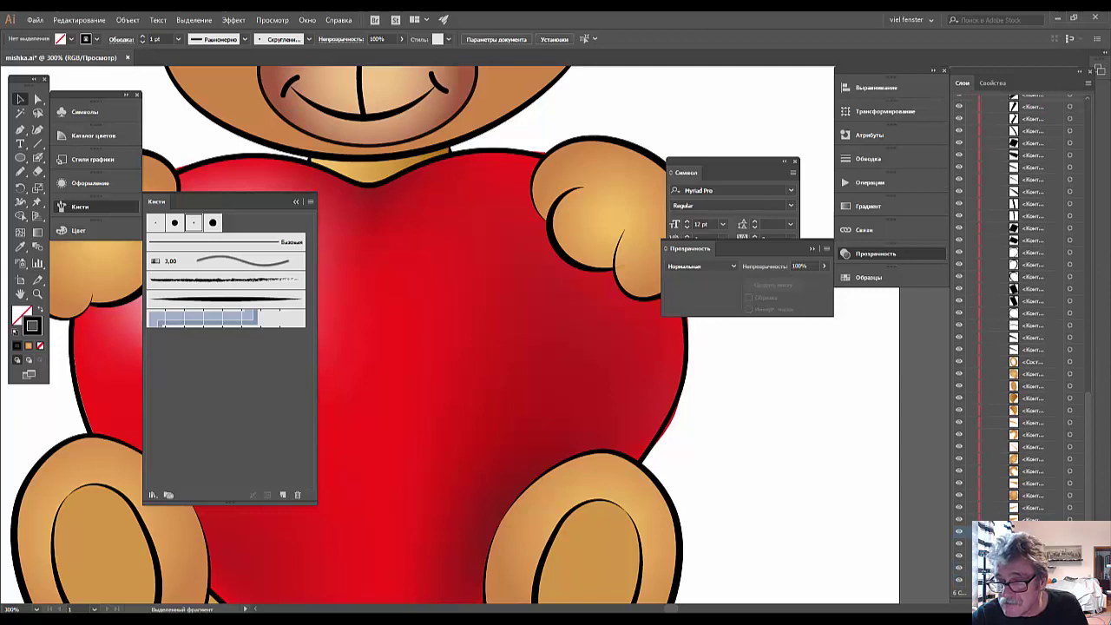
click(1070, 556)
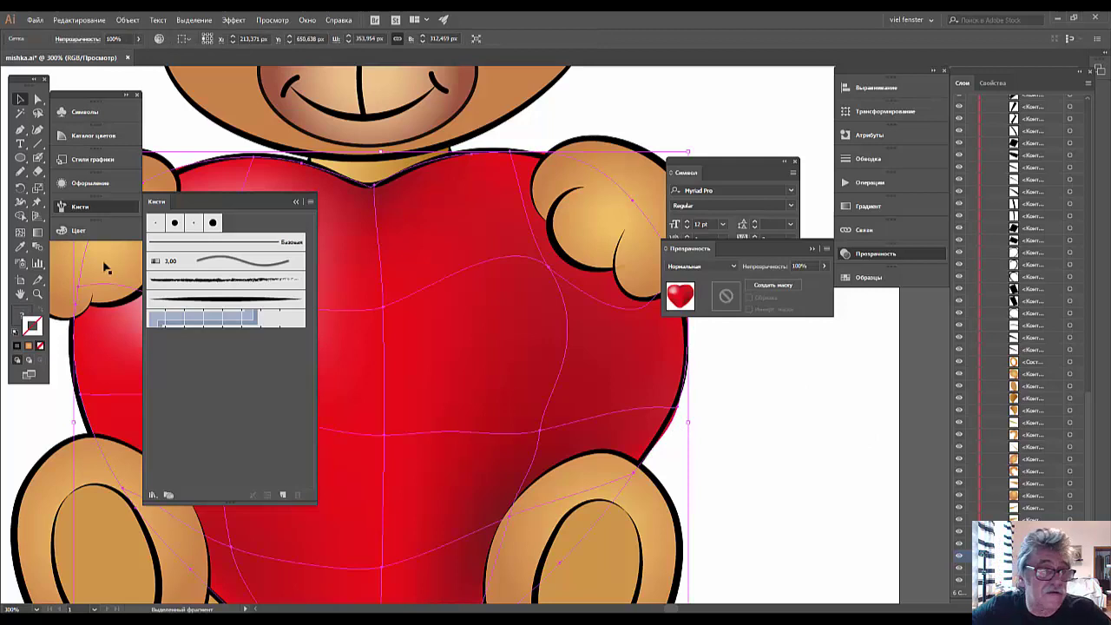
With Direct Selection, nudge mesh points along the heart's right edge
click(38, 100)
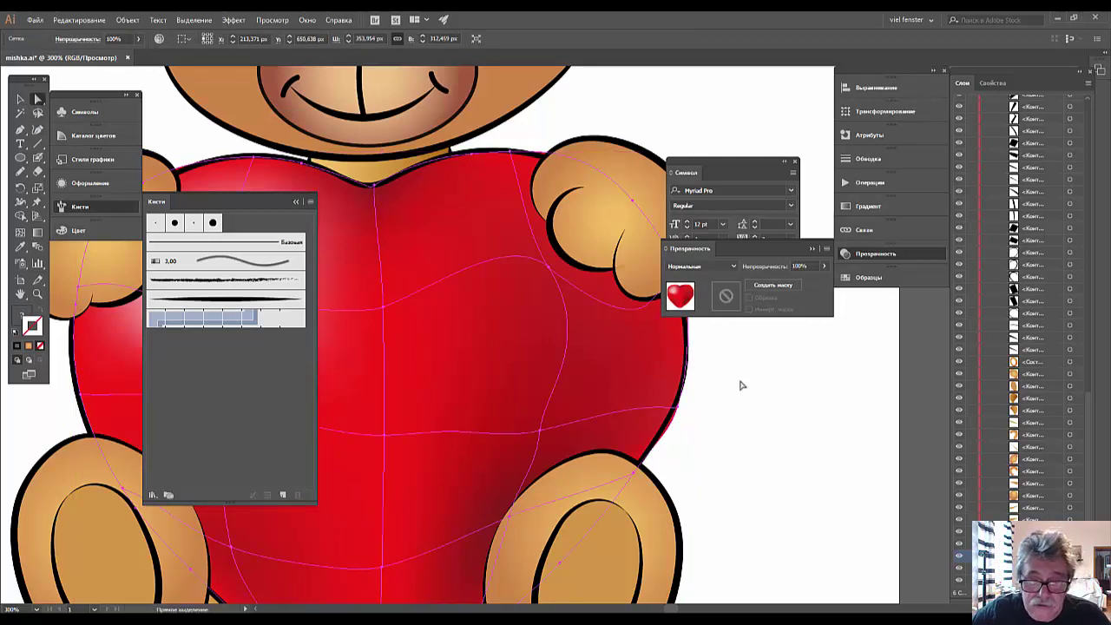
click(679, 410)
drag(679, 410, 676, 409)
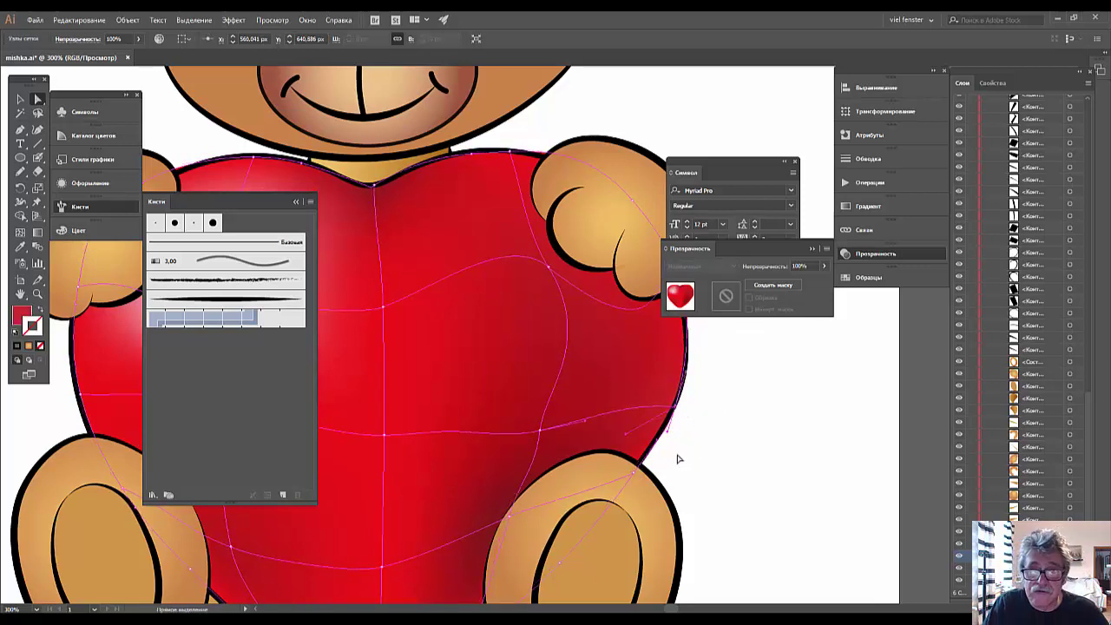
drag(700, 359, 699, 489)
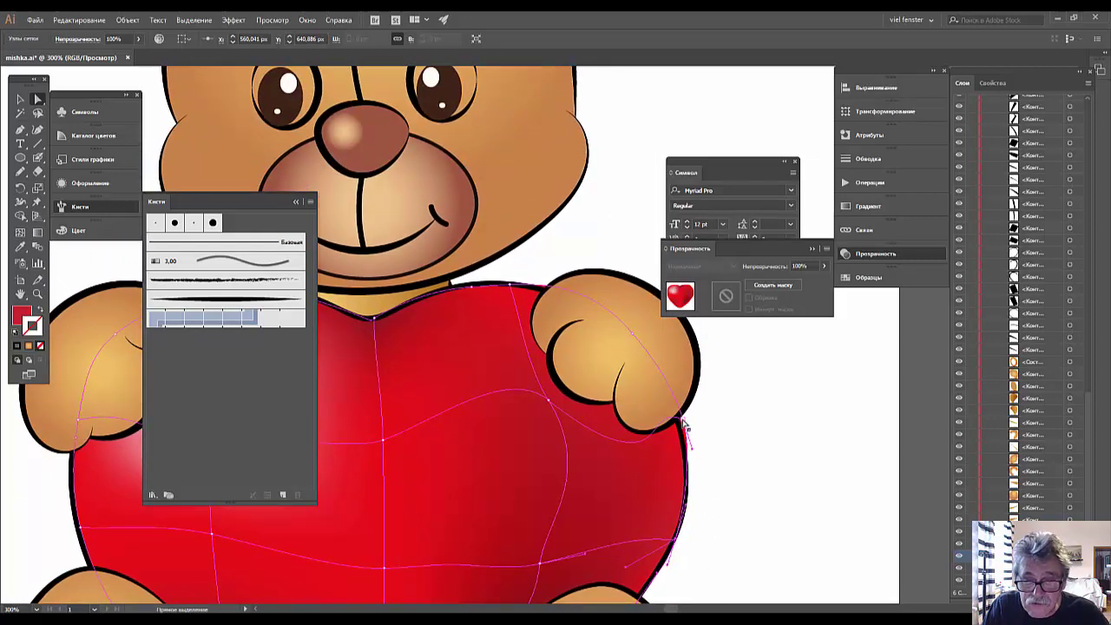
click(683, 424)
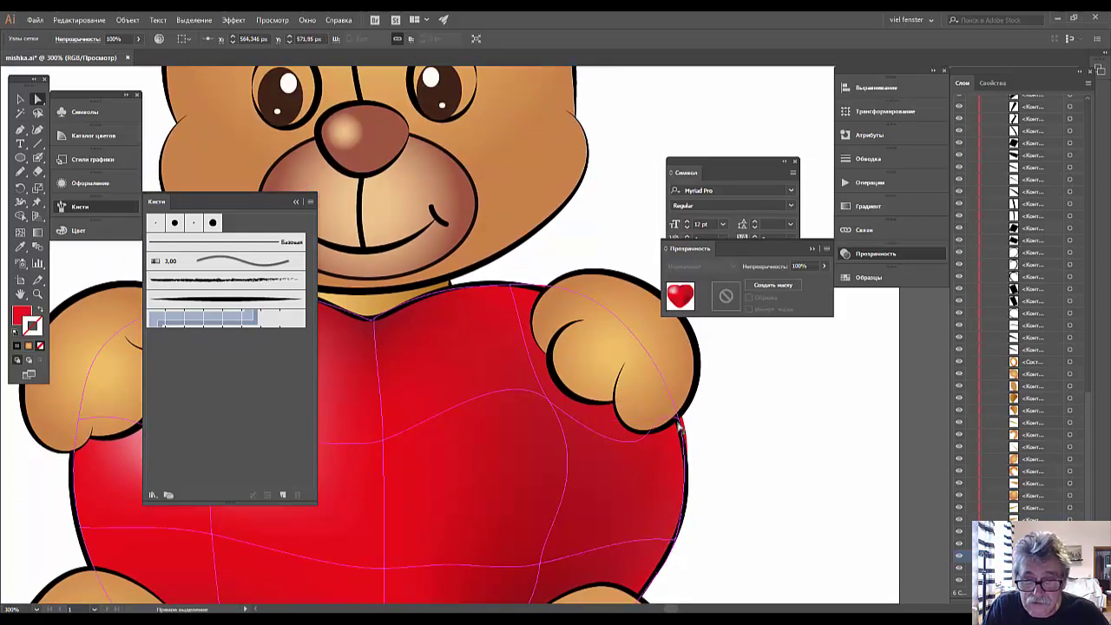
click(680, 423)
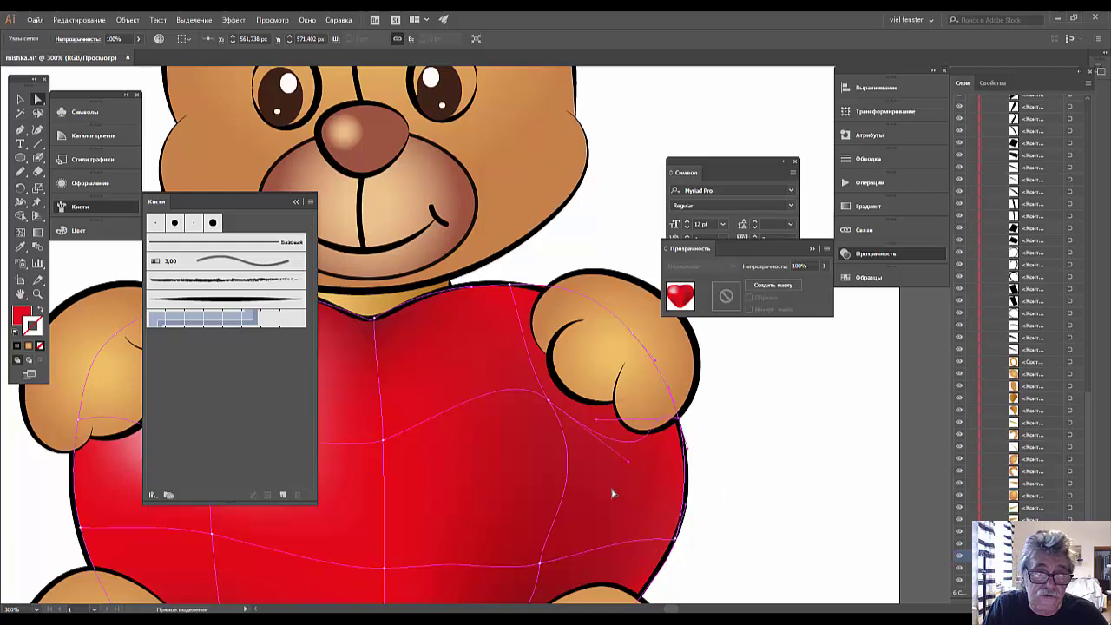
Adjust the heart outline's top and top-left anchors to hug the paws
click(511, 289)
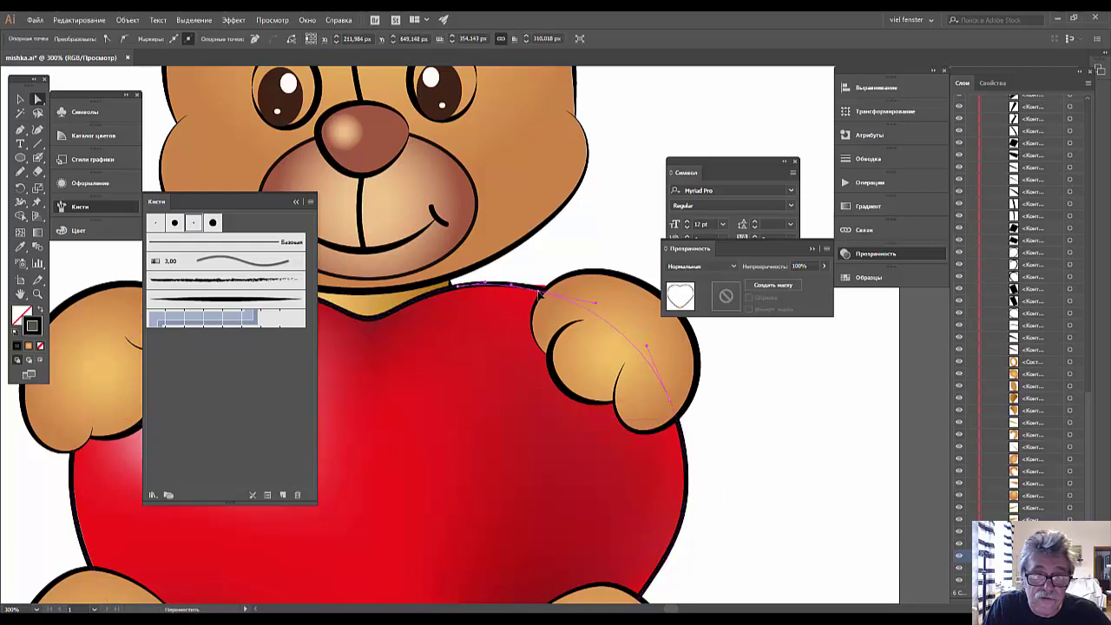
click(540, 290)
drag(540, 293, 547, 295)
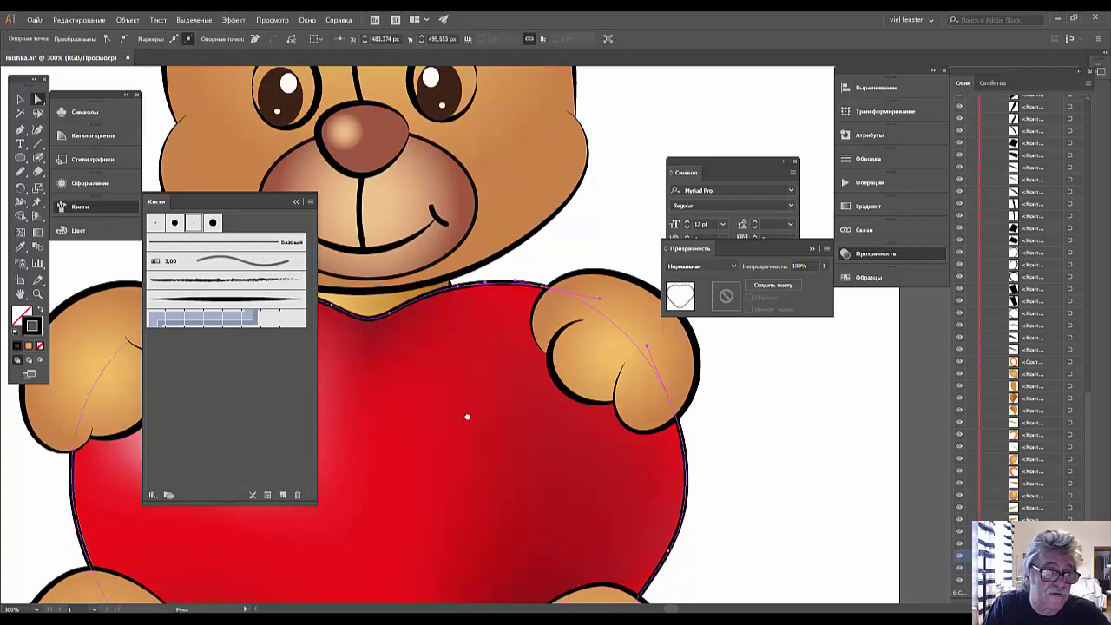
drag(466, 414, 789, 377)
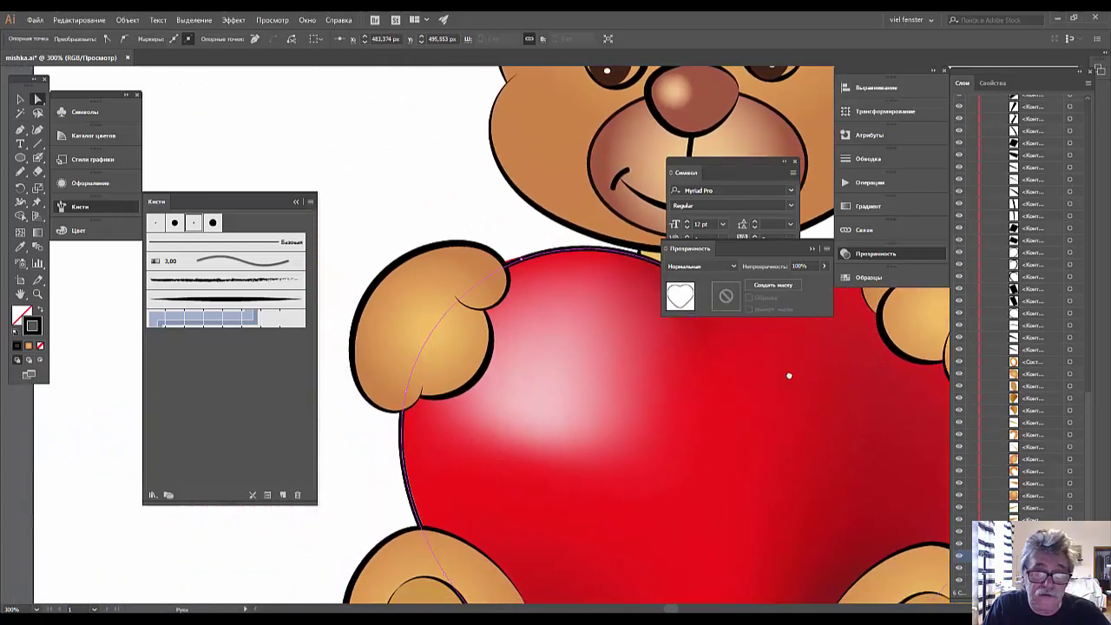
click(521, 264)
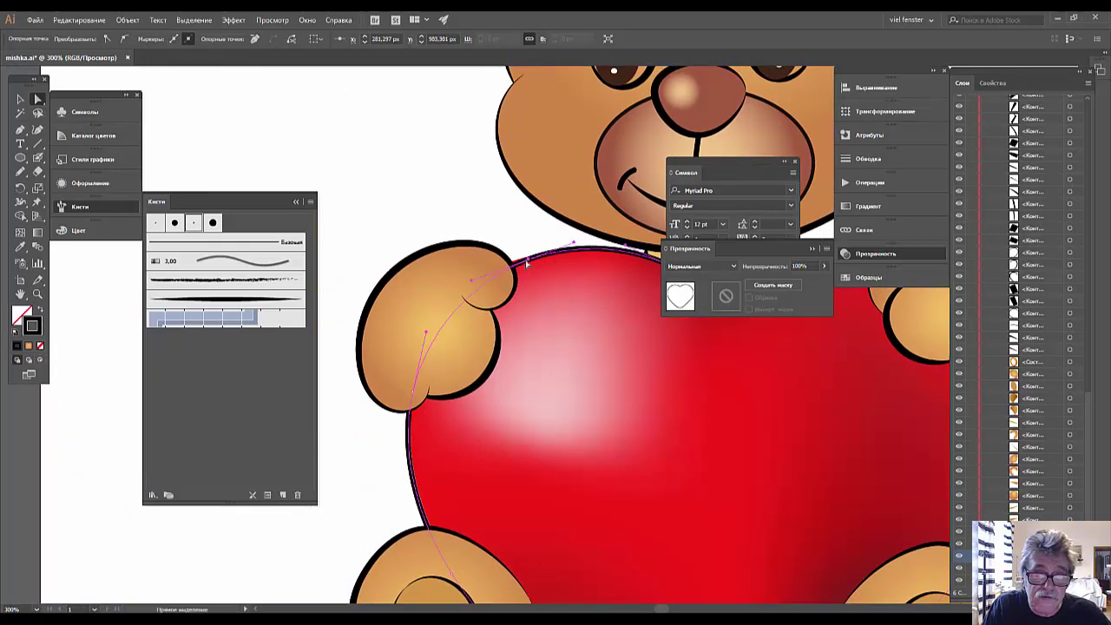
drag(527, 263, 520, 263)
Zoom out to the whole artboard and clear the selection
click(719, 526)
key(ctrl+minus)
key(ctrl+minus)
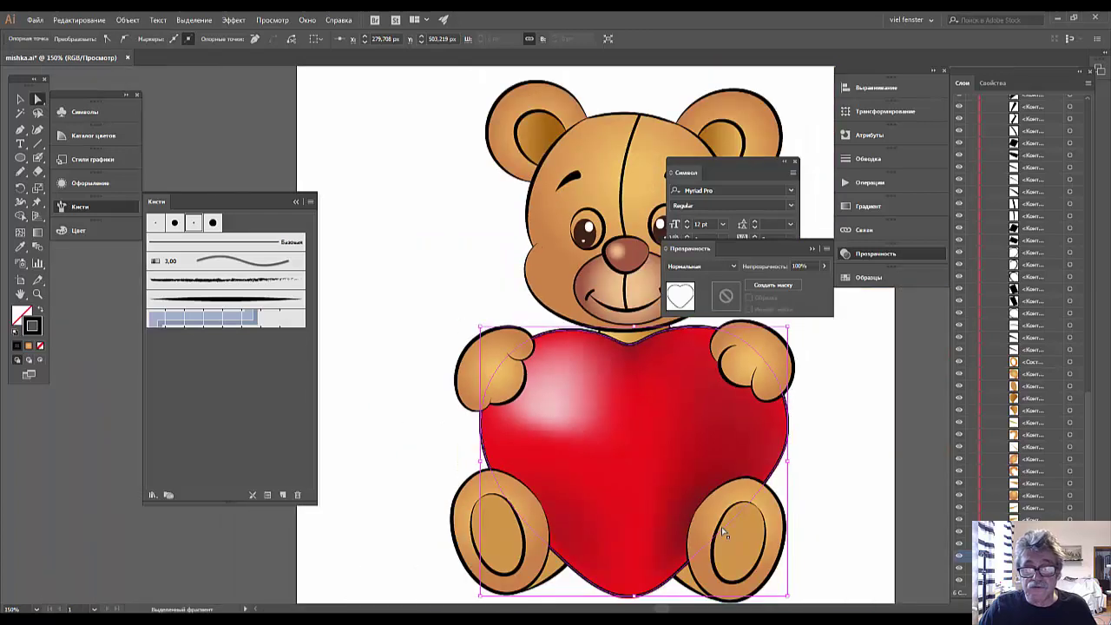
key(ctrl+minus)
key(ctrl+minus)
key(ctrl+minus)
click(723, 531)
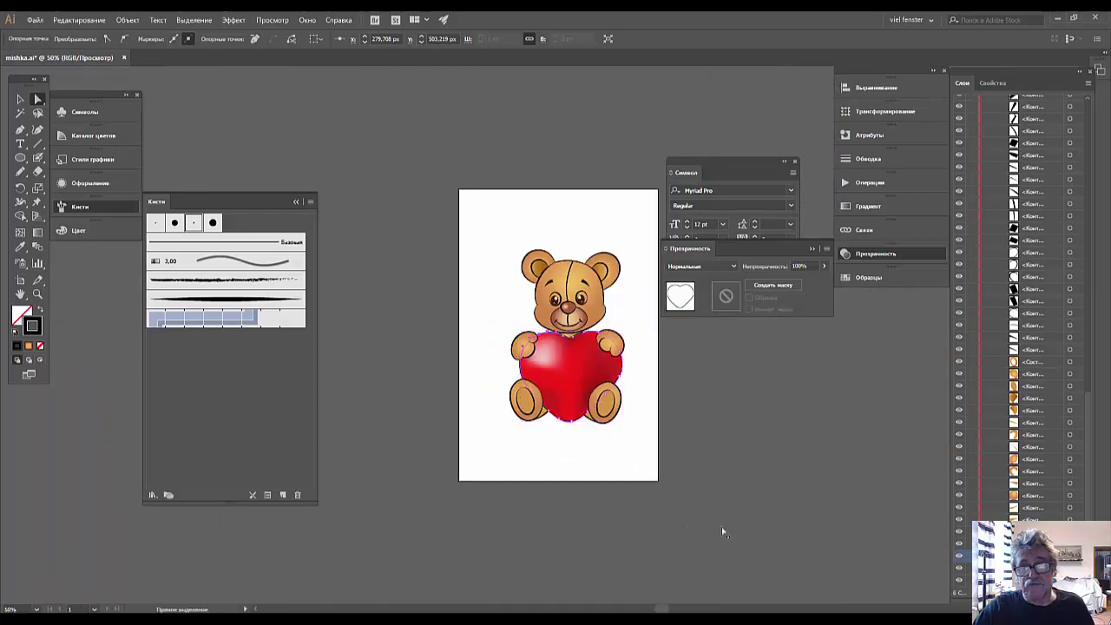
click(19, 101)
click(571, 444)
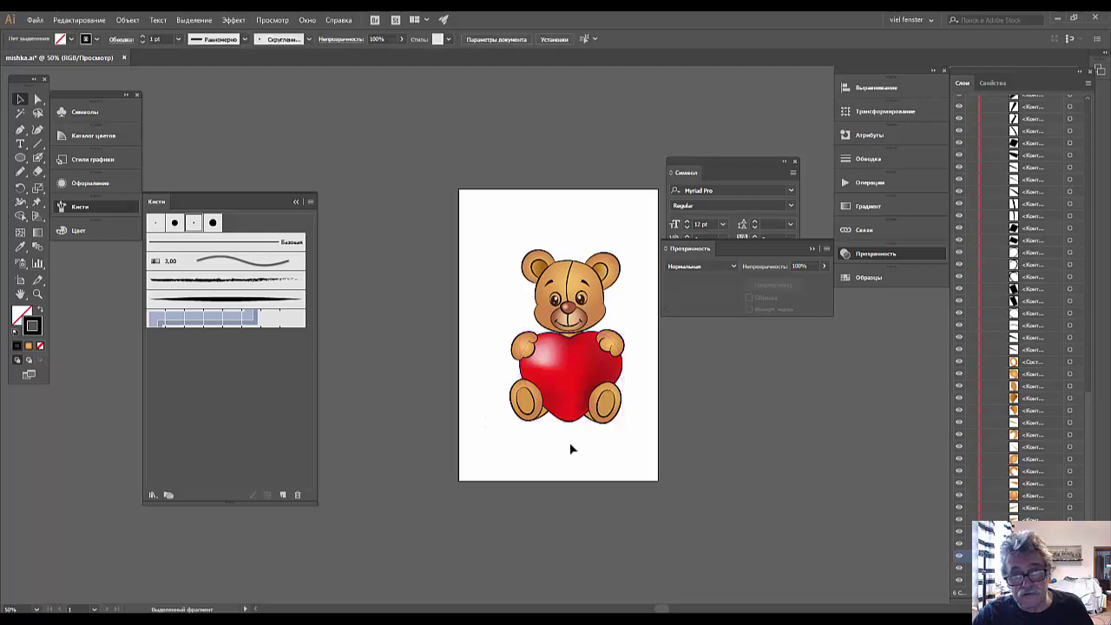
Draw a small white-filled ellipse on the bear's left foot
key(ctrl+plus)
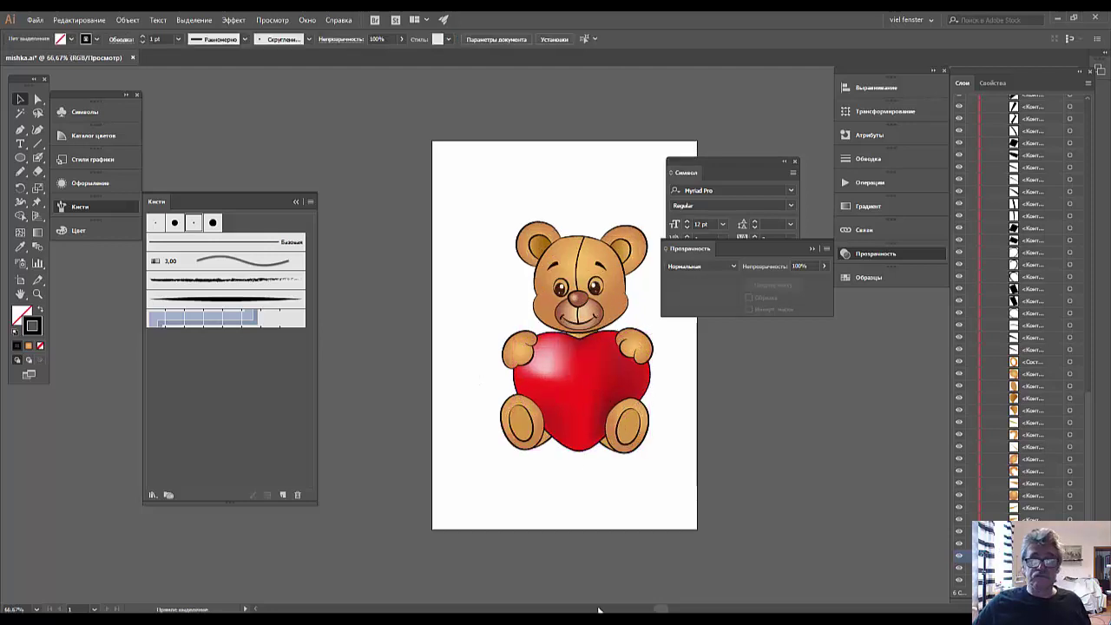
key(ctrl+plus)
key(ctrl+plus)
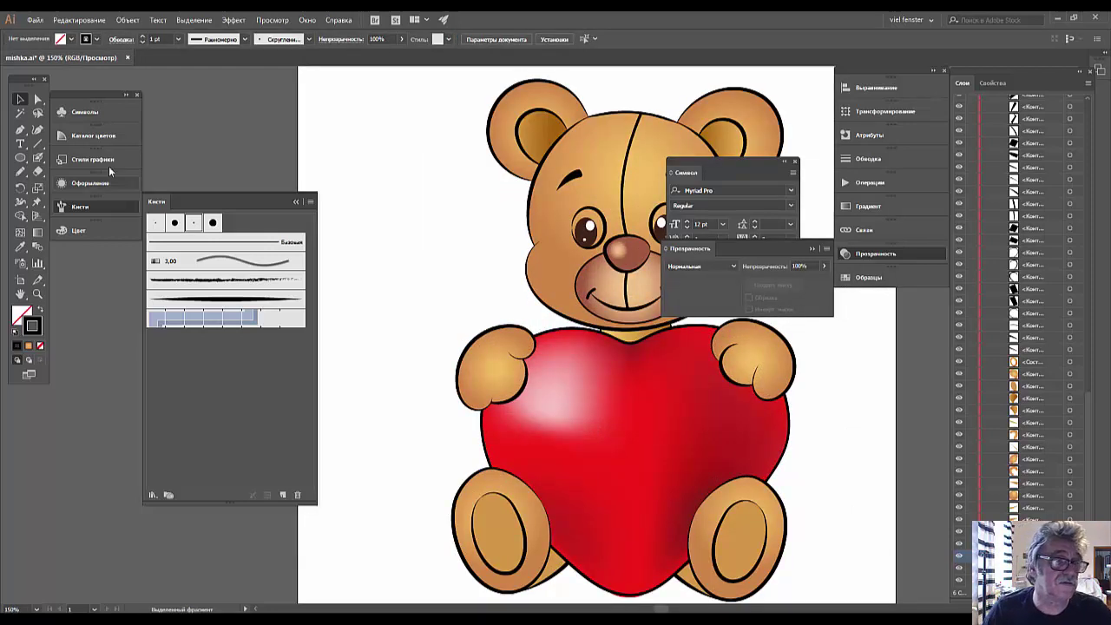
click(21, 158)
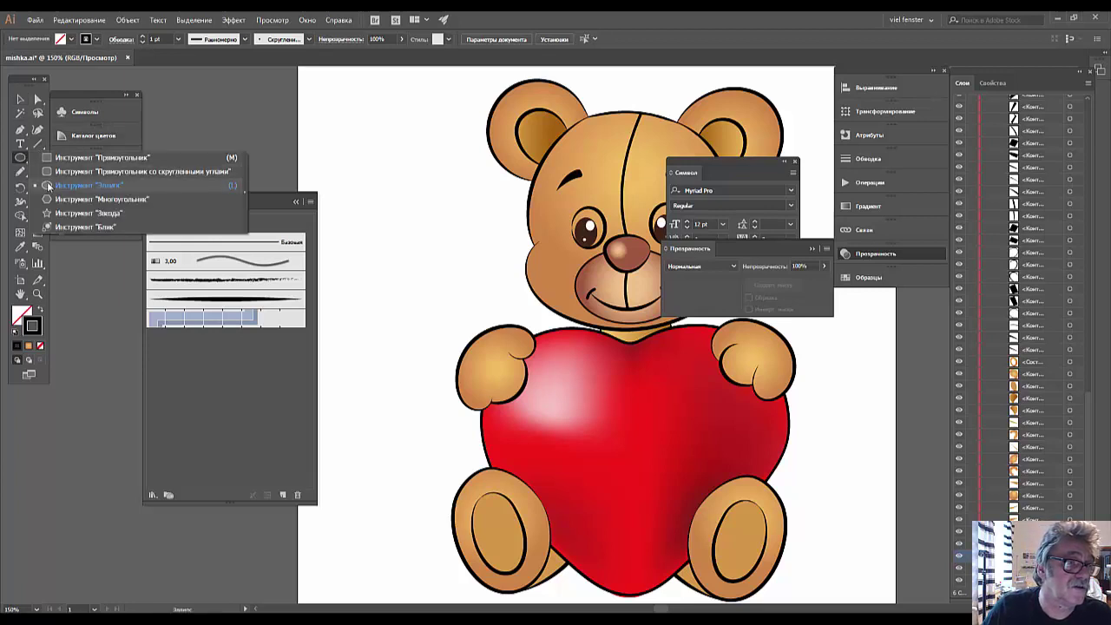
drag(23, 158, 130, 186)
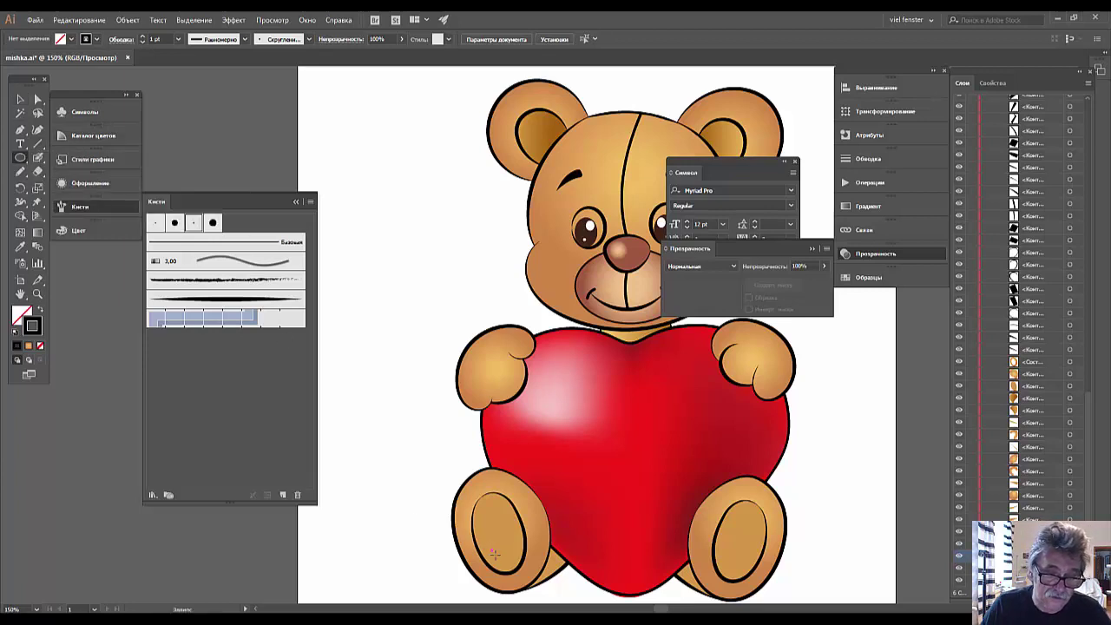
drag(491, 549, 522, 567)
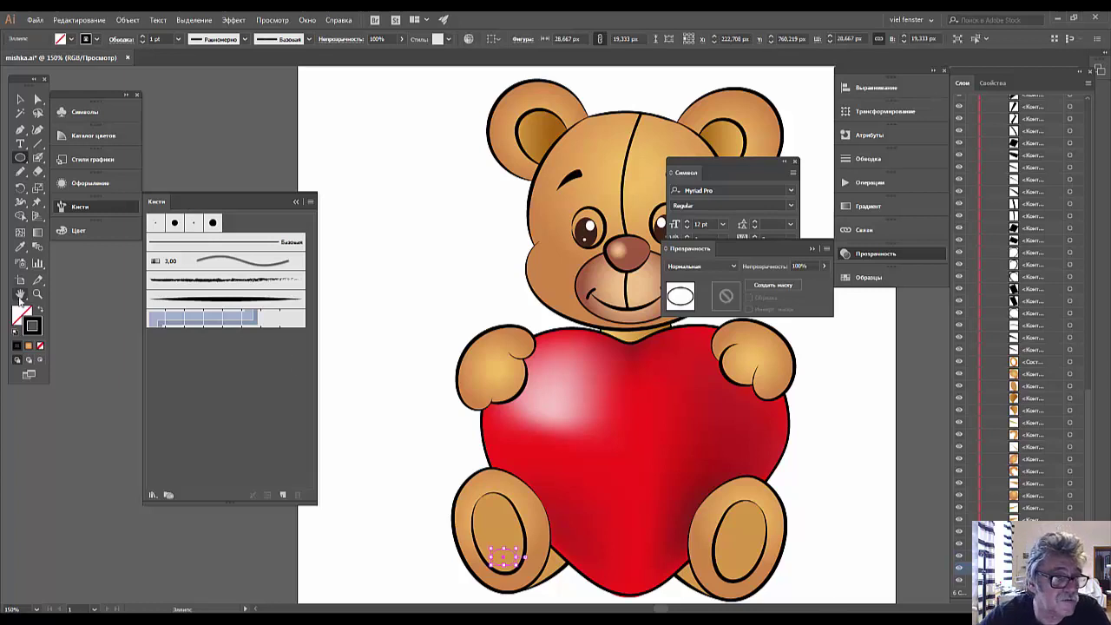
double_click(20, 316)
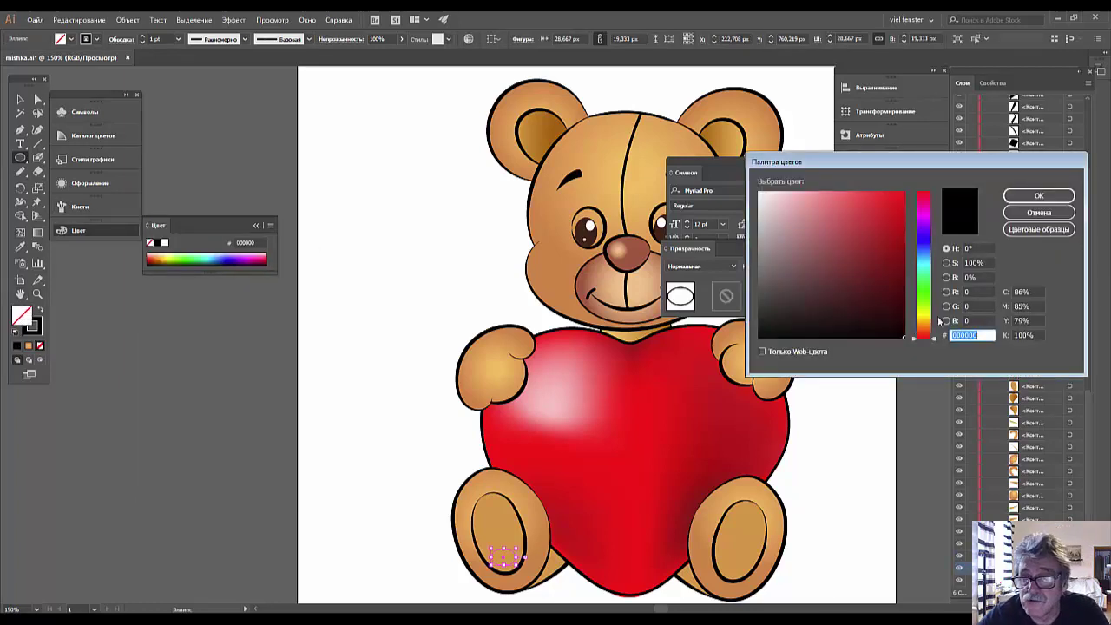
click(761, 337)
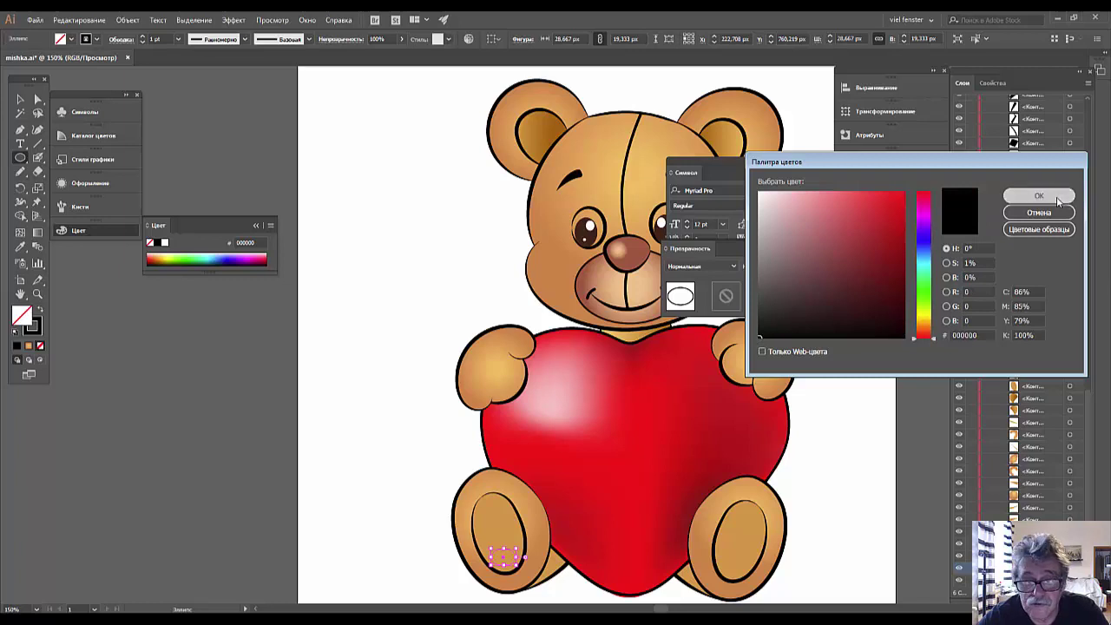
click(1064, 195)
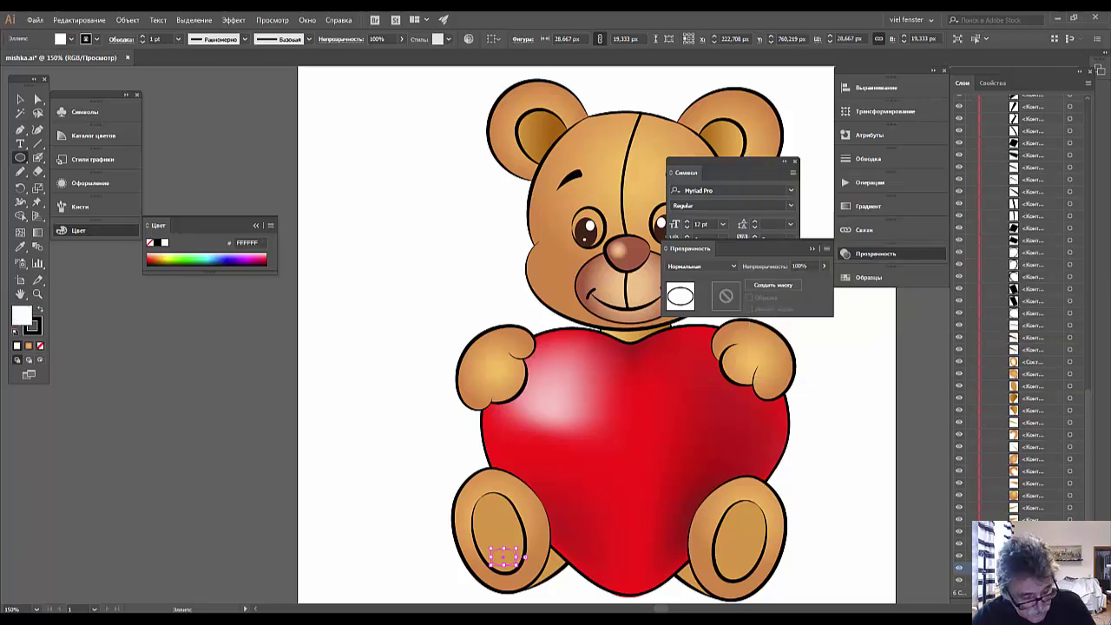
Undo the trial ellipse and make schnauze the active layer
key(ctrl+z)
key(ctrl+z)
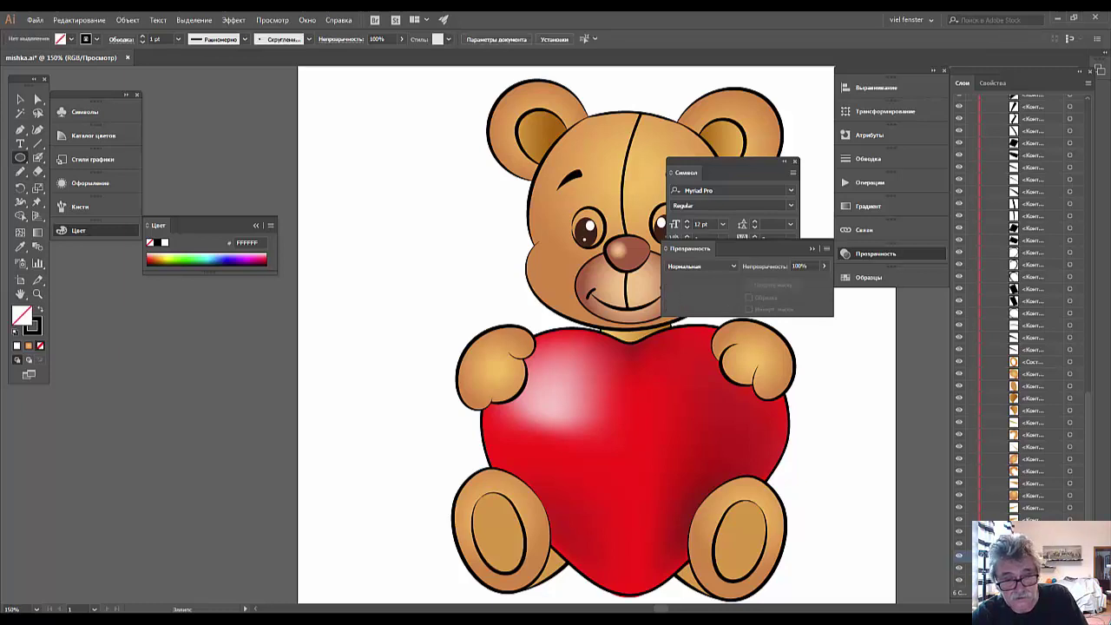
drag(1088, 457, 1083, 77)
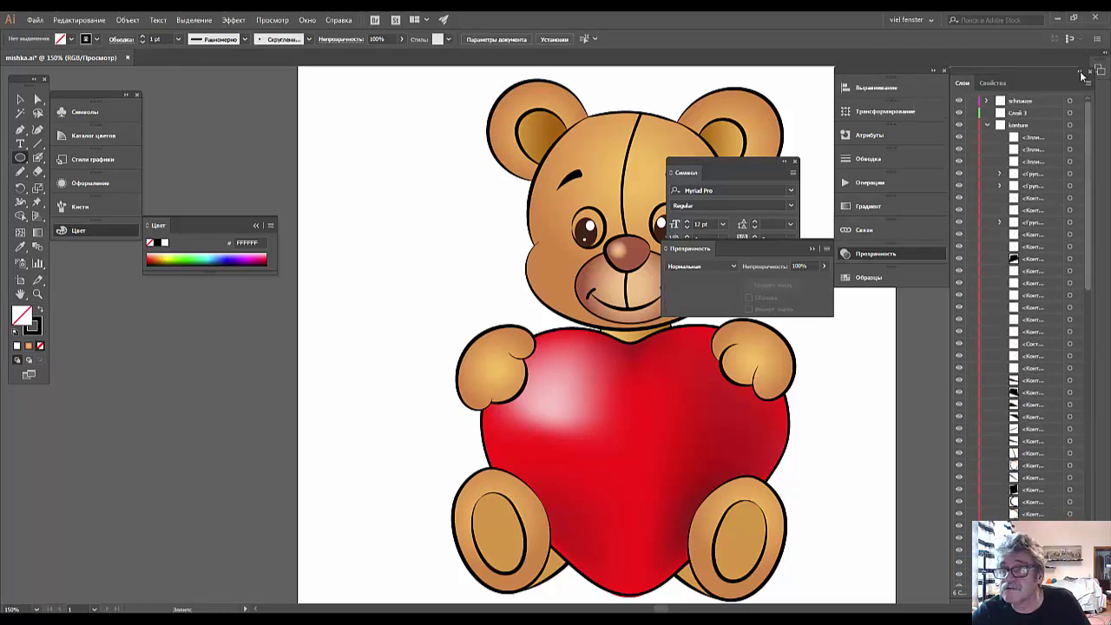
click(1038, 104)
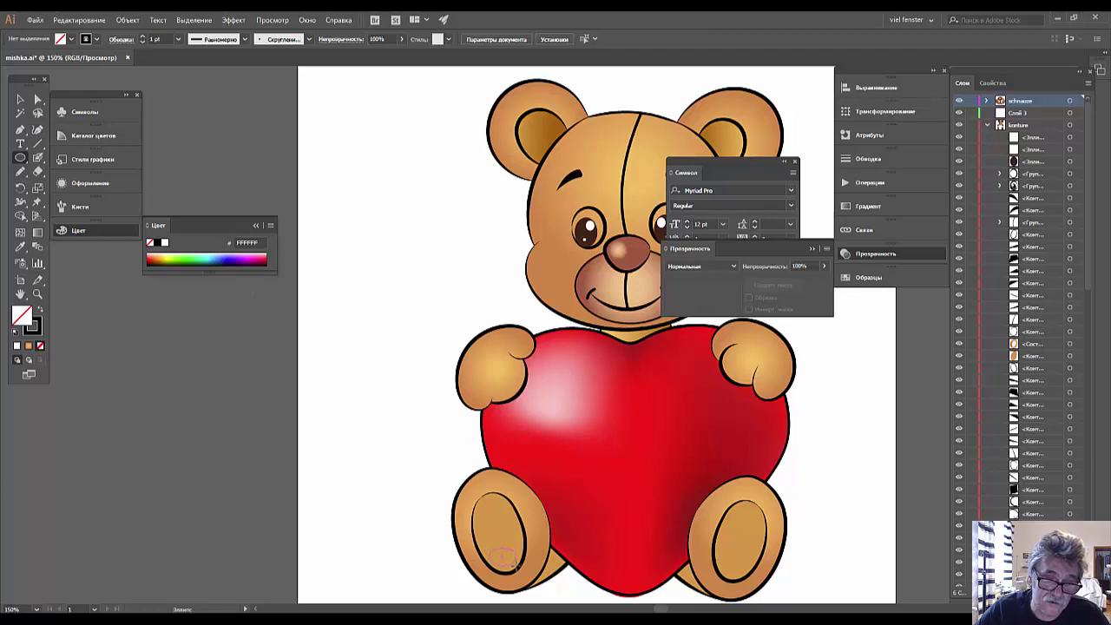
Draw a small ellipse on the left foot and pull its top anchor to reshape it
drag(489, 548, 521, 571)
key(ctrl+plus)
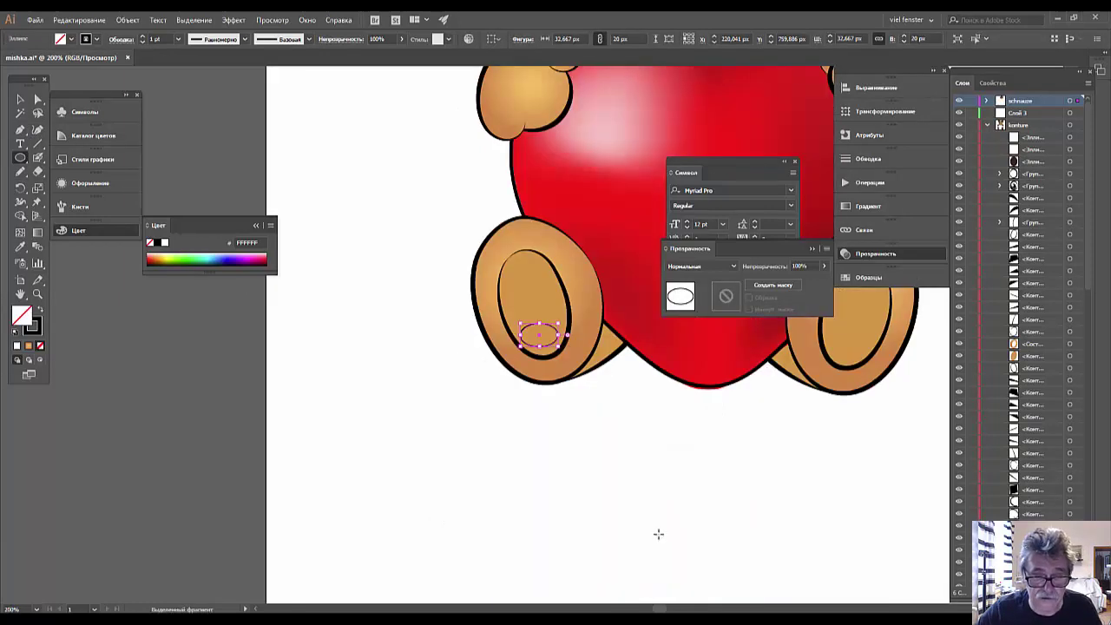
key(ctrl+plus)
key(ctrl+plus)
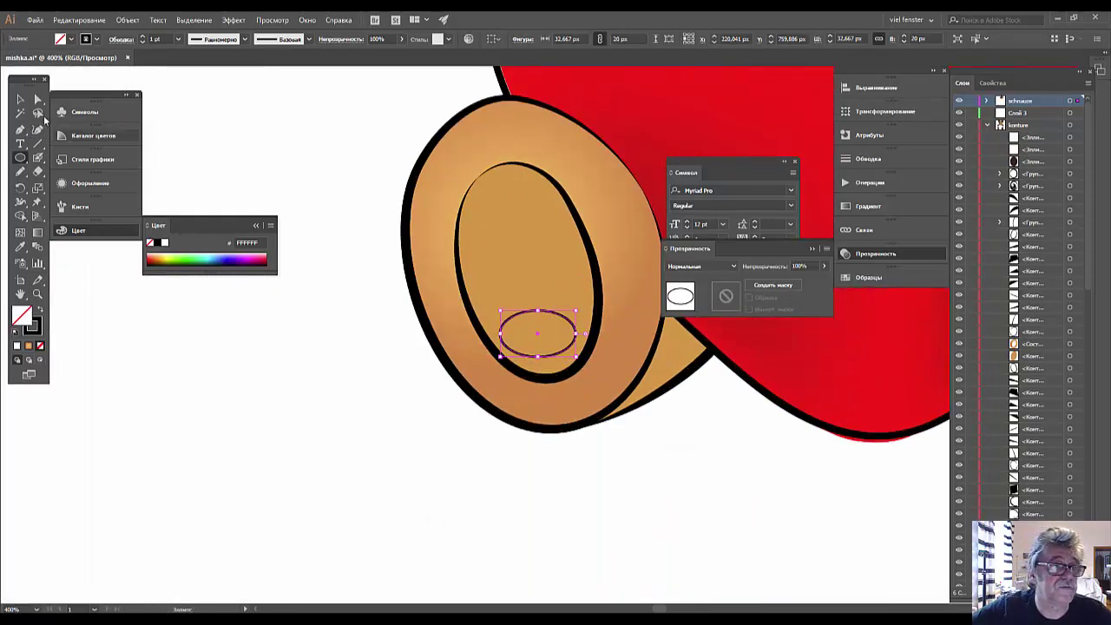
click(37, 99)
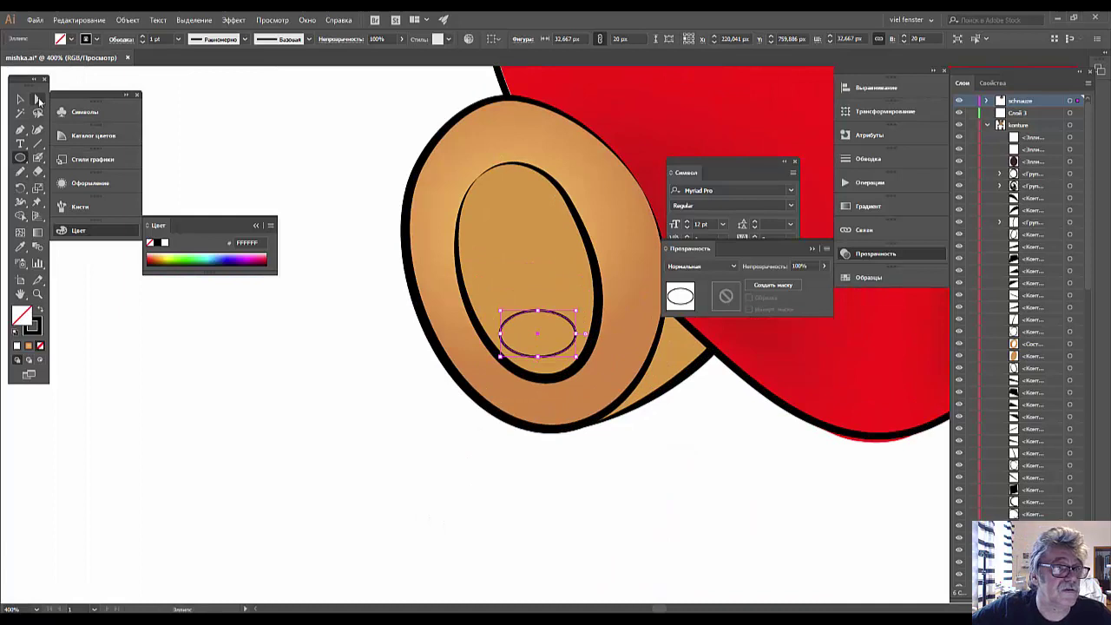
click(539, 315)
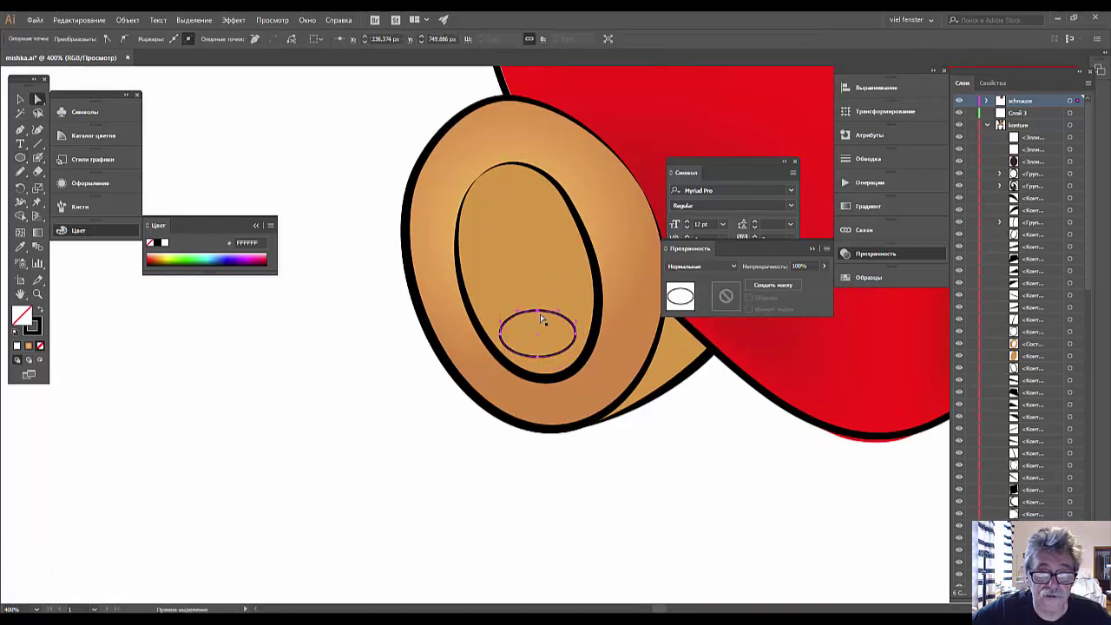
mouse_move(541, 319)
mouse_down()
mouse_move(562, 302)
mouse_move(495, 310)
mouse_move(504, 315)
mouse_up()
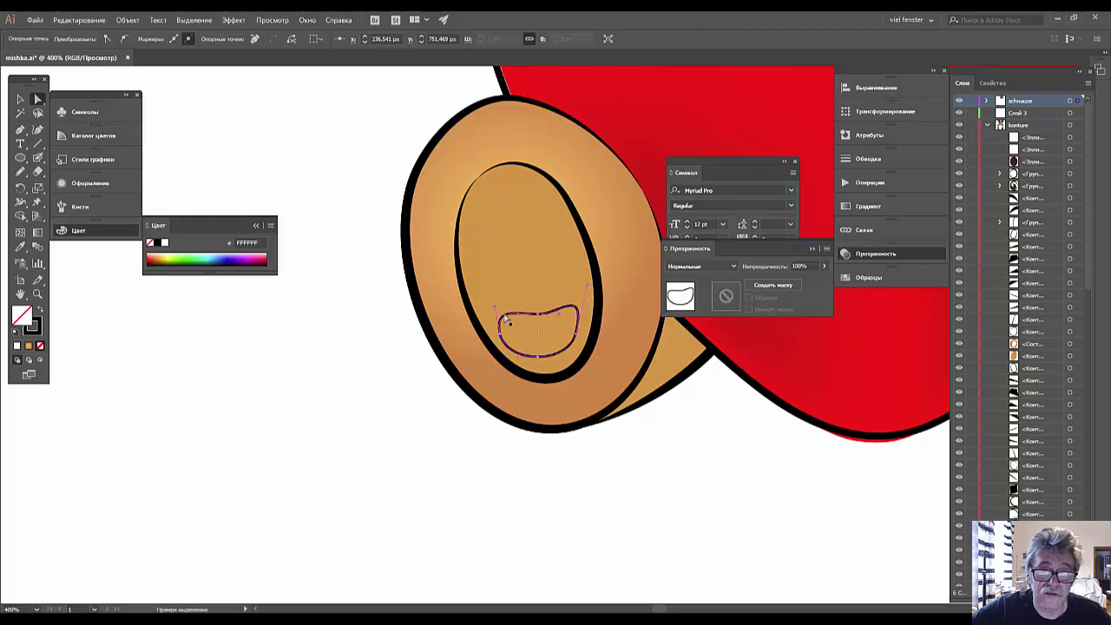
Bulge and flatten the pad's upper curves and nudge the inner sole oval into place
click(587, 288)
click(549, 318)
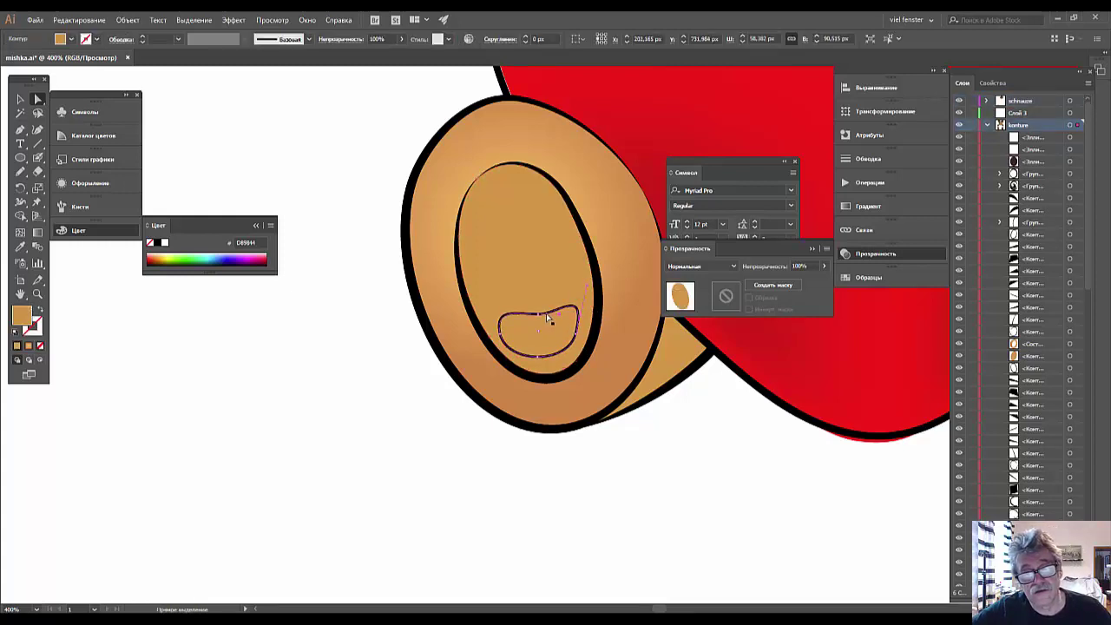
drag(589, 289, 590, 265)
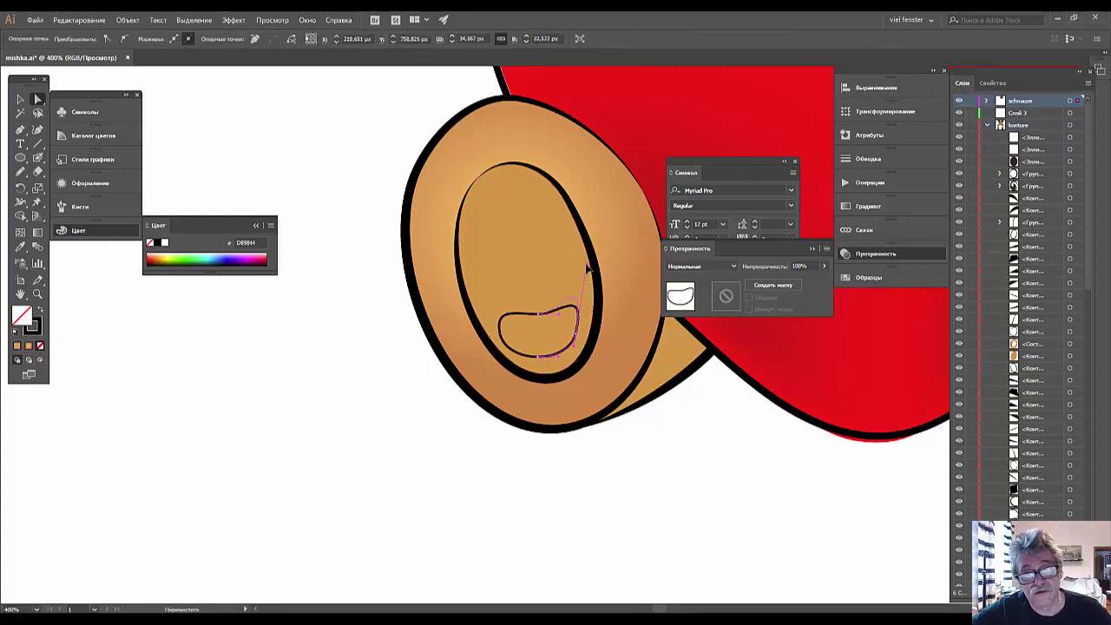
drag(541, 320, 538, 301)
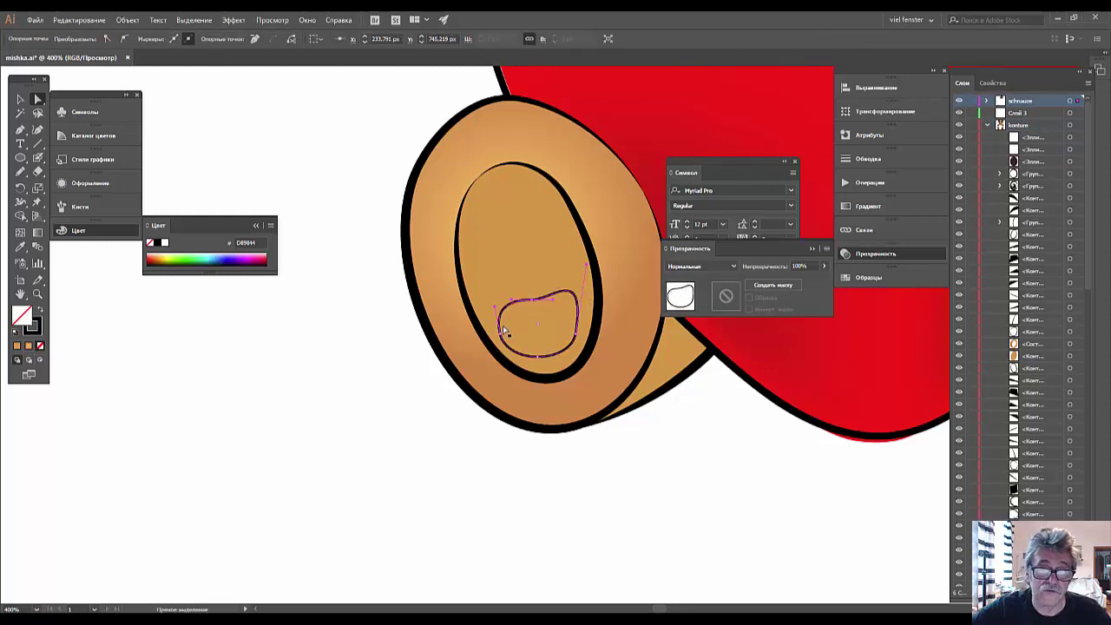
click(589, 272)
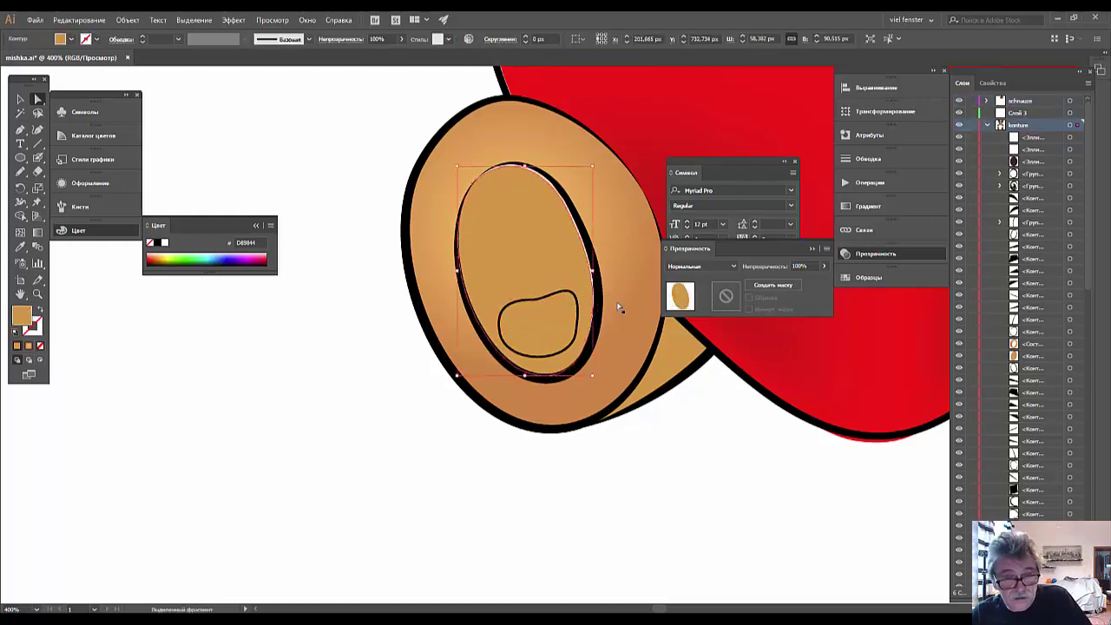
key(Right)
key(Right)
key(Up)
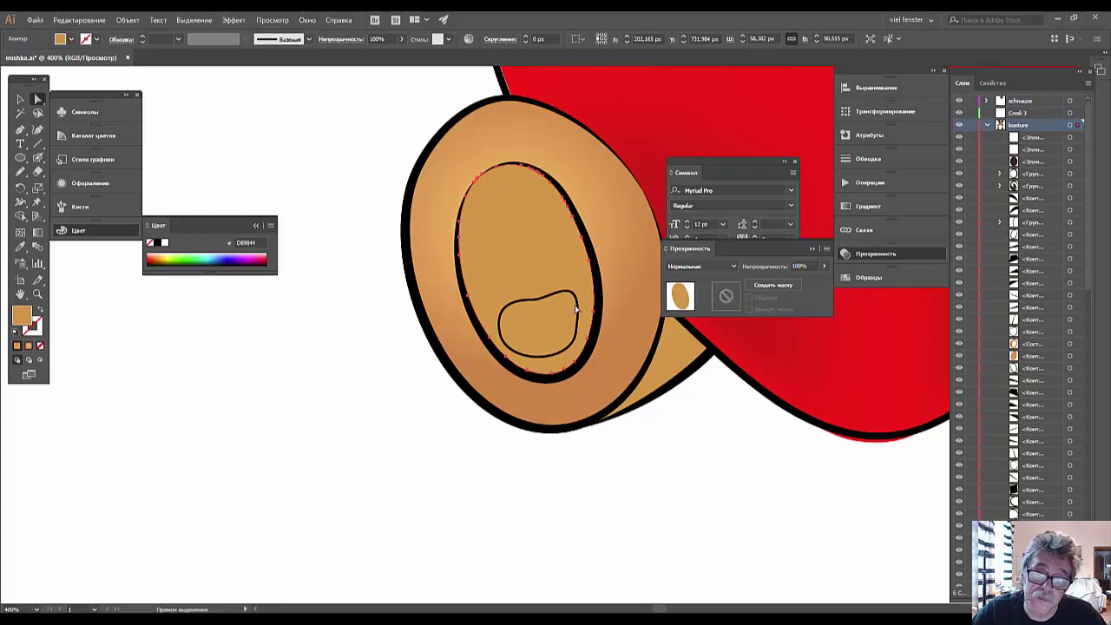
key(Right)
key(Right)
key(Right)
key(Down)
key(Down)
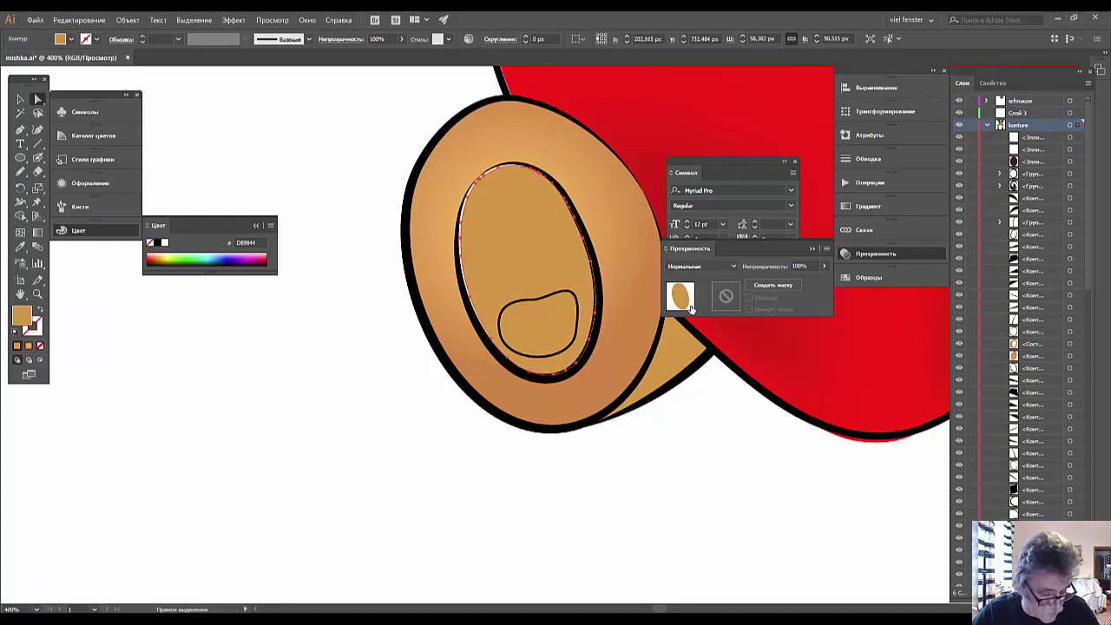
key(Left)
key(Left)
key(Left)
key(Up)
key(Up)
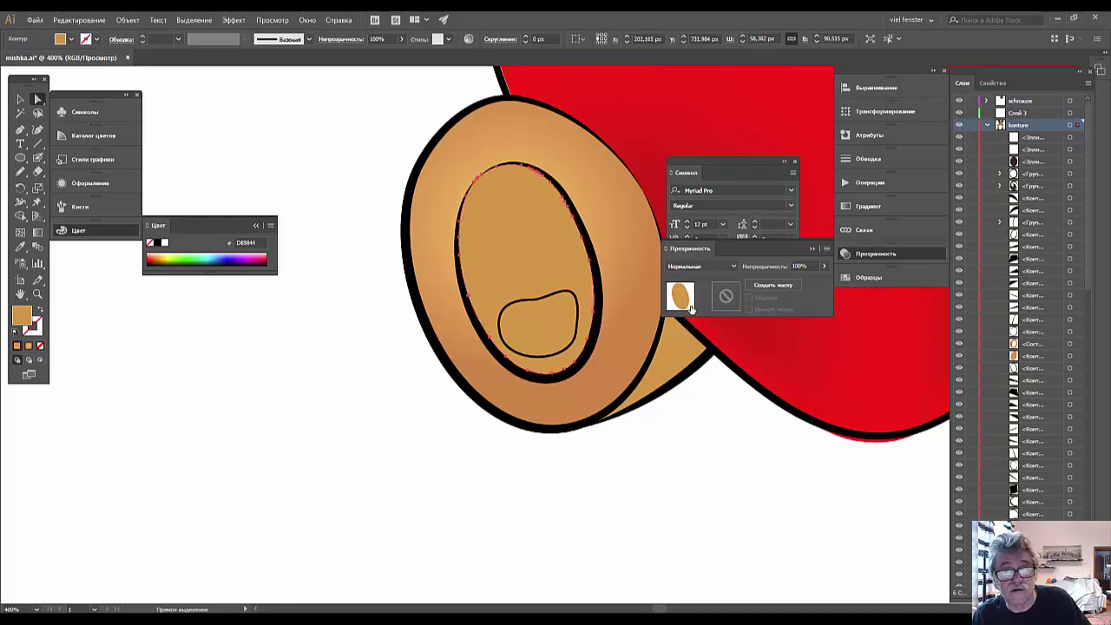
Flatten the top of the pad shape and fill it solid black
click(570, 297)
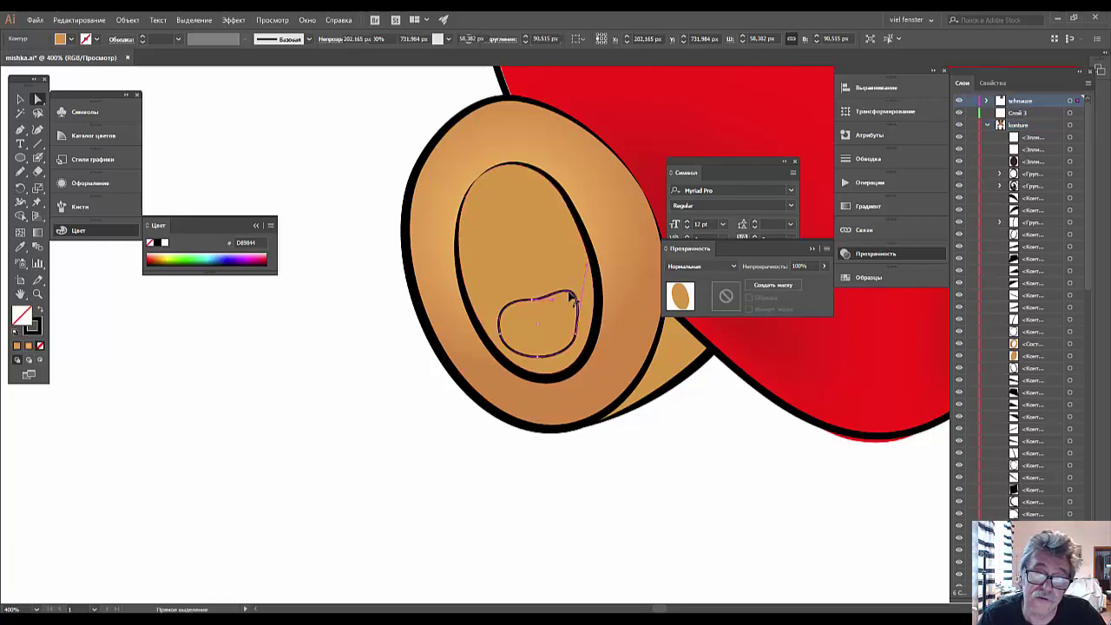
drag(587, 271, 604, 292)
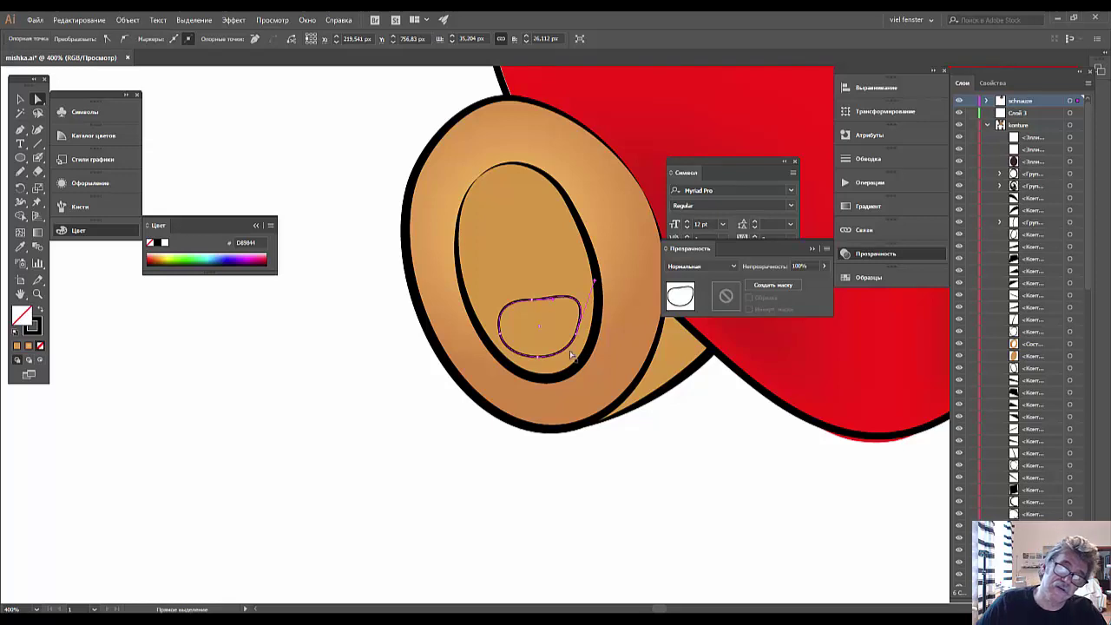
click(539, 358)
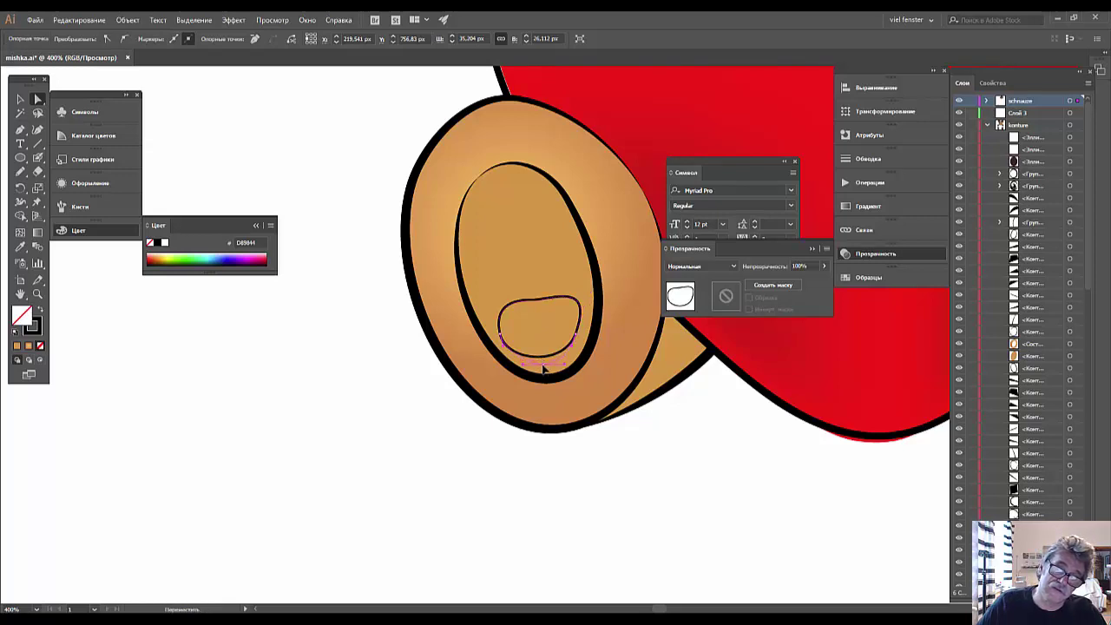
click(545, 369)
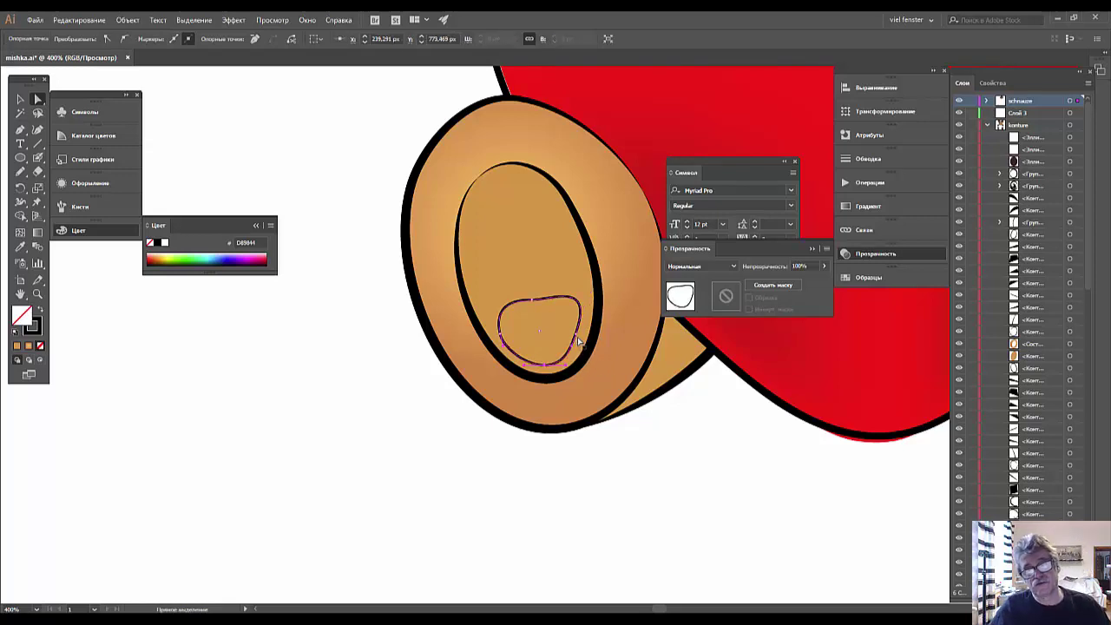
click(577, 339)
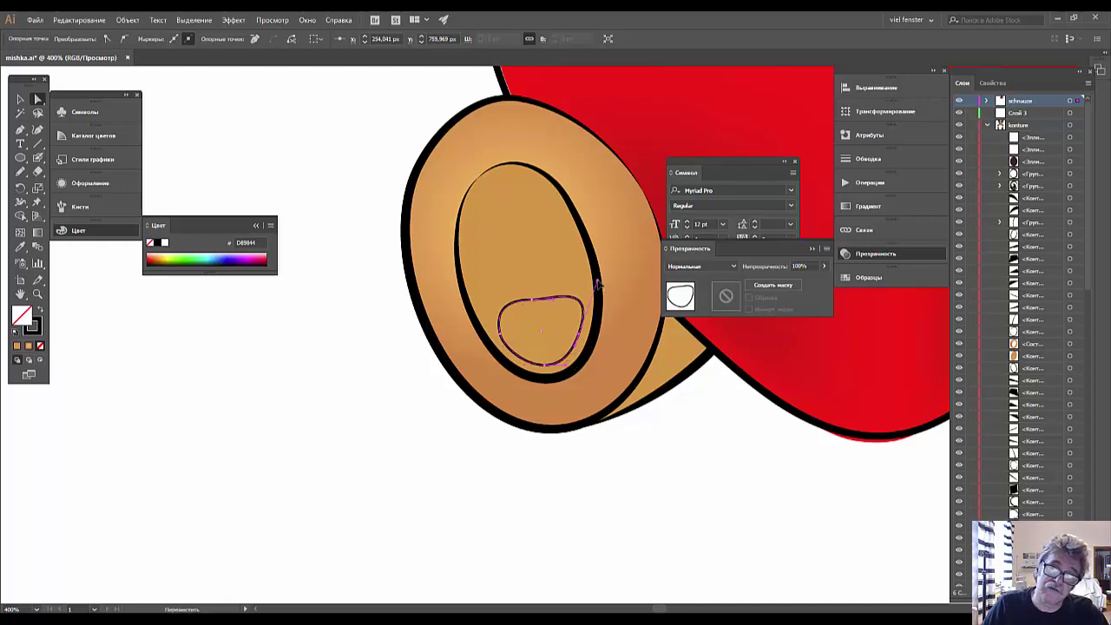
click(501, 313)
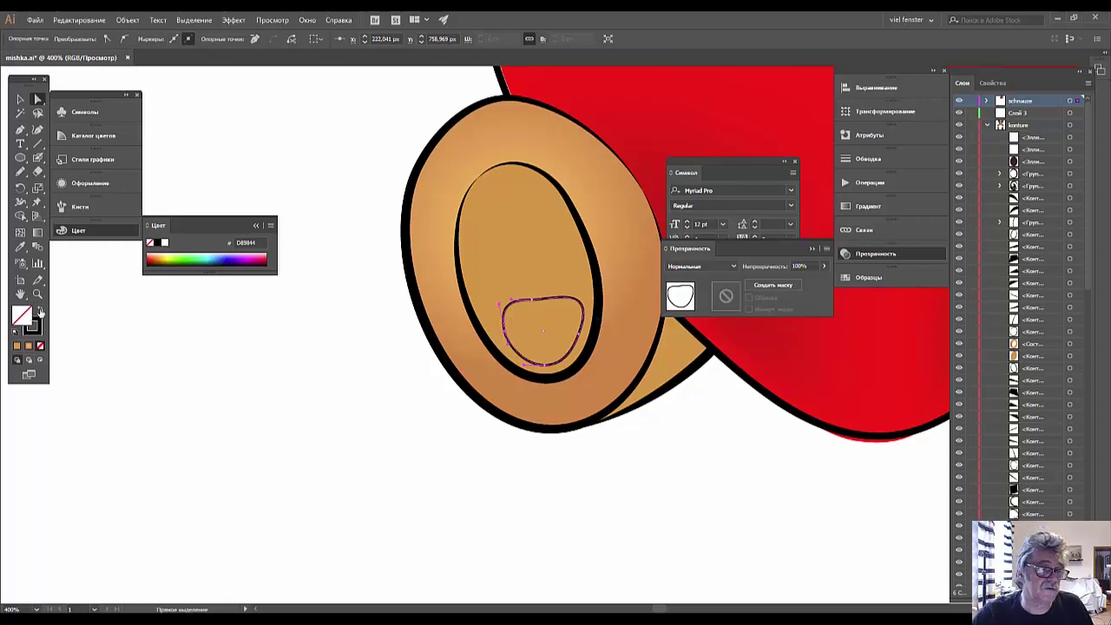
click(39, 310)
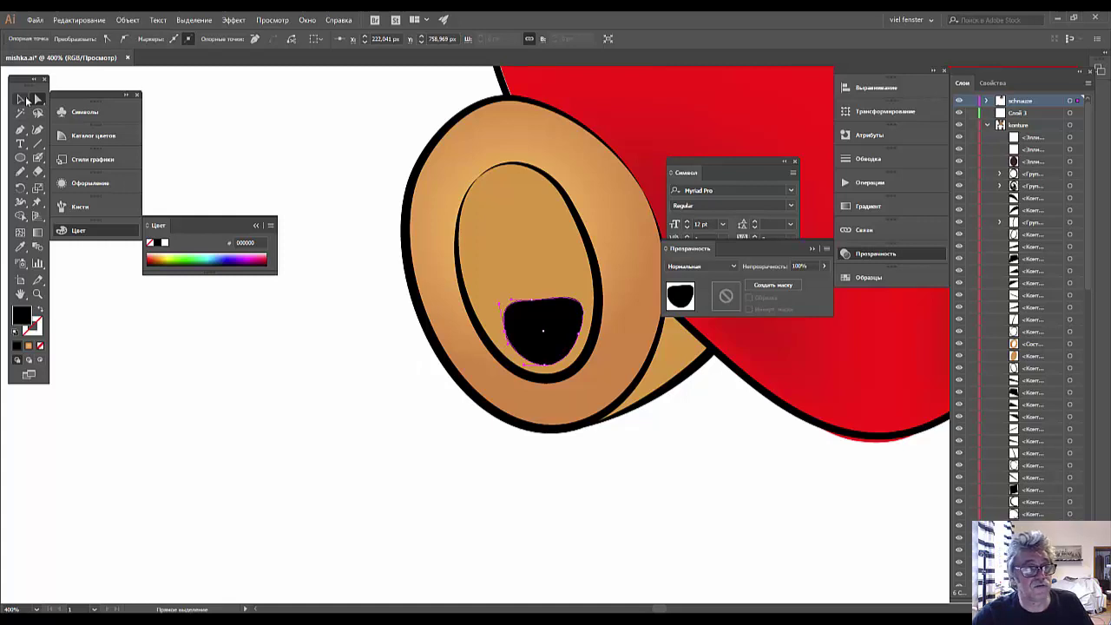
Rotate the black foot pad clockwise
click(22, 100)
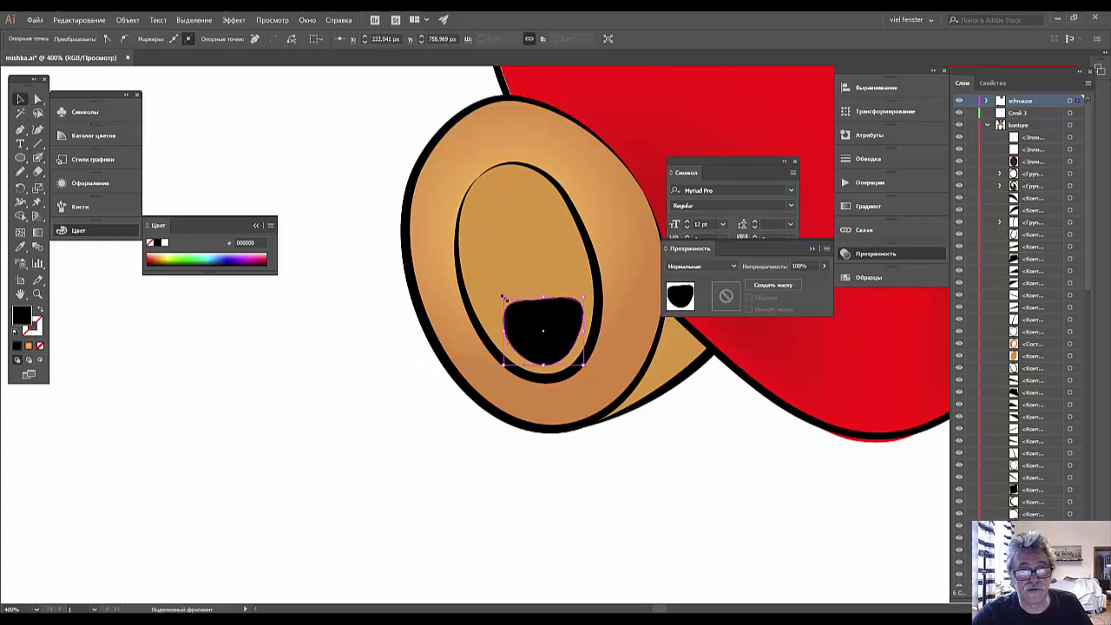
drag(504, 297, 487, 306)
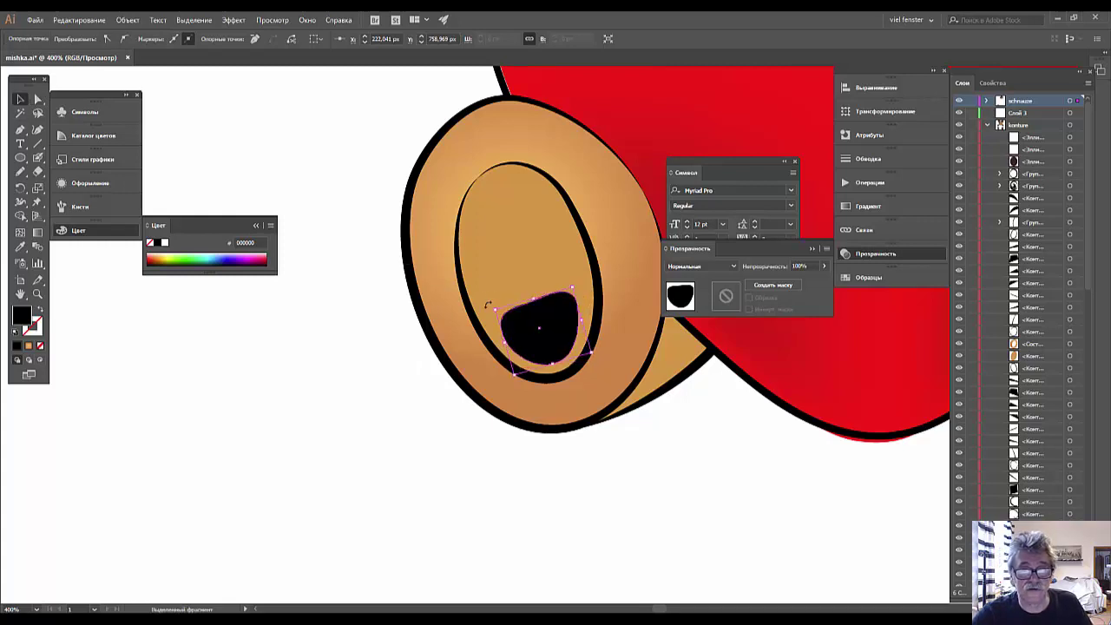
click(632, 467)
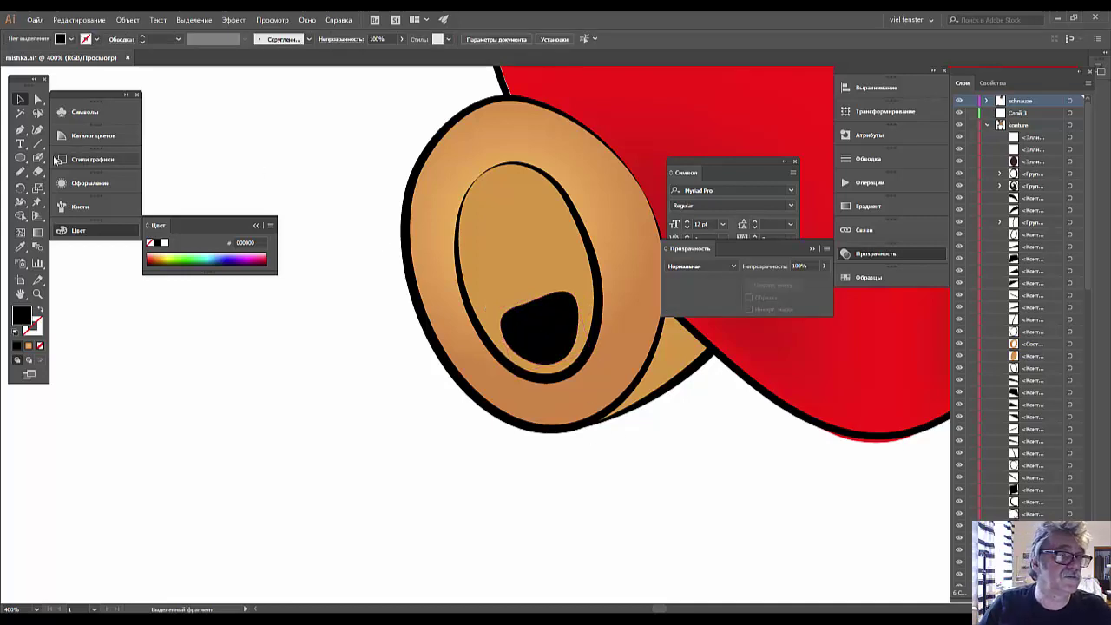
Draw small black toe dots above the pad and adjust their positions
click(20, 157)
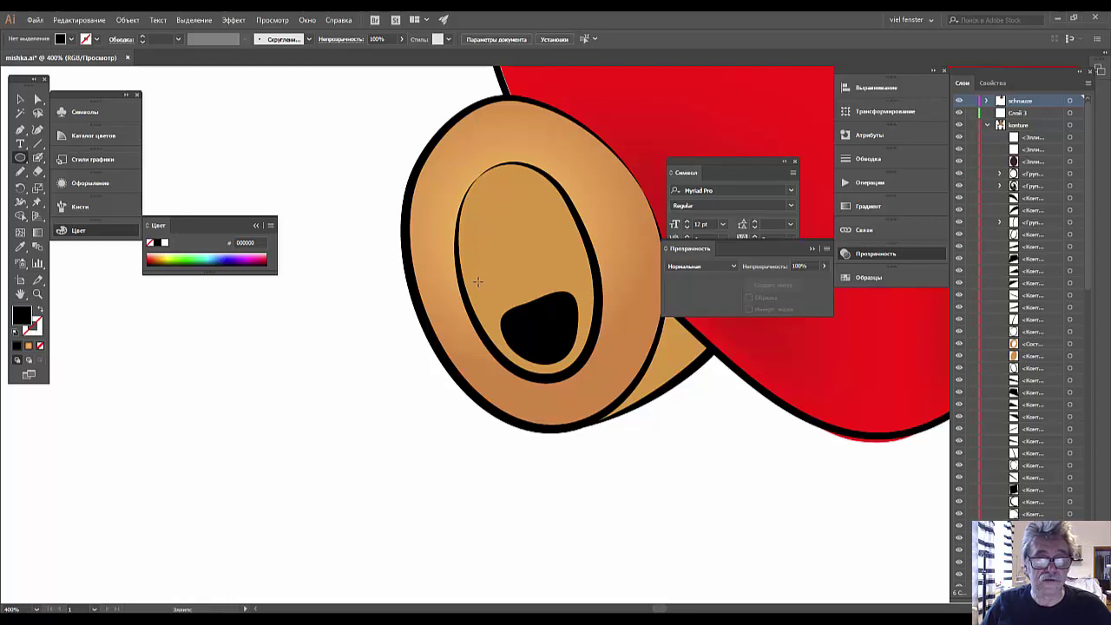
drag(478, 283, 502, 307)
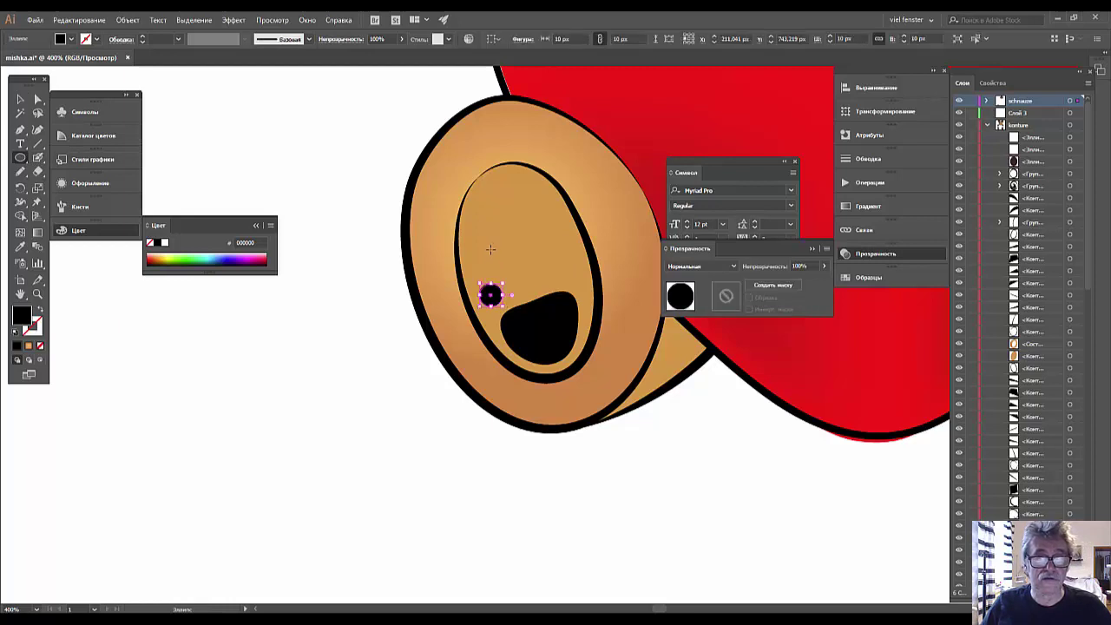
drag(524, 254, 548, 244)
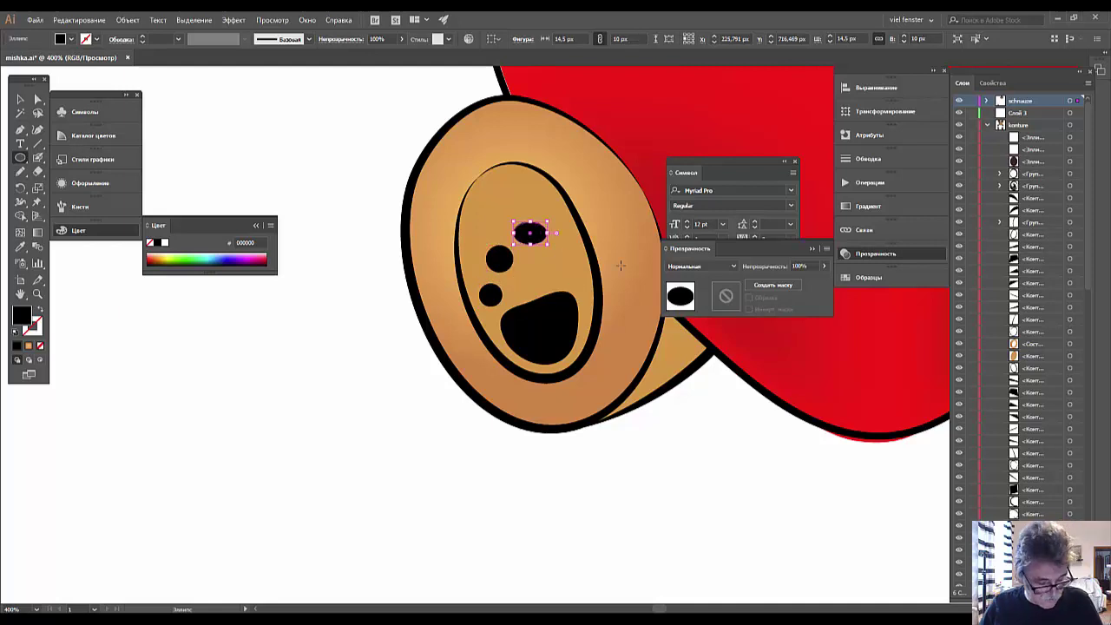
key(ctrl+z)
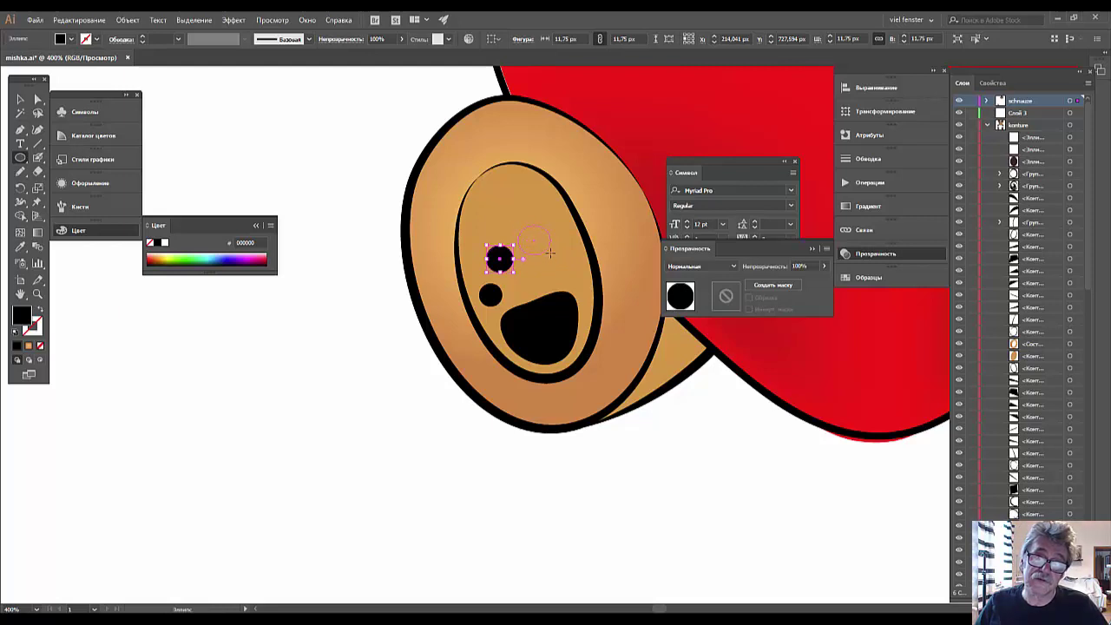
drag(550, 252, 592, 284)
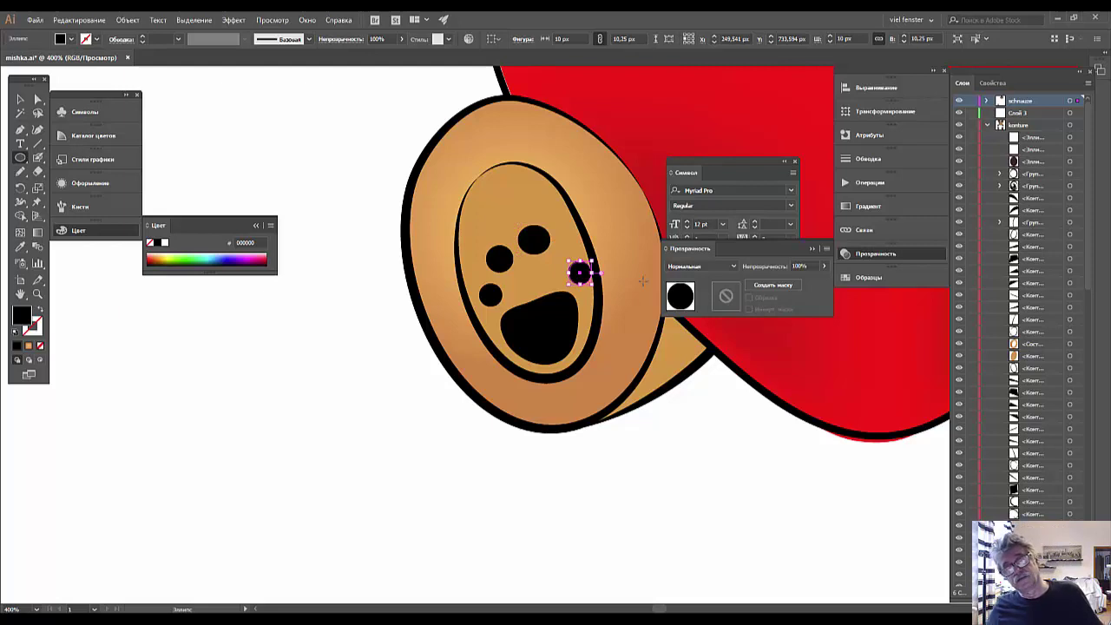
click(20, 98)
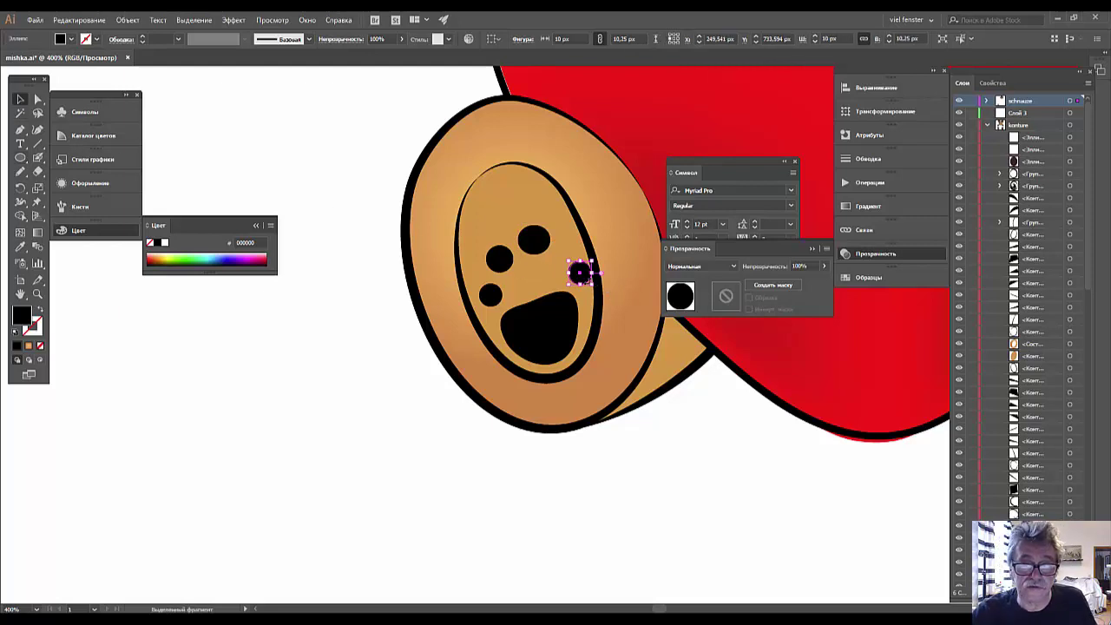
drag(587, 279, 570, 277)
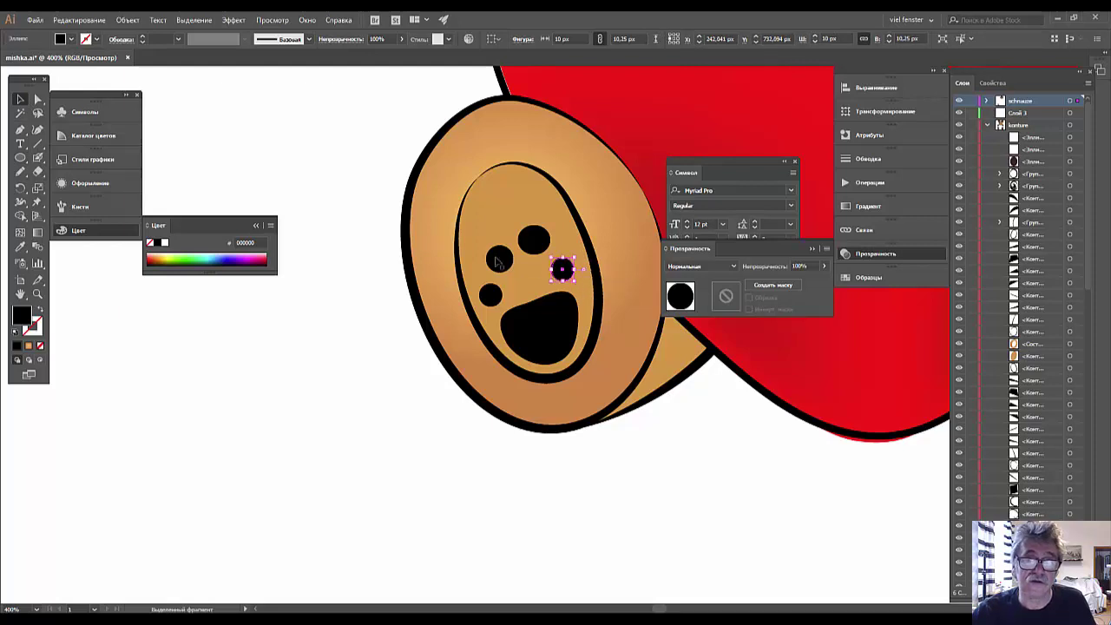
shift+click(492, 299)
Select the toe dots and black pad and group them into one paw print
shift+click(503, 262)
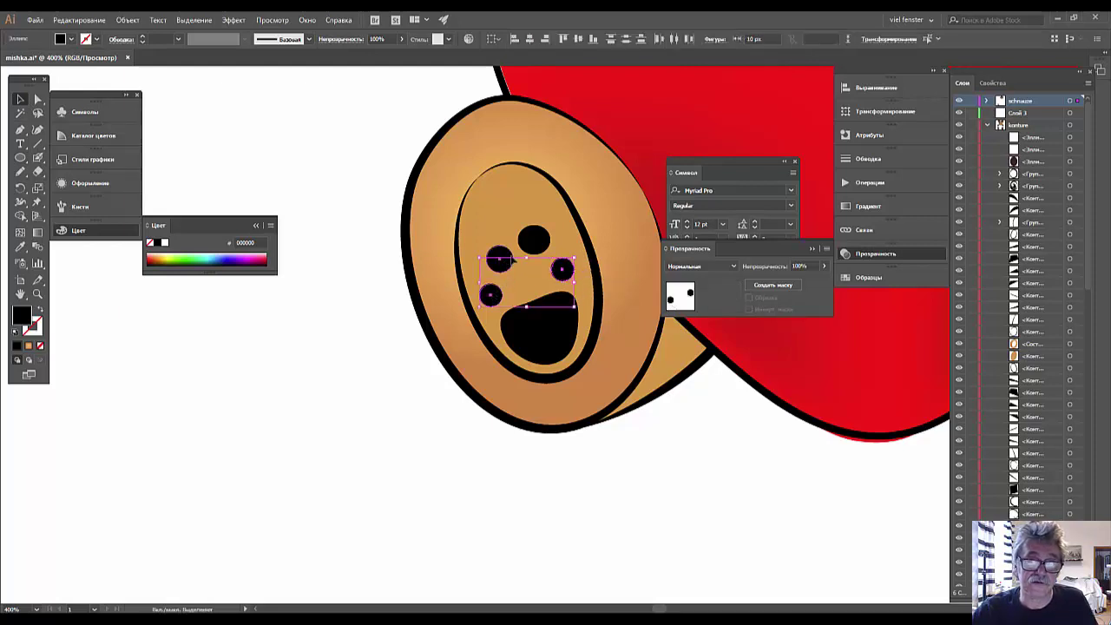
shift+click(536, 240)
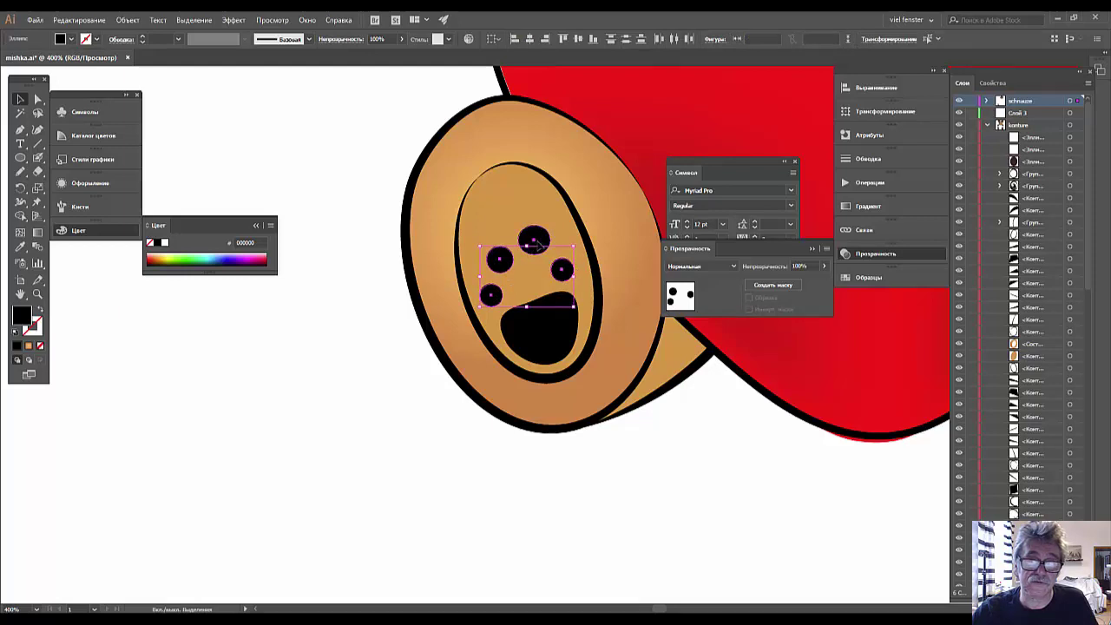
shift+click(558, 332)
alt+scroll(558, 332, down, 1)
alt+scroll(557, 332, down, 2)
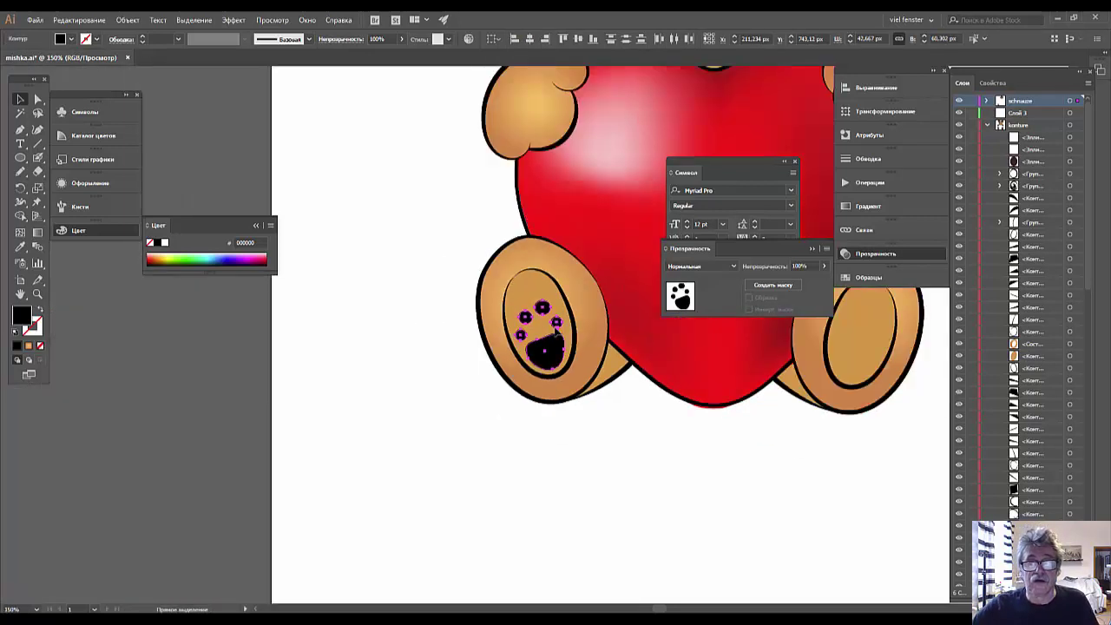
alt+scroll(557, 331, down, 2)
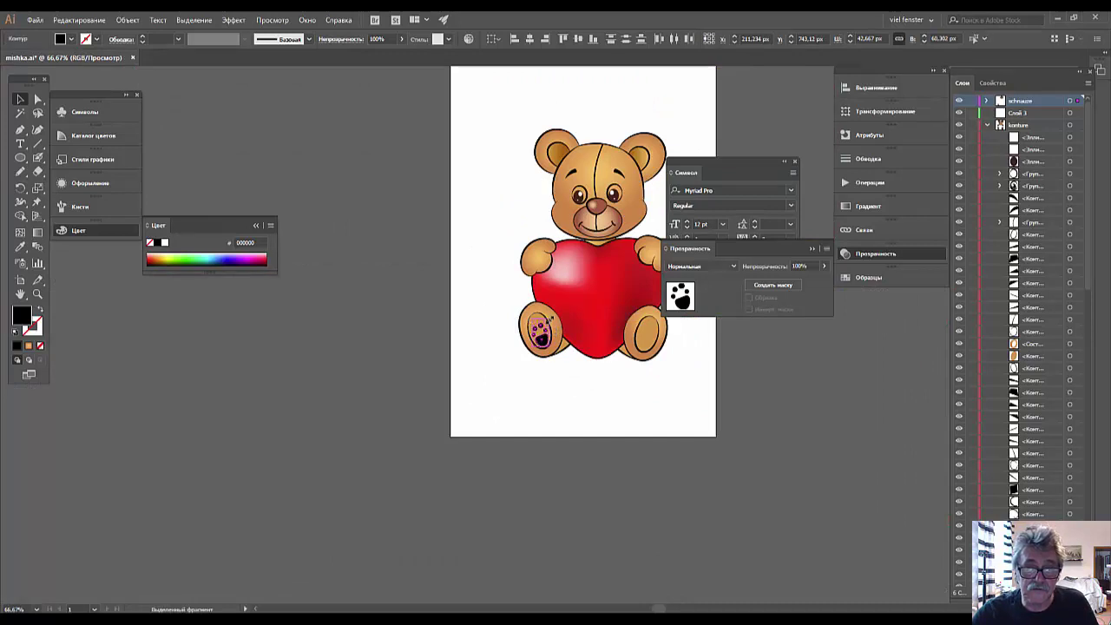
click(550, 323)
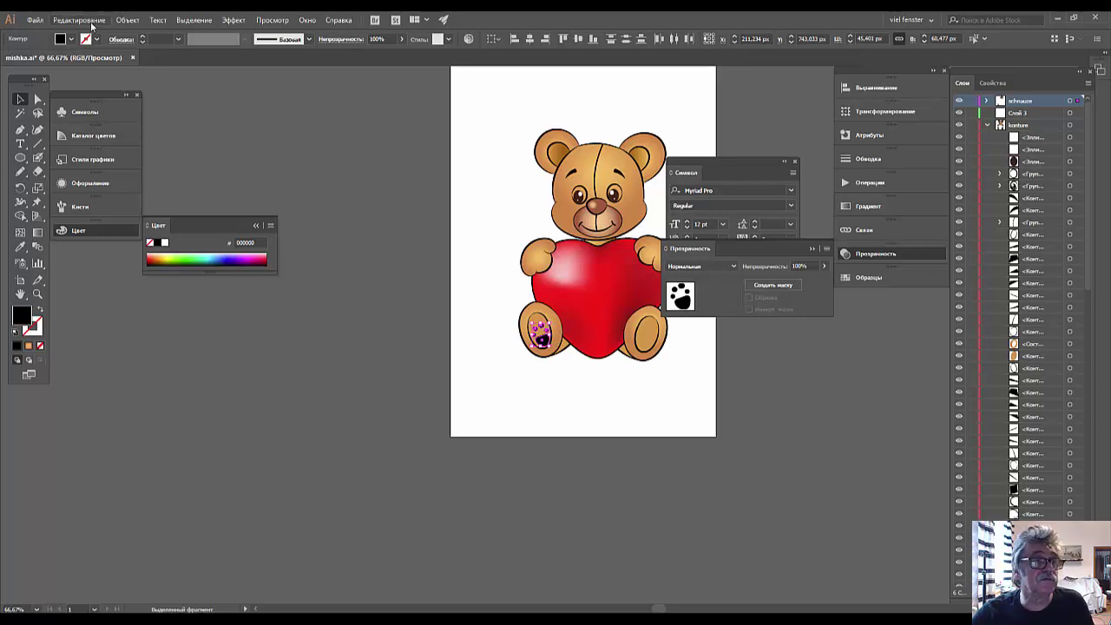
click(128, 20)
click(155, 64)
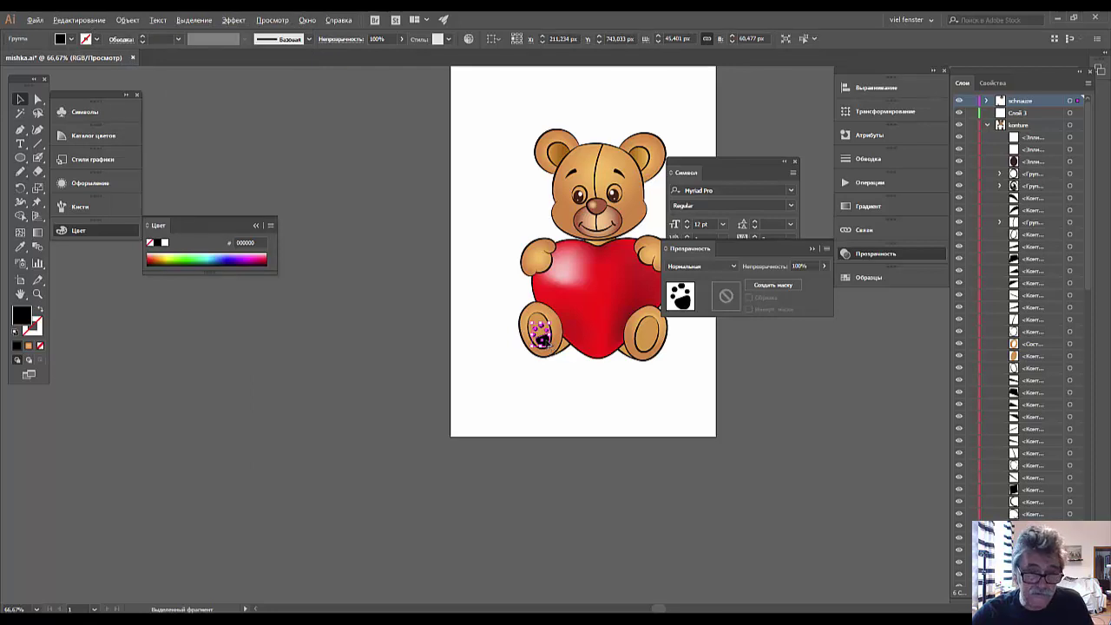
Copy the paw print onto the right foot and reflect it across the vertical axis
drag(540, 335, 656, 349)
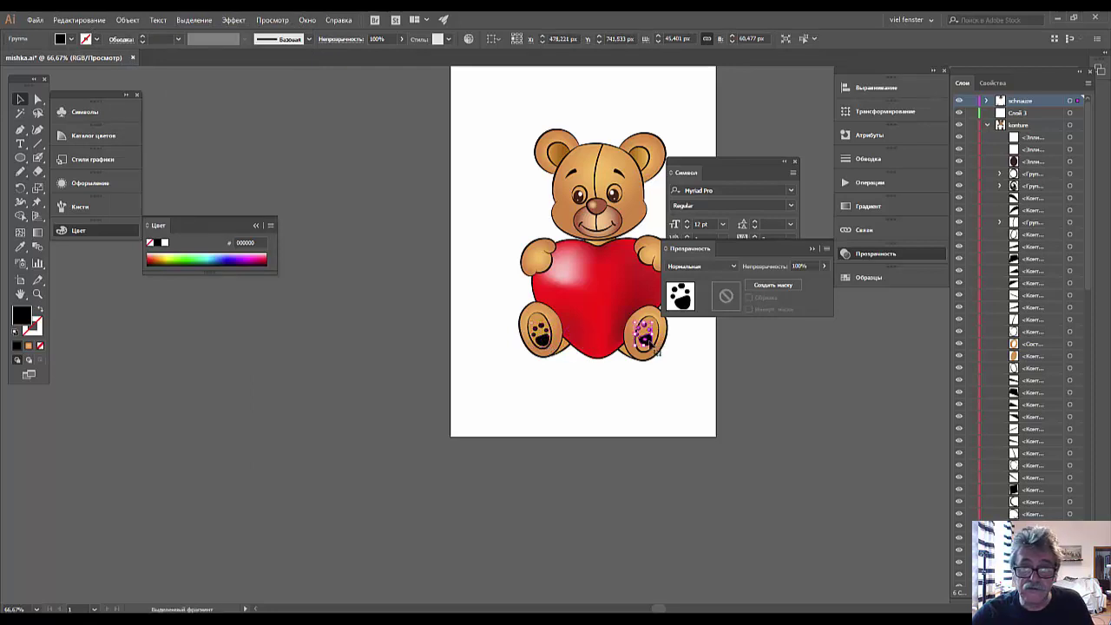
right_click(650, 344)
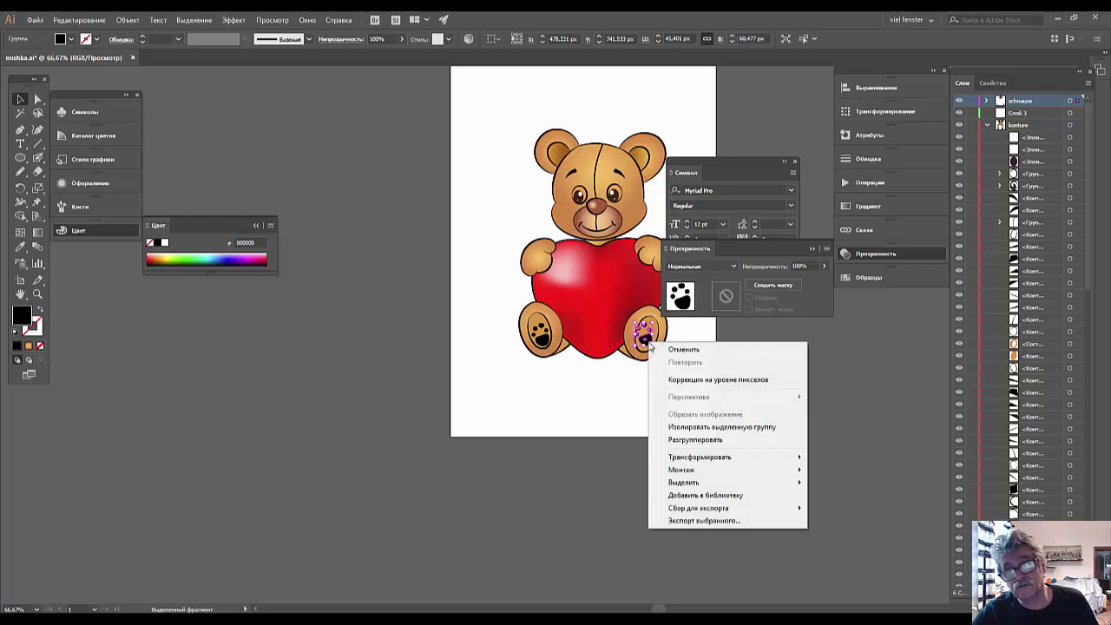
mouse_move(700, 457)
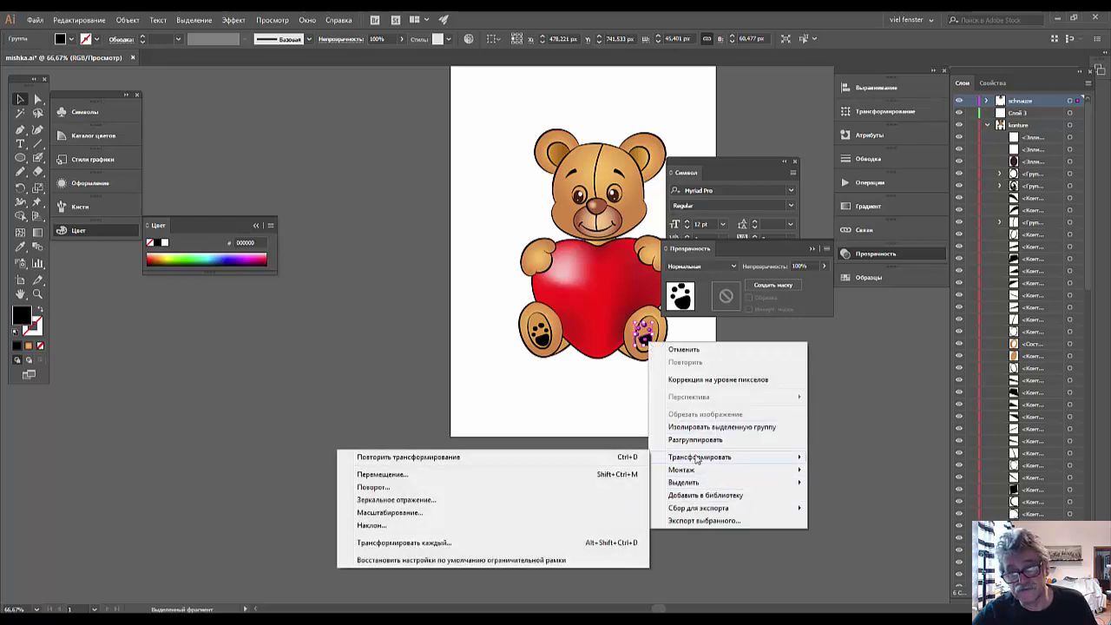
click(453, 503)
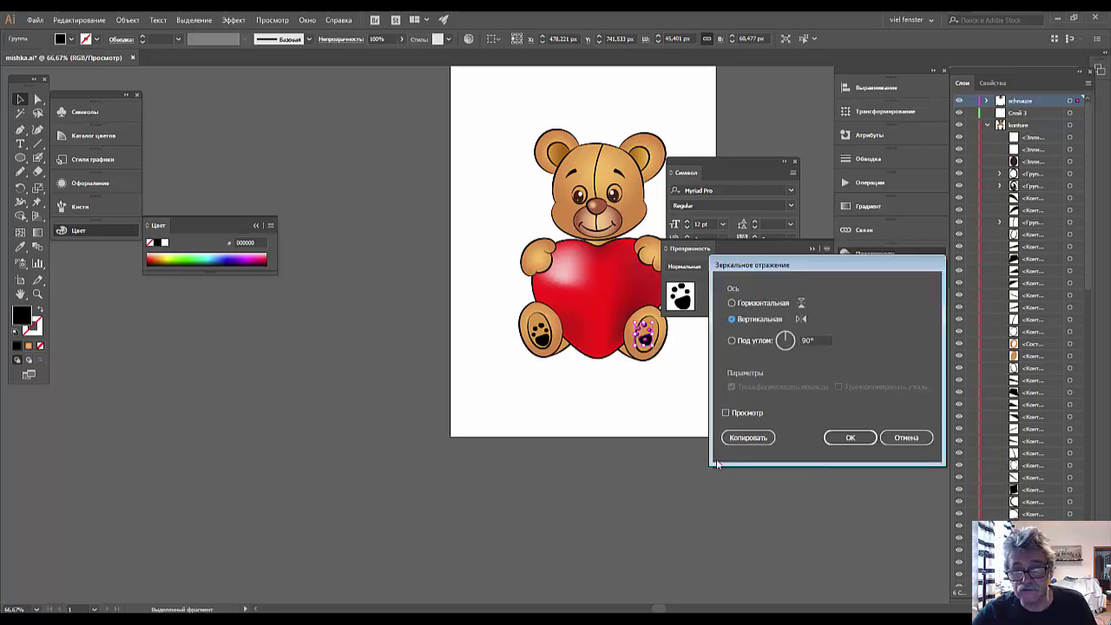
click(837, 438)
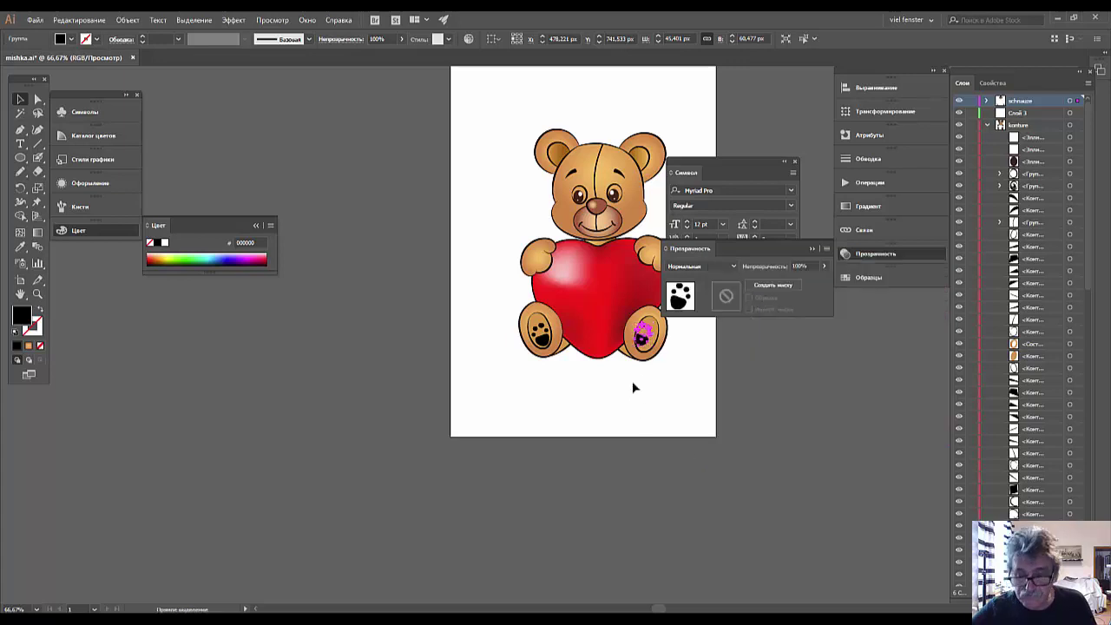
key(ctrl+plus)
key(ctrl+plus)
key(ctrl+plus)
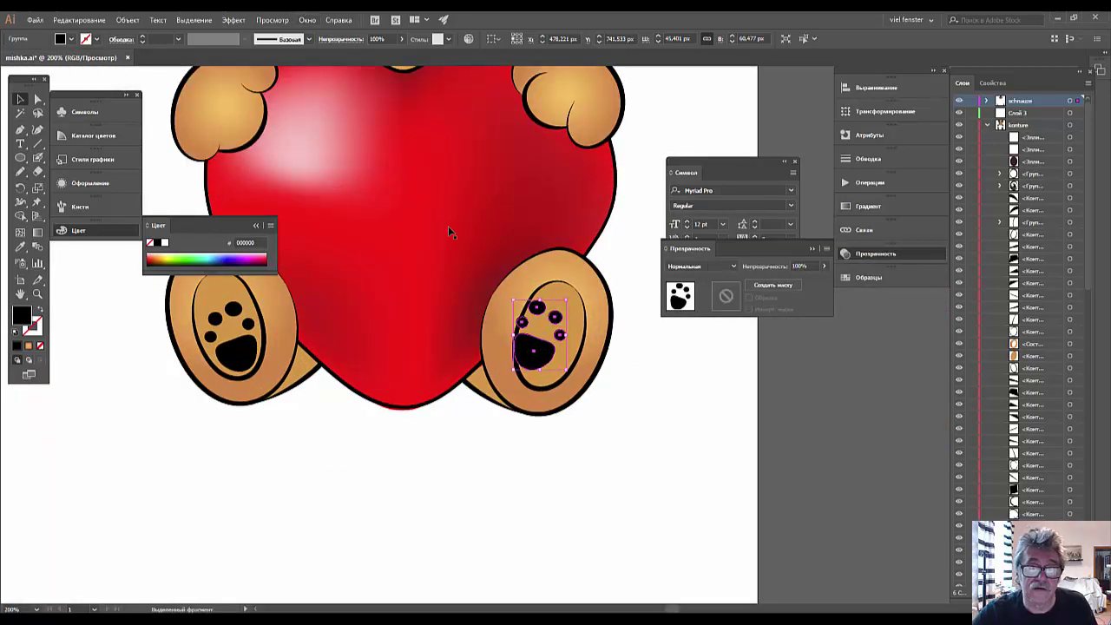
drag(542, 356, 564, 377)
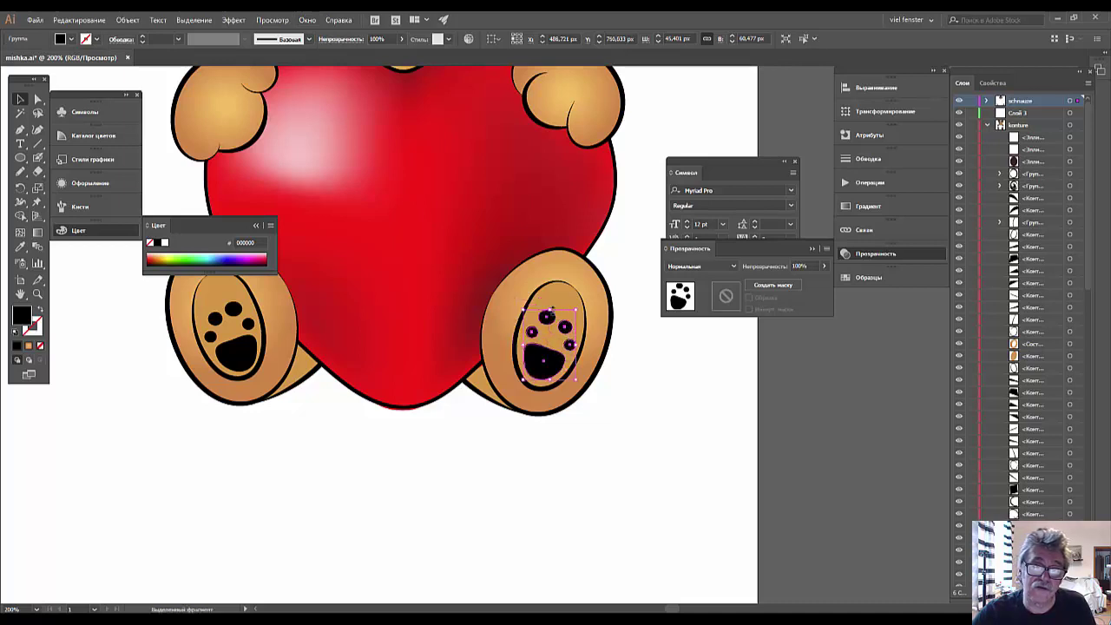
key(ctrl+z)
click(675, 447)
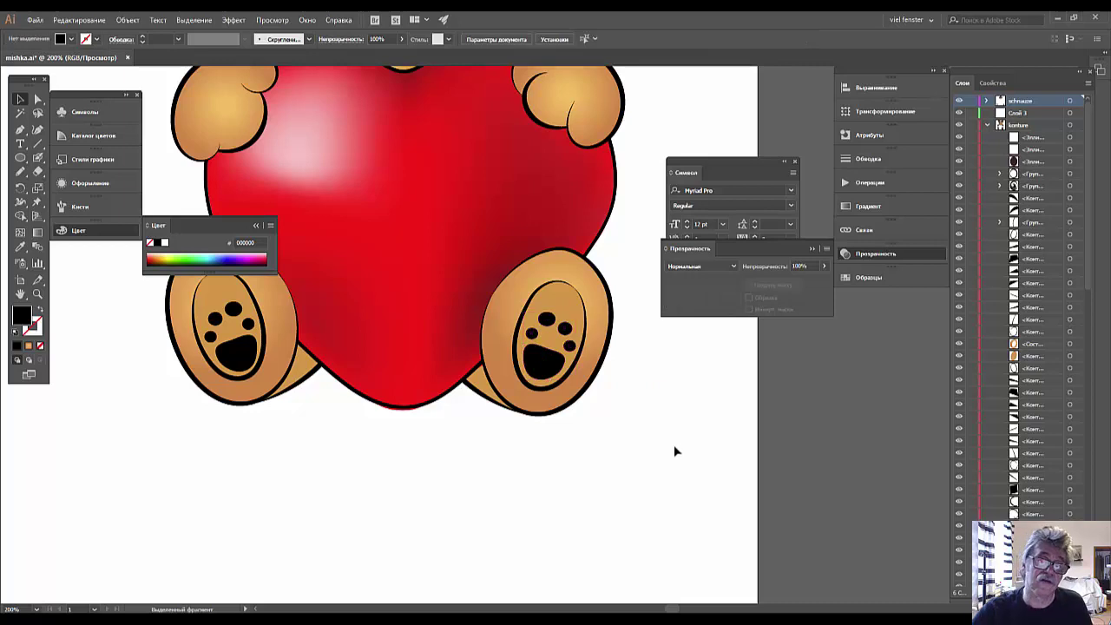
key(ctrl+minus)
key(ctrl+minus)
key(ctrl+minus)
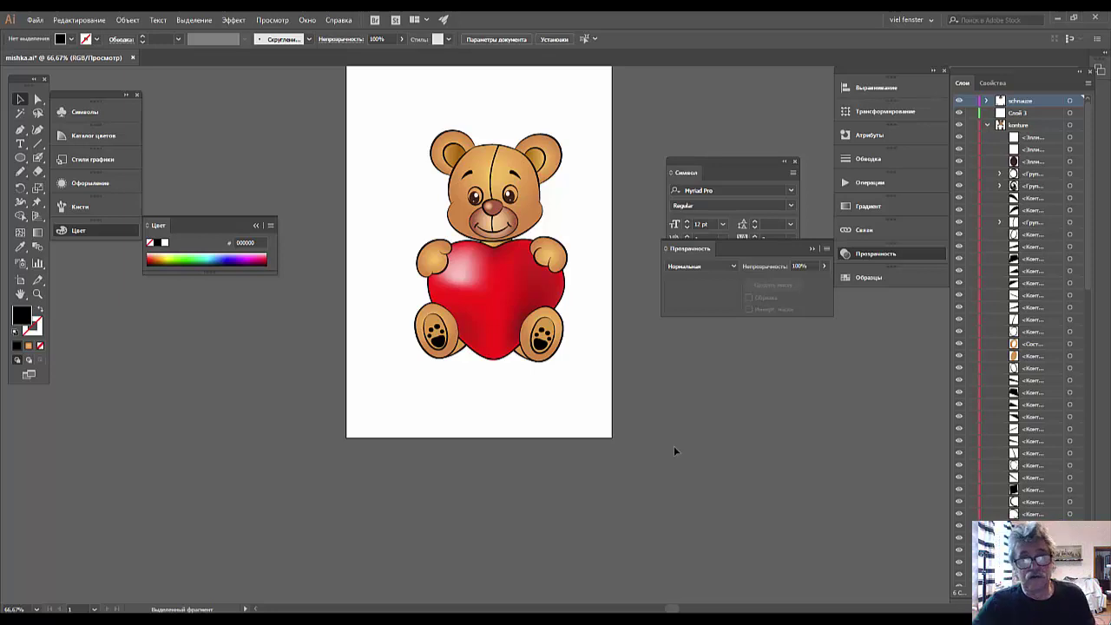
Select the shadow ellipse under the bear and stretch its radial gradient vertically
key(ctrl+minus)
key(ctrl+minus)
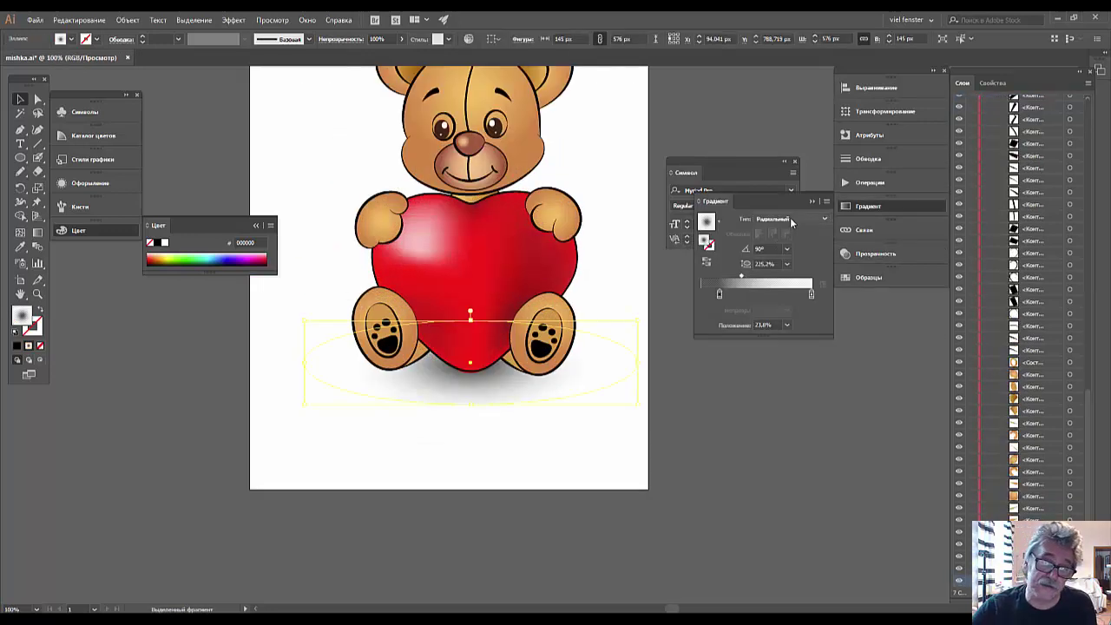
click(557, 447)
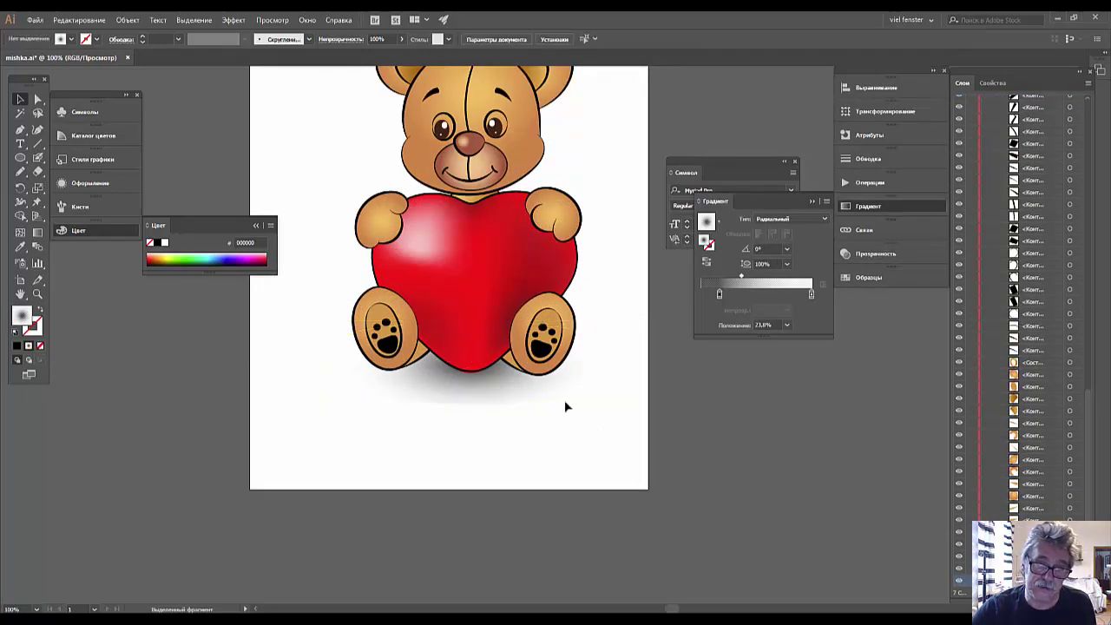
click(484, 403)
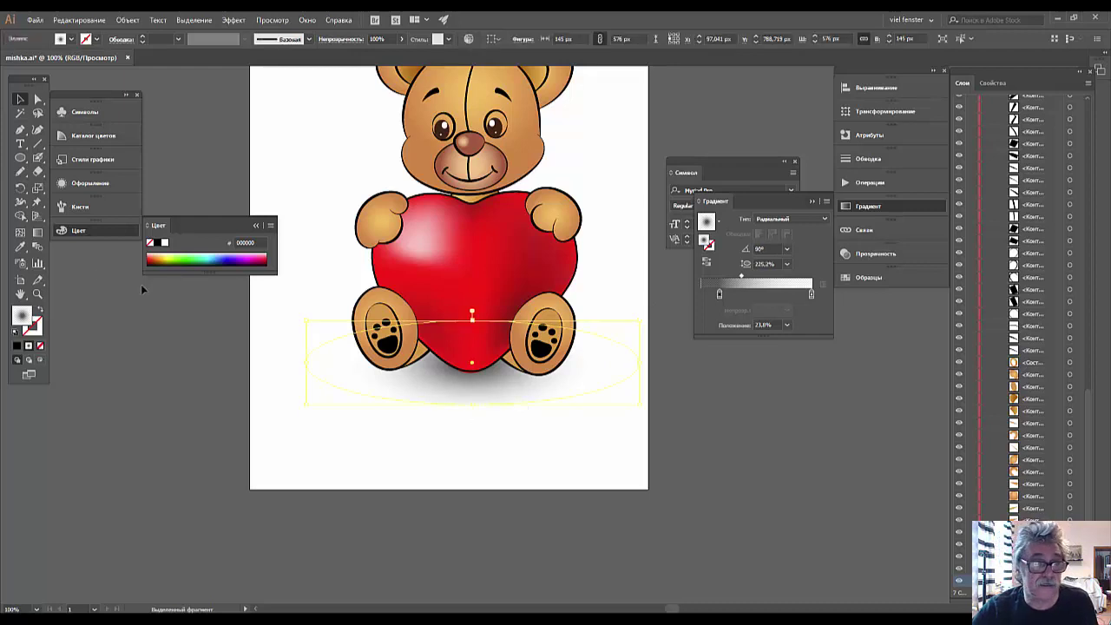
click(38, 232)
mouse_move(474, 330)
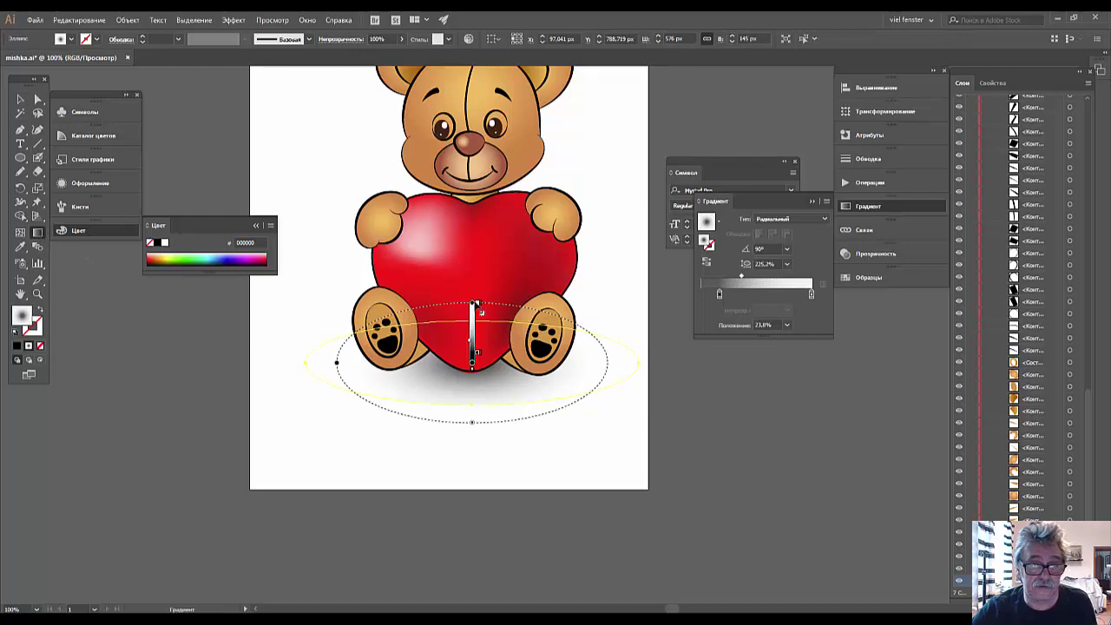
mouse_move(474, 304)
mouse_down()
mouse_move(473, 278)
mouse_move(475, 339)
mouse_up()
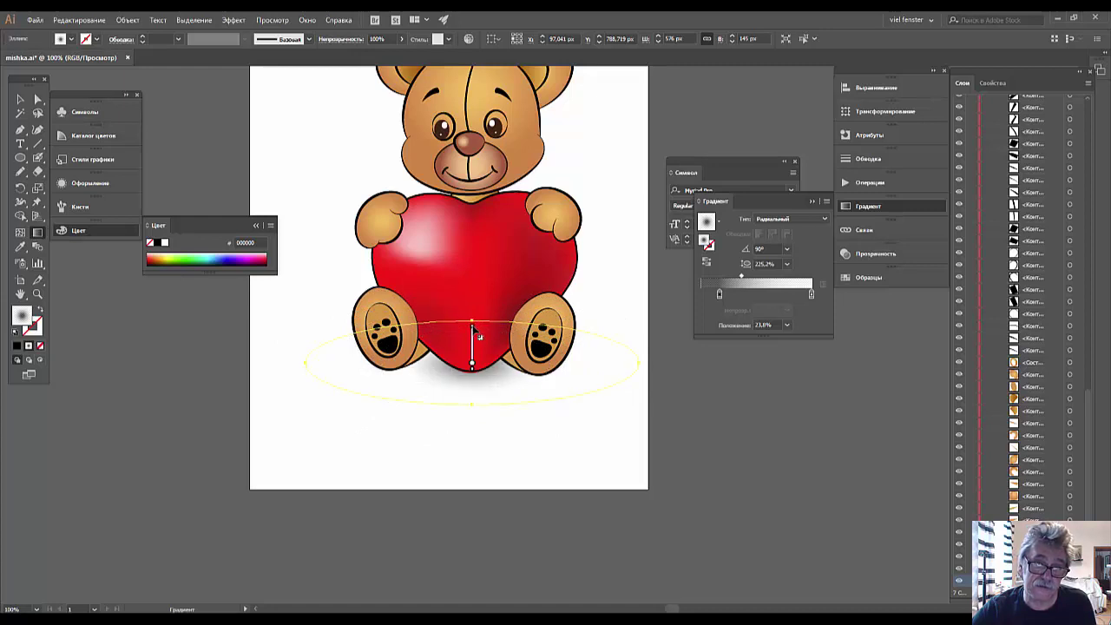
drag(472, 327, 466, 408)
Try a horizontal shadow gradient across the feet, undo it, and deselect
drag(372, 353, 574, 371)
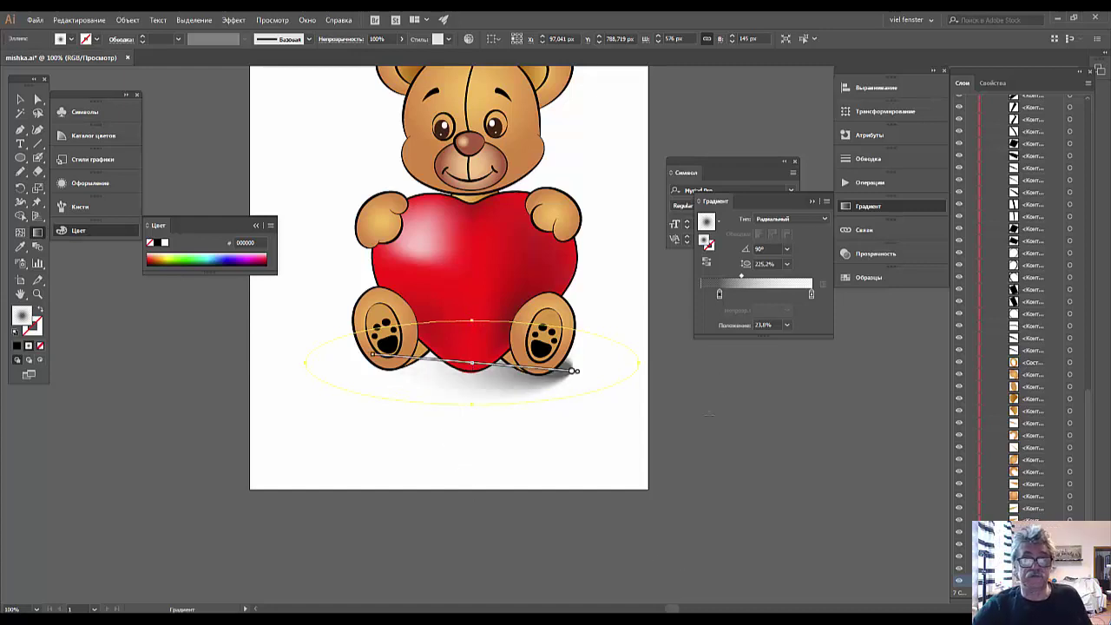
key(v)
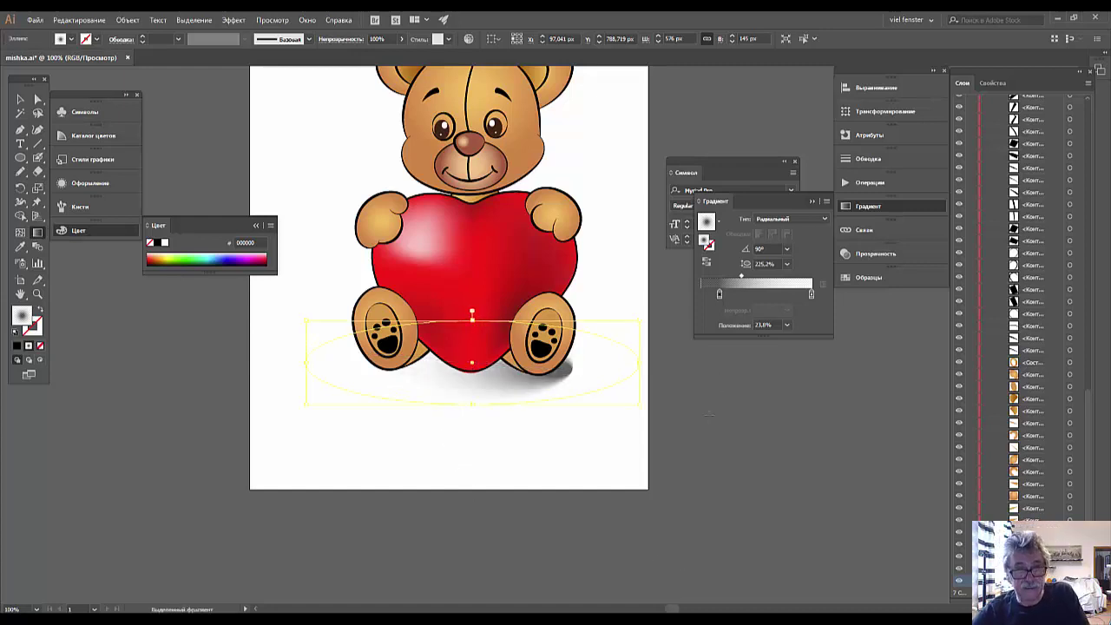
key(ctrl+z)
click(37, 99)
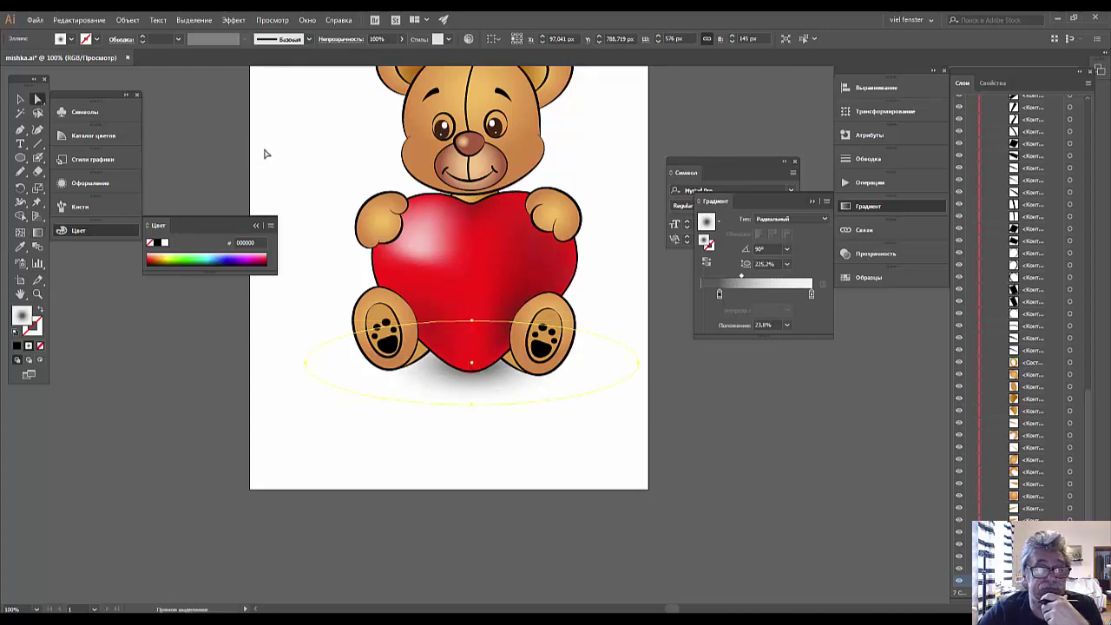
click(271, 170)
key(ctrl+minus)
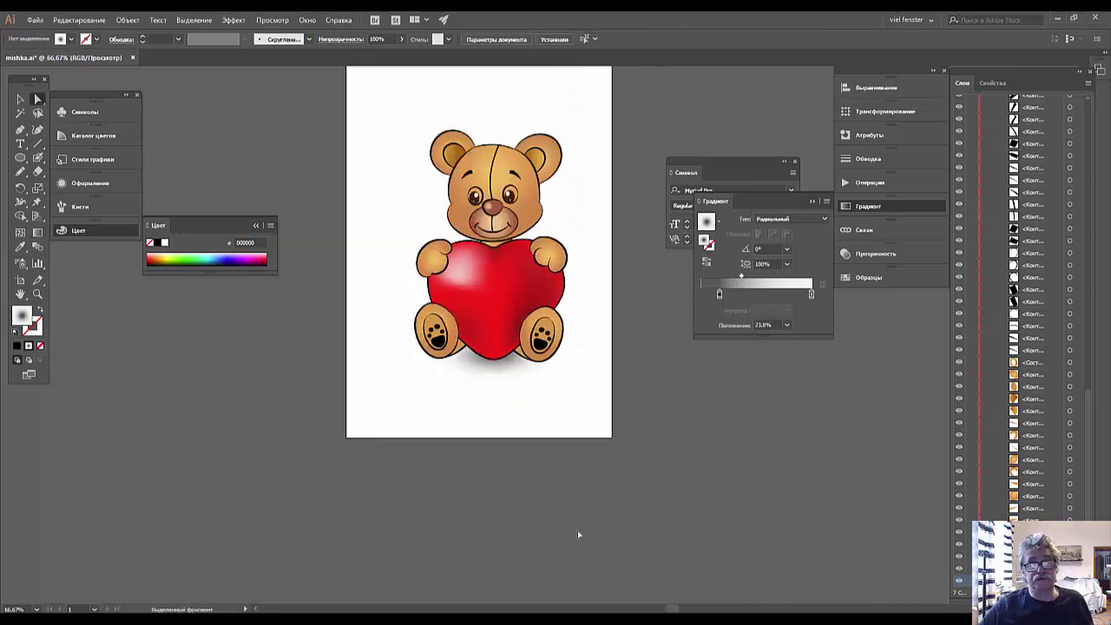
key(ctrl+minus)
key(ctrl+minus)
key(ctrl+plus)
key(ctrl+plus)
key(ctrl+plus)
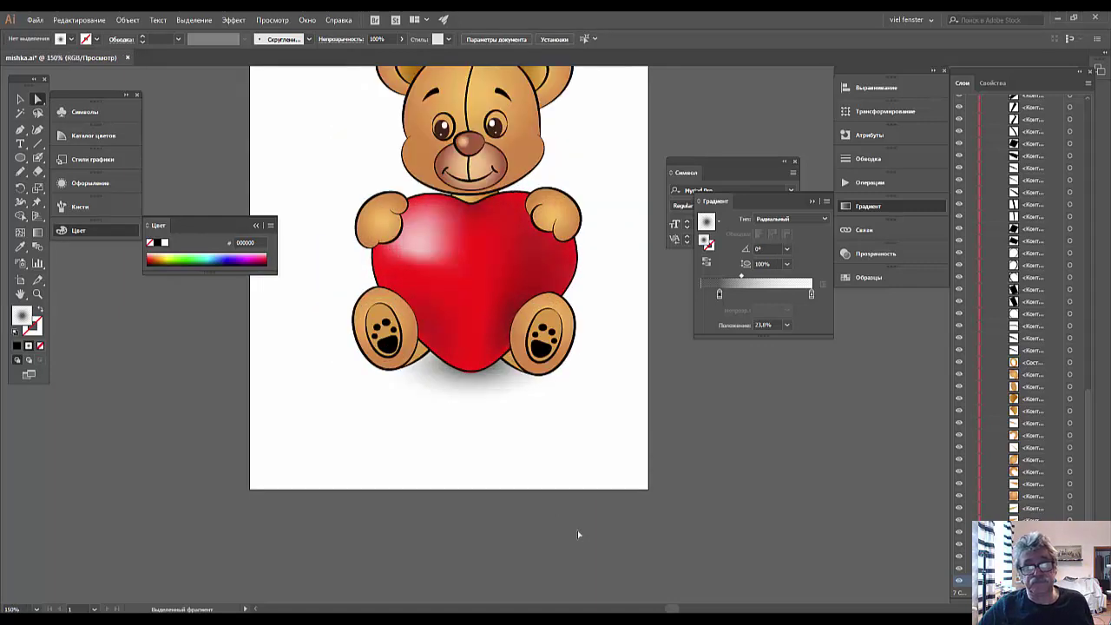
key(ctrl+plus)
key(ctrl+plus)
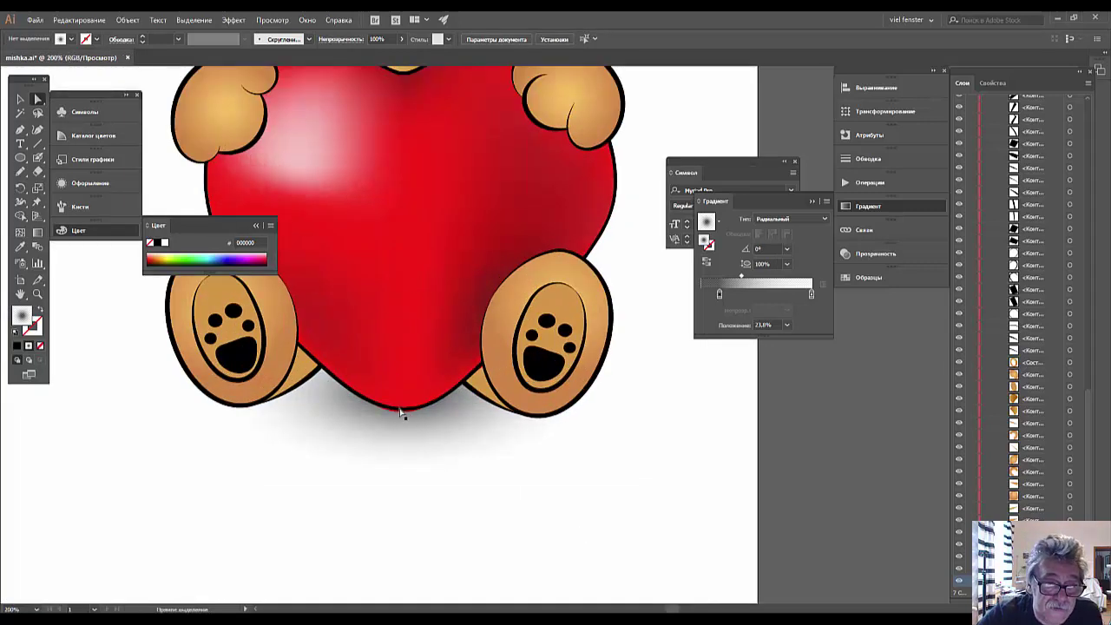
click(404, 410)
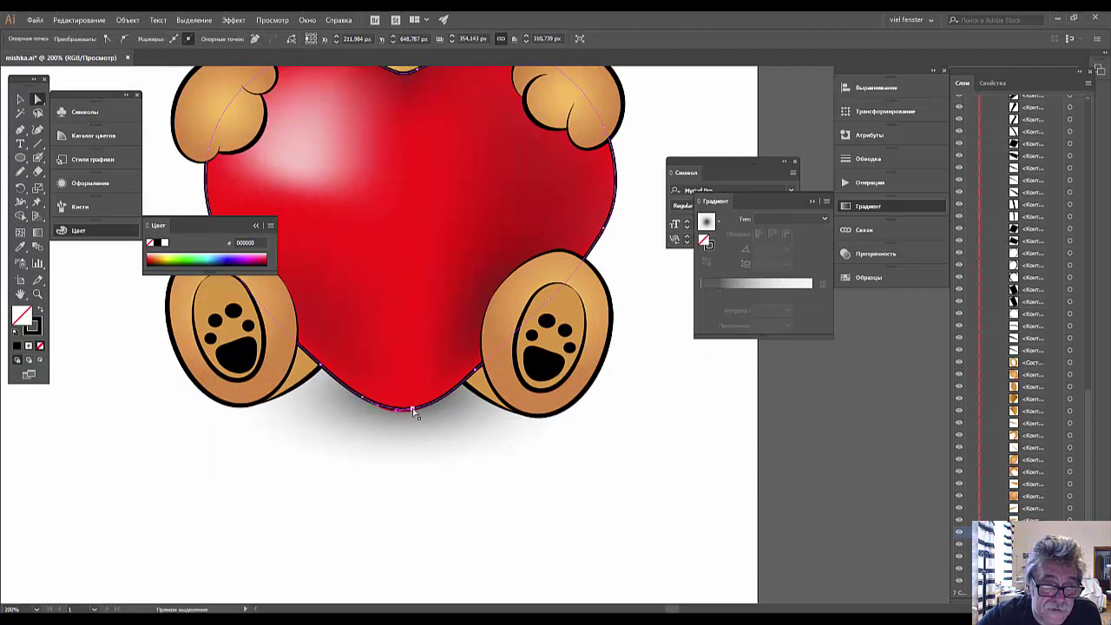
click(412, 409)
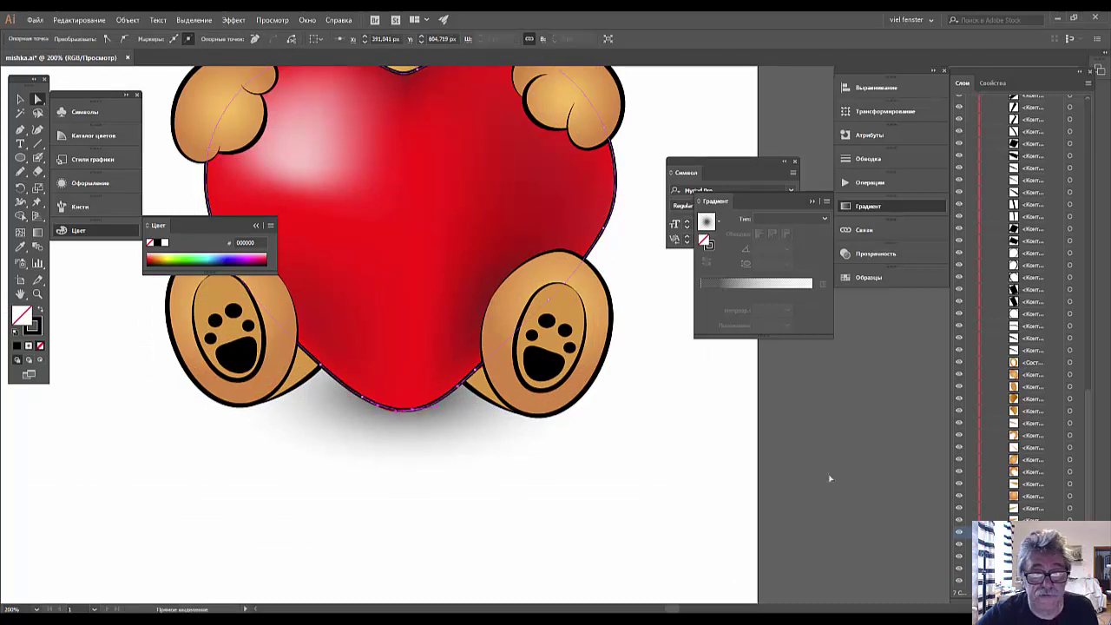
key(ctrl+shift+a)
key(ctrl+minus)
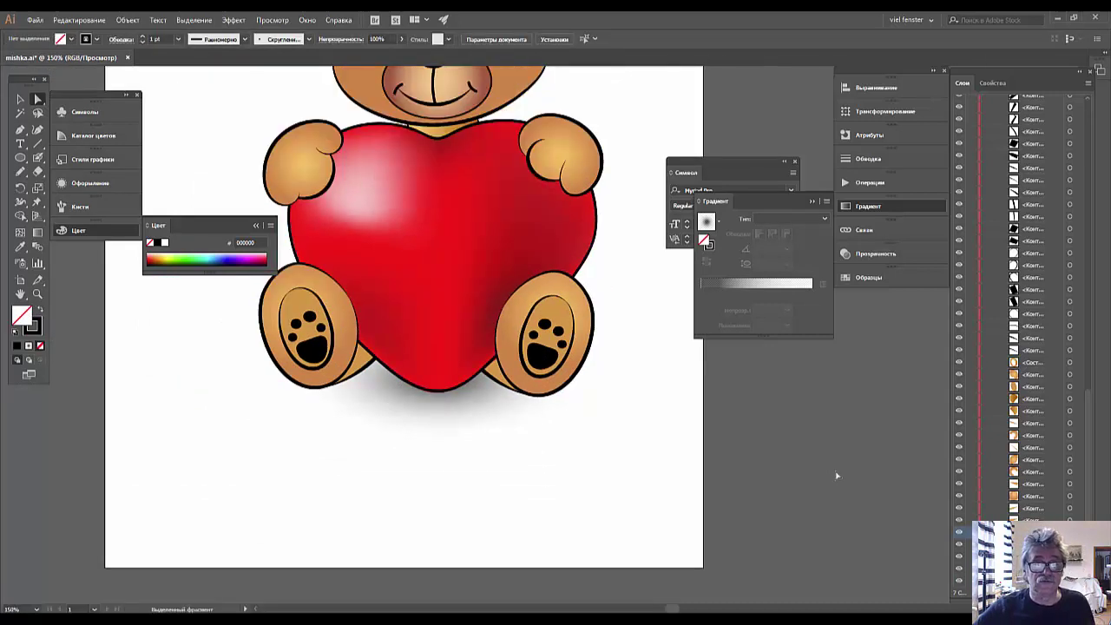
key(ctrl+minus)
key(ctrl+minus)
key(ctrl+minus)
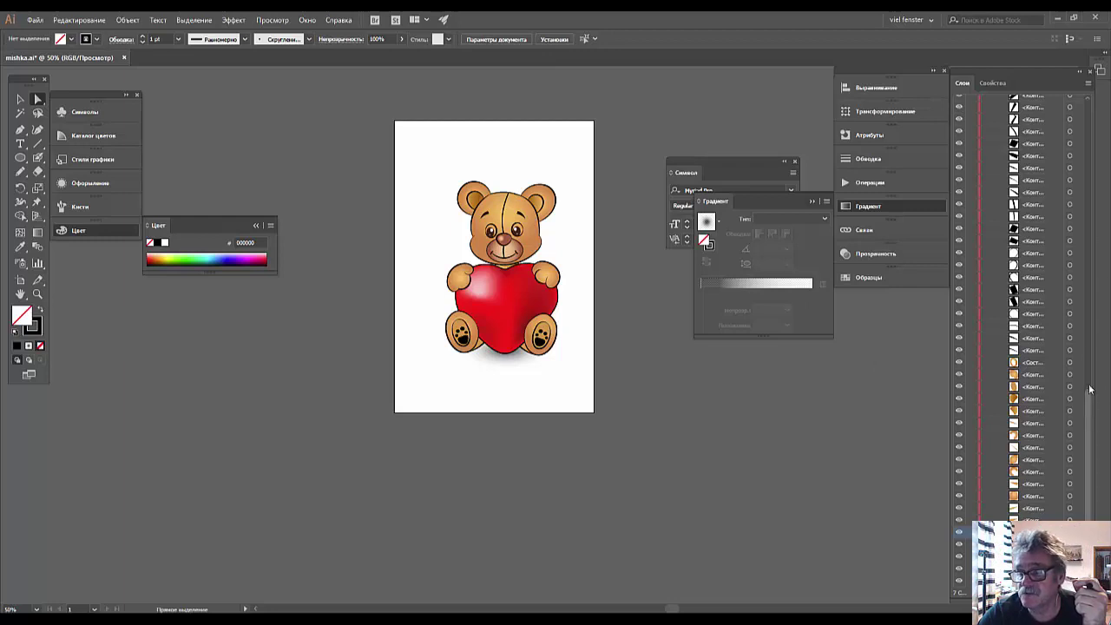
Collapse the konture layer and delete the layers Слой 3 and Слой 1
drag(1092, 402, 1087, 122)
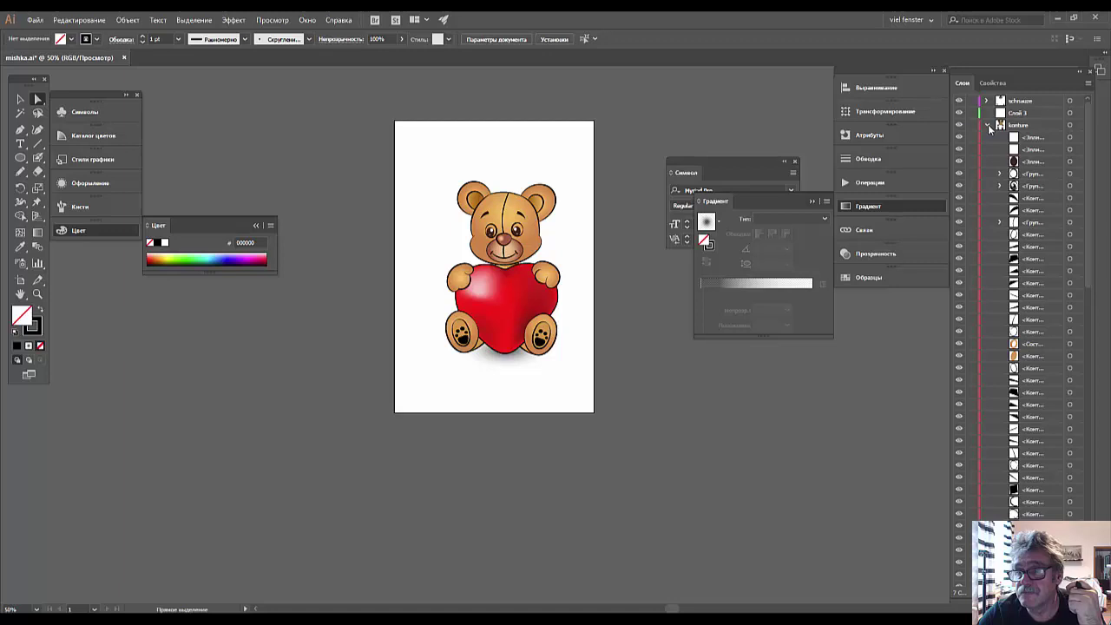
click(987, 125)
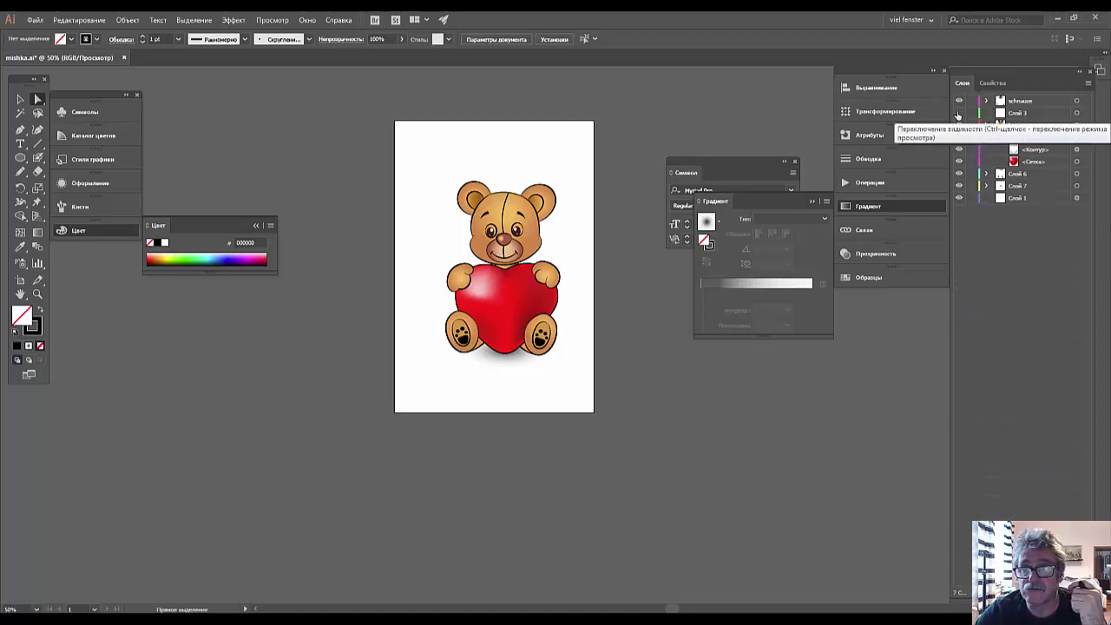
click(1018, 116)
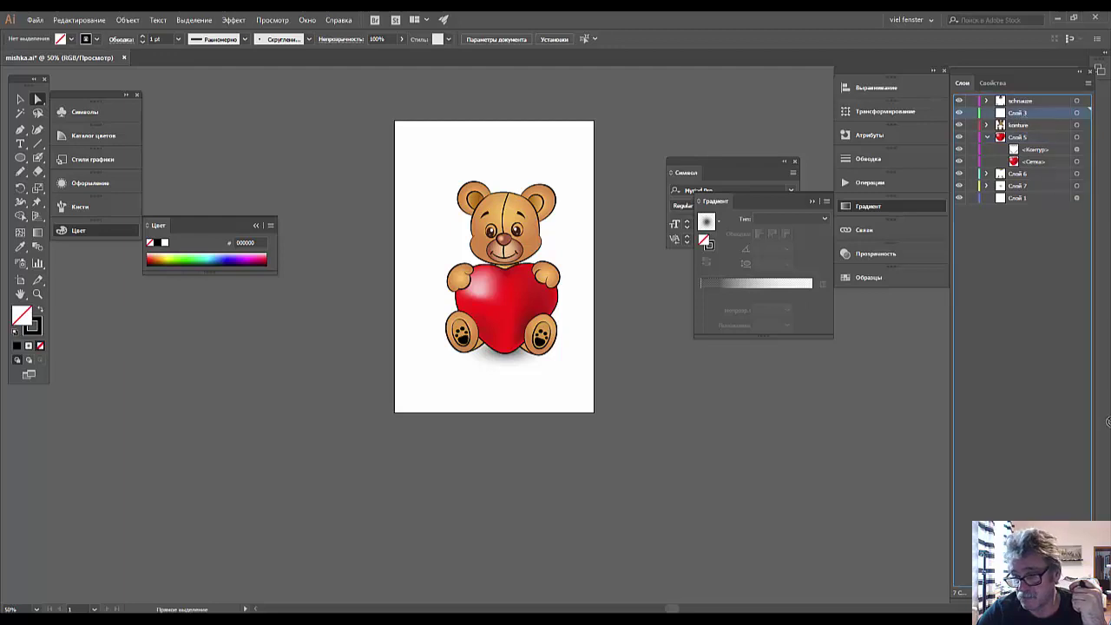
click(1079, 593)
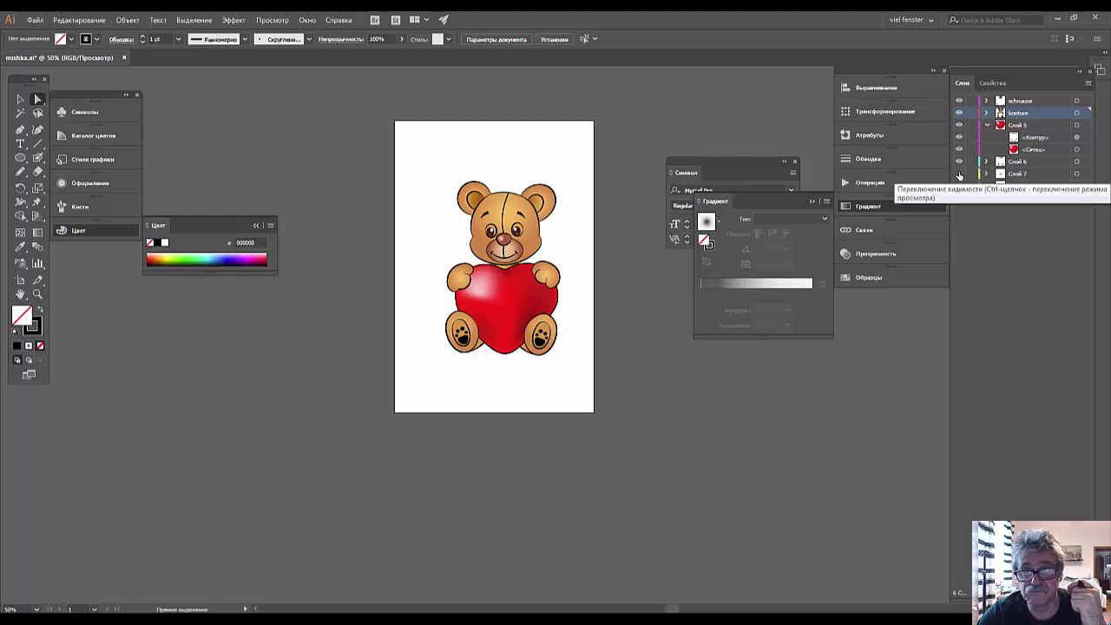
click(1021, 178)
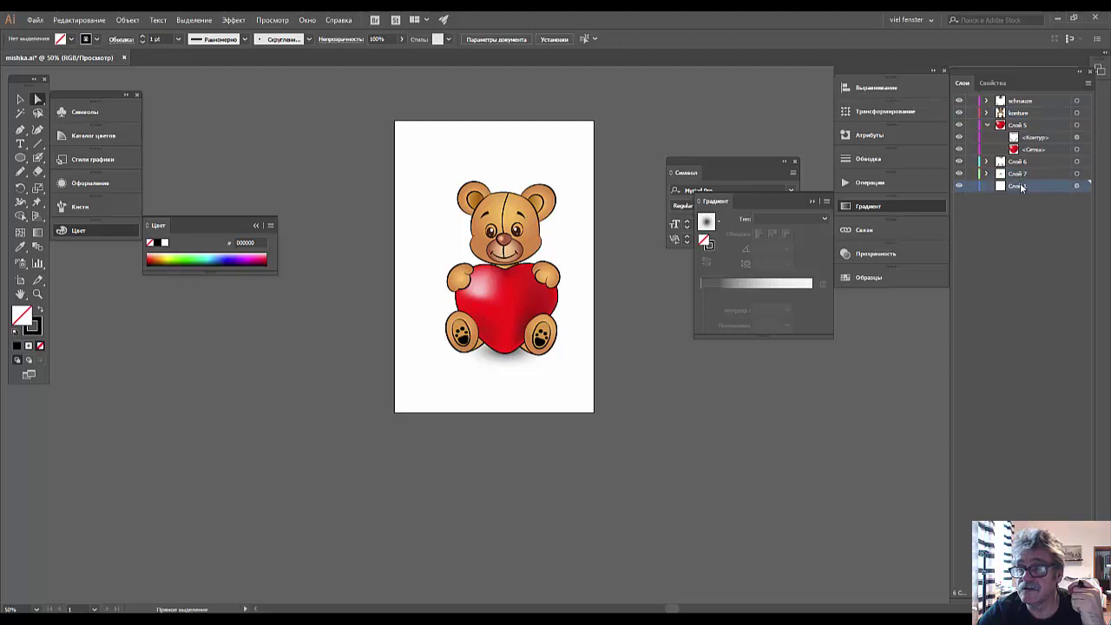
click(960, 187)
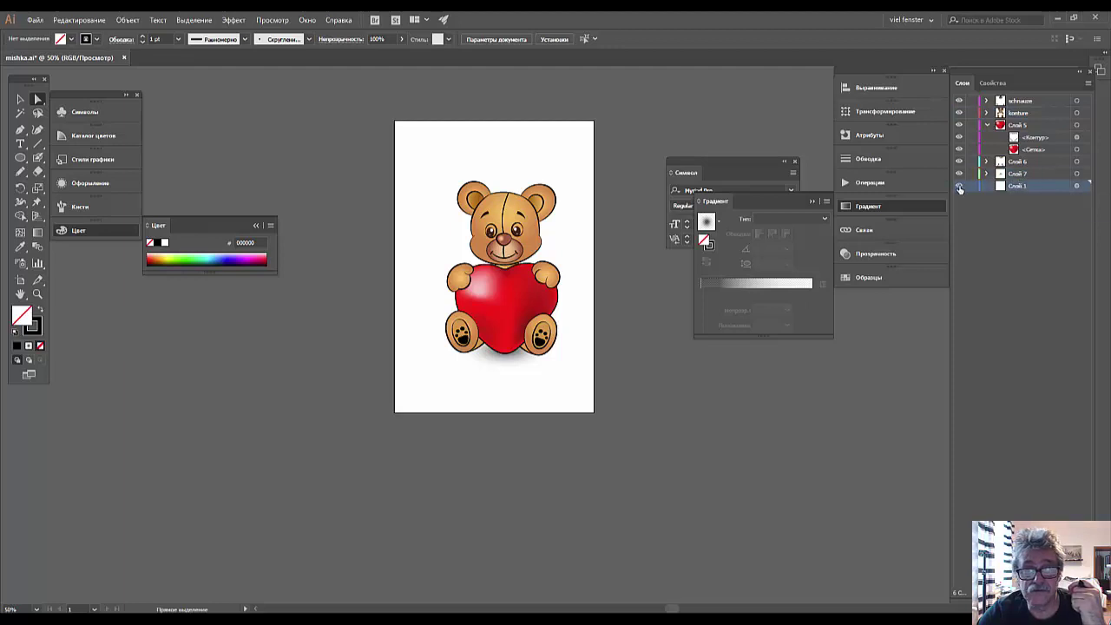
click(1035, 189)
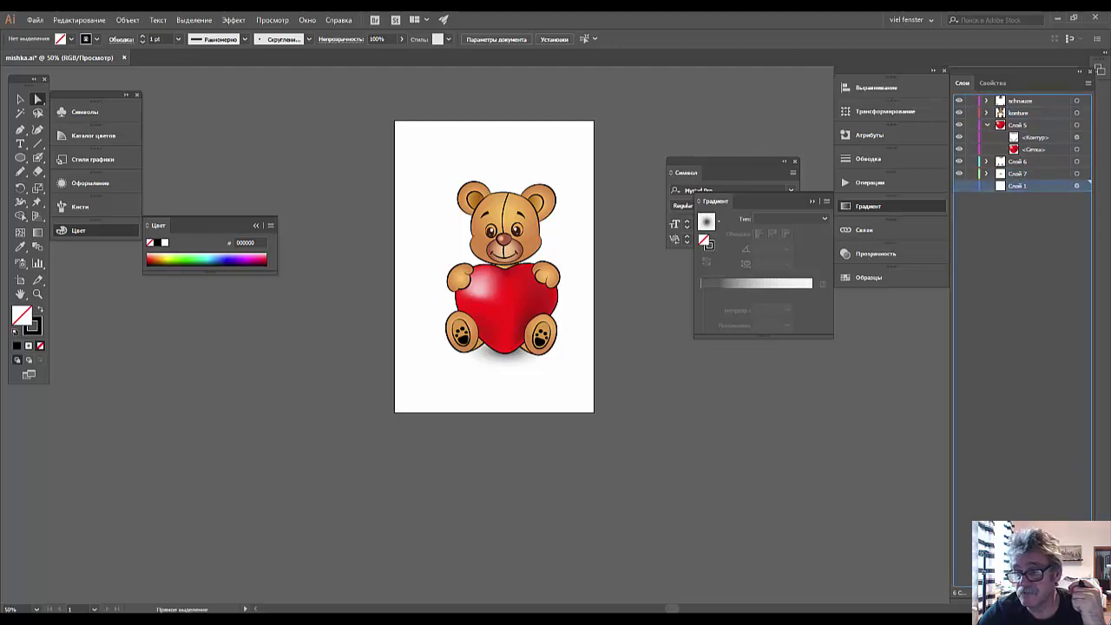
key(Delete)
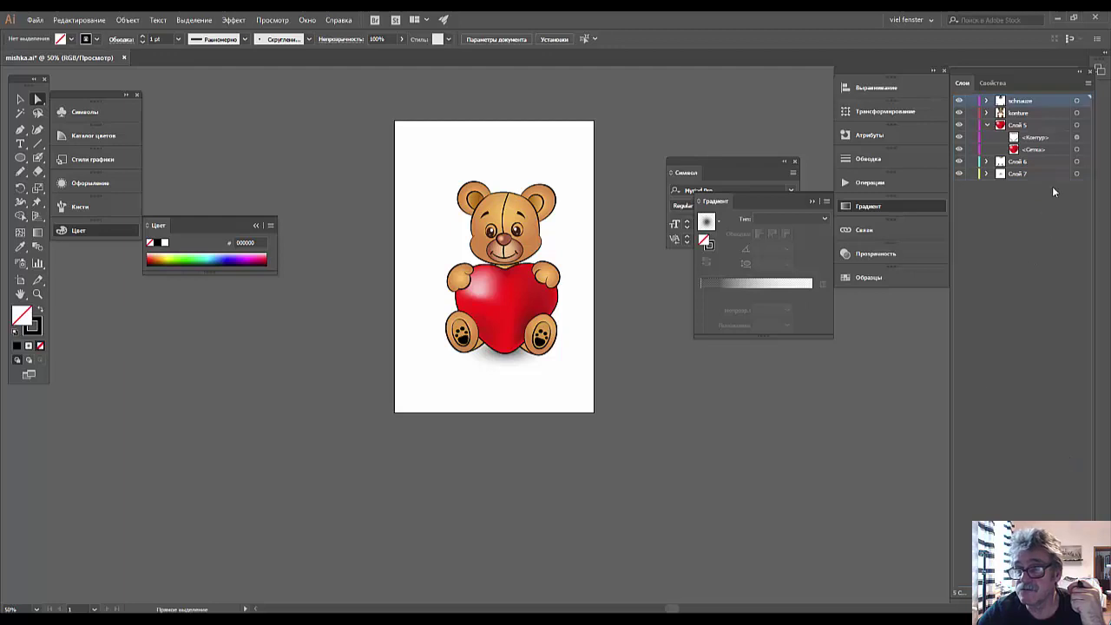
Add a new layer Слой 8 below Слой 7 and return to the Properties panel
click(1054, 177)
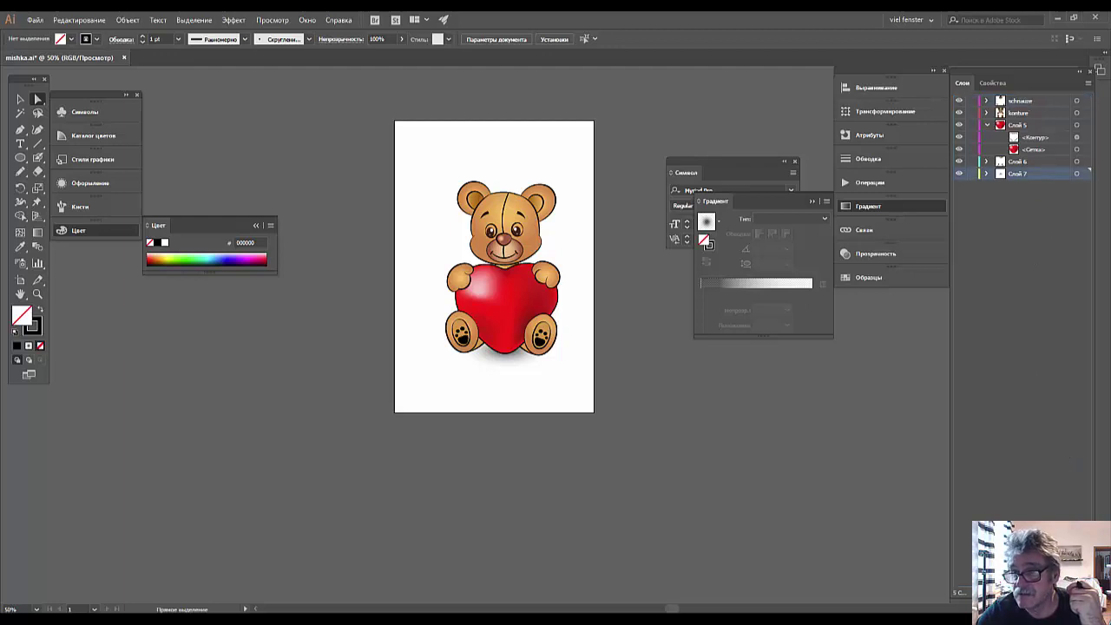
click(1069, 593)
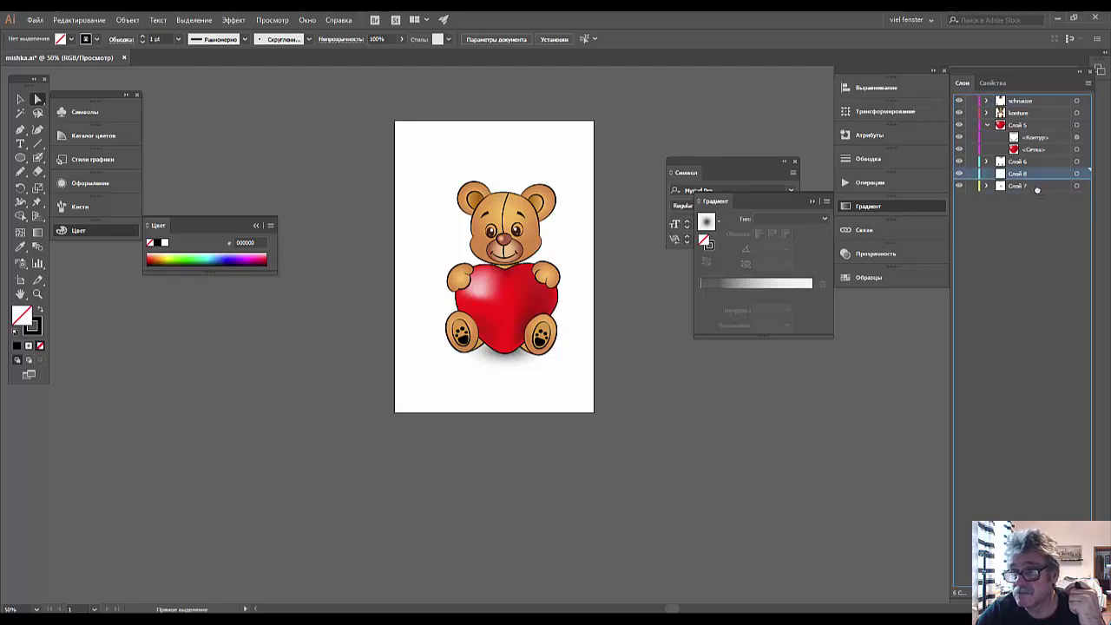
drag(1038, 175, 1037, 193)
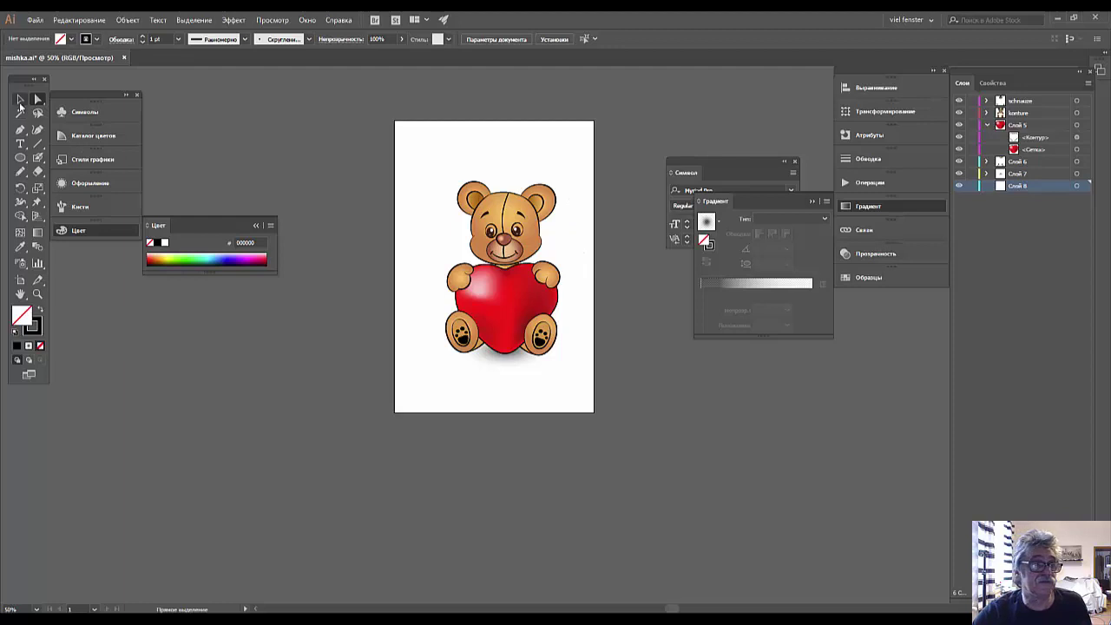
click(995, 83)
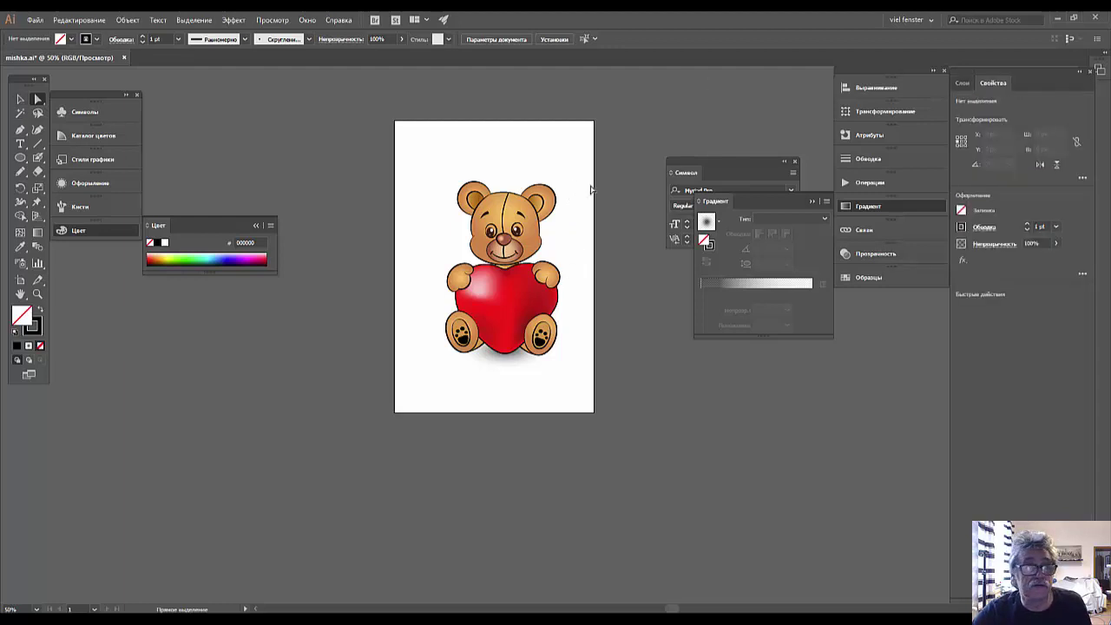
Extend the artboard's right, bottom, left and top edges outward to about 951 × 1372 px
key(v)
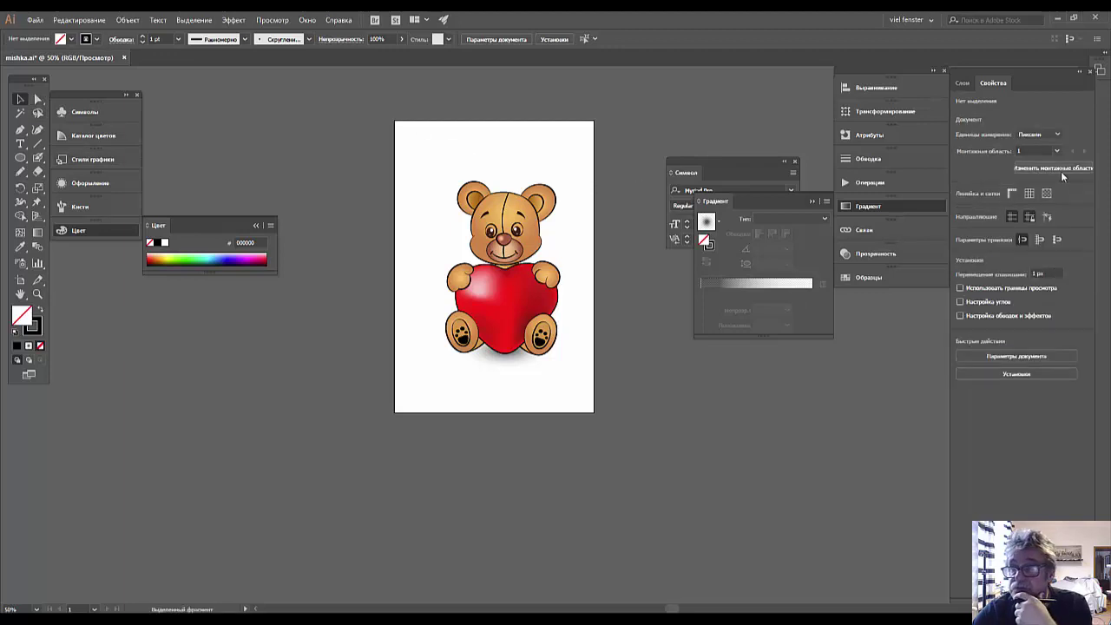
key(shift+o)
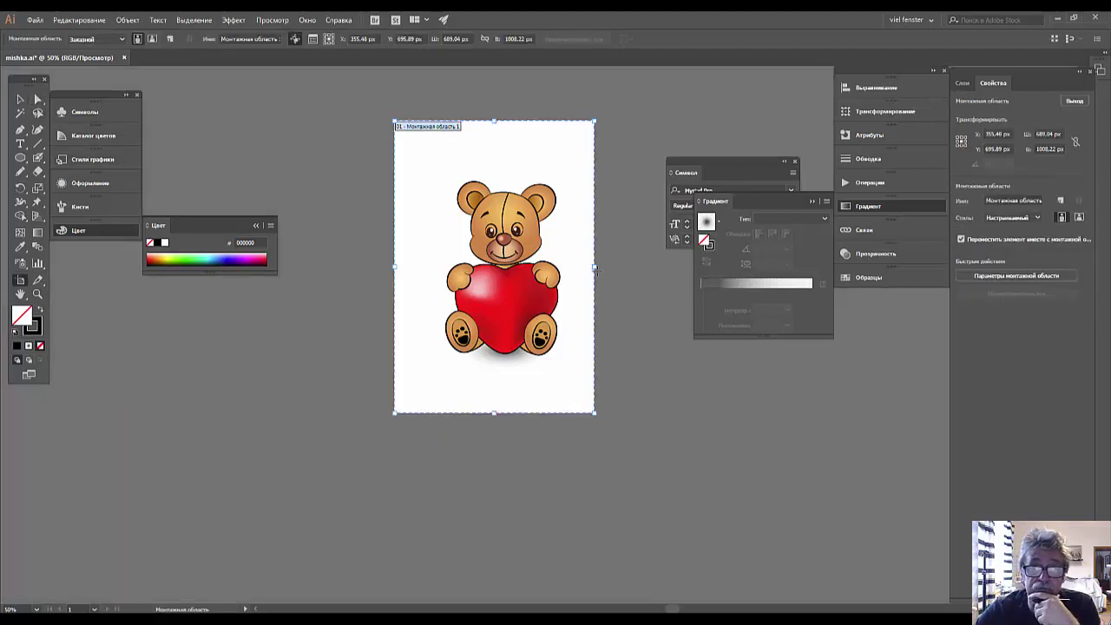
drag(594, 269, 637, 268)
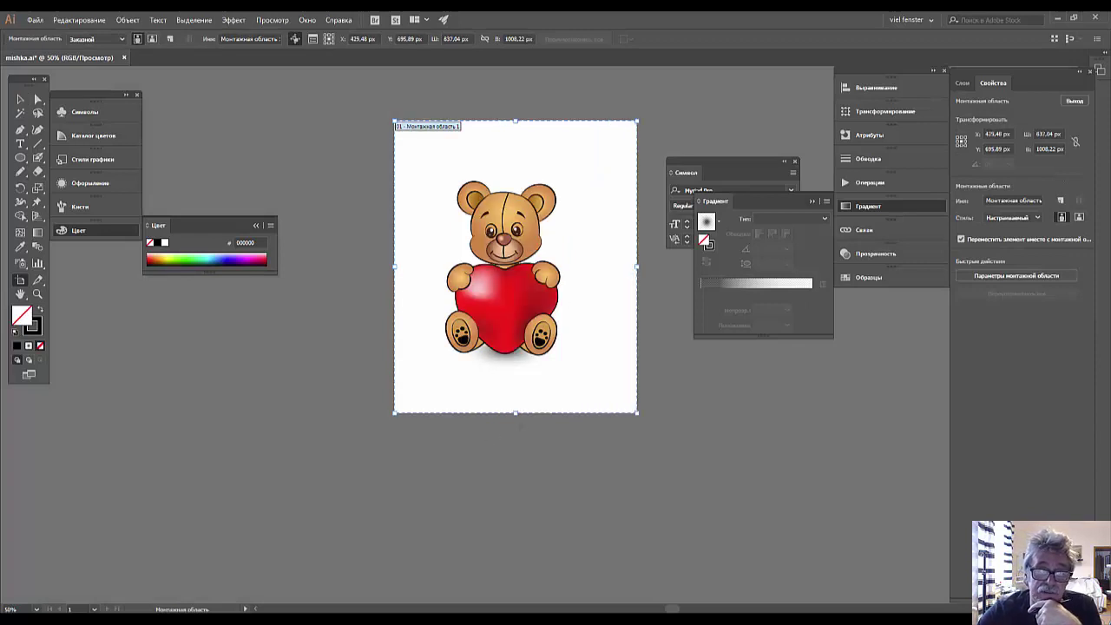
drag(516, 414, 516, 484)
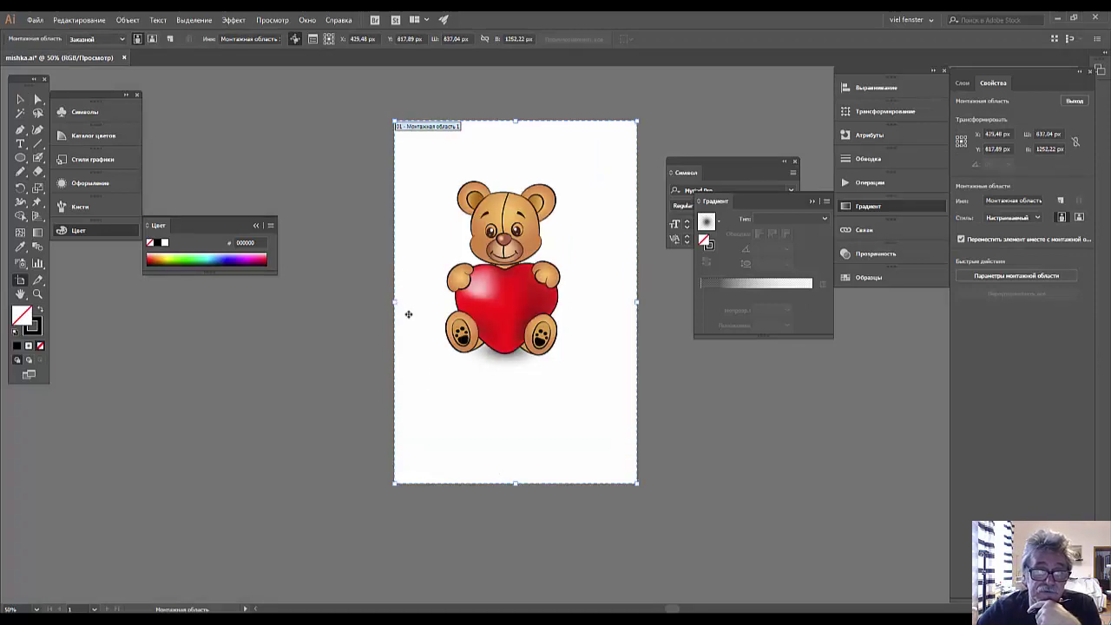
drag(396, 302, 361, 302)
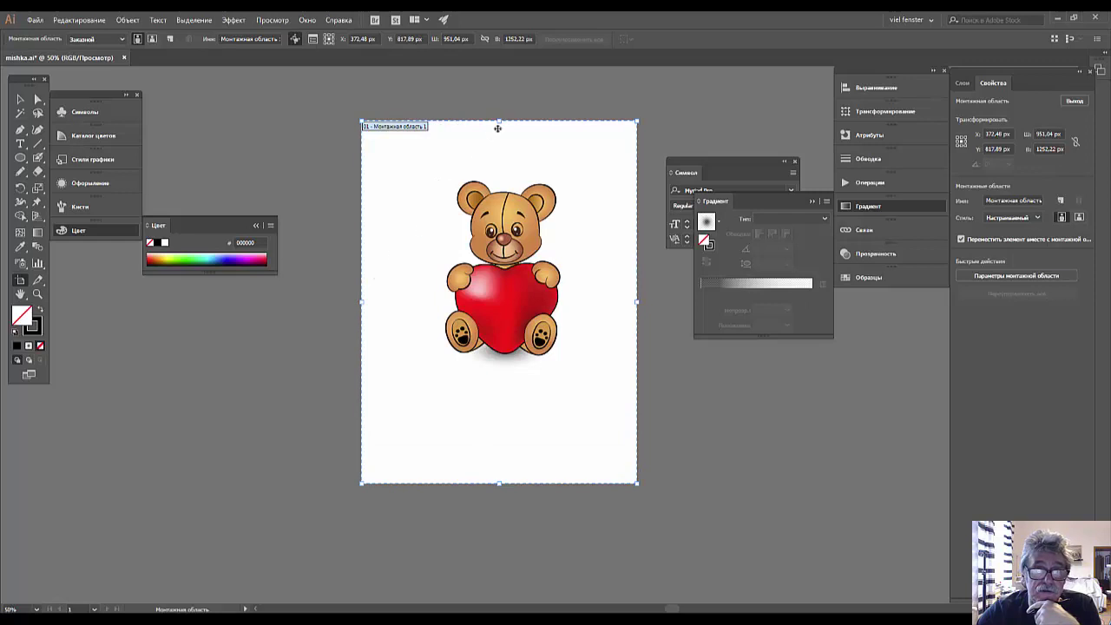
drag(501, 122, 501, 87)
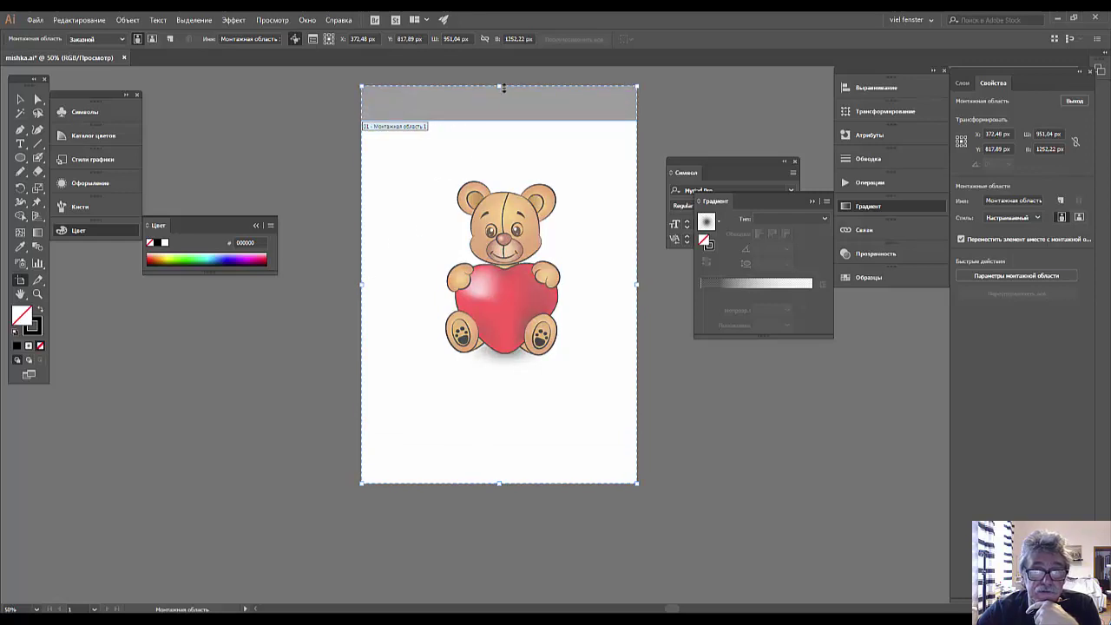
click(714, 457)
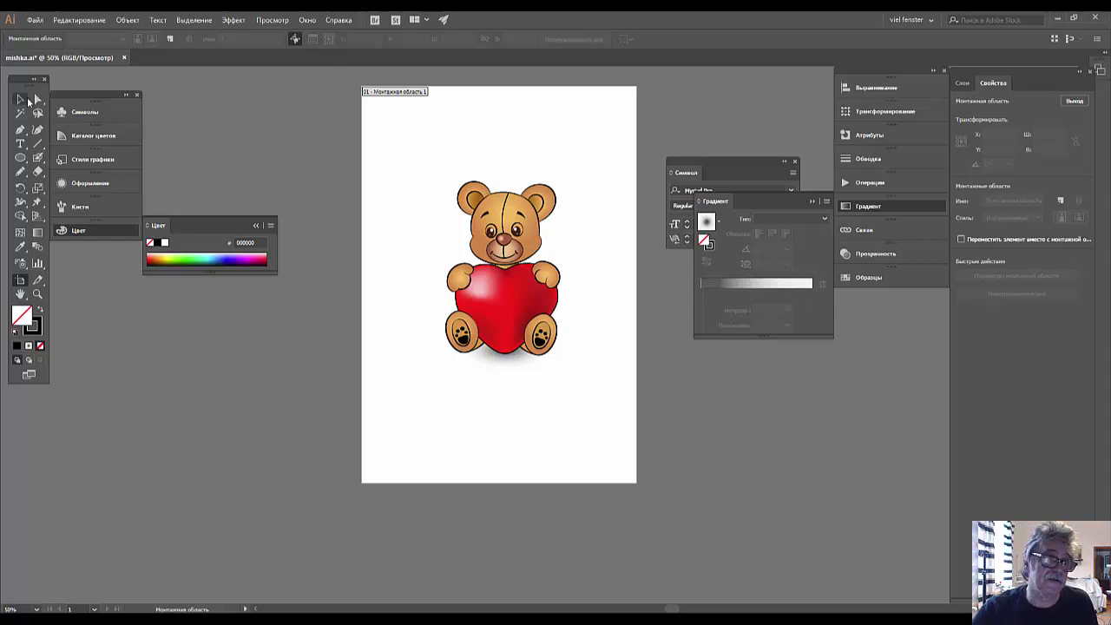
click(21, 101)
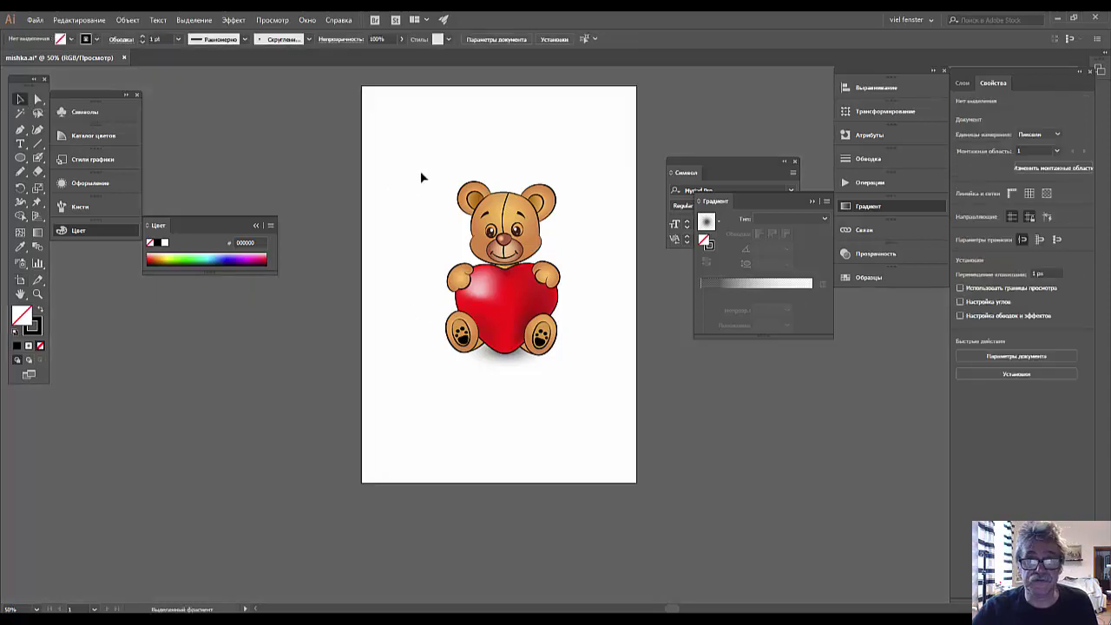
Select all the bear artwork and apply Expand Appearance
mouse_move(419, 166)
mouse_down()
mouse_move(599, 380)
mouse_move(601, 364)
mouse_up()
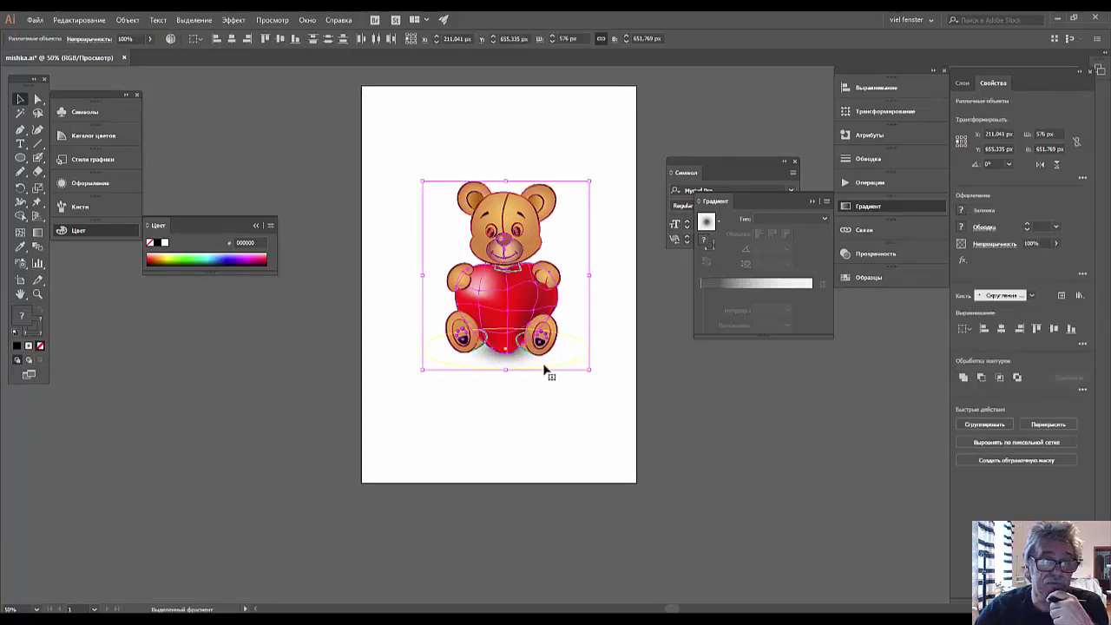
click(129, 22)
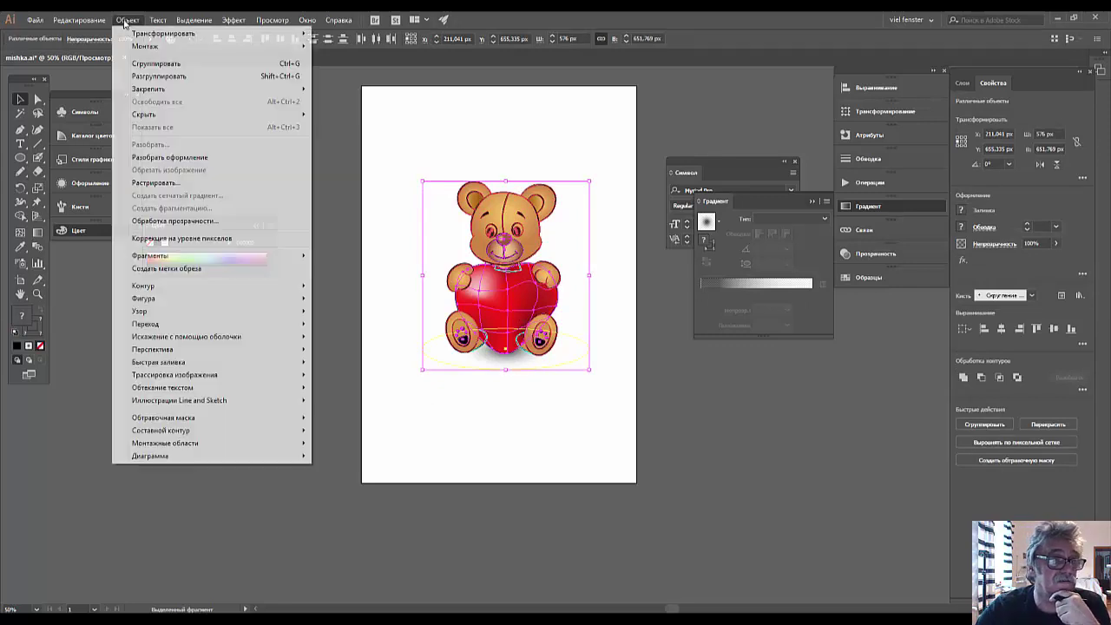
click(148, 159)
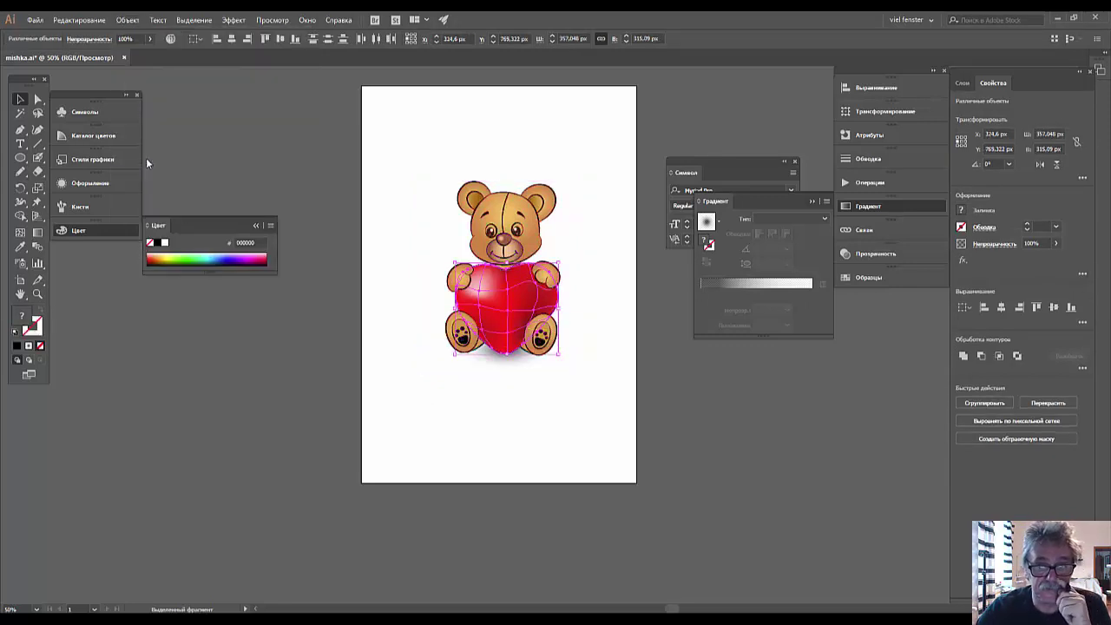
click(484, 395)
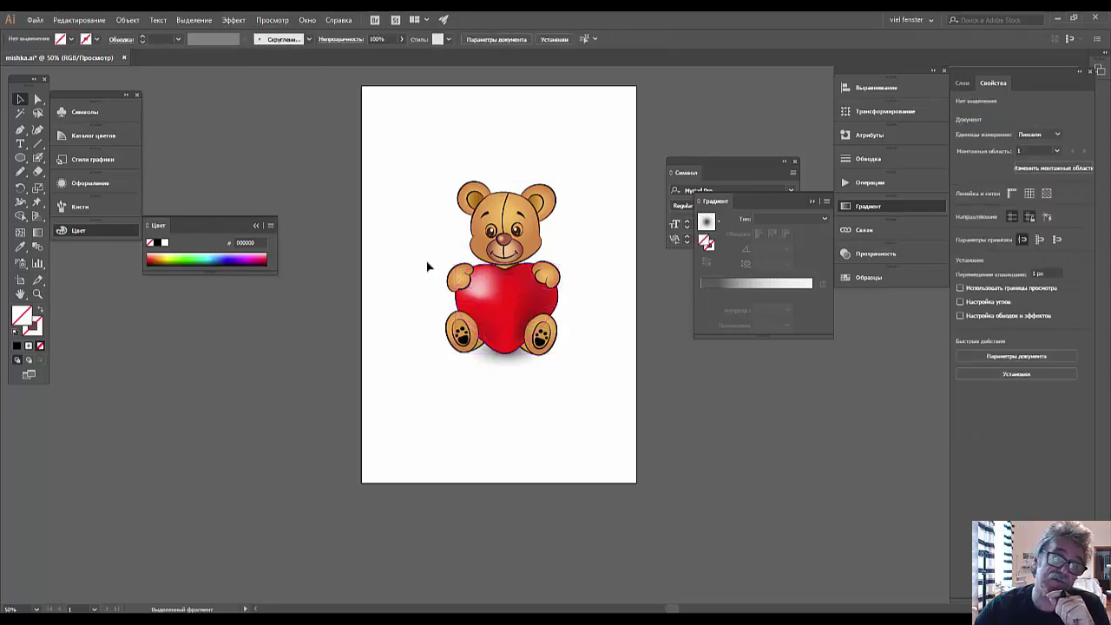
Reselect the bear and expand its fills and strokes with Object > Expand
drag(422, 163, 638, 432)
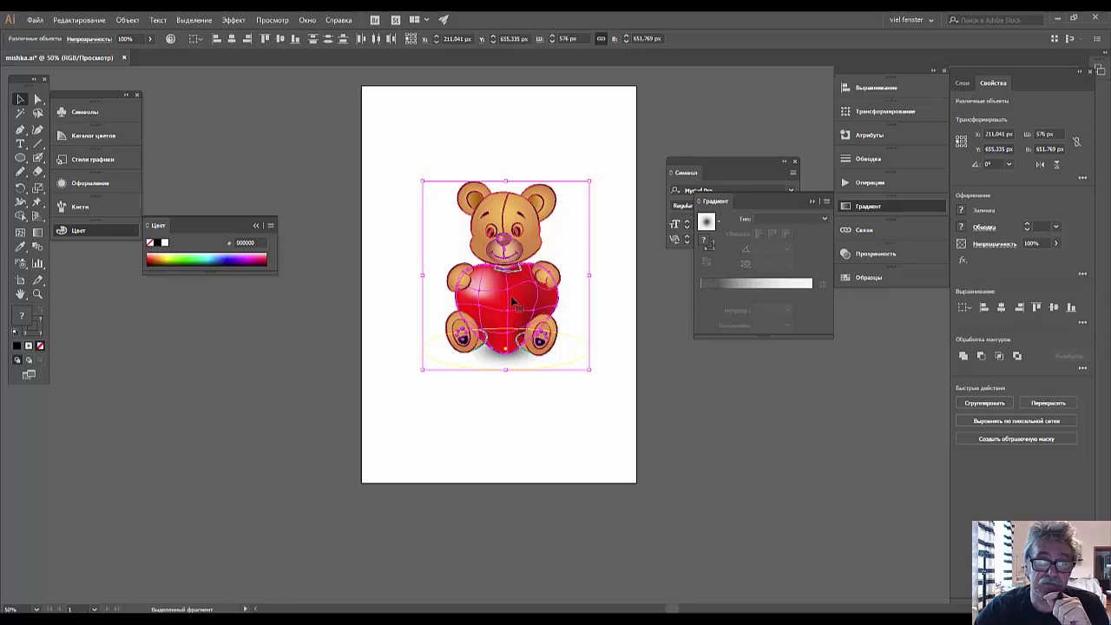
click(127, 19)
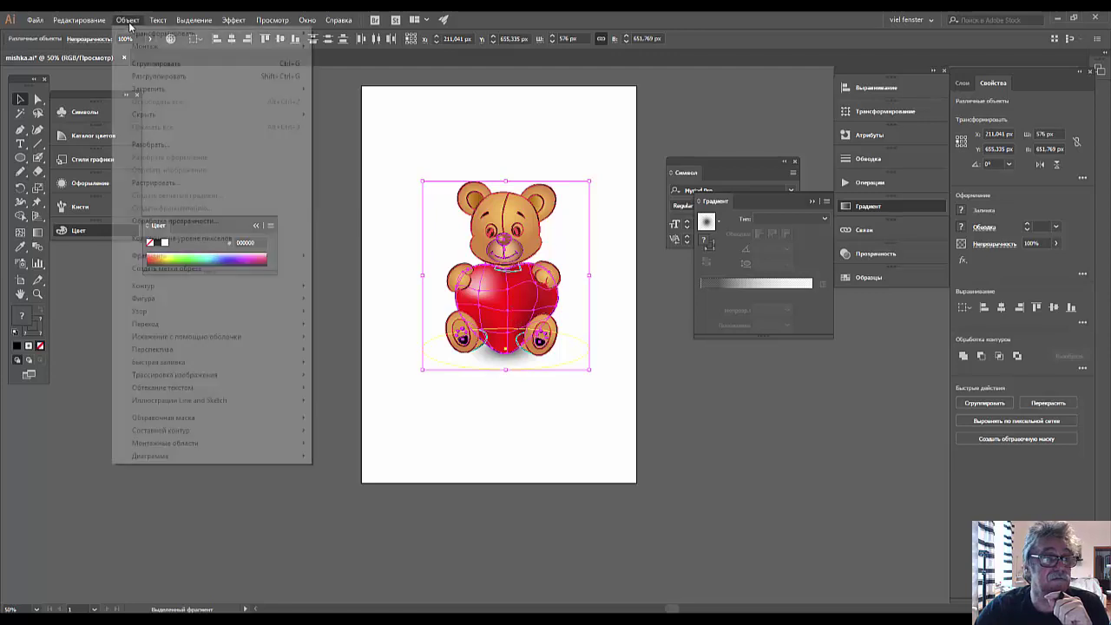
click(147, 144)
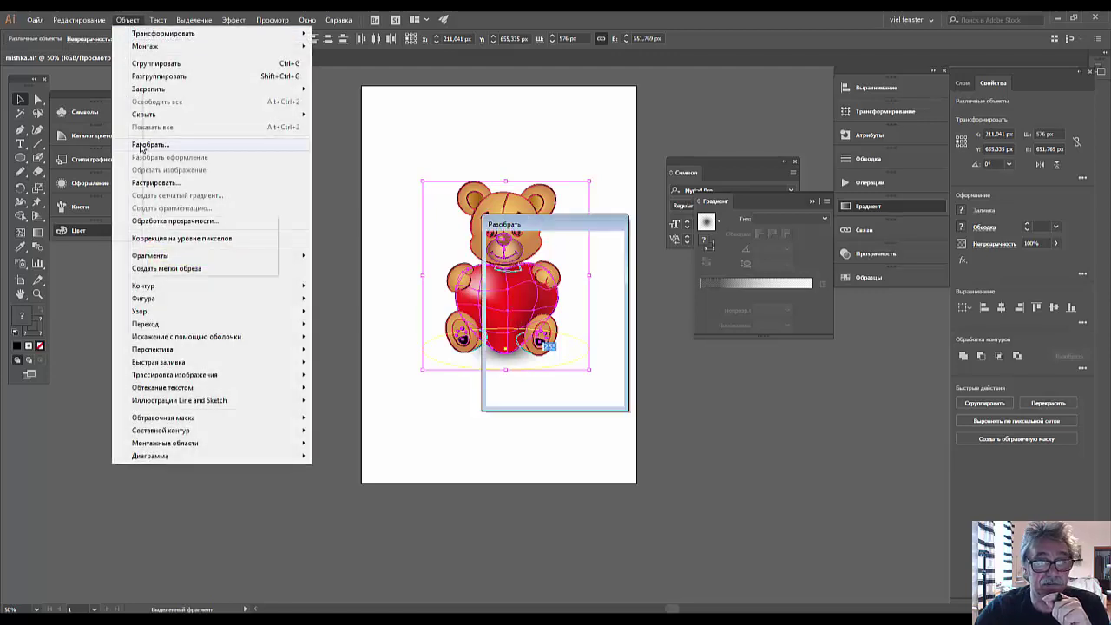
click(530, 382)
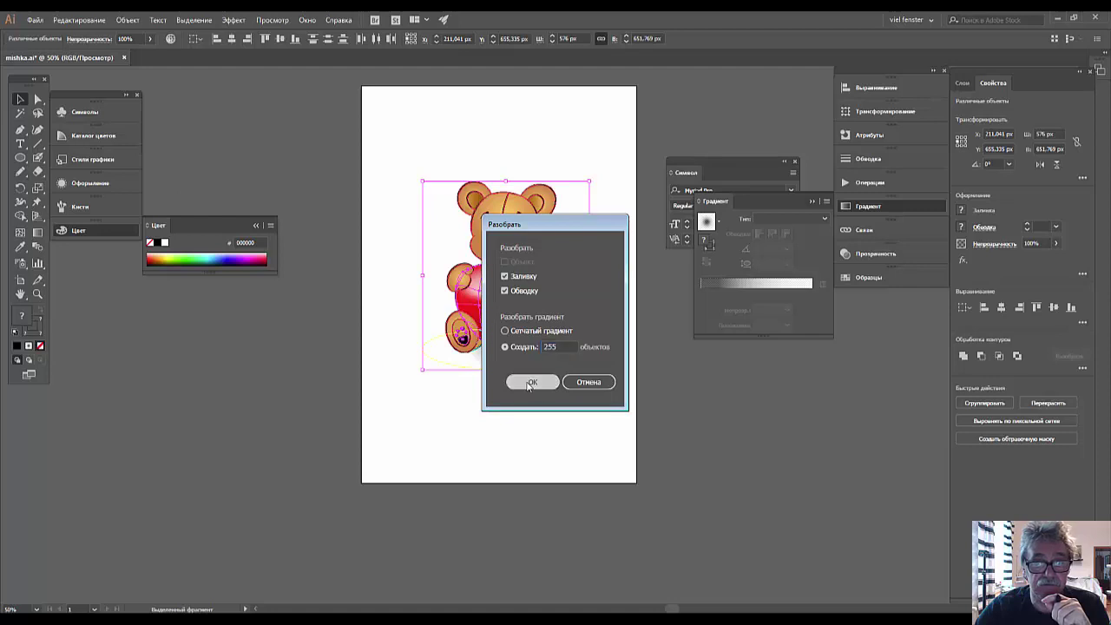
click(537, 406)
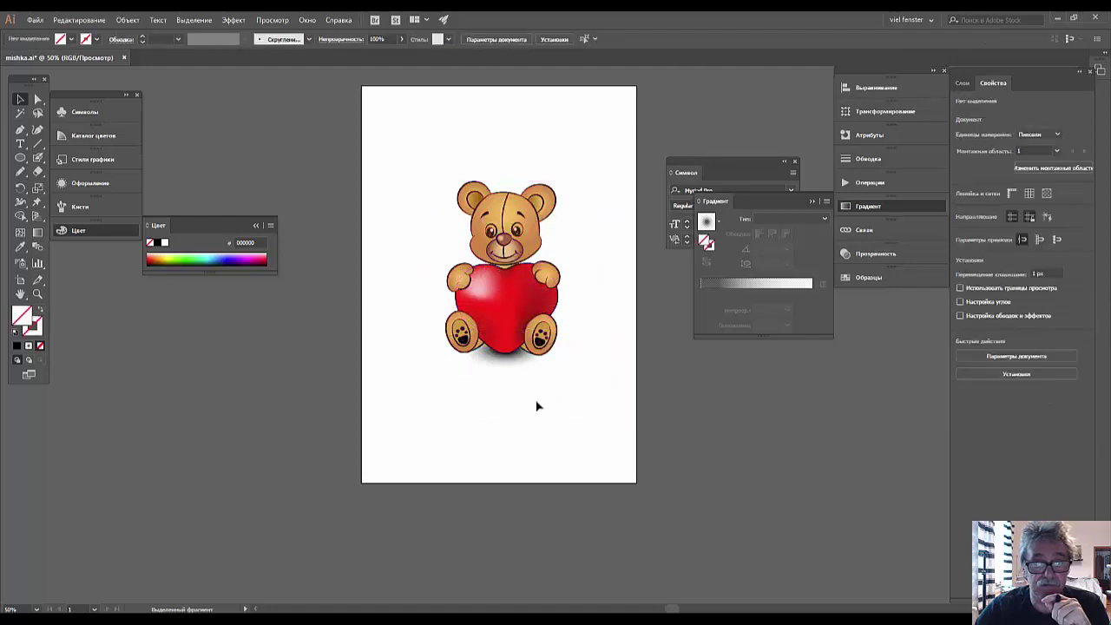
Reselect the bear artwork and inspect the heart, leaving the Object menu without changes
drag(422, 164, 573, 391)
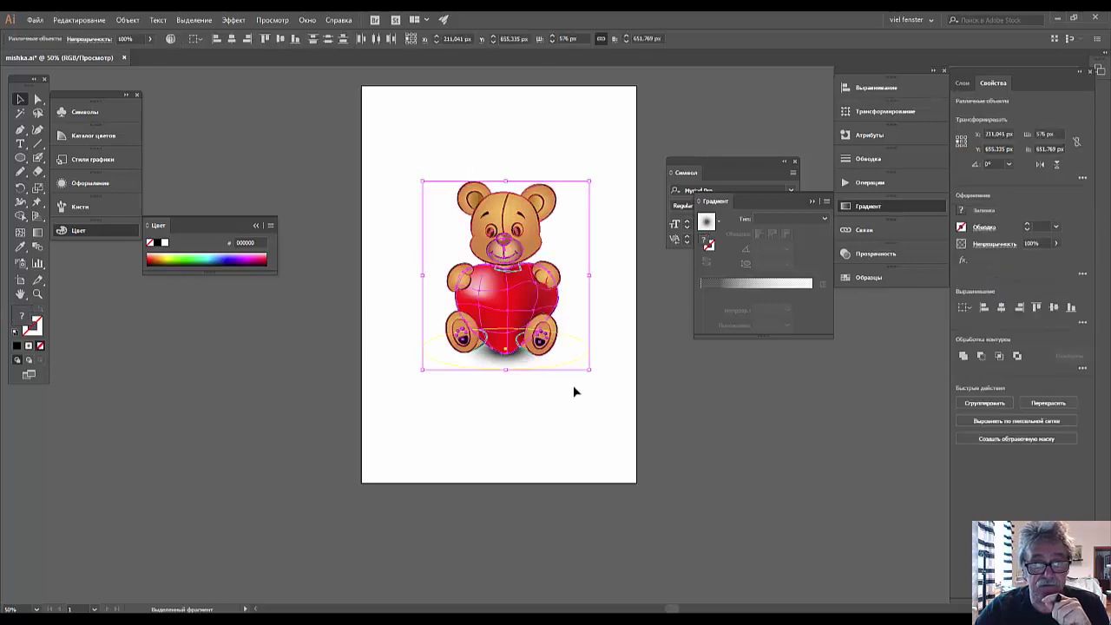
click(544, 404)
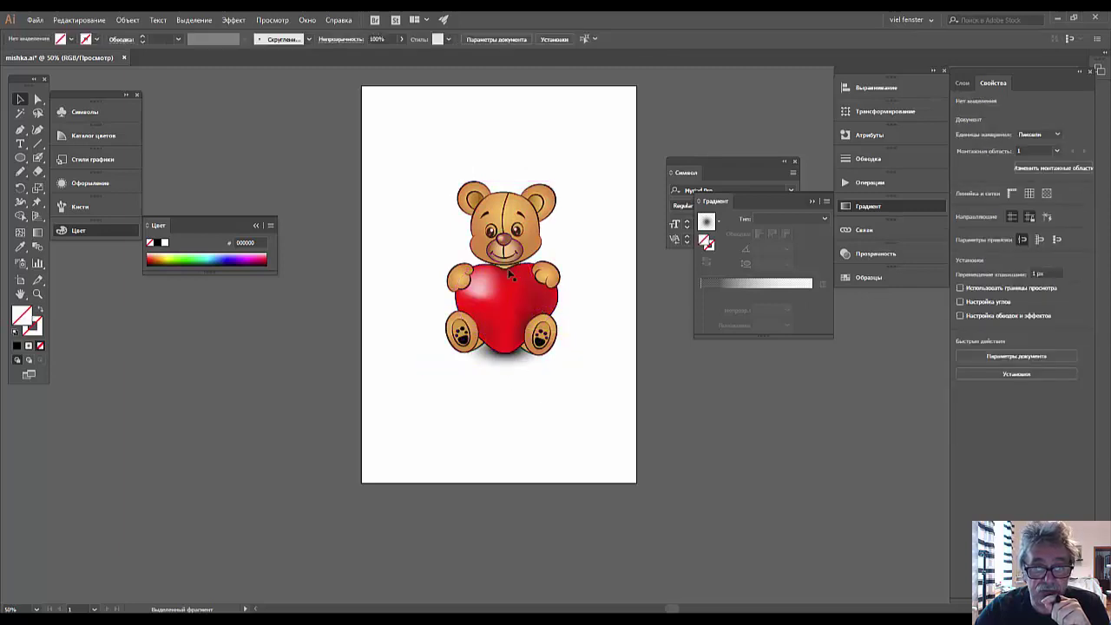
click(510, 271)
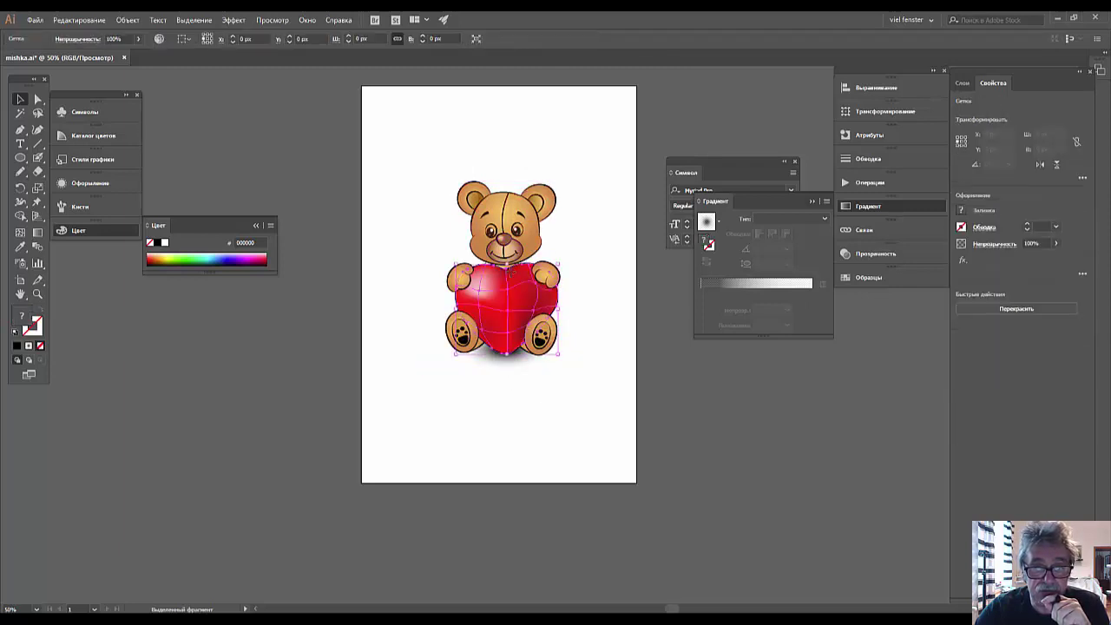
click(591, 281)
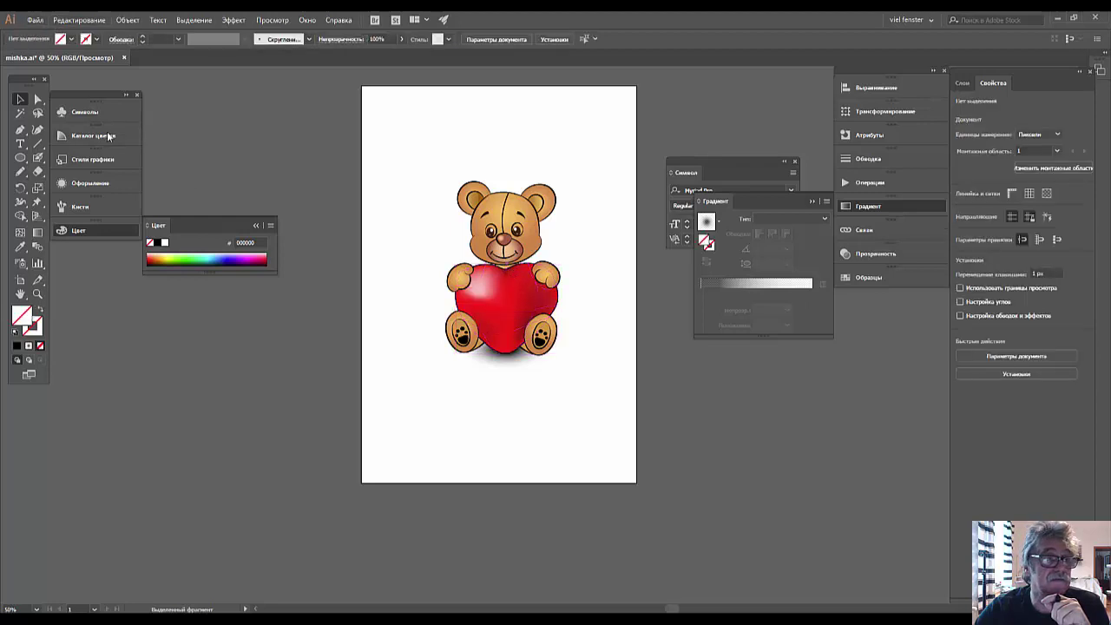
drag(427, 165, 589, 369)
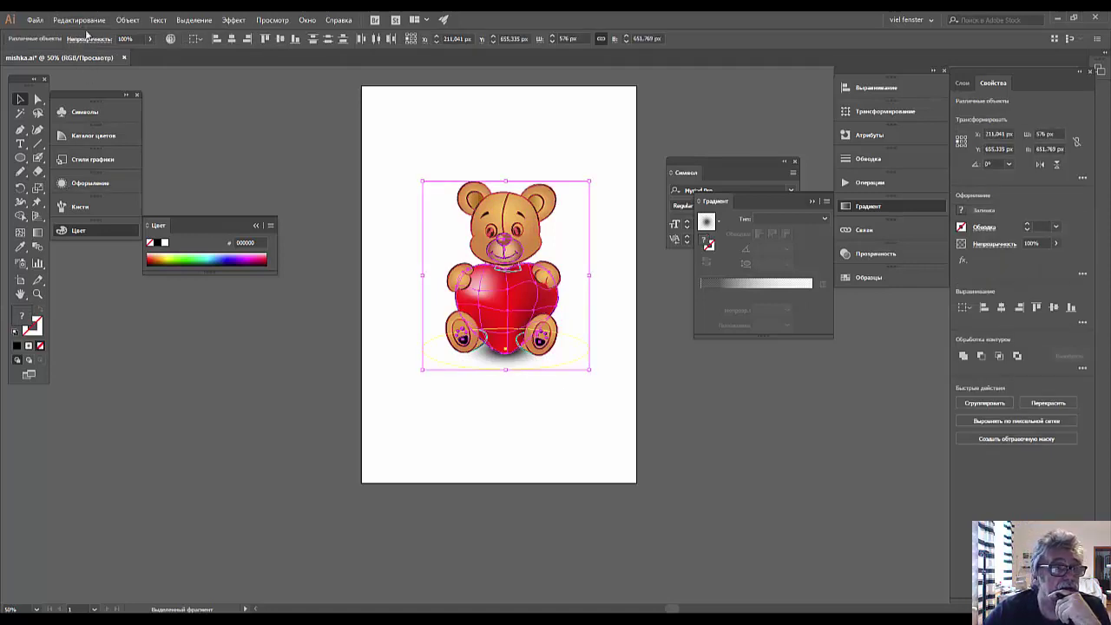
click(127, 20)
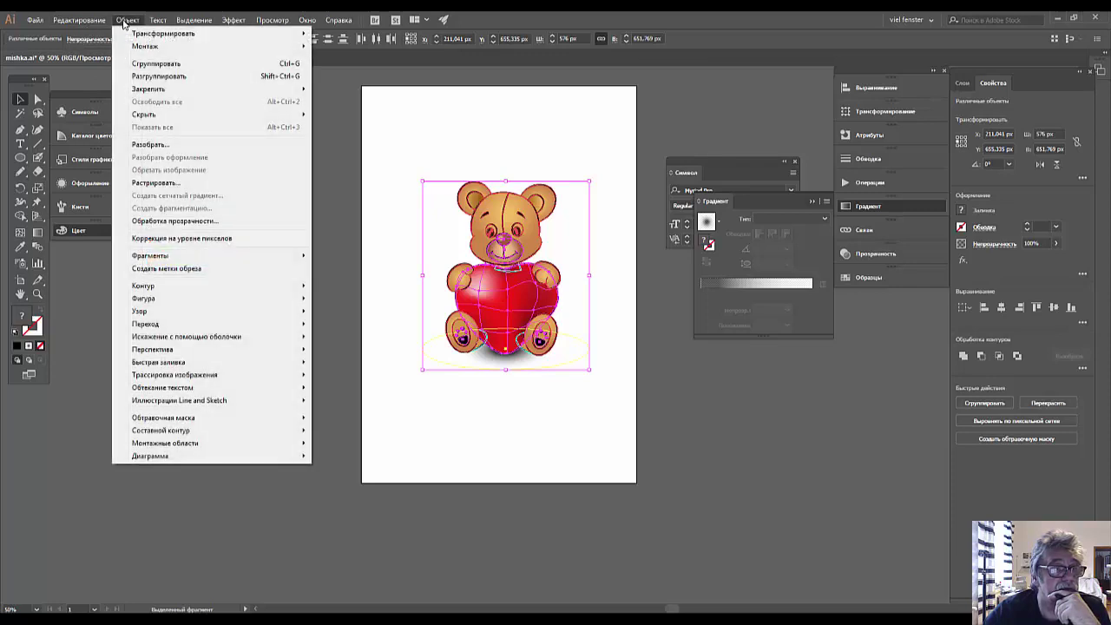
click(152, 146)
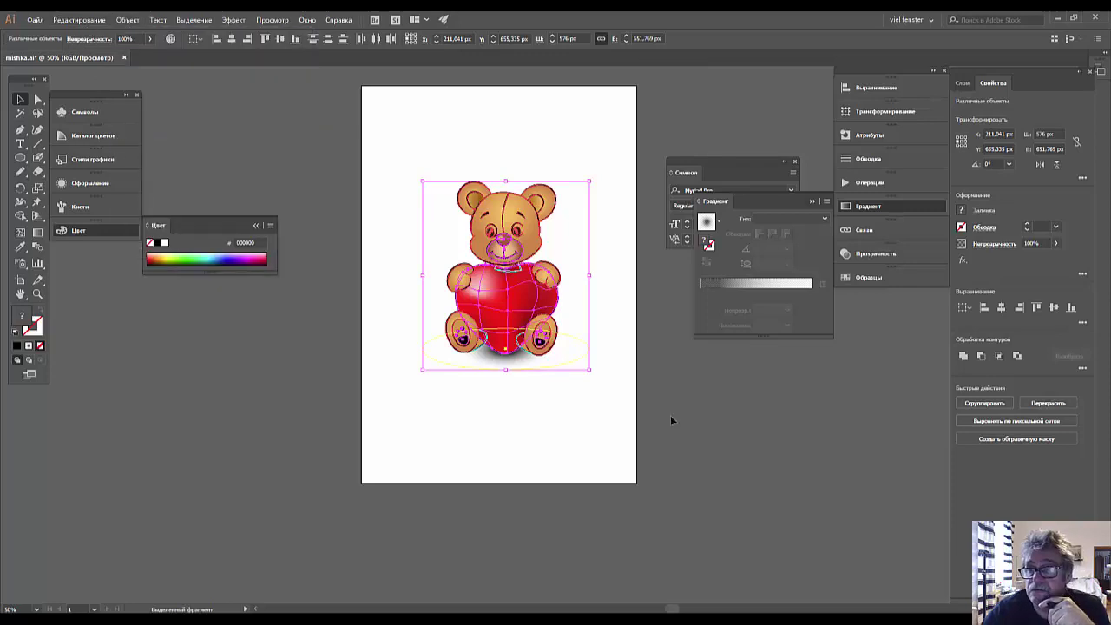
click(733, 361)
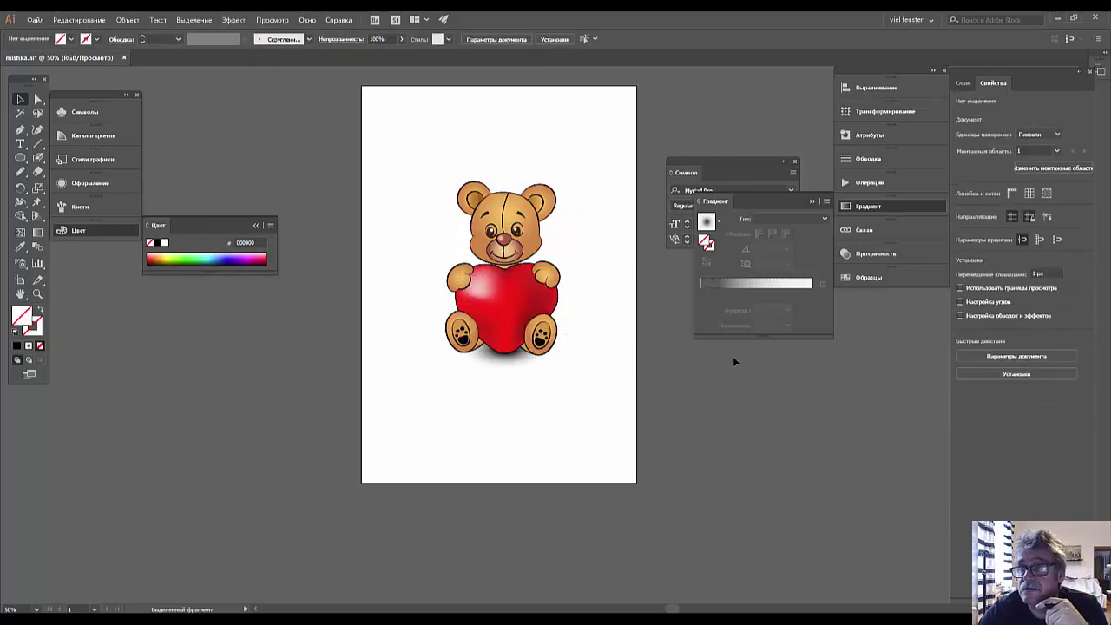
Show the Layers panel and expand Слой 7, Слой 6, konture and schnauze to reveal their groups
click(964, 83)
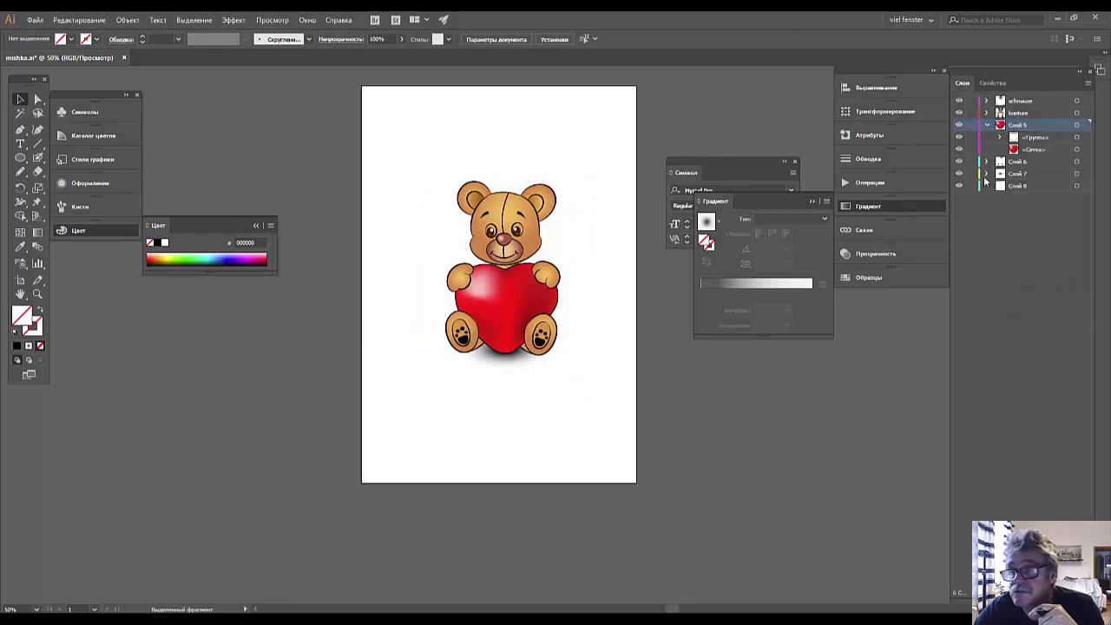
click(986, 174)
click(987, 161)
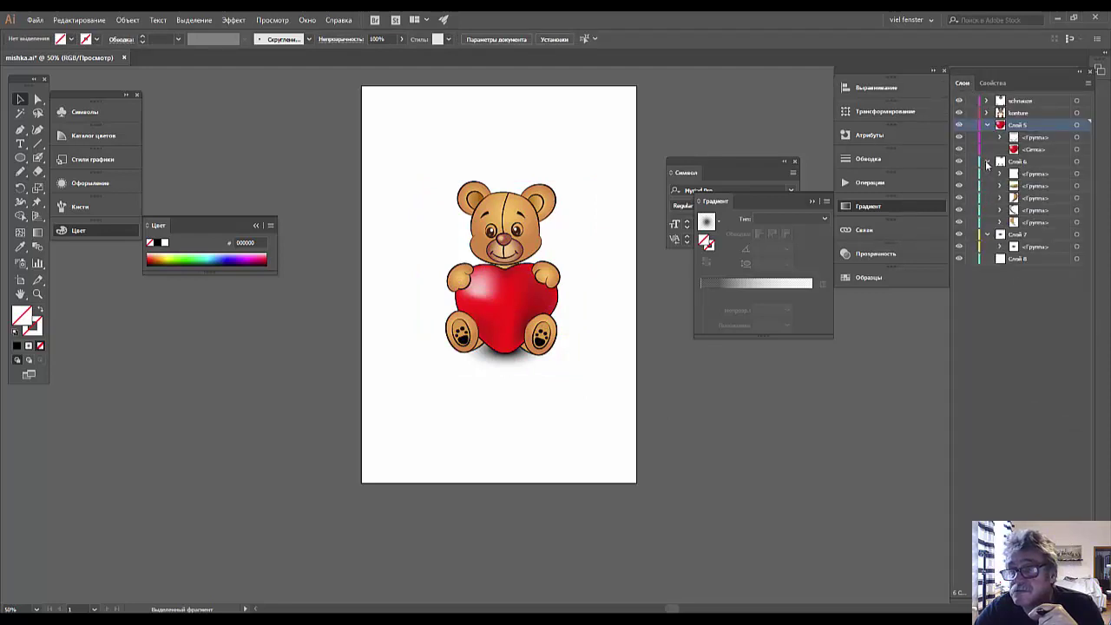
click(987, 113)
click(987, 101)
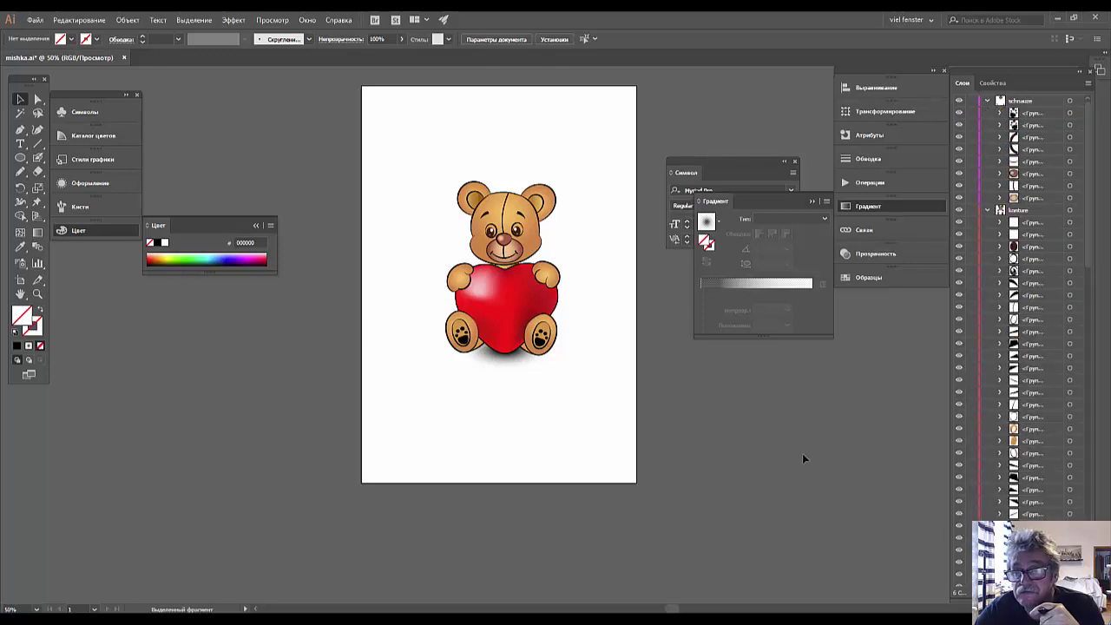
scroll(1025, 347, down, 10)
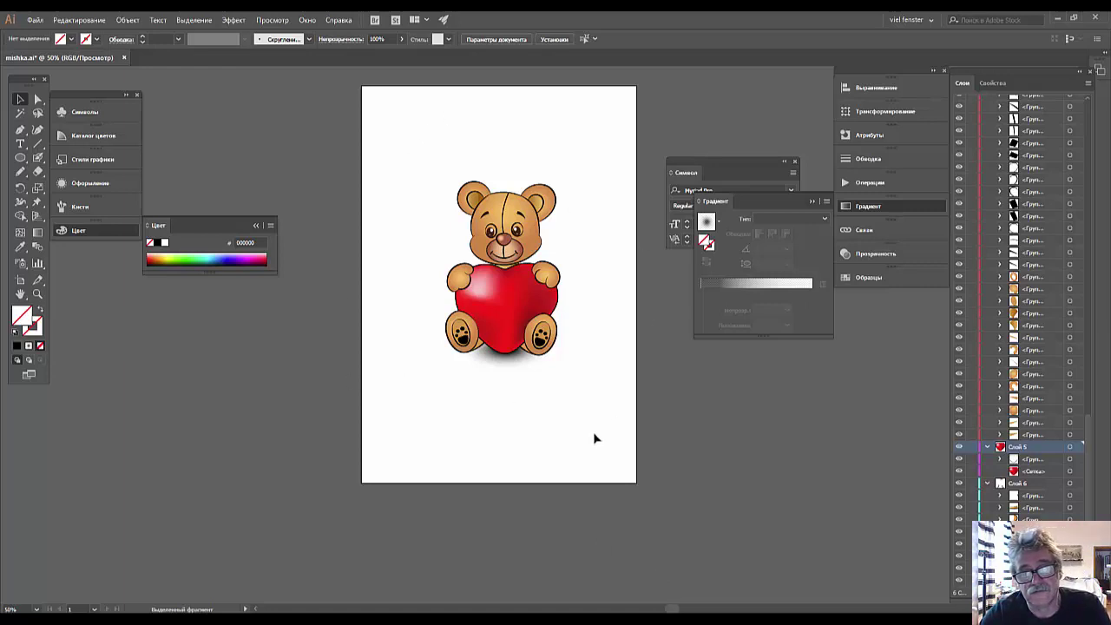
Lower the shadow ellipse's opacity to about 61% and check it at full-page view
click(514, 355)
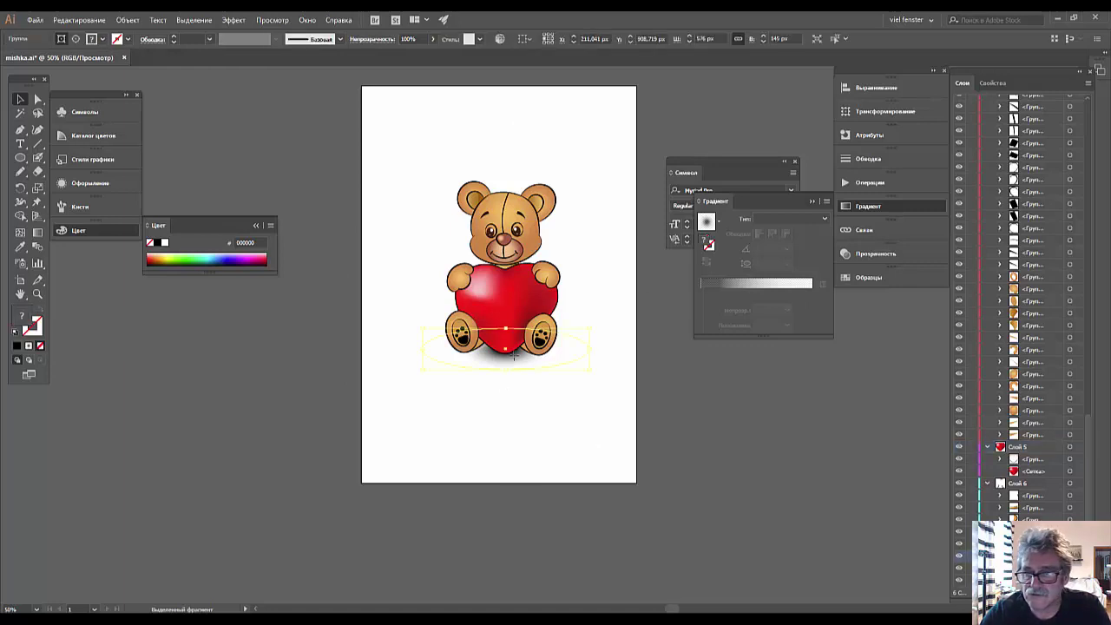
click(867, 254)
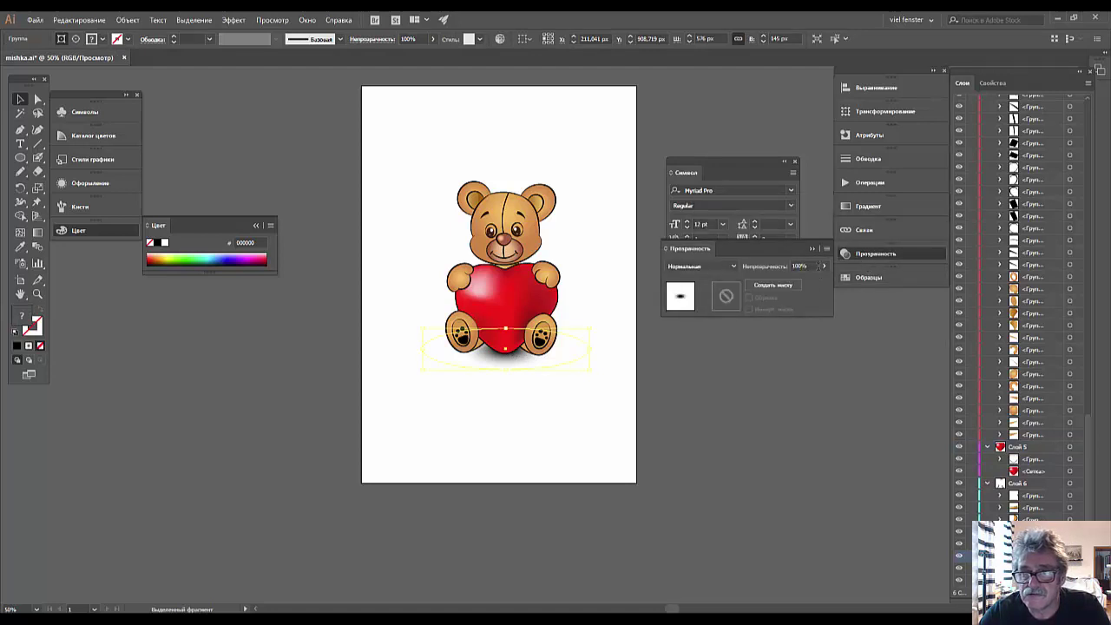
drag(823, 283, 814, 286)
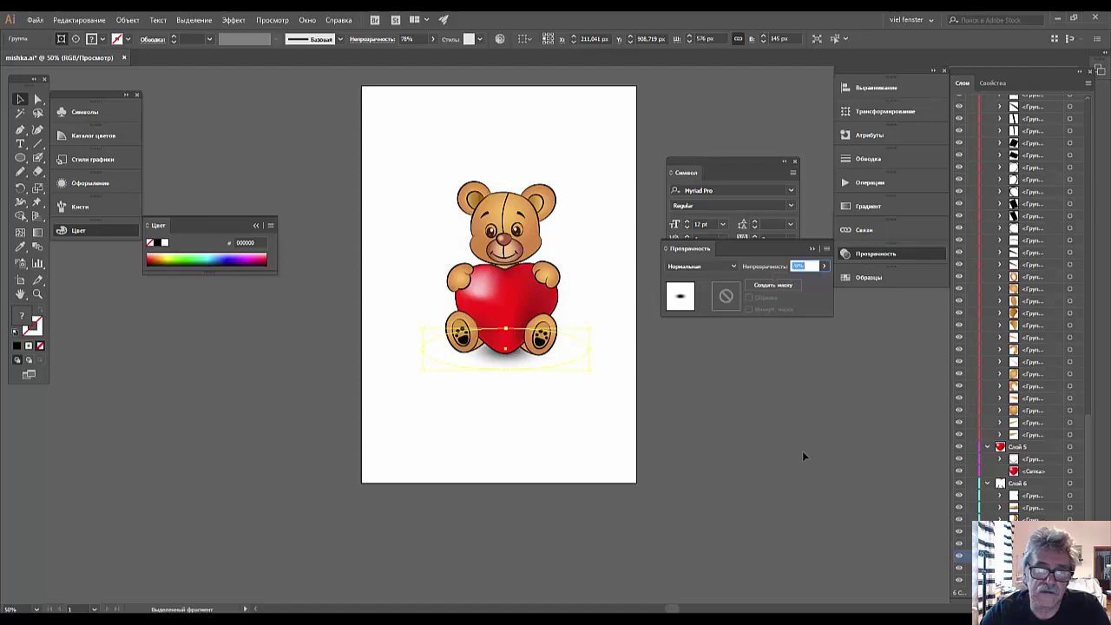
click(21, 102)
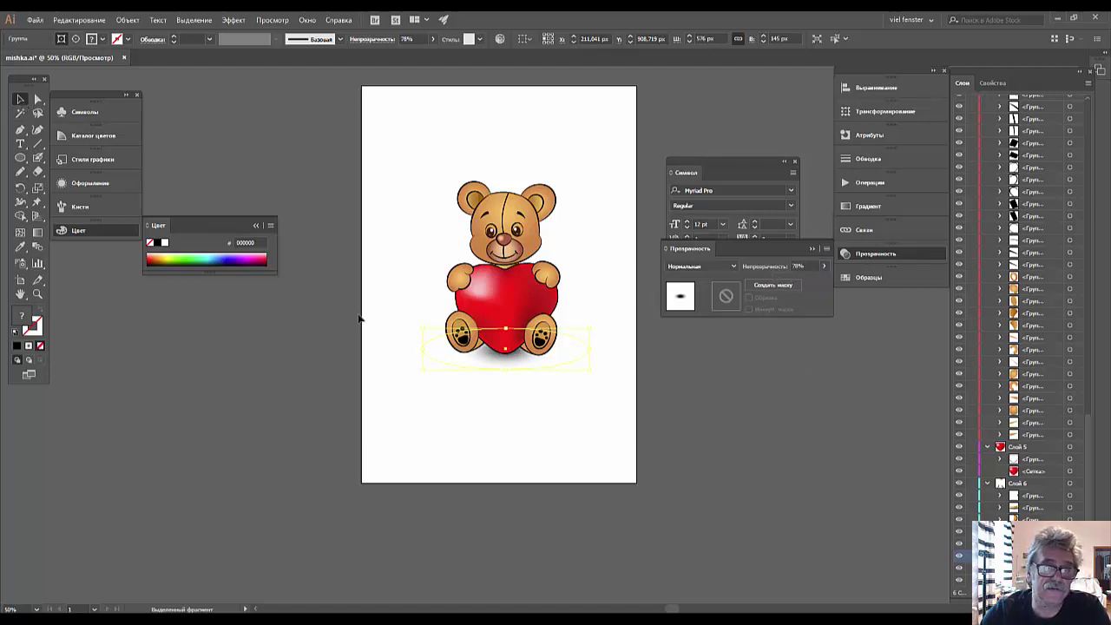
click(344, 328)
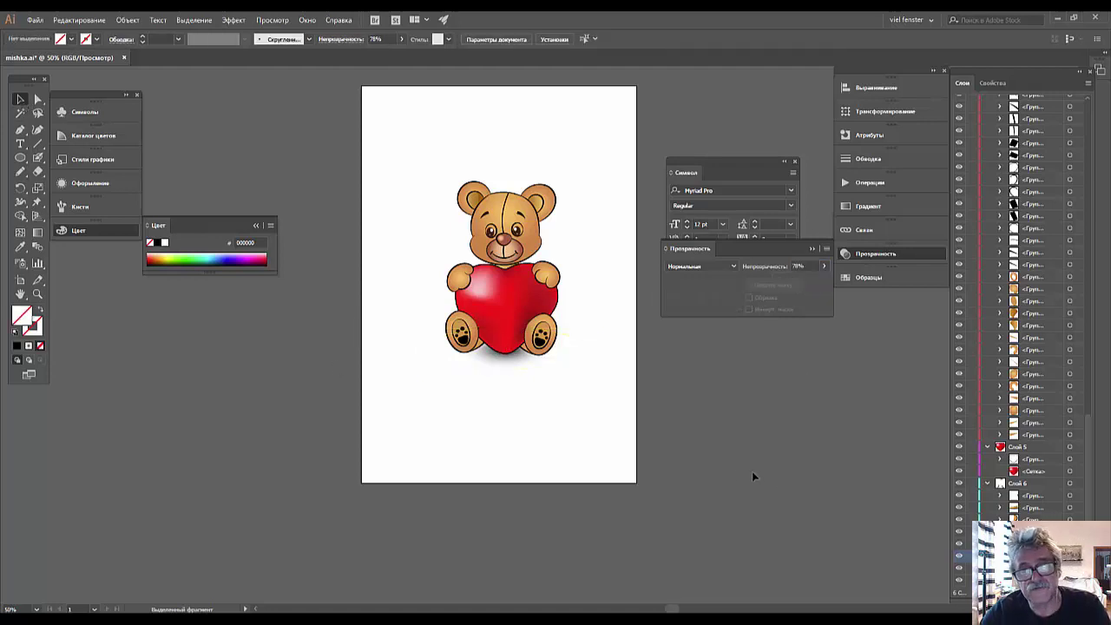
key(ctrl+minus)
key(ctrl+minus)
key(ctrl+minus)
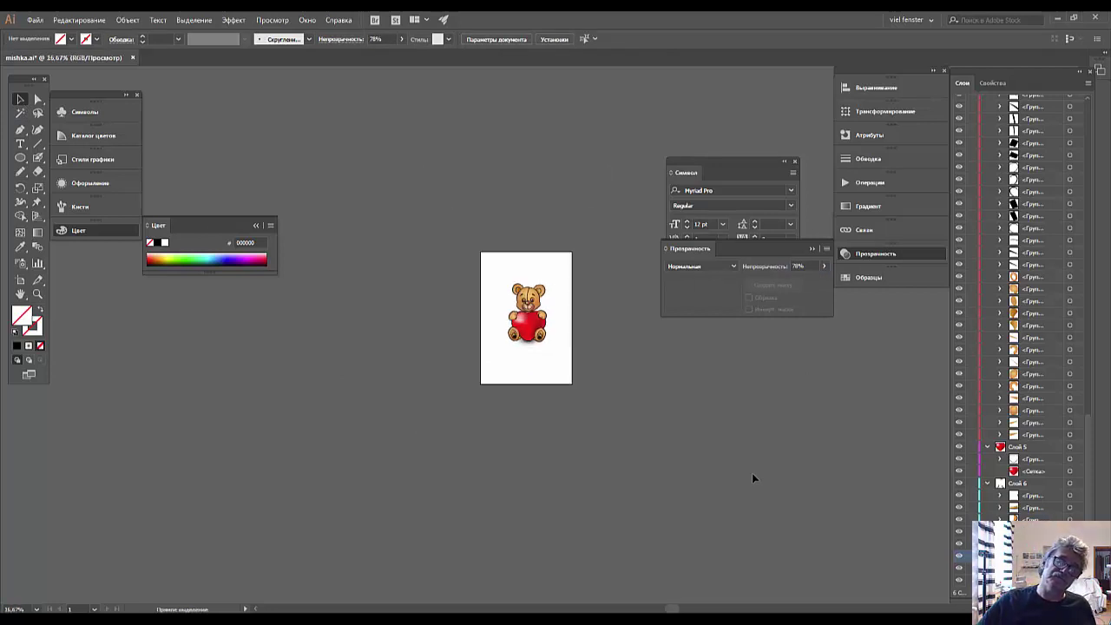
key(ctrl+1)
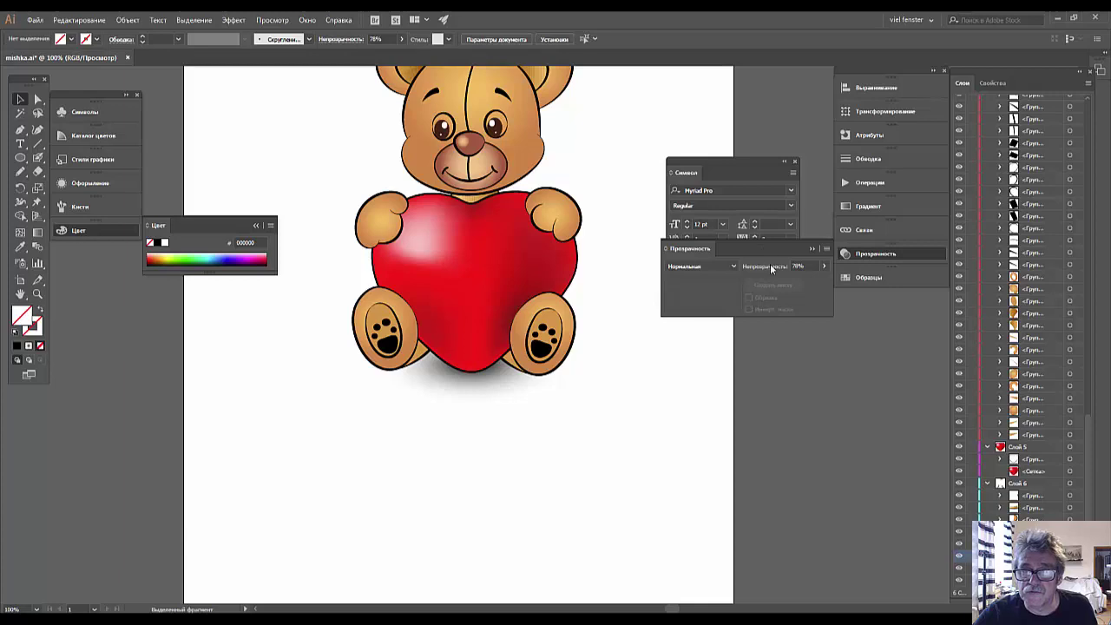
Reselect the shadow under the heart and set its opacity to 54%, then deselect
click(770, 264)
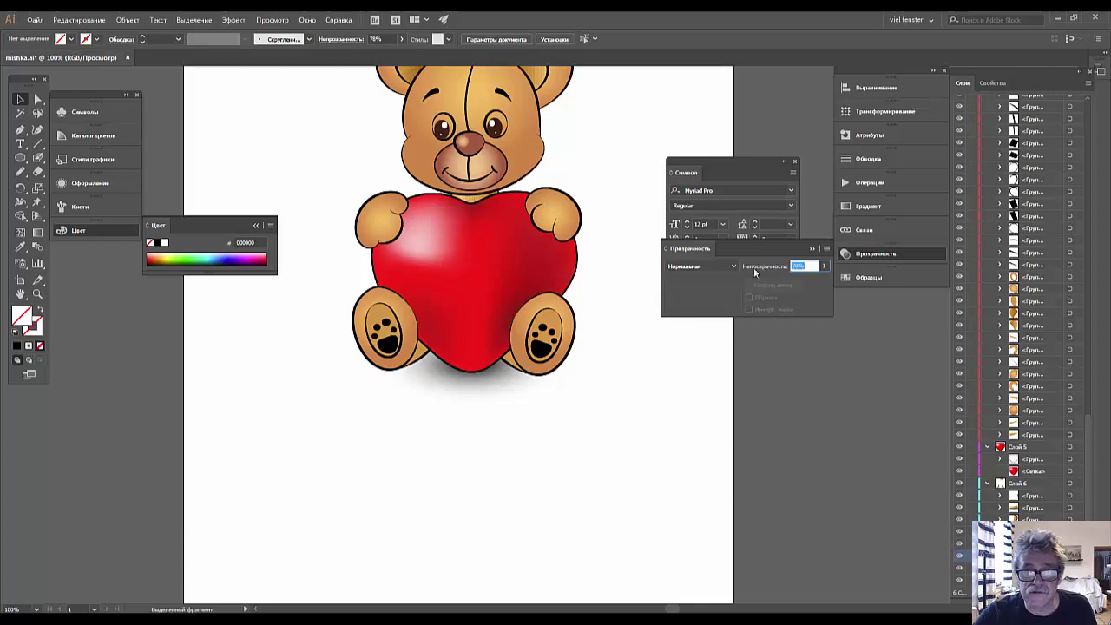
click(499, 376)
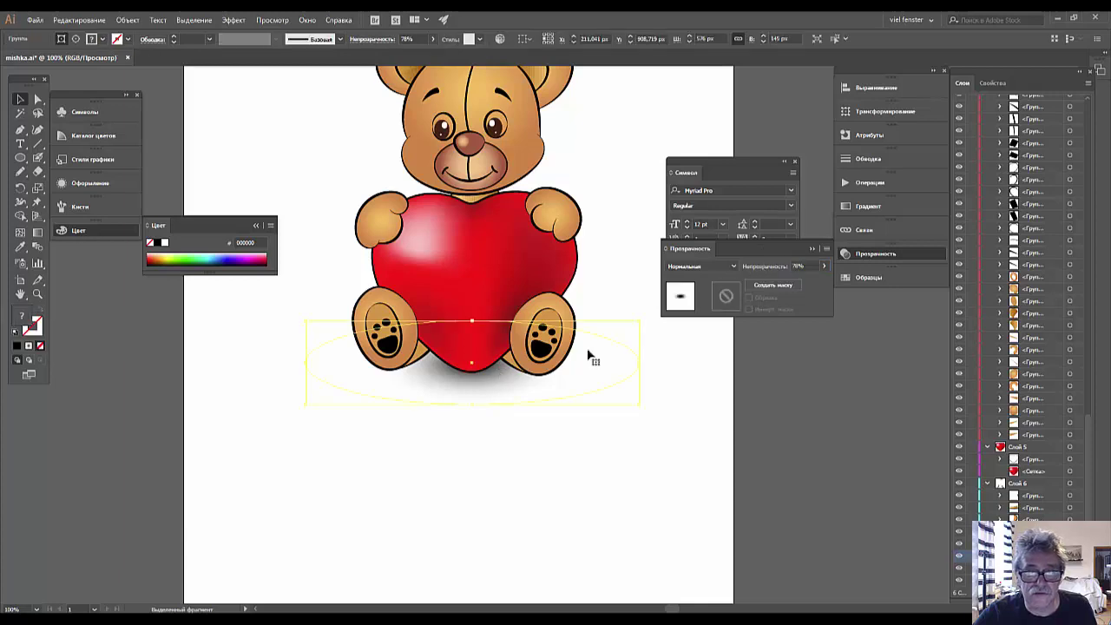
click(824, 266)
drag(820, 285, 797, 286)
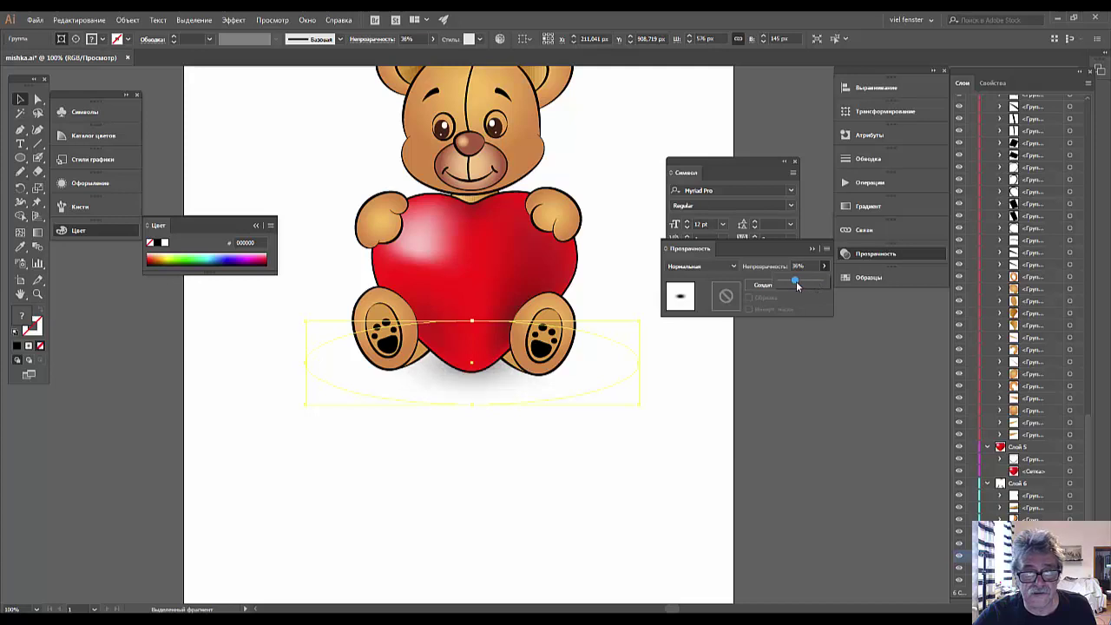
key(Return)
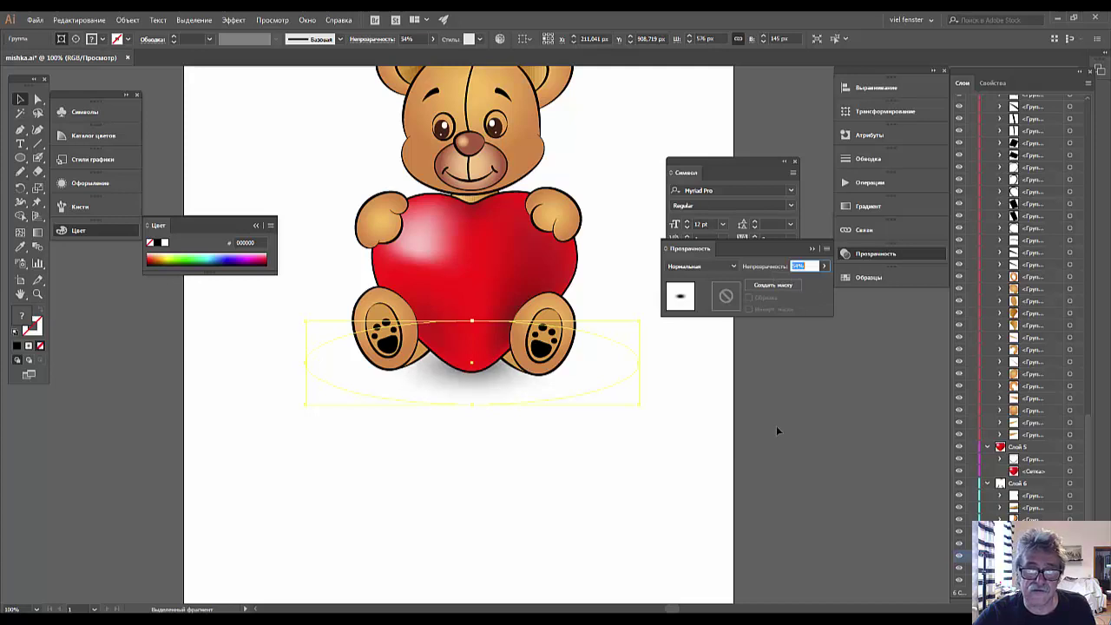
click(637, 478)
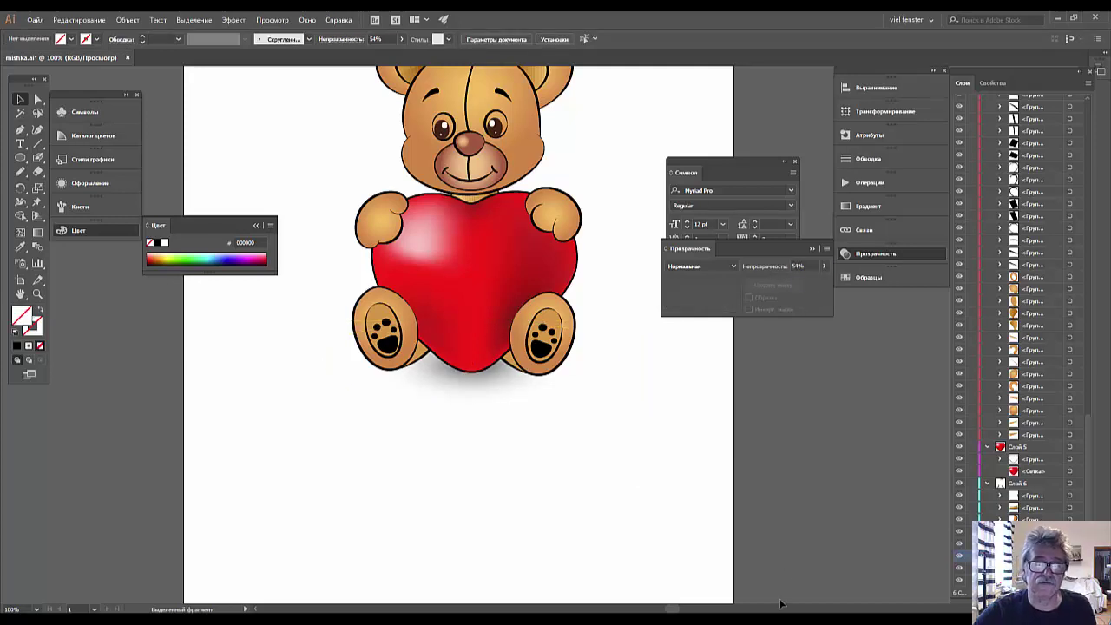
key(ctrl+minus)
key(ctrl+minus)
key(ctrl+minus)
key(ctrl+minus)
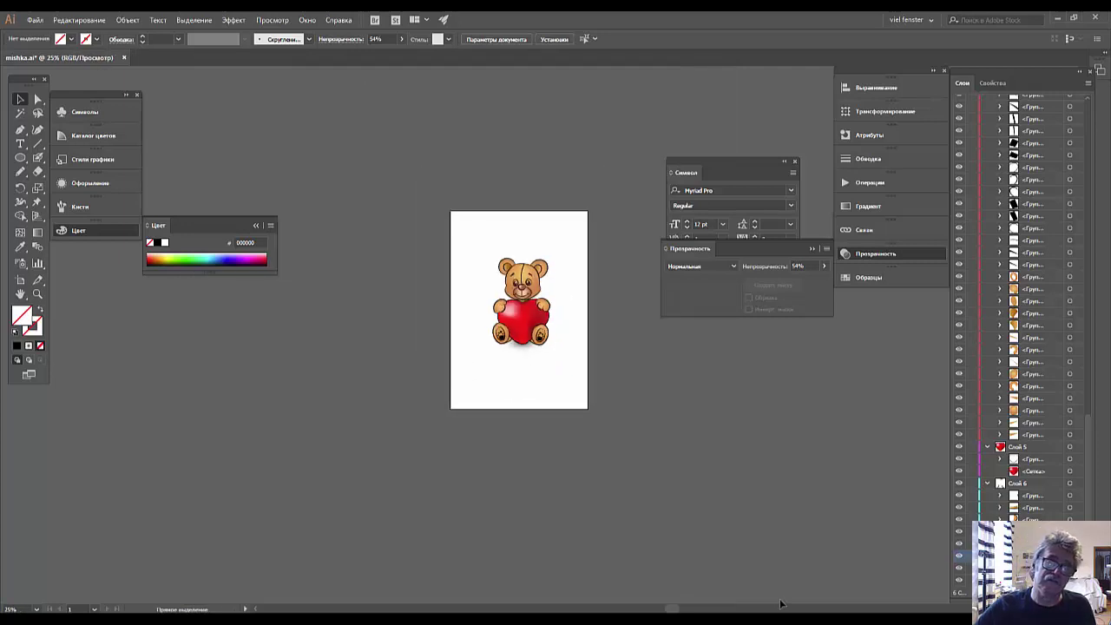
key(ctrl+plus)
key(ctrl+plus)
key(ctrl+plus)
key(ctrl+plus)
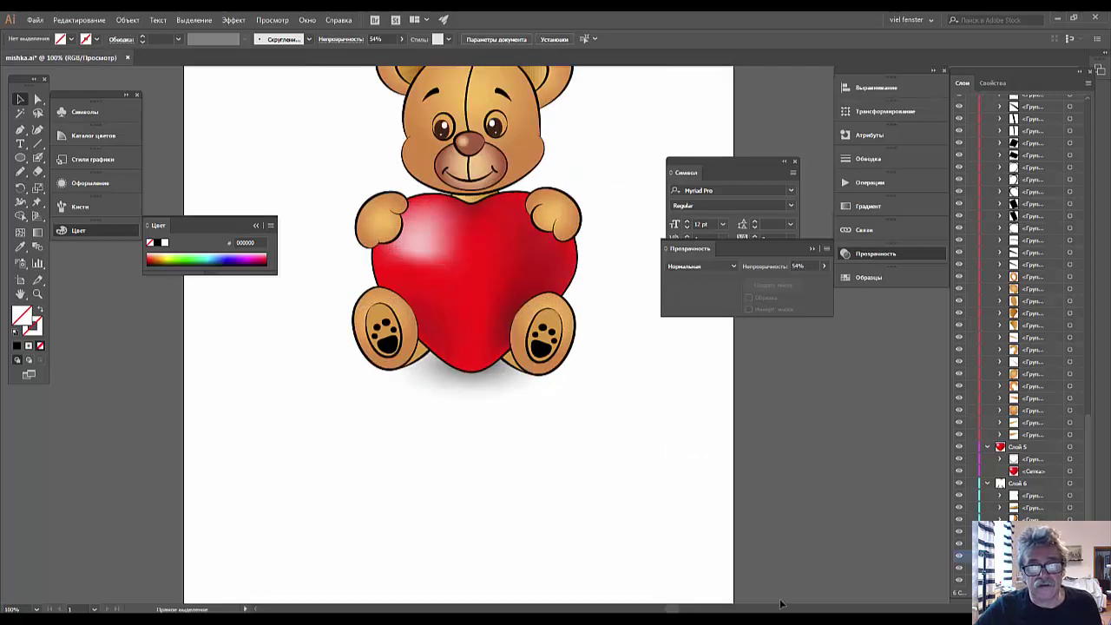
Widen the shadow ellipse outward on both the left and right sides, then deselect
click(511, 379)
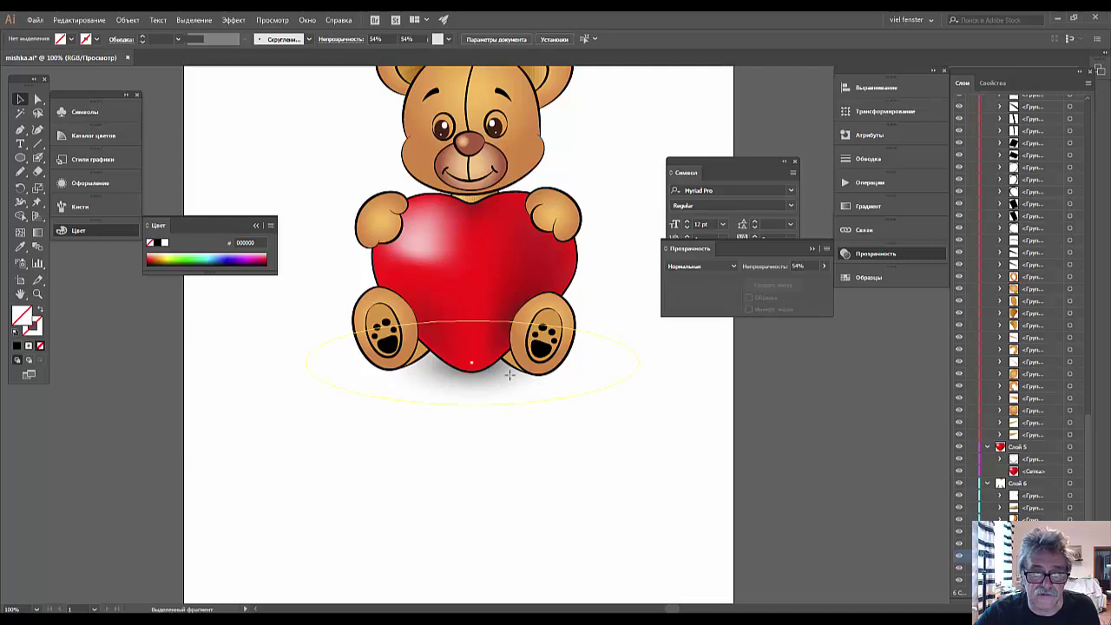
drag(643, 363, 668, 363)
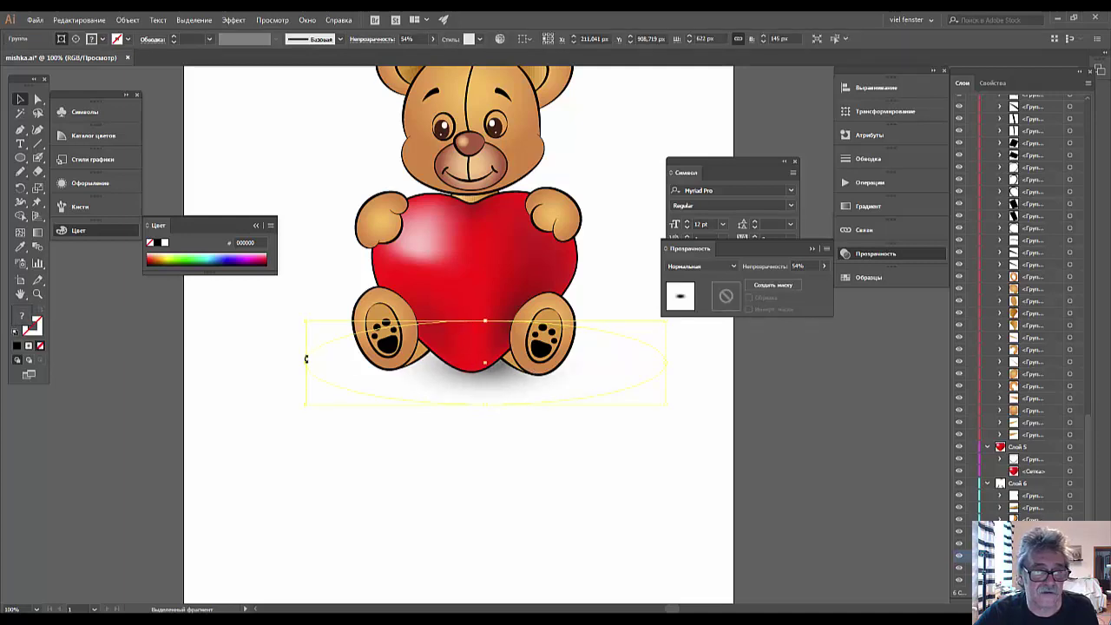
drag(308, 364, 270, 361)
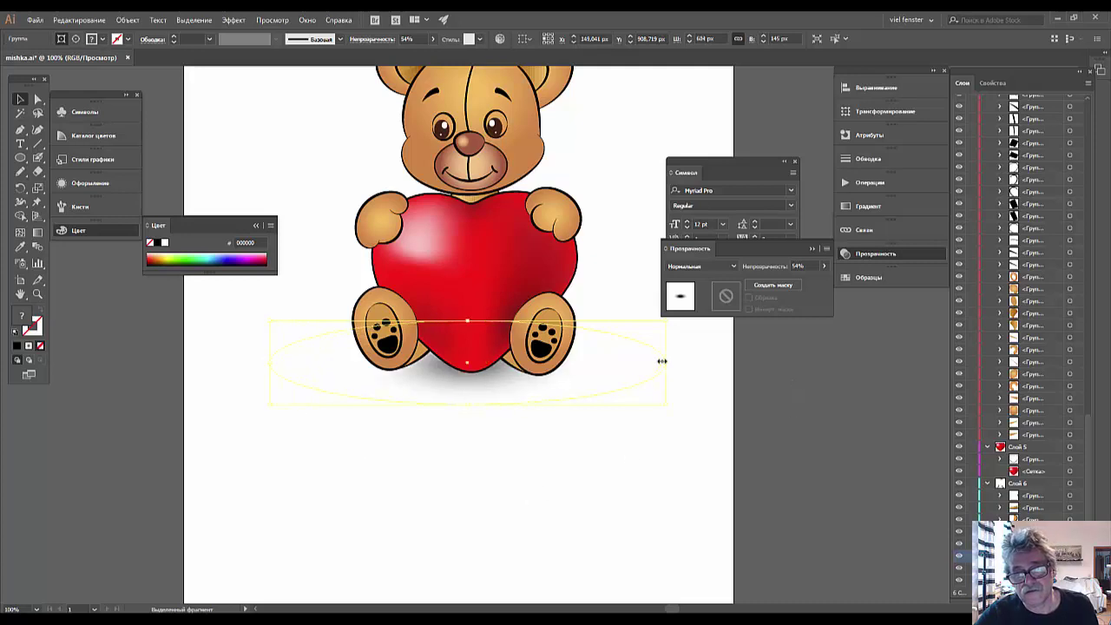
drag(671, 361, 676, 361)
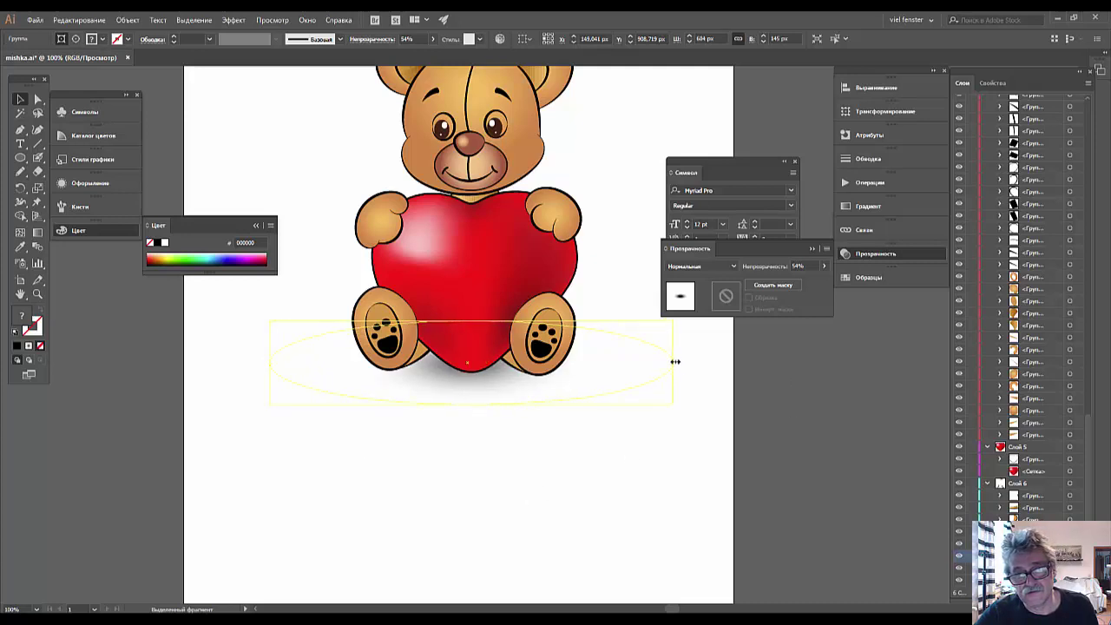
click(546, 500)
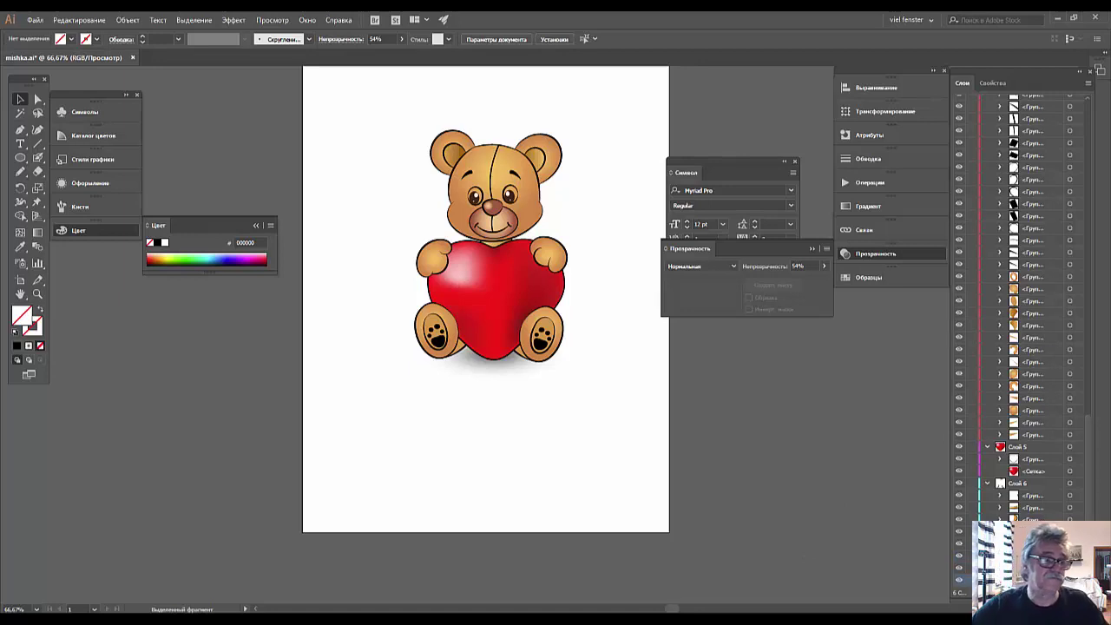
Draw a circle below the bear and fill it with light pink FFB8B8
click(20, 158)
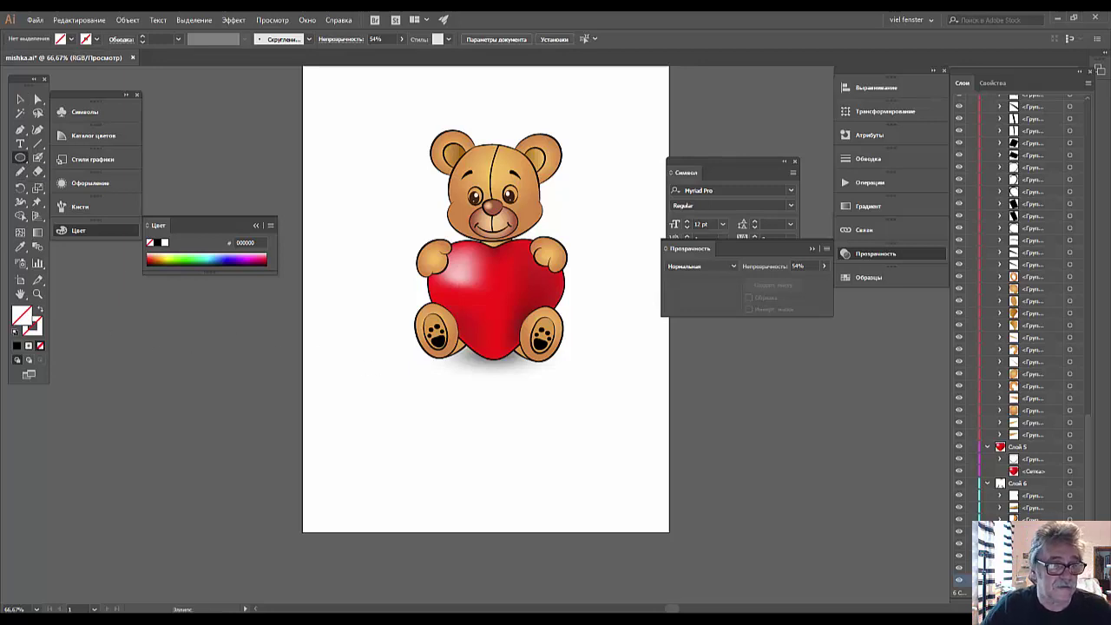
mouse_move(357, 377)
mouse_down()
mouse_move(477, 475)
mouse_move(469, 482)
mouse_up()
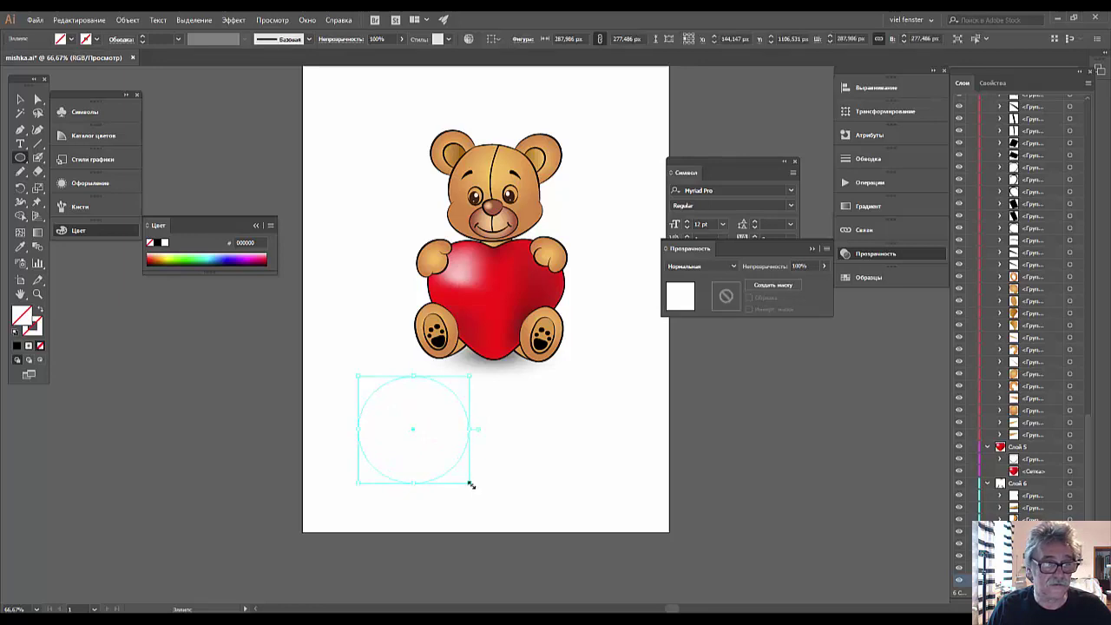
double_click(22, 315)
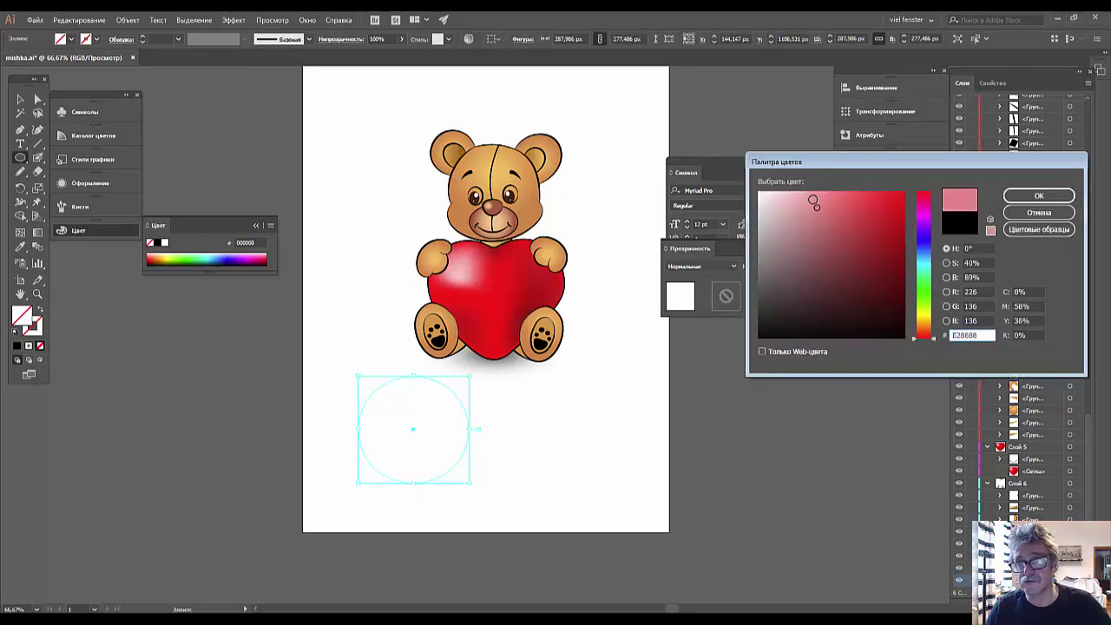
drag(831, 230, 799, 190)
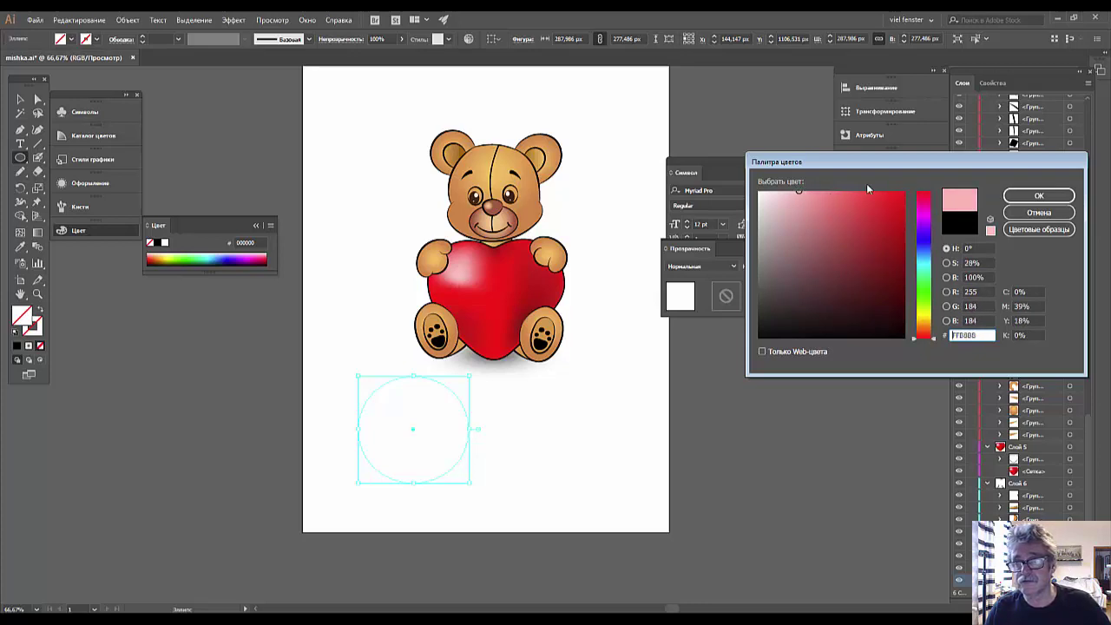
click(1031, 196)
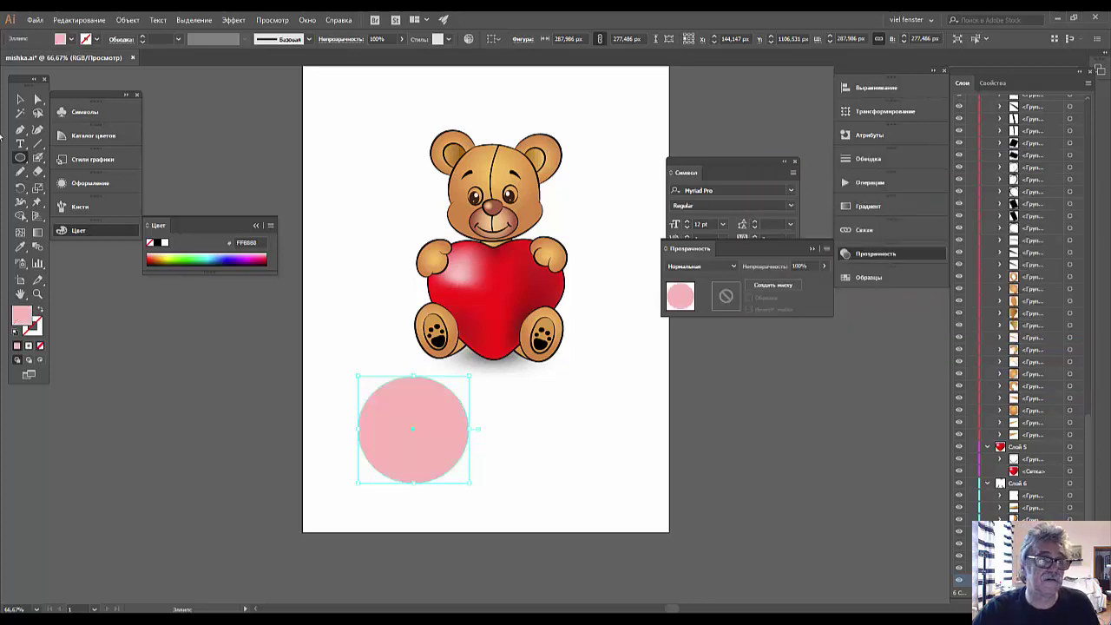
click(20, 99)
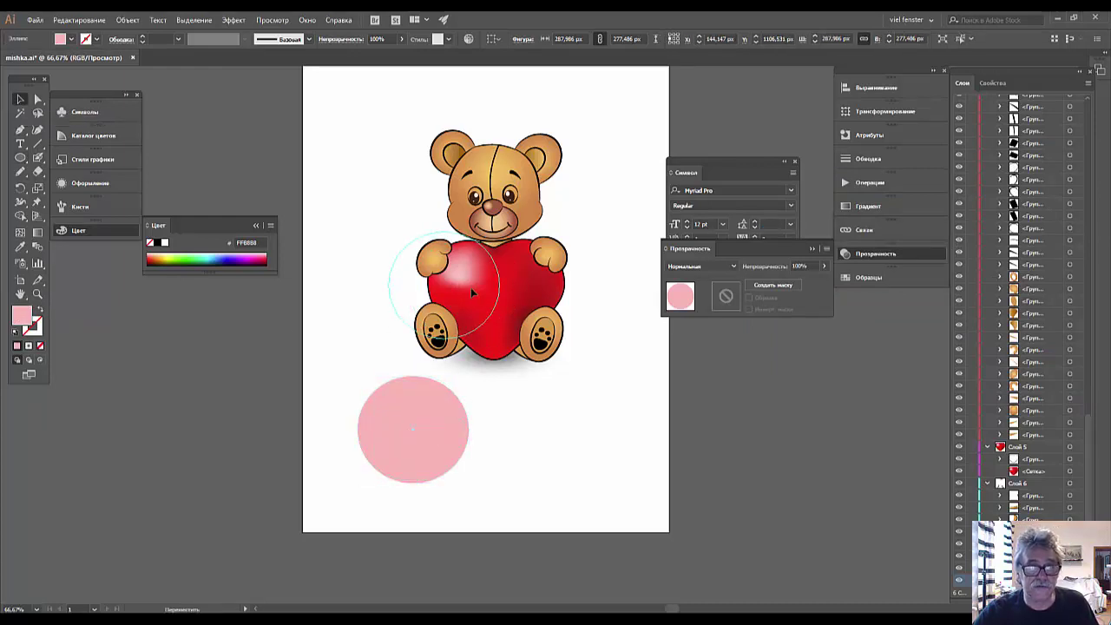
Move and duplicate the pink circle behind the bear, then undo those four edits
drag(441, 436, 472, 292)
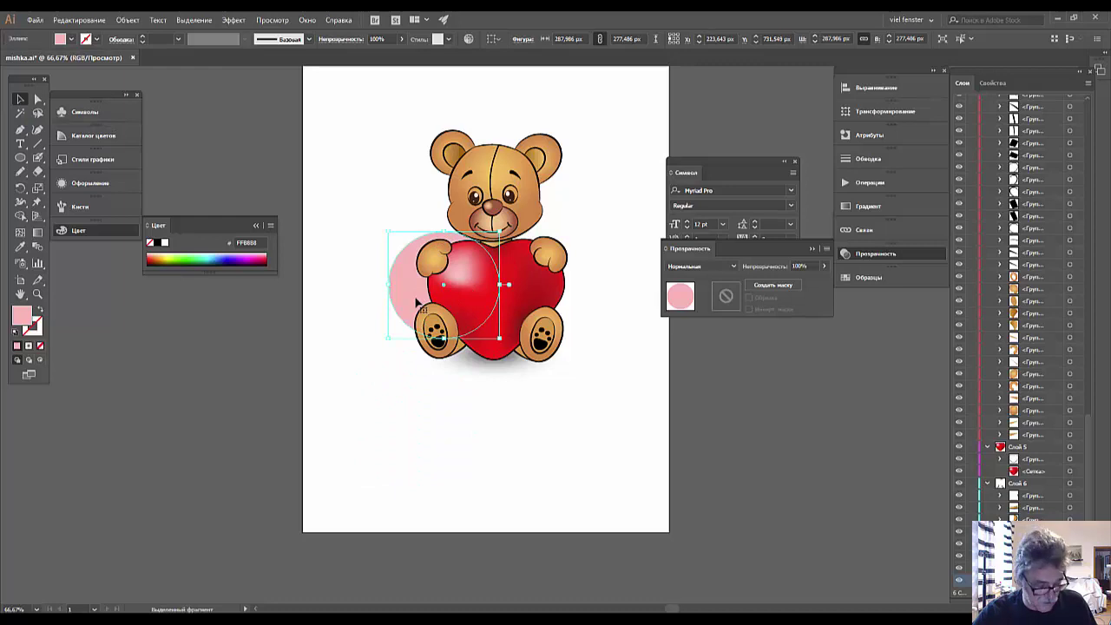
mouse_move(418, 302)
mouse_down()
mouse_move(414, 205)
mouse_move(491, 132)
mouse_move(606, 243)
mouse_move(567, 337)
mouse_up()
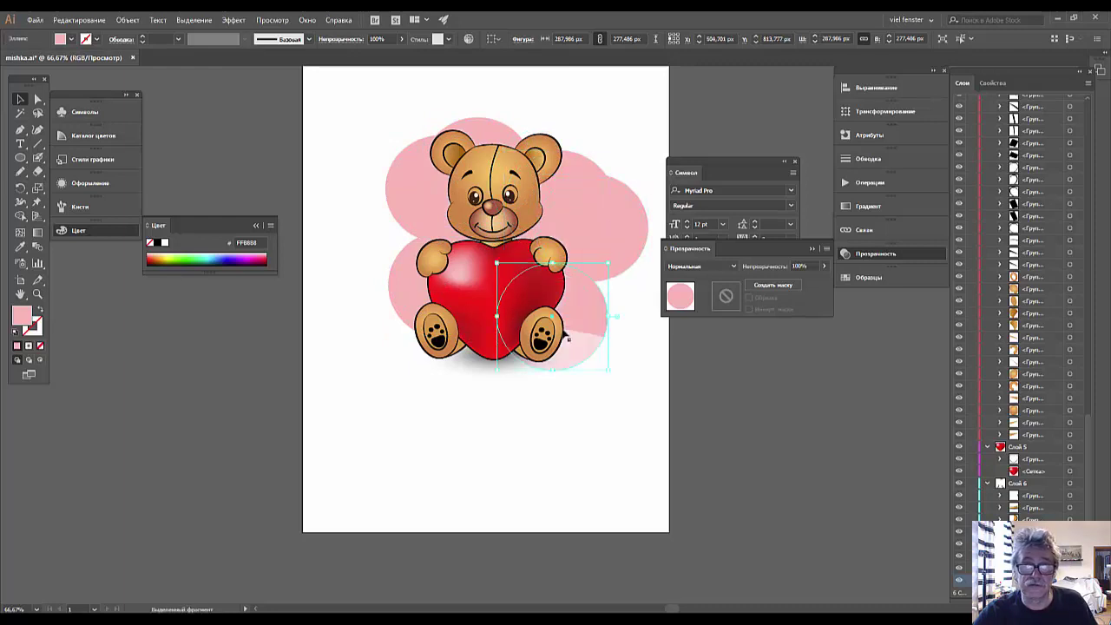
click(512, 377)
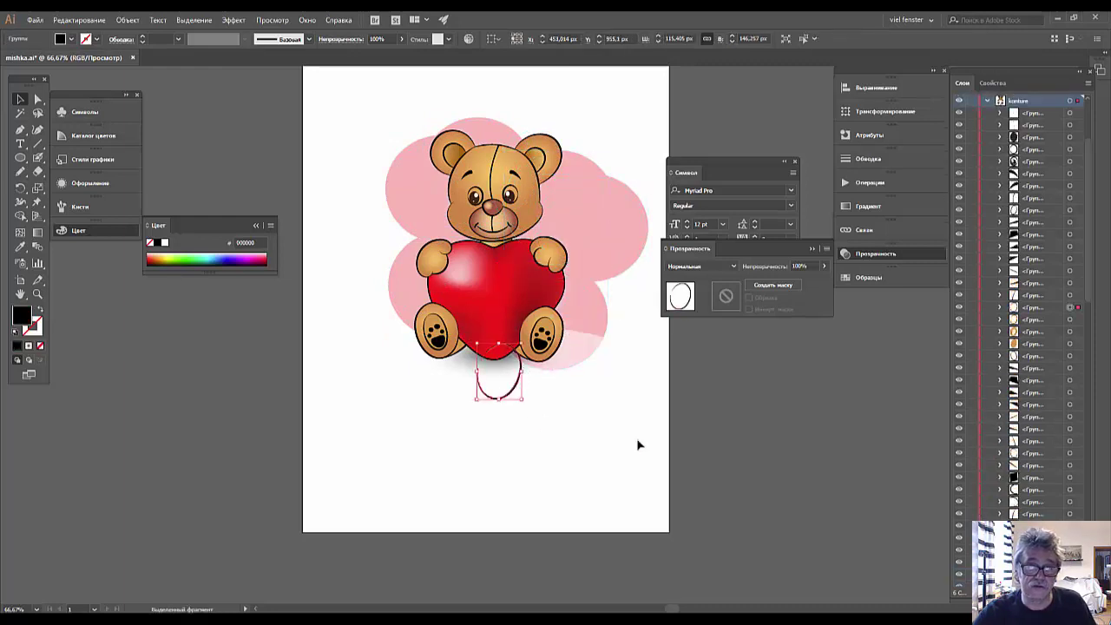
key(ctrl+z)
key(ctrl+z)
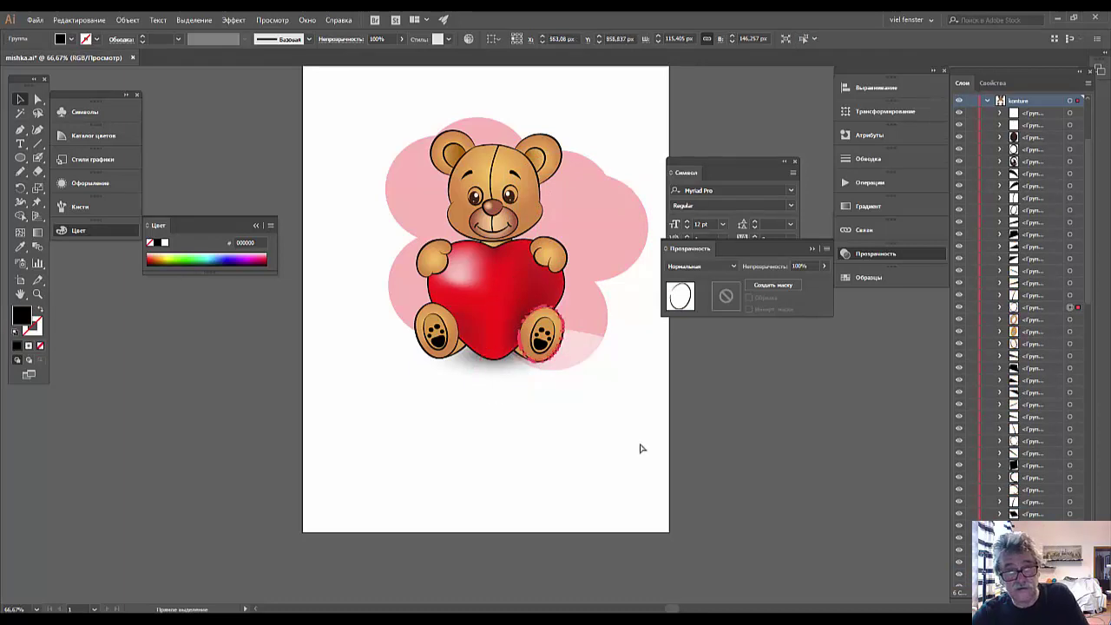
key(ctrl+z)
key(ctrl+z)
key(ctrl+z)
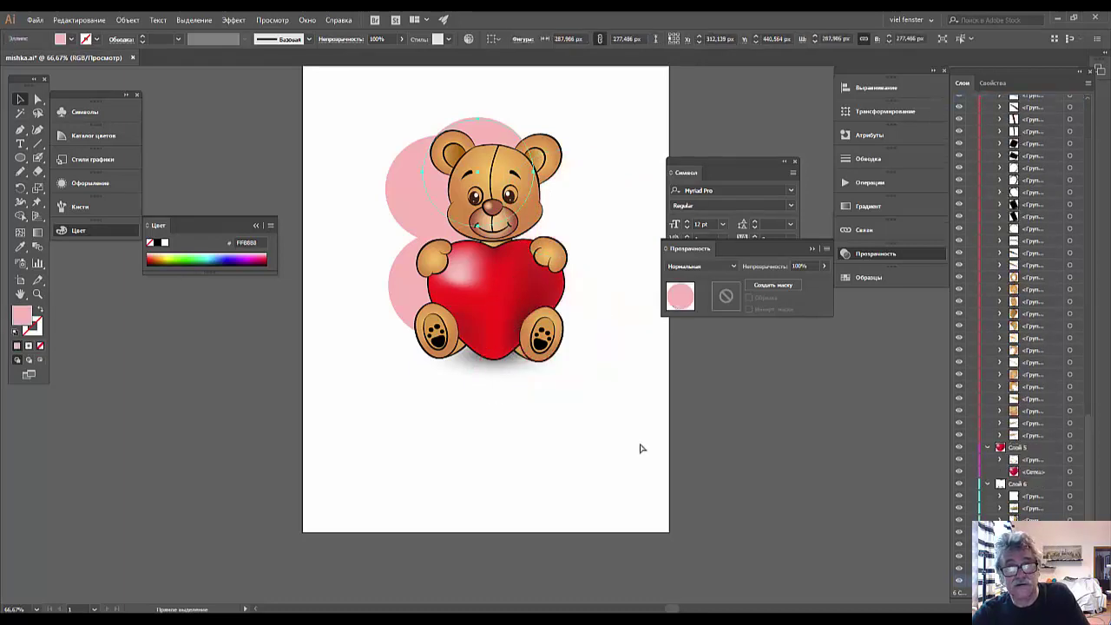
key(ctrl+z)
key(ctrl+z)
key(ctrl+z)
key(ctrl+z)
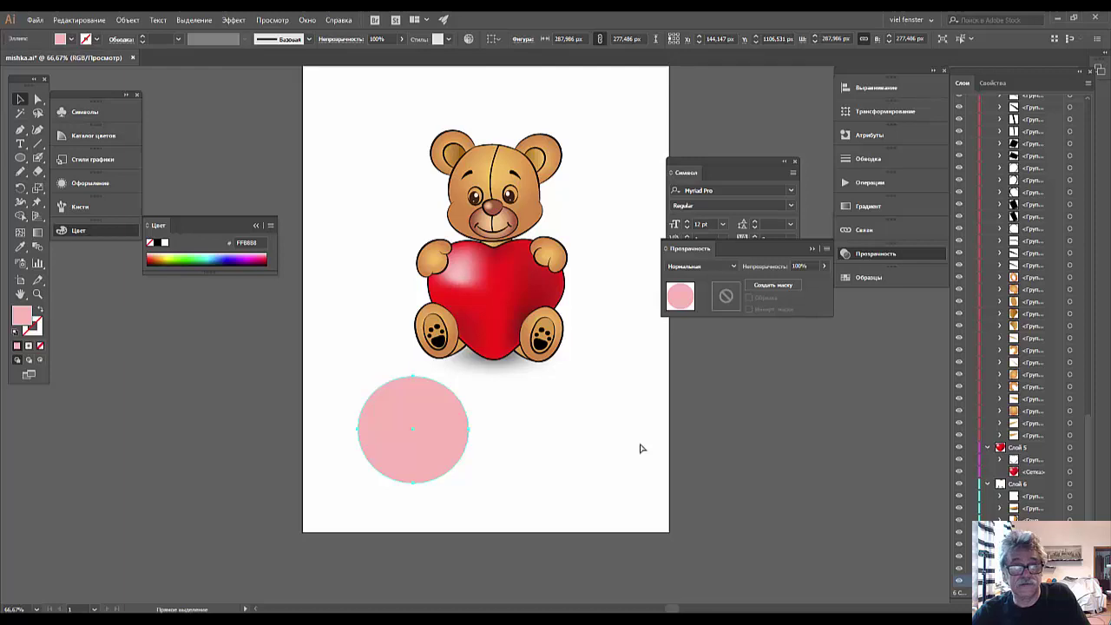
key(ctrl+z)
key(ctrl+z)
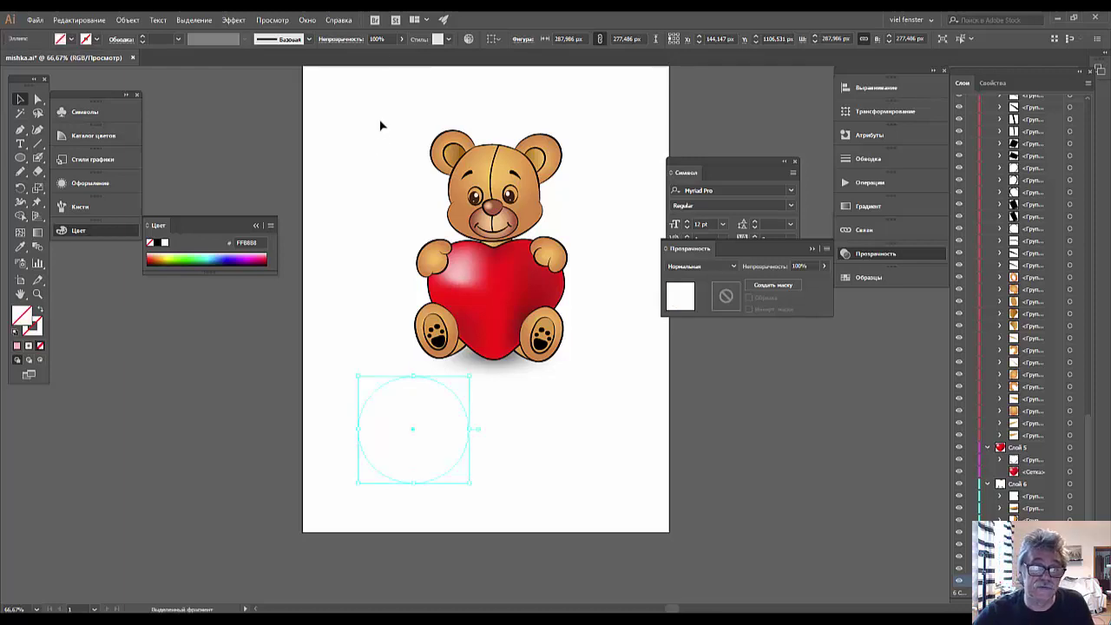
Marquee-select the whole bear, heart and shadow, and ungroup them
drag(380, 124, 581, 365)
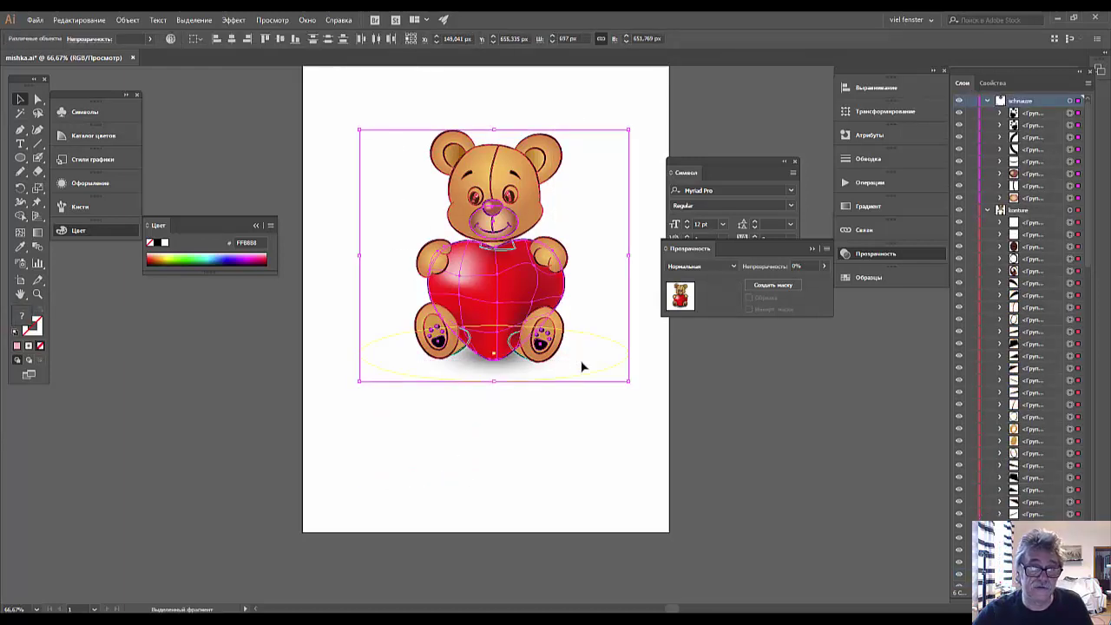
click(127, 19)
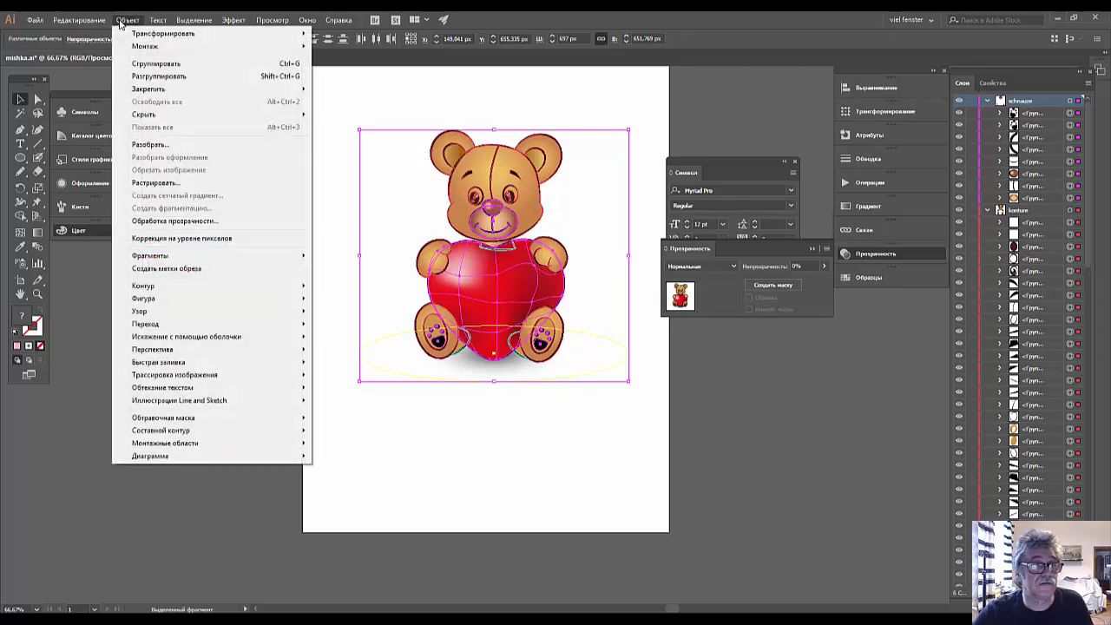
click(151, 76)
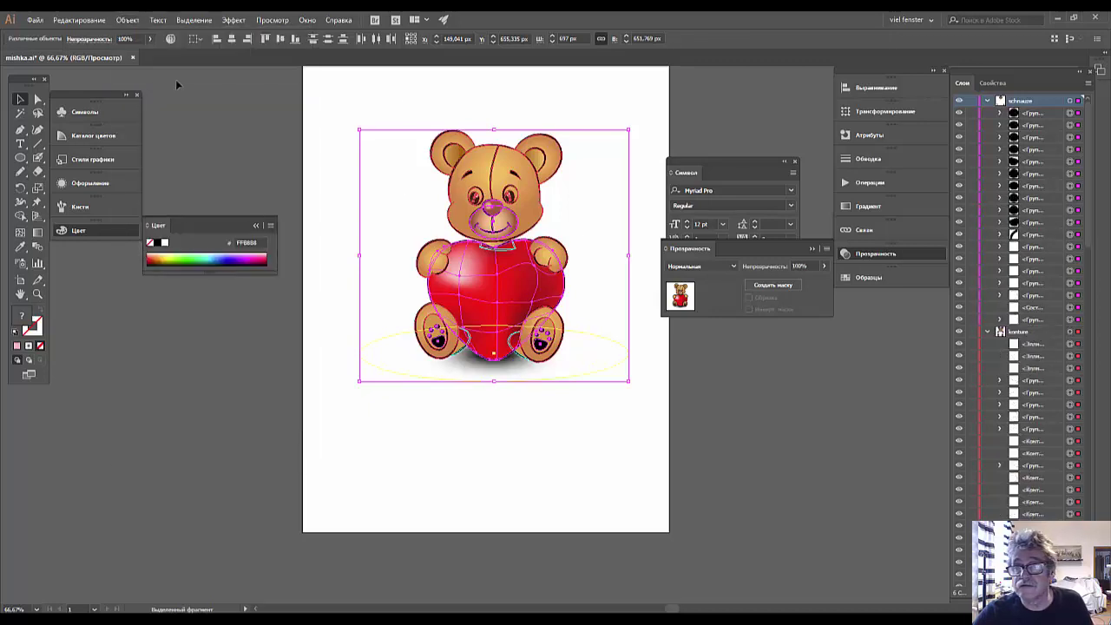
Collapse schnauze, konture and Слой 5–7, then lock those bear artwork layers
click(987, 101)
click(987, 113)
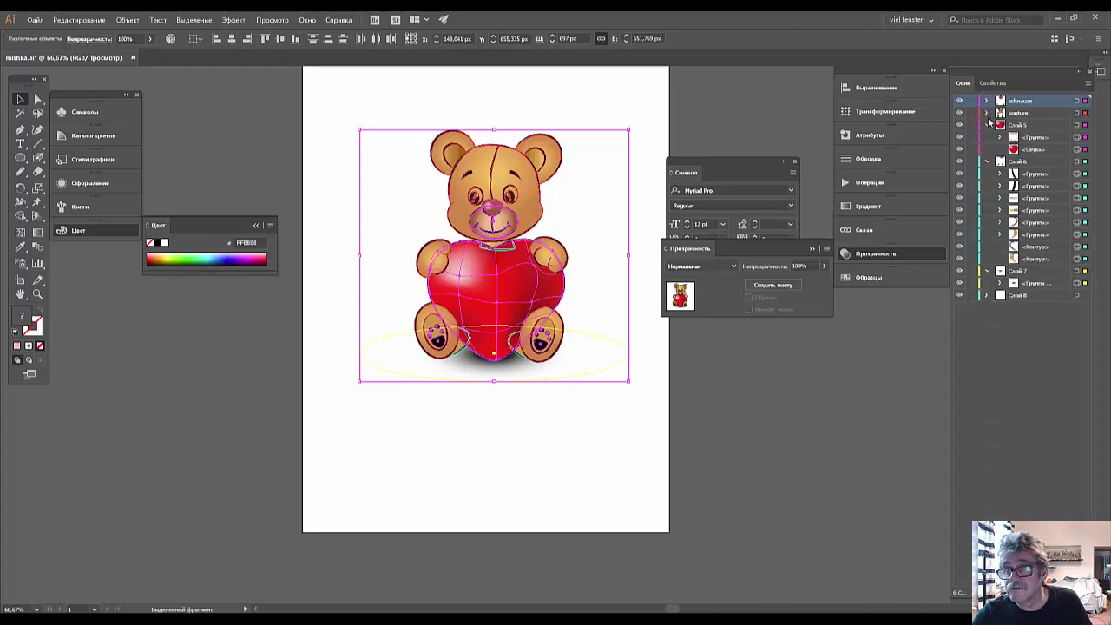
click(987, 125)
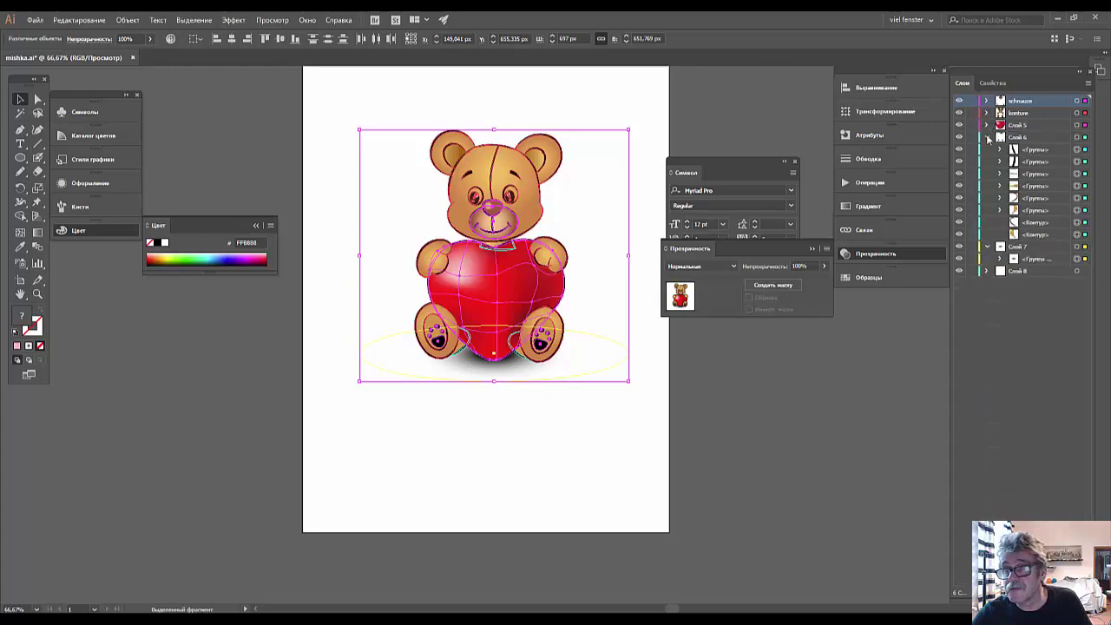
click(987, 137)
click(987, 150)
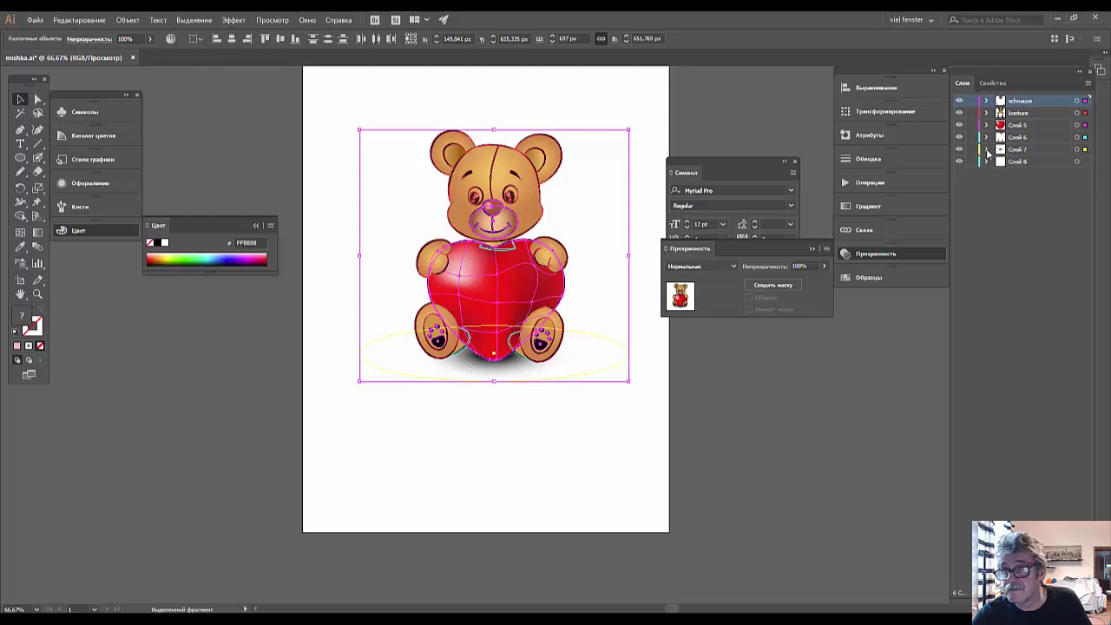
click(972, 149)
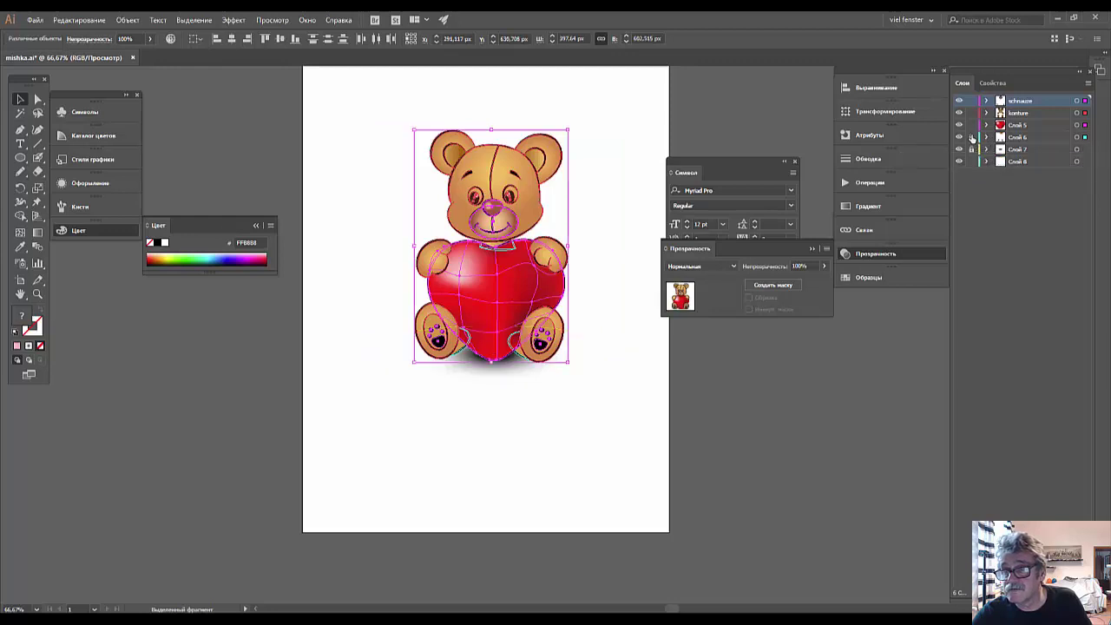
click(971, 125)
click(971, 101)
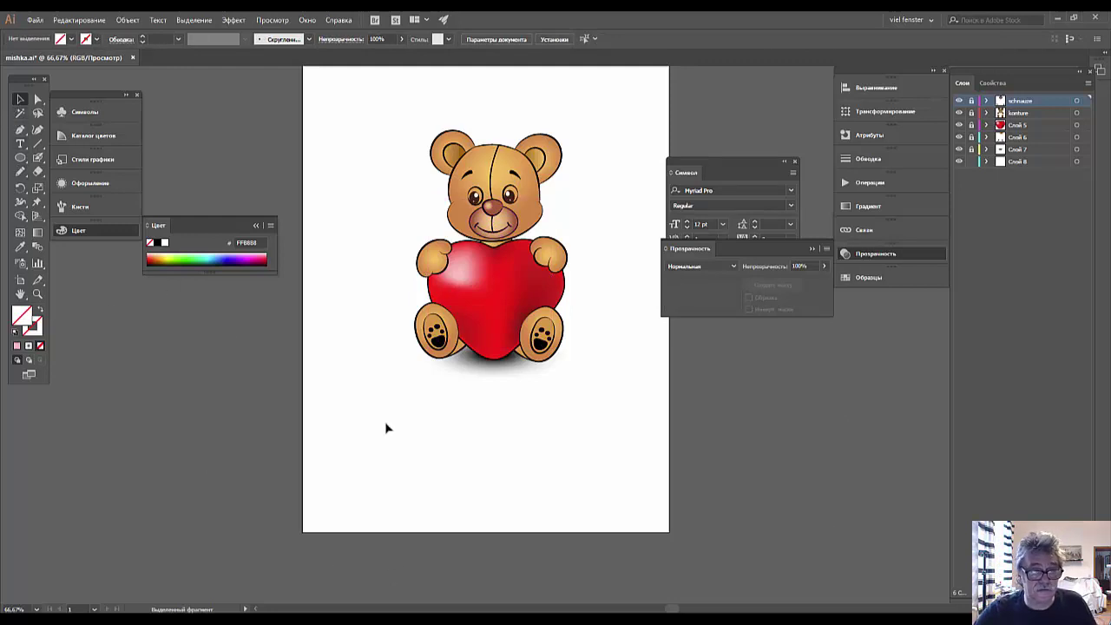
Fill the hidden circle with pink and drag it to overlap the bear's lower left
drag(354, 343, 475, 493)
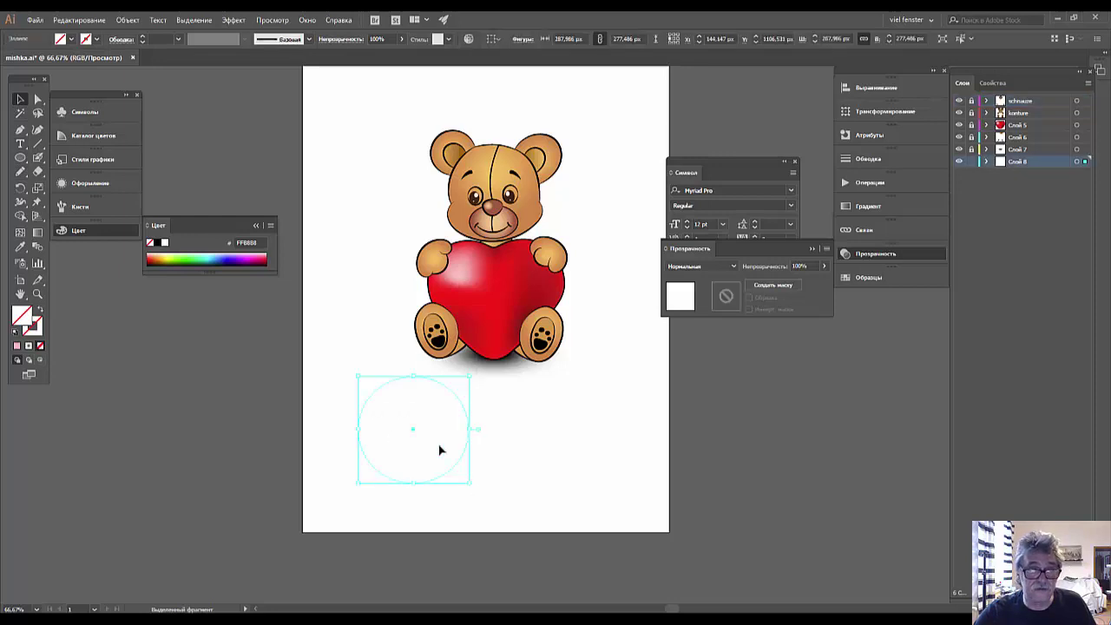
double_click(23, 319)
drag(846, 274, 814, 194)
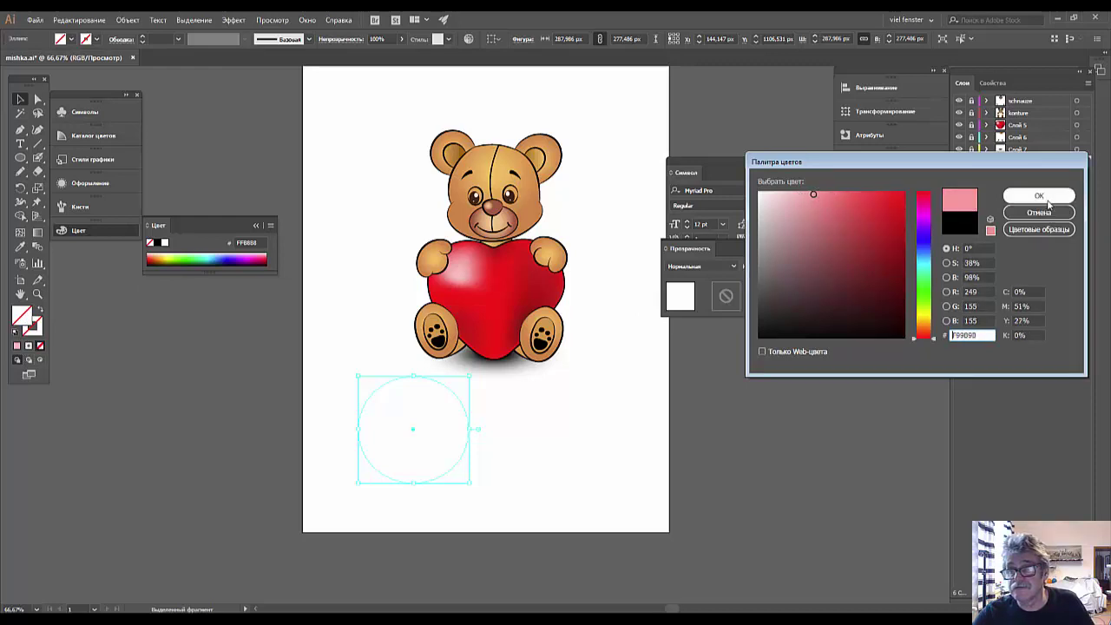
click(1047, 198)
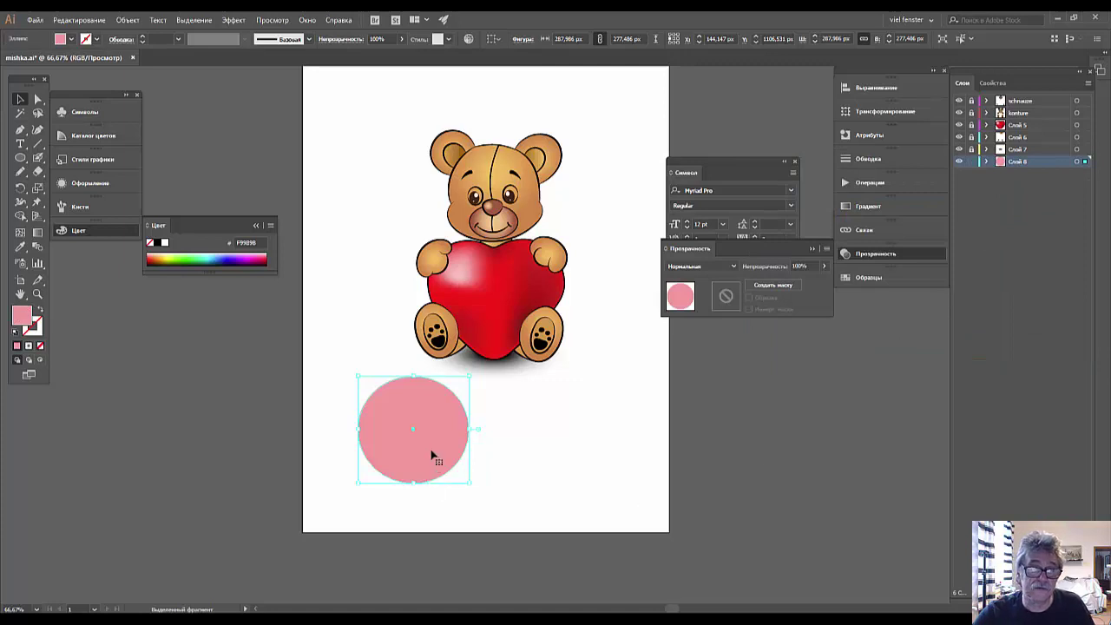
mouse_move(431, 454)
mouse_down()
mouse_move(454, 352)
mouse_move(451, 392)
mouse_up()
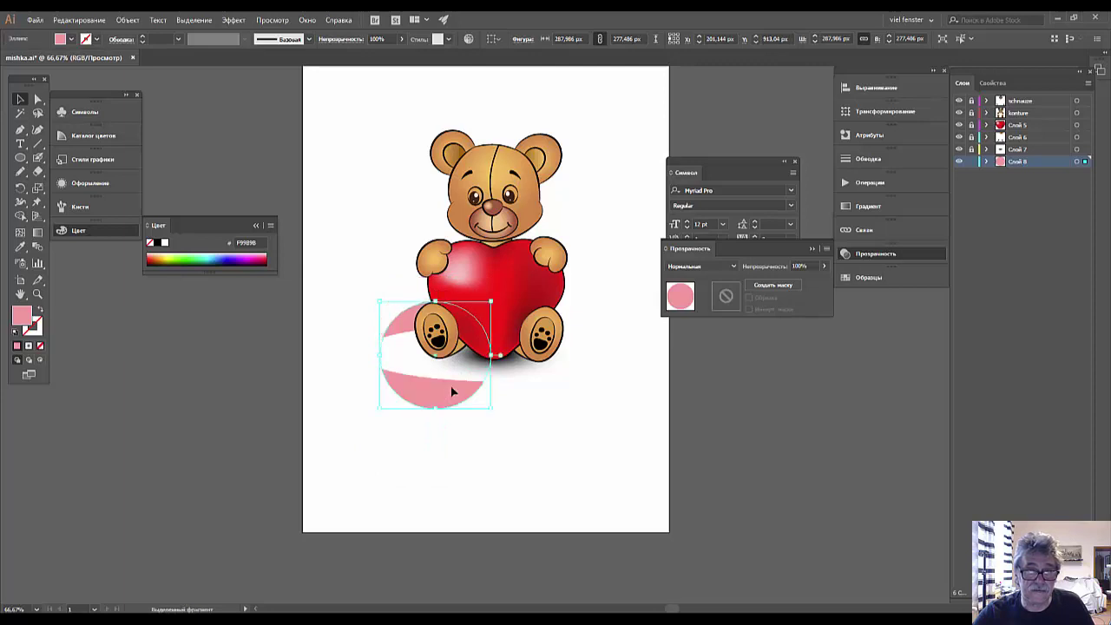
Toggle the shadow layer's visibility off and on to check the circle, then select the shadow ellipse
click(960, 150)
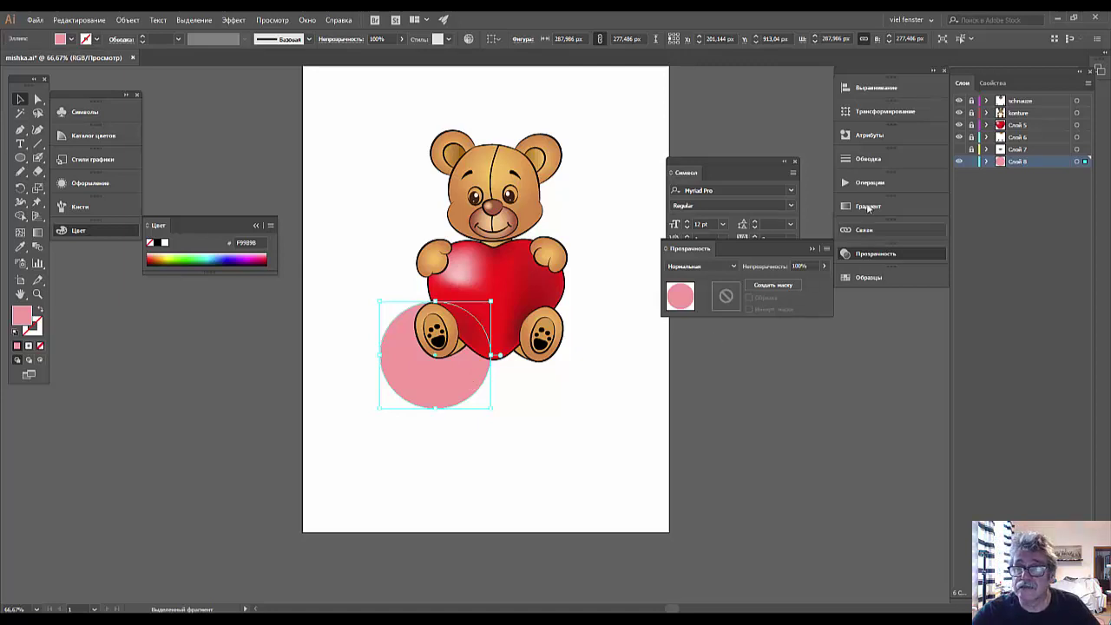
click(960, 150)
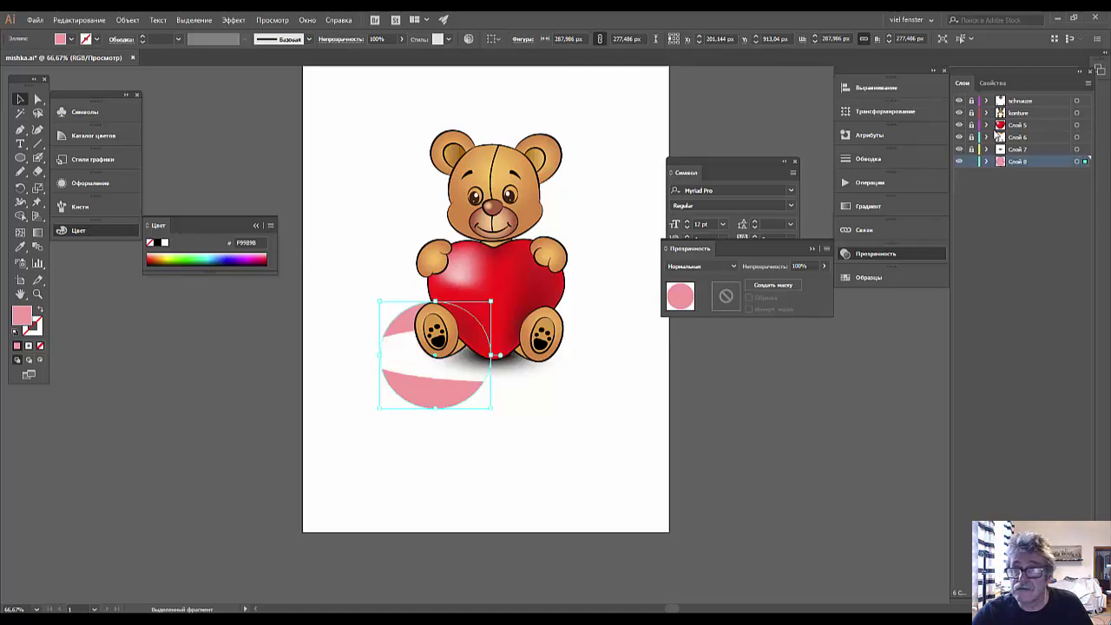
click(487, 370)
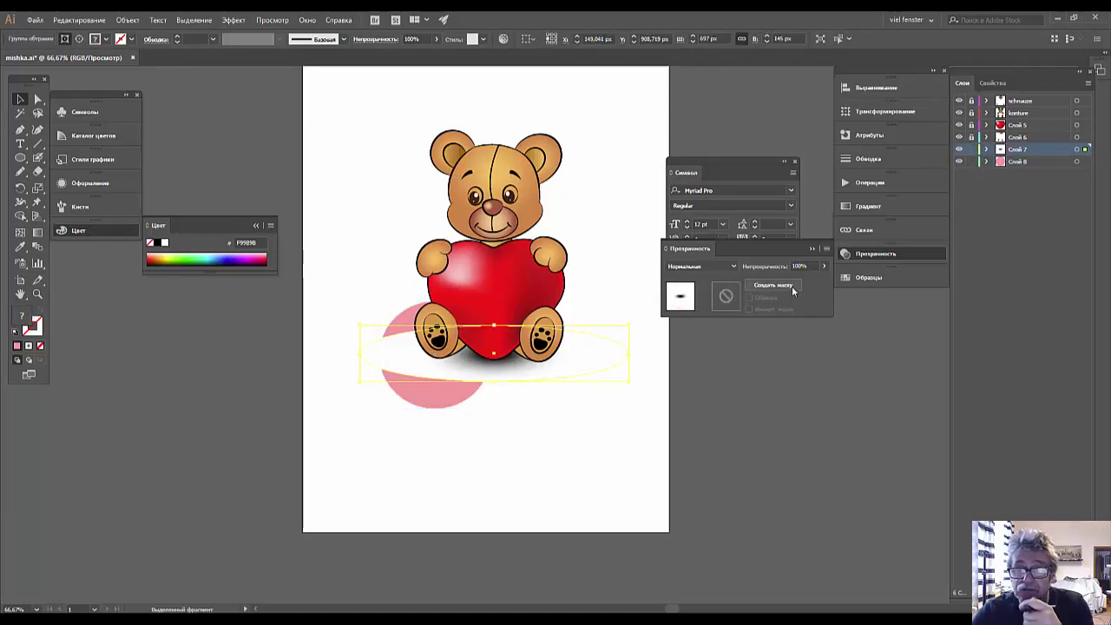
Set the shadow ellipse's blend mode to Multiply and preview it deselected
click(732, 266)
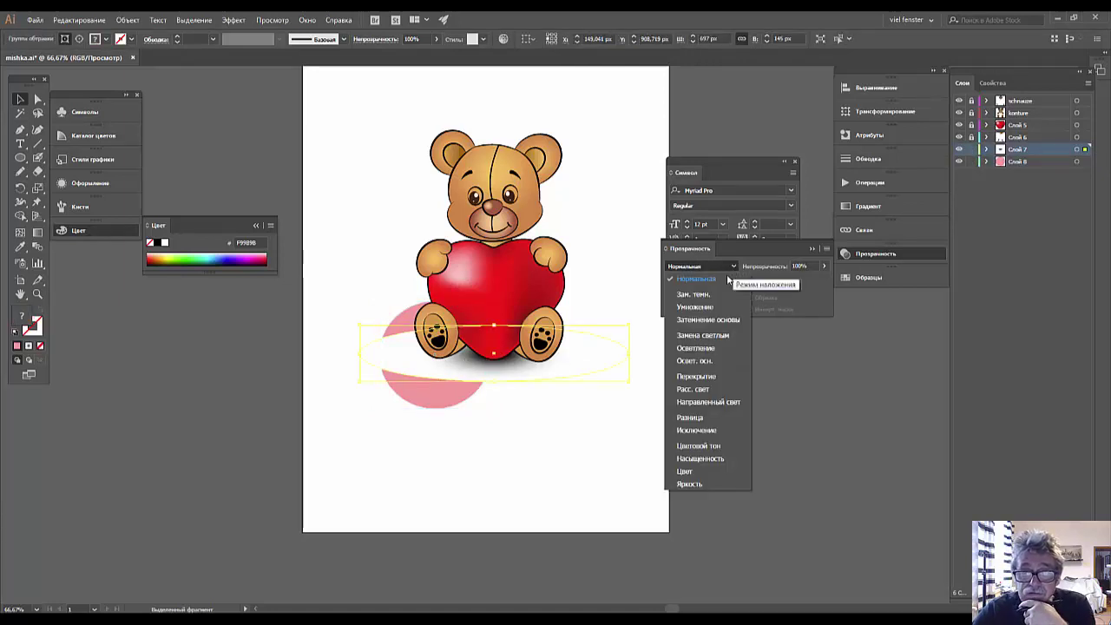
click(700, 308)
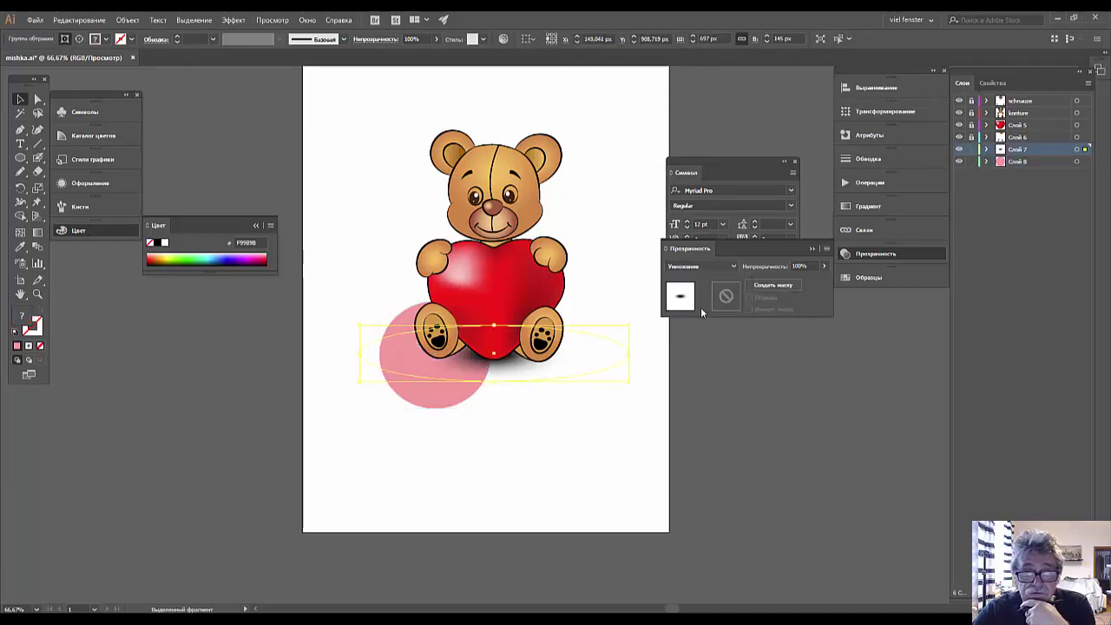
click(757, 531)
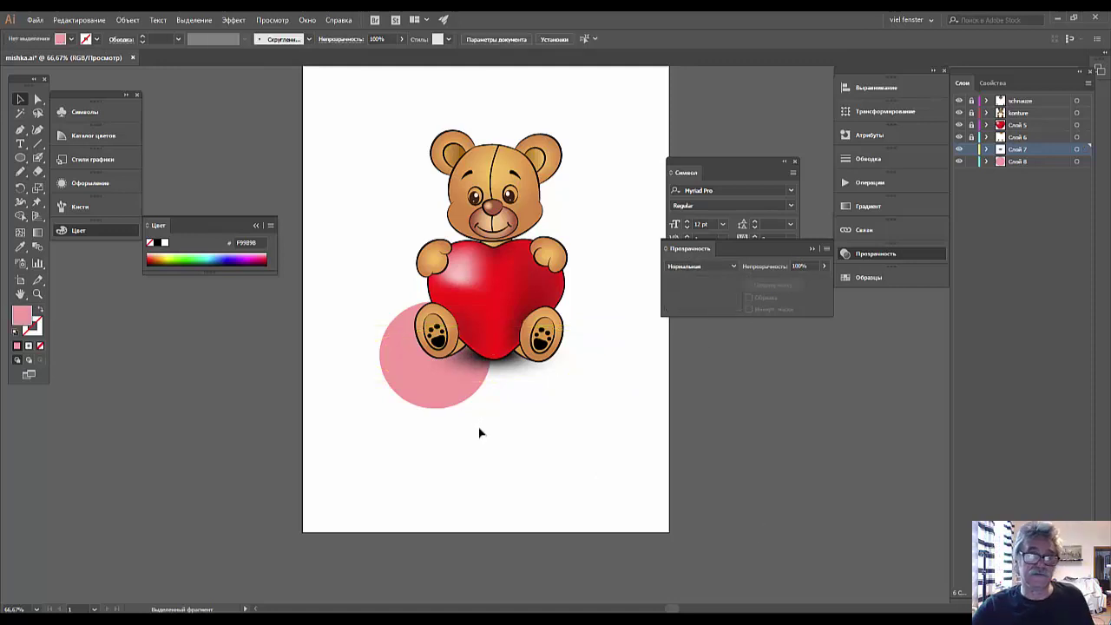
click(476, 358)
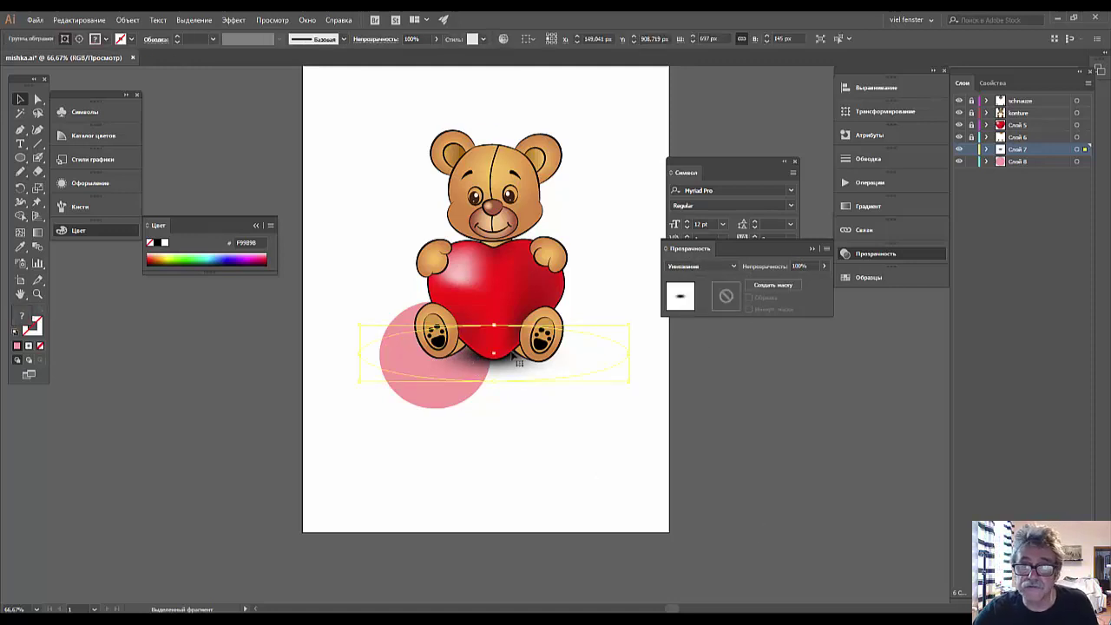
Lower the shadow ellipse's opacity to 56%
click(825, 266)
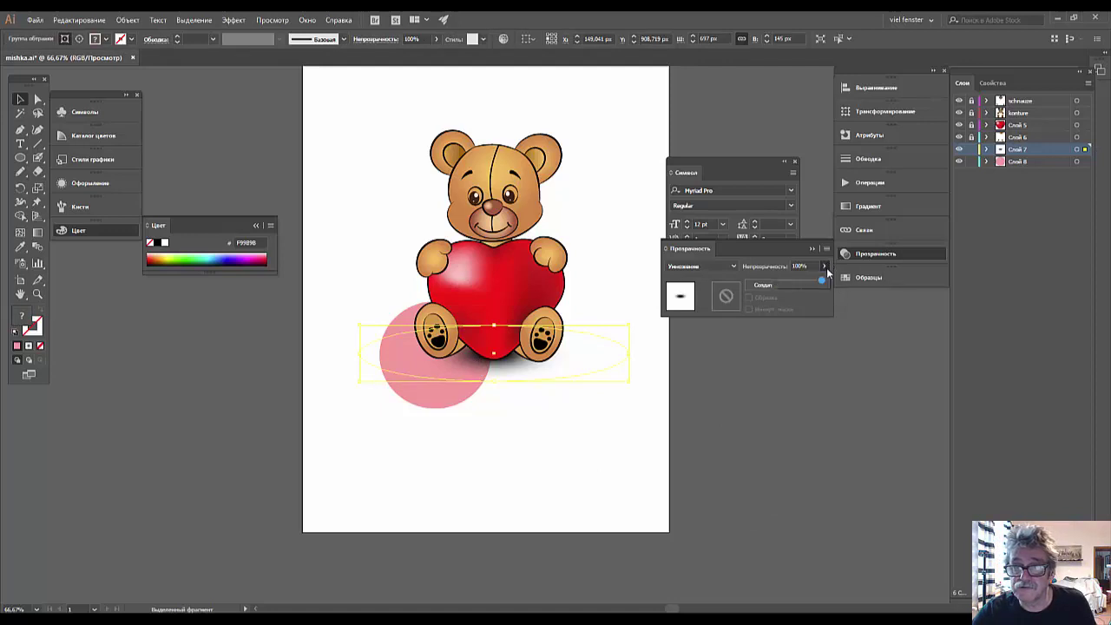
drag(823, 284, 799, 285)
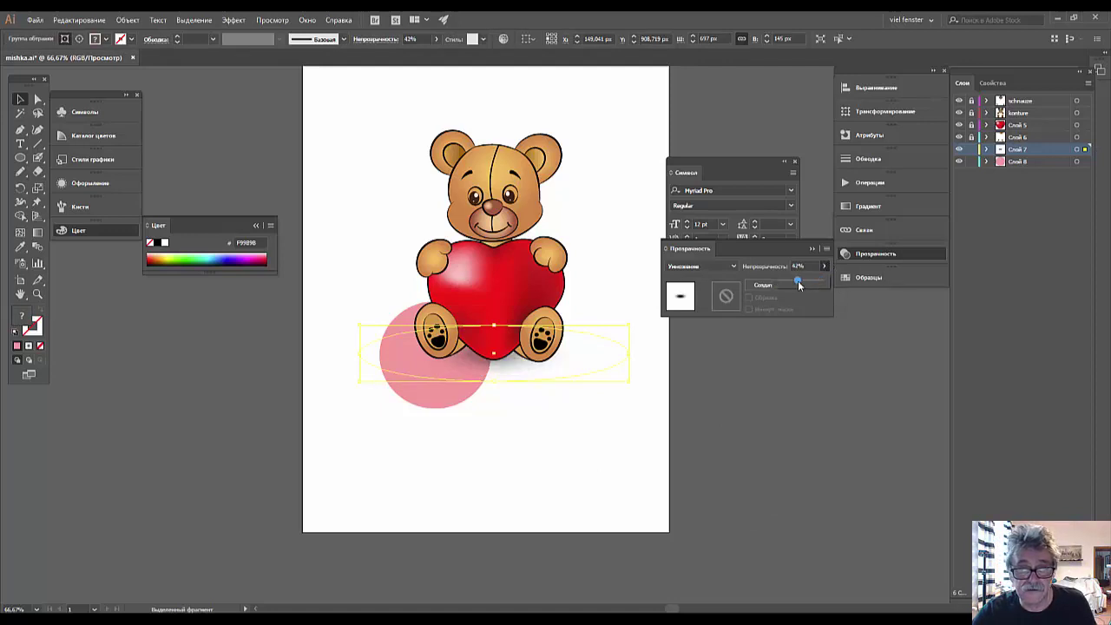
click(806, 371)
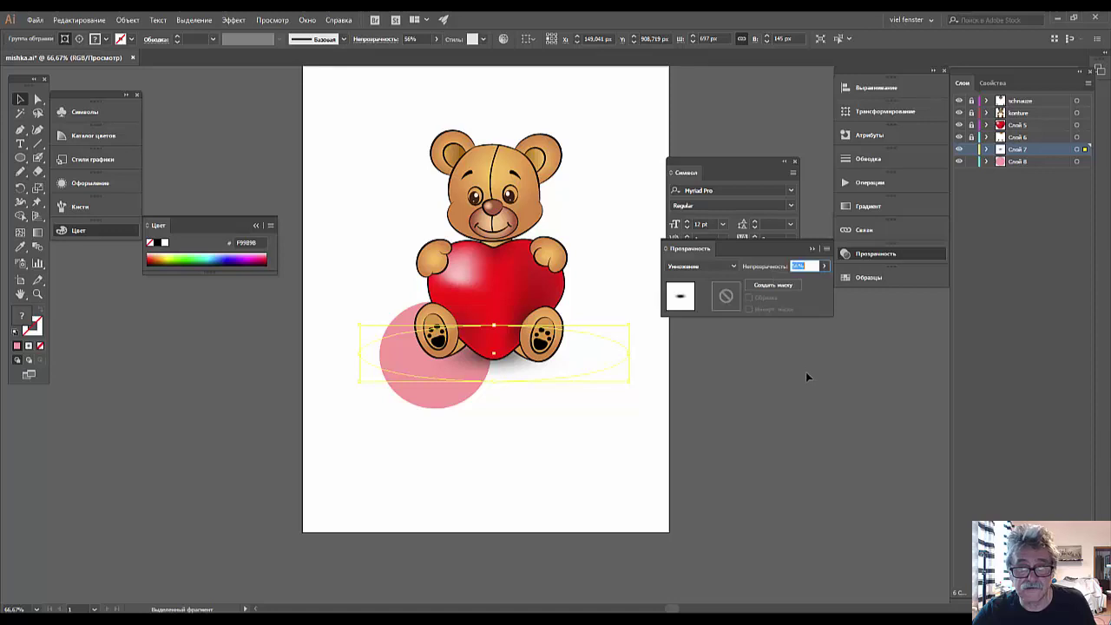
click(22, 100)
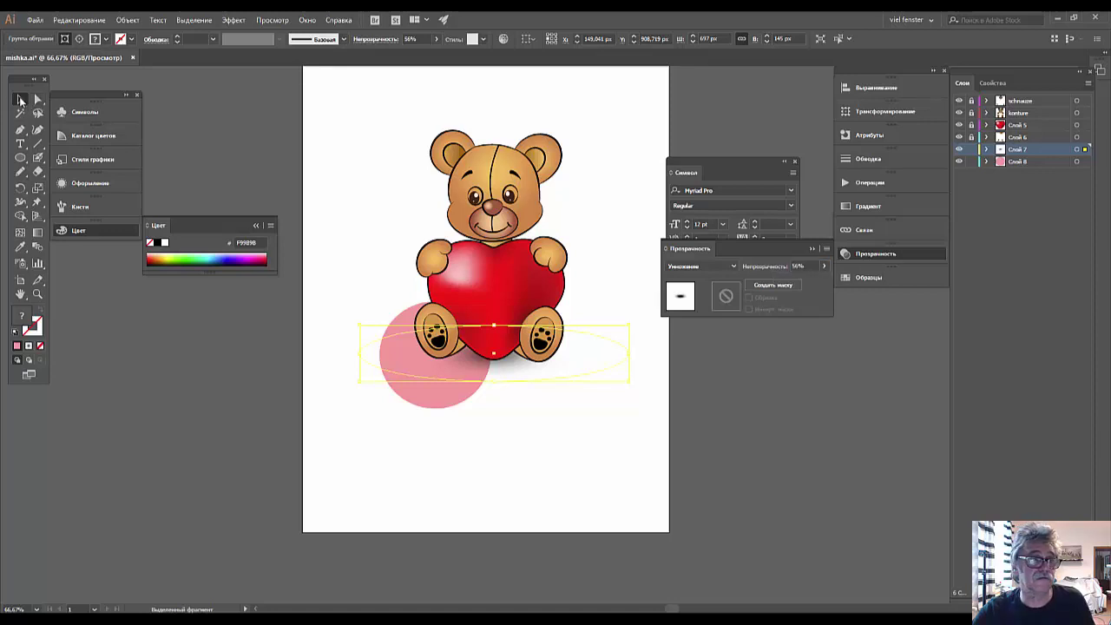
click(372, 127)
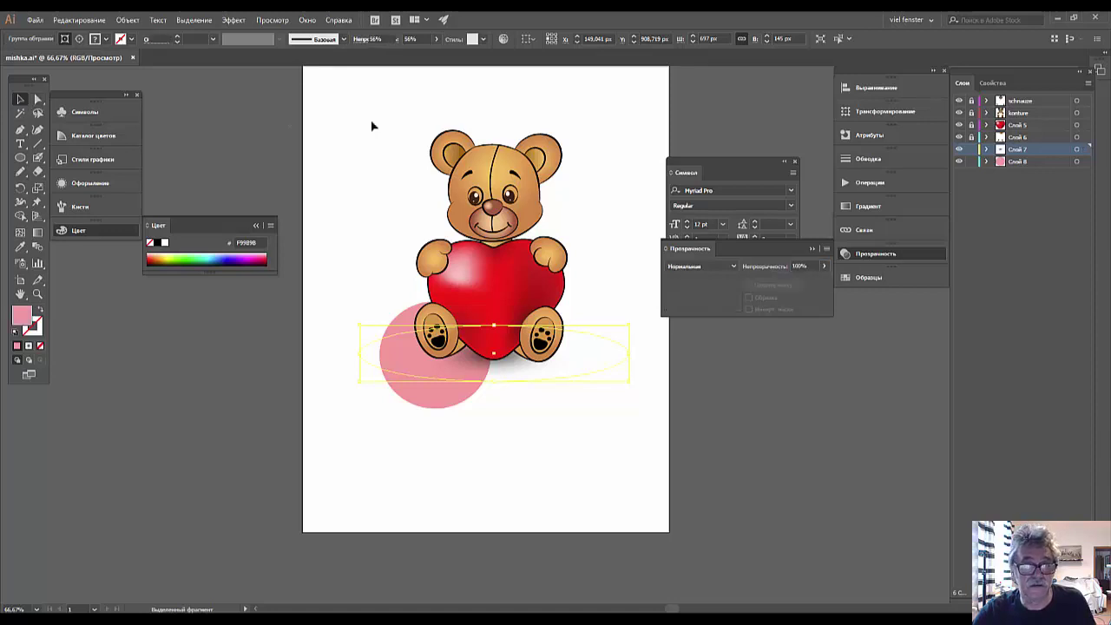
Enter and leave the shadow group's isolation mode, then select the pink circle
double_click(478, 381)
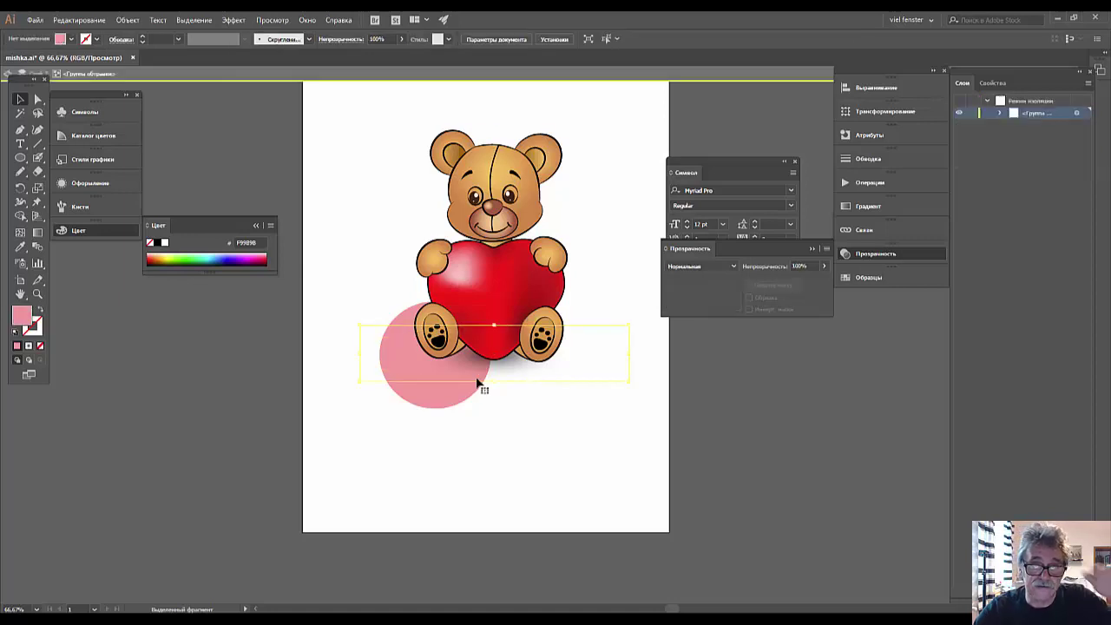
double_click(738, 446)
click(418, 382)
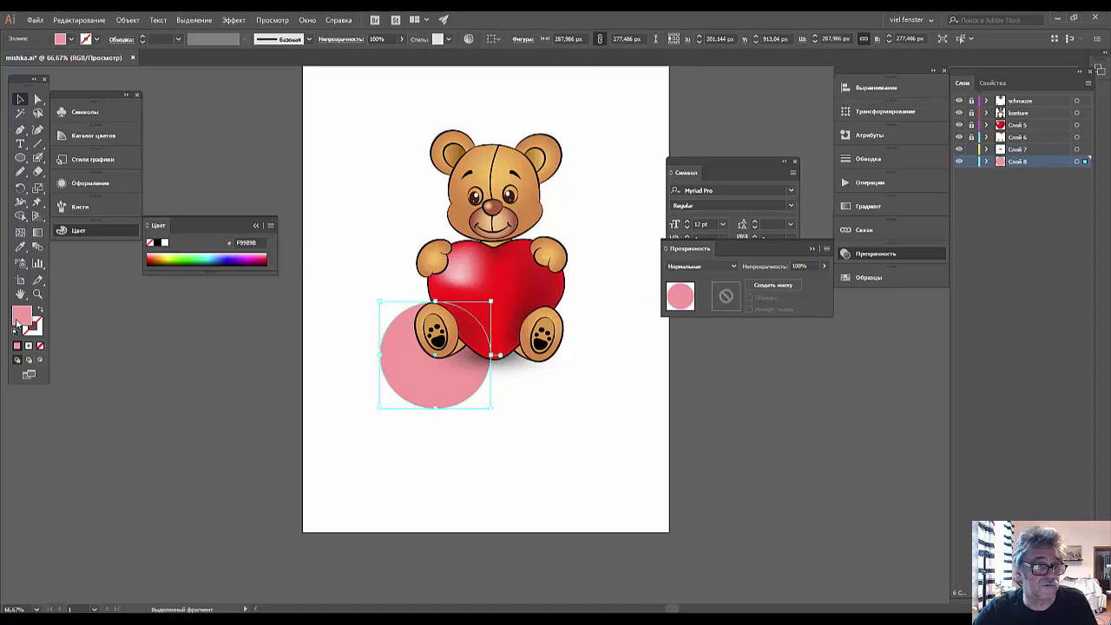
Lighten the pink circle's fill to FFBDBD
double_click(23, 318)
click(796, 192)
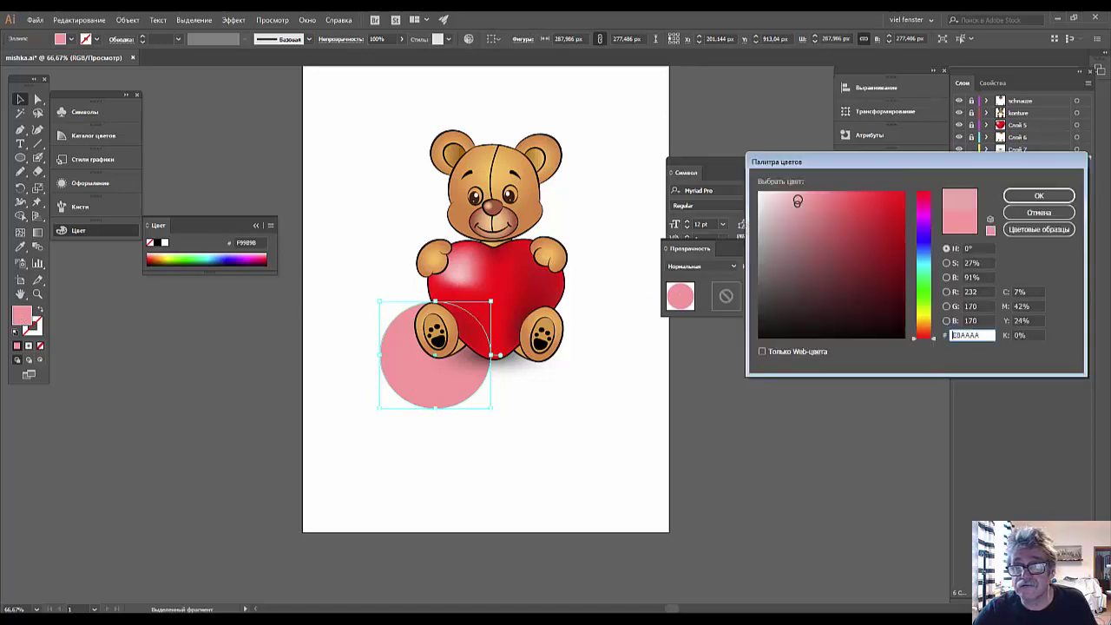
click(1032, 199)
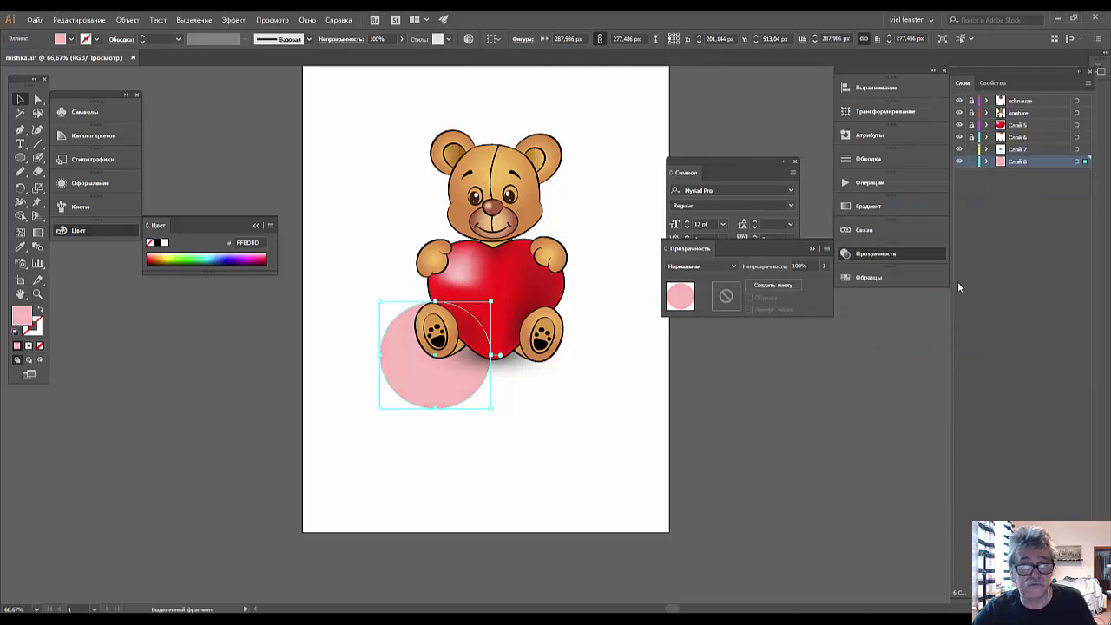
click(538, 483)
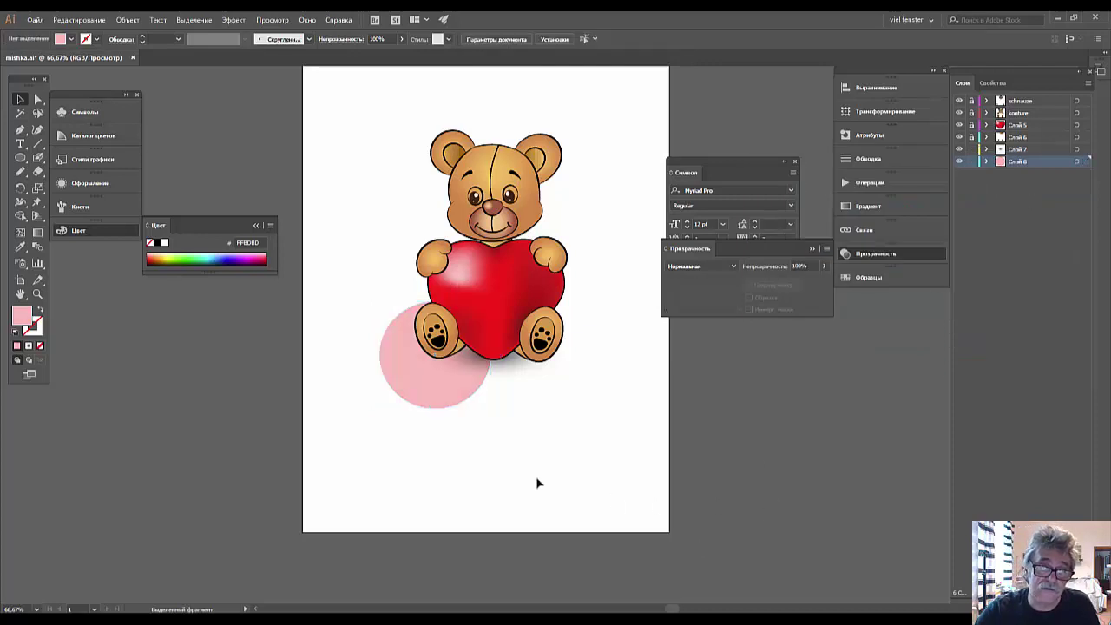
click(431, 393)
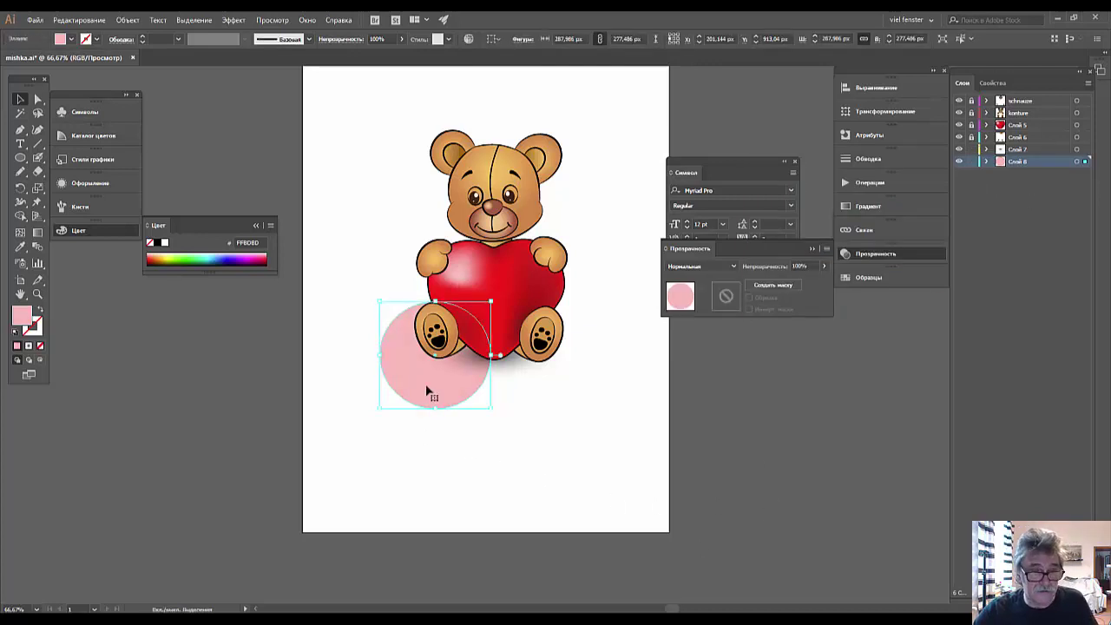
Place pink circle copies at the bear's right, head top right, head top left, and left
mouse_move(428, 391)
mouse_down()
mouse_move(562, 346)
mouse_move(597, 170)
mouse_up()
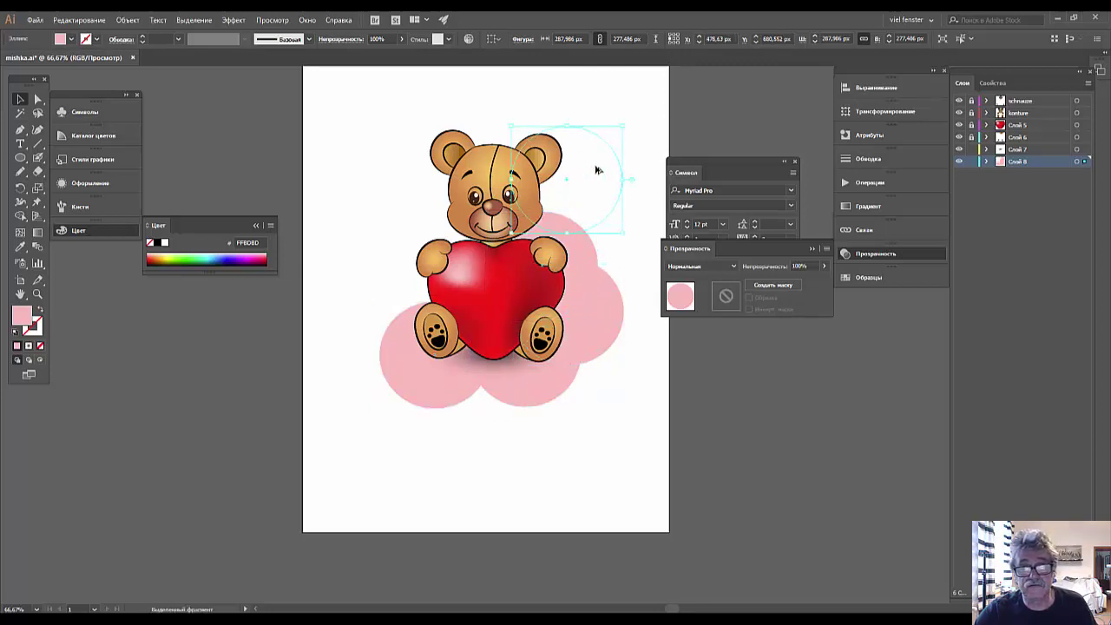
drag(611, 213, 483, 169)
drag(471, 112, 434, 189)
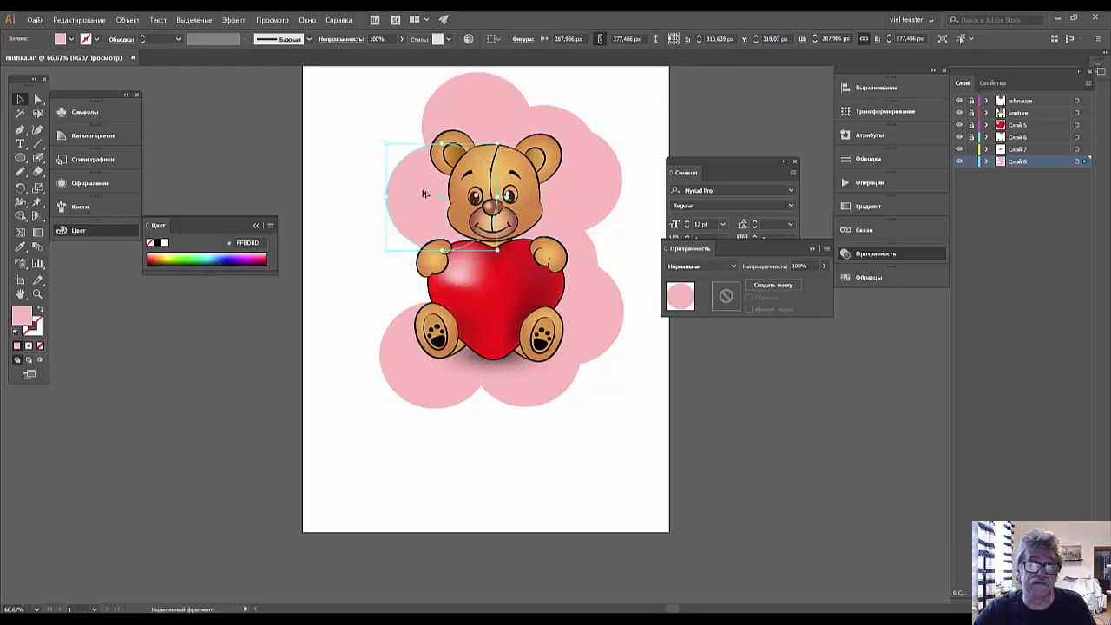
click(460, 233)
drag(454, 236, 372, 286)
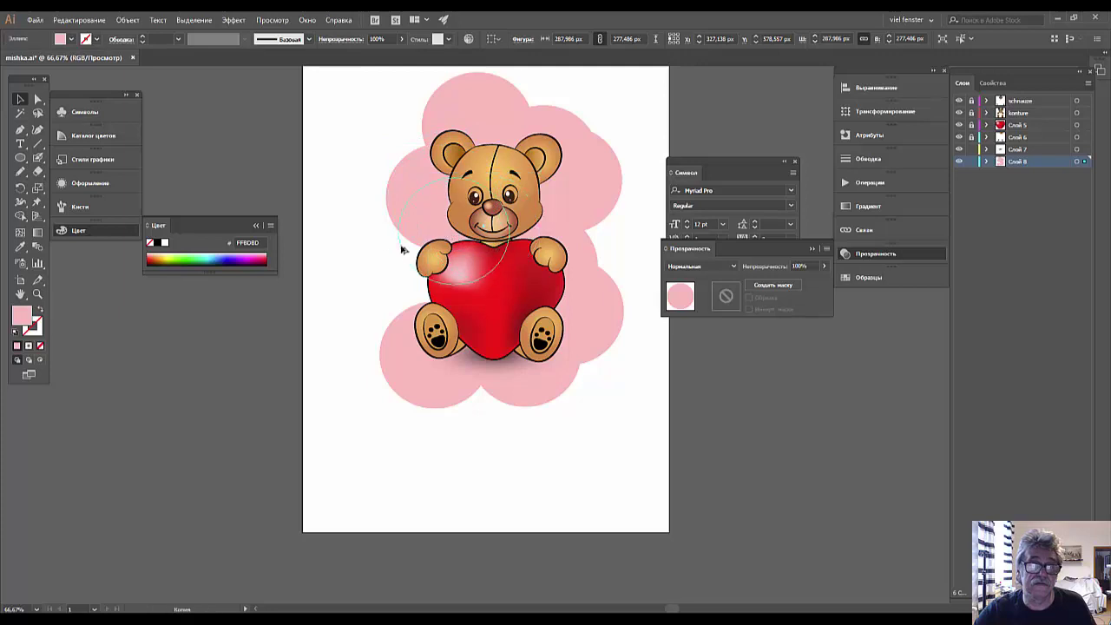
Move the pink ellipse behind the heart to the cloud's lower right and flatten it vertically
click(417, 326)
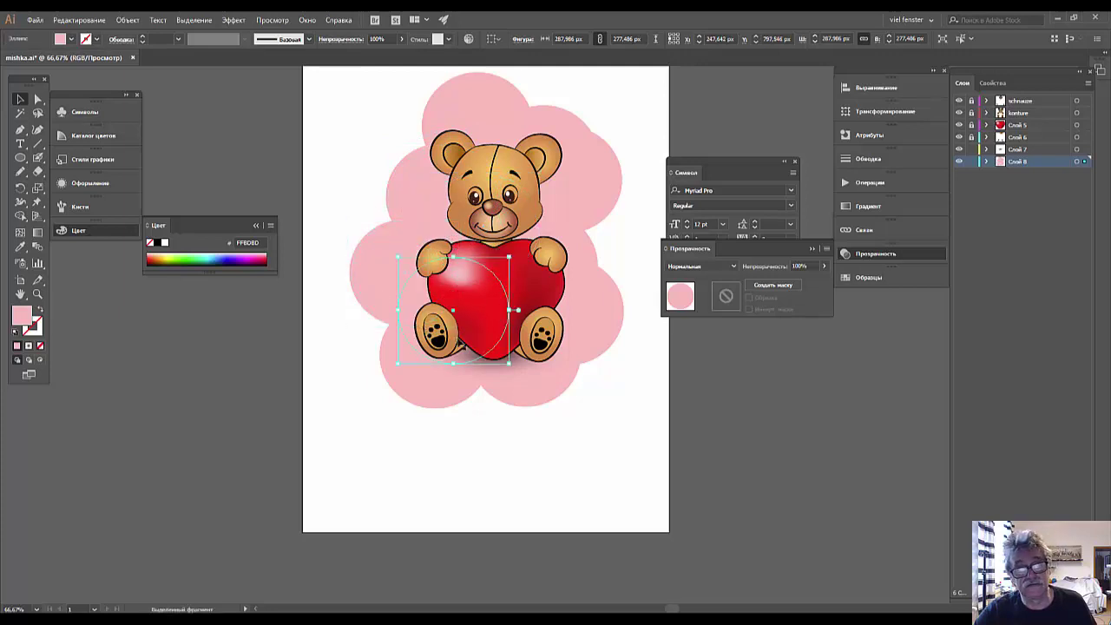
drag(491, 319, 577, 325)
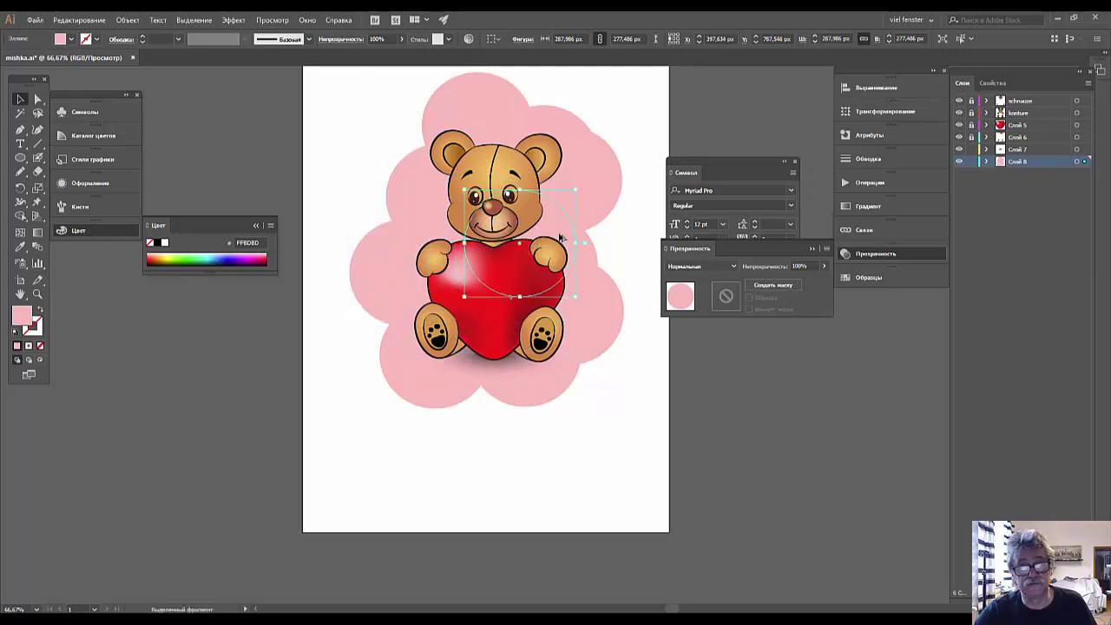
drag(578, 326, 609, 344)
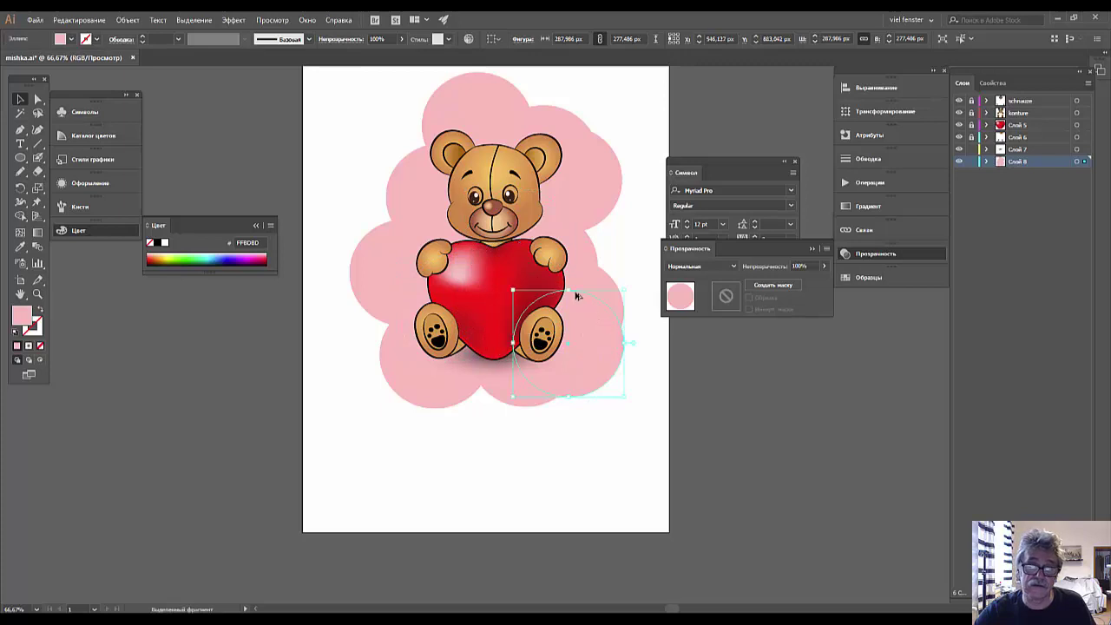
drag(571, 290, 570, 322)
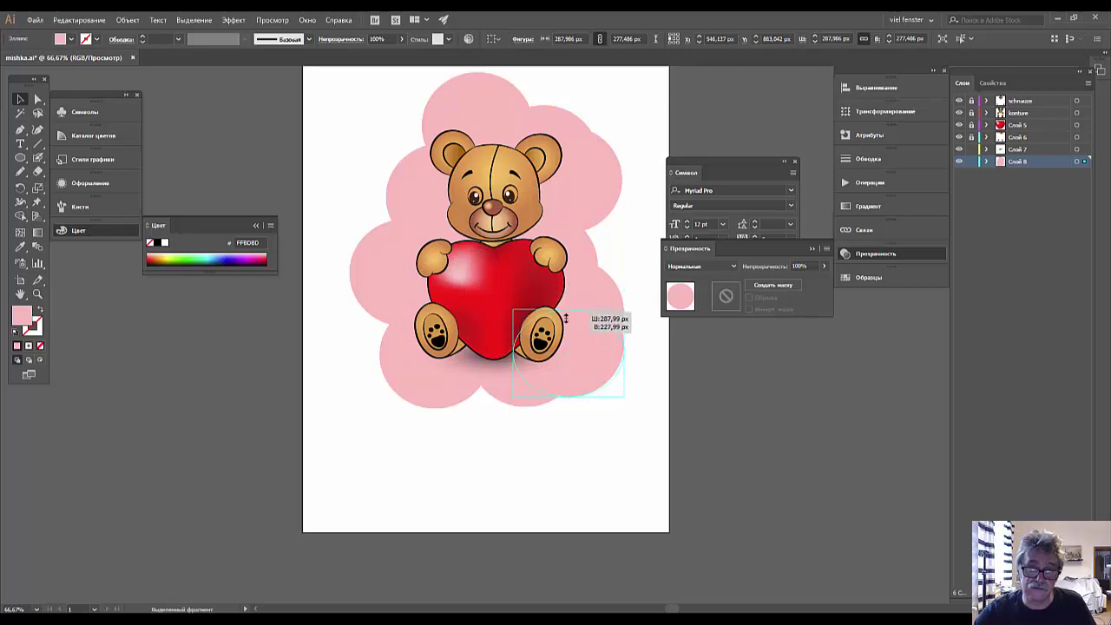
Reposition the shadow ellipse under the heart and lock its layer
click(594, 372)
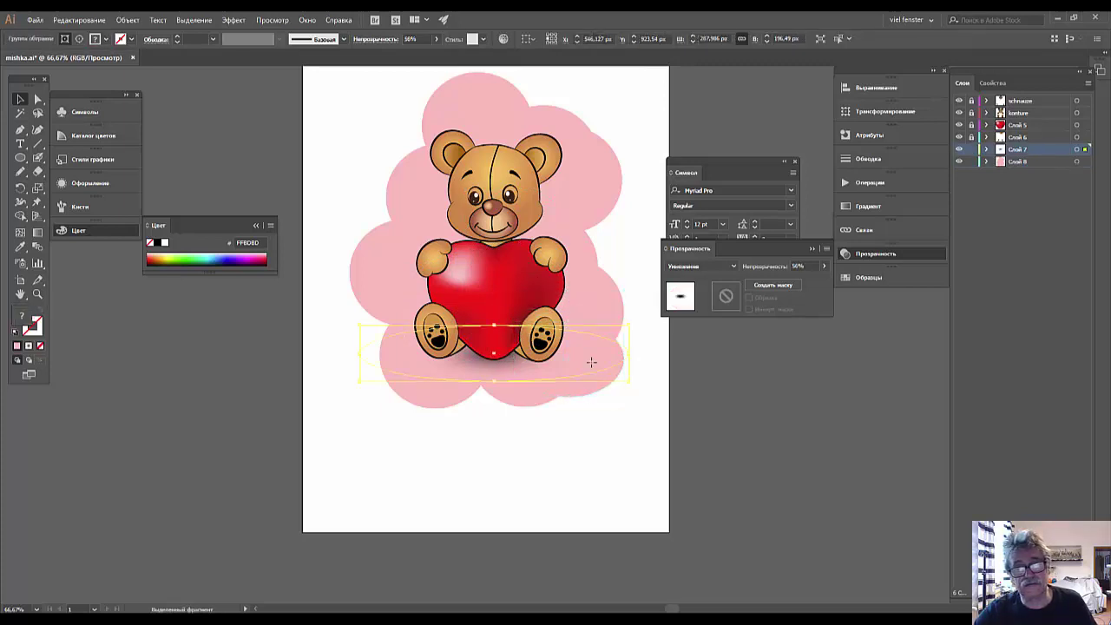
click(611, 445)
click(598, 369)
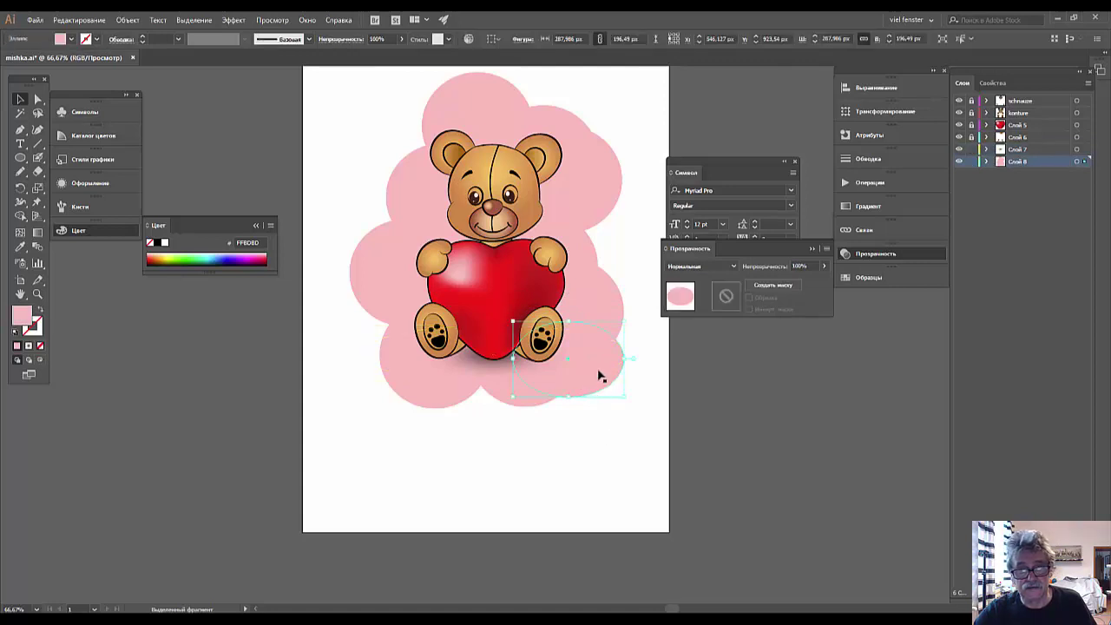
drag(597, 369, 598, 384)
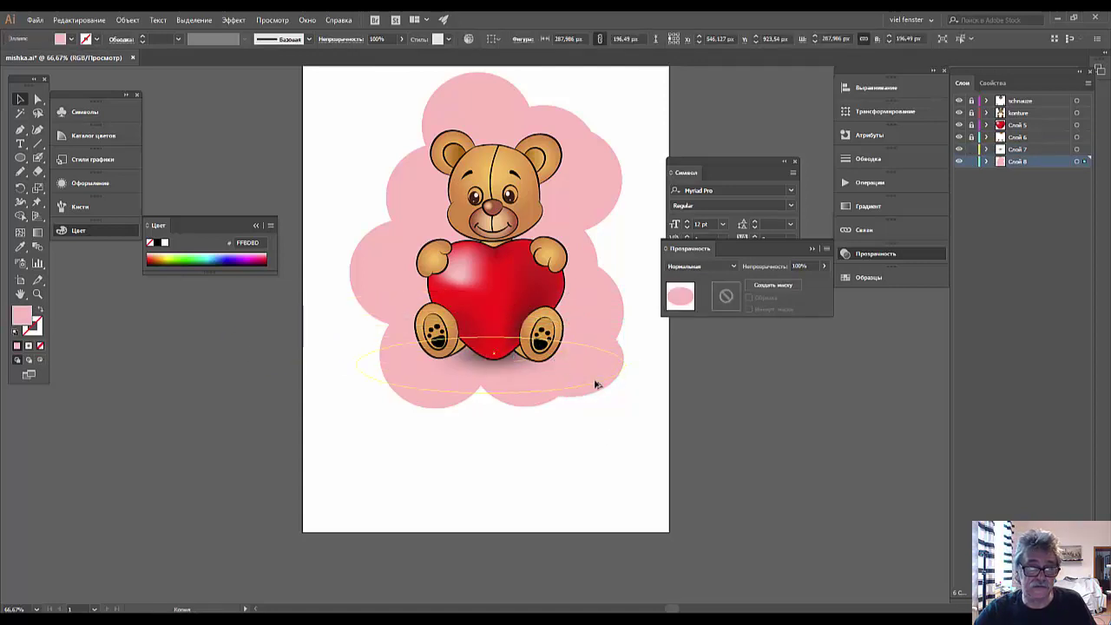
key(ctrl+z)
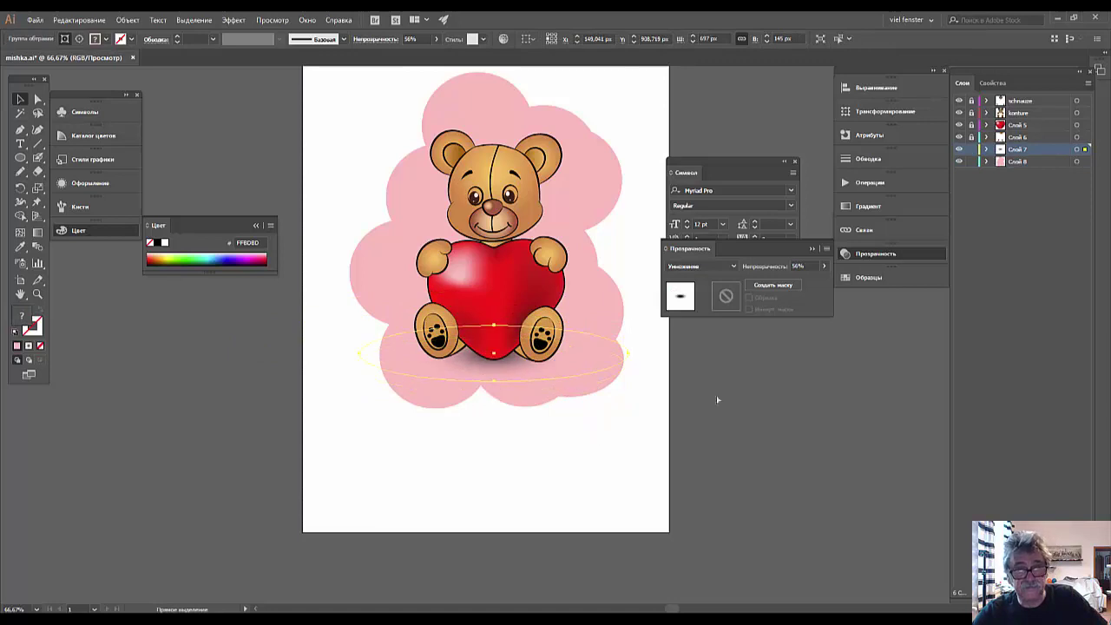
click(972, 150)
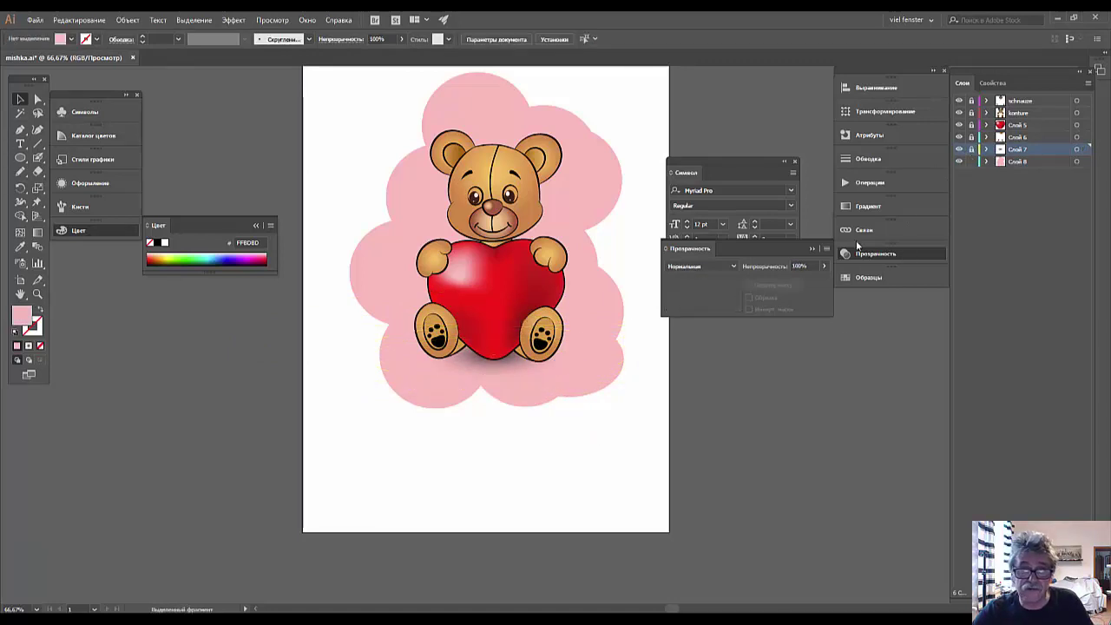
Move the right pink ellipse behind the left foot, then select the ellipse left of the heart
click(608, 368)
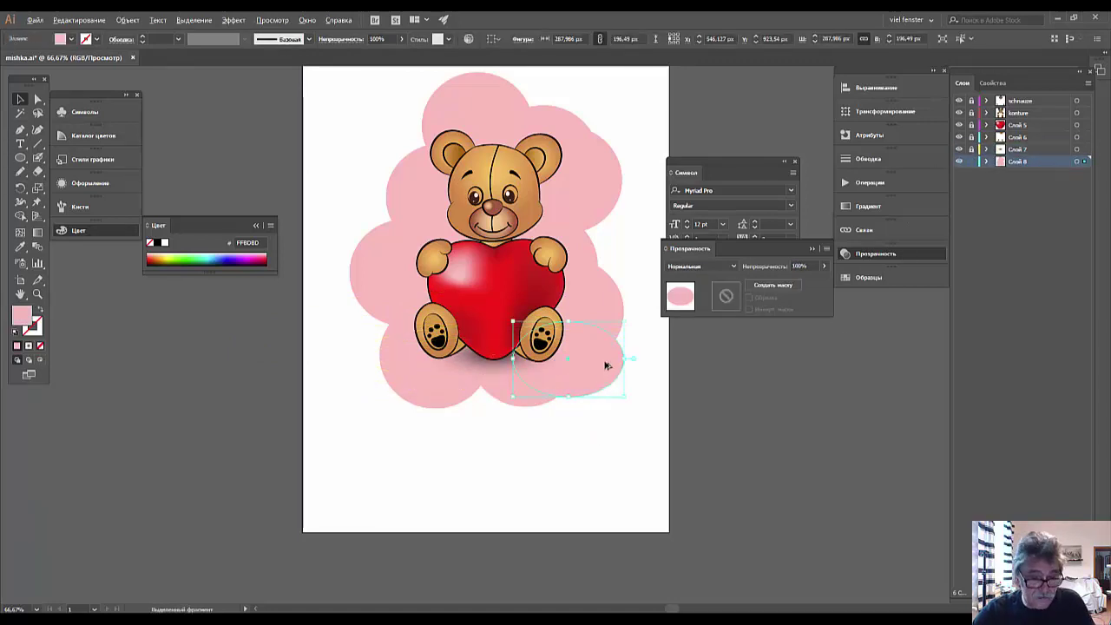
mouse_move(609, 373)
mouse_down()
mouse_move(449, 344)
mouse_move(415, 220)
mouse_move(420, 240)
mouse_up()
click(530, 461)
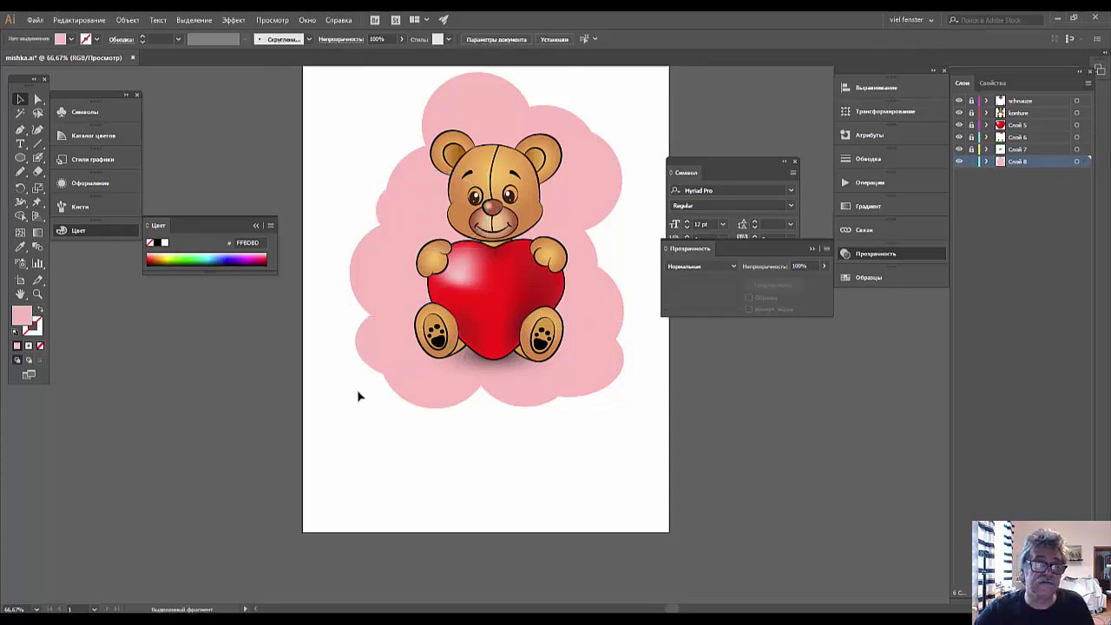
click(377, 279)
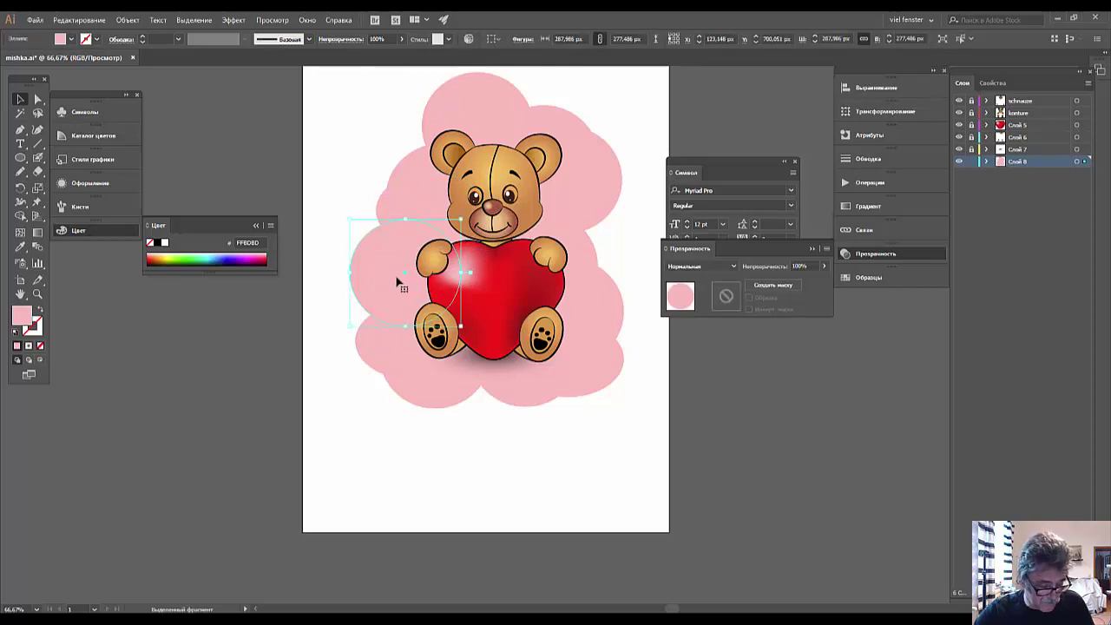
Shrink a pink ellipse to a small circle, place copies on the cloud, and delete a stray one
drag(398, 282, 405, 491)
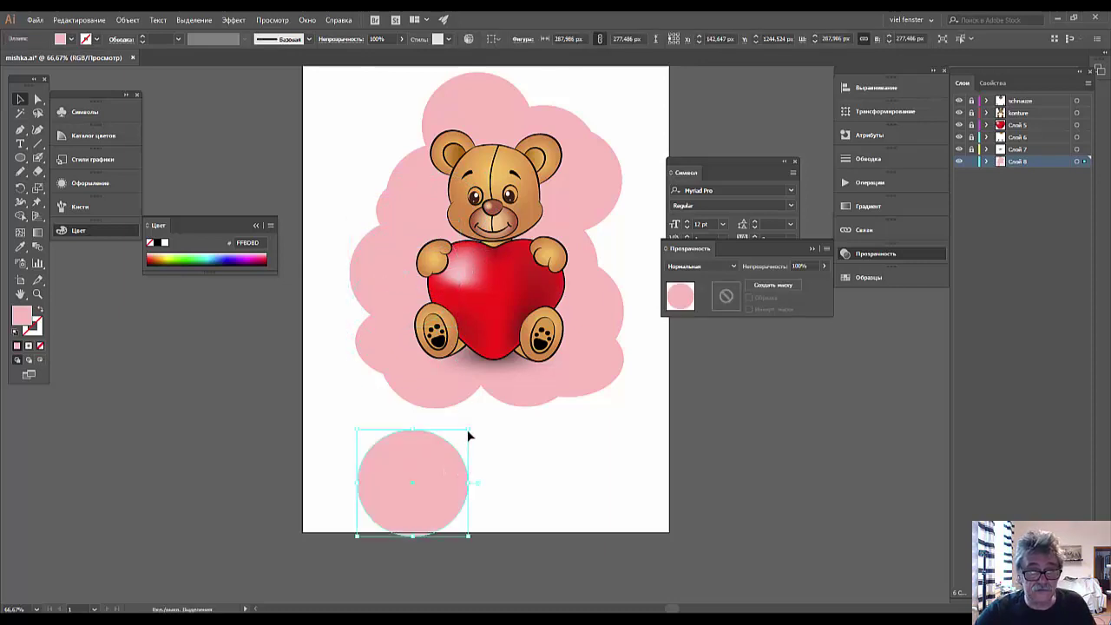
mouse_move(467, 429)
mouse_down()
mouse_move(387, 497)
mouse_move(384, 516)
mouse_move(625, 253)
mouse_up()
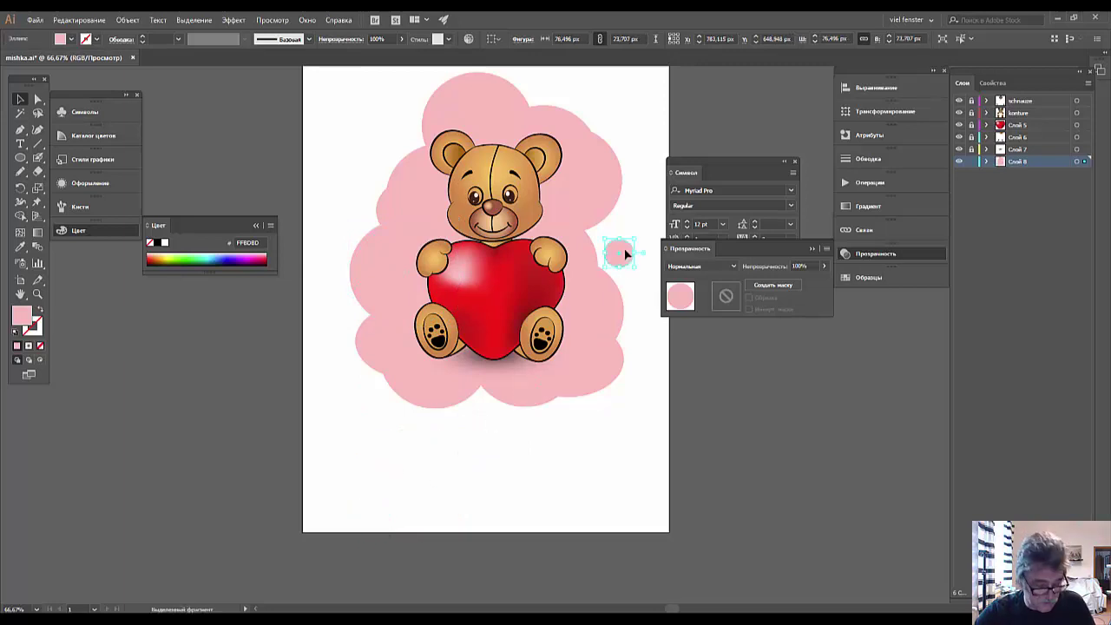
mouse_move(625, 253)
mouse_down()
mouse_move(391, 155)
mouse_move(377, 236)
mouse_up()
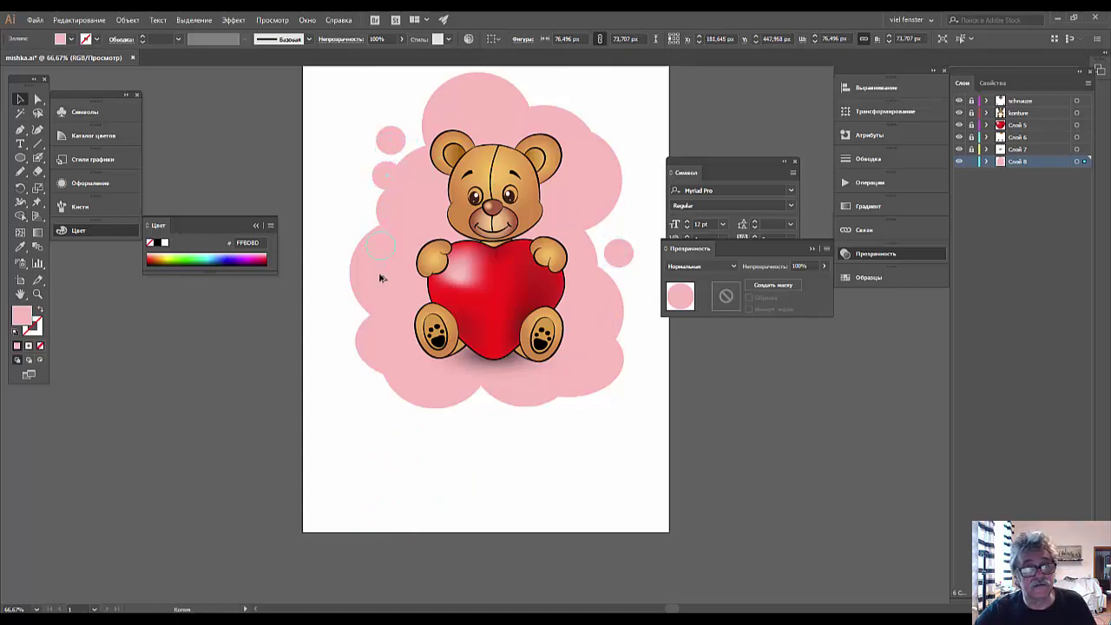
mouse_move(380, 278)
mouse_down()
mouse_move(367, 317)
mouse_move(597, 172)
mouse_up()
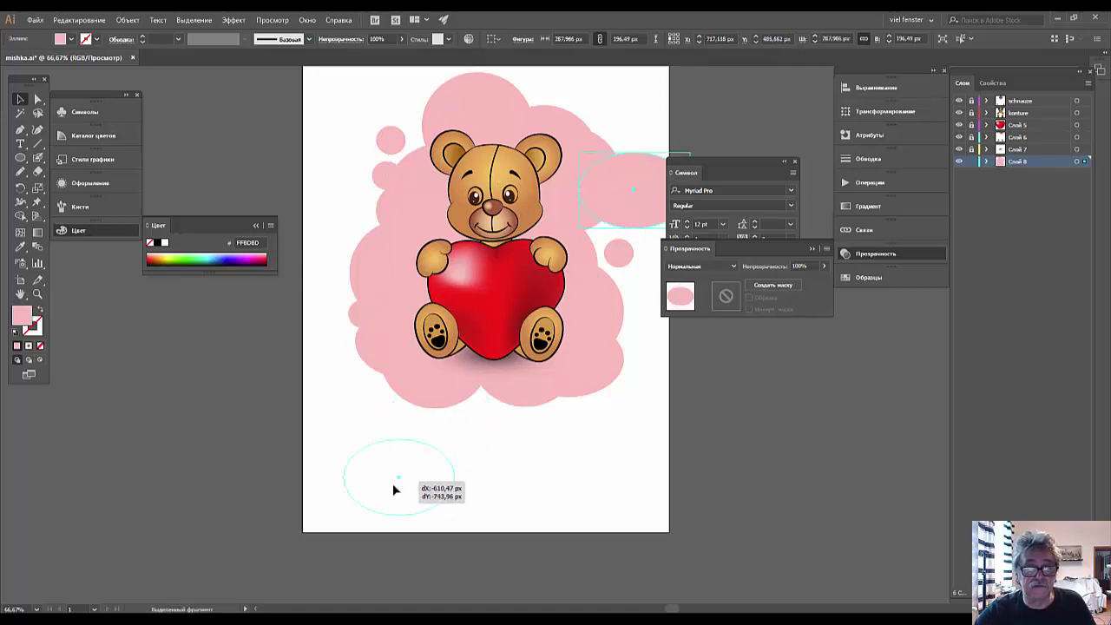
drag(613, 213, 399, 496)
key(Delete)
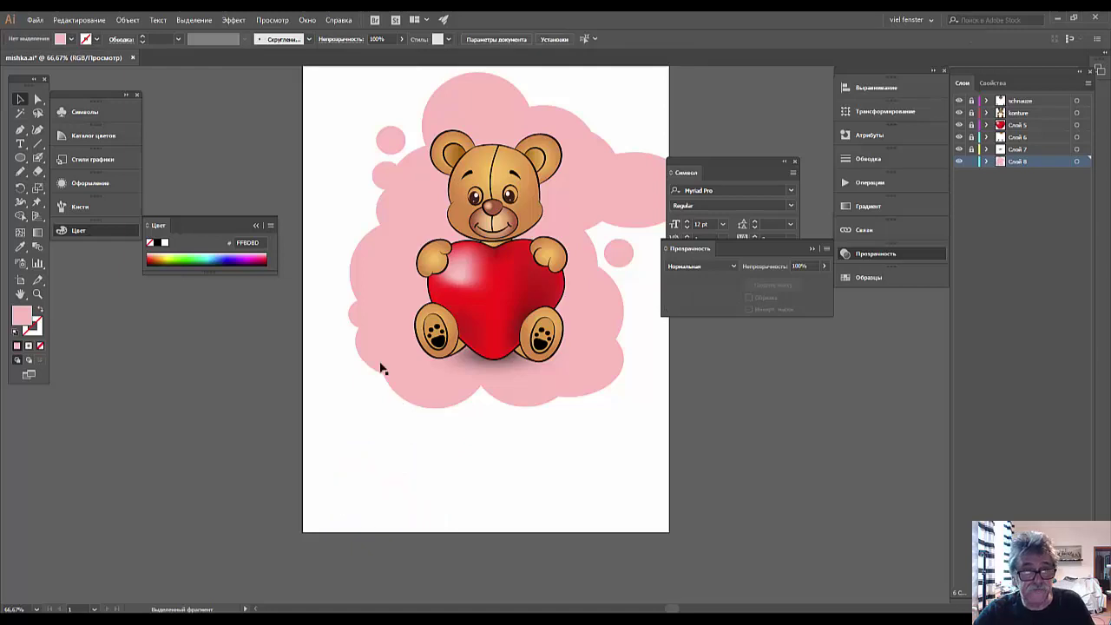
Delete the stray upper-right ellipse and duplicate the small circle toward the lower left
click(359, 315)
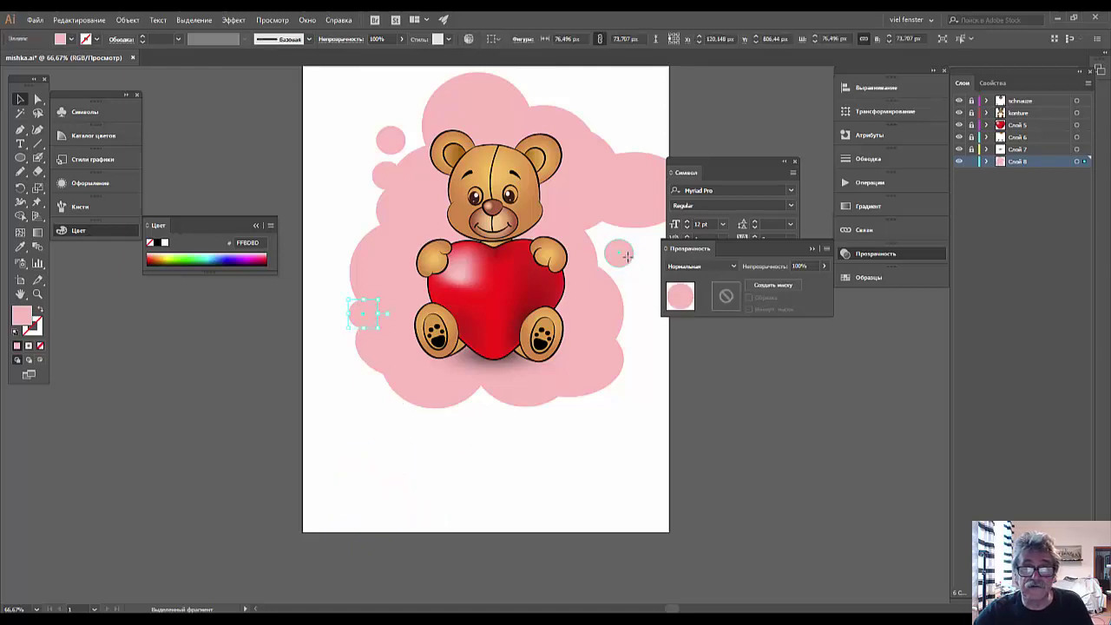
click(636, 223)
key(Delete)
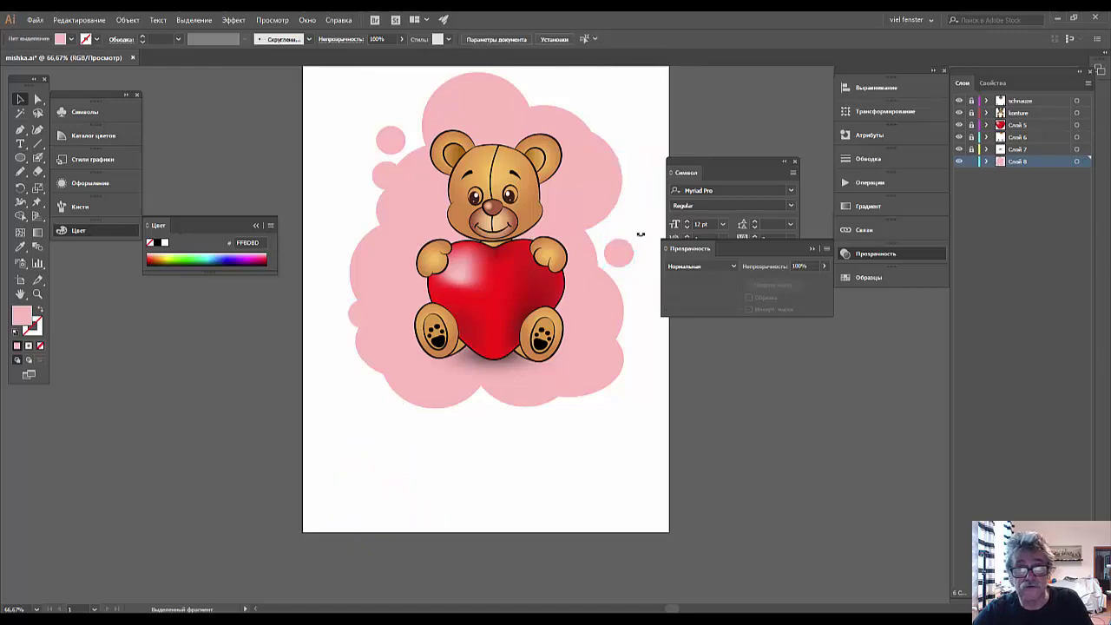
click(621, 253)
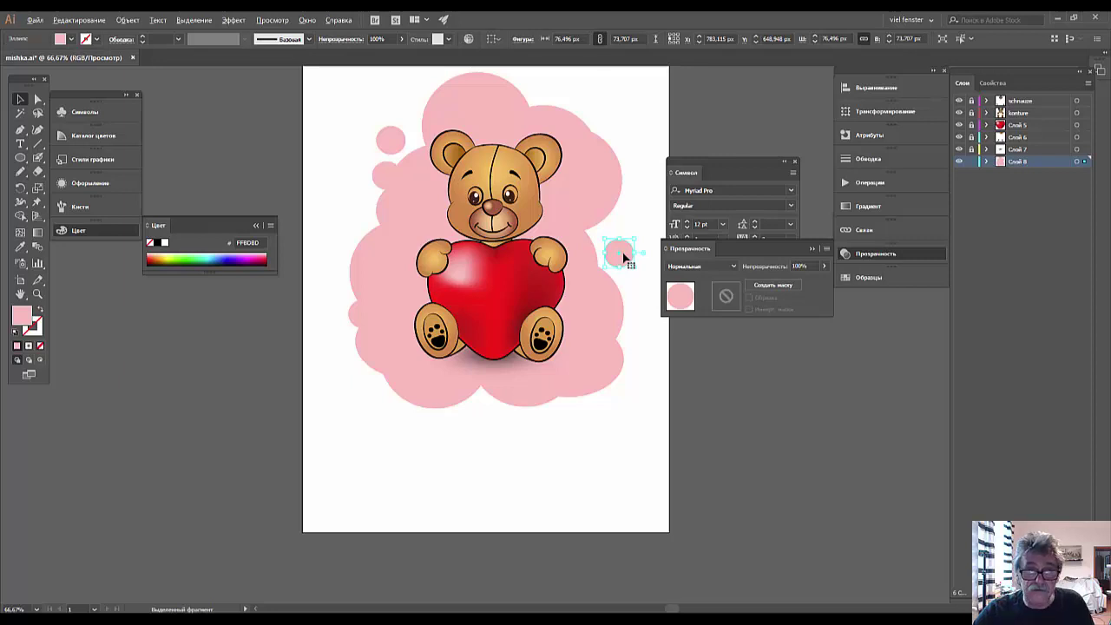
mouse_move(623, 251)
mouse_down()
mouse_move(623, 188)
mouse_move(615, 392)
mouse_move(379, 376)
mouse_move(387, 464)
mouse_move(385, 454)
mouse_up()
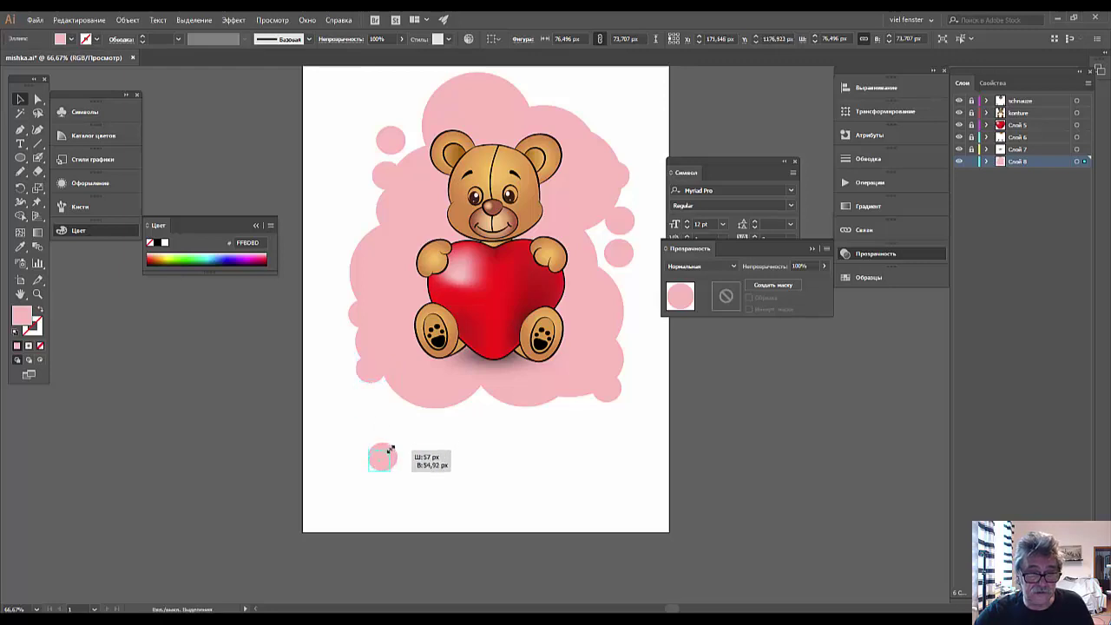
click(388, 474)
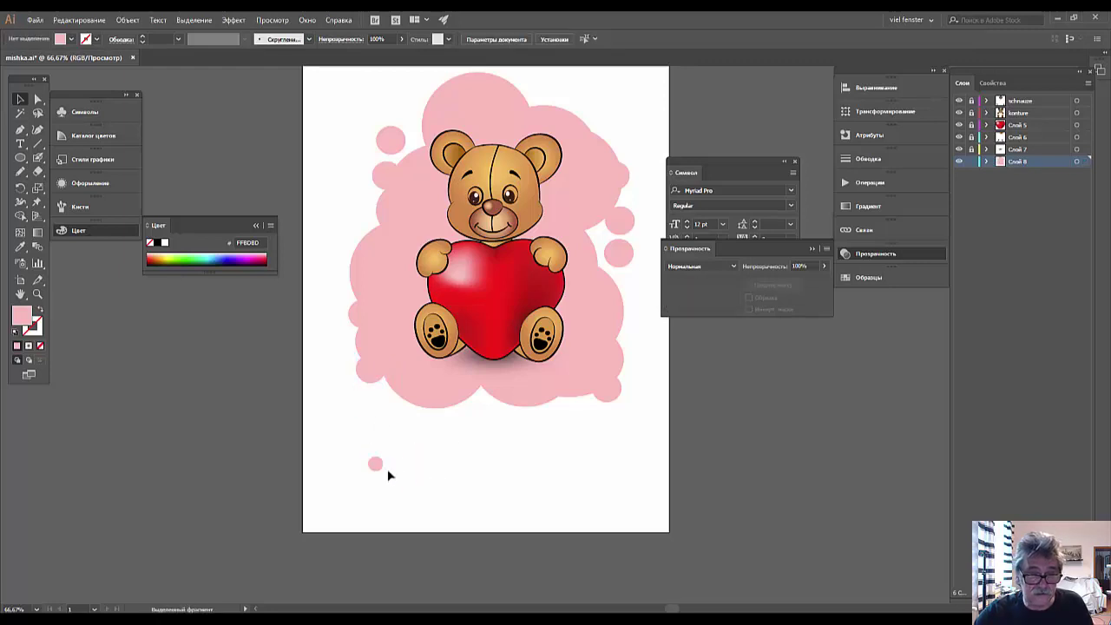
click(376, 464)
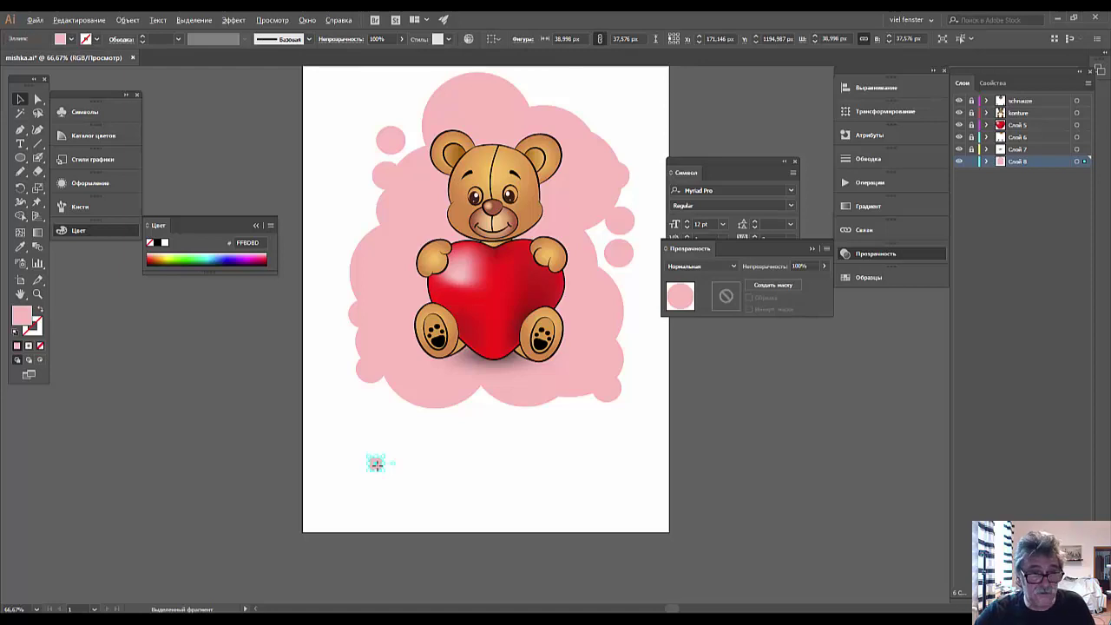
Copy more small circles around the cloud's top and lower edges, then zoom out
mouse_move(378, 467)
mouse_down()
mouse_move(339, 287)
mouse_move(368, 114)
mouse_move(629, 193)
mouse_move(647, 221)
mouse_move(619, 141)
mouse_move(578, 101)
mouse_move(597, 96)
mouse_up()
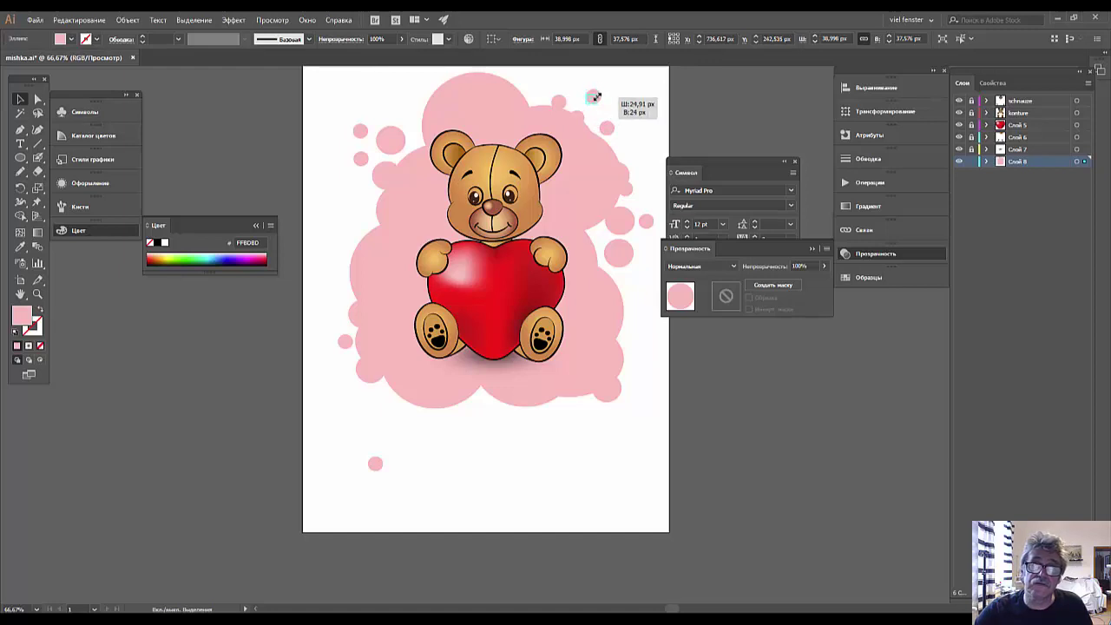
click(652, 237)
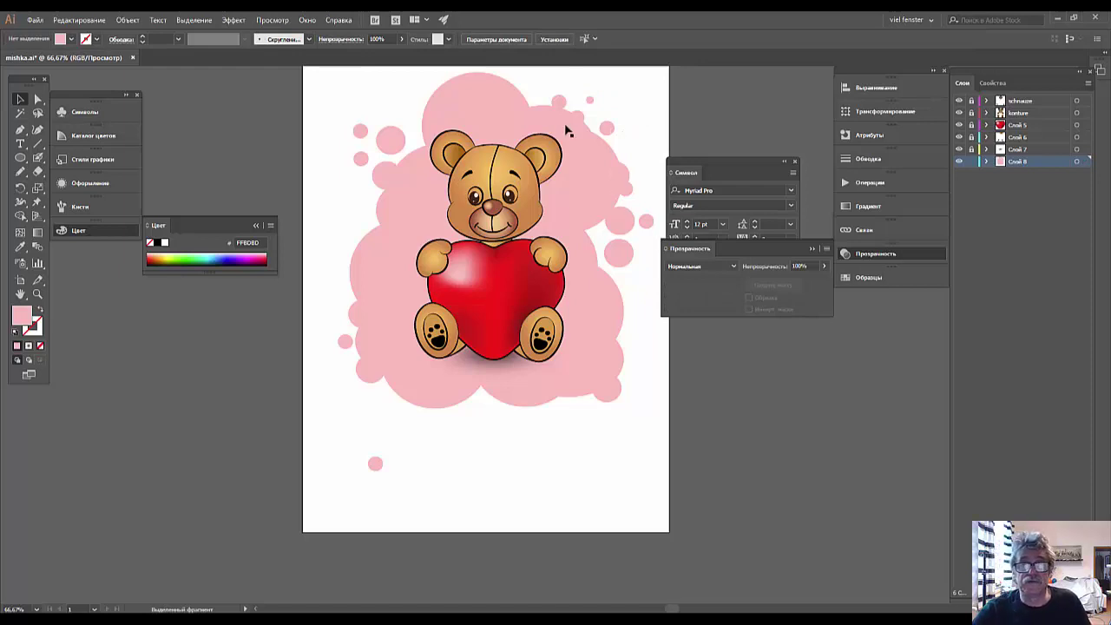
click(591, 100)
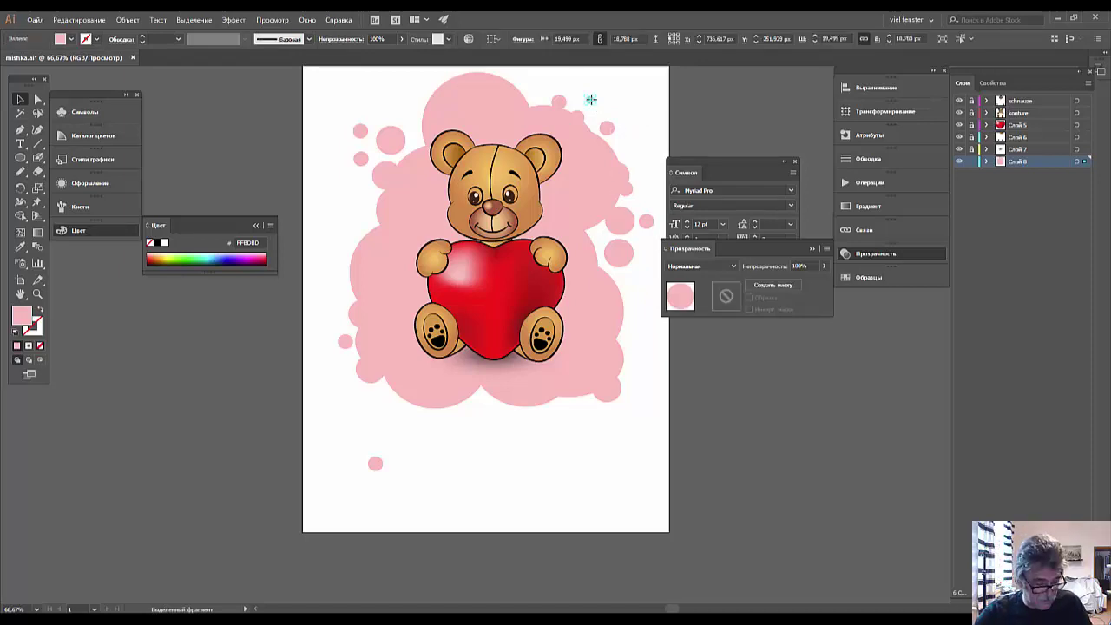
drag(591, 99, 384, 383)
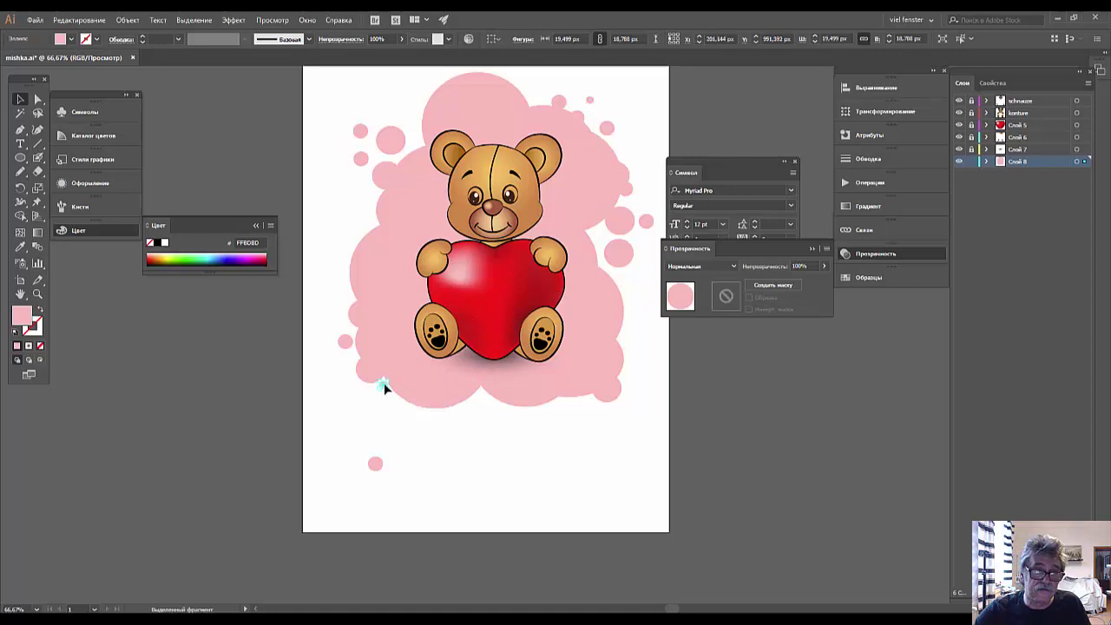
mouse_move(383, 383)
mouse_down()
mouse_move(365, 199)
mouse_move(652, 358)
mouse_up()
click(717, 435)
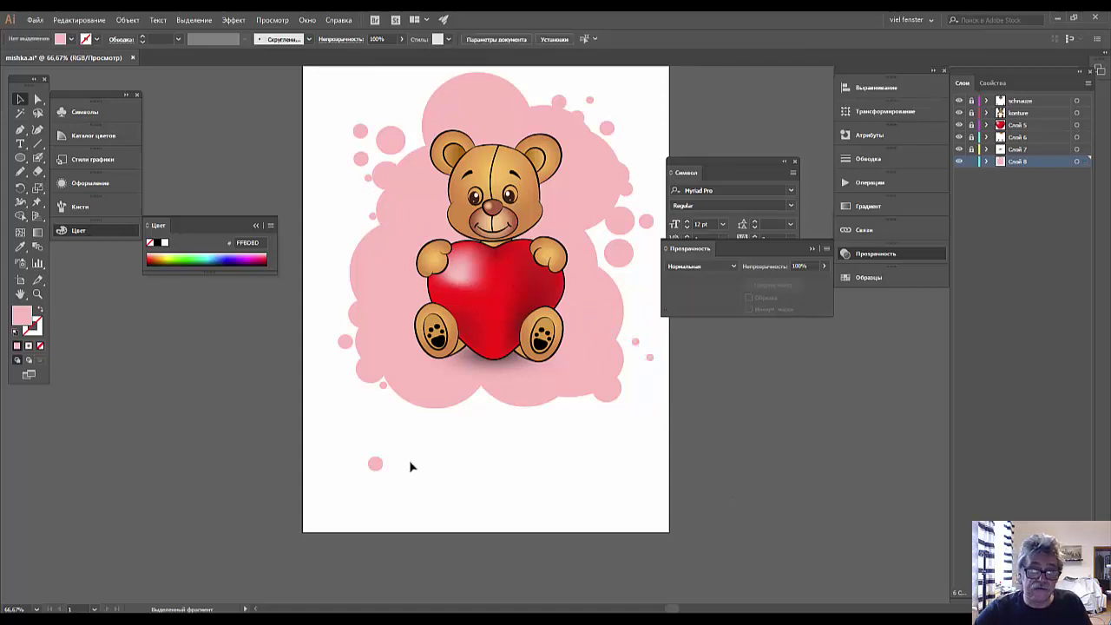
drag(374, 464, 402, 419)
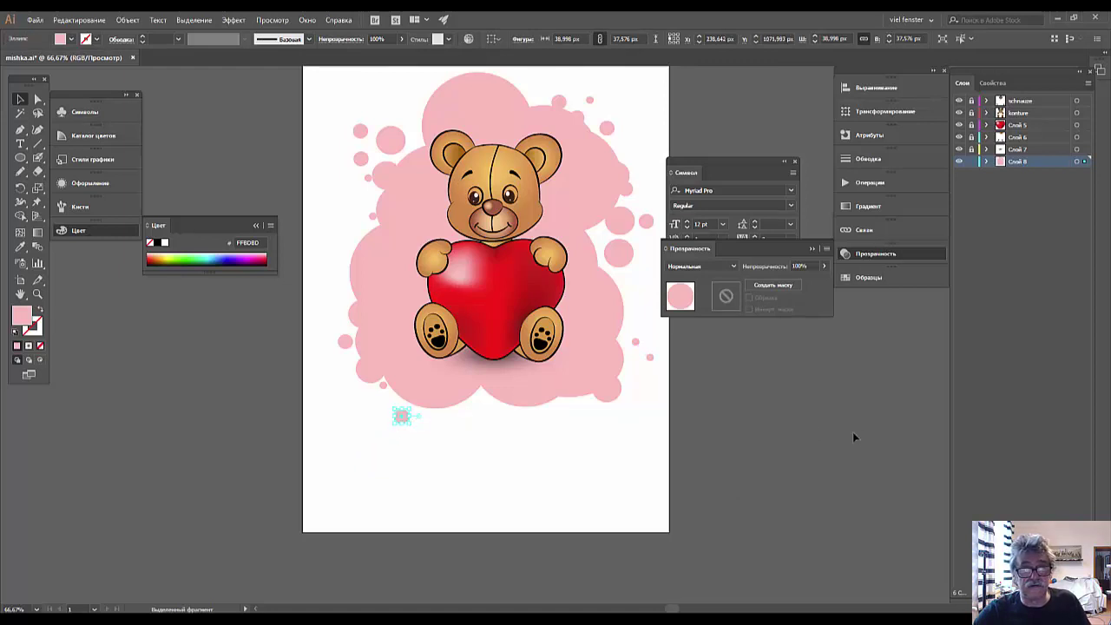
click(874, 449)
key(ctrl+minus)
key(ctrl+minus)
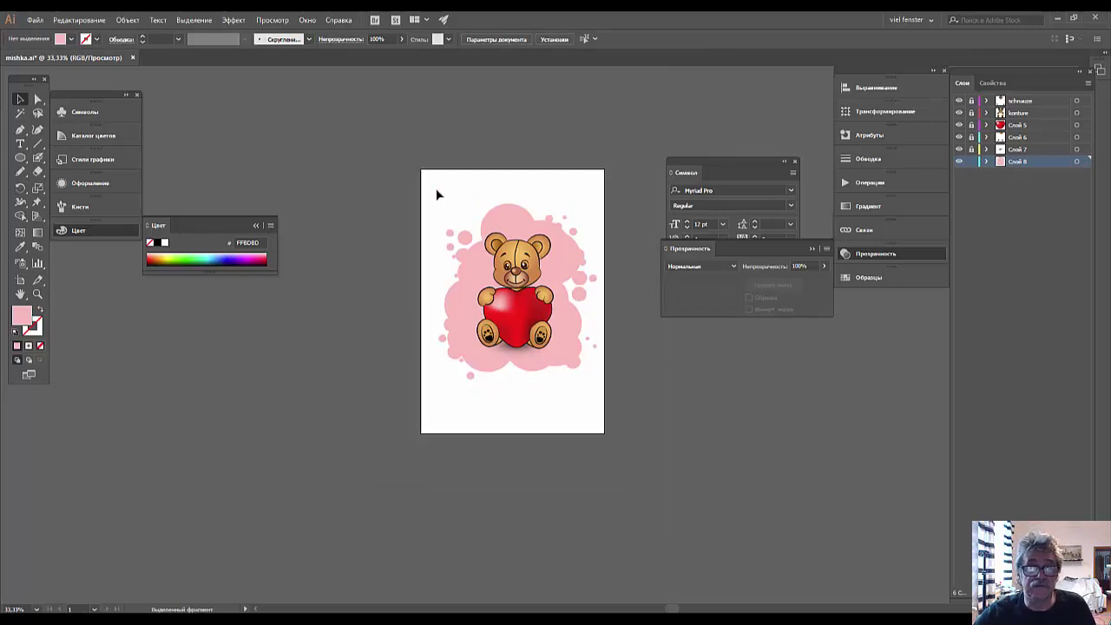
Select the pink backdrop shapes and dock the Transparency panel below Swatches in the right dock
drag(427, 197, 605, 391)
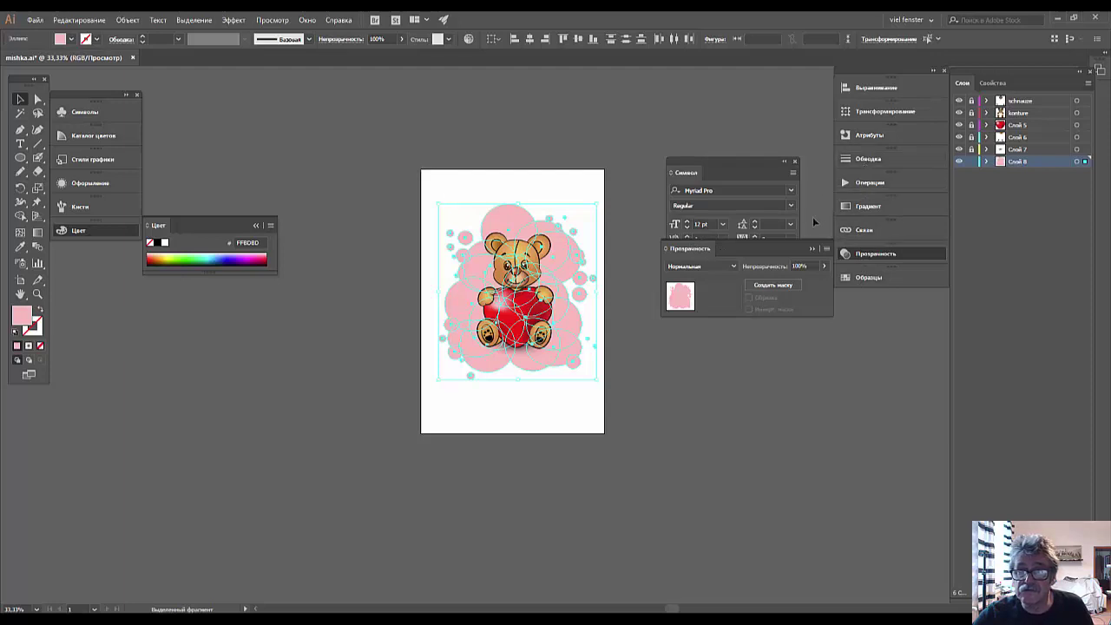
drag(789, 243, 806, 342)
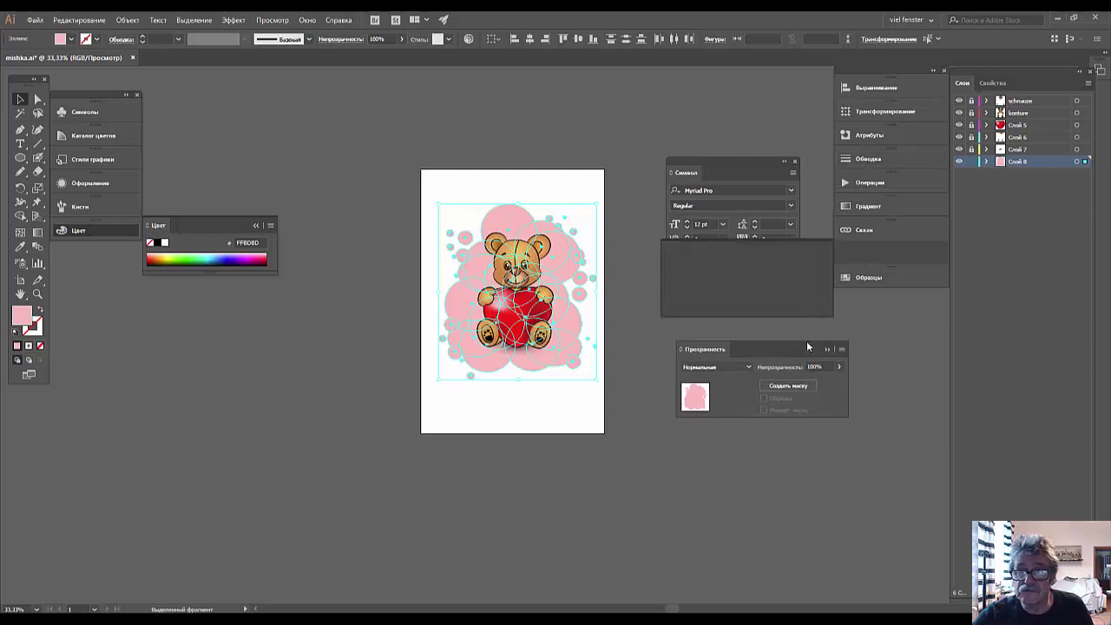
click(868, 159)
click(868, 159)
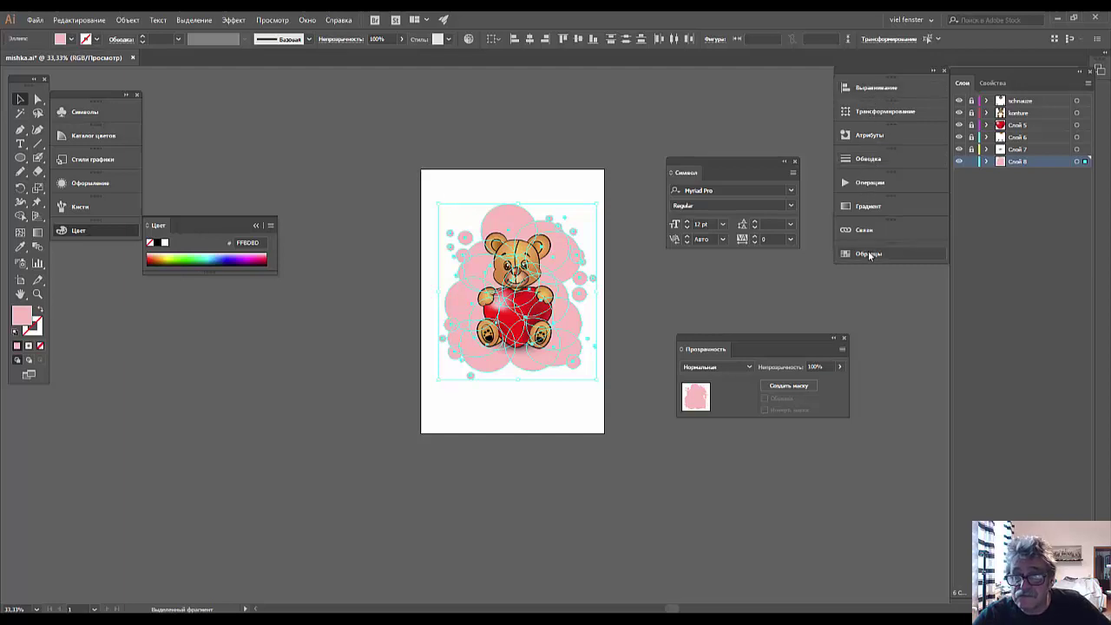
click(835, 339)
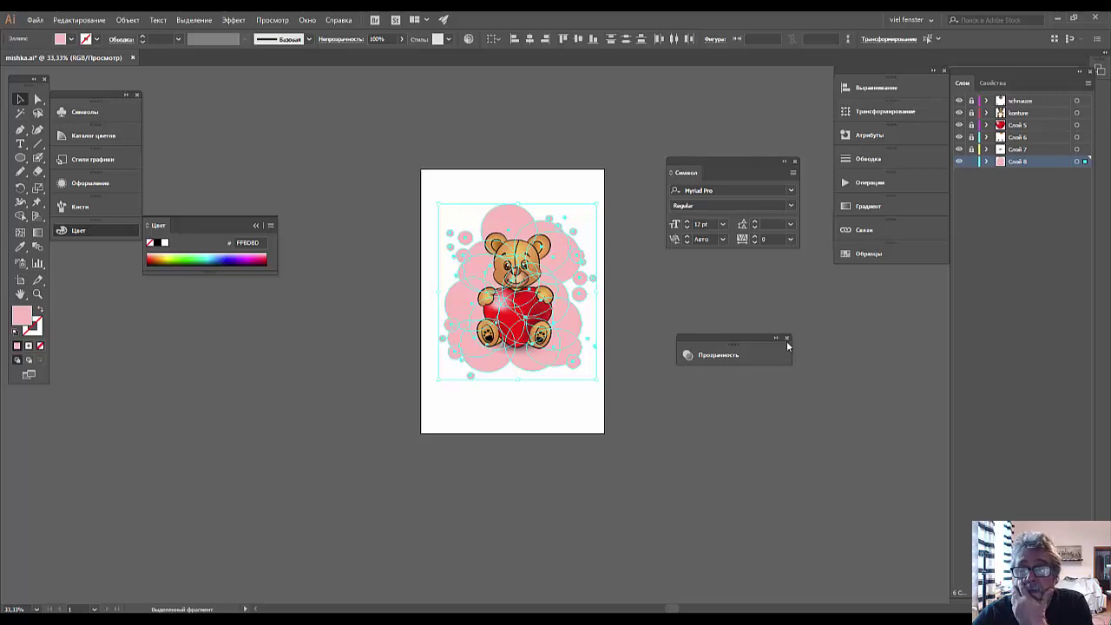
drag(721, 337, 875, 274)
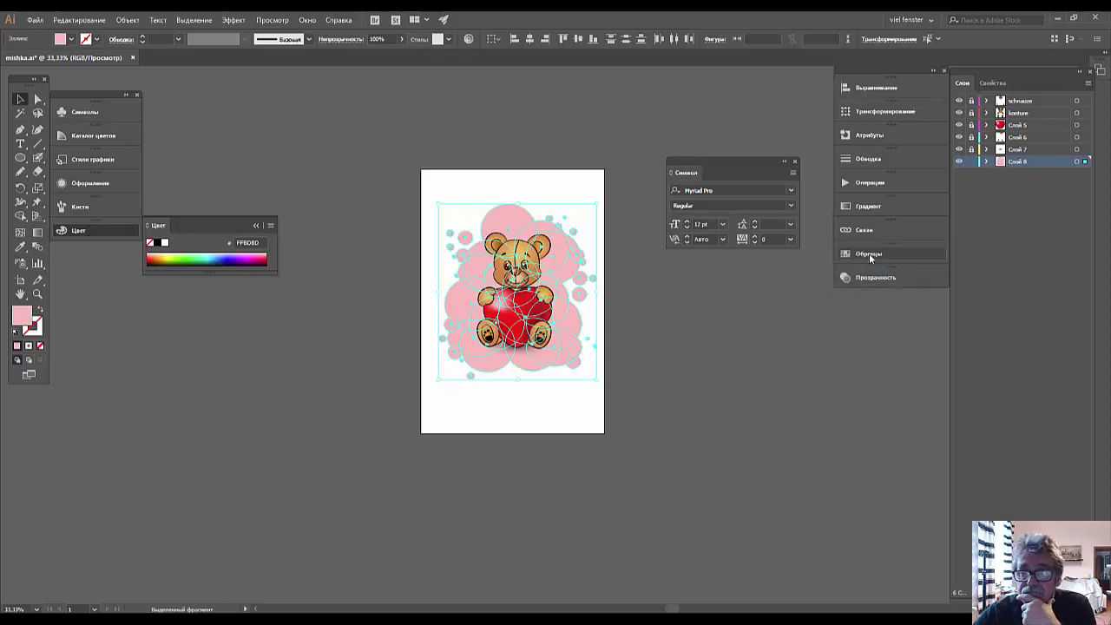
click(306, 21)
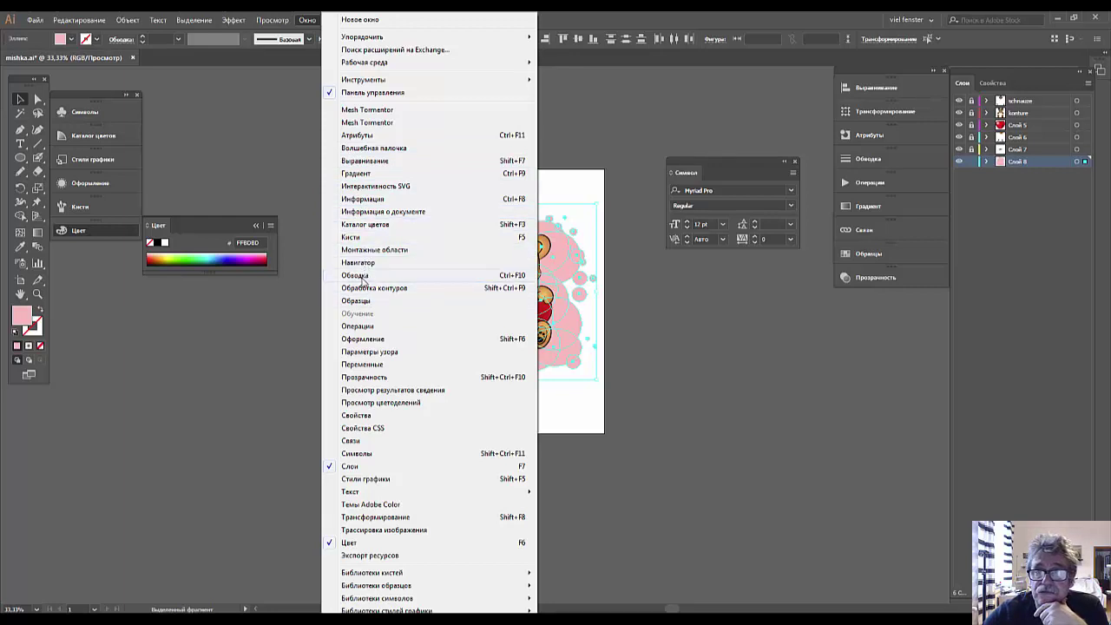
Unite the selected pink circles into one cloud shape with Pathfinder
click(363, 287)
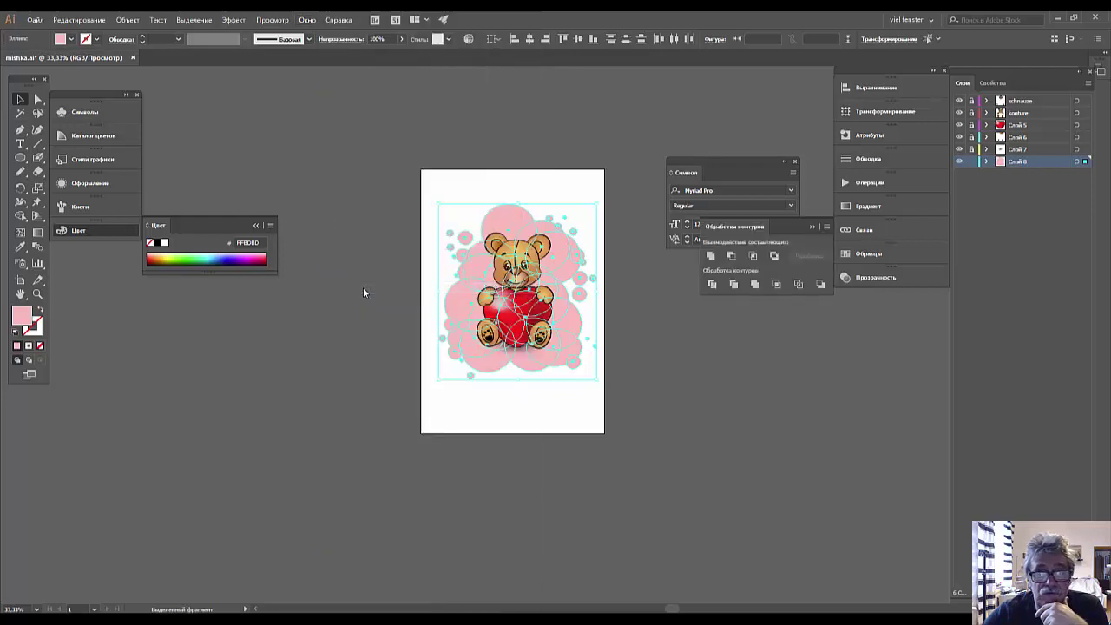
click(710, 257)
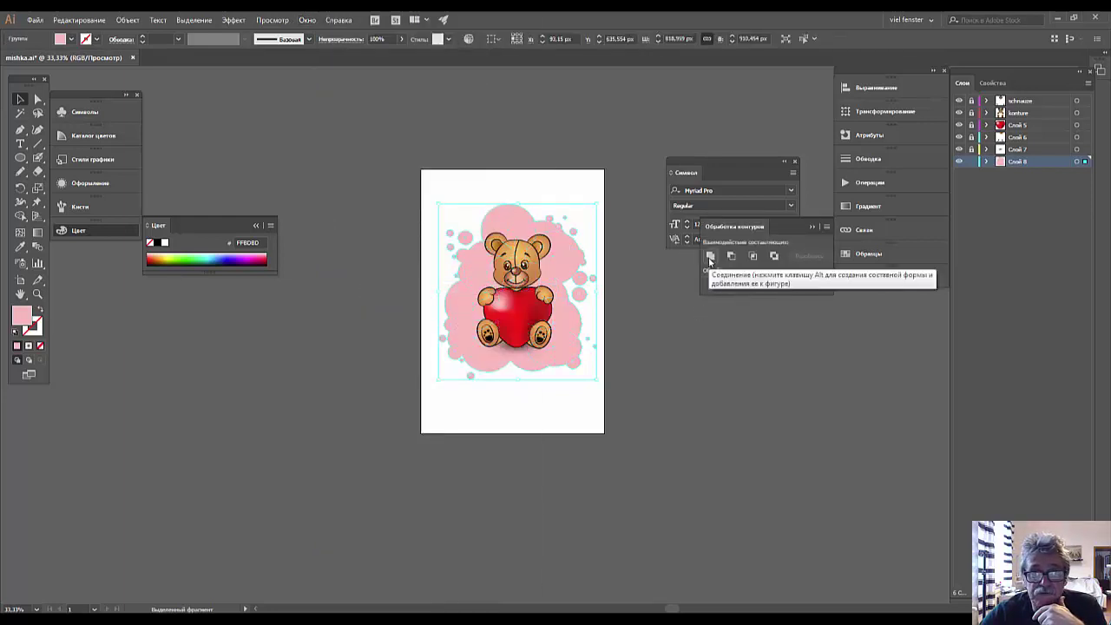
click(683, 368)
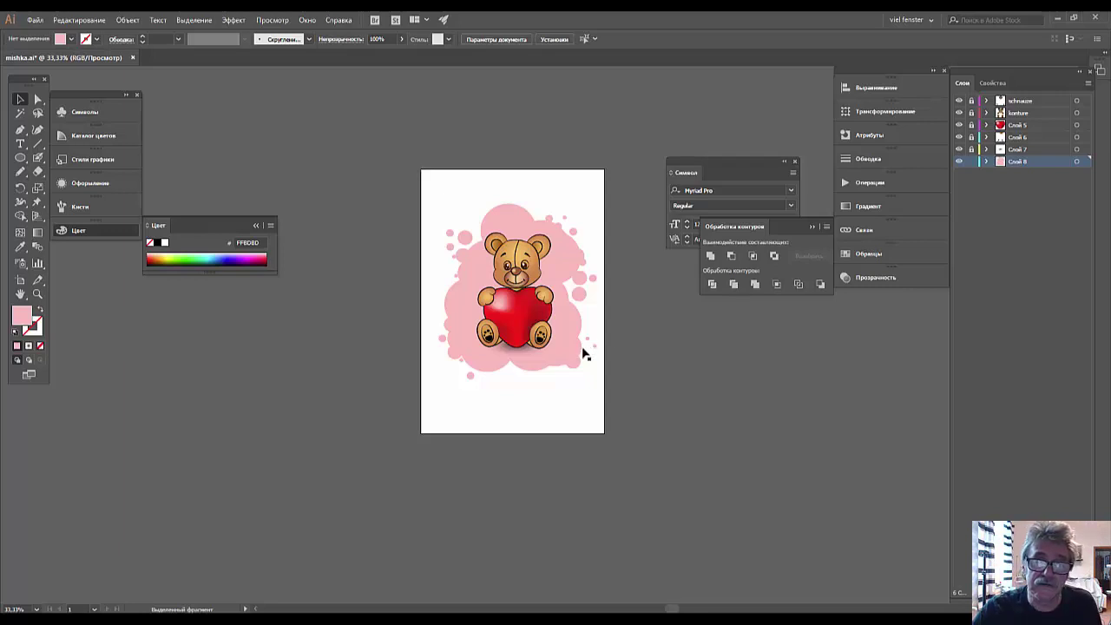
Scale the bear artwork down slightly and nudge it right and up
mouse_move(428, 195)
mouse_down()
mouse_move(599, 406)
mouse_move(588, 403)
mouse_up()
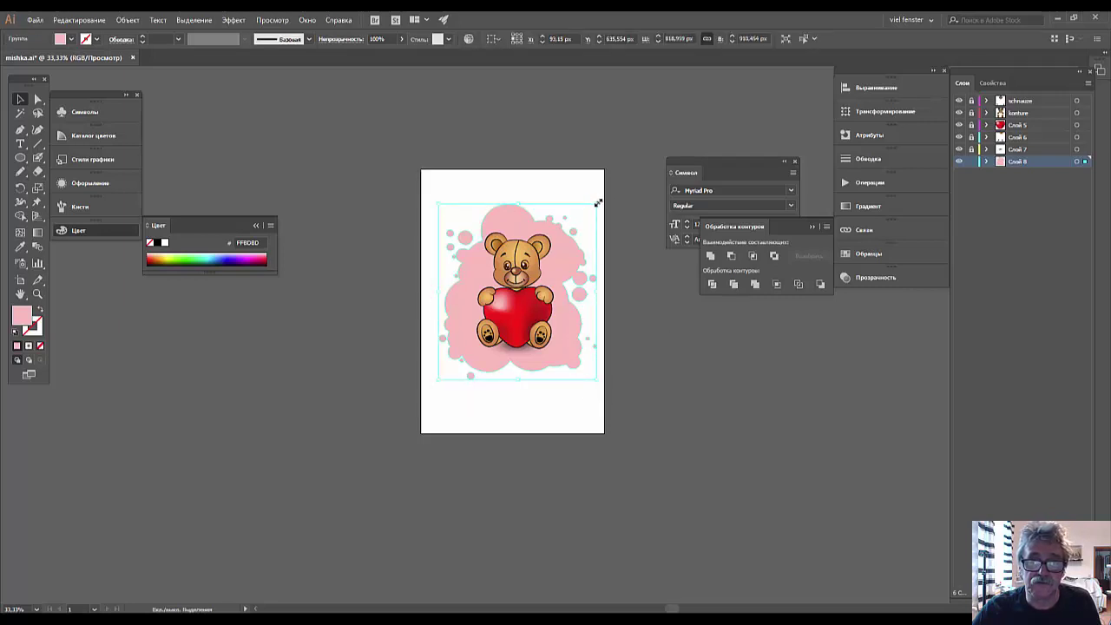
drag(599, 202, 589, 214)
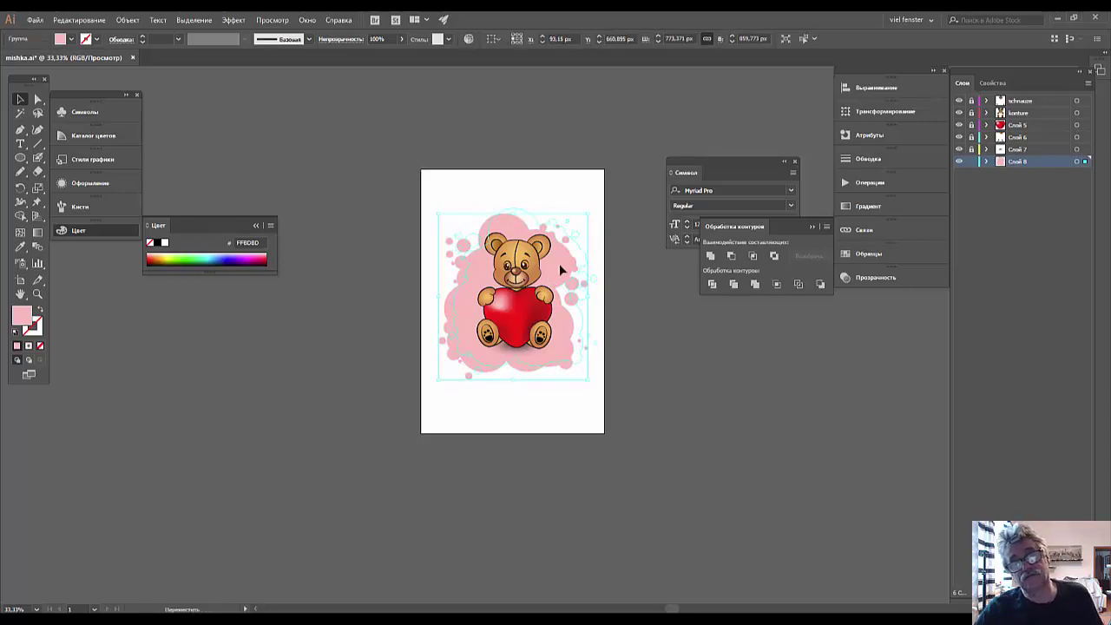
drag(559, 263, 570, 258)
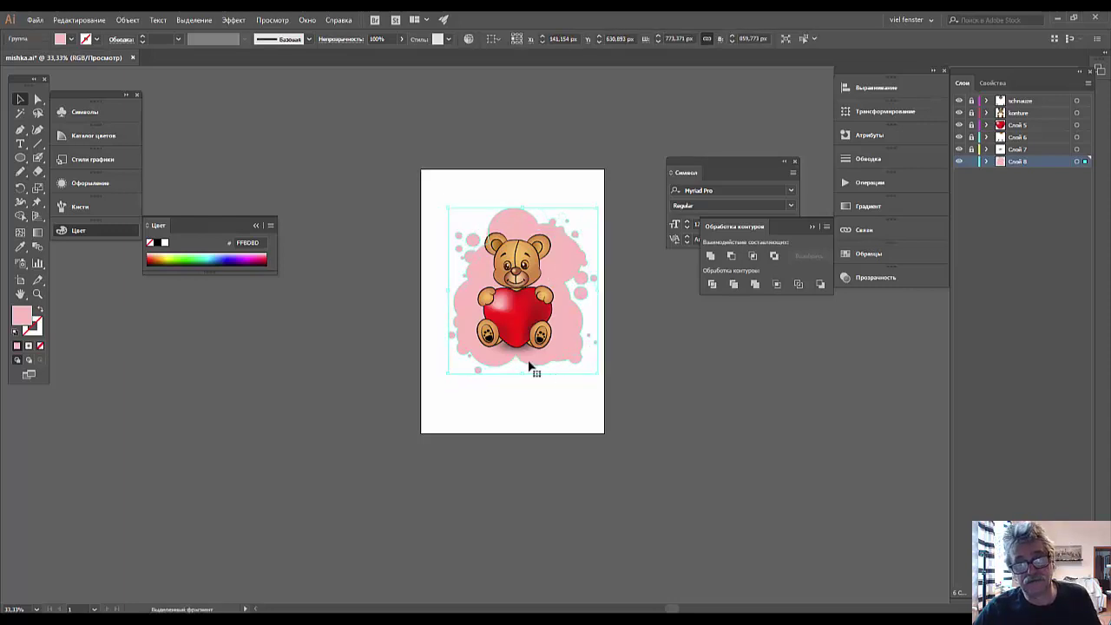
click(534, 382)
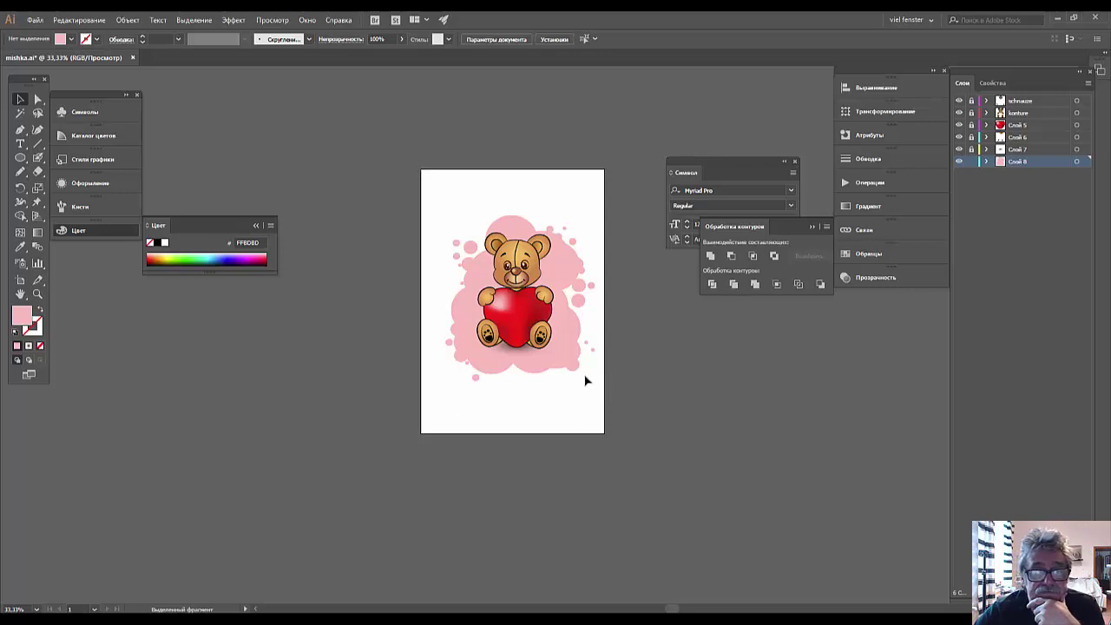
drag(429, 187, 599, 406)
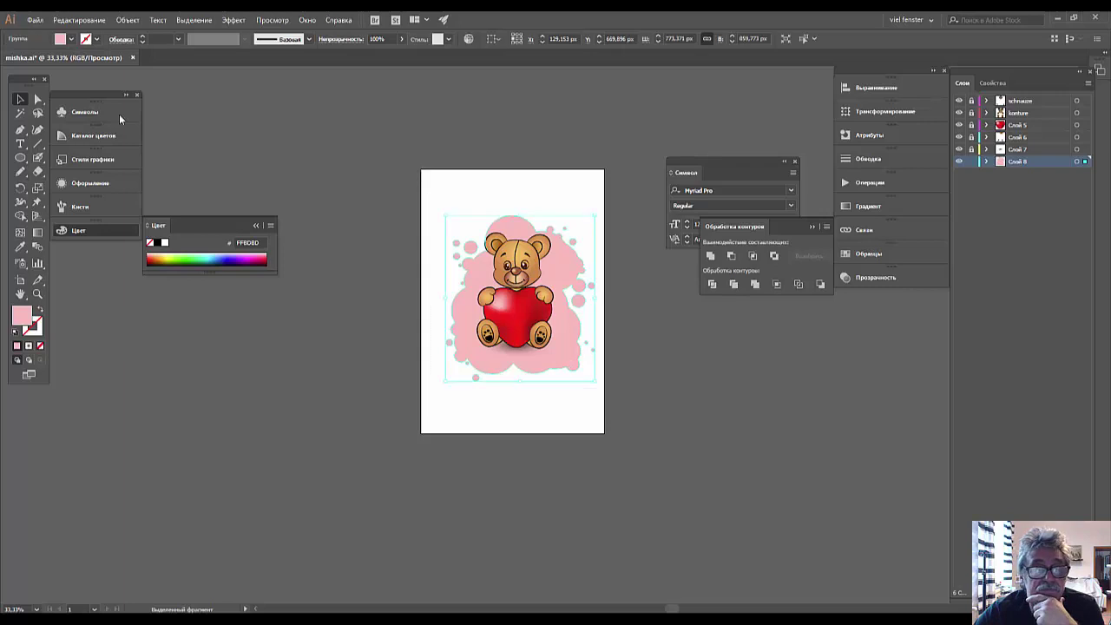
Expand the bear artwork with Object > Expand and enlarge it toward the upper left
click(128, 20)
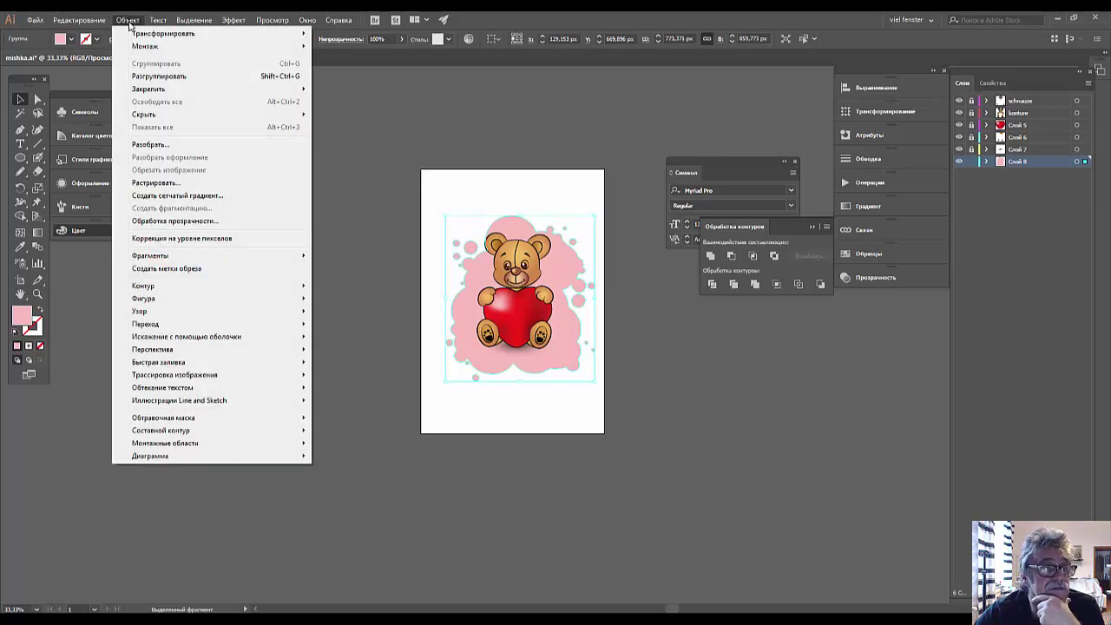
click(147, 146)
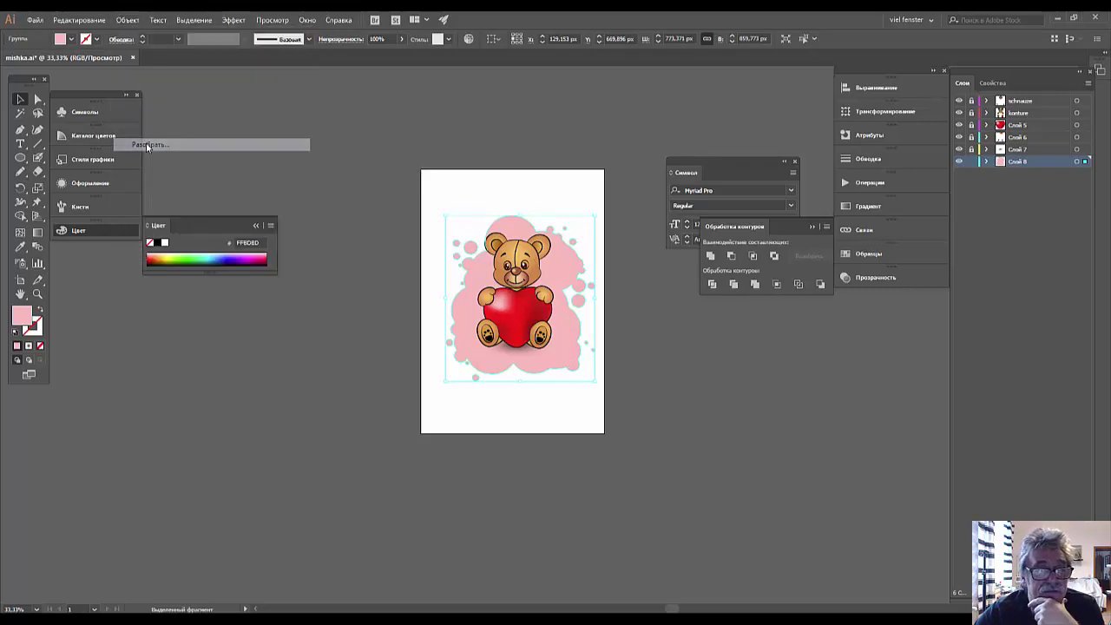
click(640, 368)
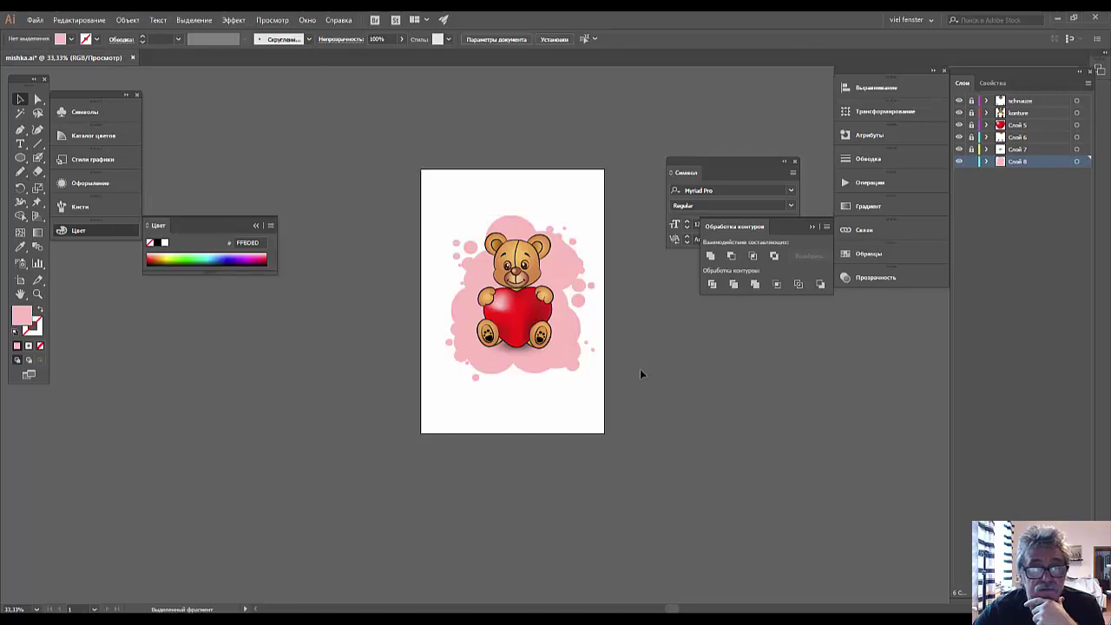
click(553, 279)
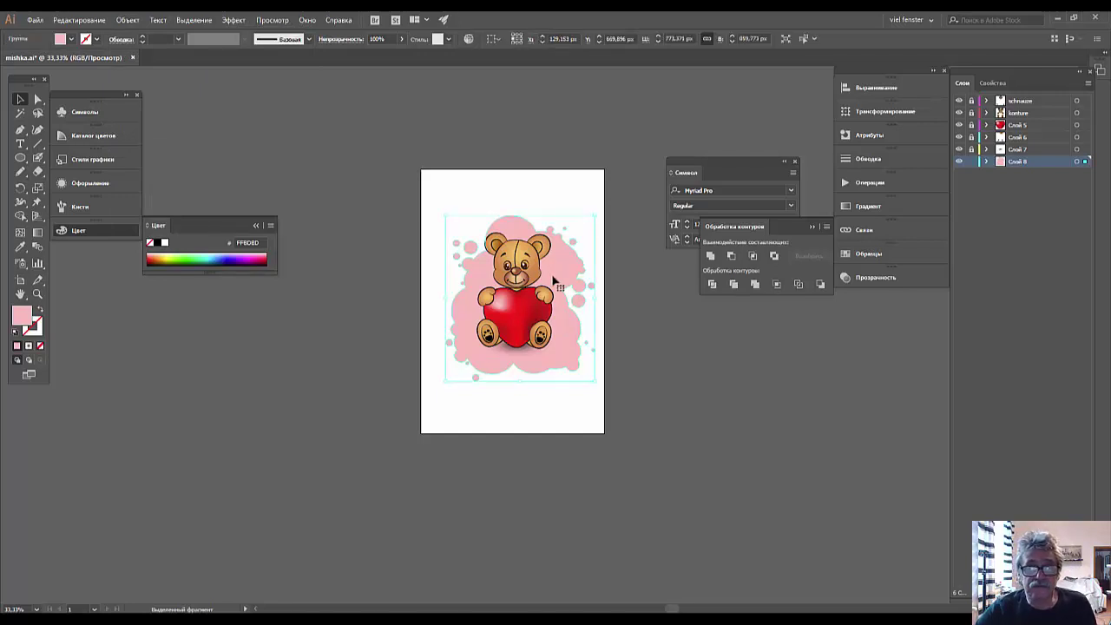
drag(445, 216, 435, 210)
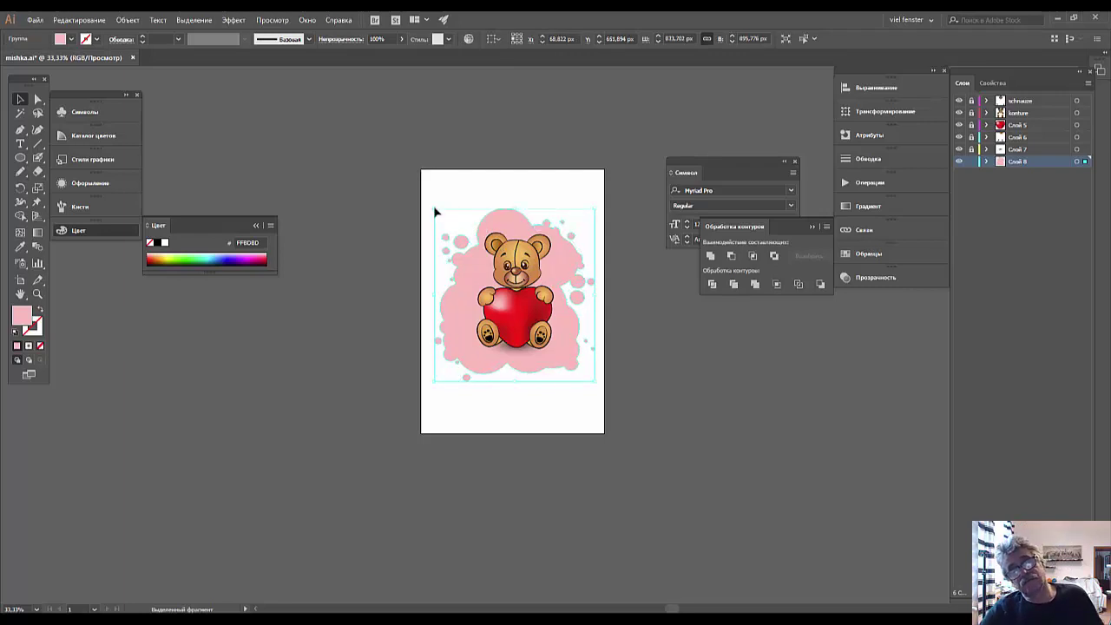
click(794, 480)
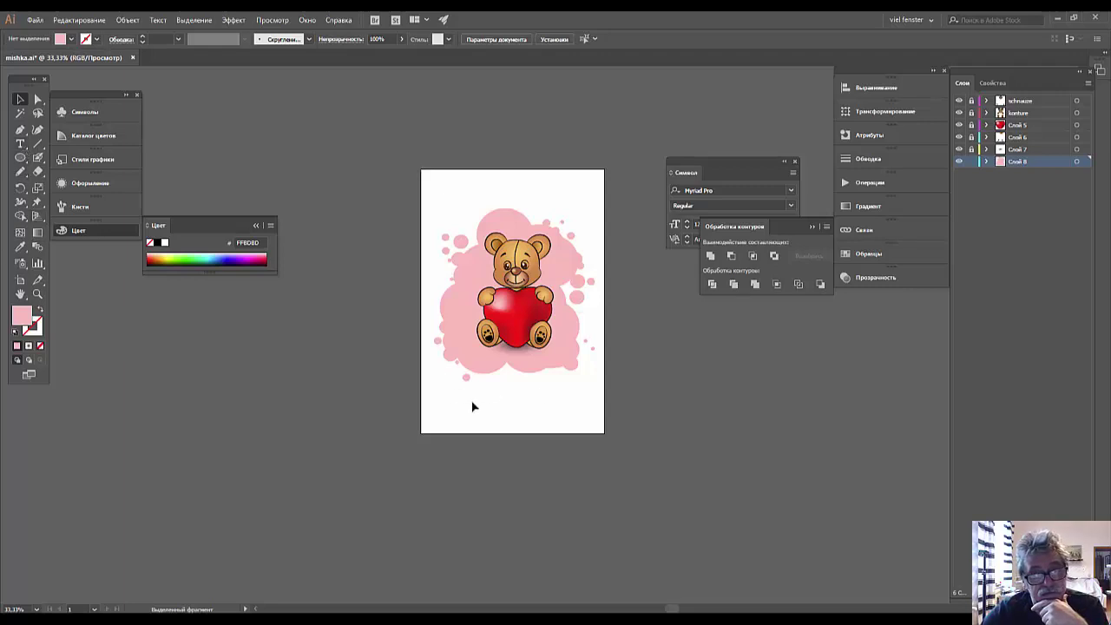
Switch briefly to the Type tool and back, then select and deselect the whole artwork
click(21, 146)
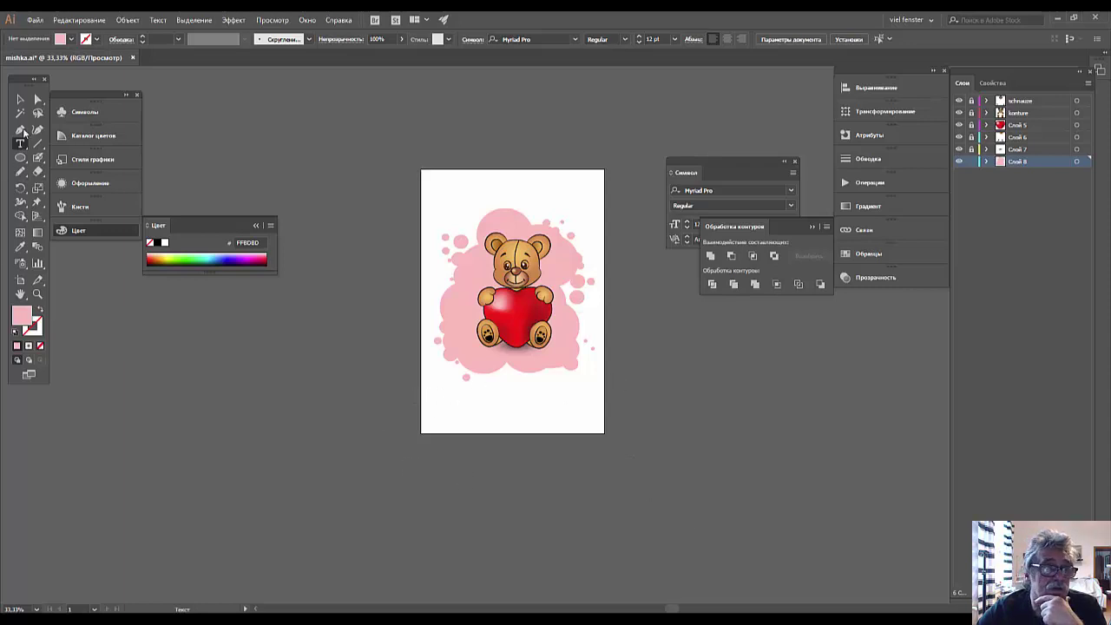
click(21, 101)
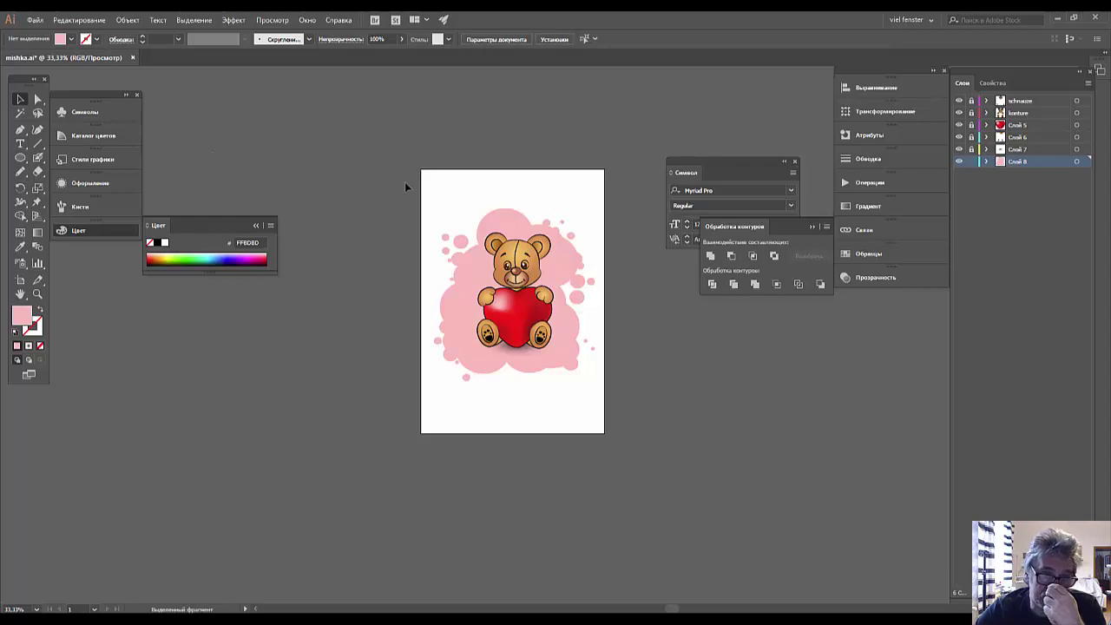
drag(429, 199, 607, 411)
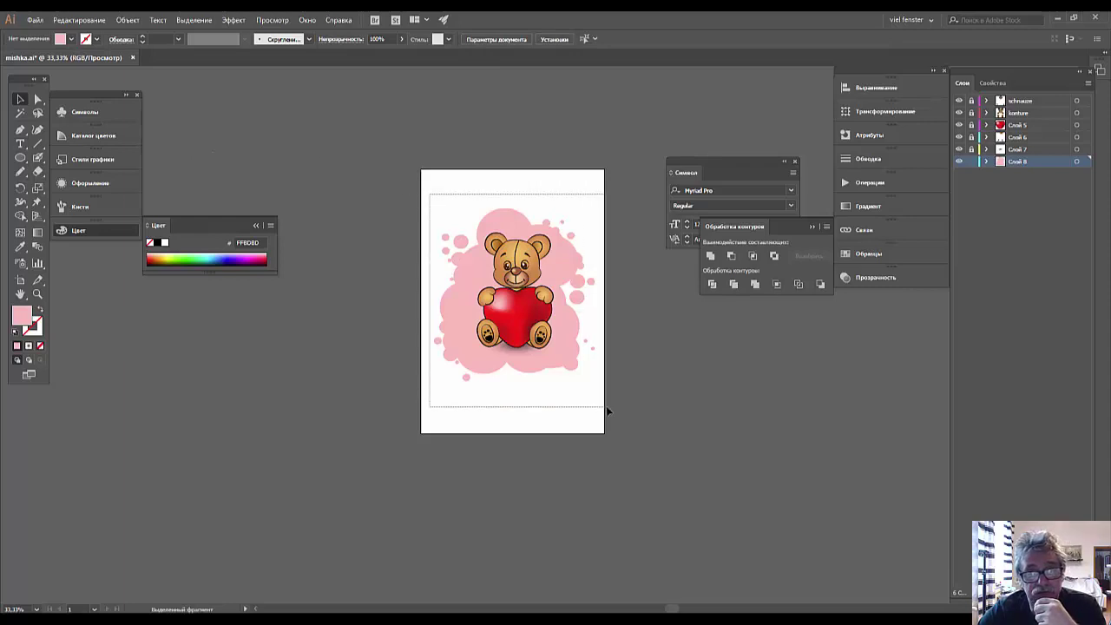
click(634, 447)
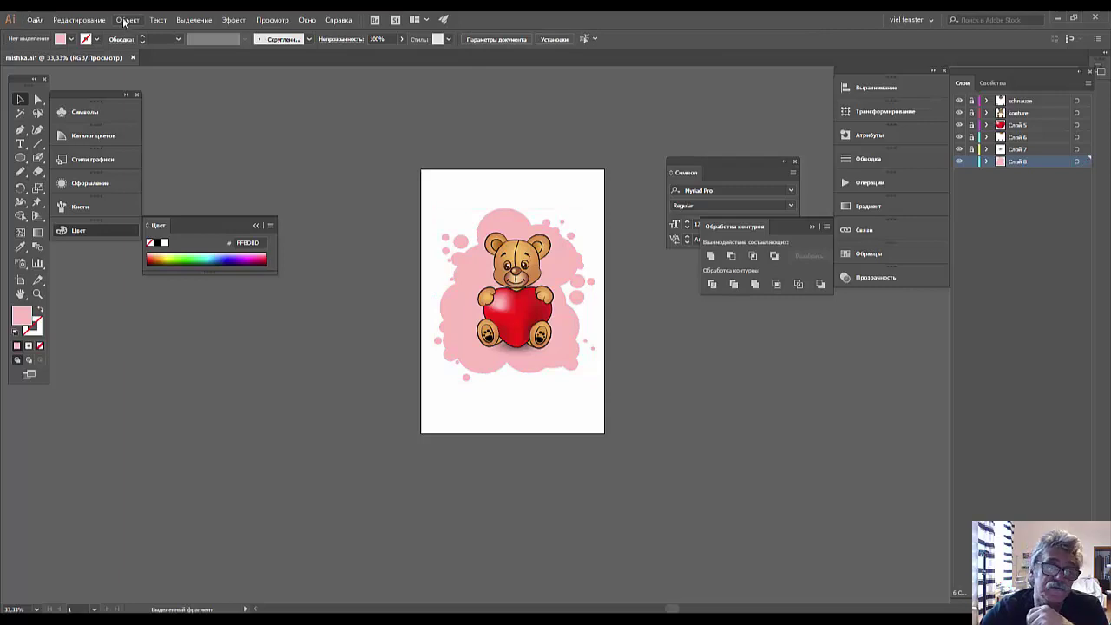
click(35, 20)
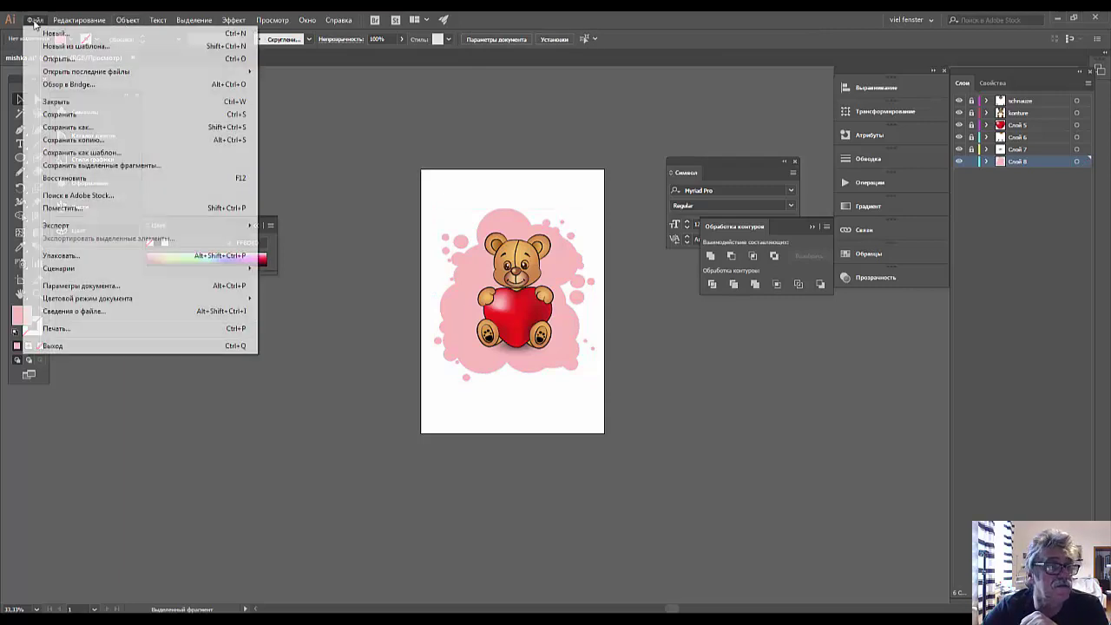
mouse_move(59, 268)
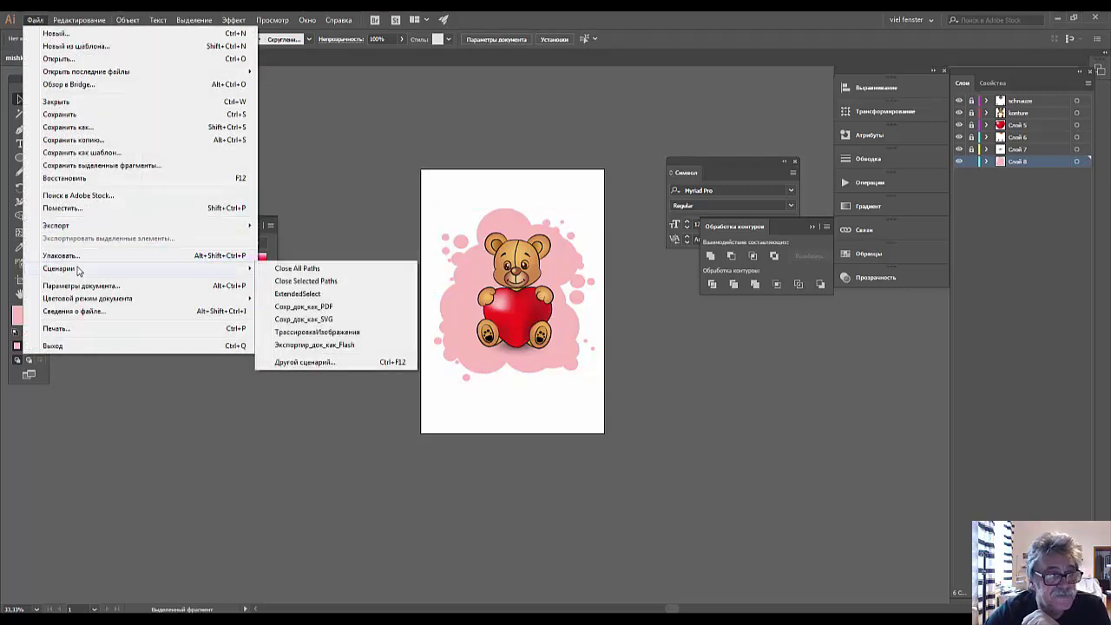
click(292, 296)
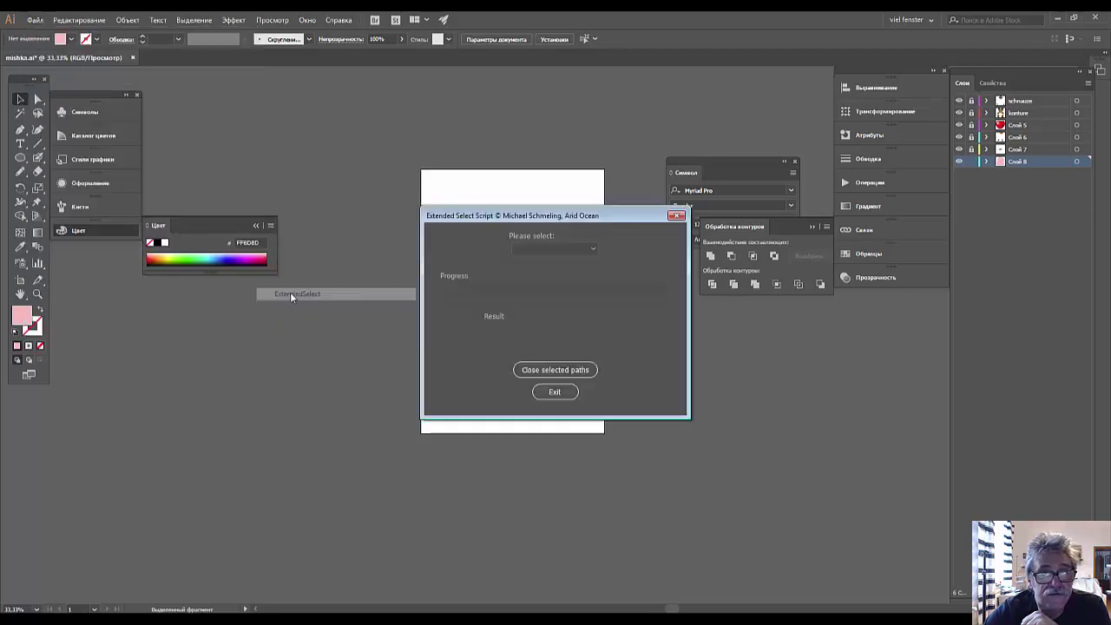
drag(609, 214, 790, 224)
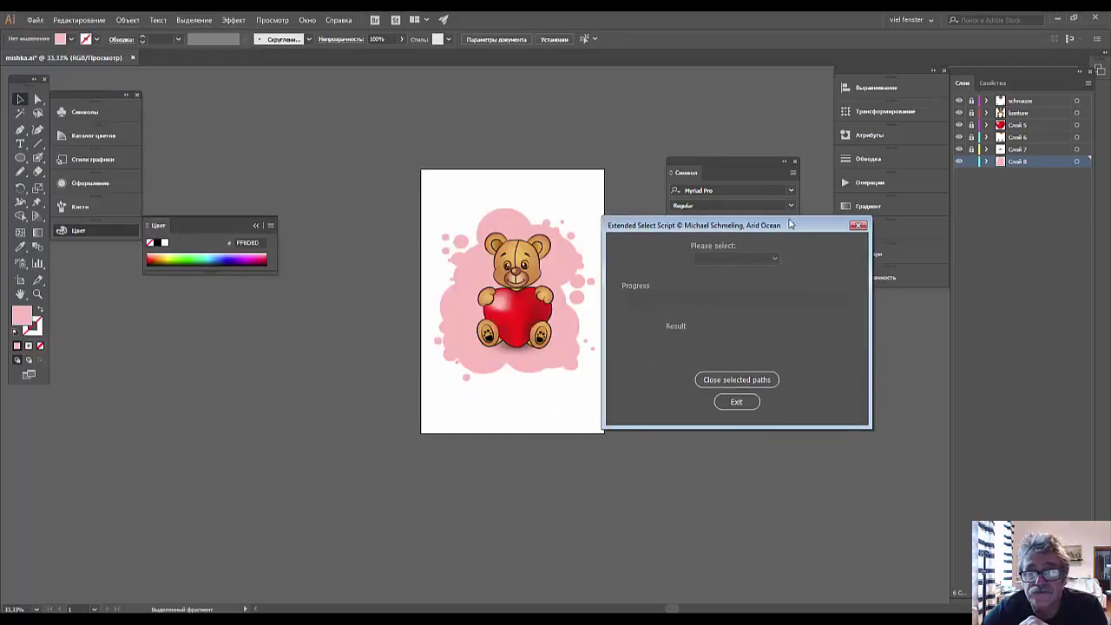
click(773, 259)
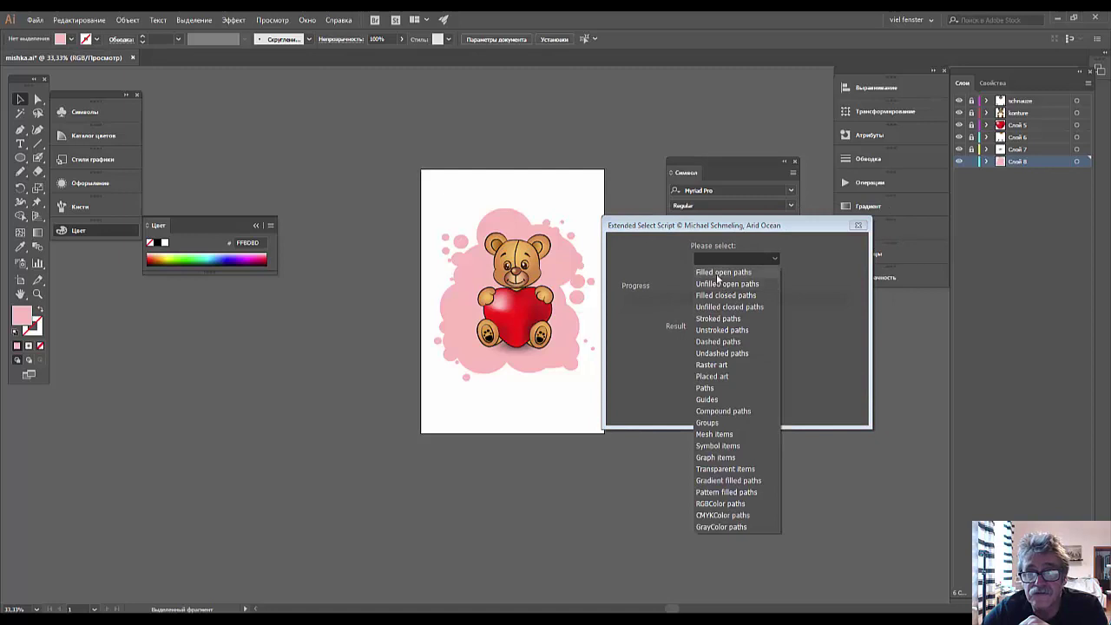
click(717, 272)
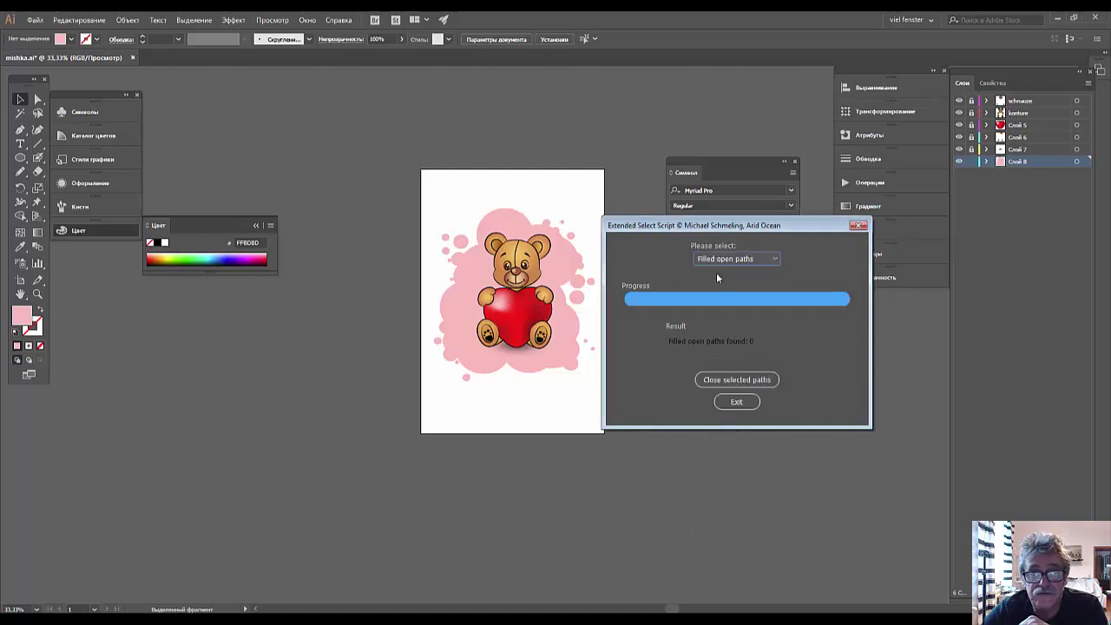
click(776, 259)
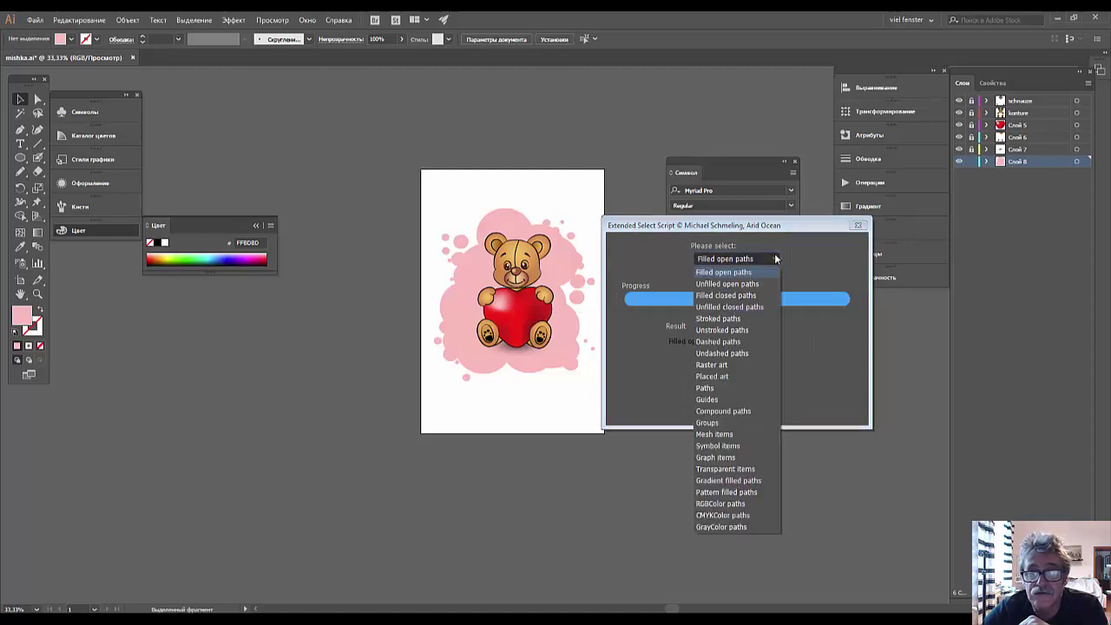
click(740, 285)
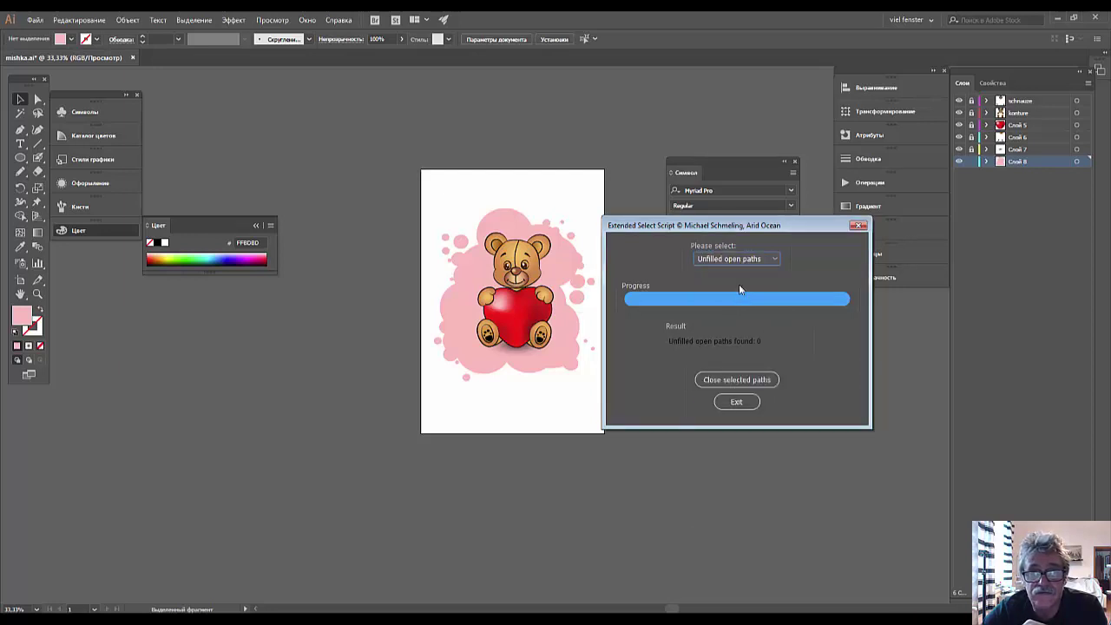
click(858, 225)
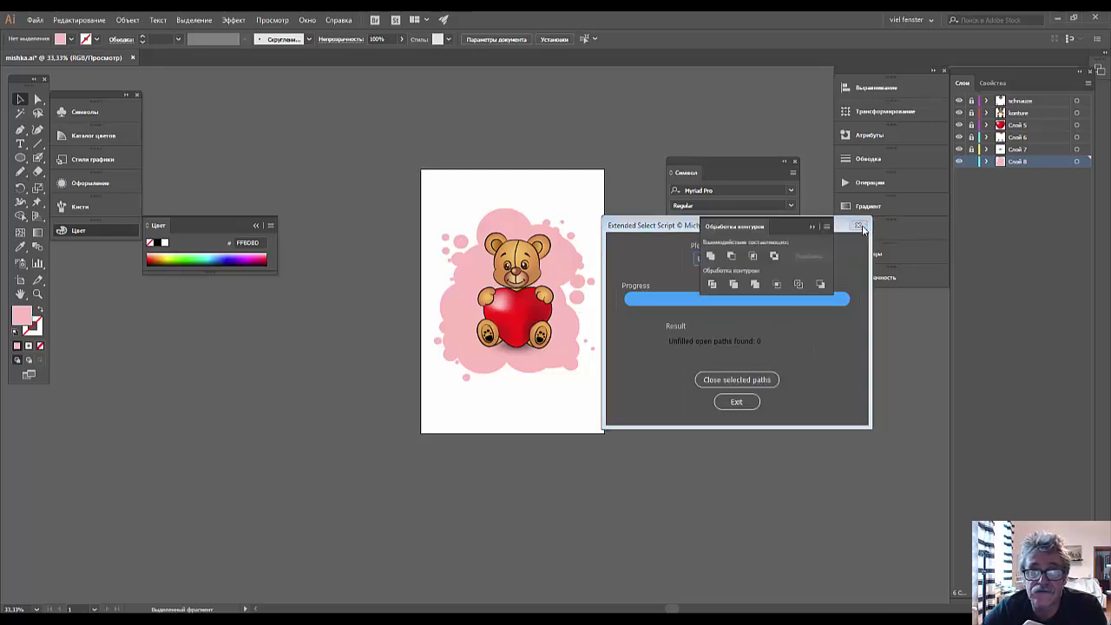
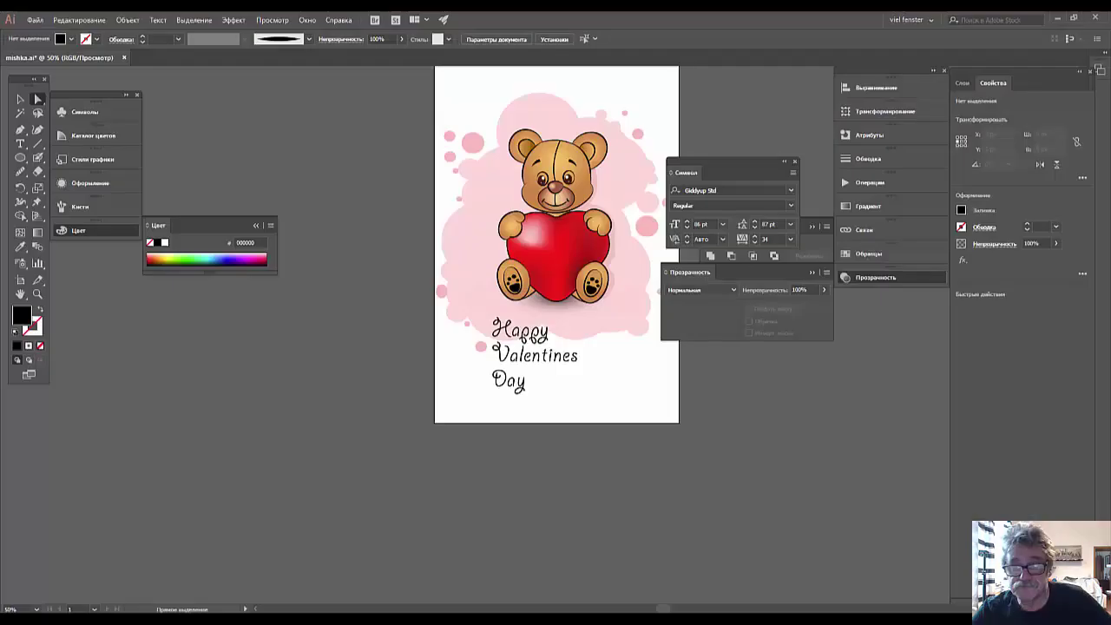
Scale the Happy Valentines Day text up larger from its corner handle
key(ctrl+1)
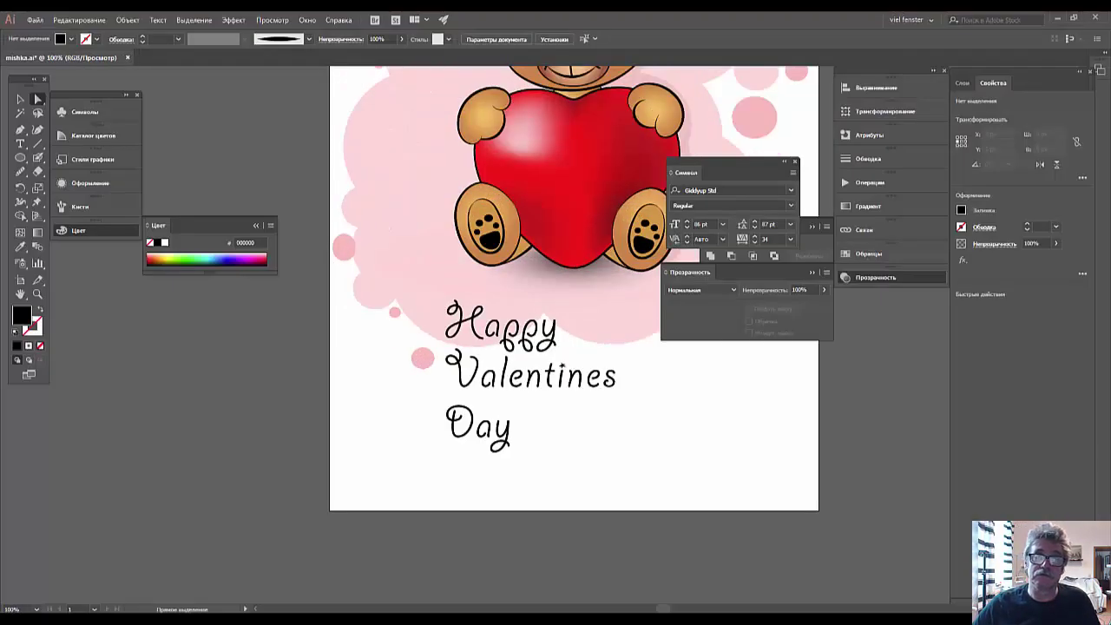
key(ctrl+minus)
key(ctrl+minus)
key(ctrl+minus)
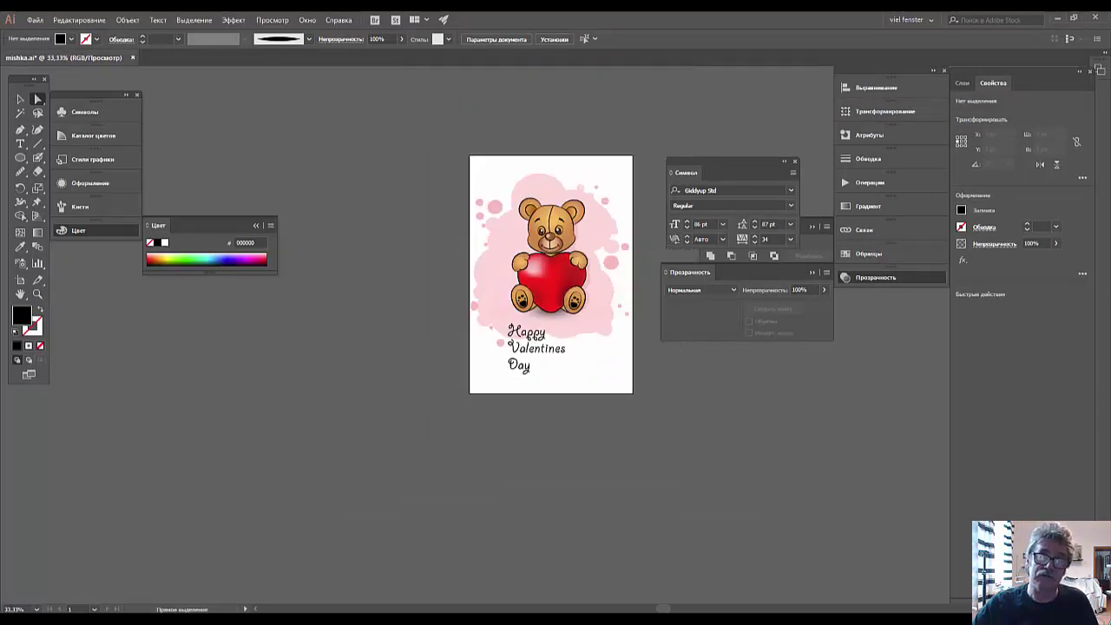
key(v)
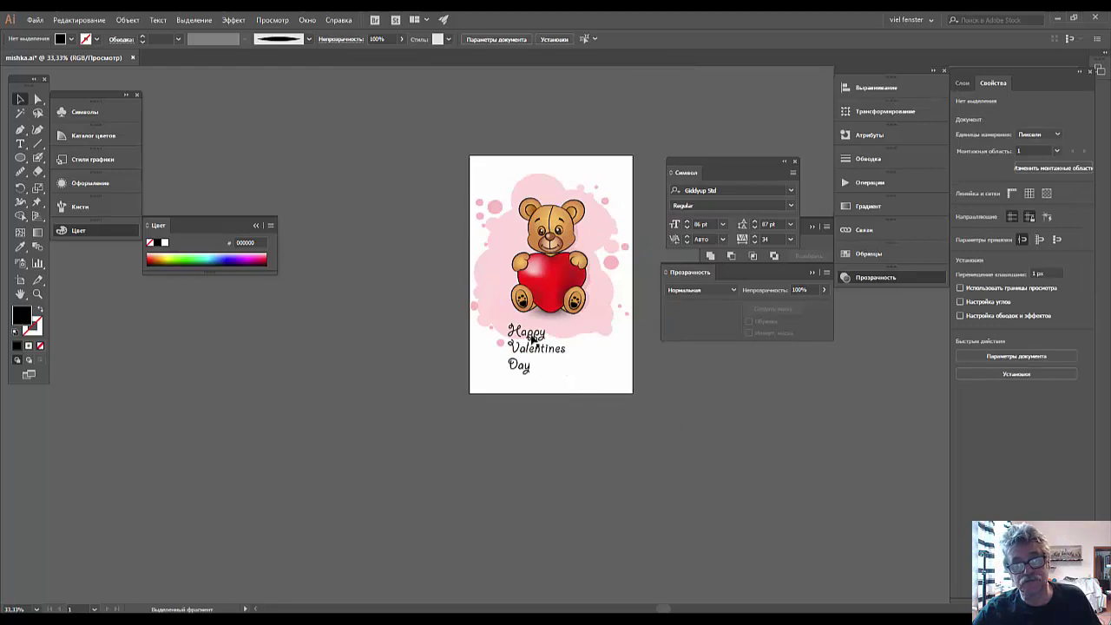
click(530, 341)
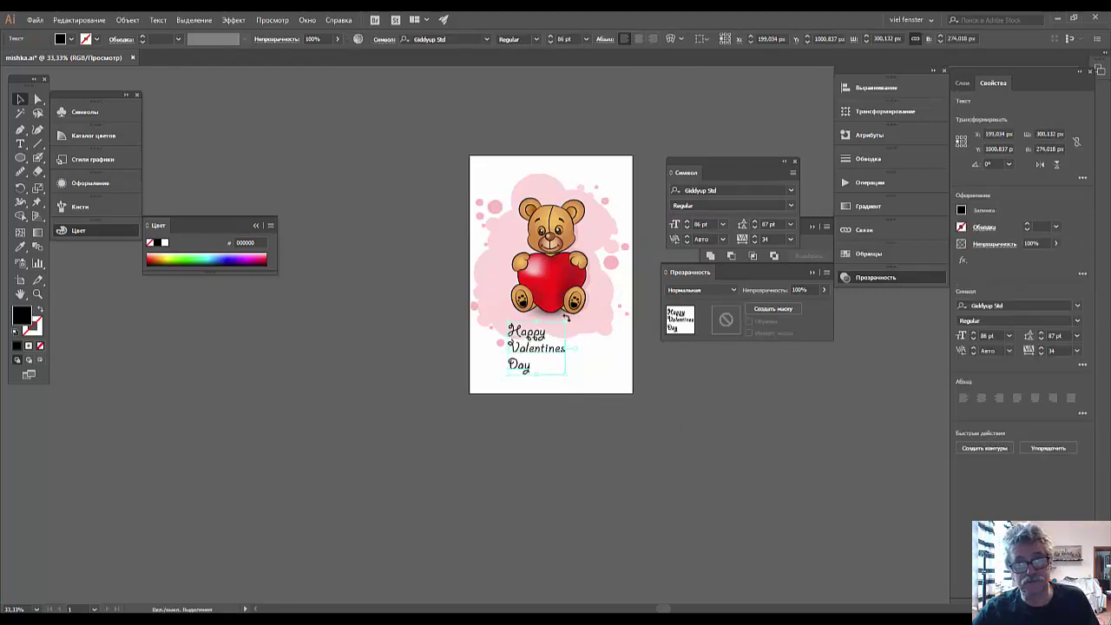
drag(564, 323, 586, 304)
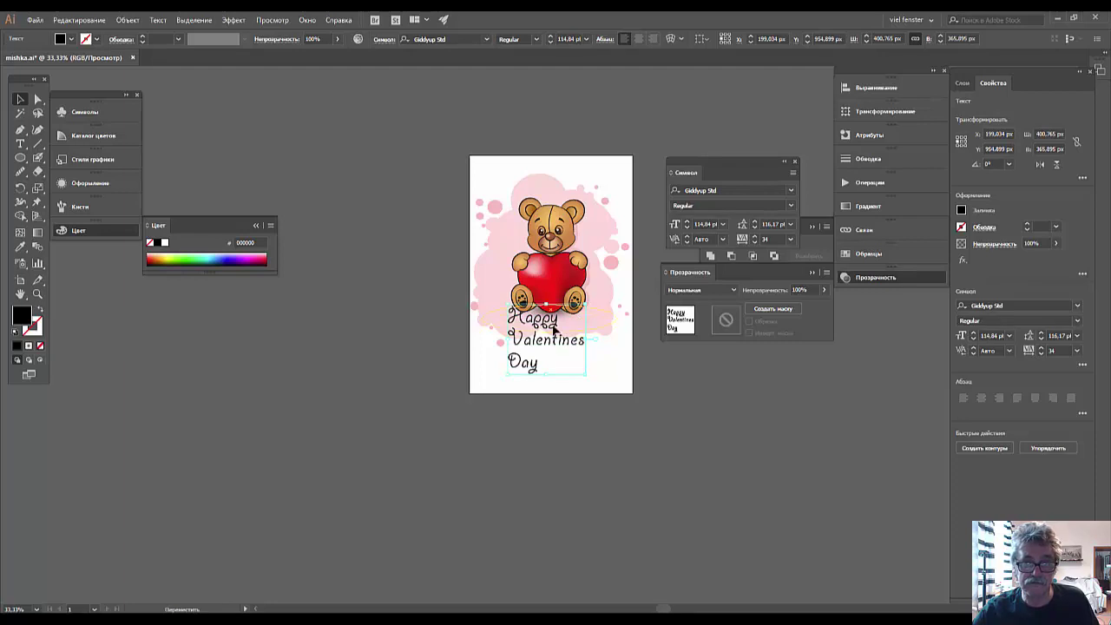
Nudge the greeting text further down the card below the bear
click(556, 311)
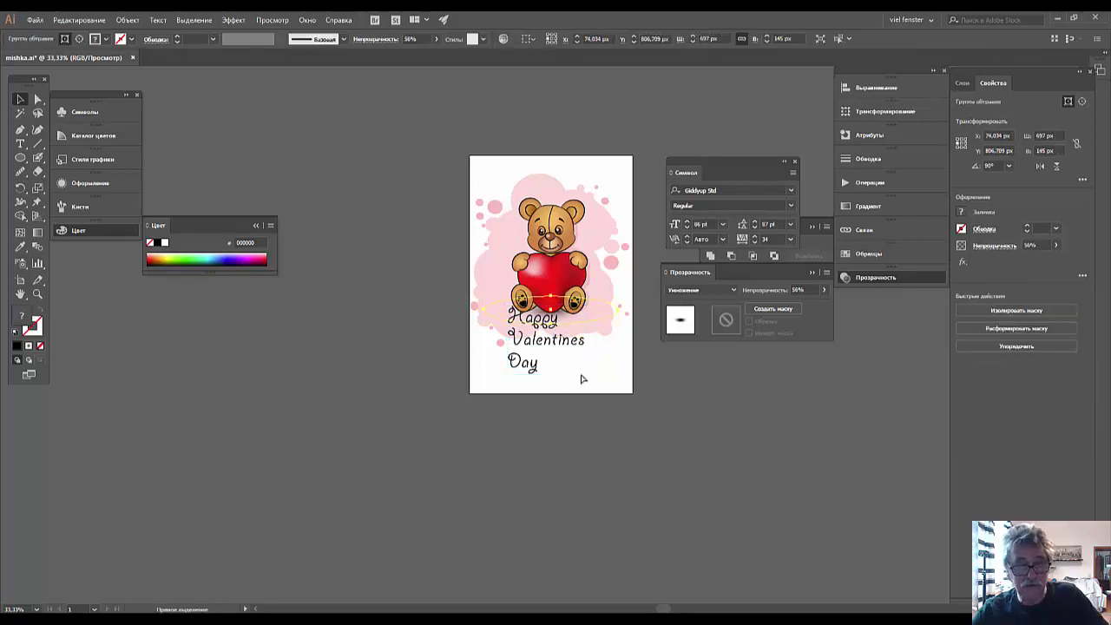
click(521, 368)
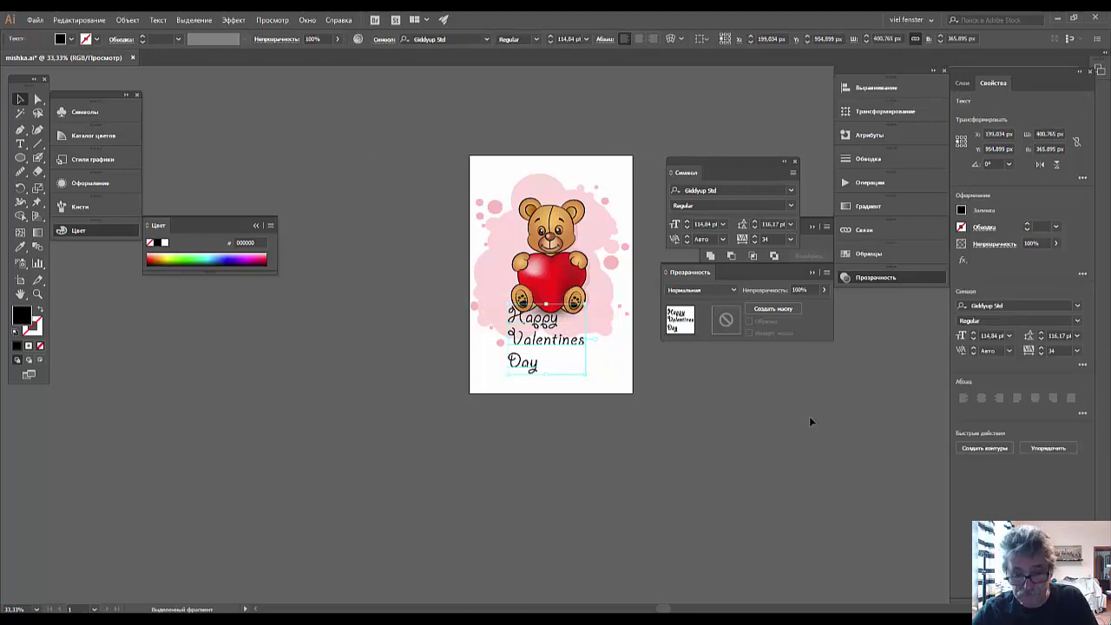
key(Down)
key(Down)
key(Down)
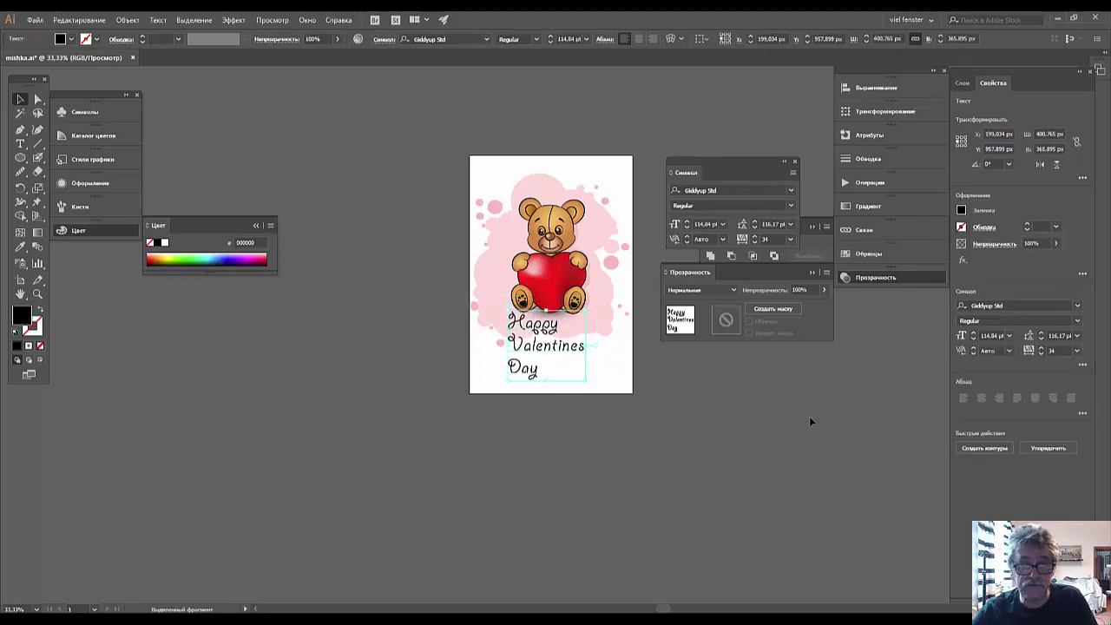
key(shift+Down)
key(shift+Down)
key(shift+Down)
key(shift+Down)
key(shift+Down)
key(shift+Down)
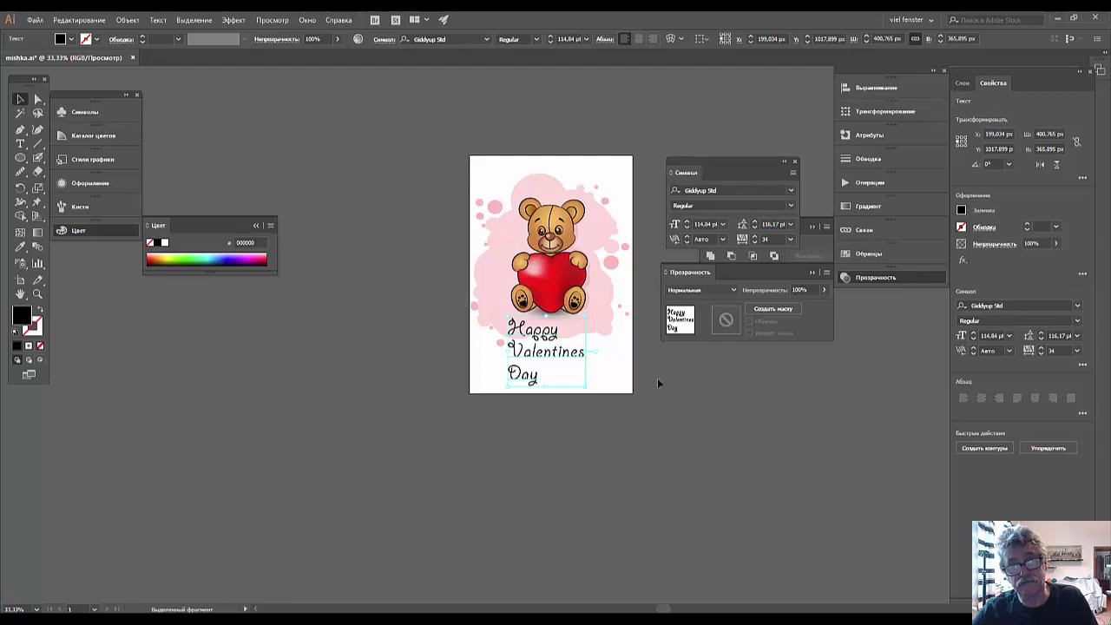
Tighten the greeting's line spacing by lowering Leading three steps
click(754, 228)
click(754, 228)
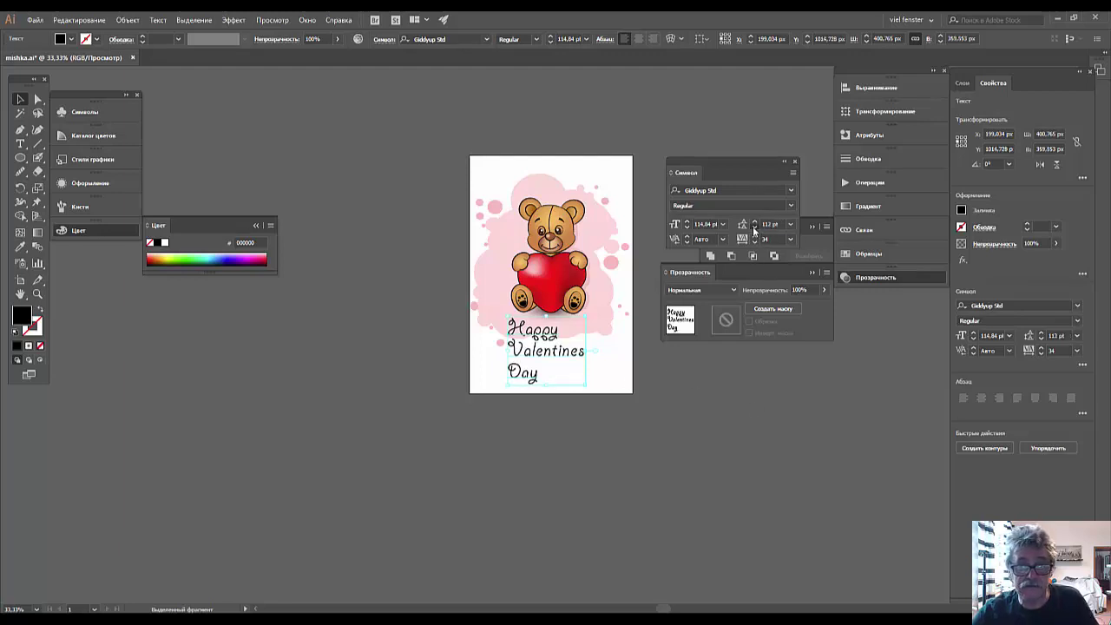
click(754, 228)
click(710, 402)
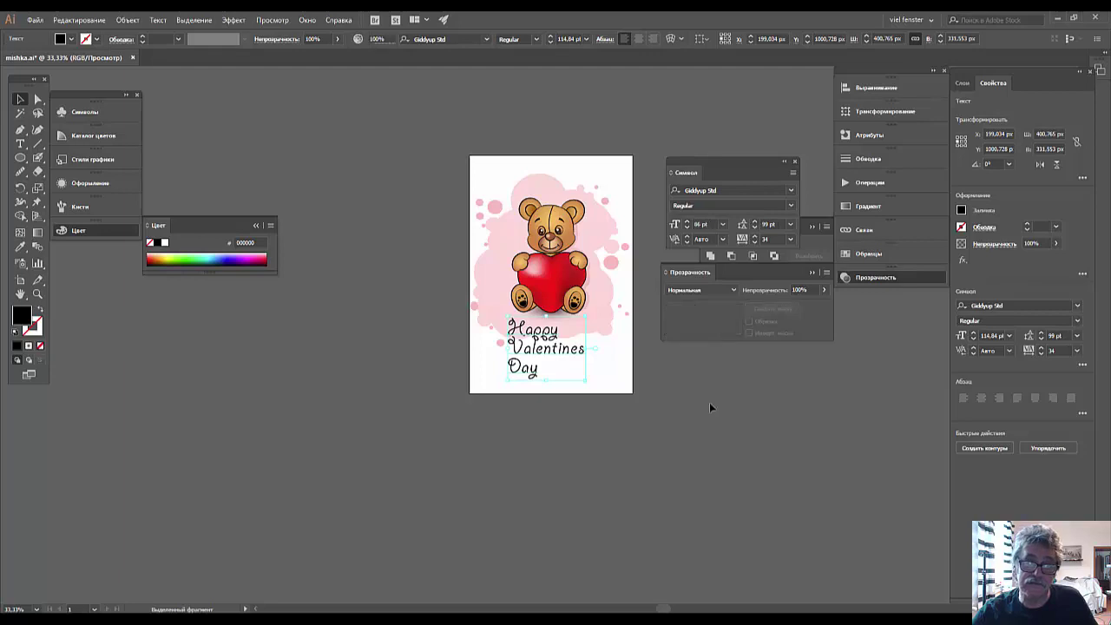
Raise the greeting's tracking to 36 and lower its leading a few more steps
click(545, 355)
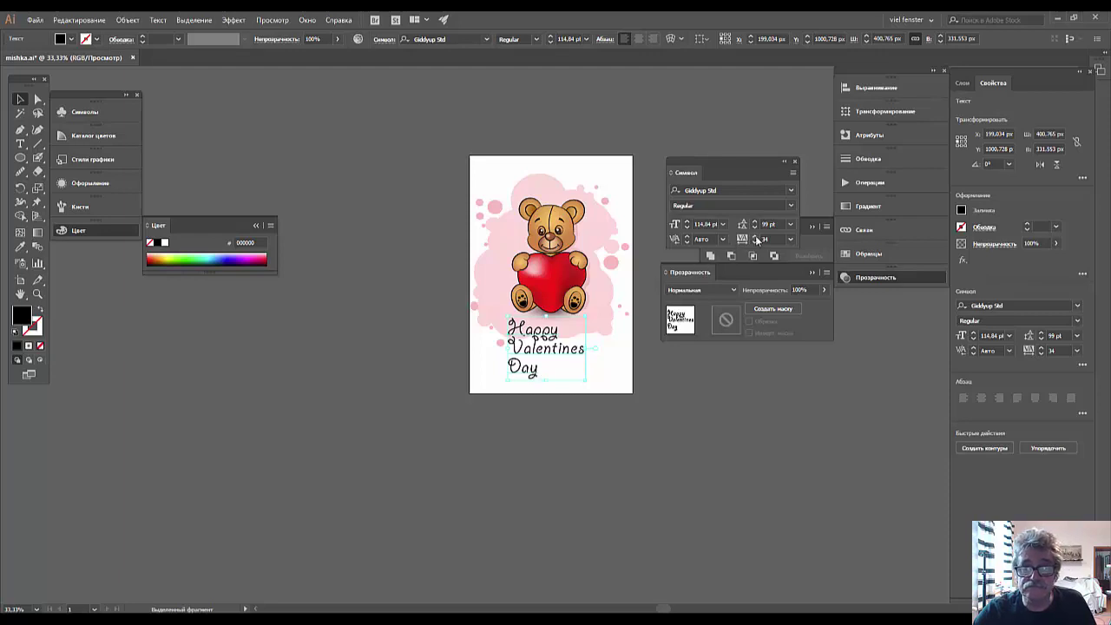
click(754, 236)
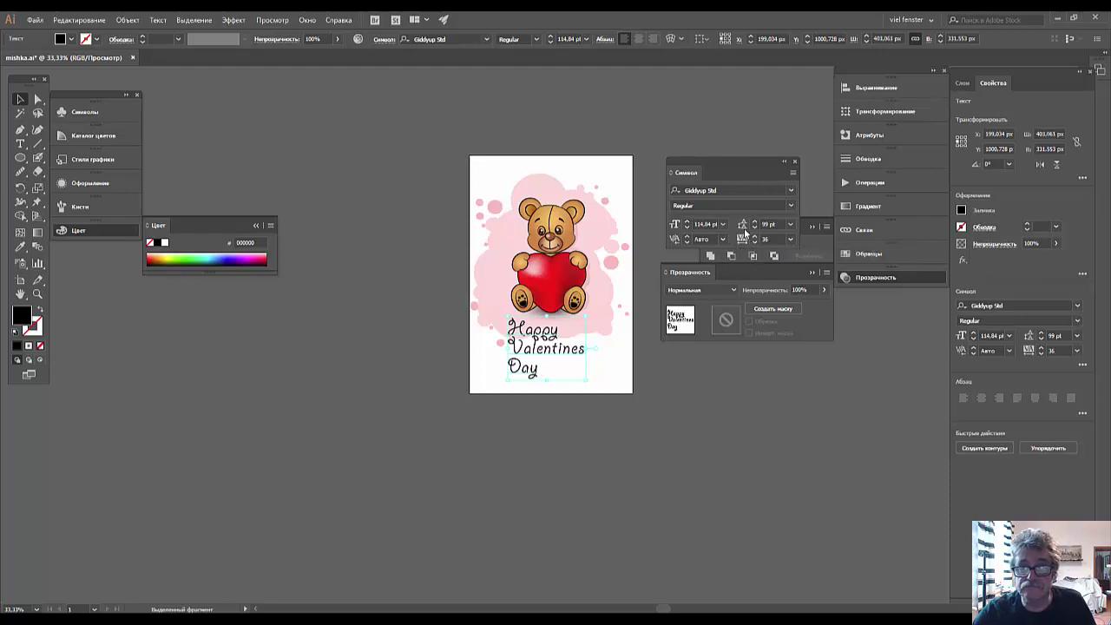
click(754, 228)
click(754, 228)
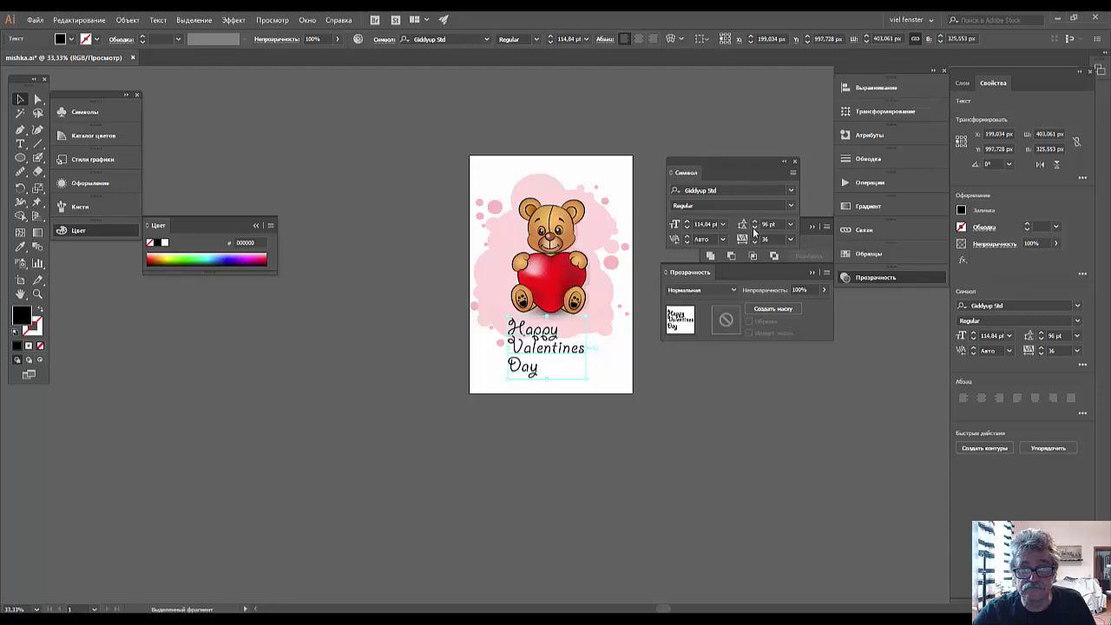
click(754, 229)
click(755, 228)
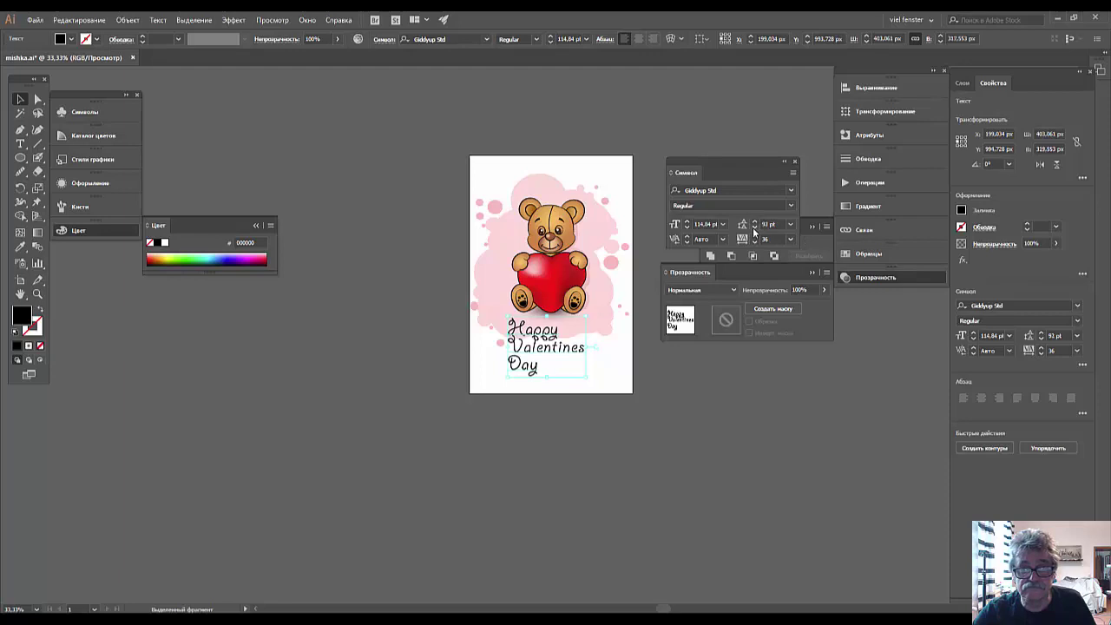
click(641, 395)
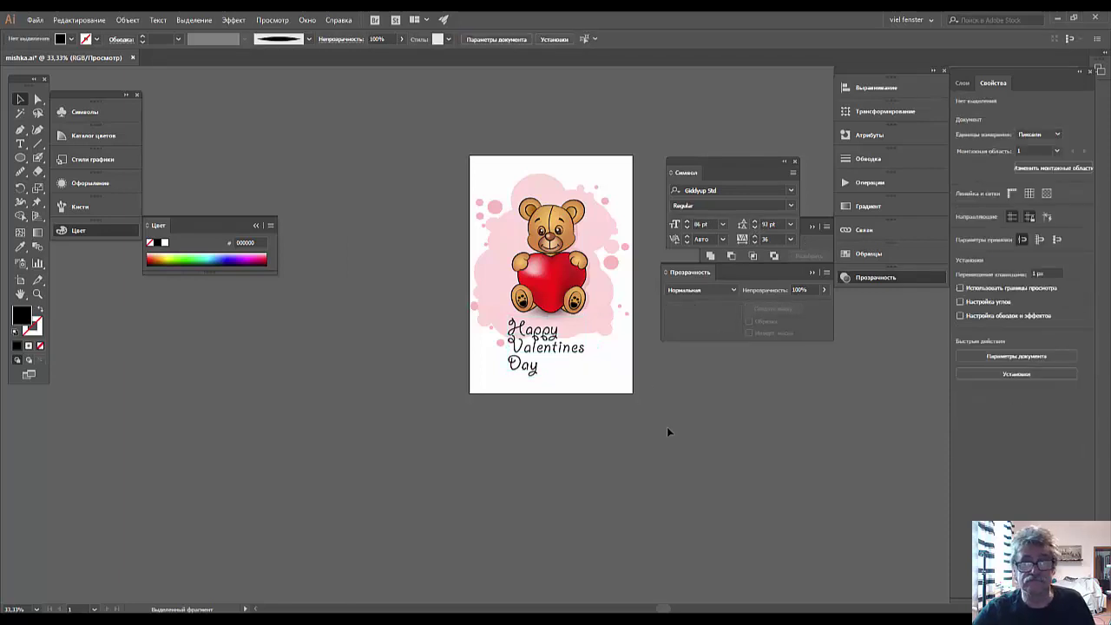
Widen the greeting's leading back up to 111 pt and preview the result
click(565, 349)
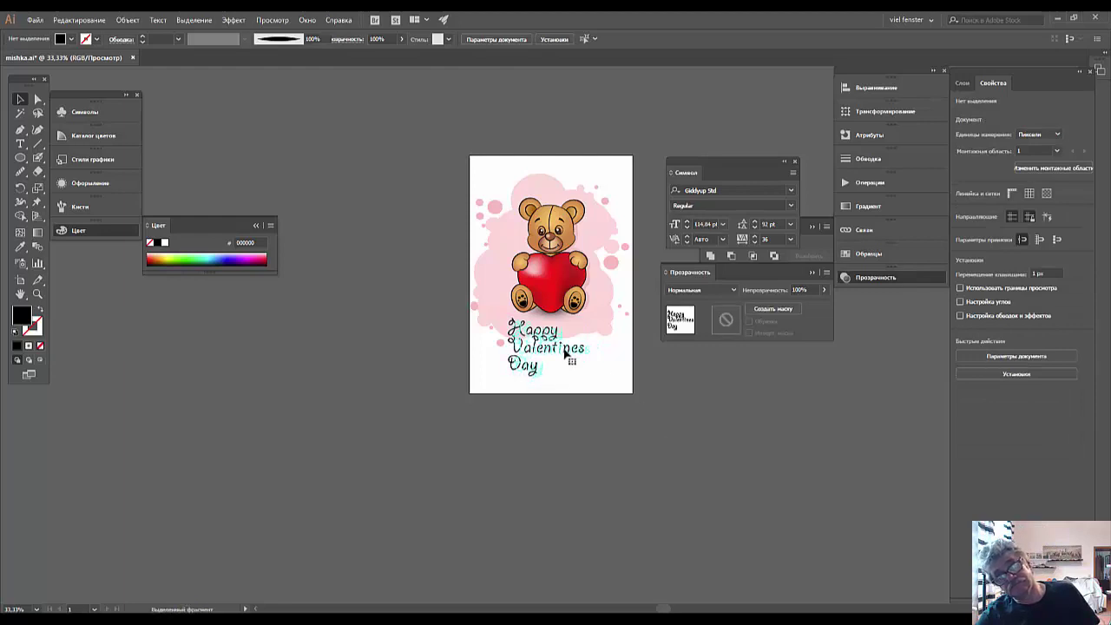
click(651, 447)
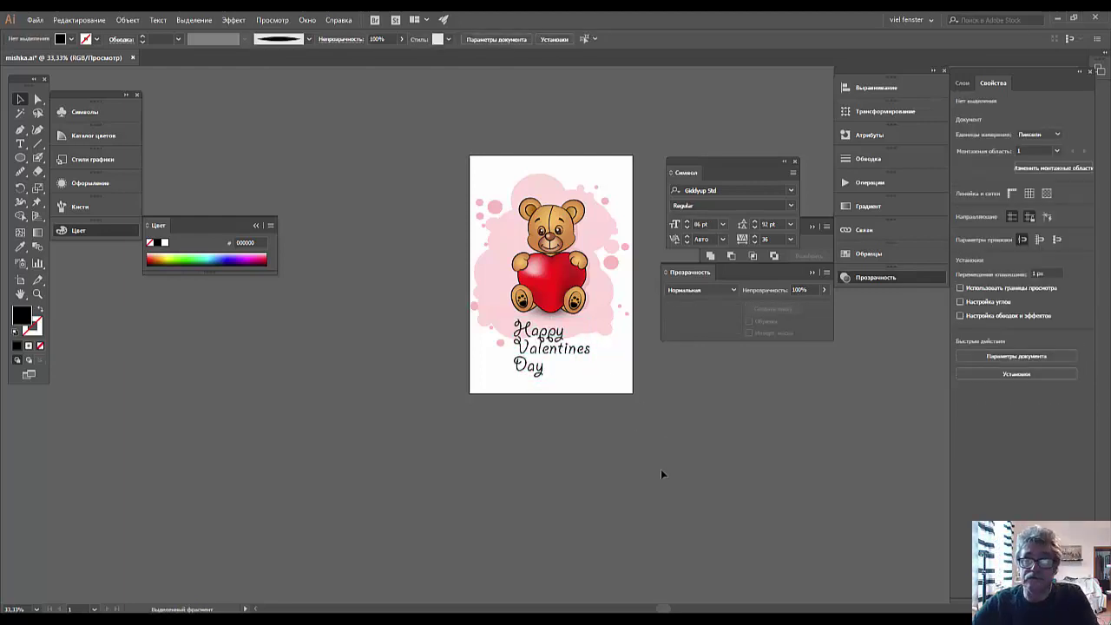
click(553, 353)
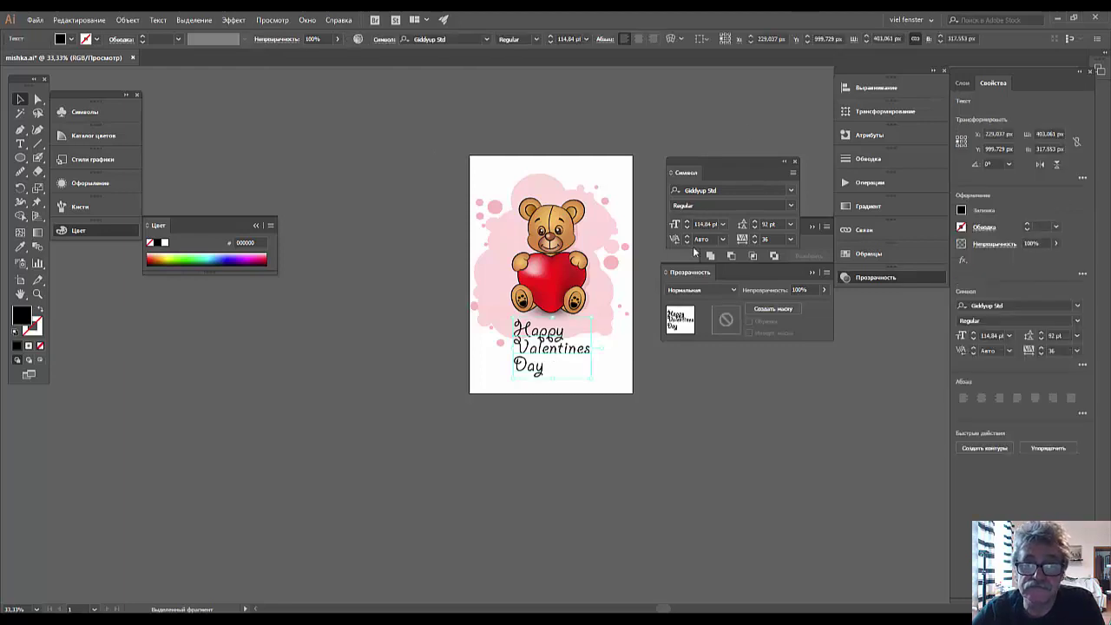
click(755, 222)
click(754, 222)
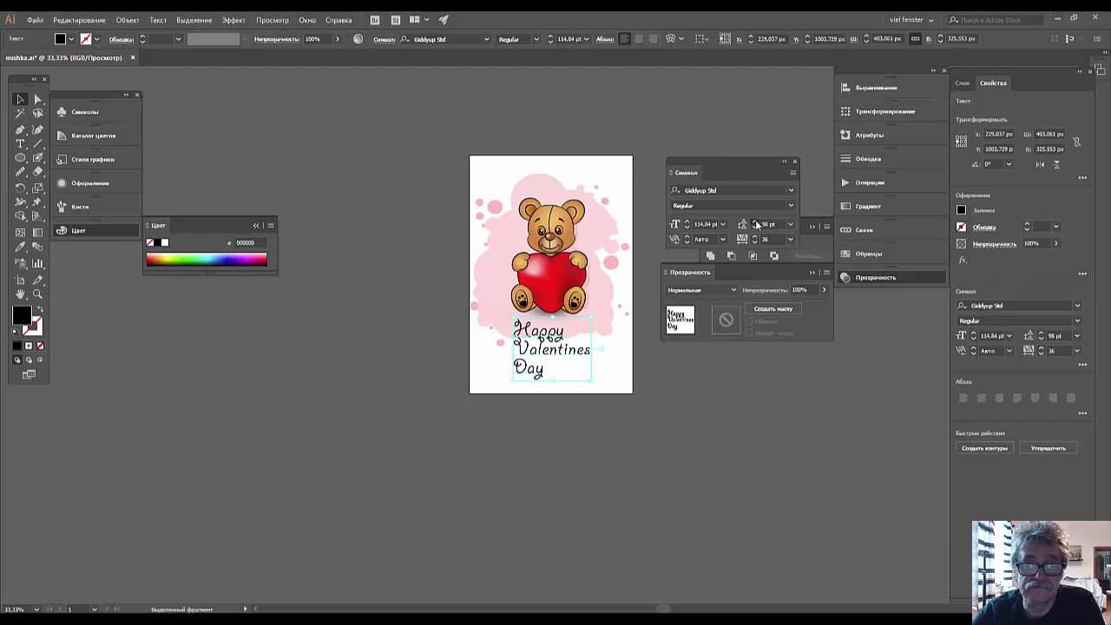
click(755, 222)
click(755, 222)
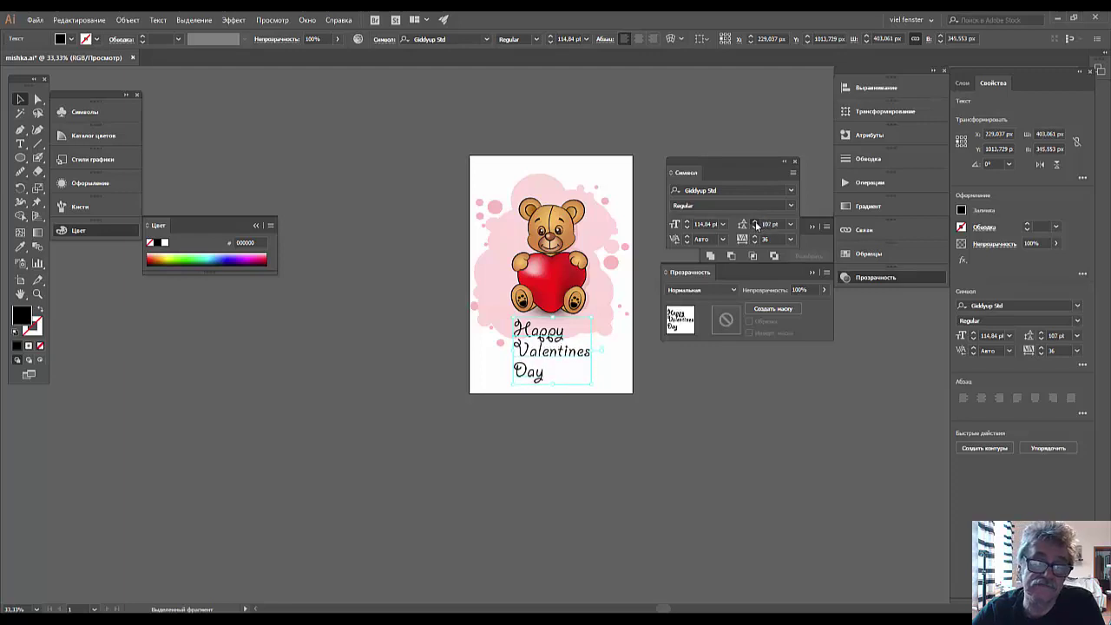
click(755, 222)
click(662, 449)
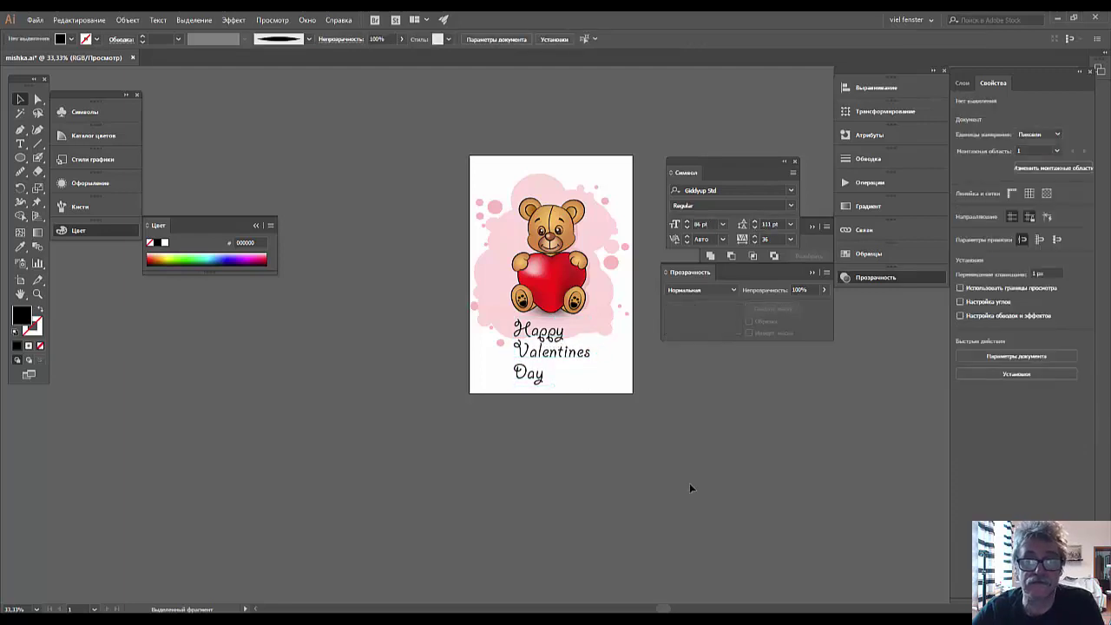